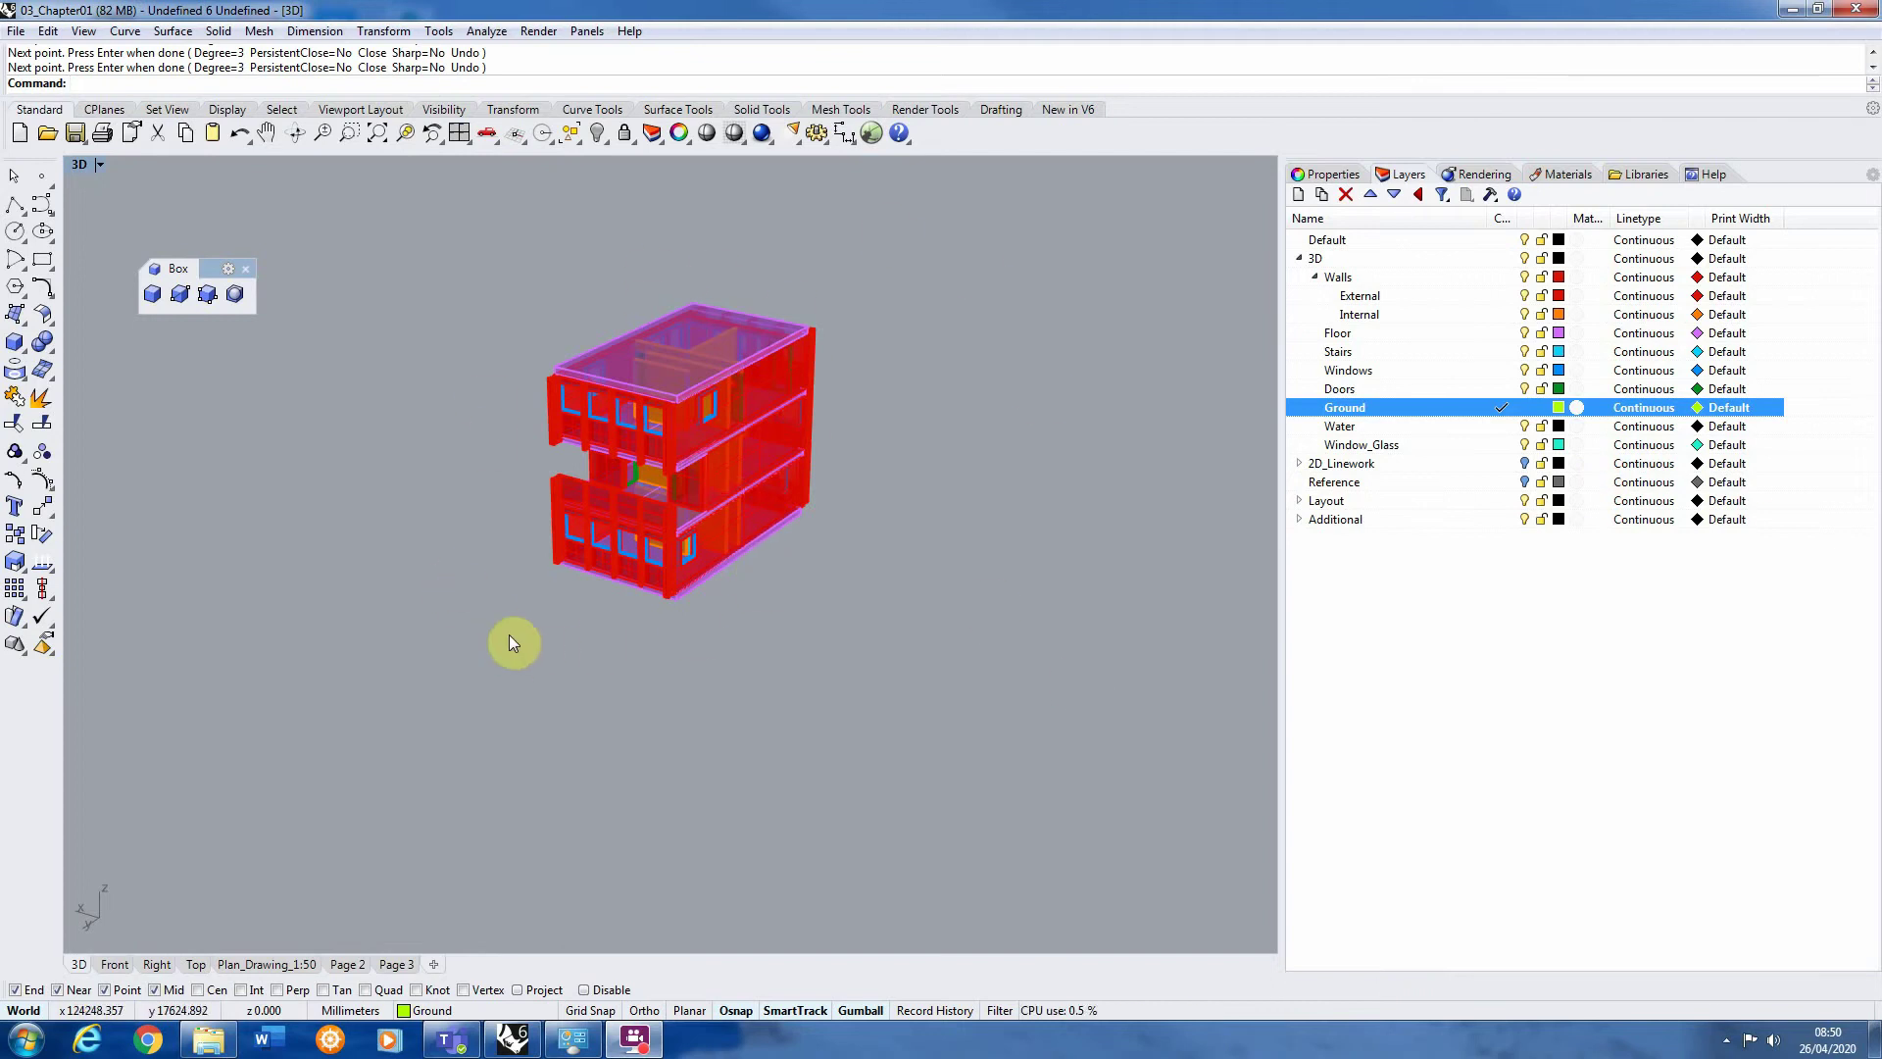
Examine the tower model and the surrounding site contours from several sides and distances
{"action": "mouse_move", "coordinate": [500, 647]}
{"action": "right_mouse_down"}
{"action": "mouse_move", "coordinate": [681, 564]}
{"action": "mouse_move", "coordinate": [601, 634]}
{"action": "mouse_move", "coordinate": [521, 599]}
{"action": "right_mouse_up"}
{"action": "scroll", "coordinate": [521, 599], "scroll_direction": "down", "scroll_amount": 17}
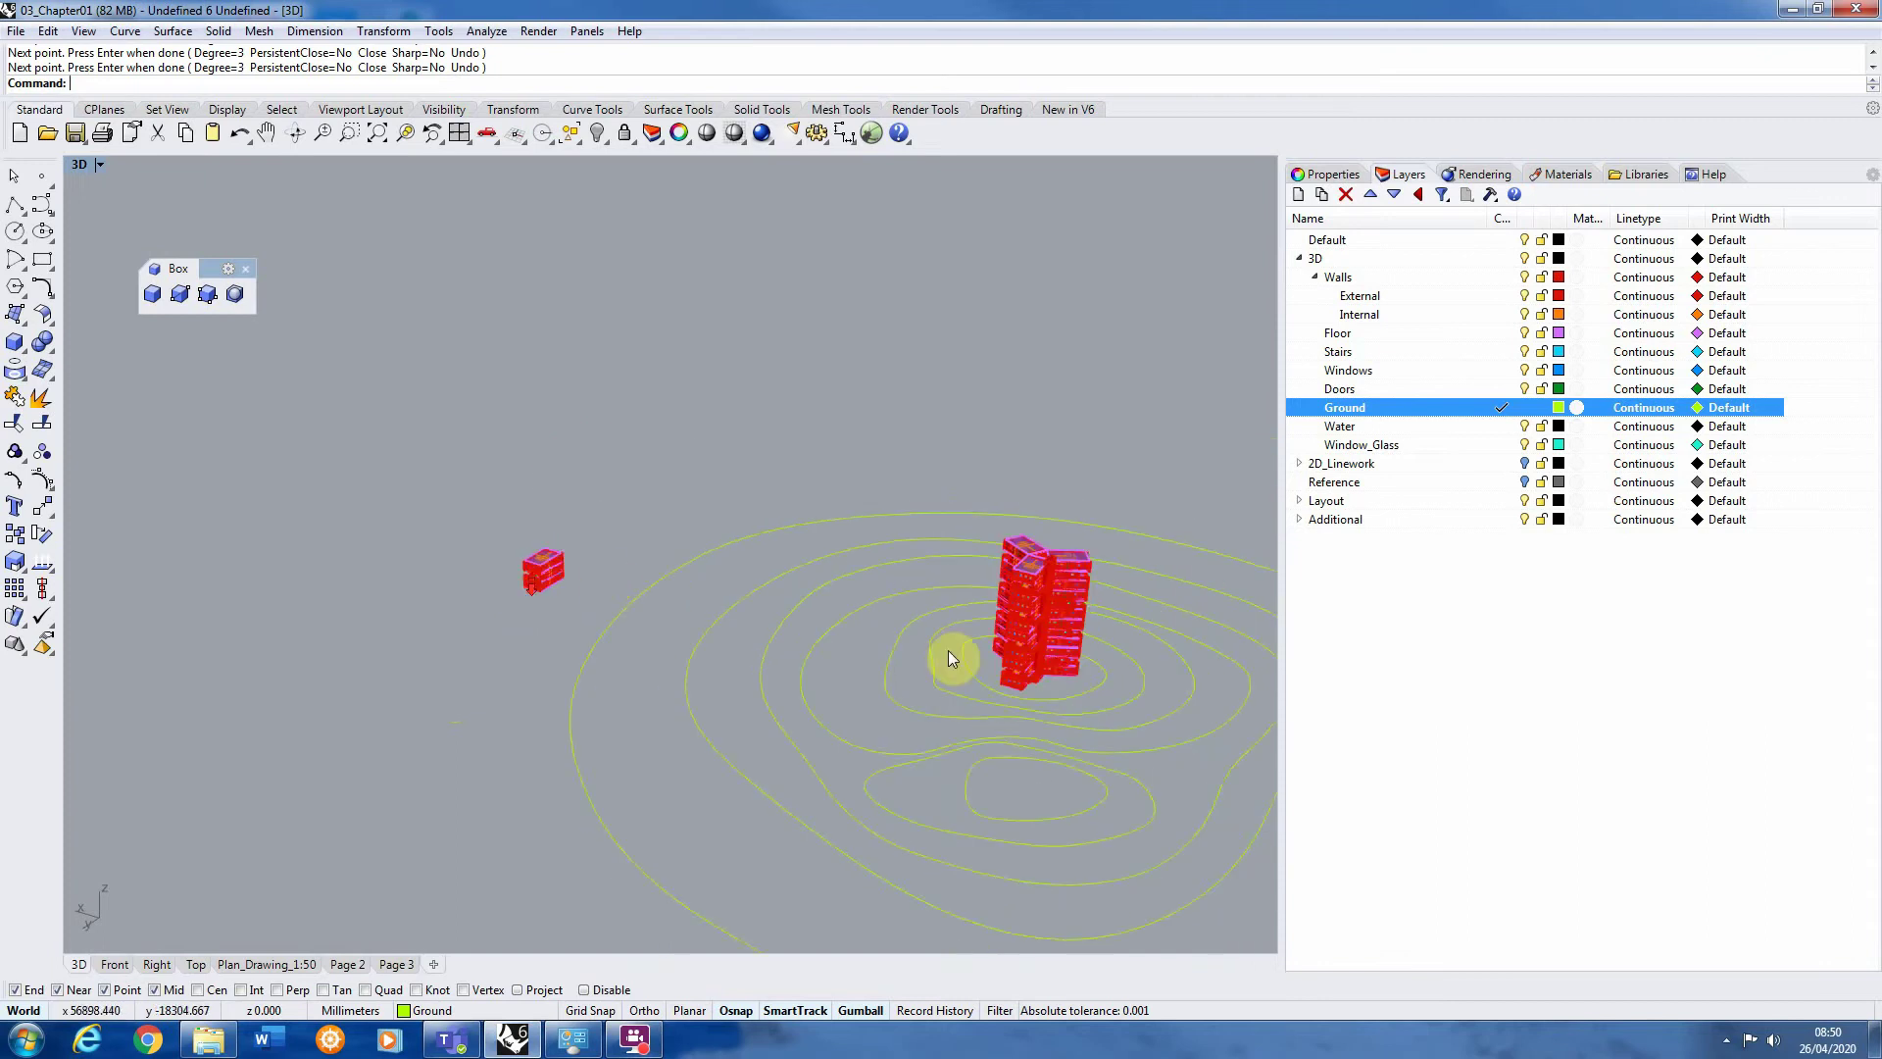
{"action": "right_click_drag", "start_coordinate": [1001, 654], "coordinate": [1063, 622]}
{"action": "scroll", "coordinate": [890, 479], "scroll_direction": "up", "scroll_amount": 5}
{"action": "right_click_drag", "start_coordinate": [890, 479], "coordinate": [840, 462]}
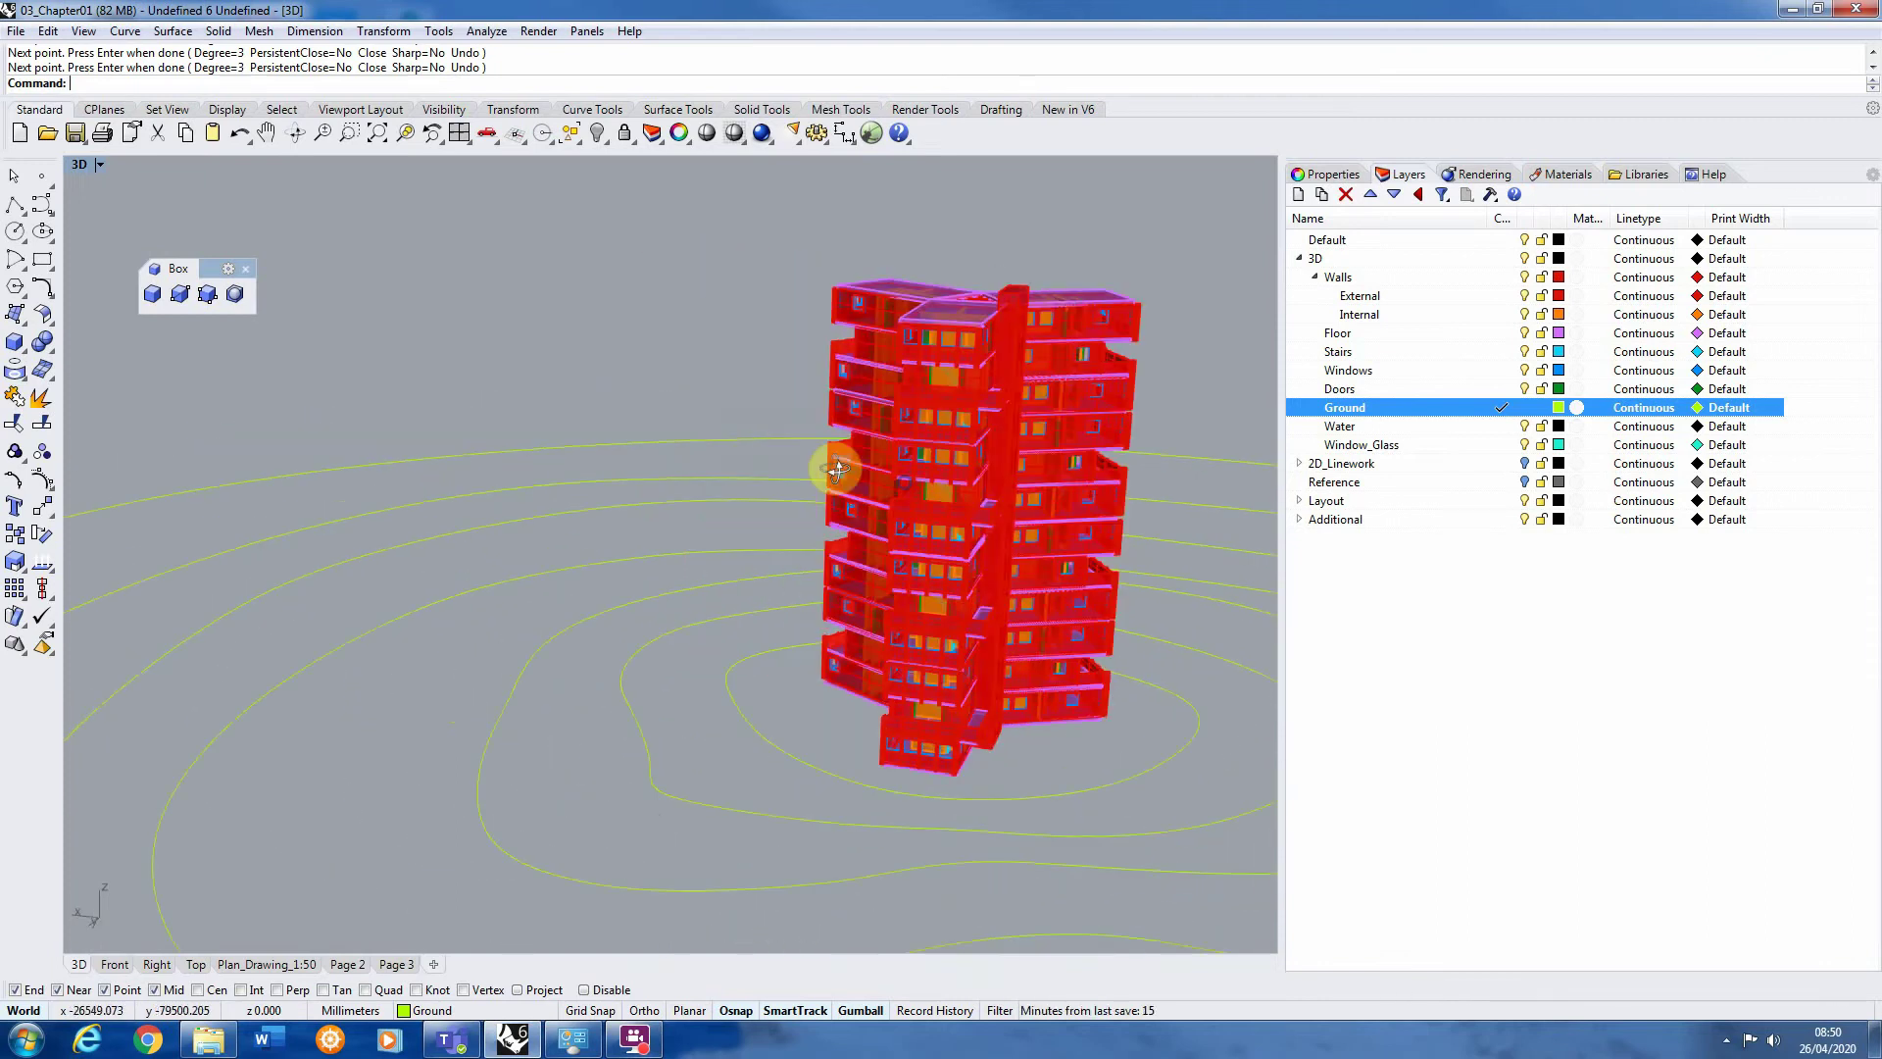
{"action": "scroll", "coordinate": [400, 506], "scroll_direction": "down", "scroll_amount": 3}
{"action": "right_click_drag", "start_coordinate": [802, 557], "coordinate": [1008, 576]}
{"action": "scroll", "coordinate": [537, 569], "scroll_direction": "up", "scroll_amount": 3}
{"action": "scroll", "coordinate": [726, 592], "scroll_direction": "up", "scroll_amount": 4}
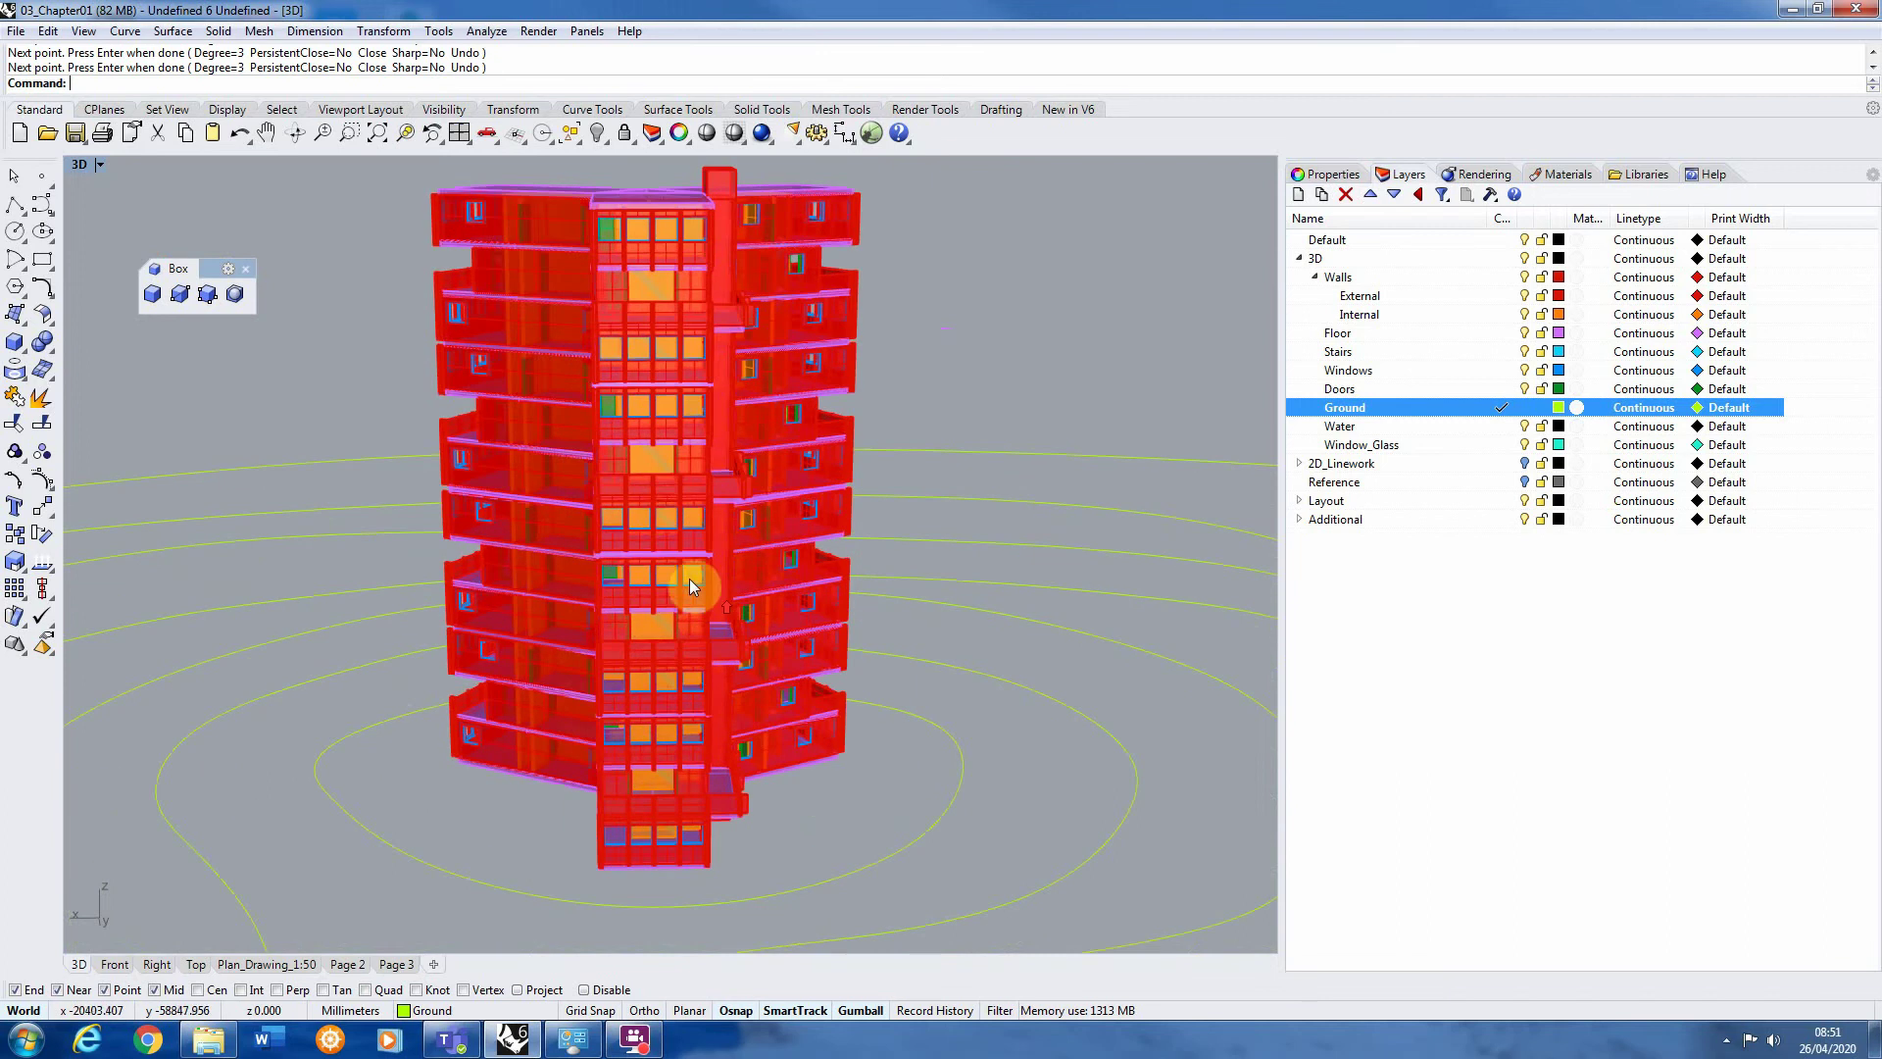
{"action": "scroll", "coordinate": [867, 542], "scroll_direction": "down", "scroll_amount": 2}
{"action": "right_click_drag", "start_coordinate": [867, 542], "coordinate": [947, 594]}
{"action": "scroll", "coordinate": [947, 594], "scroll_direction": "up", "scroll_amount": 2}
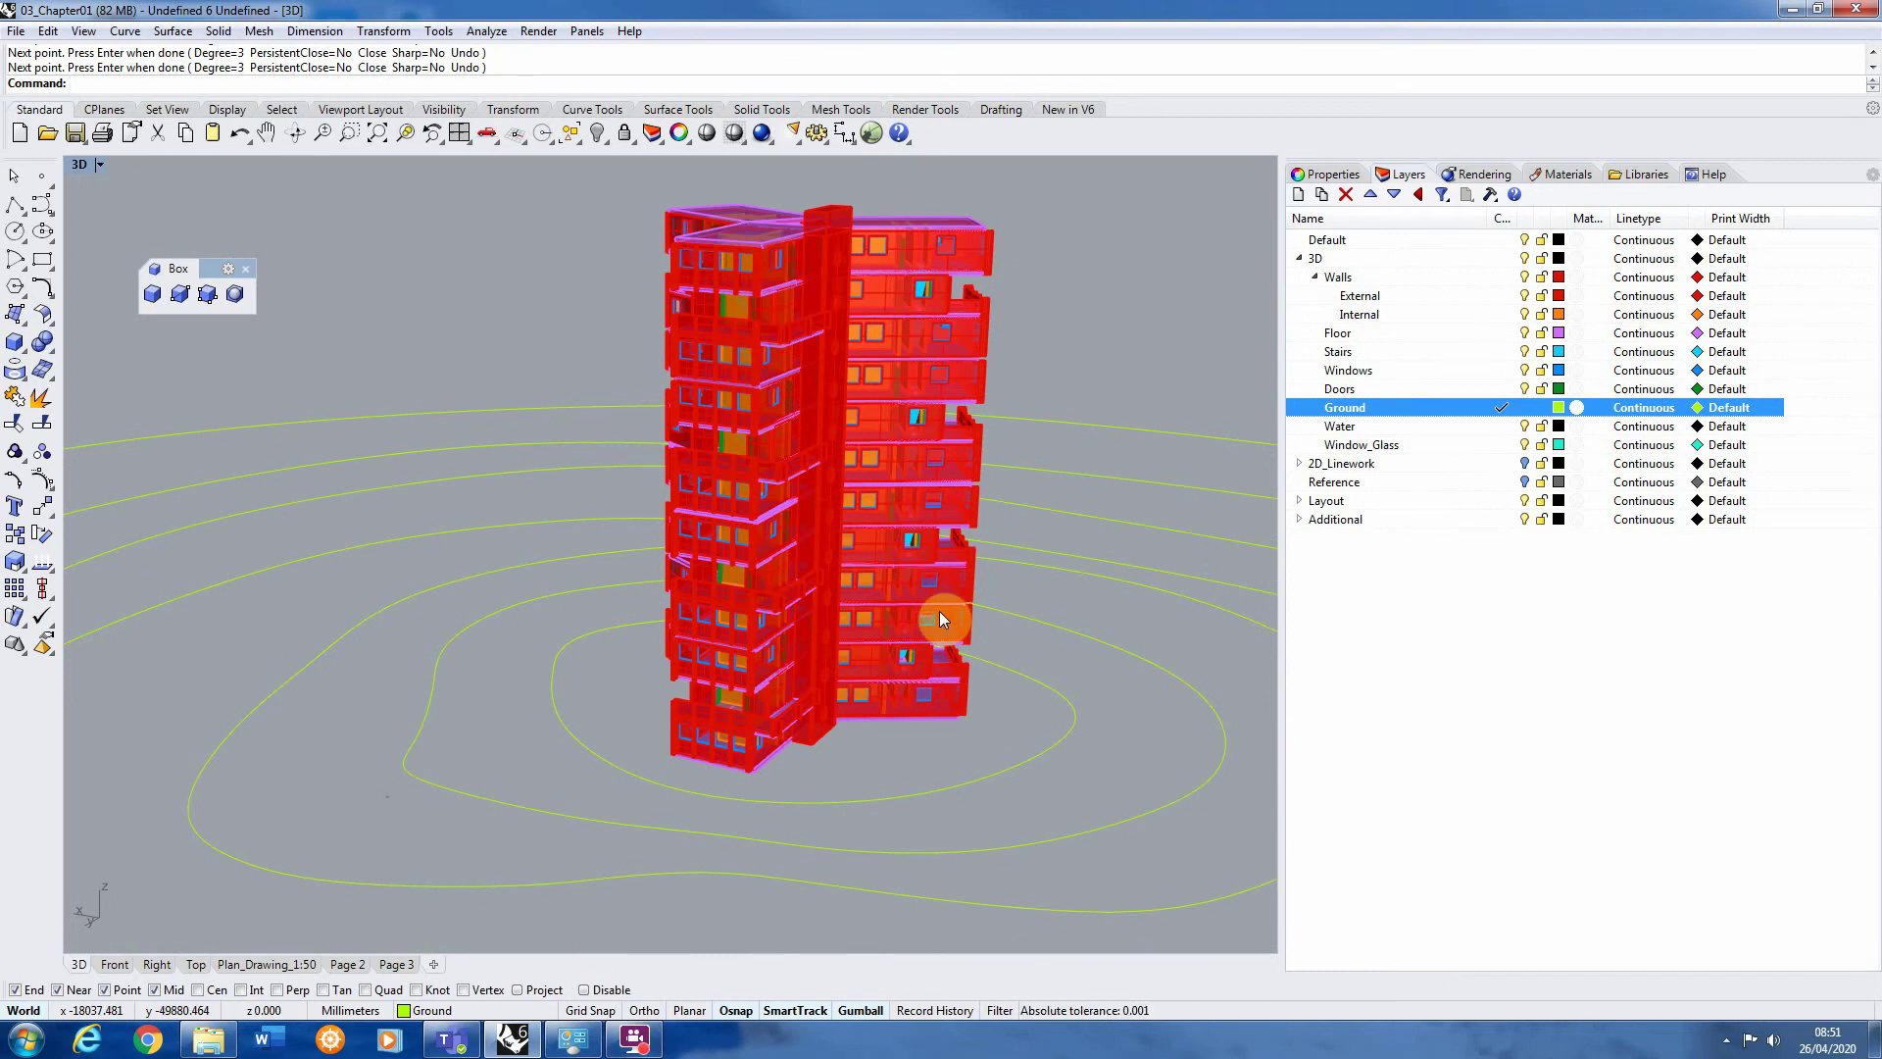
{"action": "scroll", "coordinate": [929, 613], "scroll_direction": "down", "scroll_amount": 2}
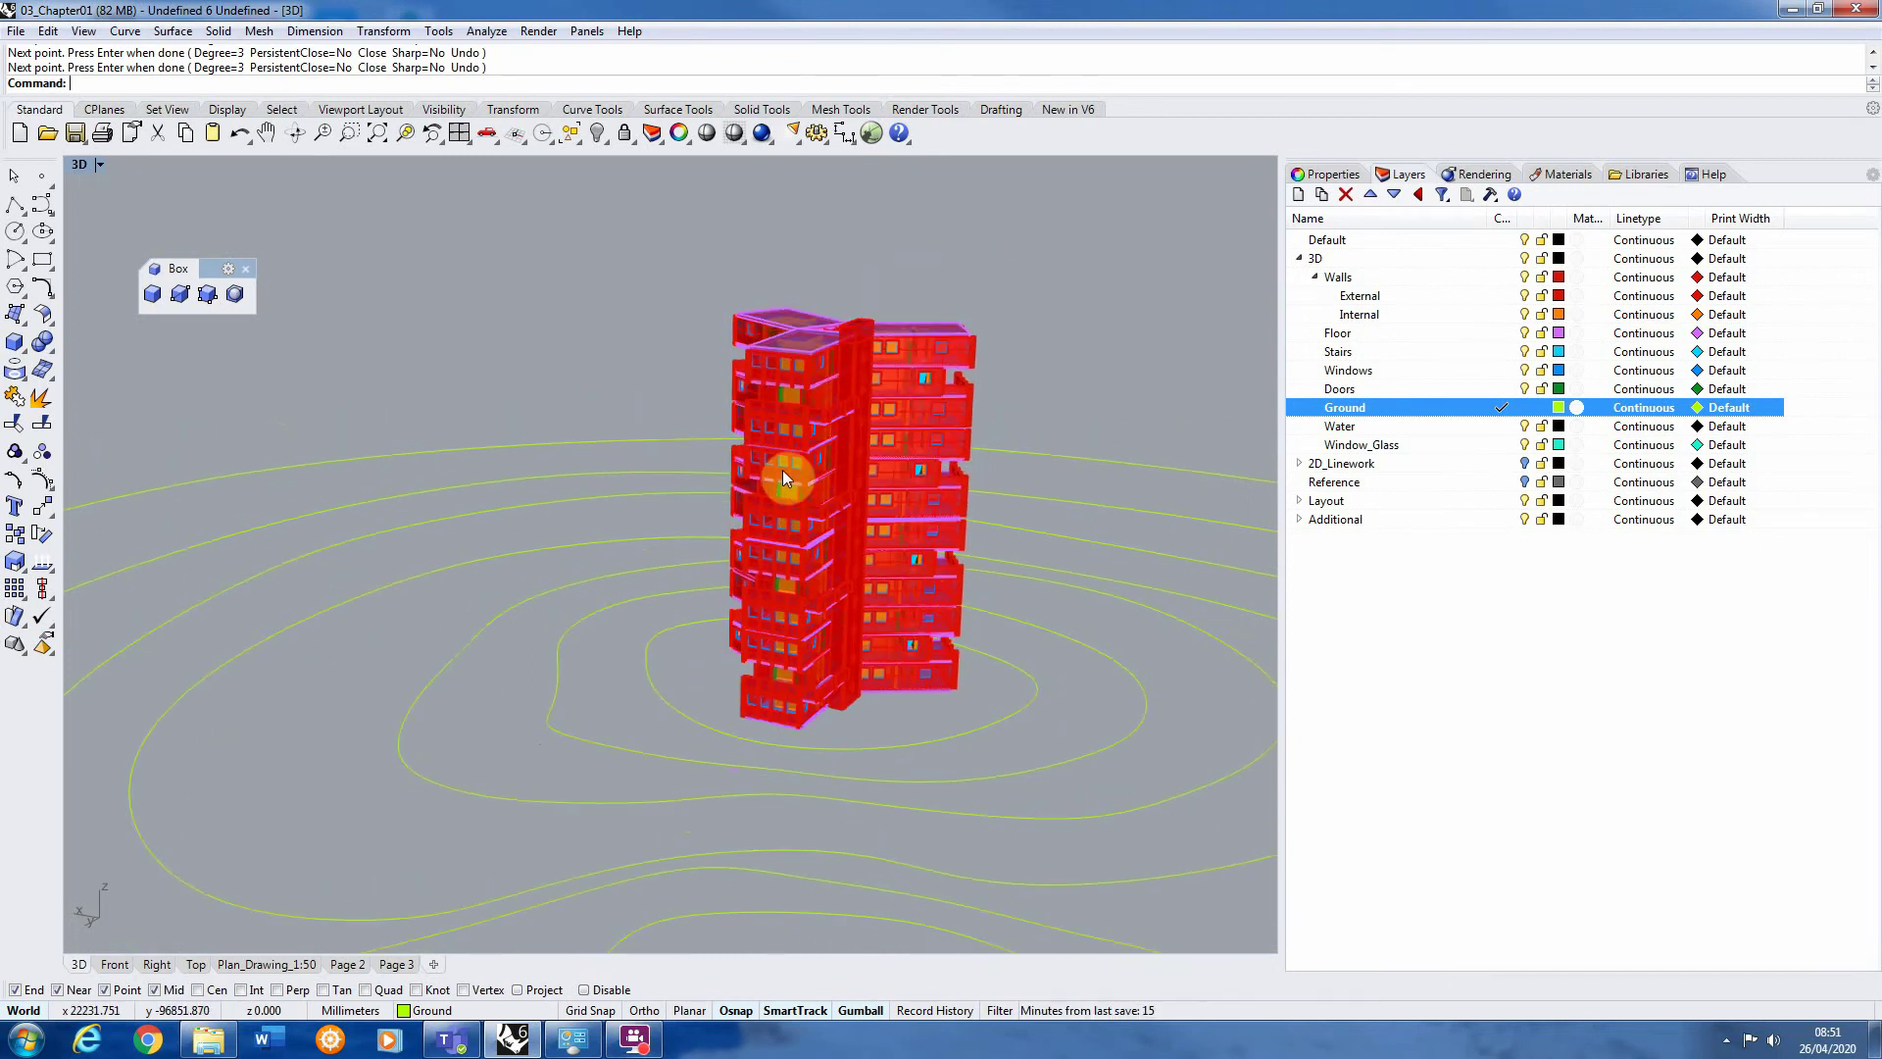
{"action": "scroll", "coordinate": [891, 455], "scroll_direction": "up", "scroll_amount": 2}
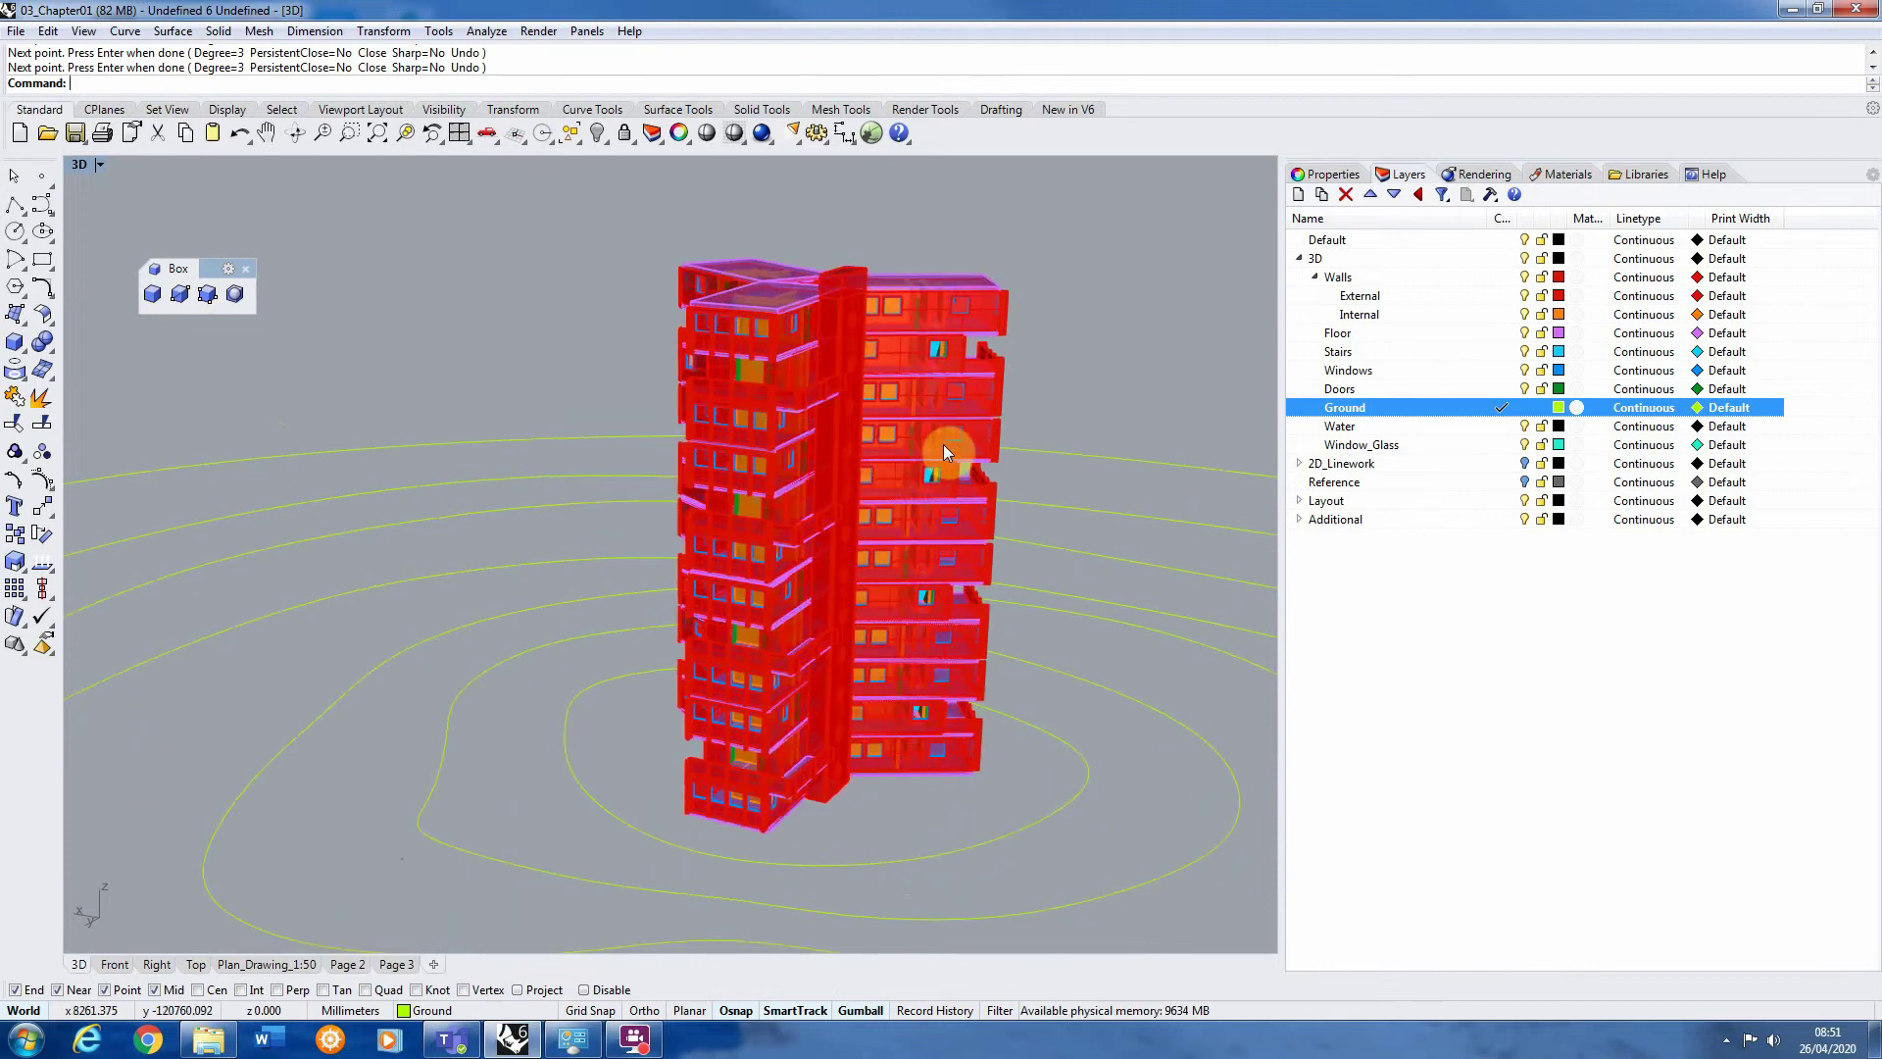
{"action": "scroll", "coordinate": [936, 444], "scroll_direction": "up", "scroll_amount": 2}
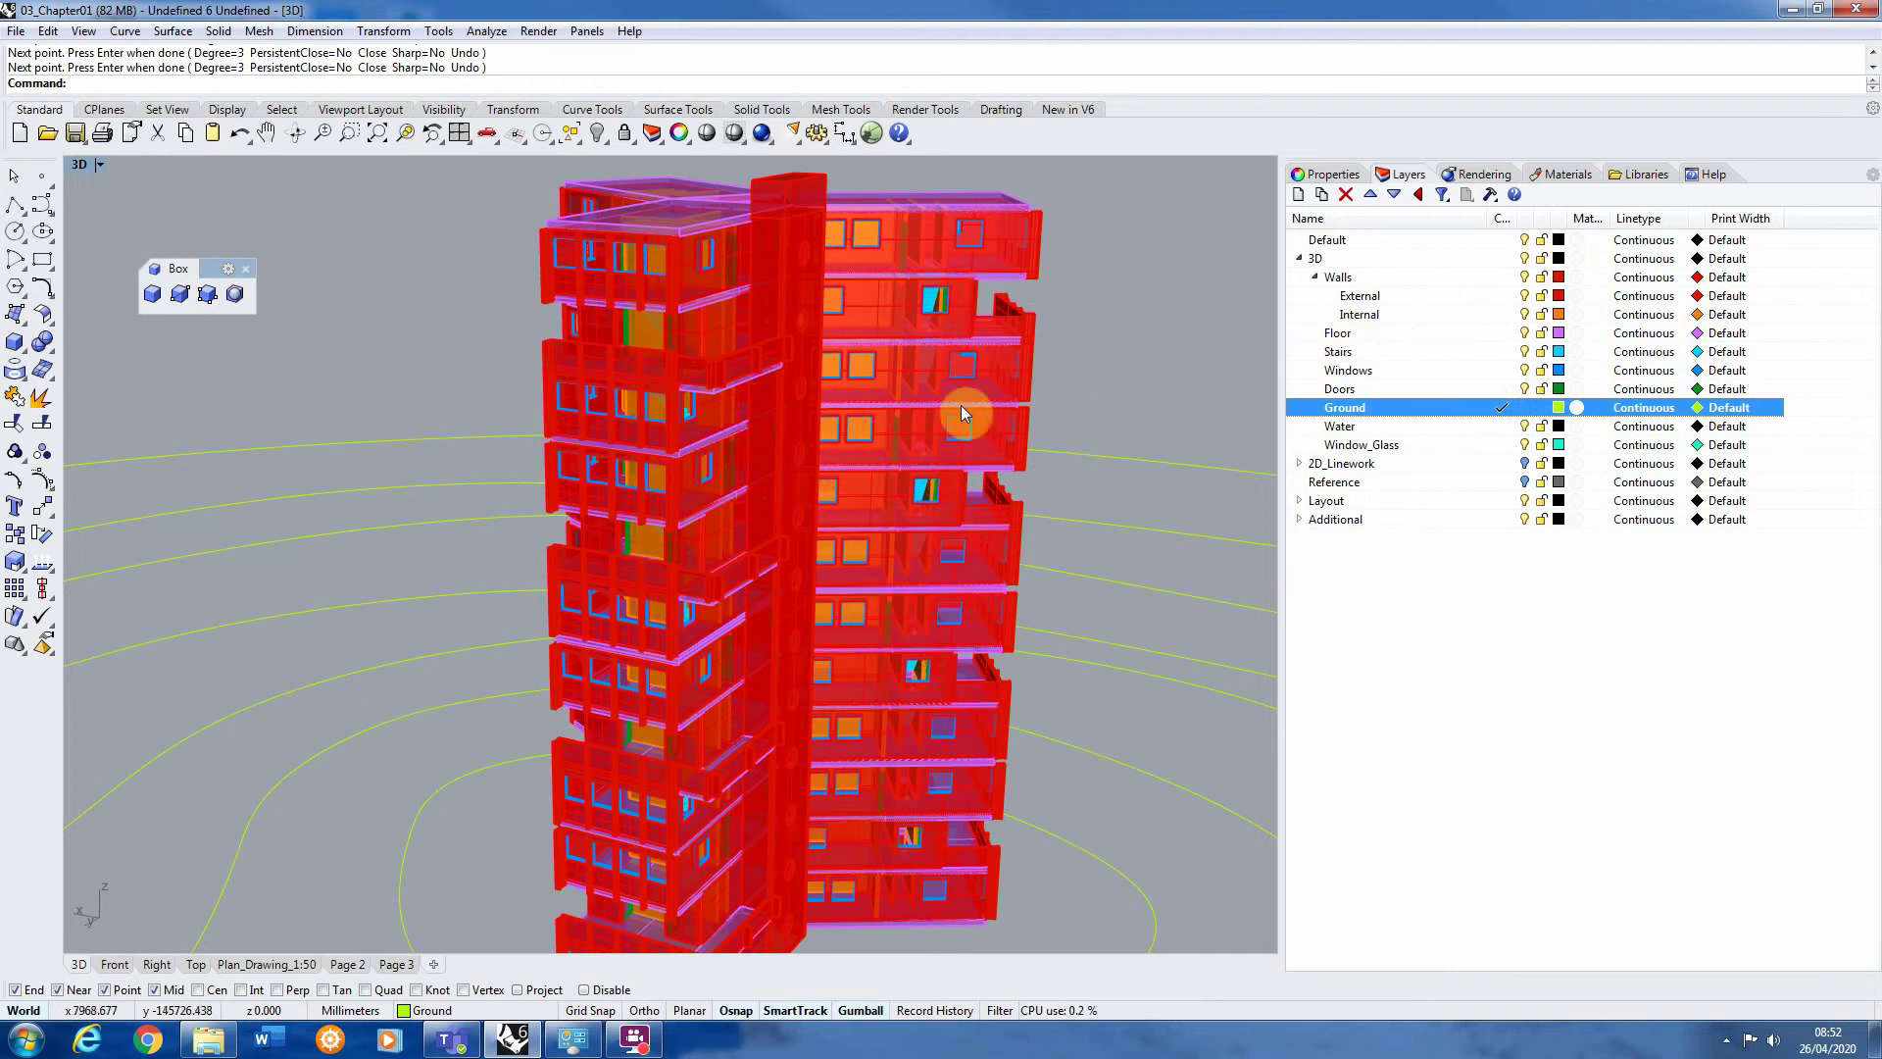
Examine the flat contour curves around the base of the tower
{"action": "scroll", "coordinate": [888, 410], "scroll_direction": "down", "scroll_amount": 5}
{"action": "right_click_drag", "start_coordinate": [888, 404], "coordinate": [950, 472]}
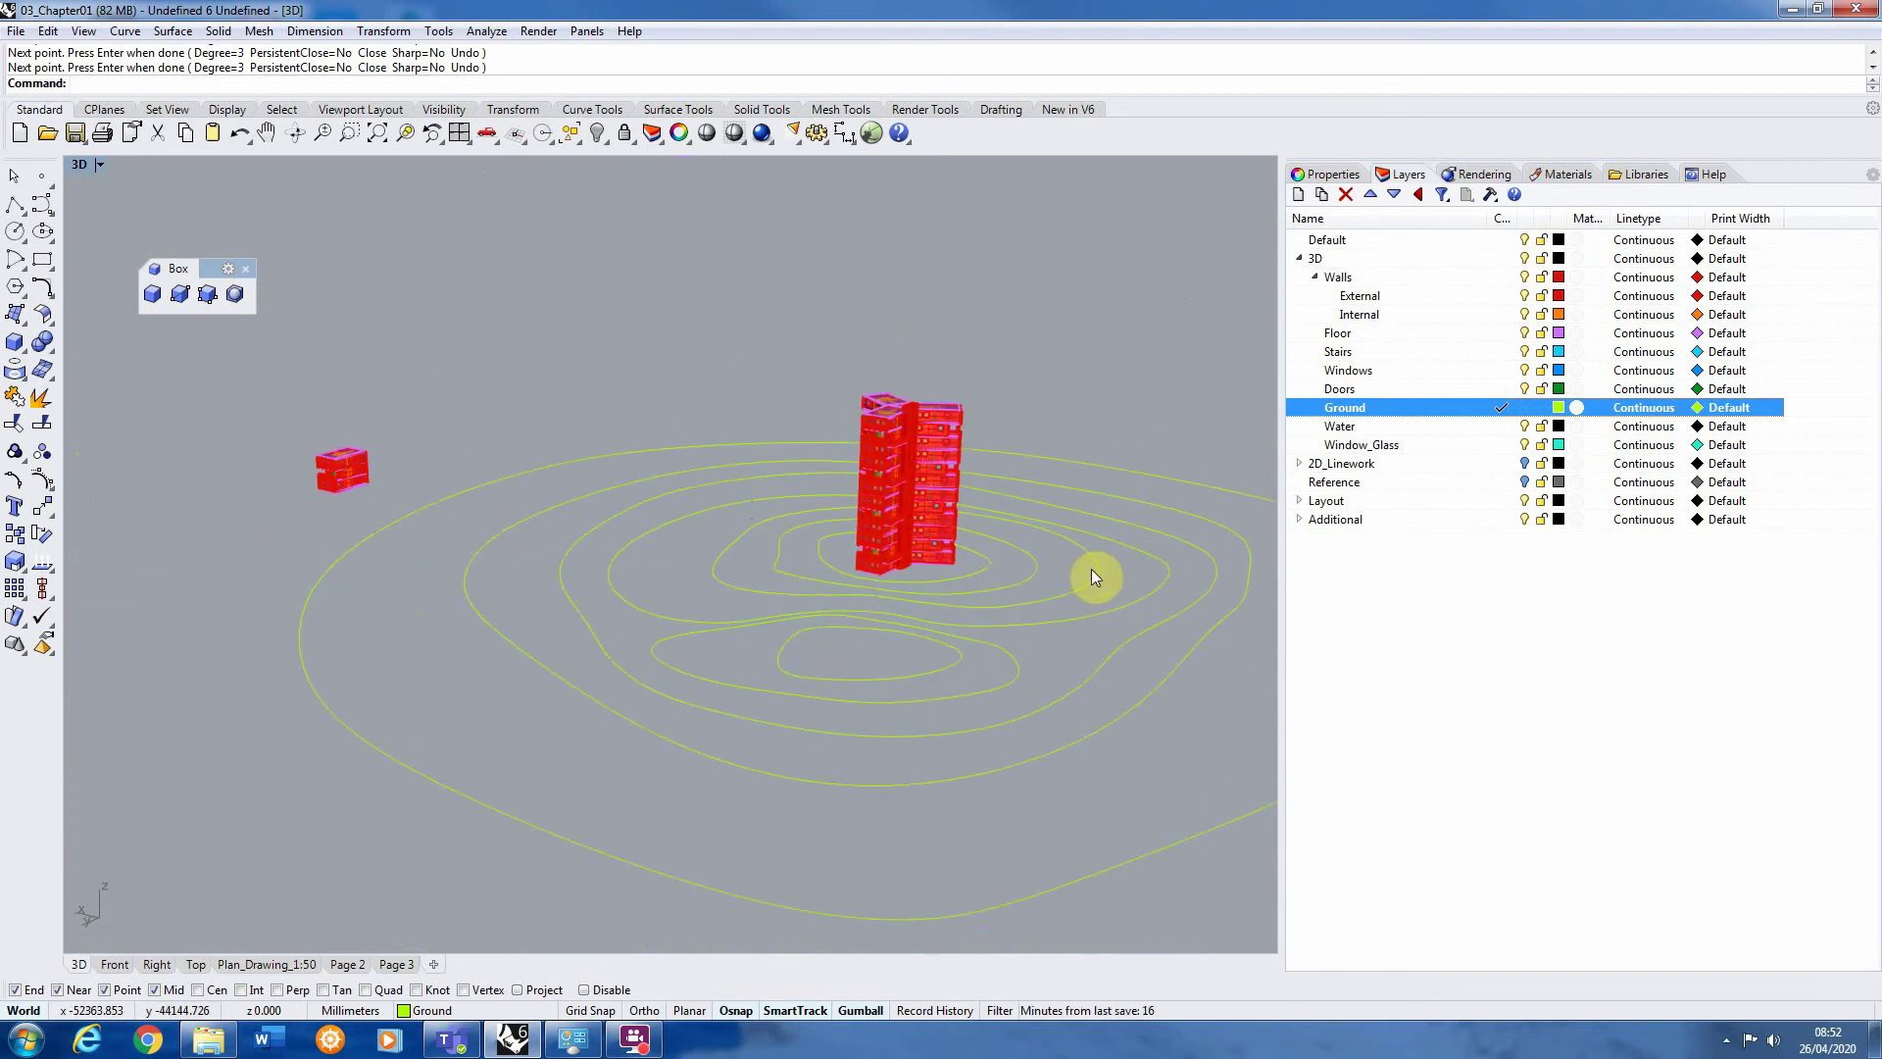
{"action": "scroll", "coordinate": [875, 553], "scroll_direction": "up", "scroll_amount": 5}
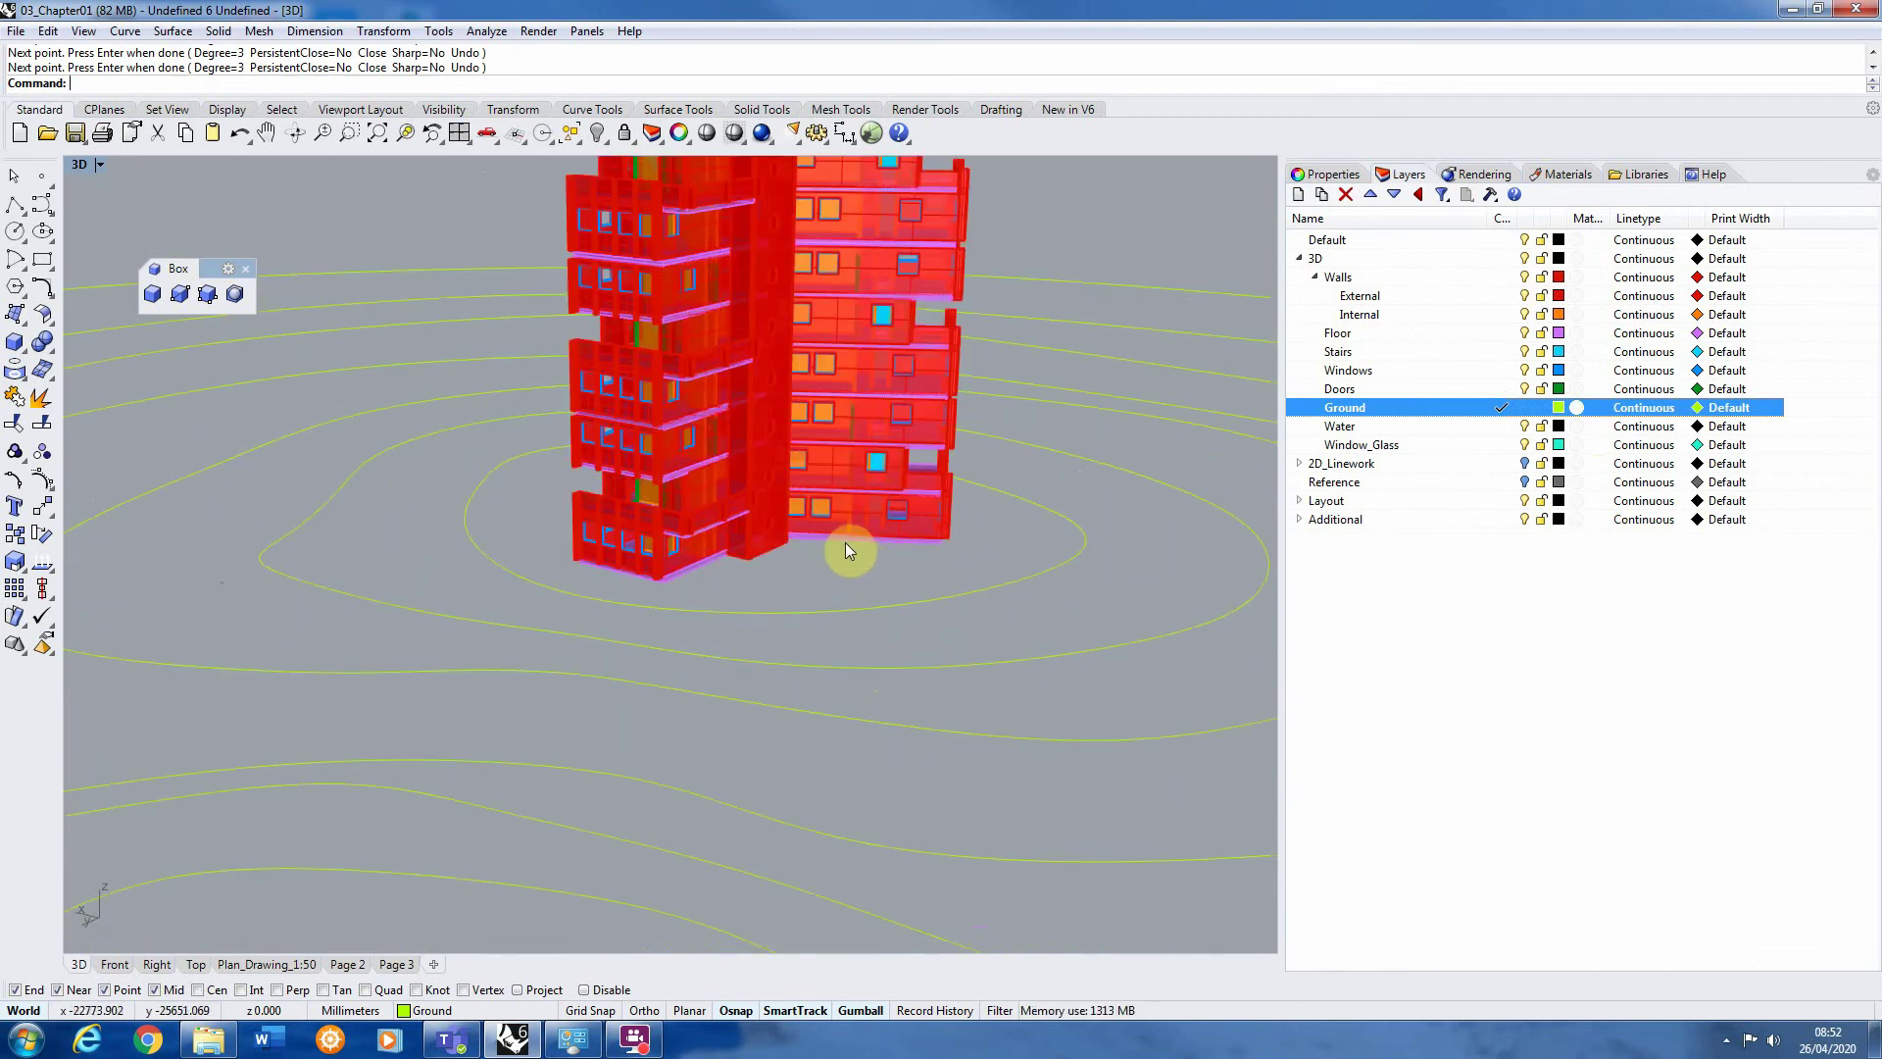
{"action": "scroll", "coordinate": [838, 550], "scroll_direction": "down", "scroll_amount": 3}
{"action": "right_click_drag", "start_coordinate": [828, 549], "coordinate": [895, 538]}
{"action": "scroll", "coordinate": [886, 539], "scroll_direction": "up", "scroll_amount": 4}
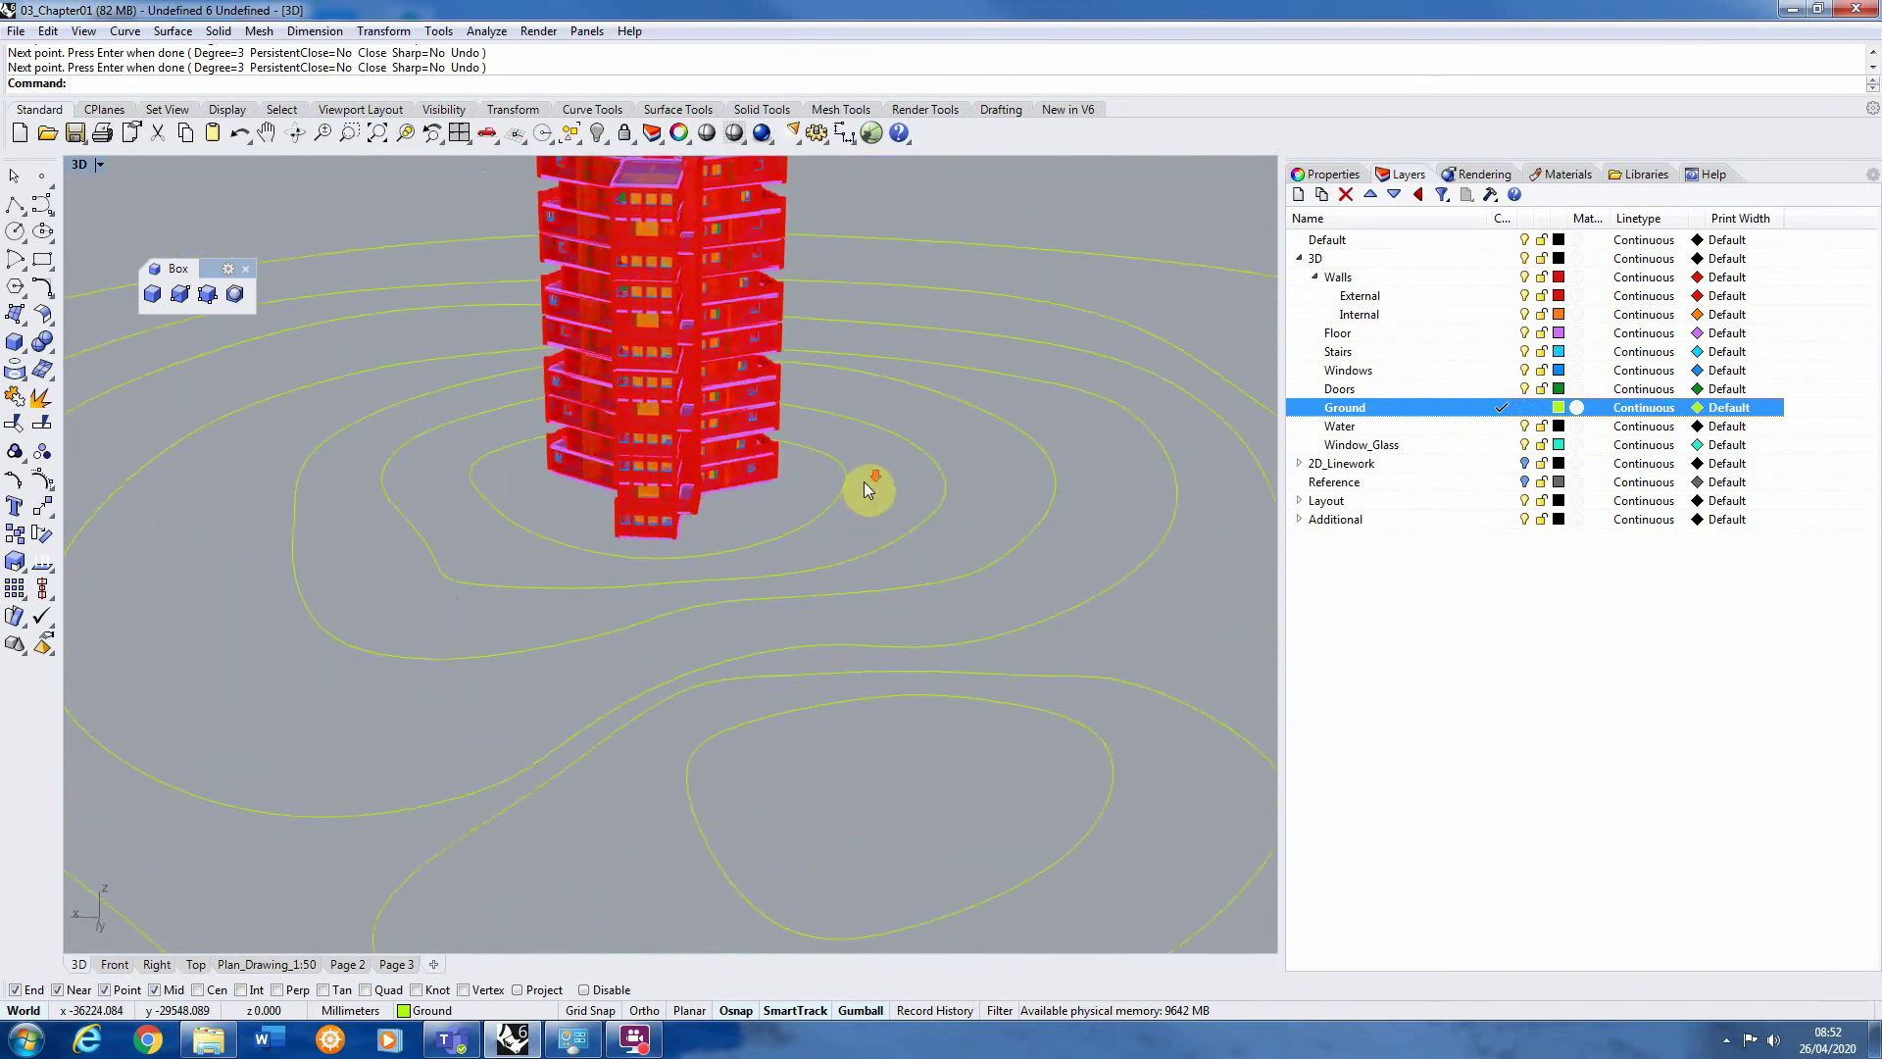
{"action": "scroll", "coordinate": [868, 488], "scroll_direction": "down", "scroll_amount": 2}
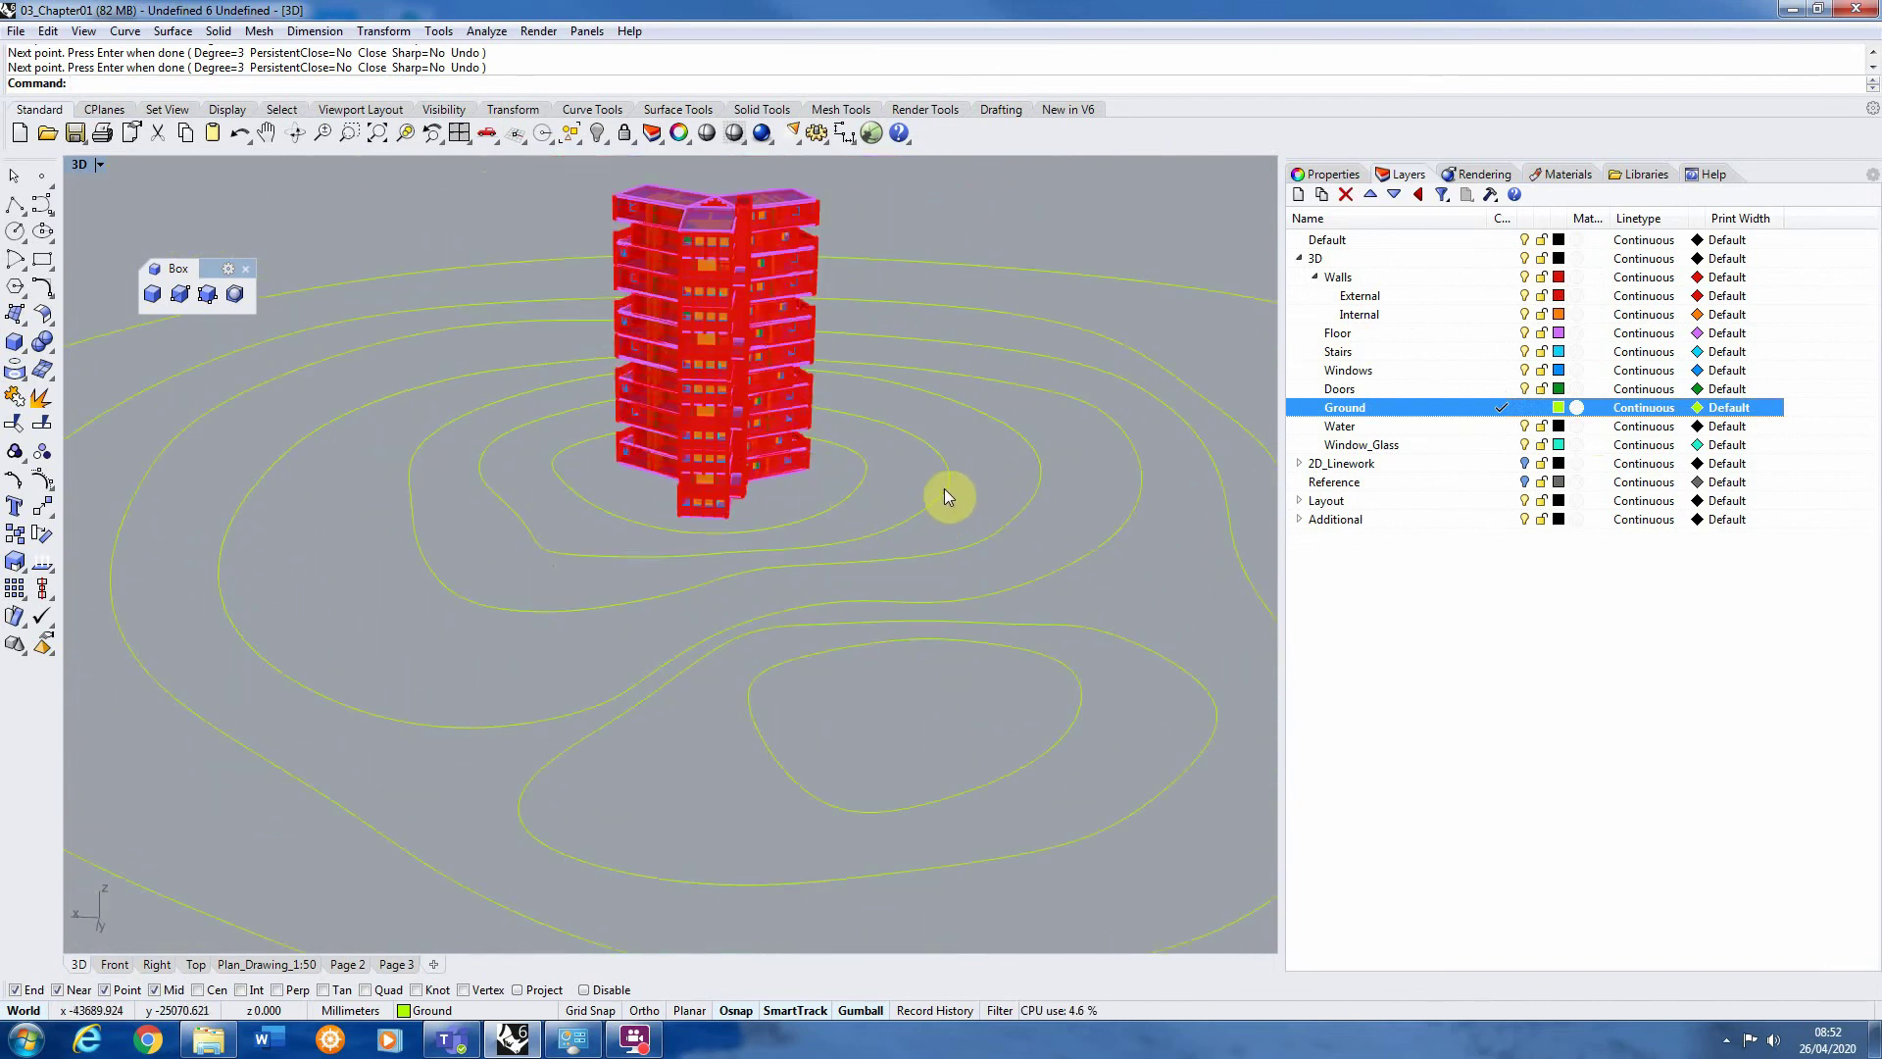
Move all contour curves except the innermost ring around the tower vertically by -1000 mm
{"action": "scroll", "coordinate": [945, 488], "scroll_direction": "down", "scroll_amount": 4}
{"action": "left_click_drag", "start_coordinate": [1096, 441], "coordinate": [927, 750]}
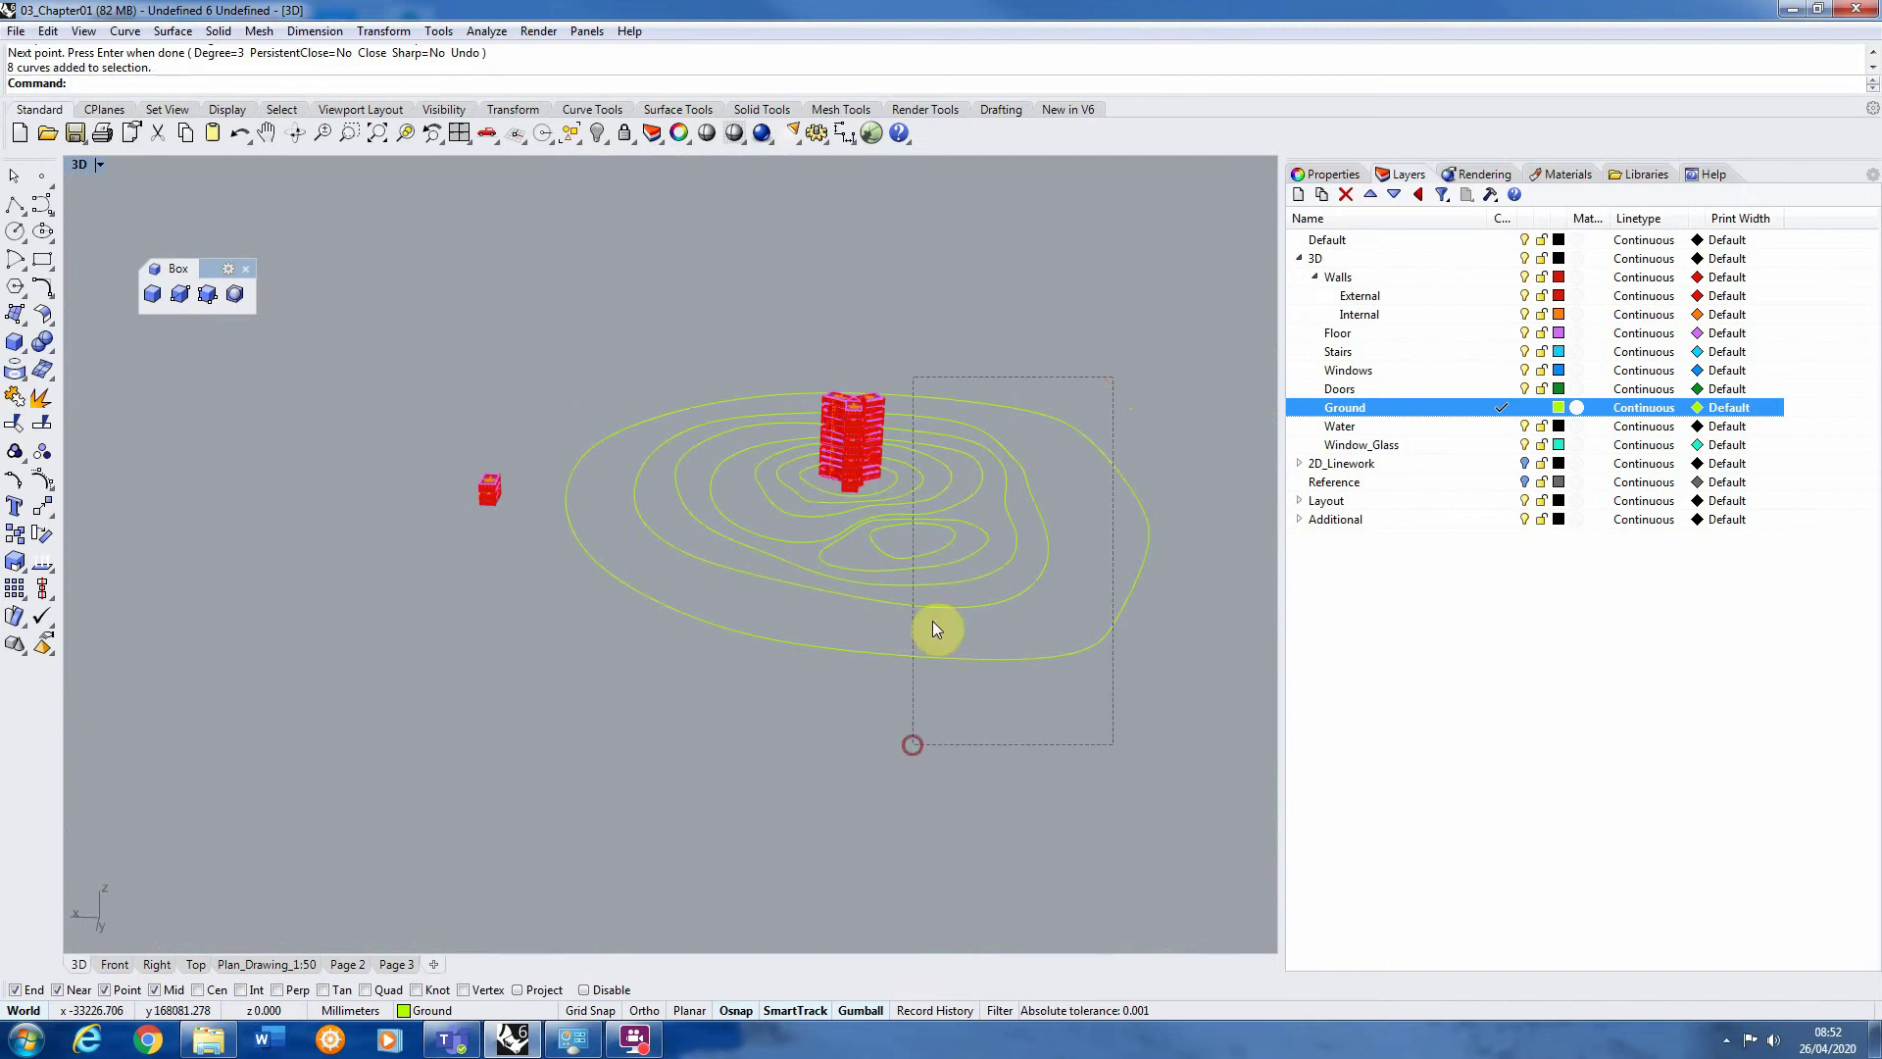
{"action": "scroll", "coordinate": [936, 500], "scroll_direction": "up", "scroll_amount": 5}
{"action": "right_click_drag", "start_coordinate": [861, 415], "coordinate": [745, 412]}
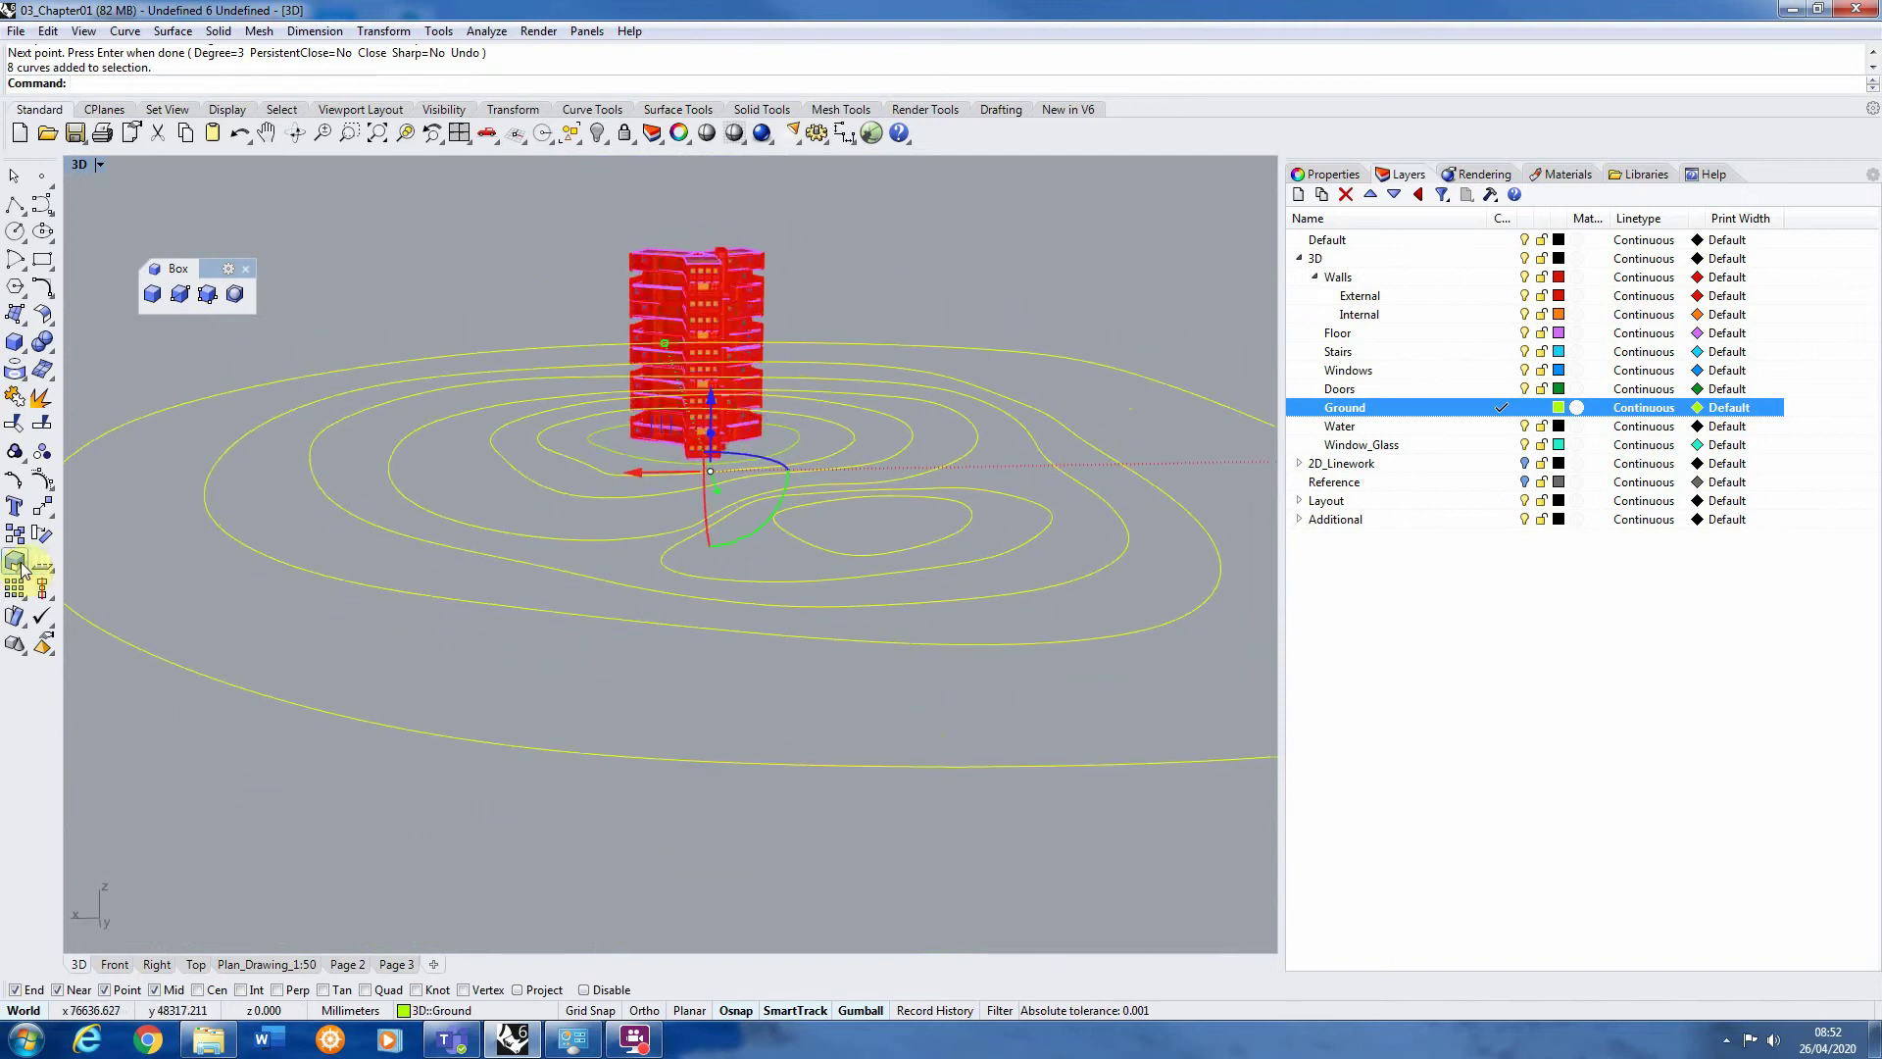
{"action": "left_click", "coordinate": [14, 535]}
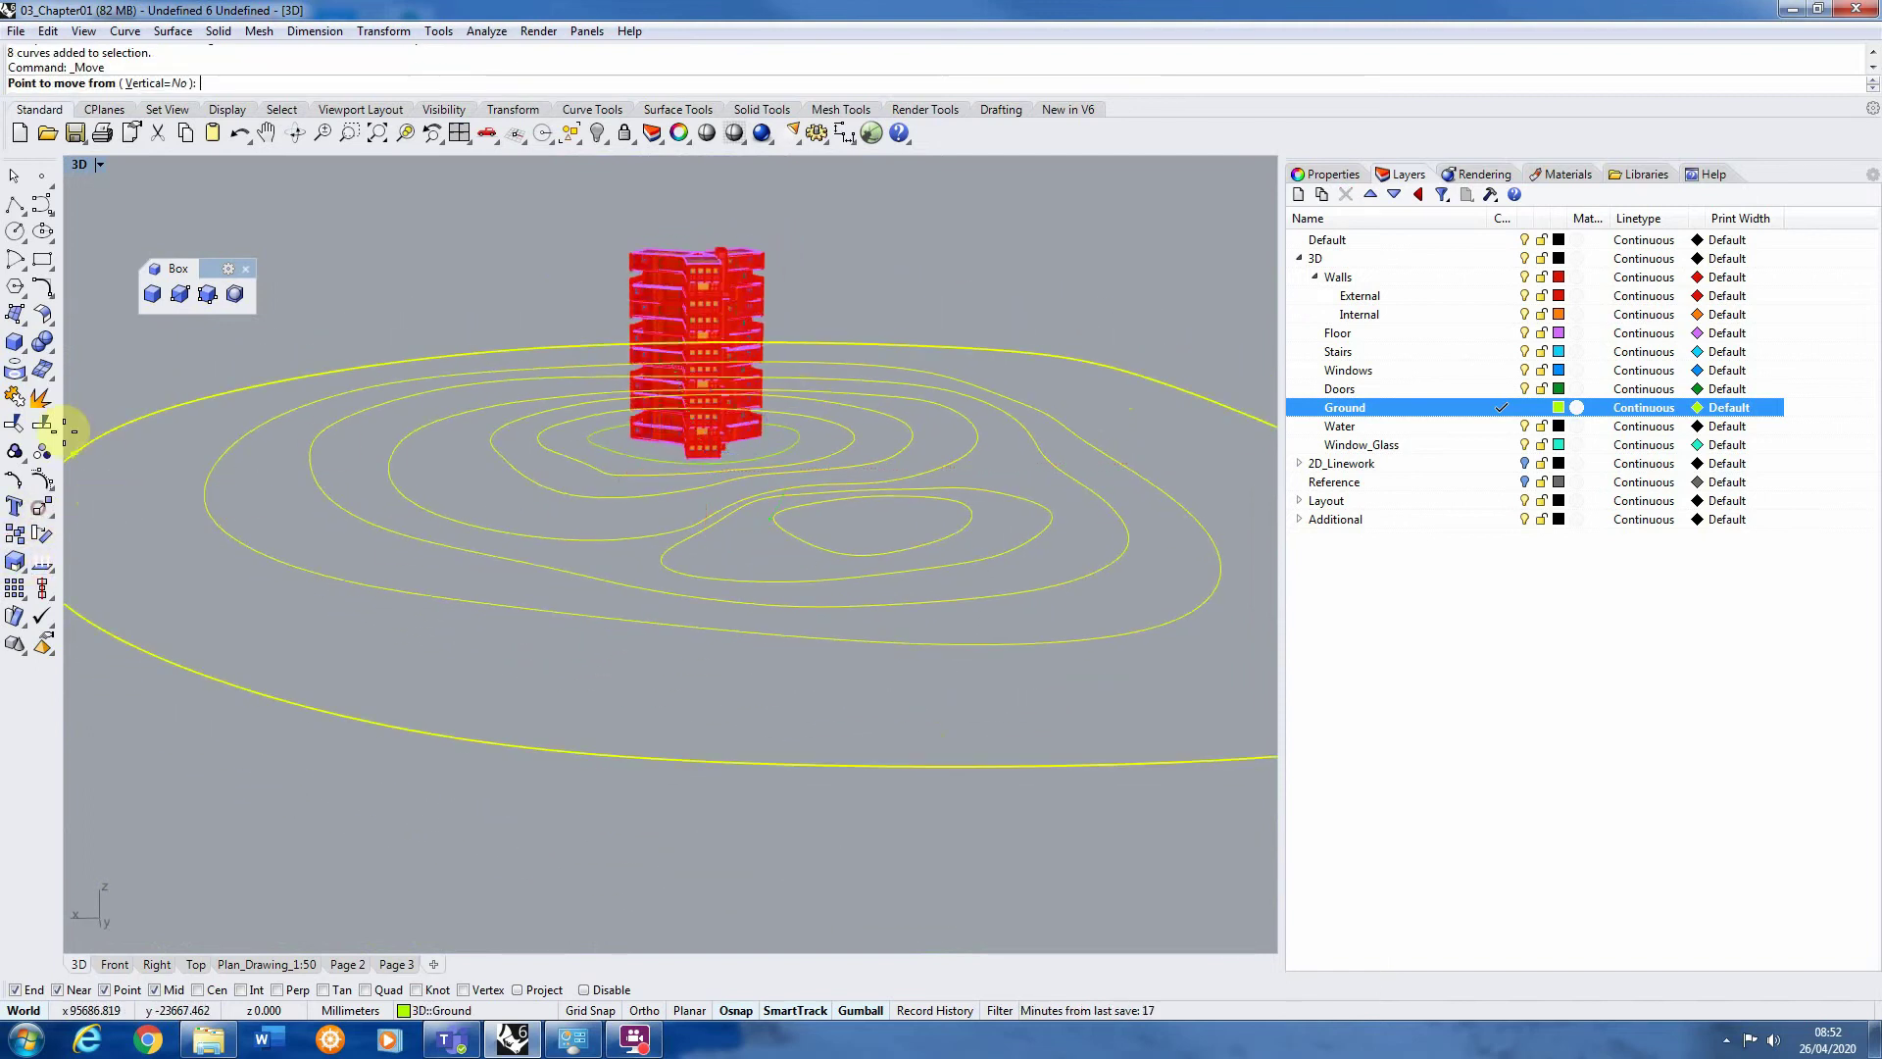
{"action": "left_click", "coordinate": [161, 83]}
{"action": "scroll", "coordinate": [835, 461], "scroll_direction": "up", "scroll_amount": 3}
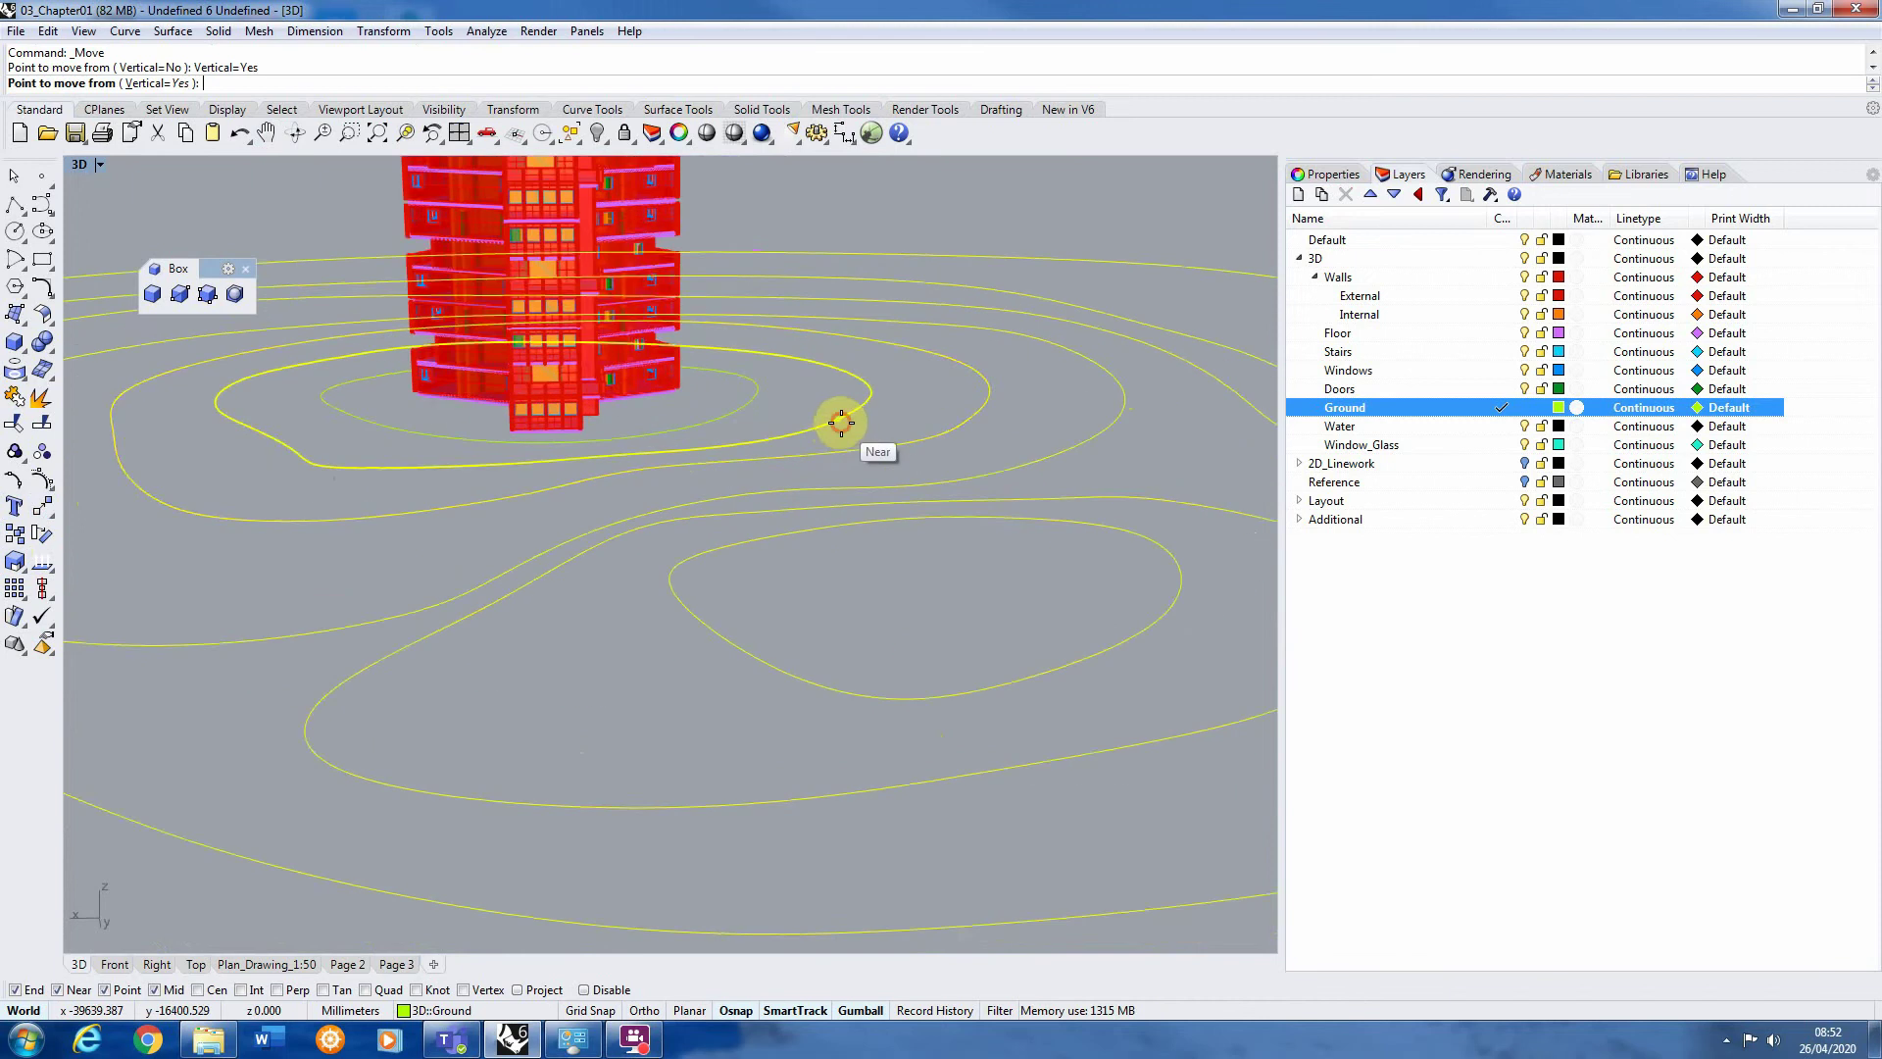
{"action": "left_click", "coordinate": [841, 442]}
{"action": "type", "text": "-1000"}
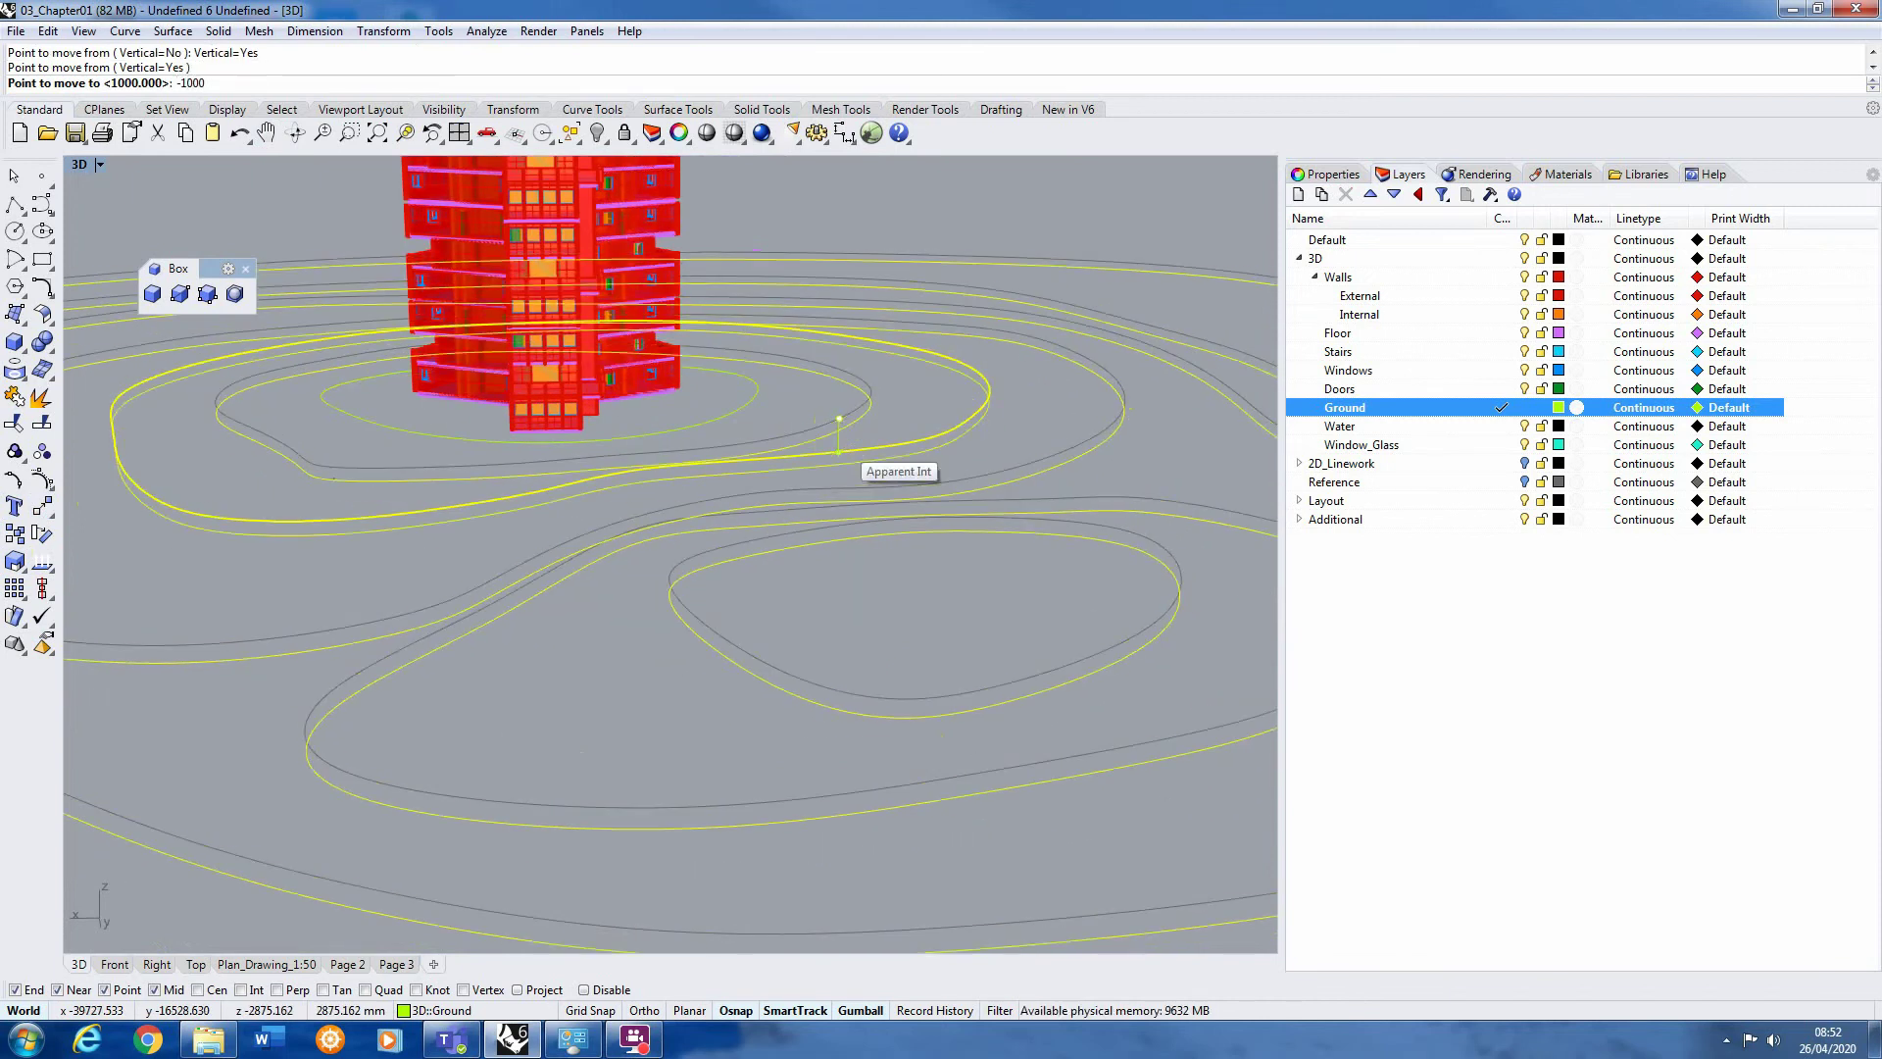
{"action": "key", "text": "Return"}
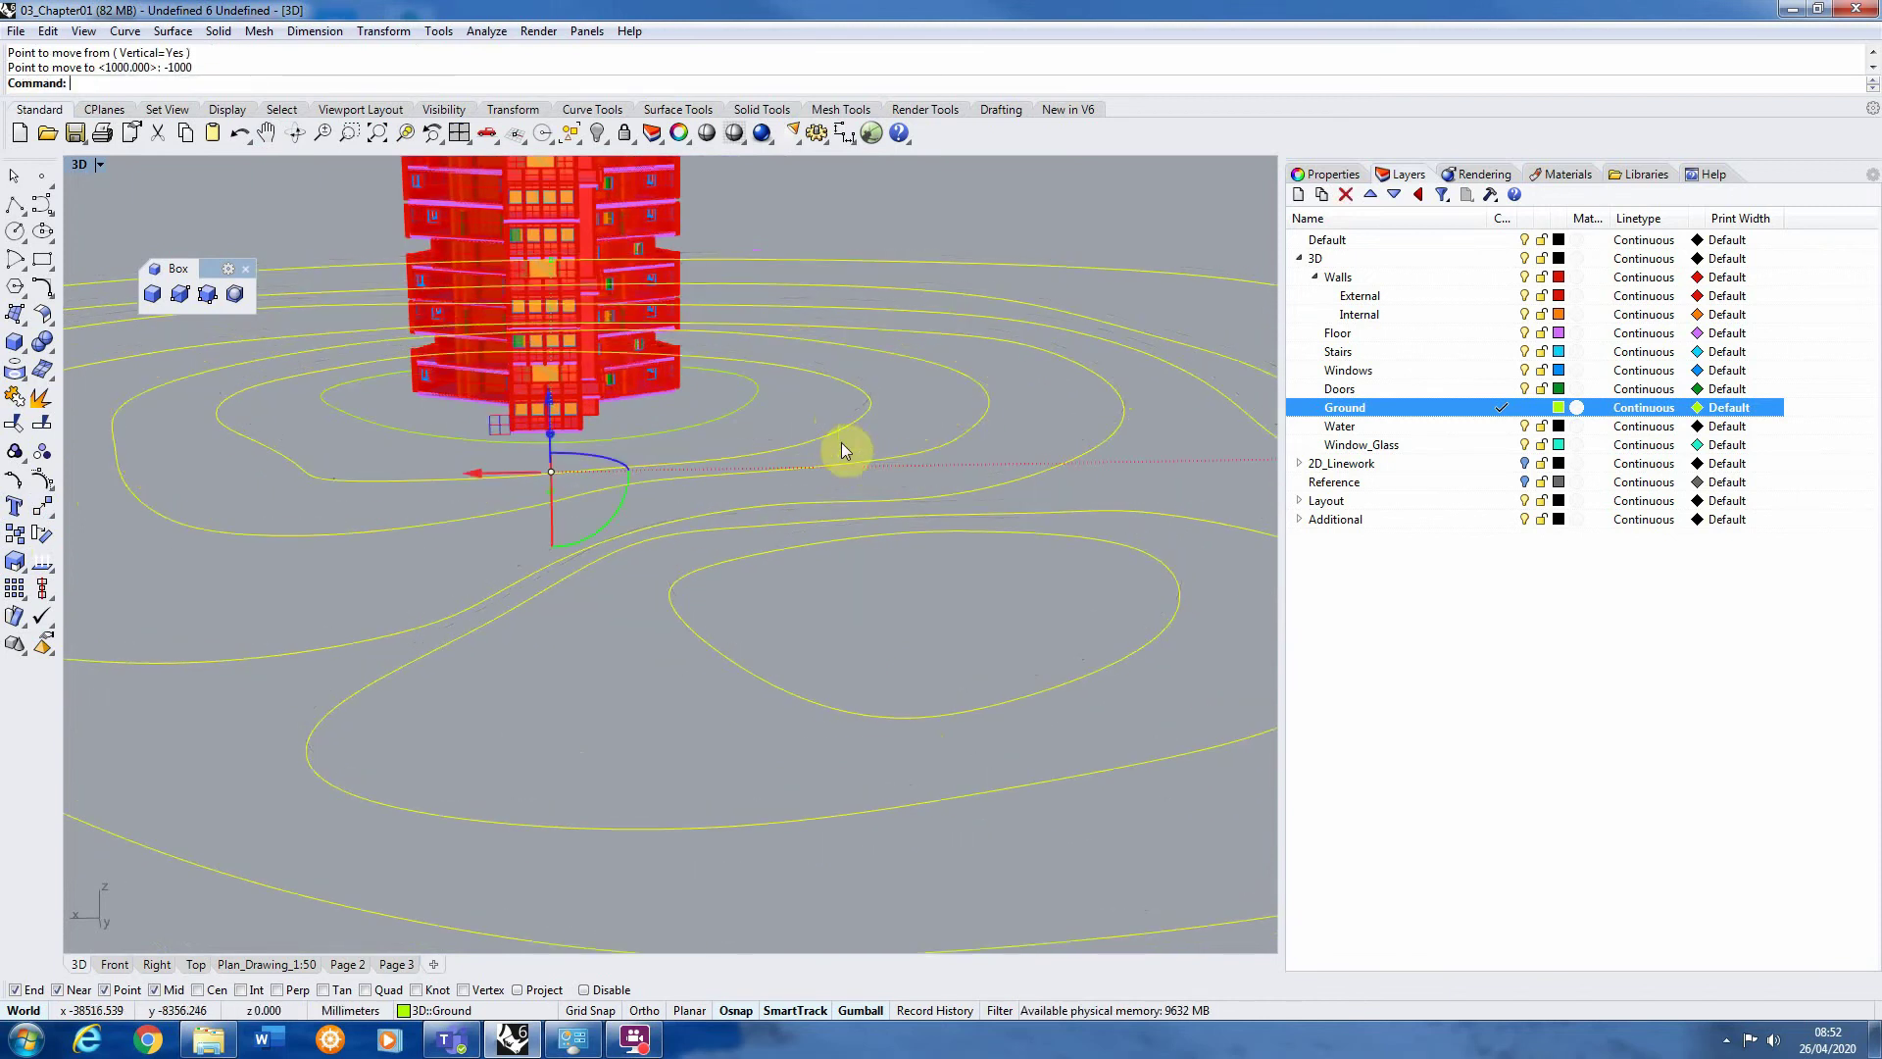
{"action": "key", "text": "Escape"}
Move the seven contour curves outside the two innermost tower rings vertically by -1000 mm and clear the selection
{"action": "scroll", "coordinate": [927, 259], "scroll_direction": "down", "scroll_amount": 3}
{"action": "left_click_drag", "start_coordinate": [1143, 211], "coordinate": [961, 832]}
{"action": "left_click", "coordinate": [36, 512]}
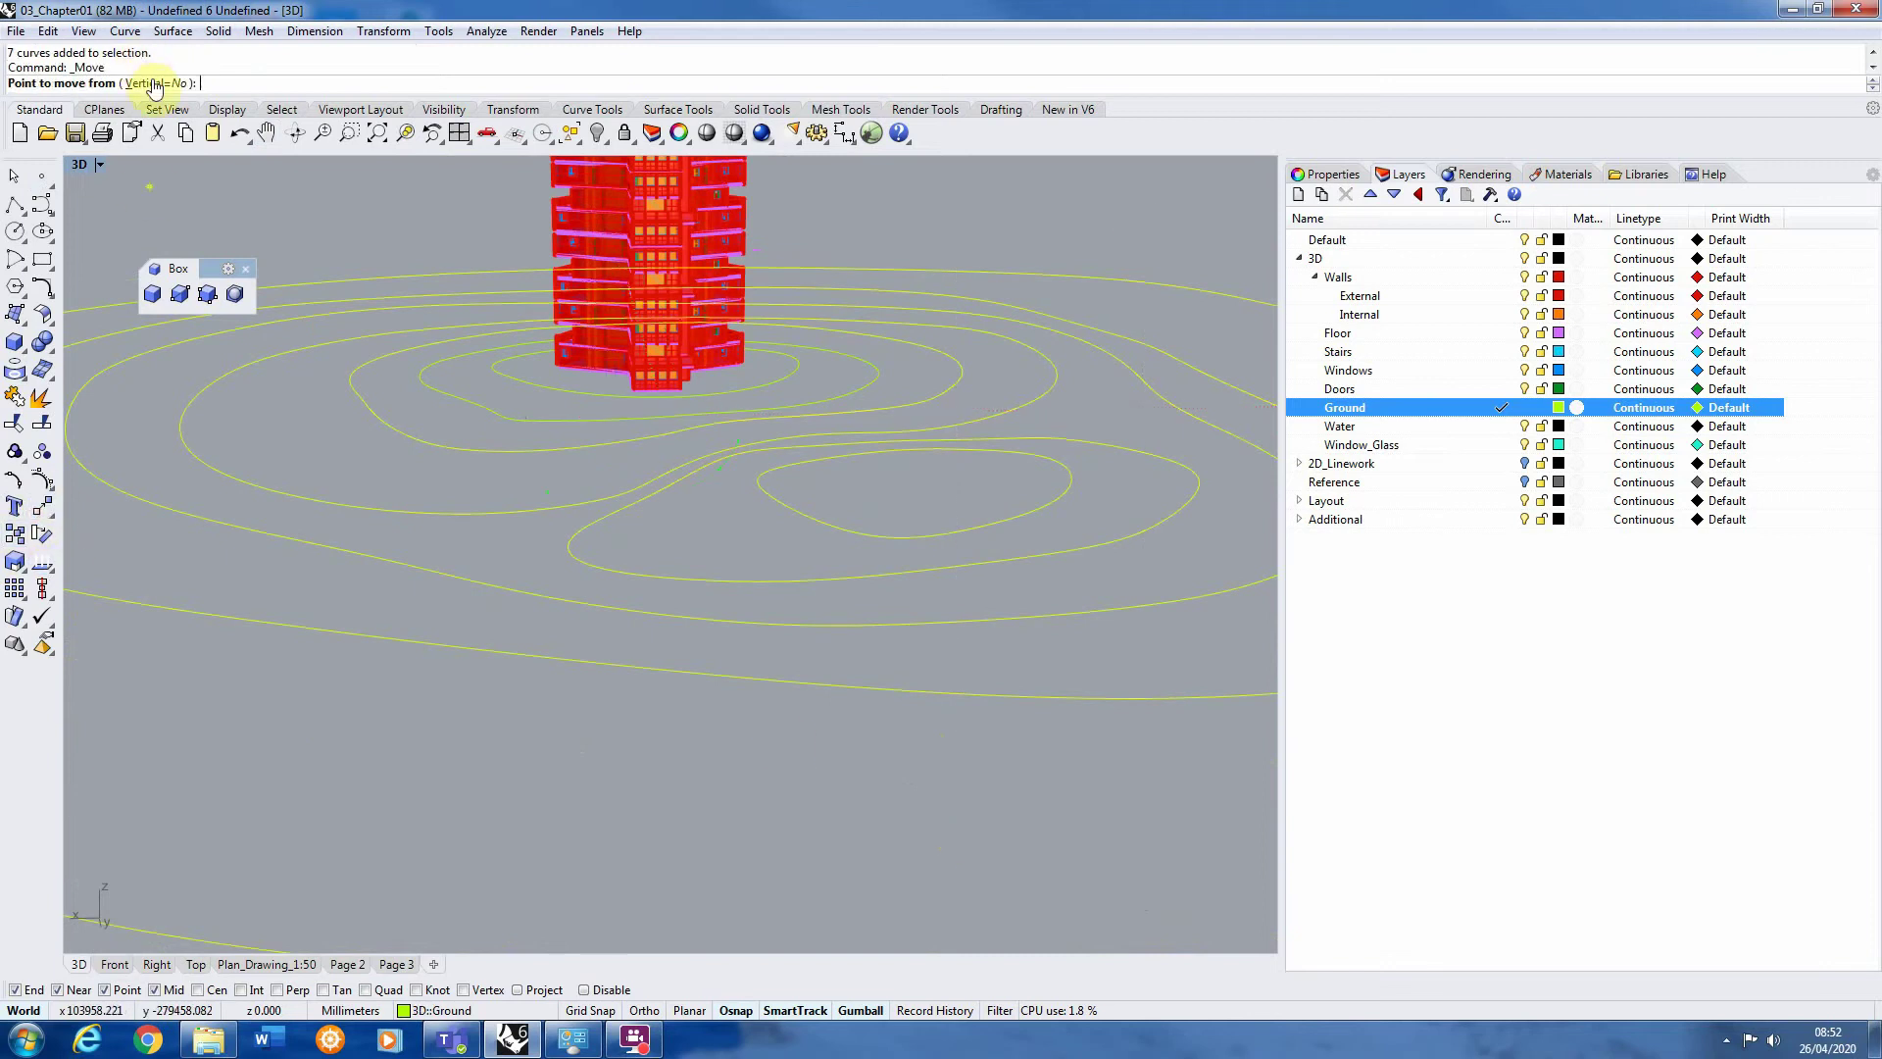
{"action": "left_click", "coordinate": [153, 85]}
{"action": "scroll", "coordinate": [992, 438], "scroll_direction": "up", "scroll_amount": 2}
{"action": "left_click", "coordinate": [956, 374]}
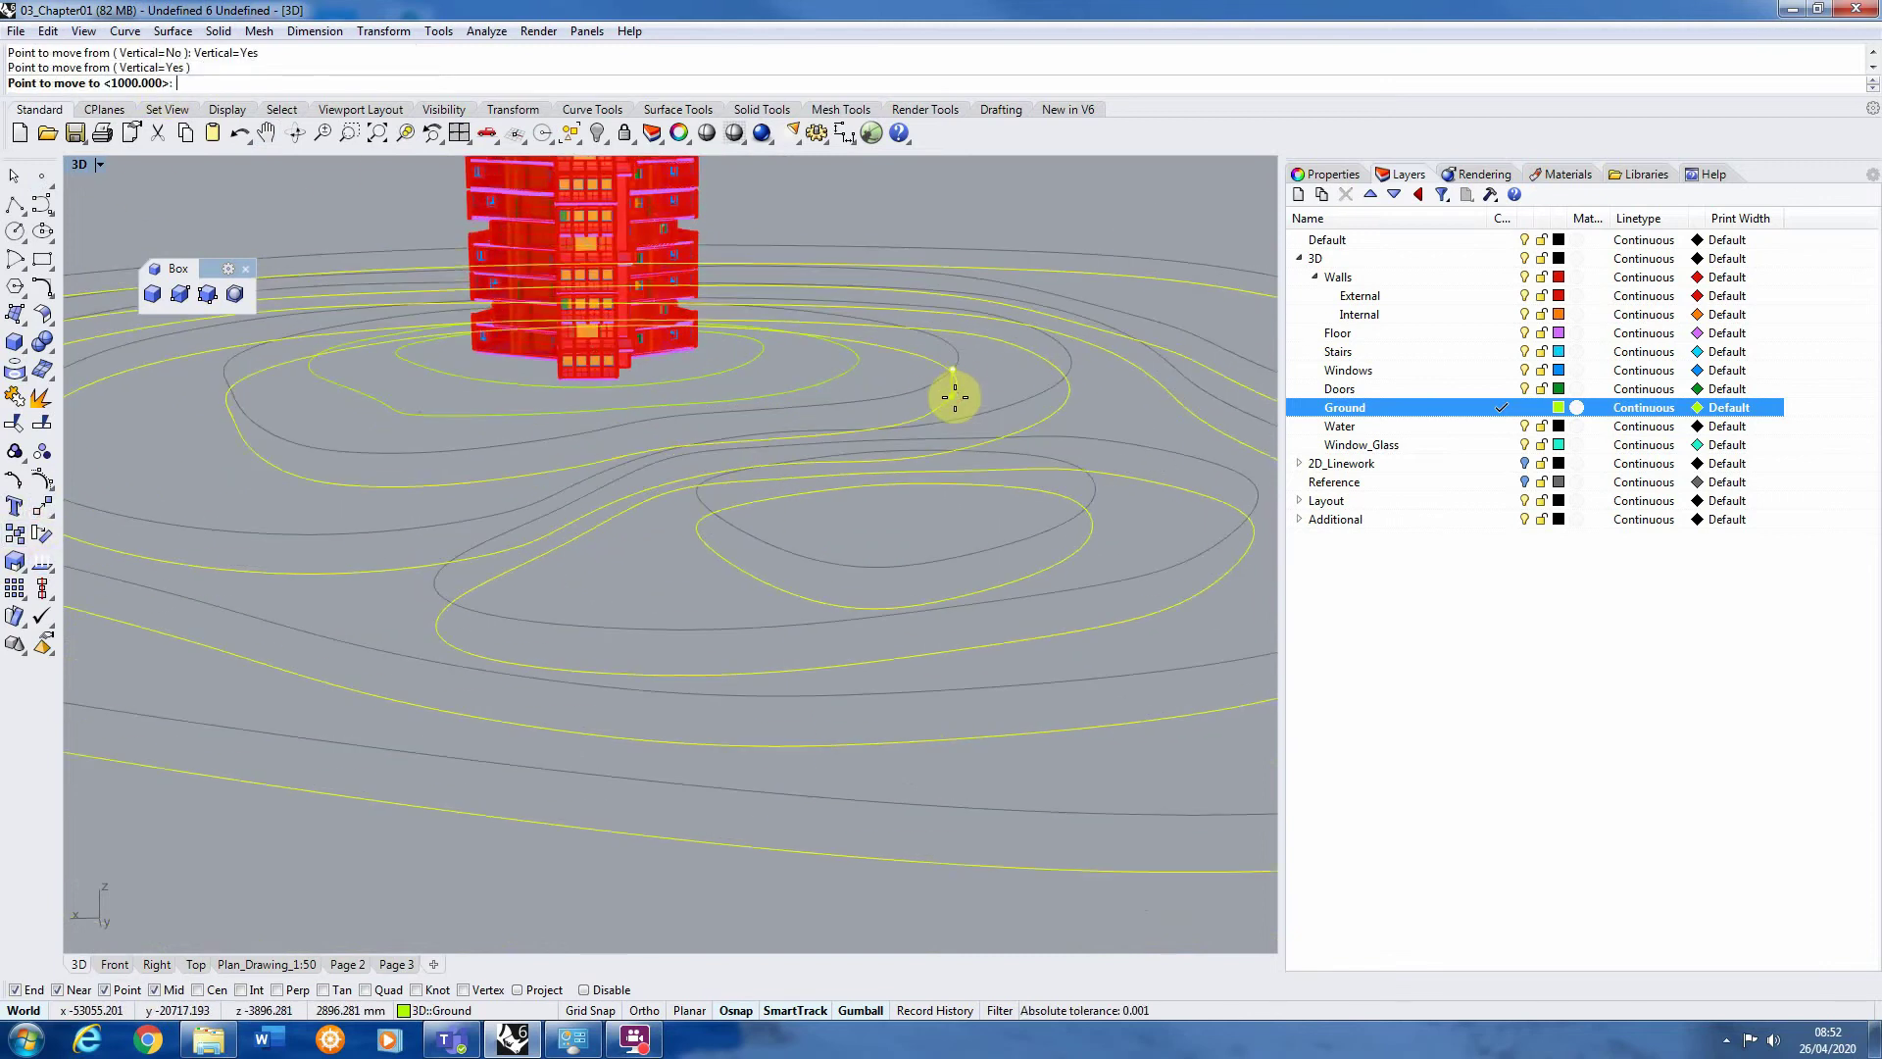
{"action": "type", "text": "-100"}
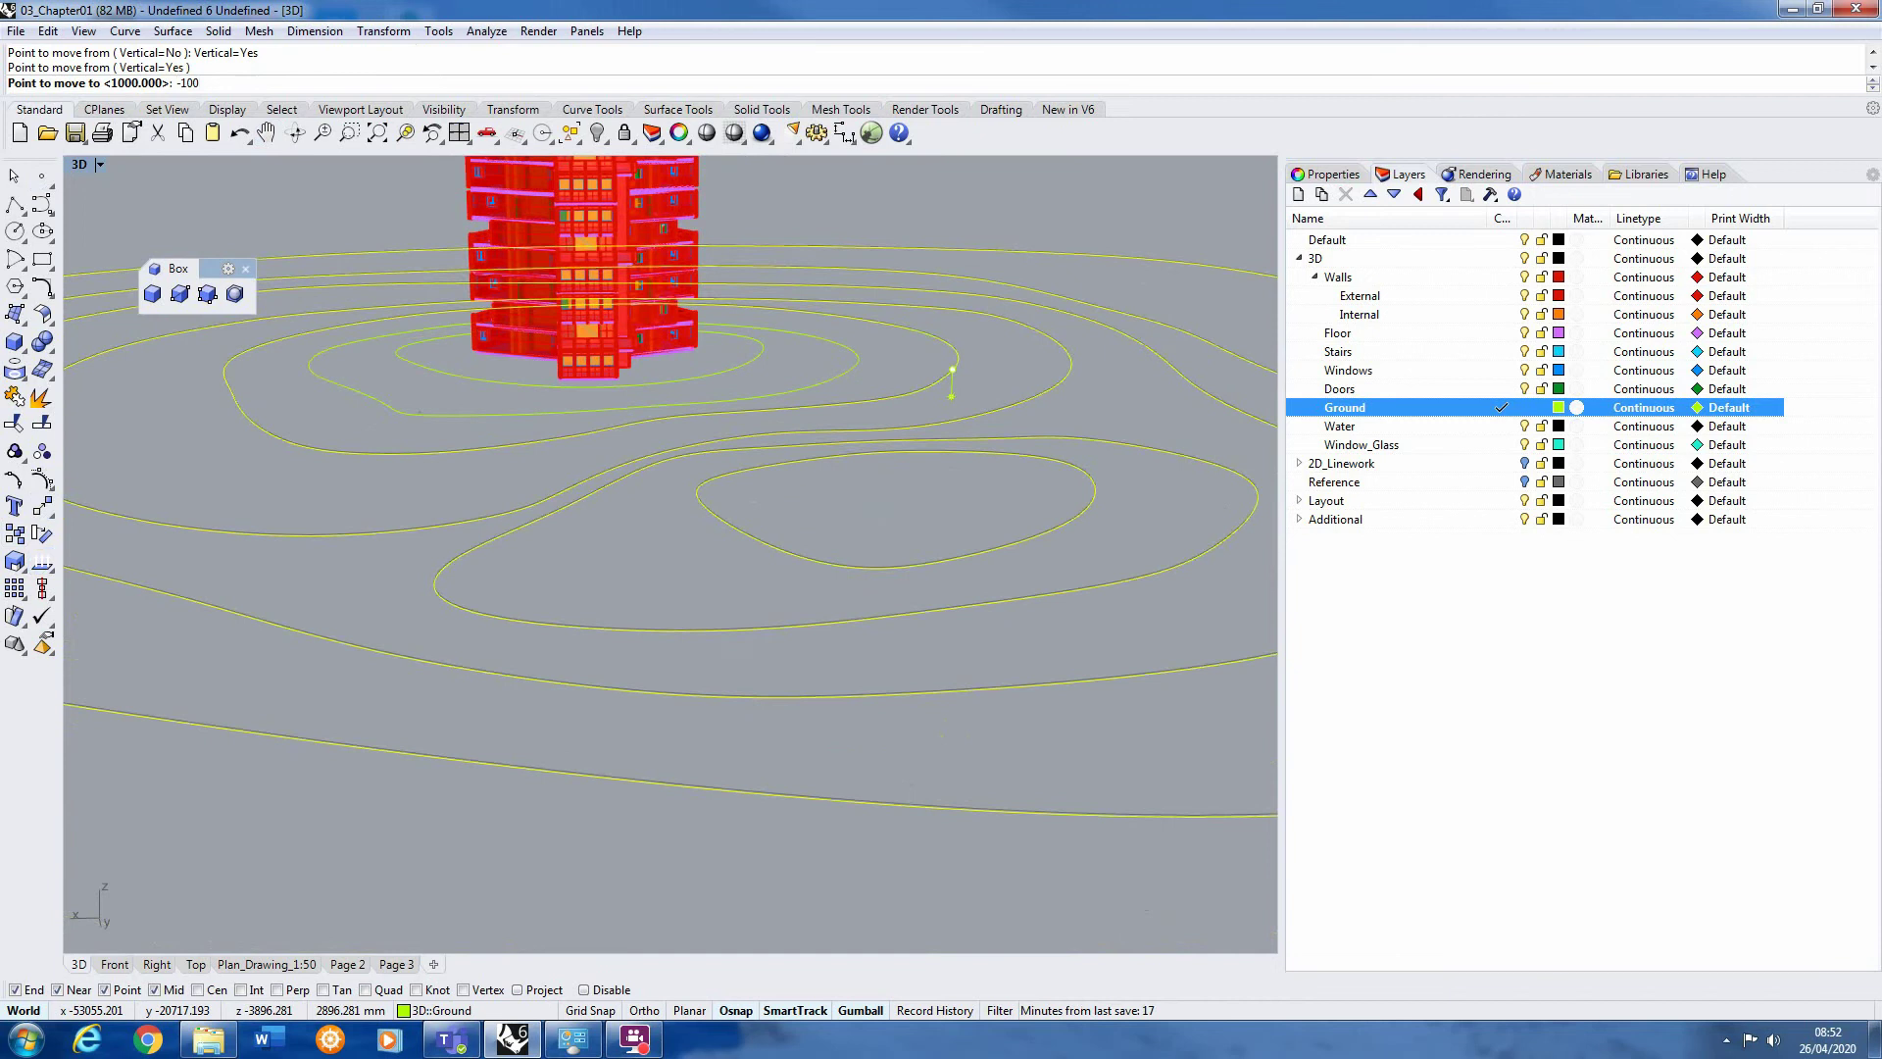
{"action": "type", "text": "0"}
{"action": "key", "text": "Return"}
{"action": "scroll", "coordinate": [868, 421], "scroll_direction": "down", "scroll_amount": 2}
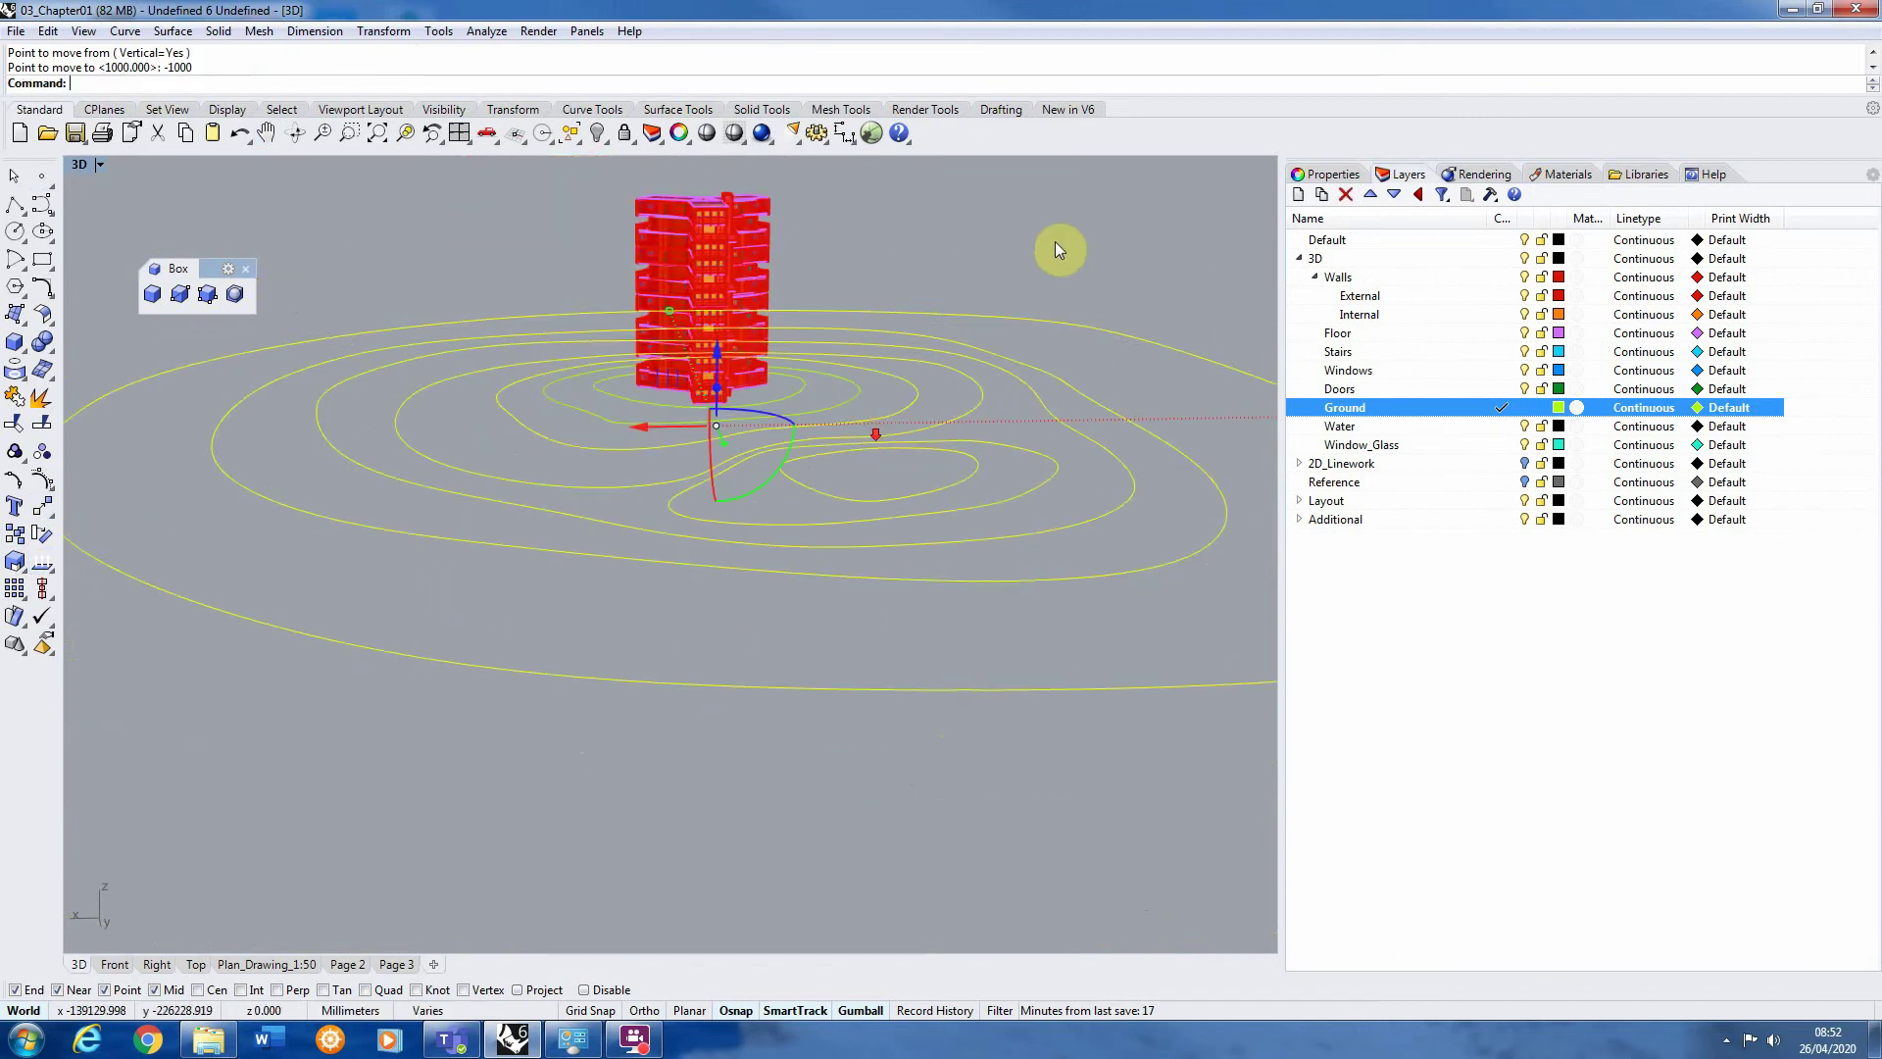
{"action": "scroll", "coordinate": [849, 460], "scroll_direction": "down", "scroll_amount": 5}
{"action": "right_click_drag", "start_coordinate": [927, 390], "coordinate": [892, 407]}
{"action": "scroll", "coordinate": [885, 414], "scroll_direction": "up", "scroll_amount": 5}
{"action": "left_click", "coordinate": [1048, 279]}
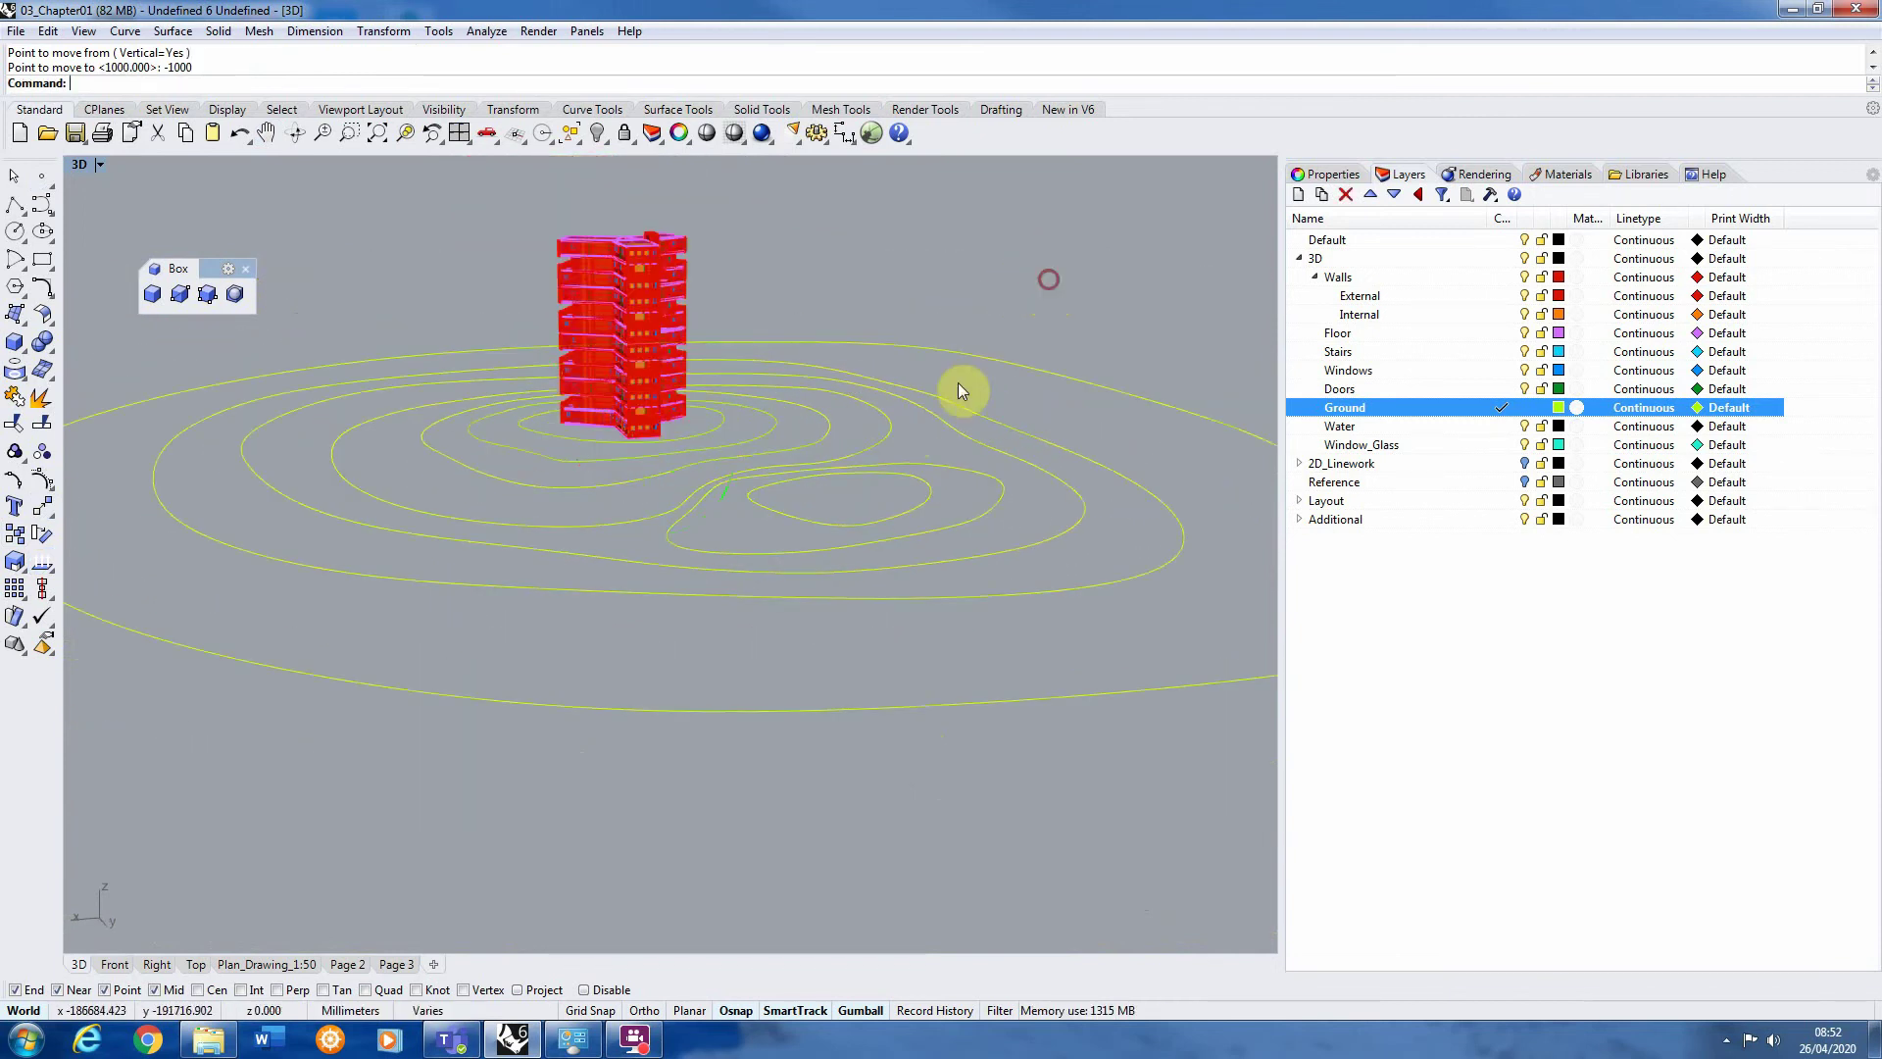
Move the six contour curves outside the three innermost tower rings vertically by -1000 mm and clear the selection
{"action": "left_click_drag", "start_coordinate": [959, 392], "coordinate": [847, 785]}
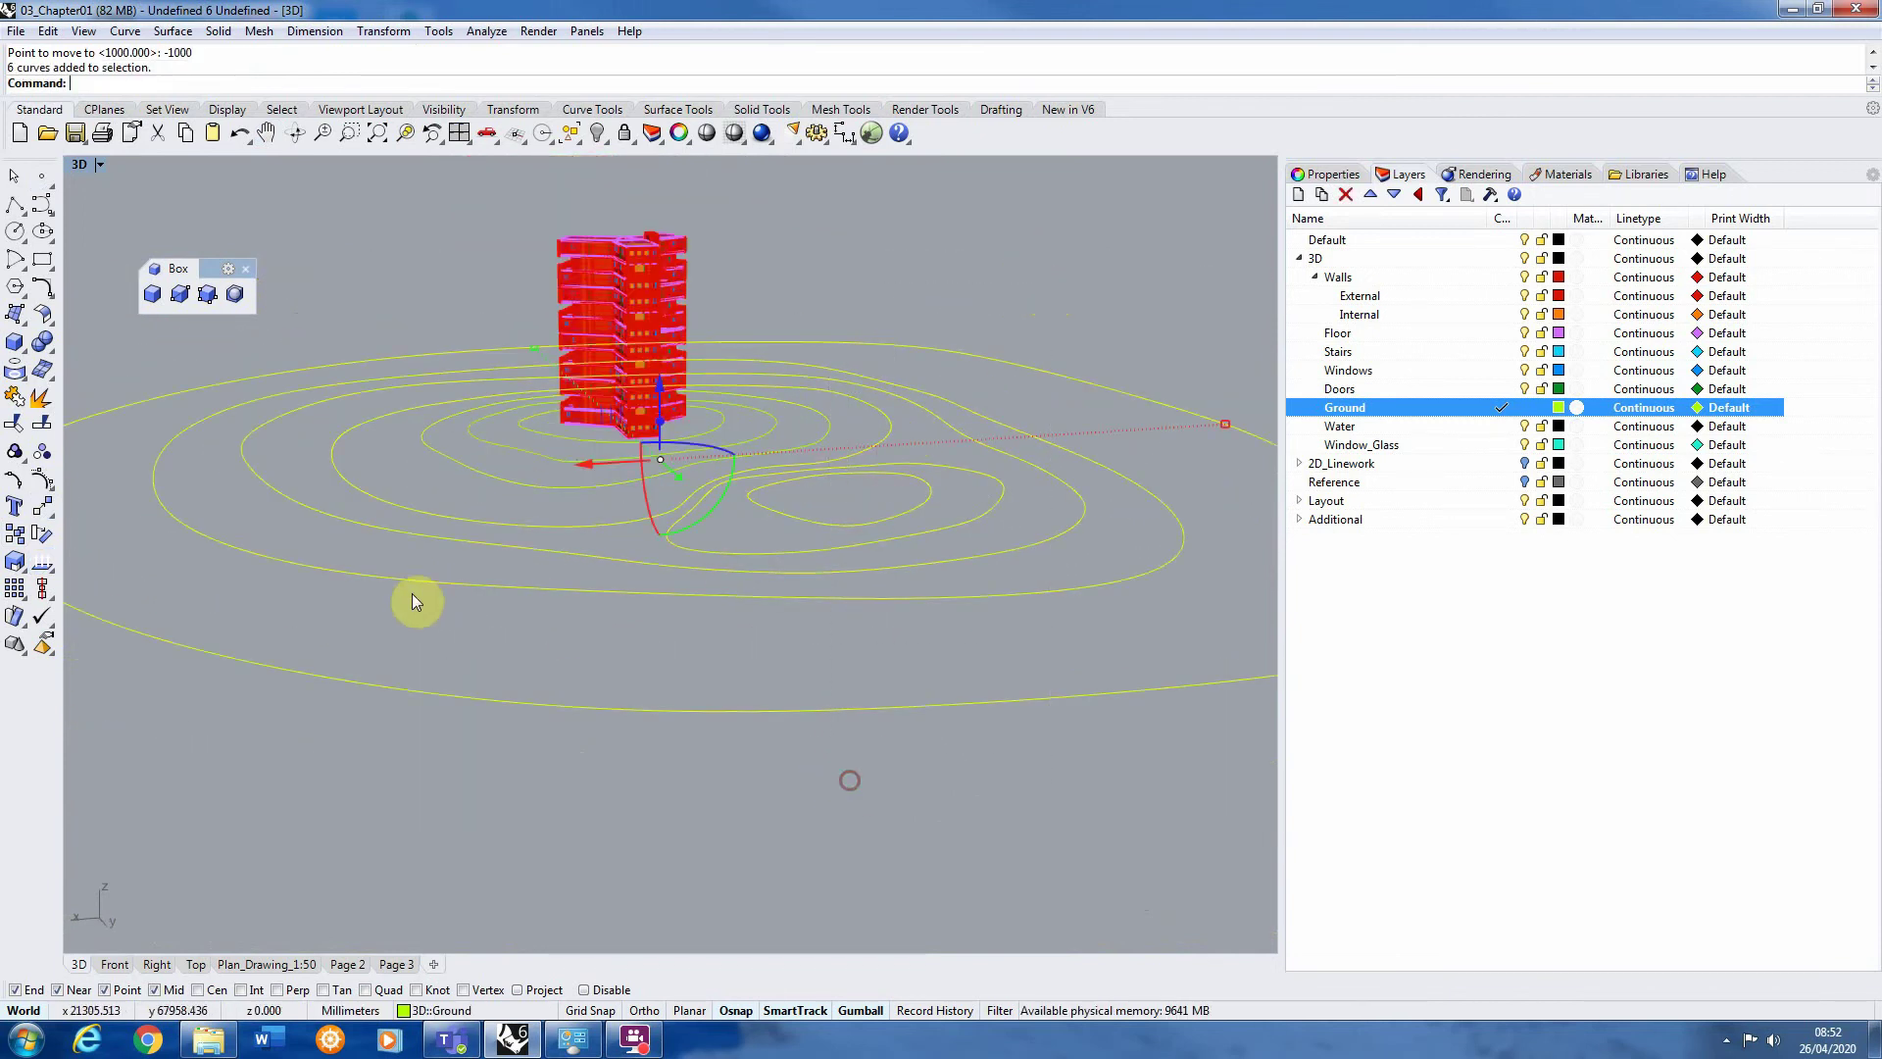
{"action": "left_click", "coordinate": [43, 506]}
{"action": "left_click", "coordinate": [147, 83]}
{"action": "scroll", "coordinate": [804, 335], "scroll_direction": "up", "scroll_amount": 3}
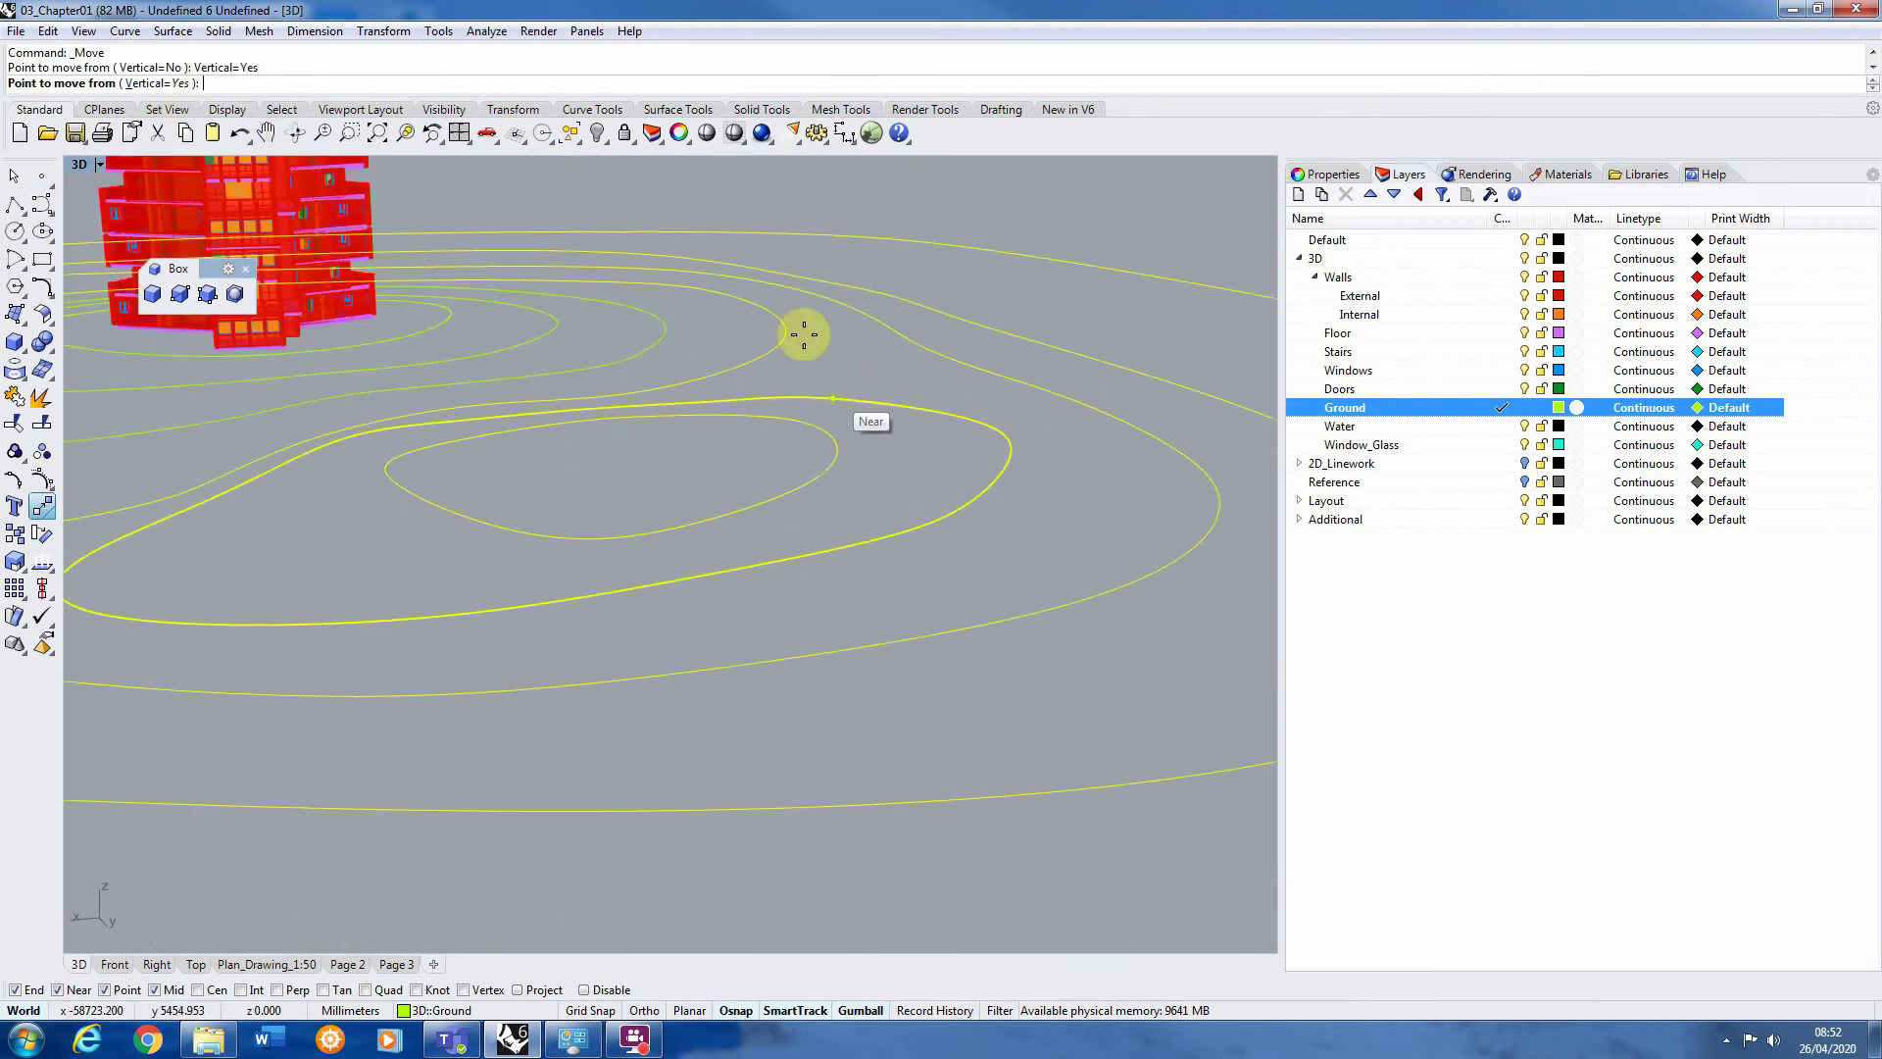
{"action": "left_click", "coordinate": [785, 343]}
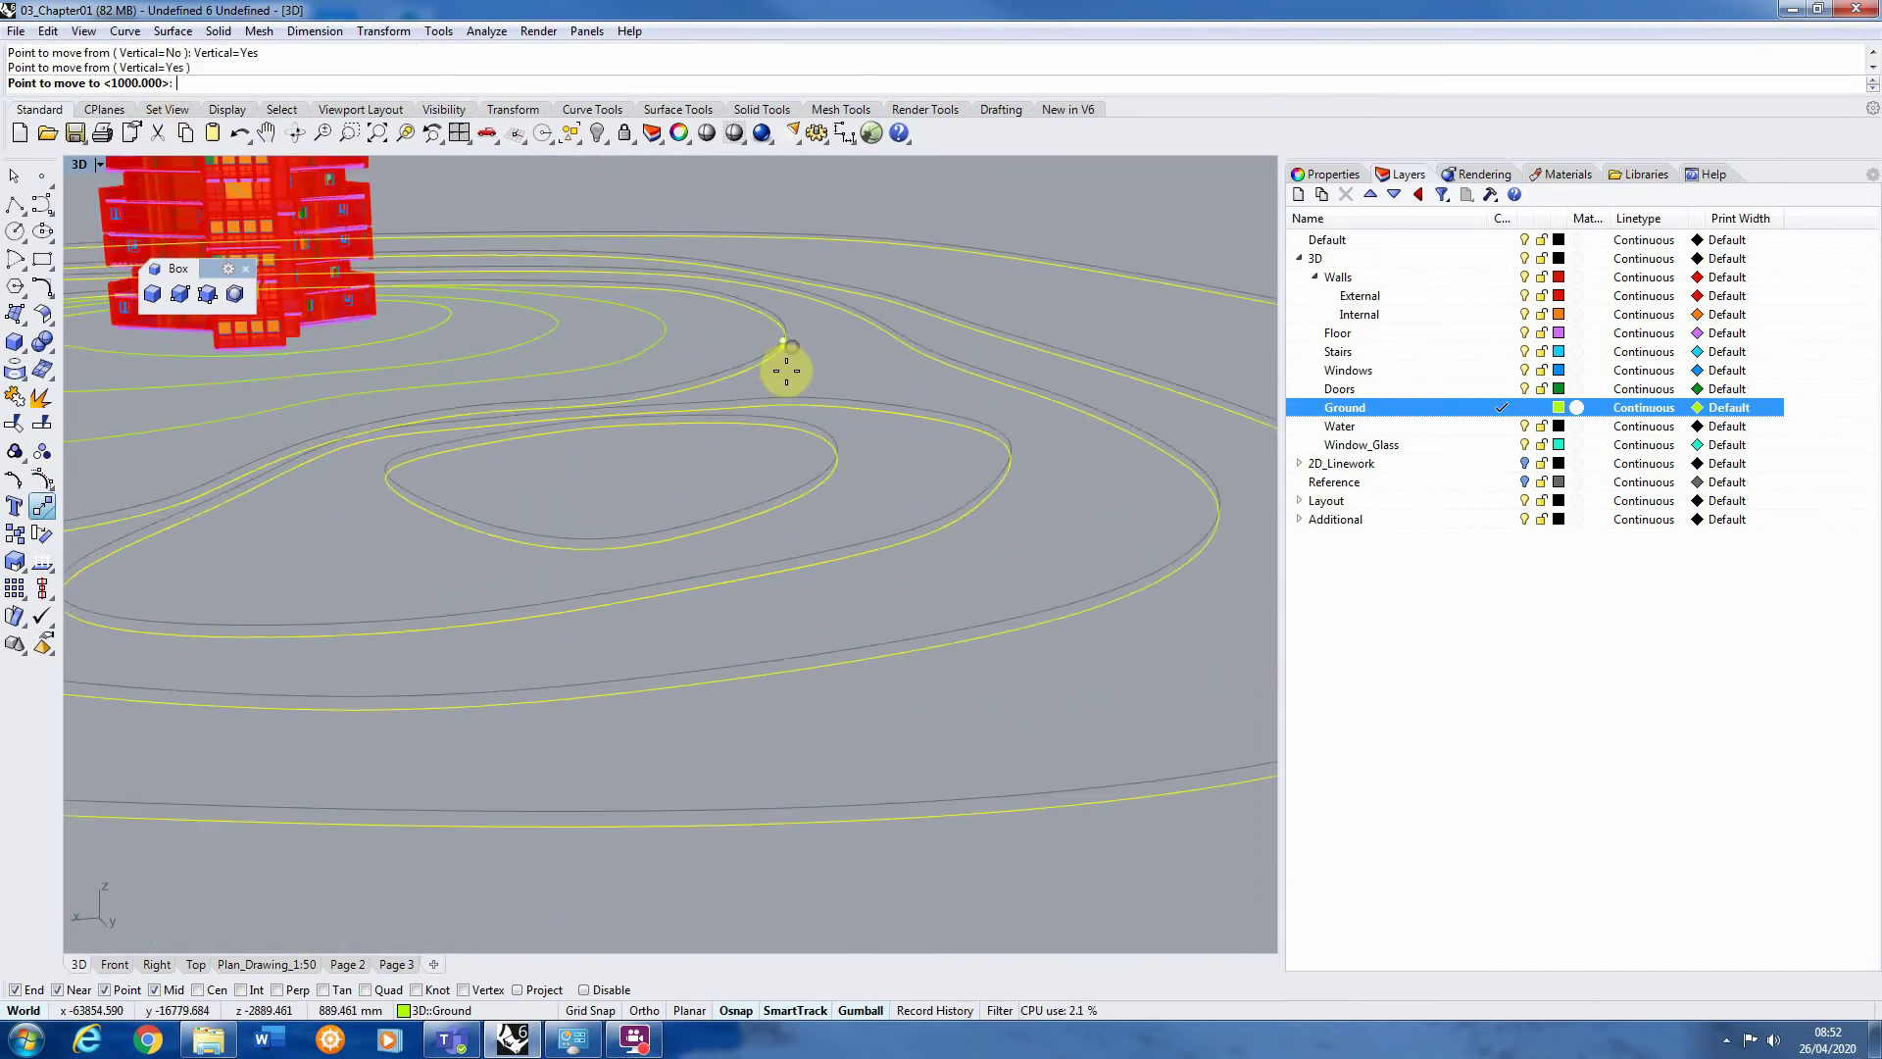
{"action": "type", "text": "-11"}
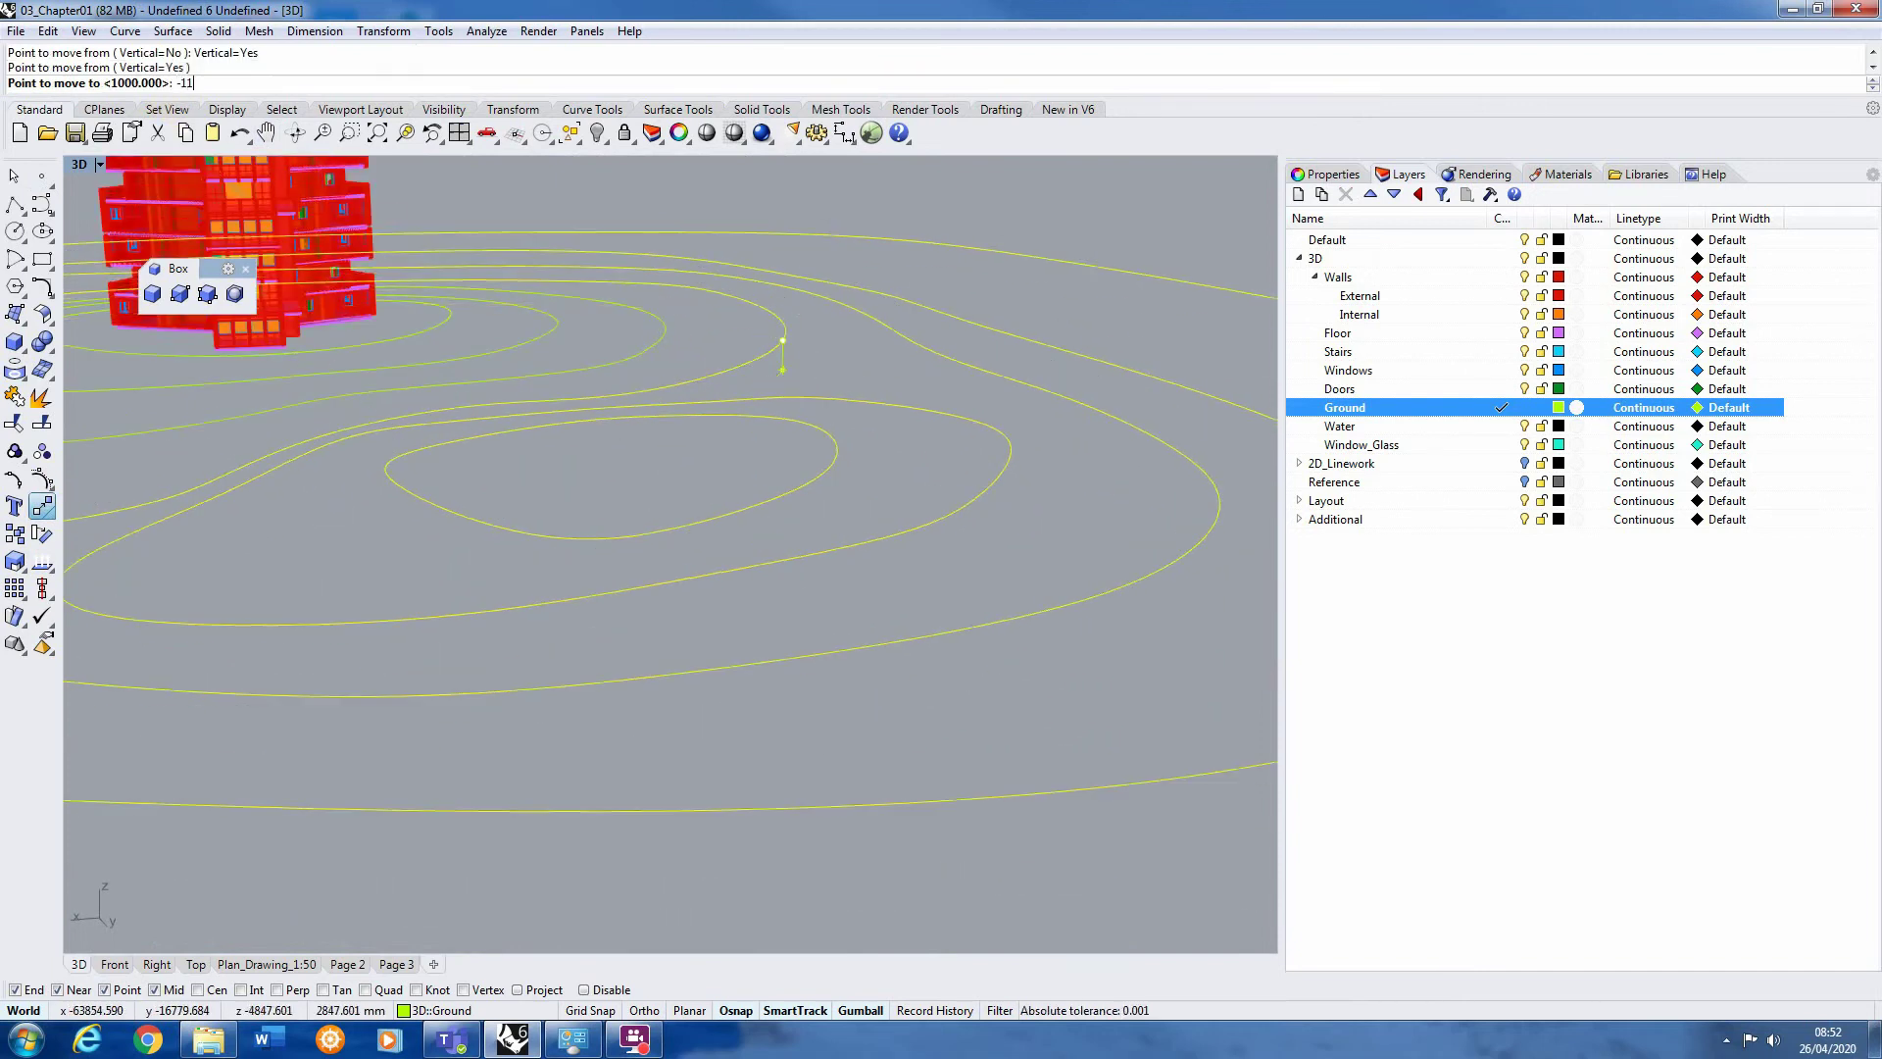
{"action": "type", "text": "000"}
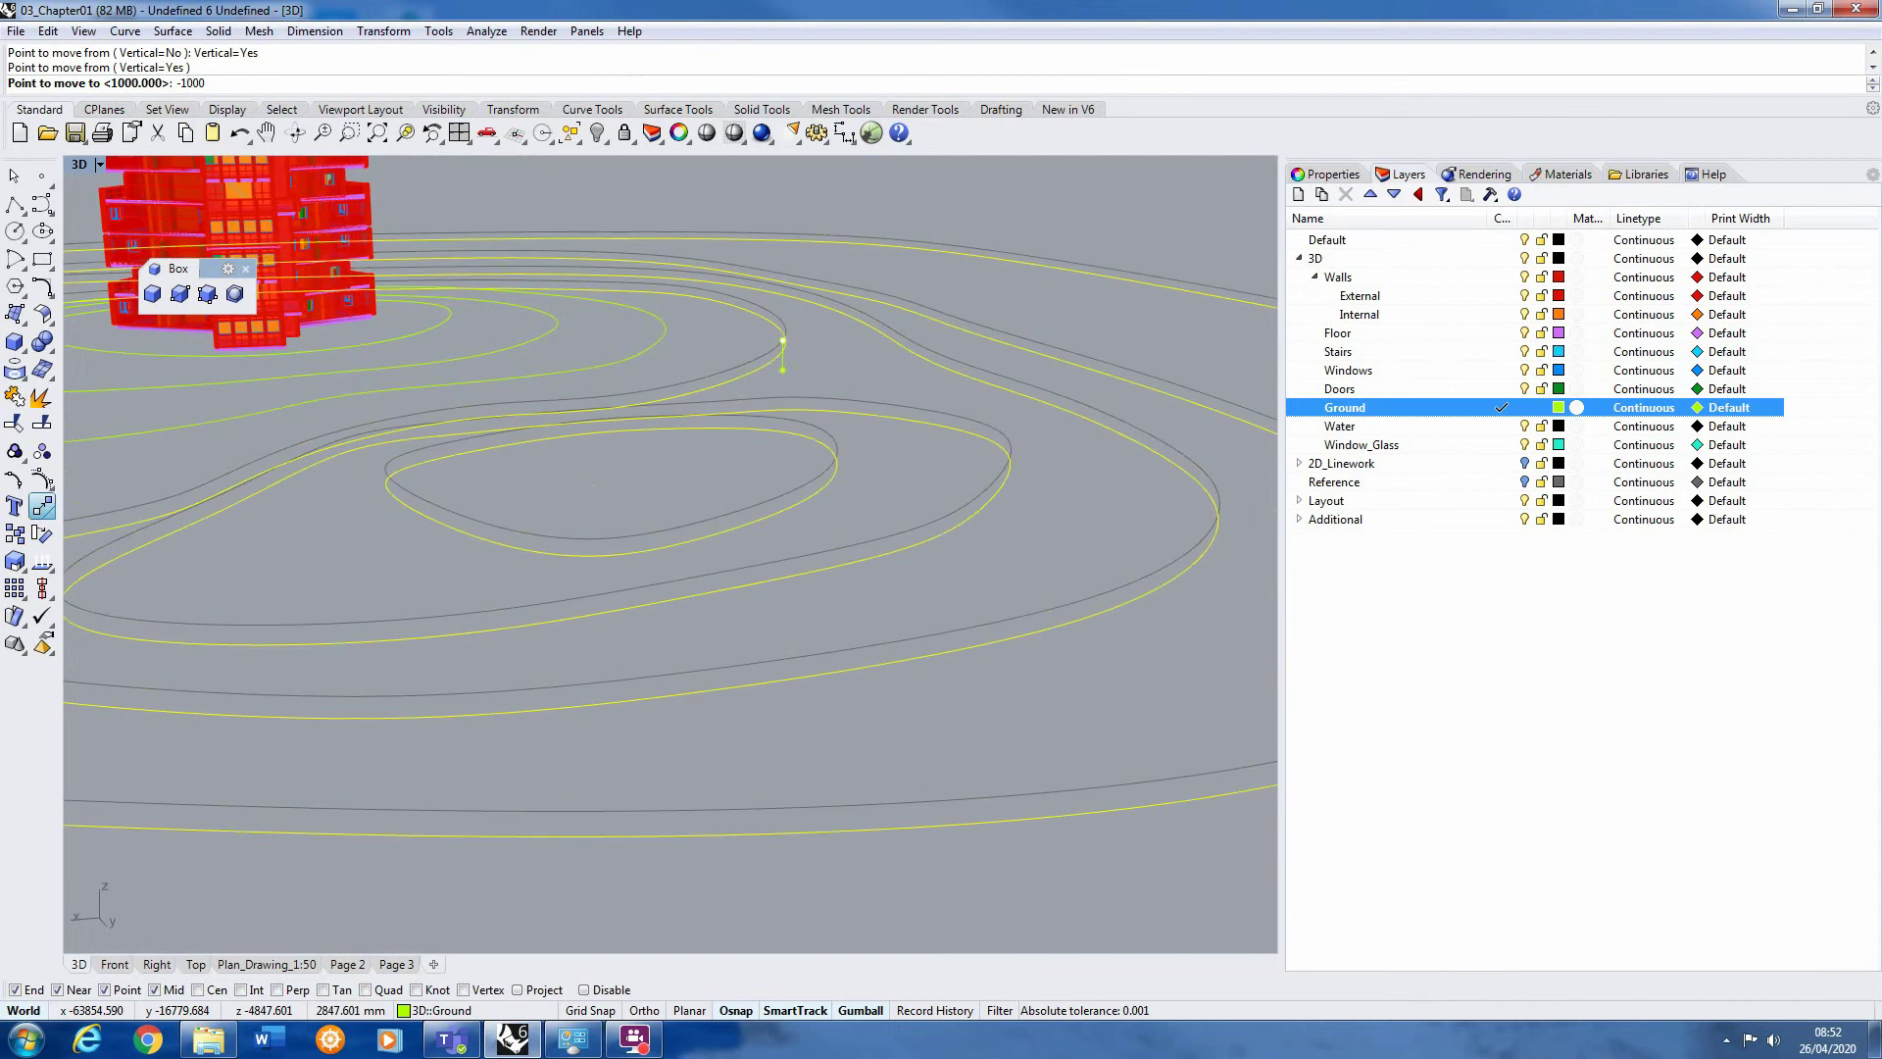
{"action": "key", "text": "Return"}
{"action": "left_click", "coordinate": [1068, 256]}
Adjust a single contour curve with the gumball
{"action": "right_click_drag", "start_coordinate": [1067, 256], "coordinate": [929, 388]}
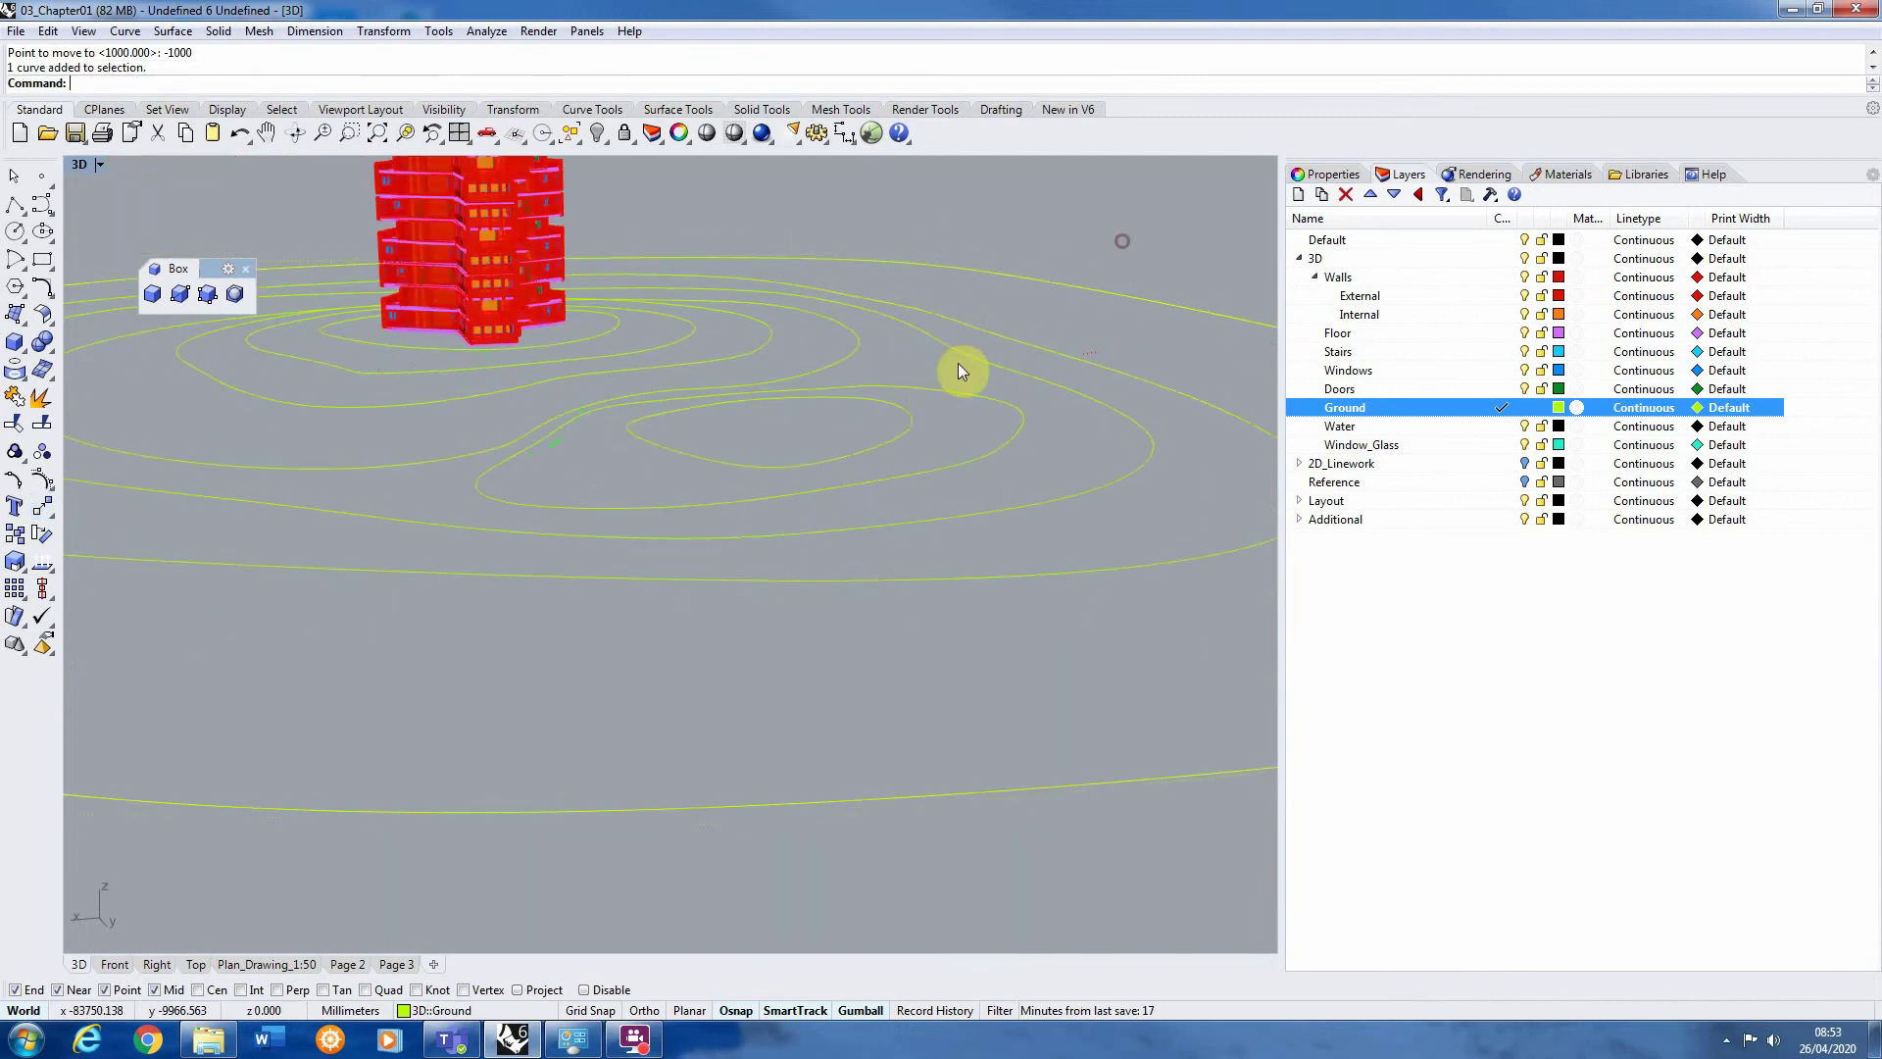
{"action": "left_click_drag", "start_coordinate": [880, 410], "coordinate": [786, 395]}
{"action": "left_click", "coordinate": [933, 421]}
{"action": "left_click", "coordinate": [912, 425]}
{"action": "left_click", "coordinate": [902, 353]}
{"action": "right_click_drag", "start_coordinate": [867, 408], "coordinate": [986, 322]}
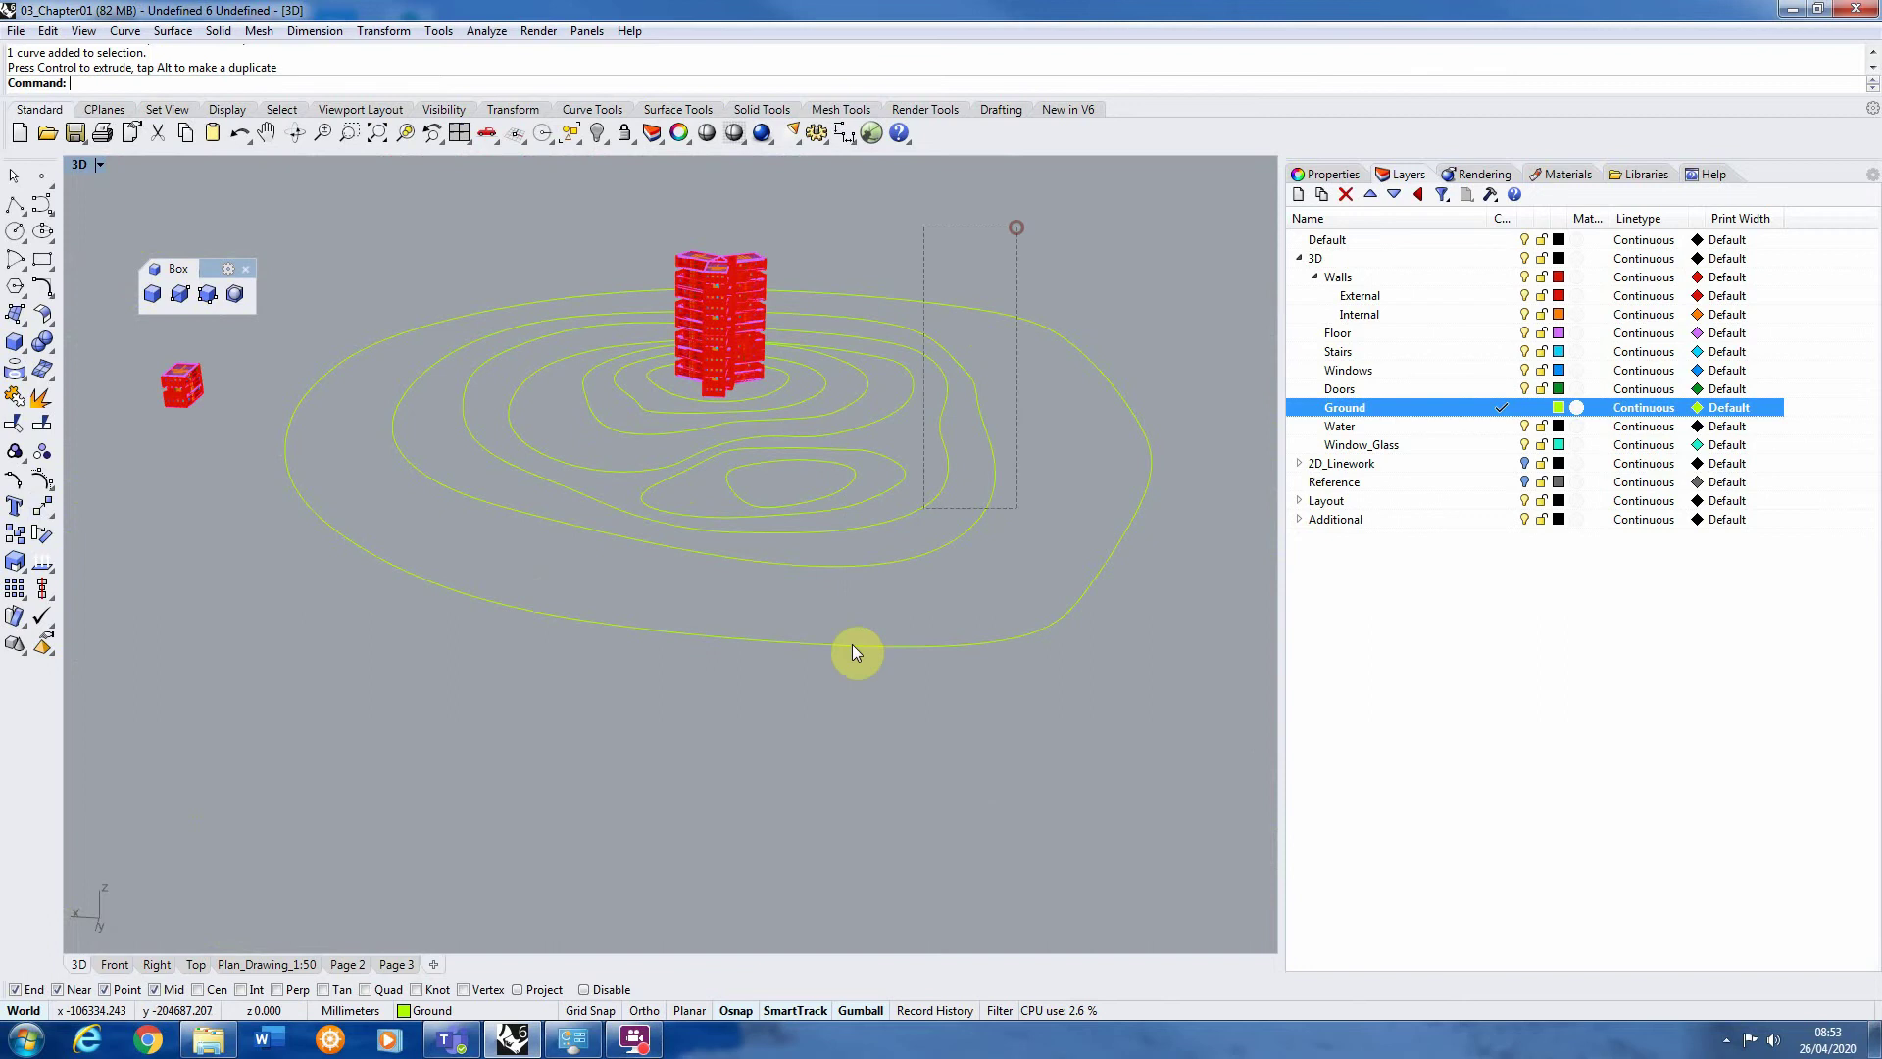
Create a Patch surface from all nine contour curves with 50 U spans and 50 V spans
{"action": "left_click_drag", "start_coordinate": [853, 647], "coordinate": [788, 679]}
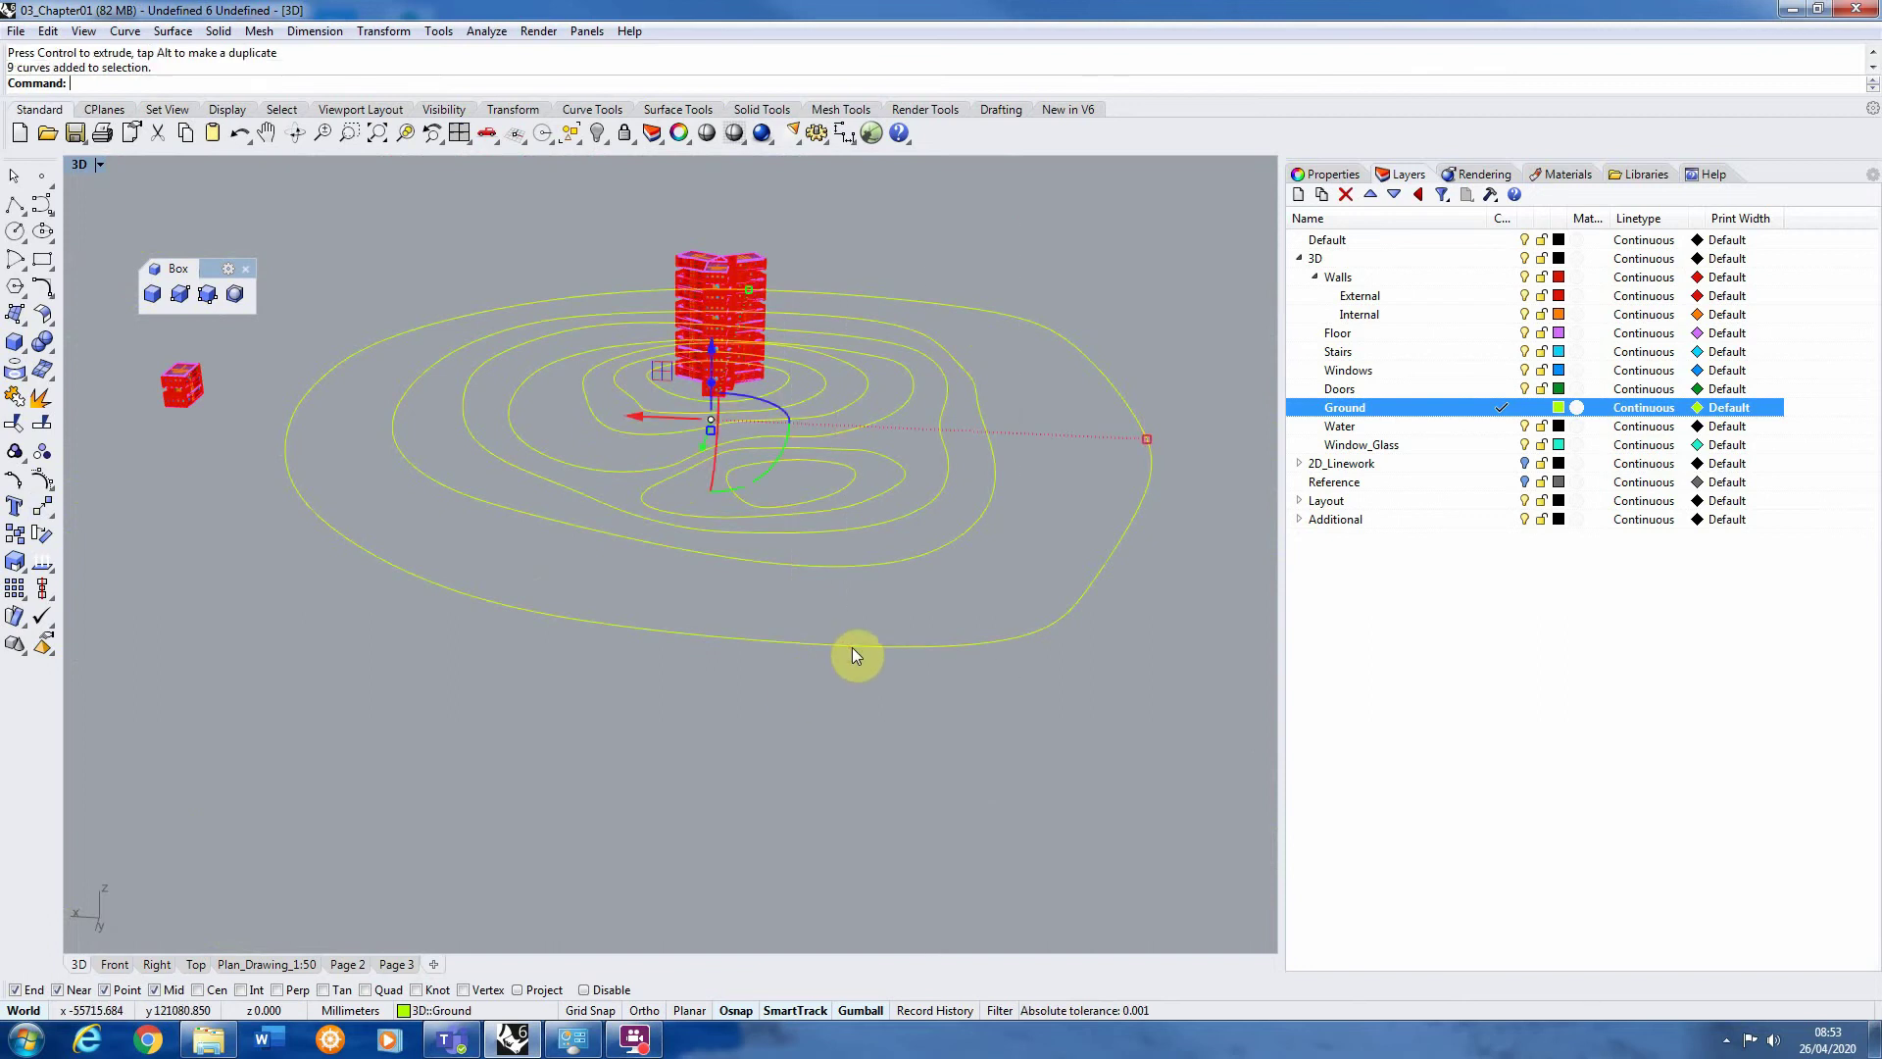
{"action": "type", "text": "Patch"}
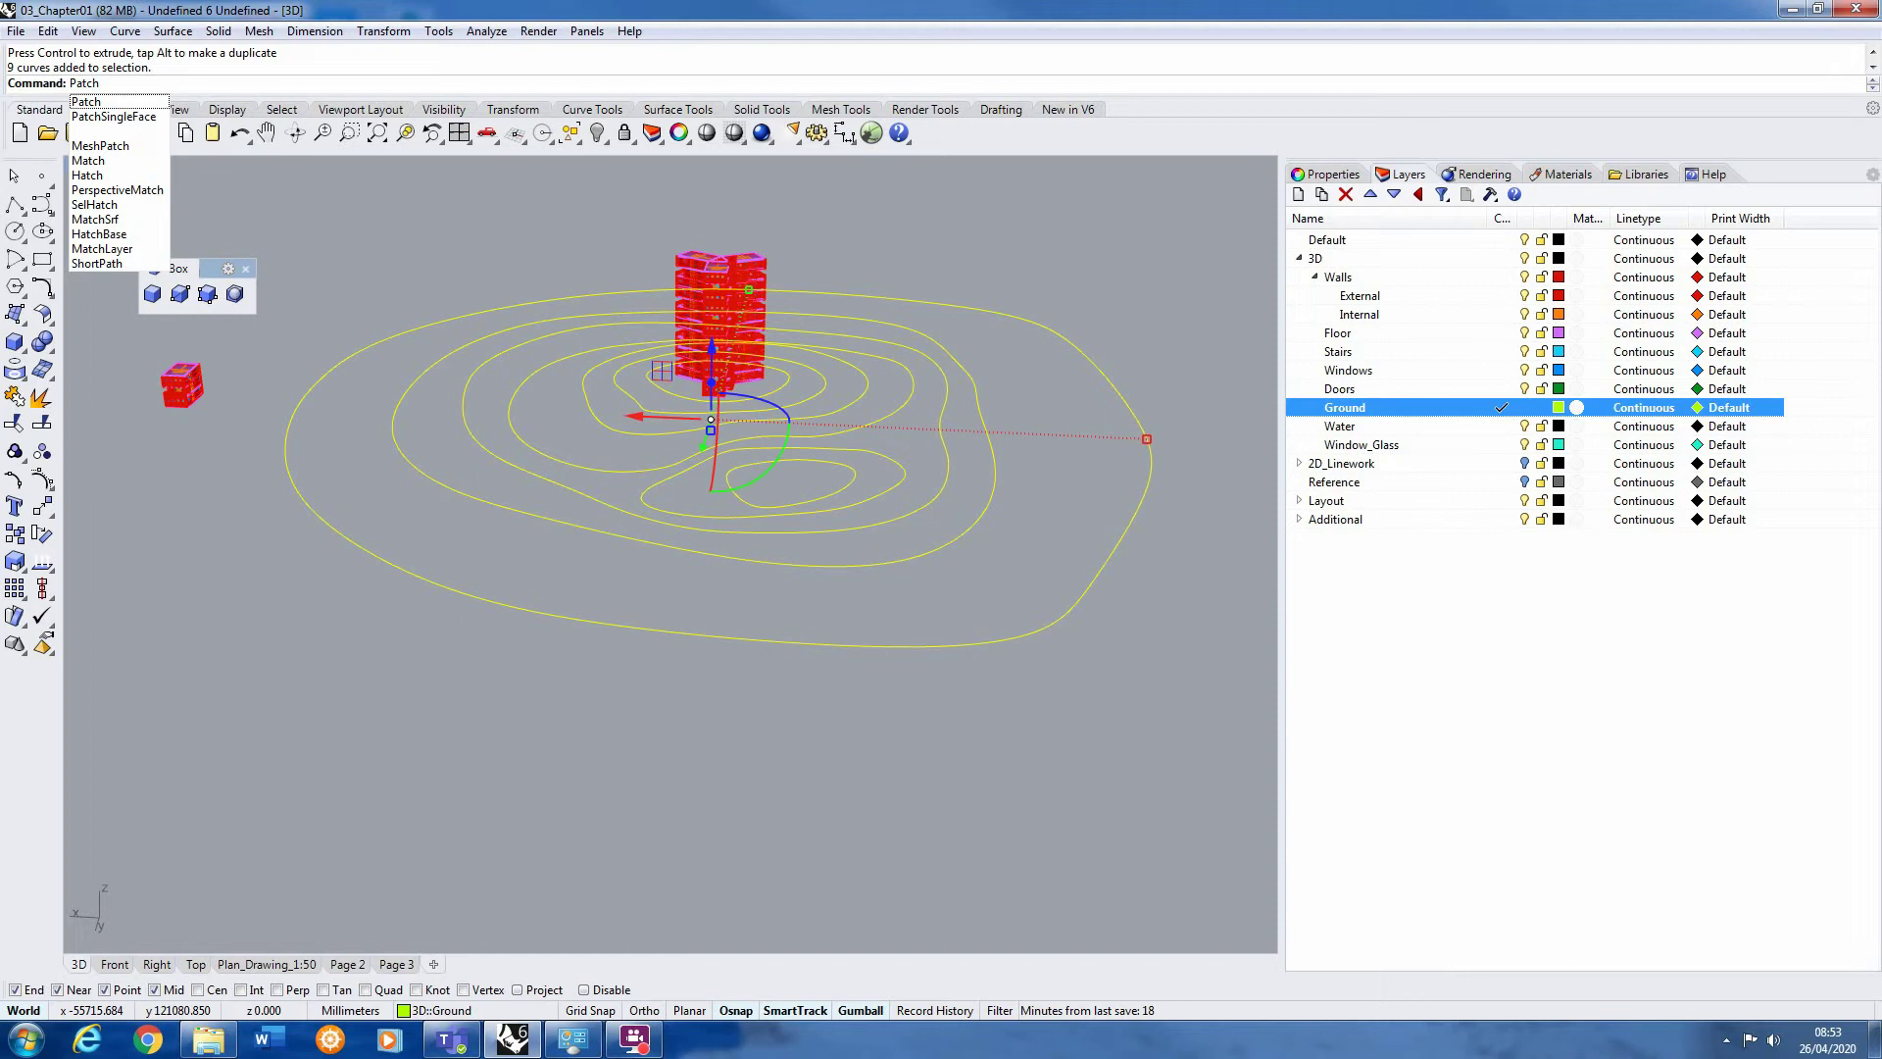
{"action": "key", "text": "Return"}
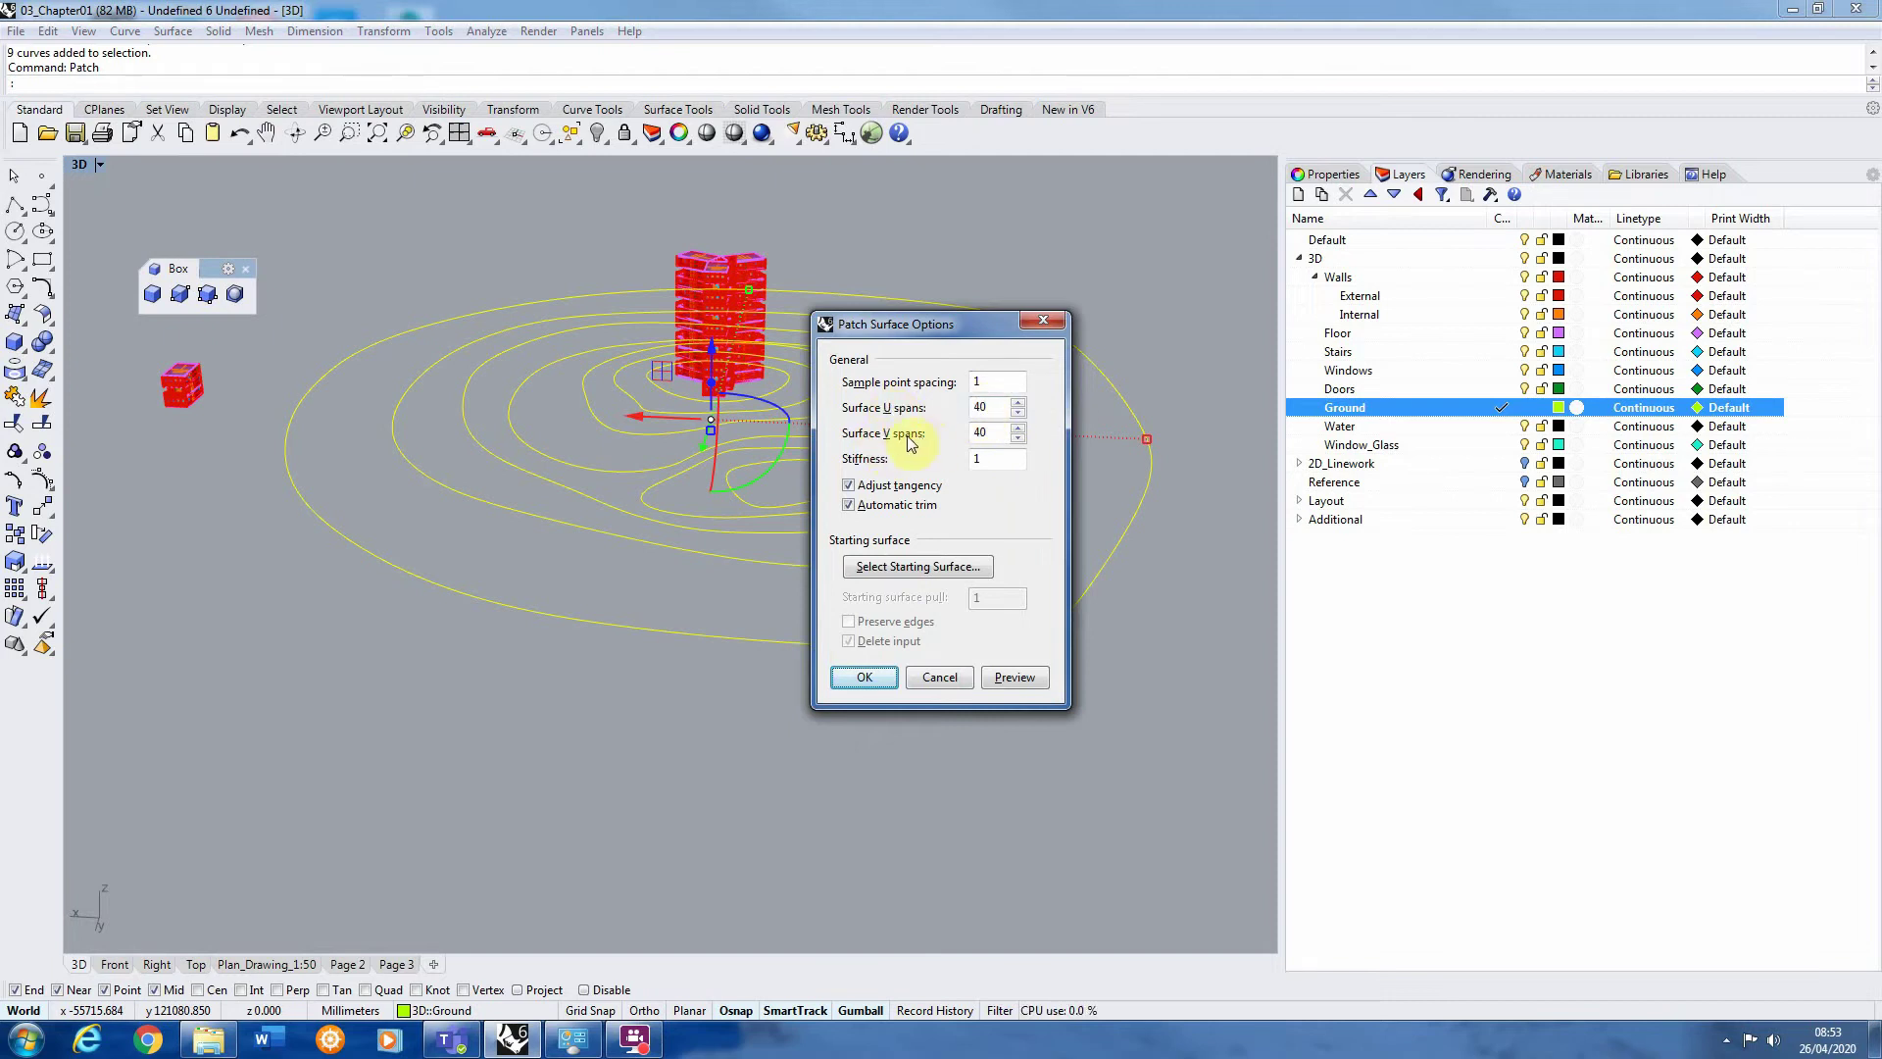
{"action": "left_click", "coordinate": [980, 409]}
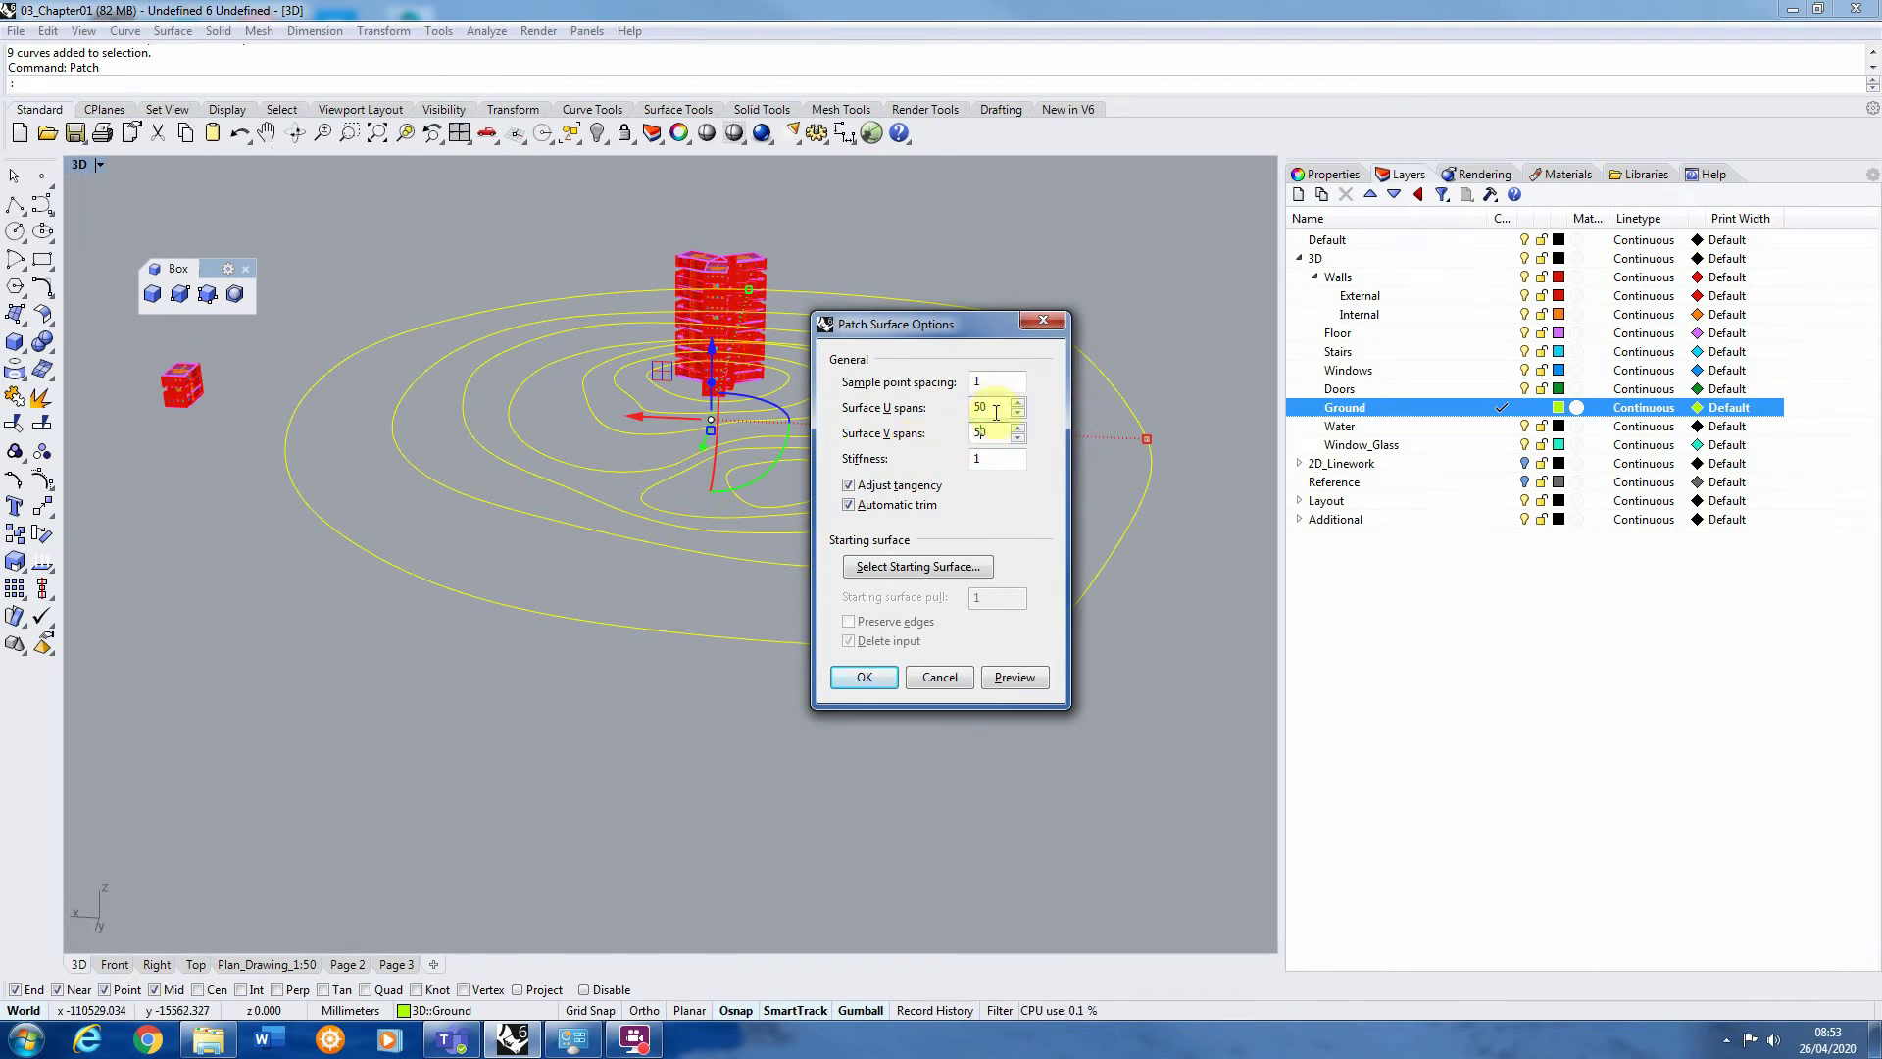
{"action": "left_click", "coordinate": [861, 681]}
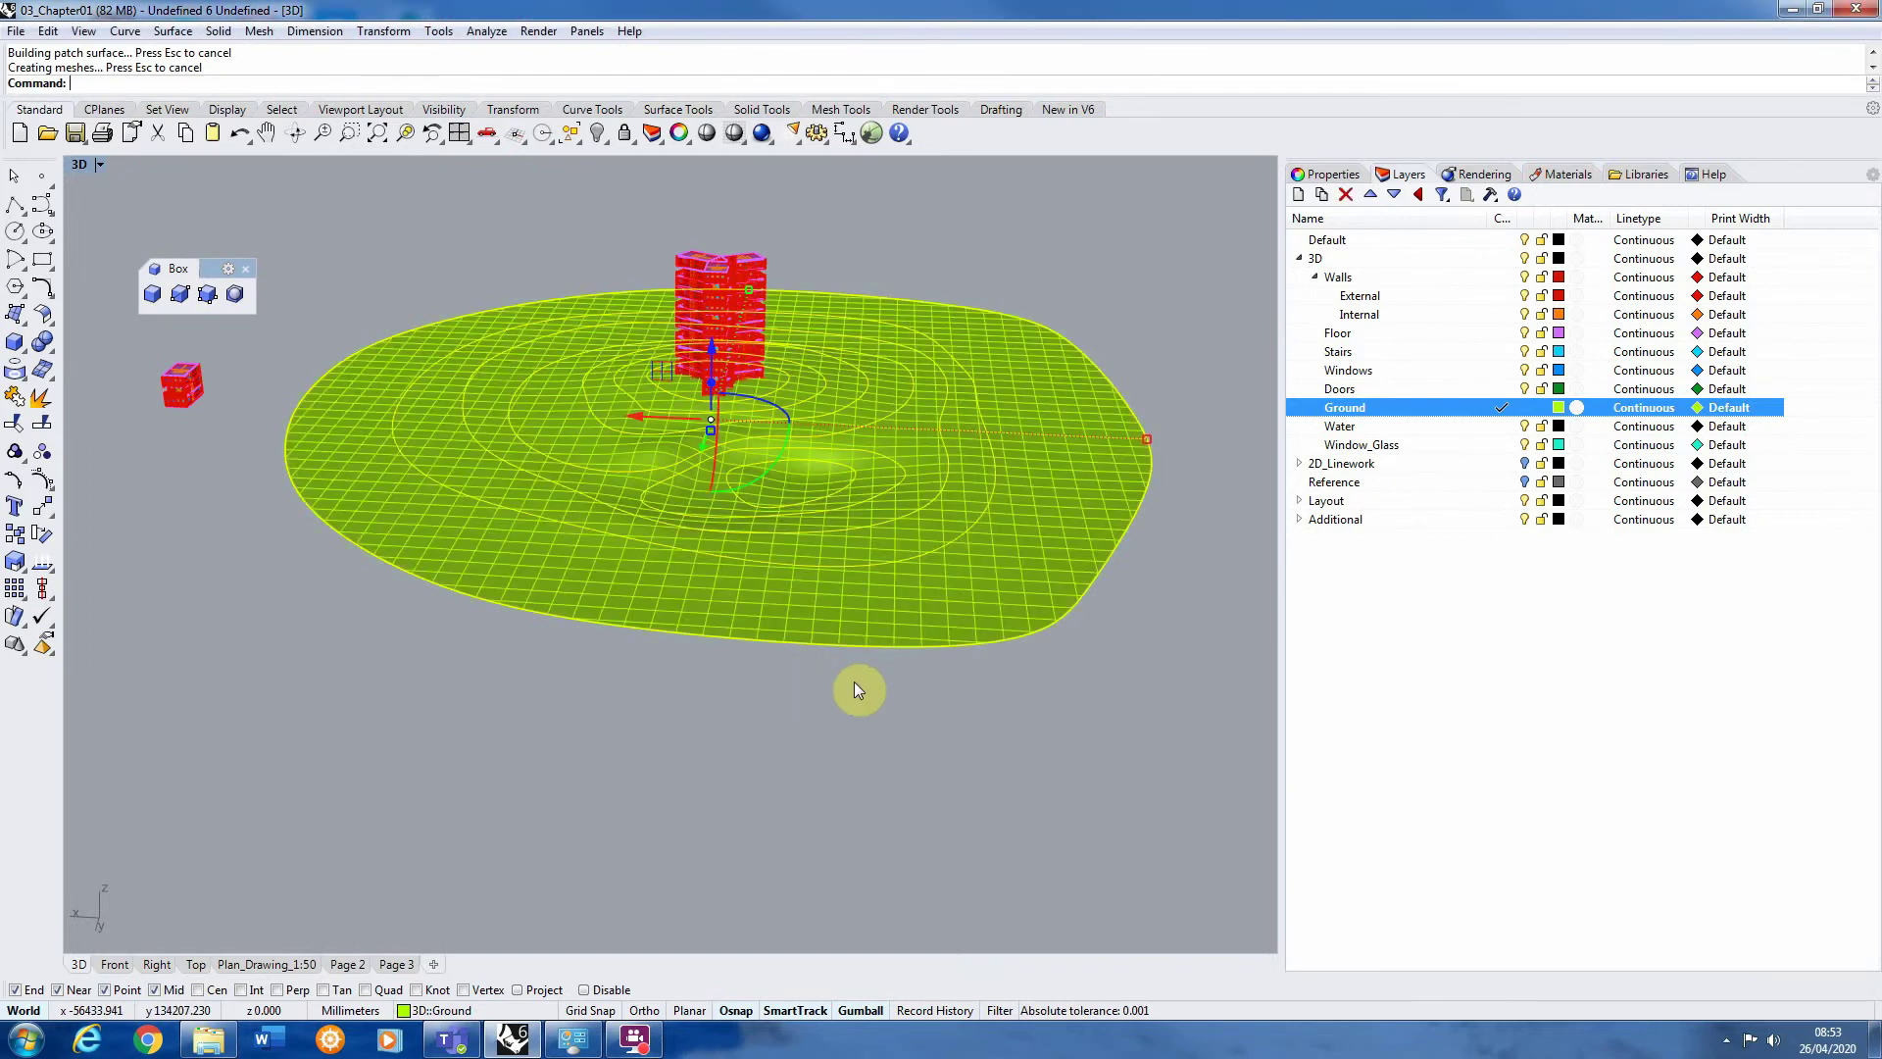
{"action": "right_click_drag", "start_coordinate": [781, 390], "coordinate": [686, 433]}
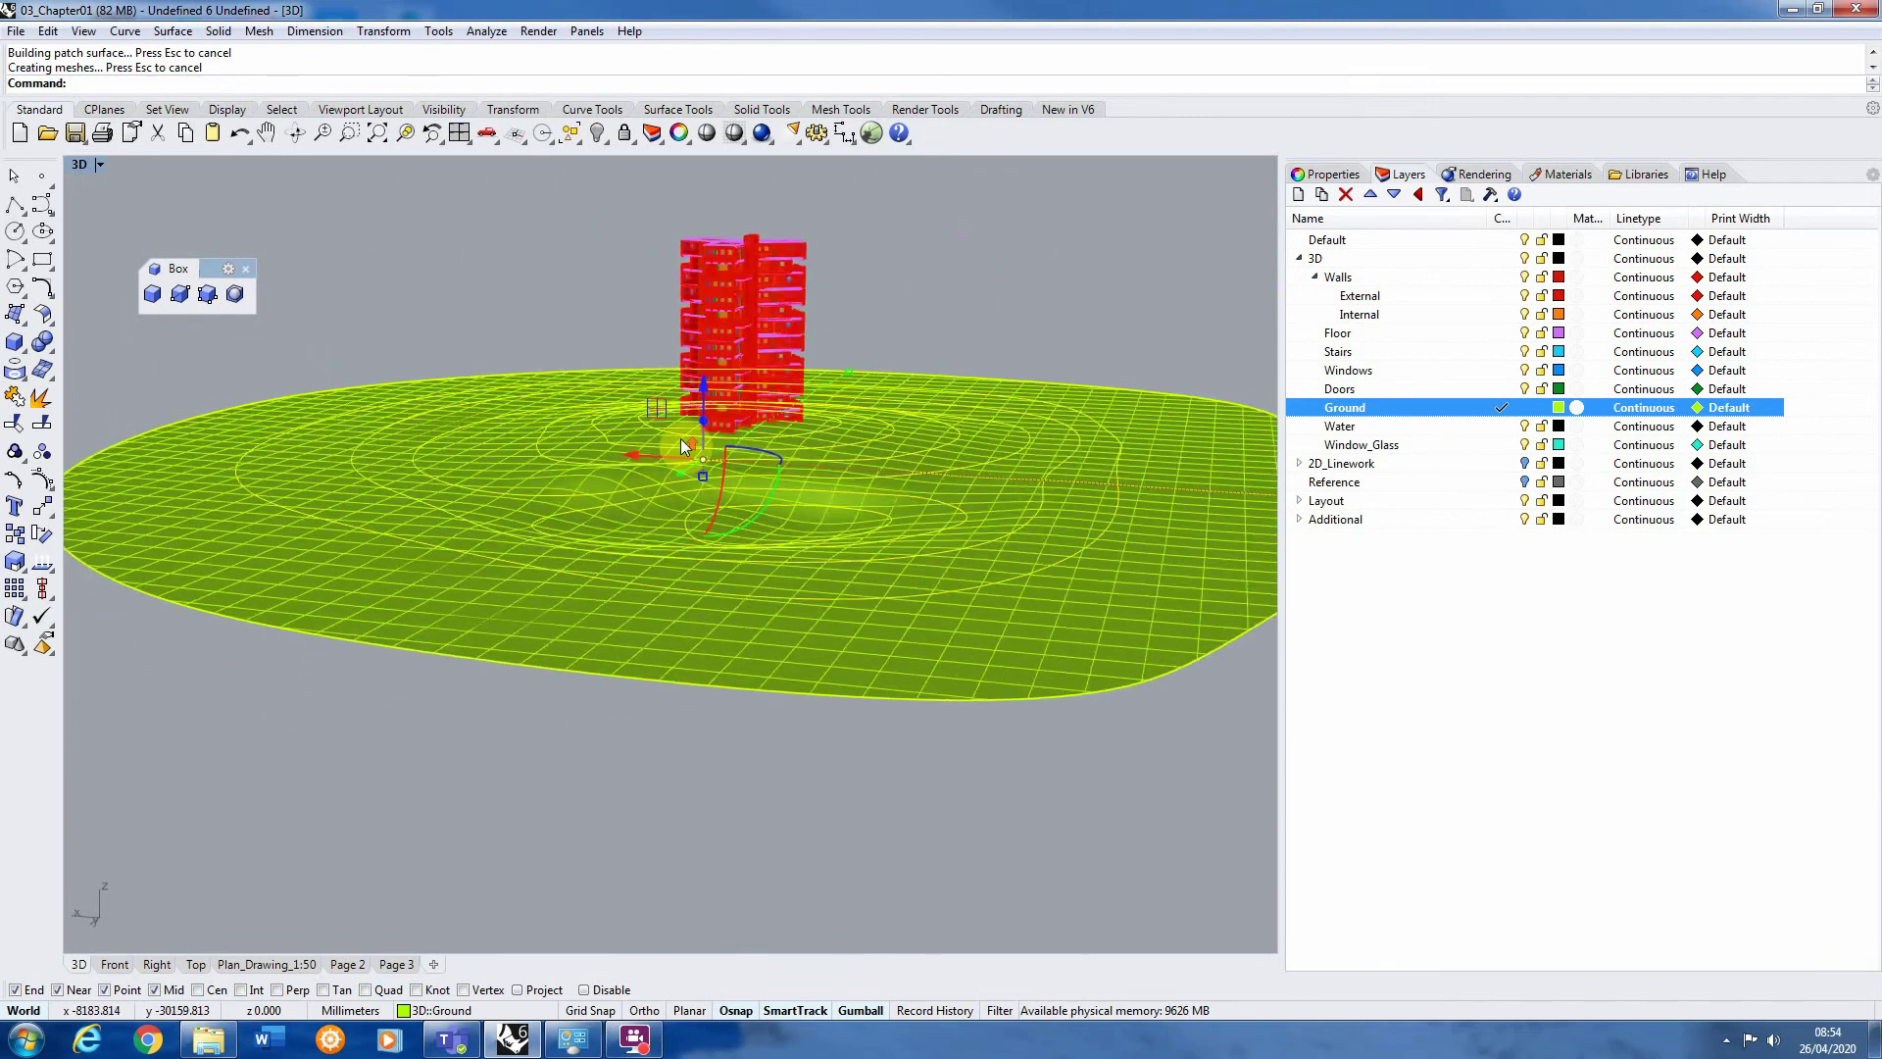
Examine the patched terrain surface around the tower from several angles and distances
{"action": "scroll", "coordinate": [683, 451], "scroll_direction": "up", "scroll_amount": 3}
{"action": "scroll", "coordinate": [575, 487], "scroll_direction": "down", "scroll_amount": 9}
{"action": "scroll", "coordinate": [692, 511], "scroll_direction": "up", "scroll_amount": 5}
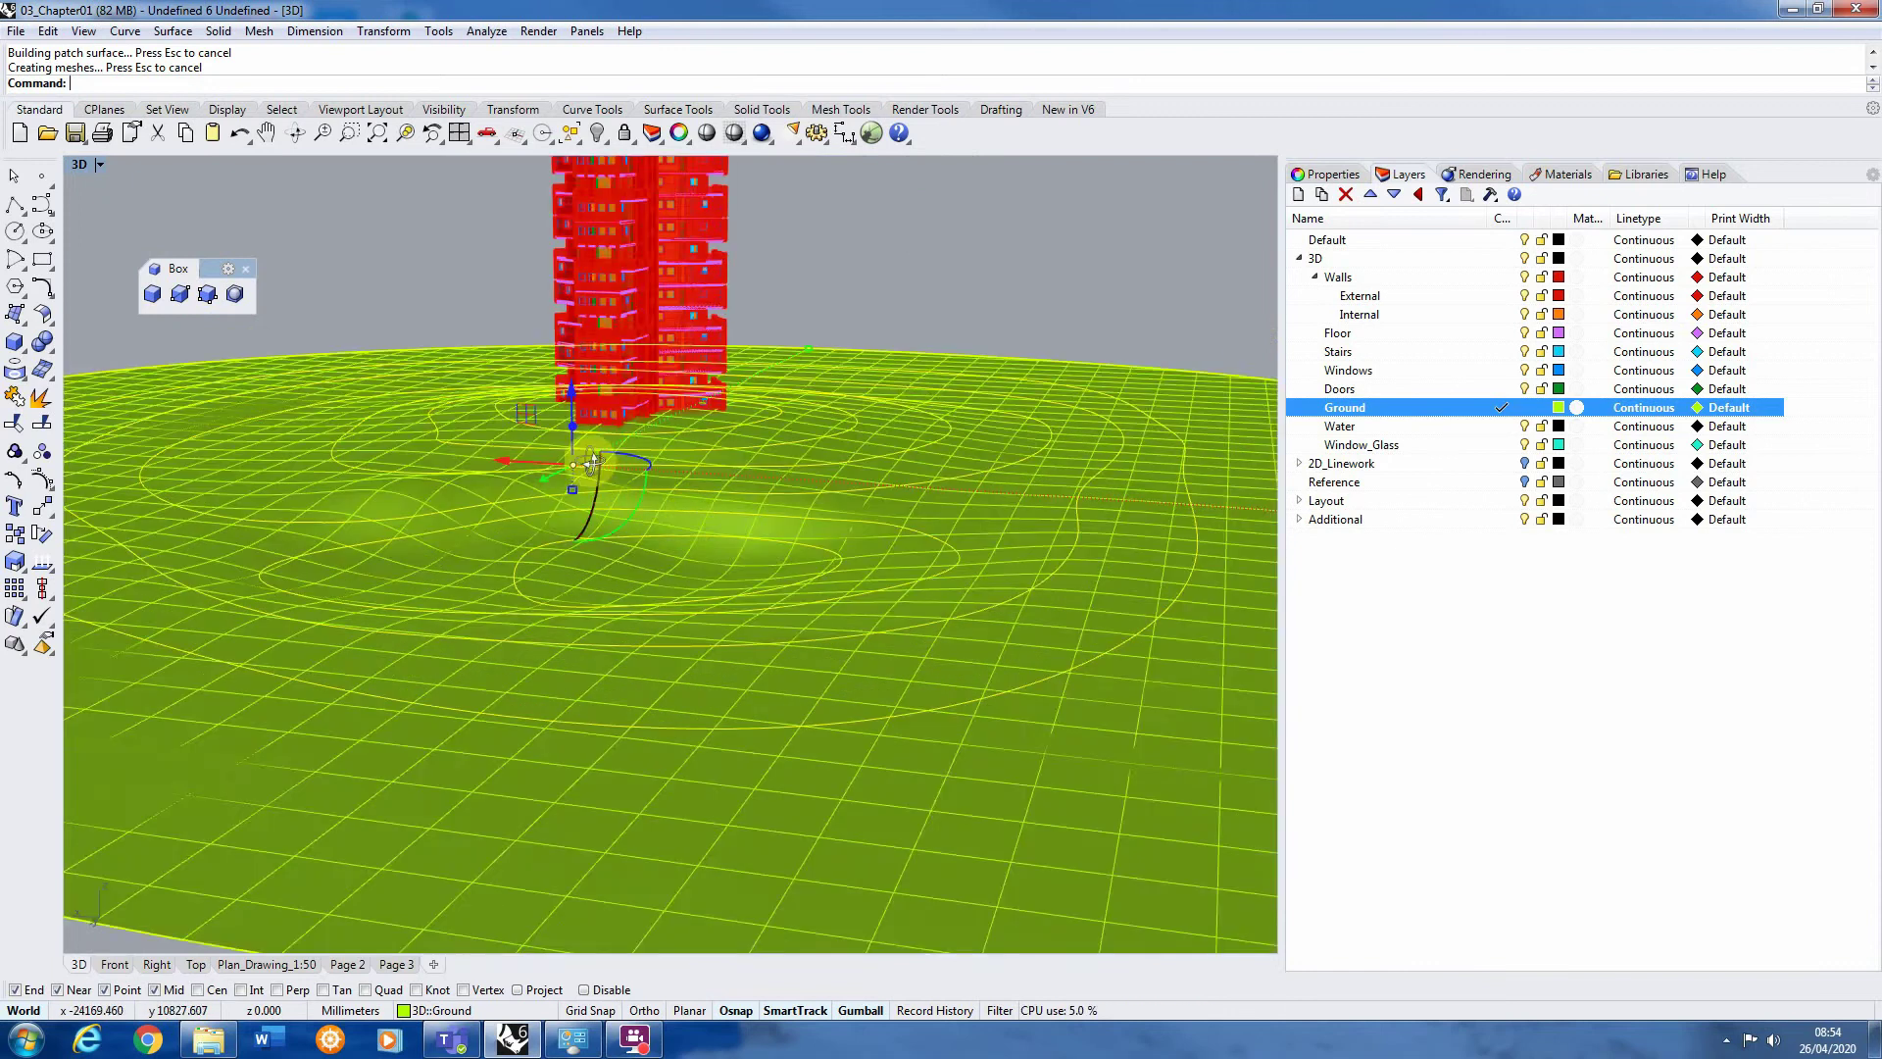
{"action": "right_click_drag", "start_coordinate": [594, 470], "coordinate": [808, 488]}
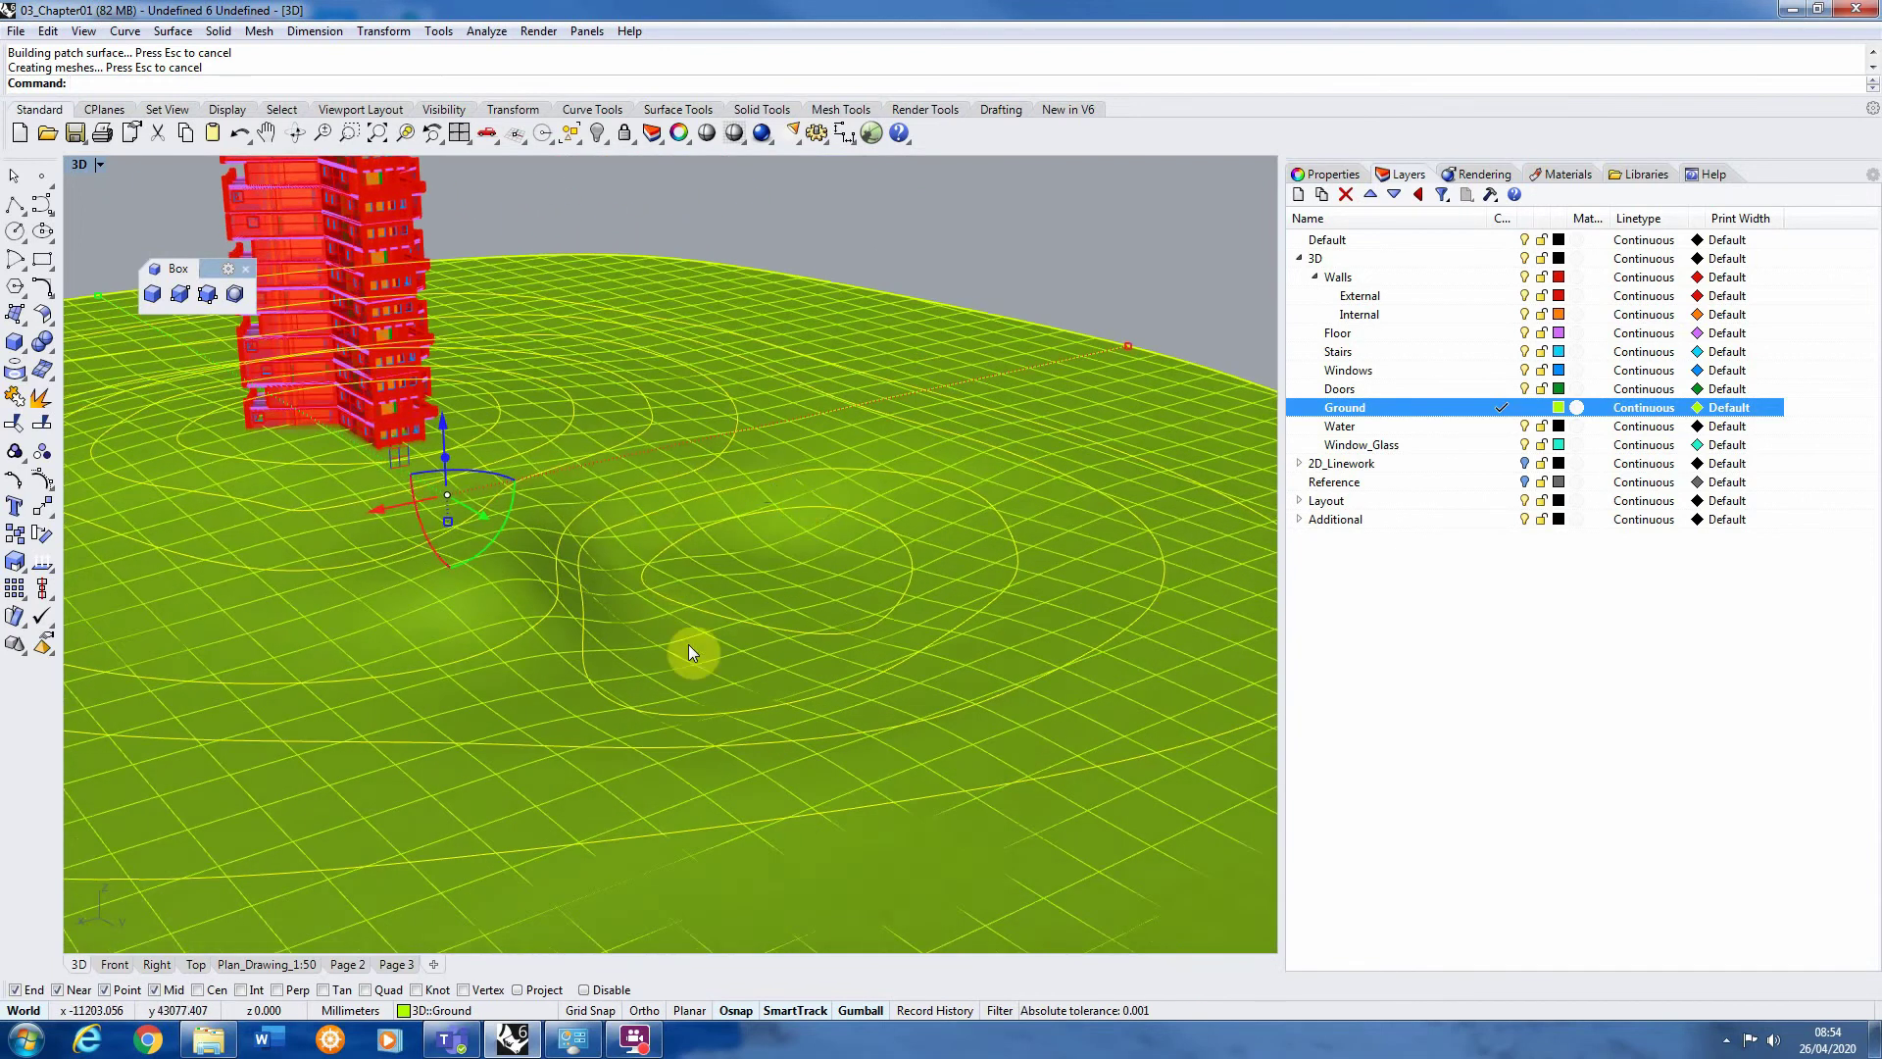
{"action": "scroll", "coordinate": [904, 641], "scroll_direction": "down", "scroll_amount": 3}
{"action": "scroll", "coordinate": [766, 539], "scroll_direction": "down", "scroll_amount": 3}
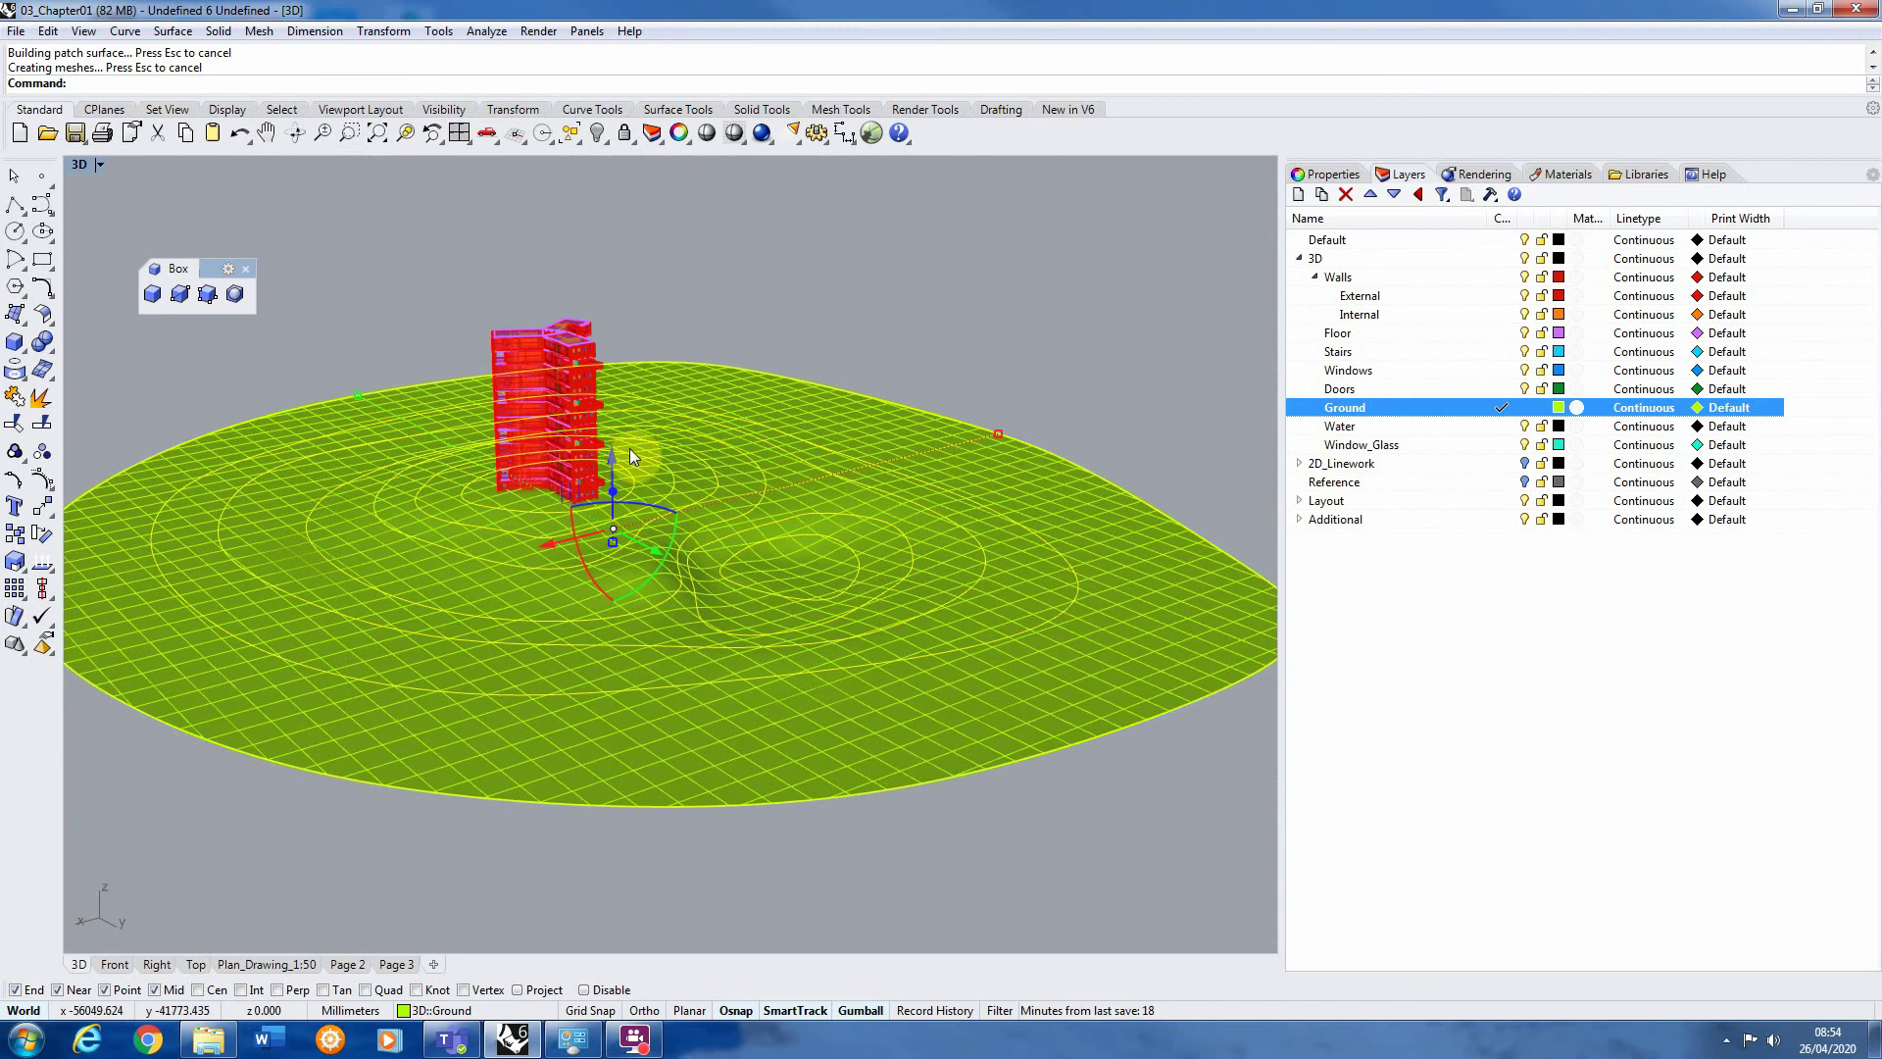
{"action": "scroll", "coordinate": [630, 449], "scroll_direction": "up", "scroll_amount": 5}
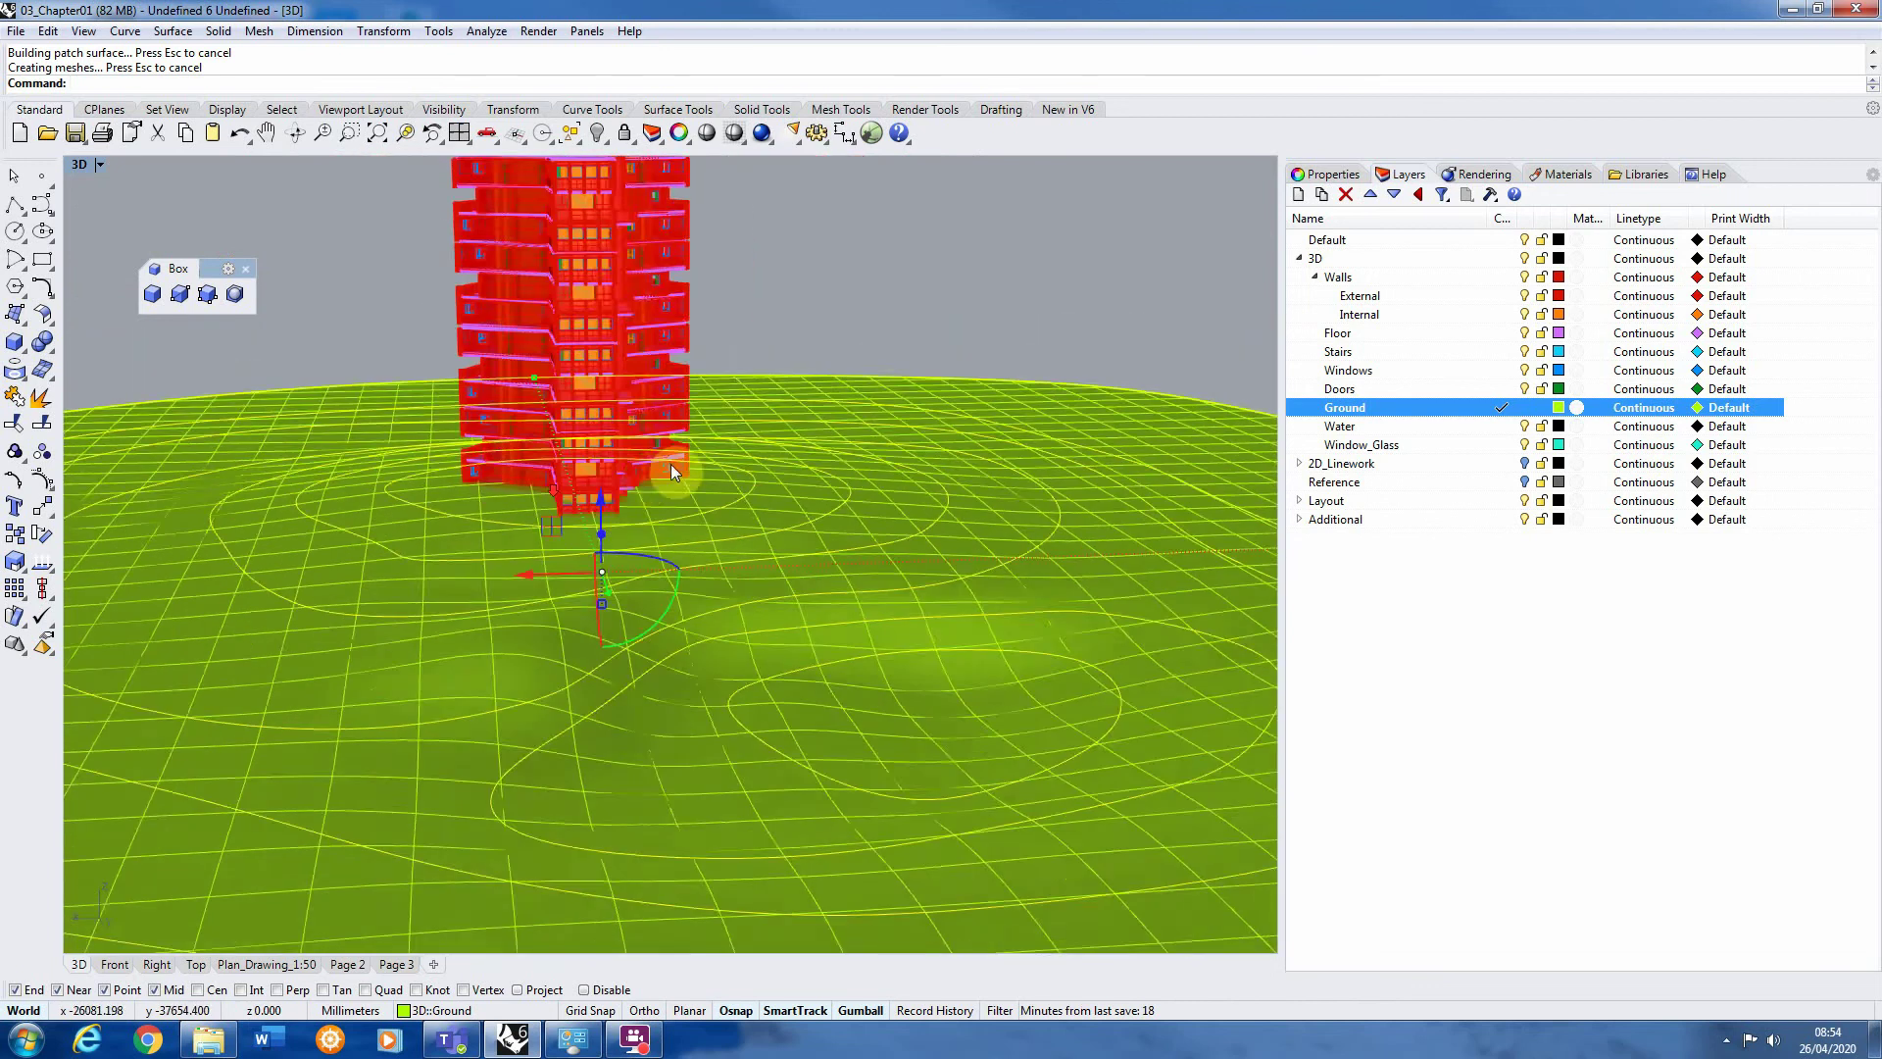
{"action": "scroll", "coordinate": [862, 357], "scroll_direction": "down", "scroll_amount": 3}
{"action": "right_click_drag", "start_coordinate": [862, 357], "coordinate": [849, 512]}
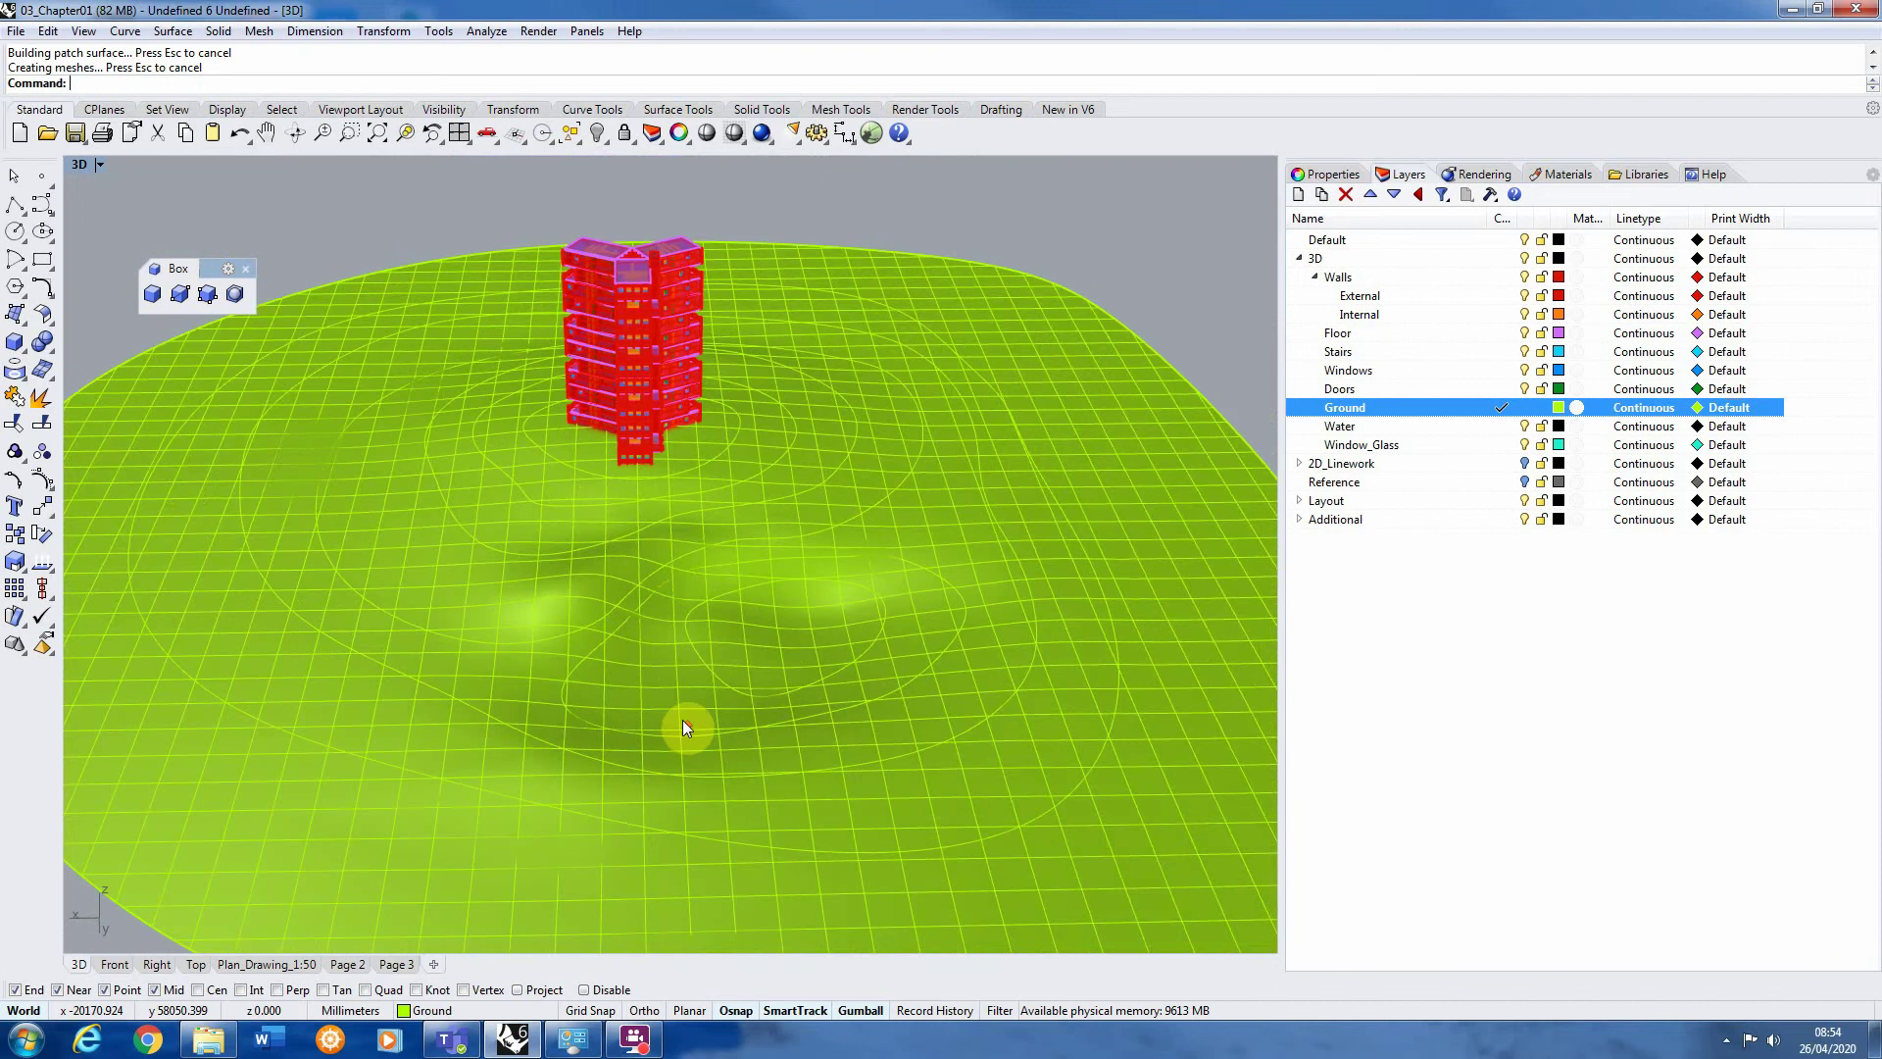
{"action": "scroll", "coordinate": [682, 723], "scroll_direction": "up", "scroll_amount": 5}
{"action": "scroll", "coordinate": [674, 375], "scroll_direction": "down", "scroll_amount": 7}
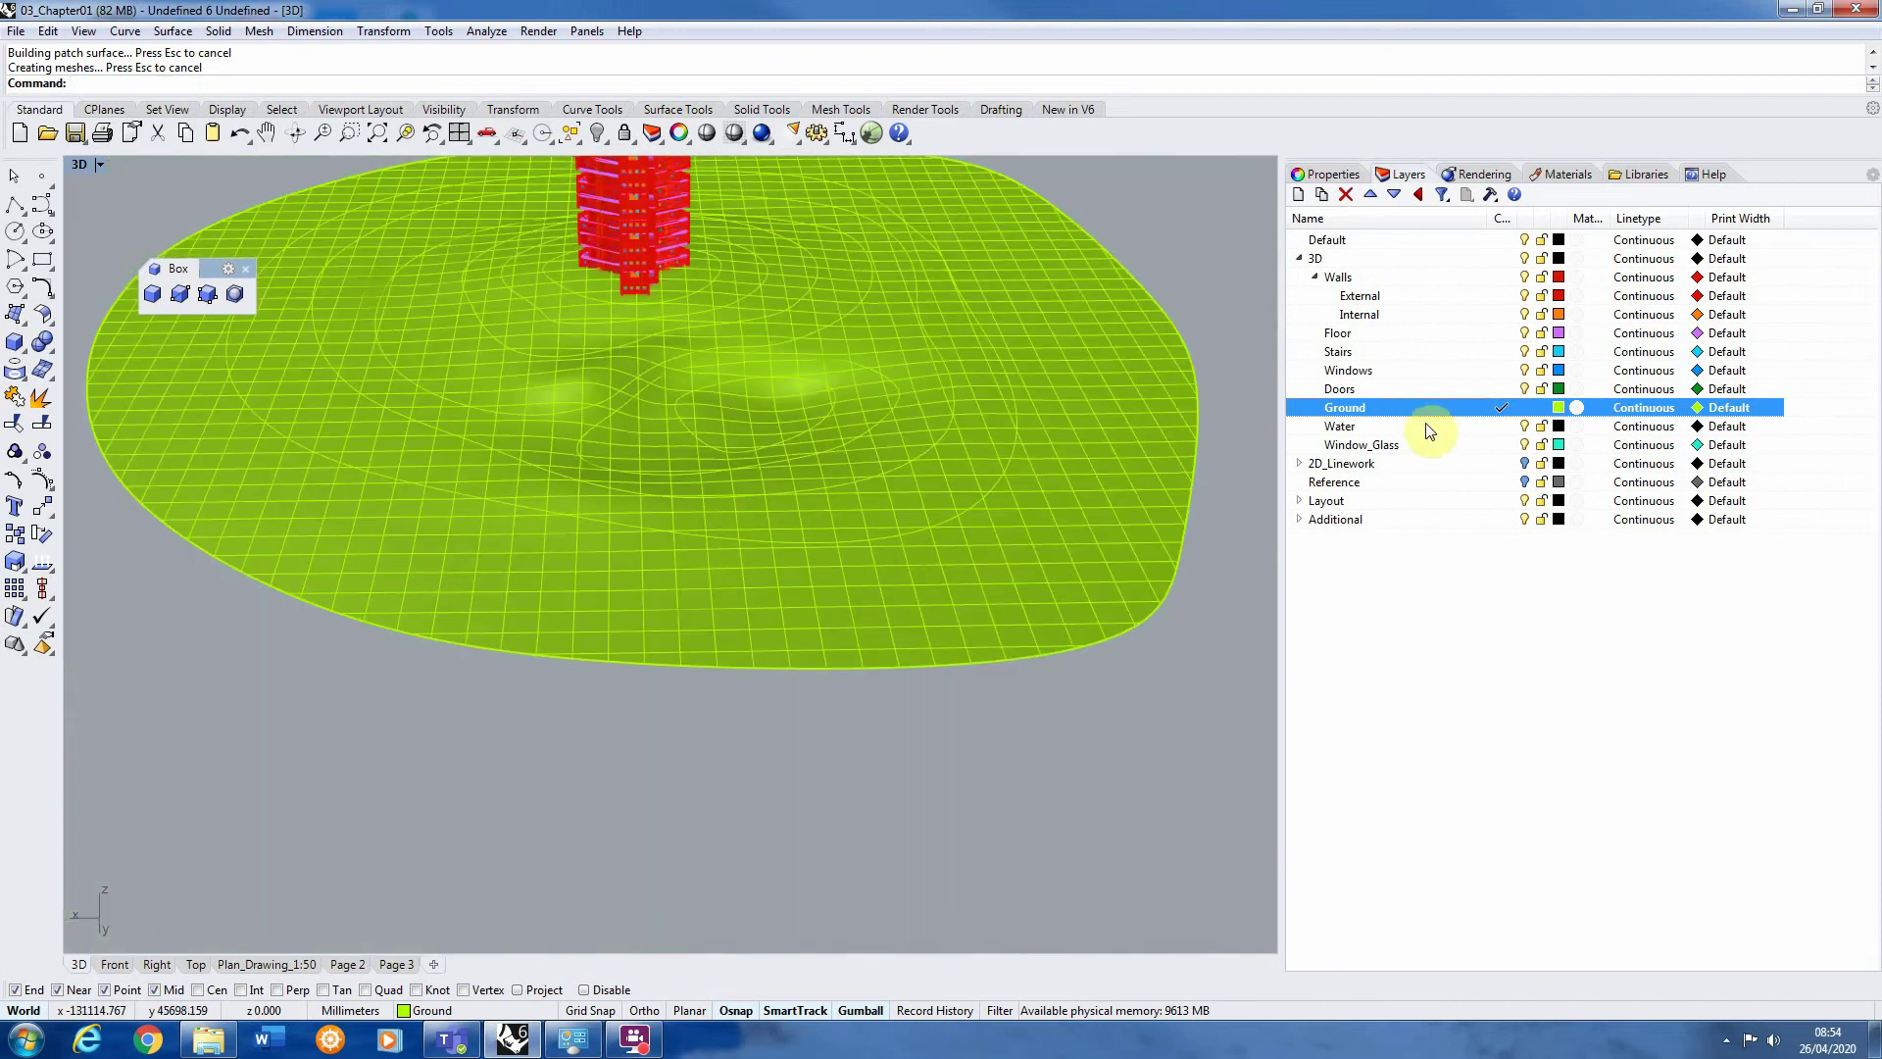
Make the Water layer current and set its layer colour to a blue with RGB 0, 23, 255
{"action": "left_click", "coordinate": [1392, 429]}
{"action": "left_click", "coordinate": [1392, 430]}
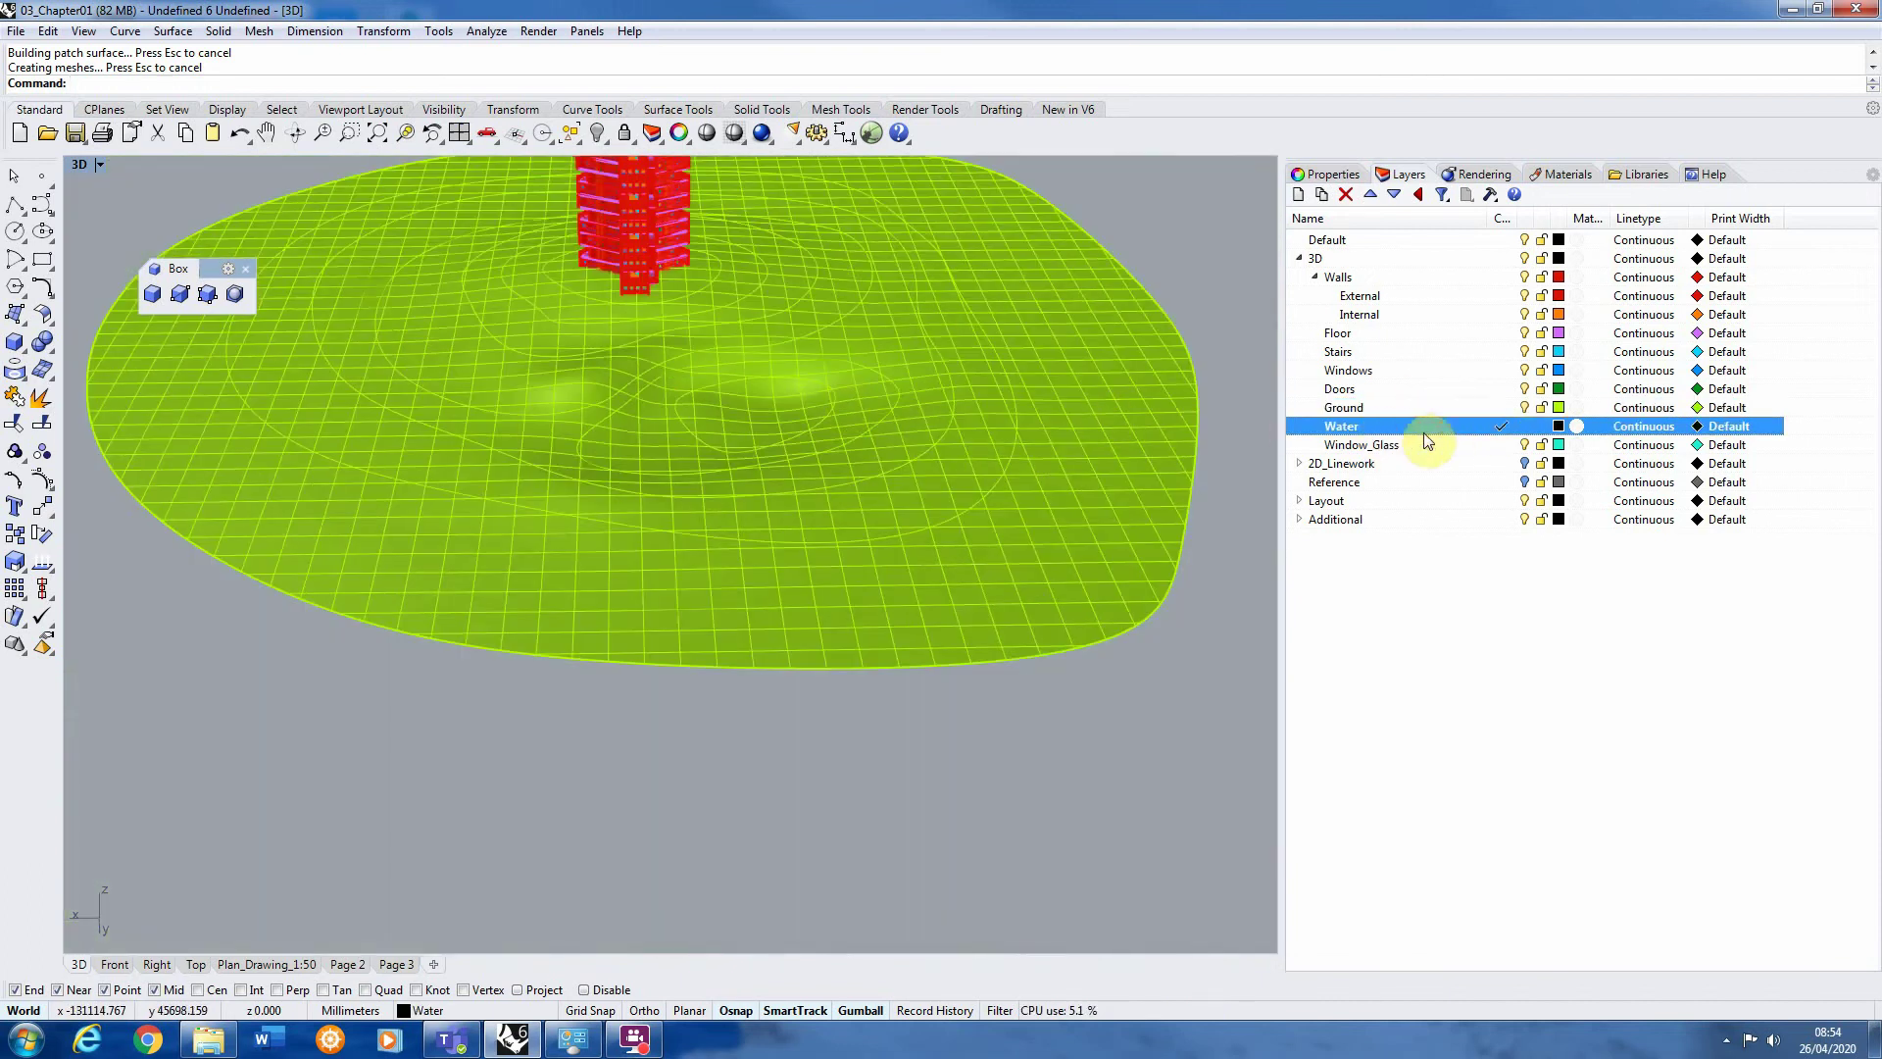
{"action": "left_click", "coordinate": [1559, 426]}
{"action": "left_click", "coordinate": [950, 565]}
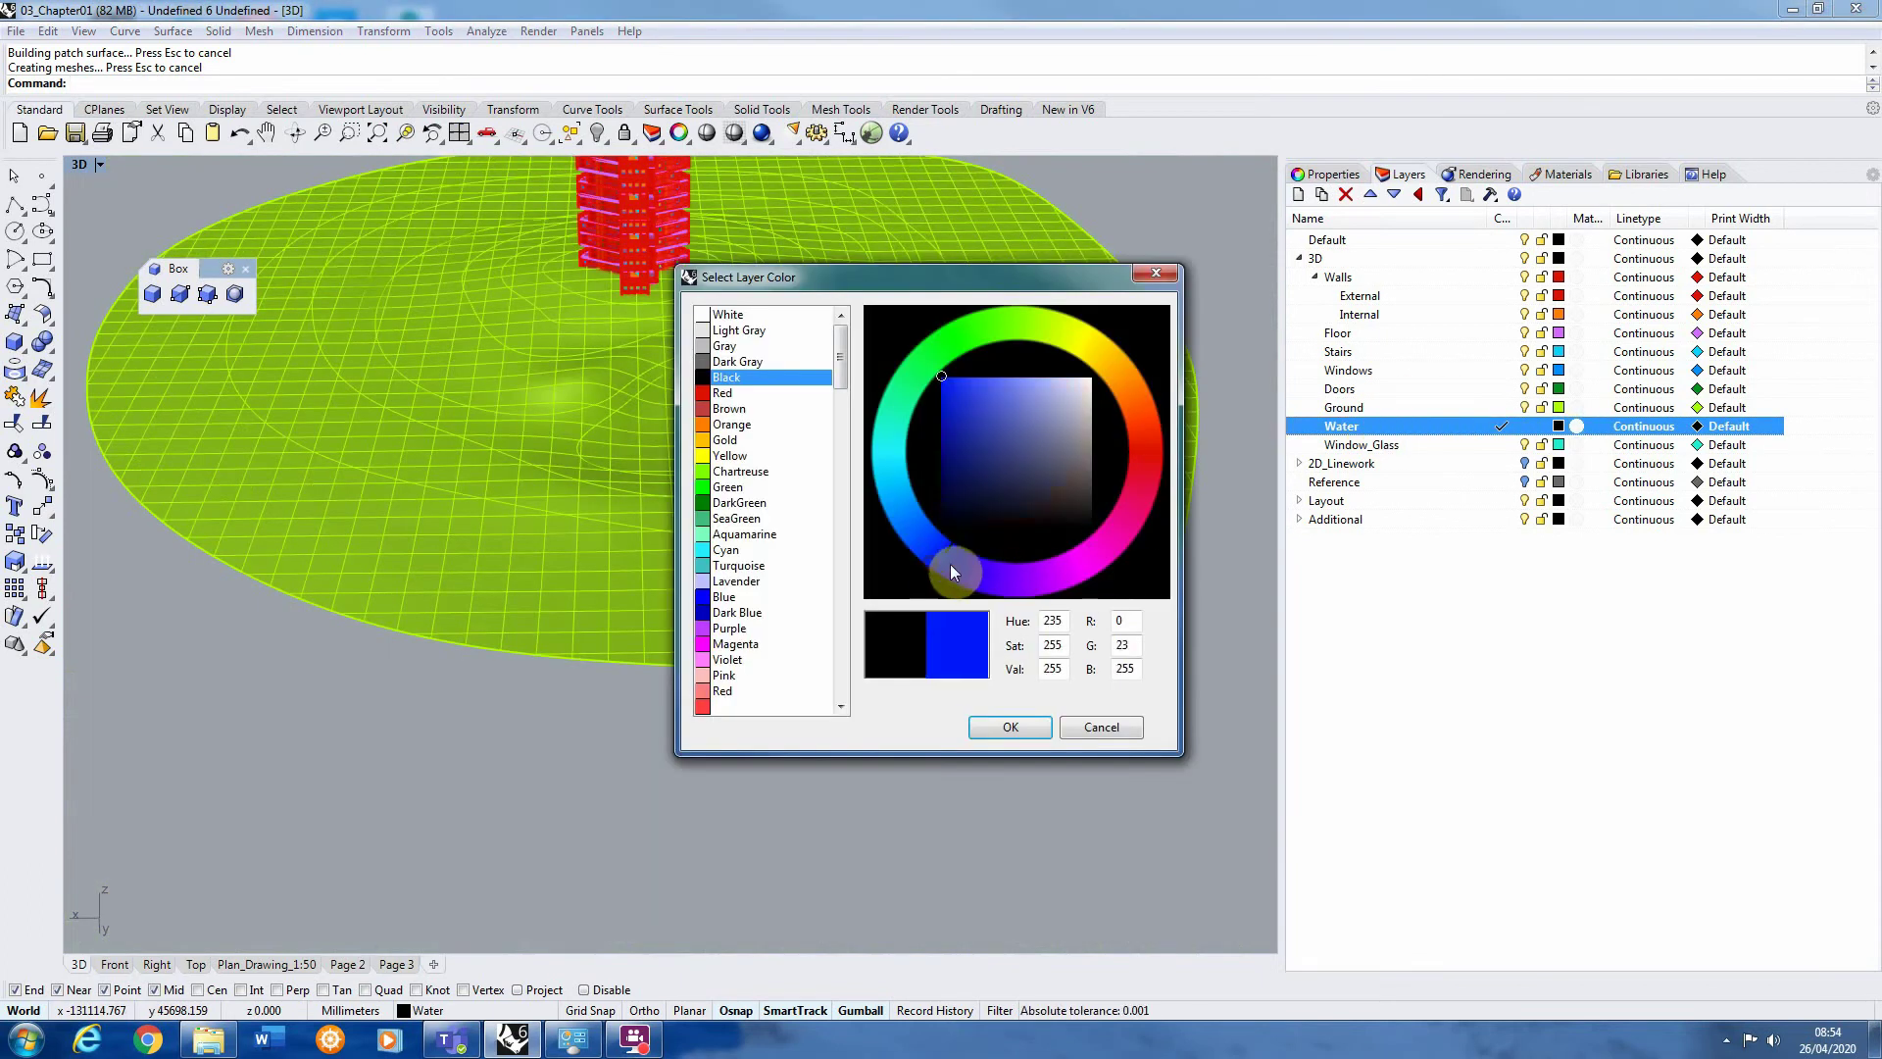
{"action": "left_click", "coordinate": [1010, 728]}
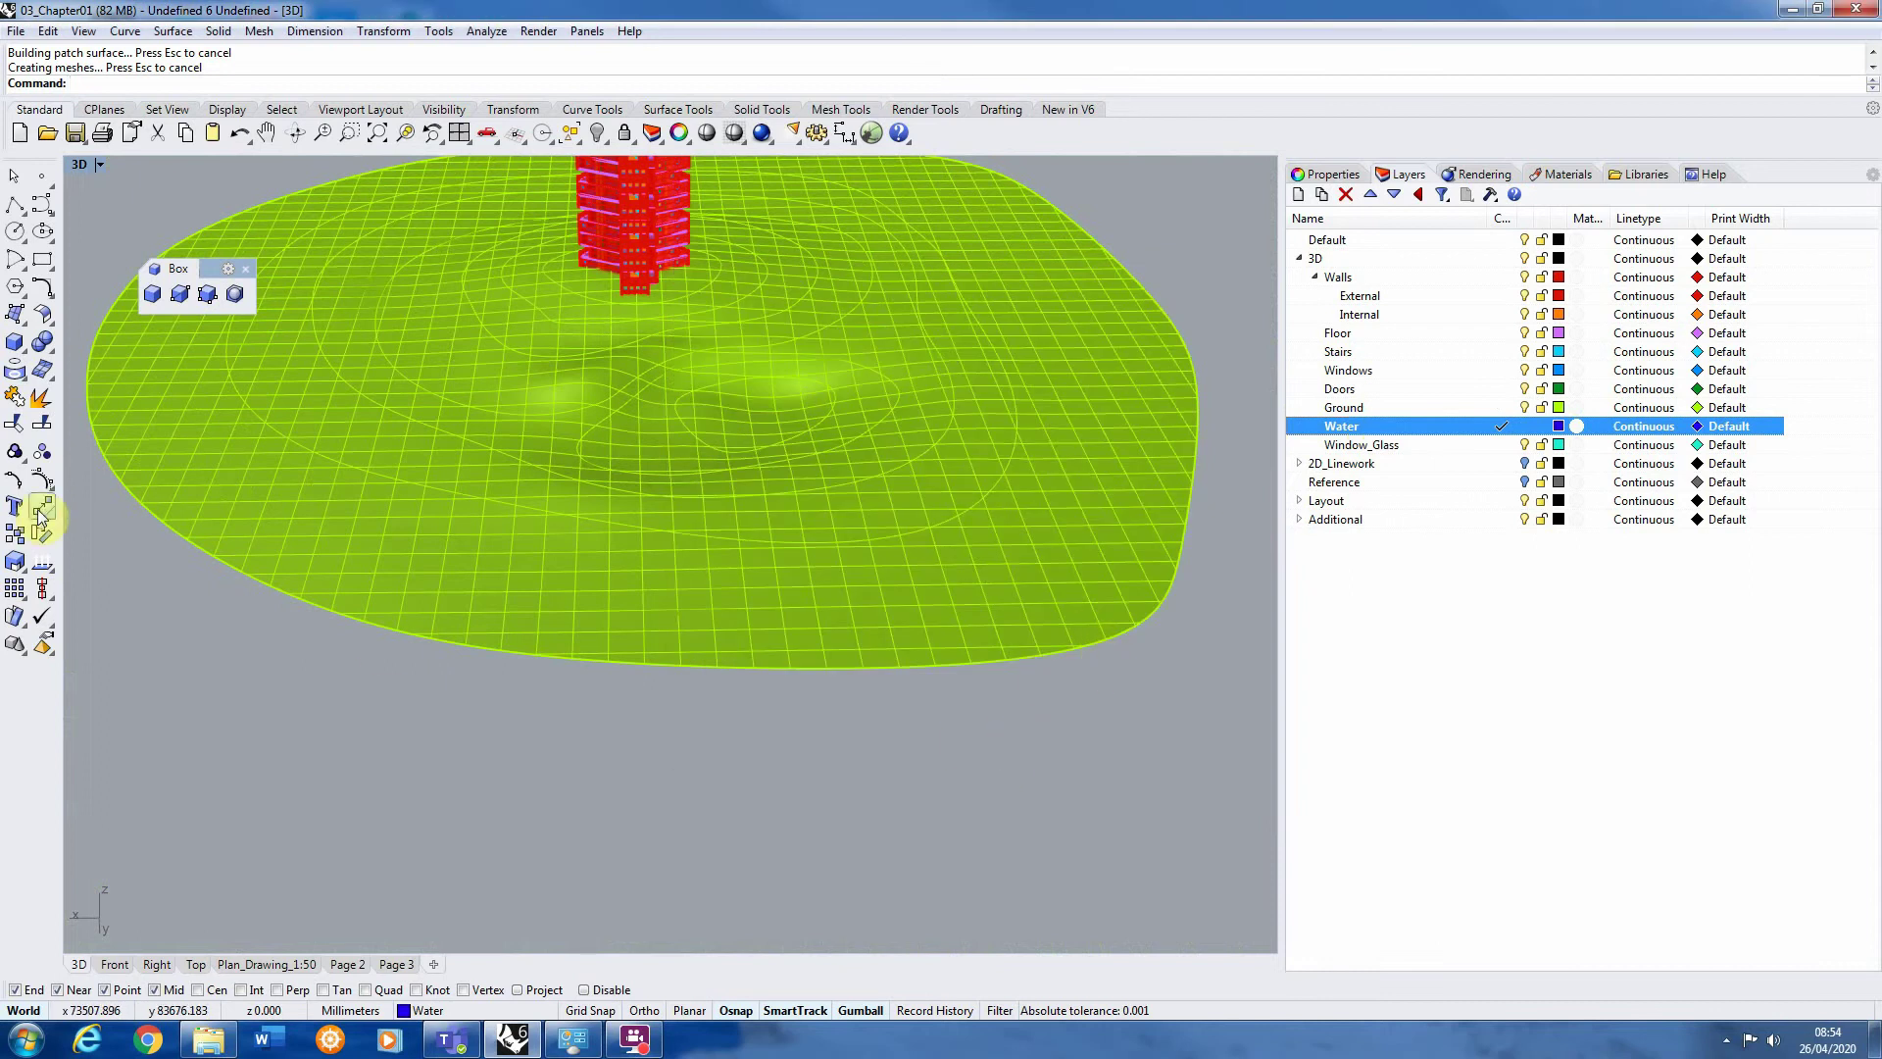
Draw a corner-to-corner rectangular plane on the Water layer across the terrain area in front of the tower
{"action": "left_click", "coordinate": [47, 319]}
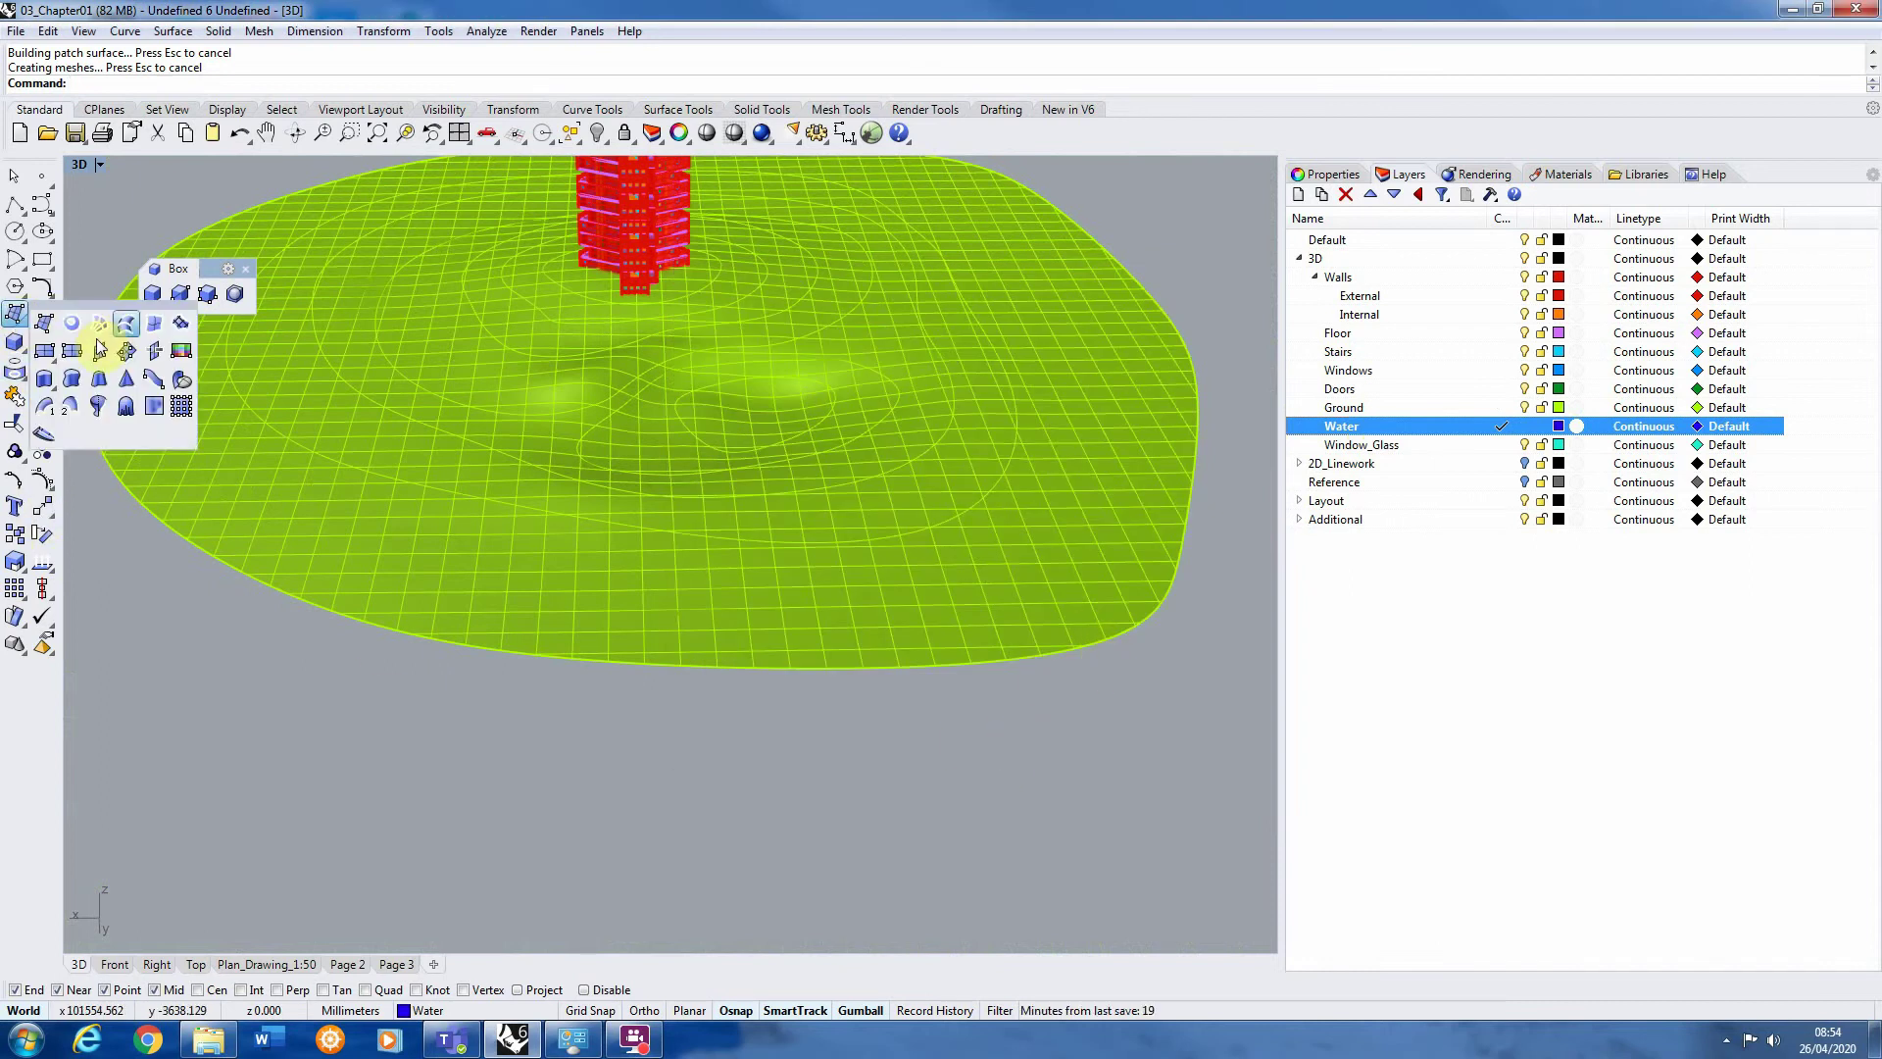
{"action": "left_click", "coordinate": [40, 353]}
{"action": "scroll", "coordinate": [628, 578], "scroll_direction": "down", "scroll_amount": 3}
{"action": "left_click", "coordinate": [498, 666]}
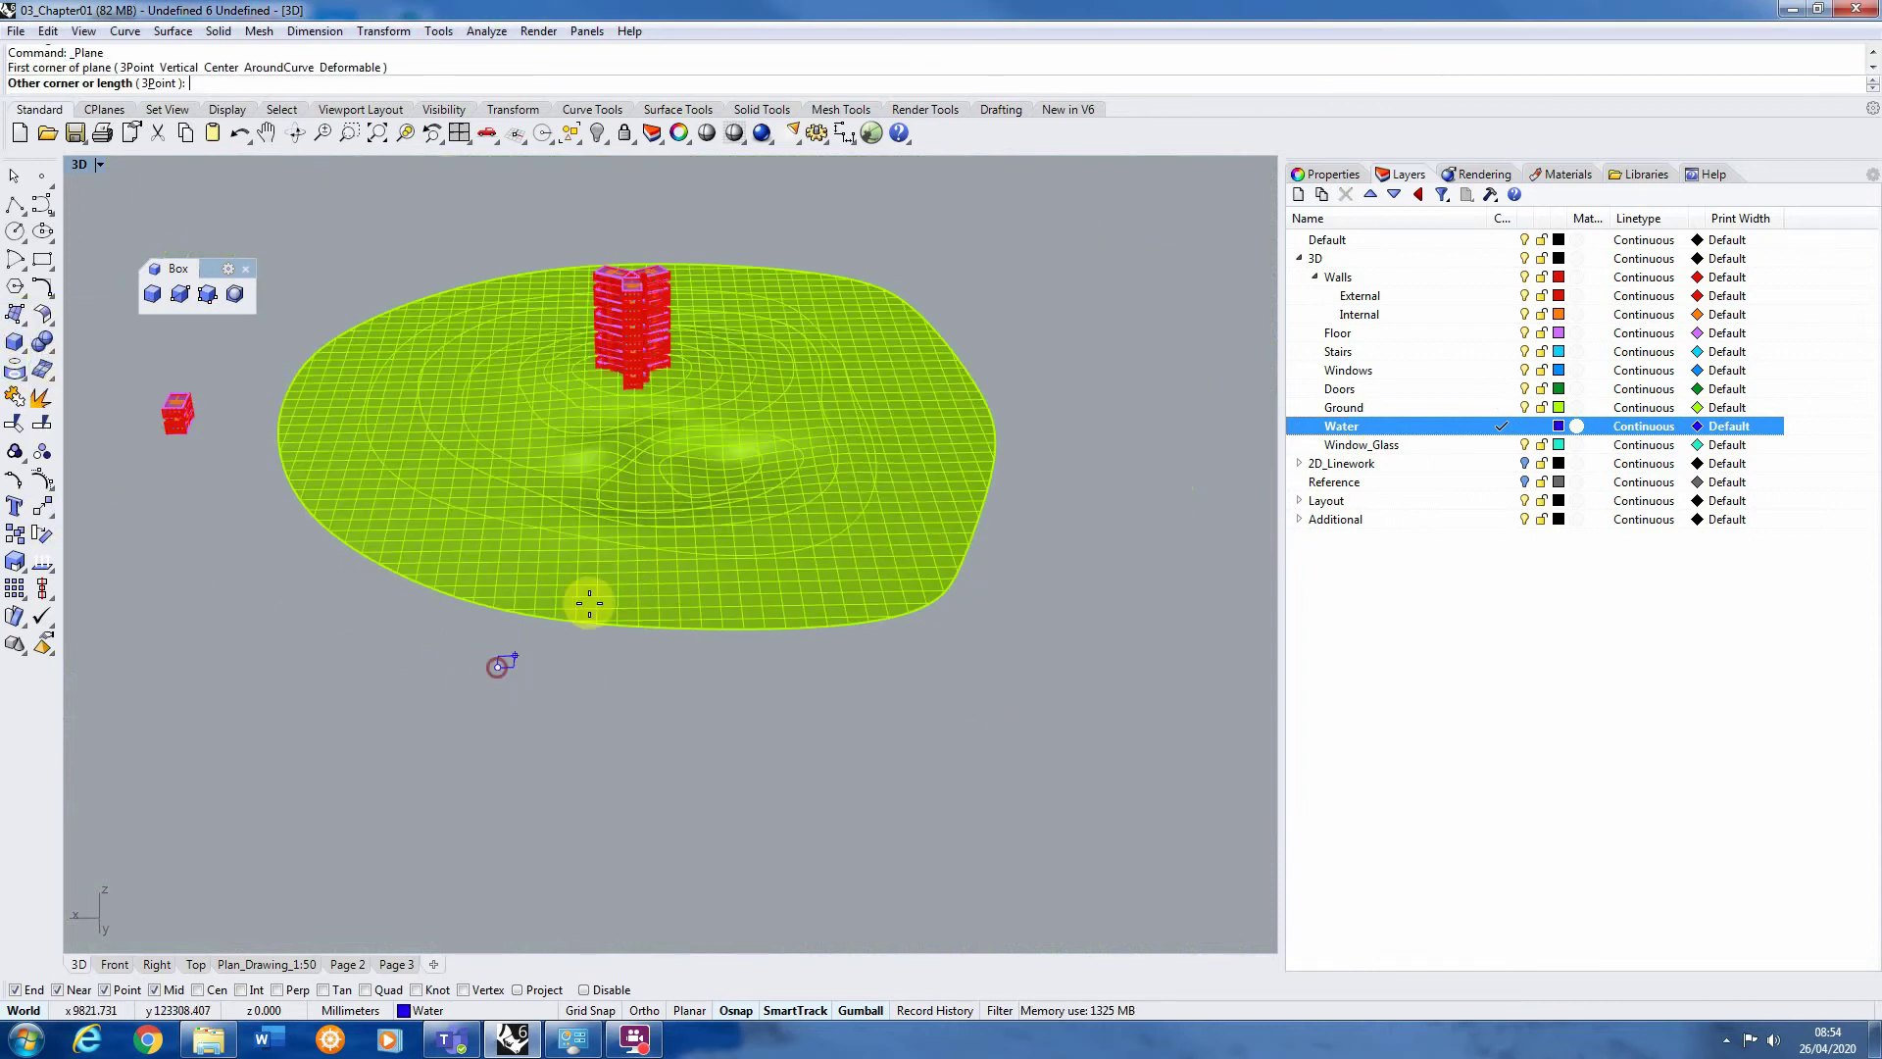
{"action": "left_click", "coordinate": [885, 414]}
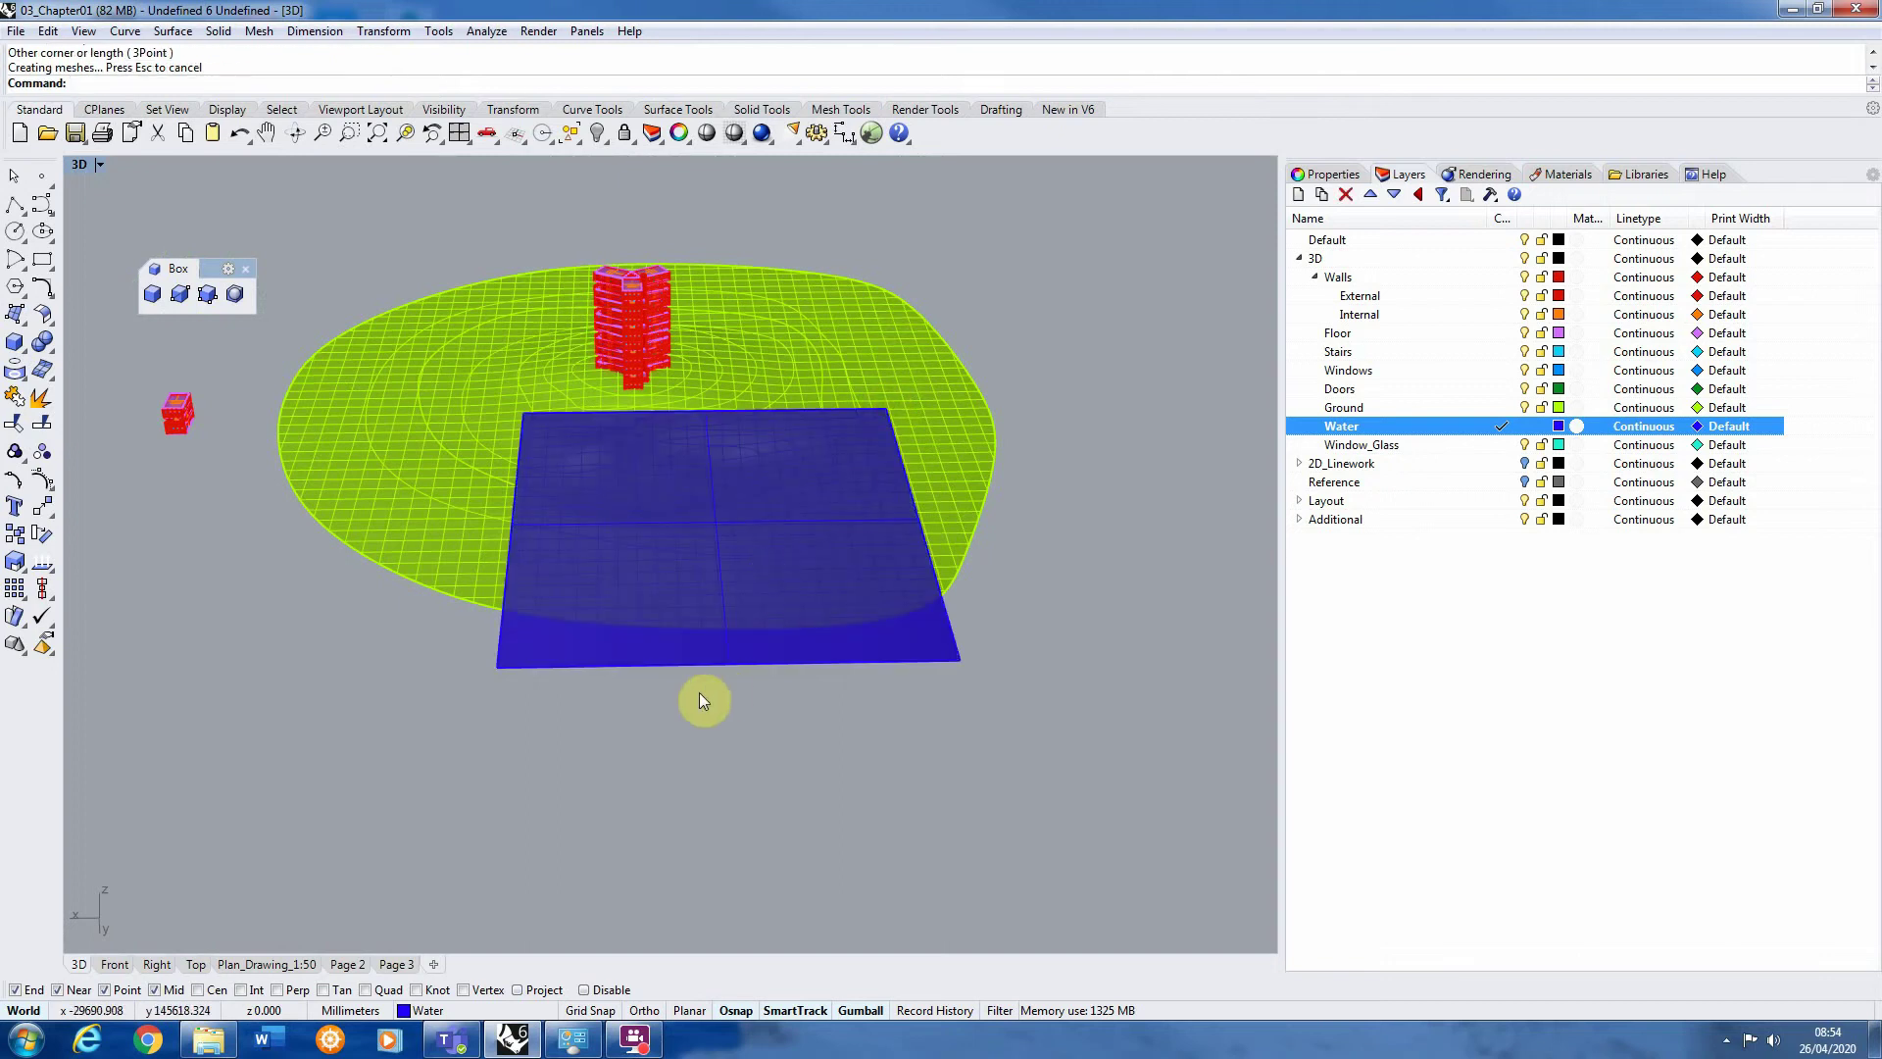
Reposition the water plane with the gumball so it fills the terrain's hollow in front of the tower, and clear the selection
{"action": "left_click", "coordinate": [677, 633]}
{"action": "right_click_drag", "start_coordinate": [677, 633], "coordinate": [831, 588]}
{"action": "left_click_drag", "start_coordinate": [849, 491], "coordinate": [659, 404]}
{"action": "key", "text": "ctrl+z"}
{"action": "scroll", "coordinate": [680, 362], "scroll_direction": "up", "scroll_amount": 5}
{"action": "key", "text": "Escape"}
Inspect how the water plane meets the terrain below the tower, from close up, eye level and above
{"action": "scroll", "coordinate": [687, 520], "scroll_direction": "down", "scroll_amount": 5}
{"action": "right_click_drag", "start_coordinate": [686, 520], "coordinate": [635, 485]}
{"action": "scroll", "coordinate": [506, 456], "scroll_direction": "up", "scroll_amount": 5}
{"action": "scroll", "coordinate": [700, 539], "scroll_direction": "down", "scroll_amount": 3}
{"action": "scroll", "coordinate": [711, 498], "scroll_direction": "up", "scroll_amount": 5}
{"action": "scroll", "coordinate": [712, 502], "scroll_direction": "down", "scroll_amount": 3}
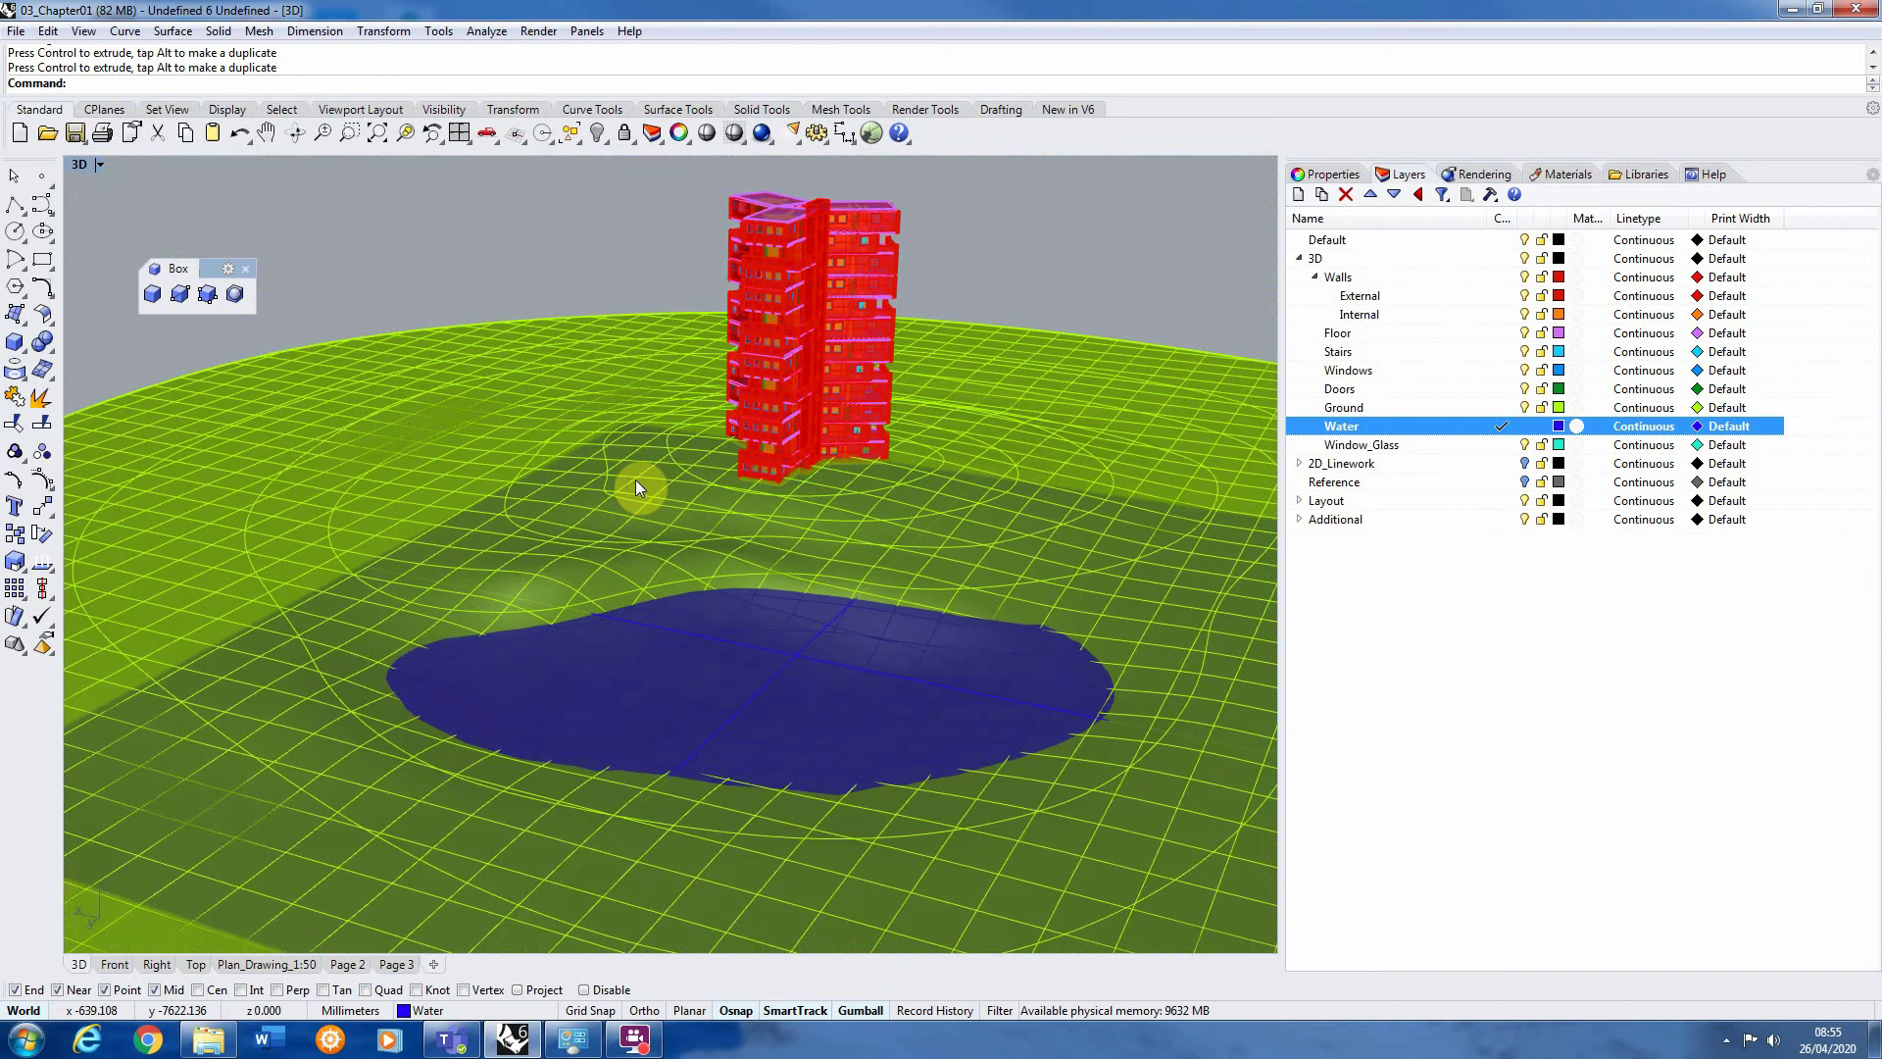
{"action": "scroll", "coordinate": [635, 479], "scroll_direction": "up", "scroll_amount": 5}
{"action": "scroll", "coordinate": [739, 498], "scroll_direction": "down", "scroll_amount": 8}
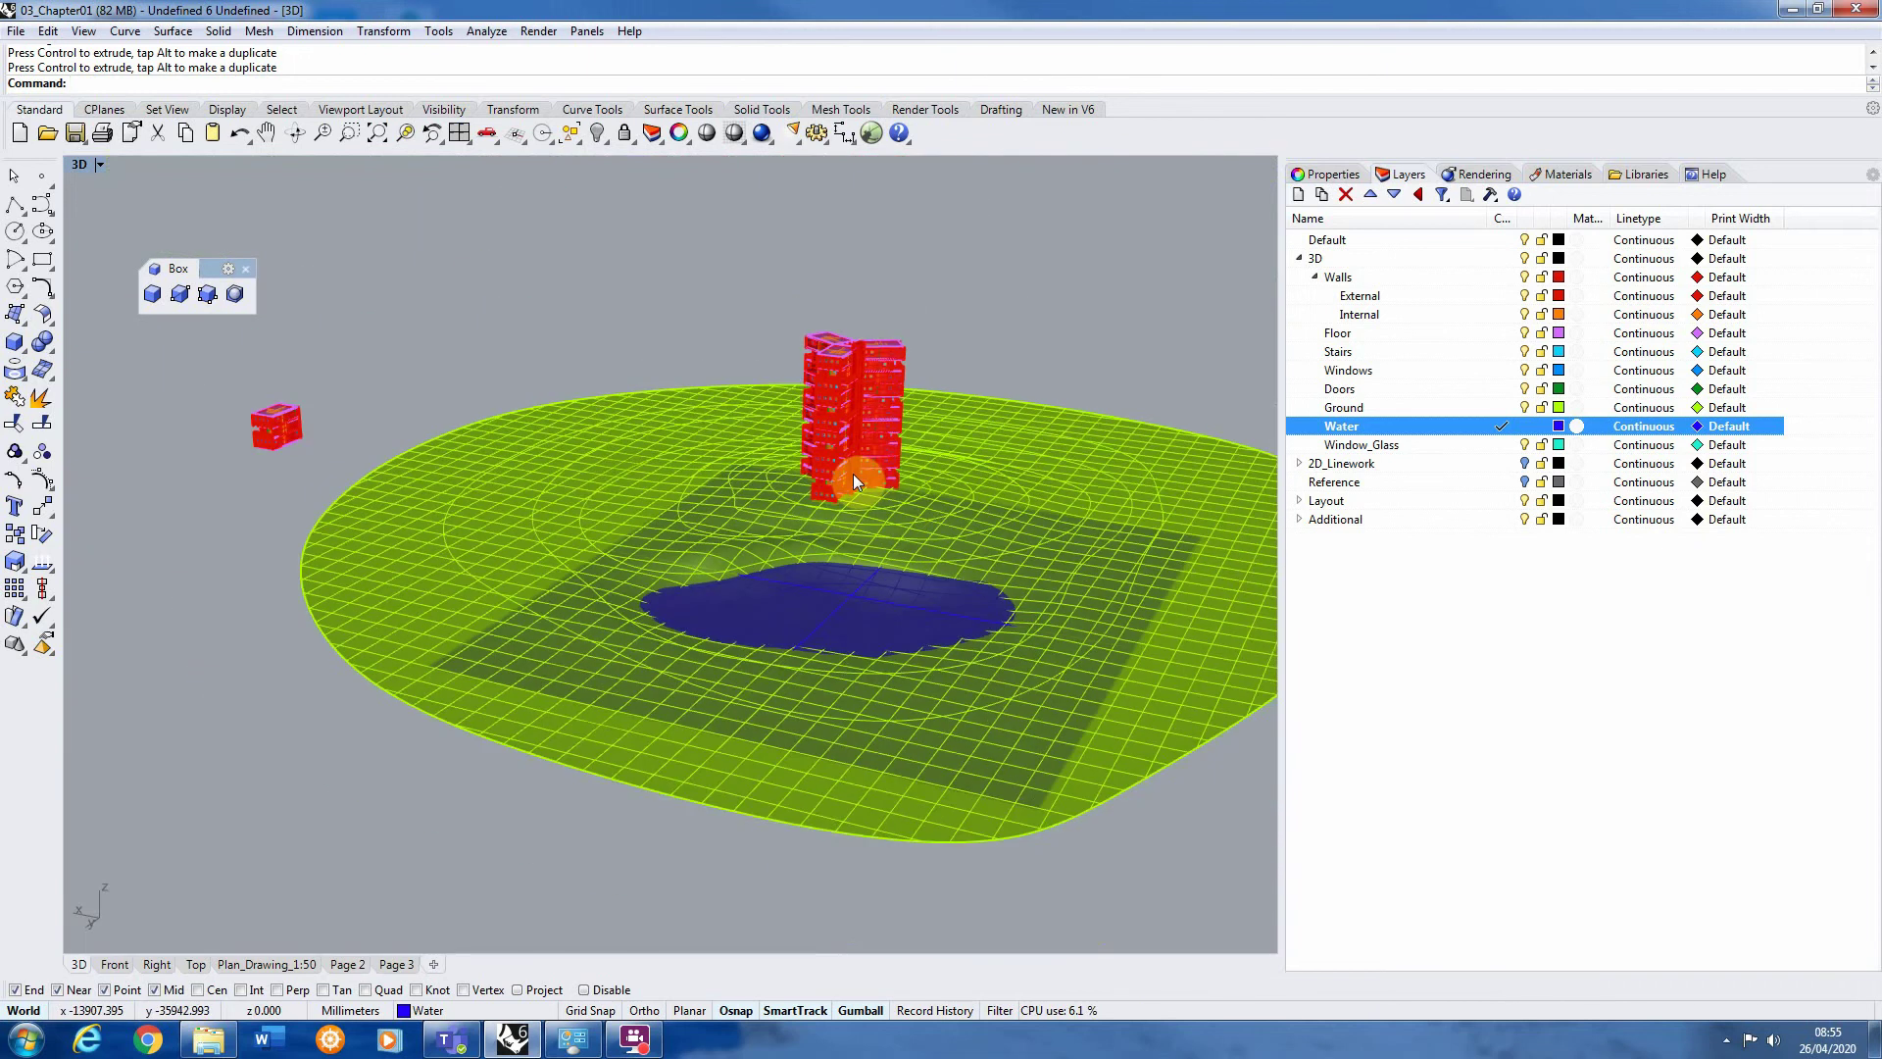
{"action": "scroll", "coordinate": [853, 474], "scroll_direction": "up", "scroll_amount": 6}
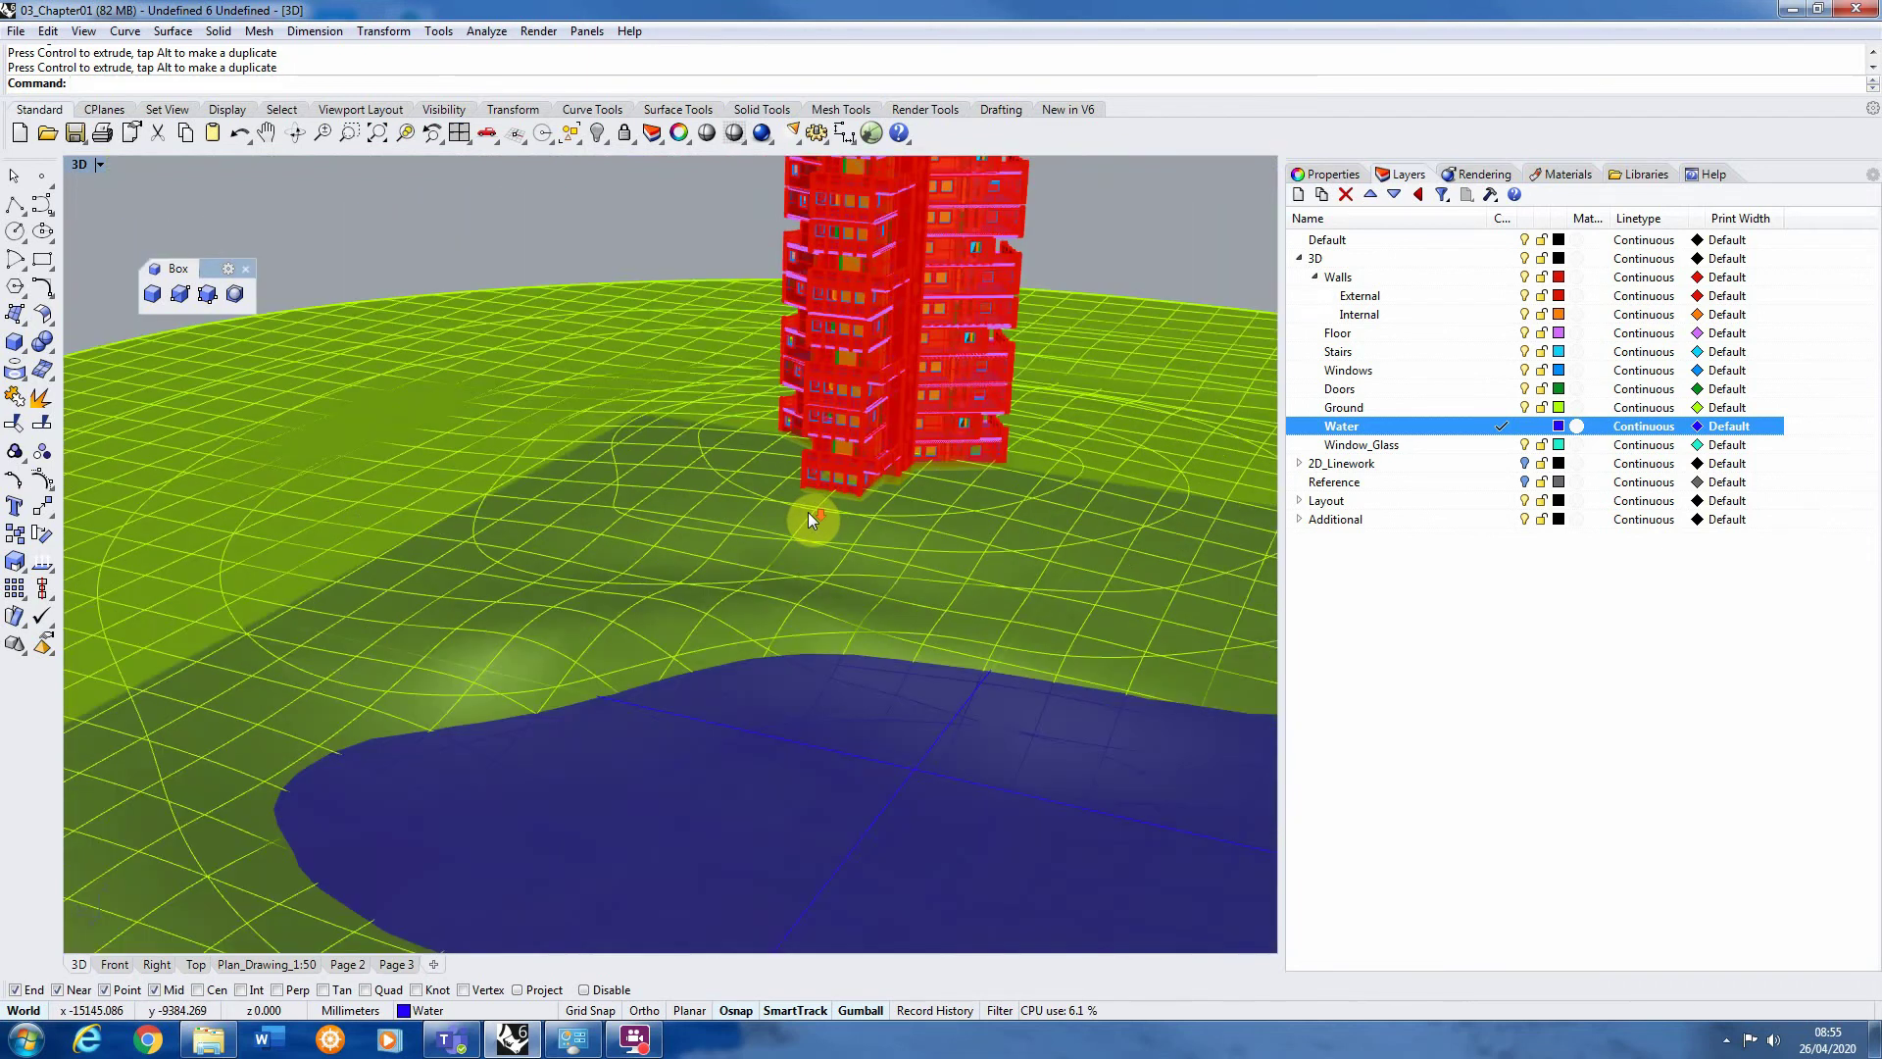
{"action": "scroll", "coordinate": [862, 610], "scroll_direction": "down", "scroll_amount": 4}
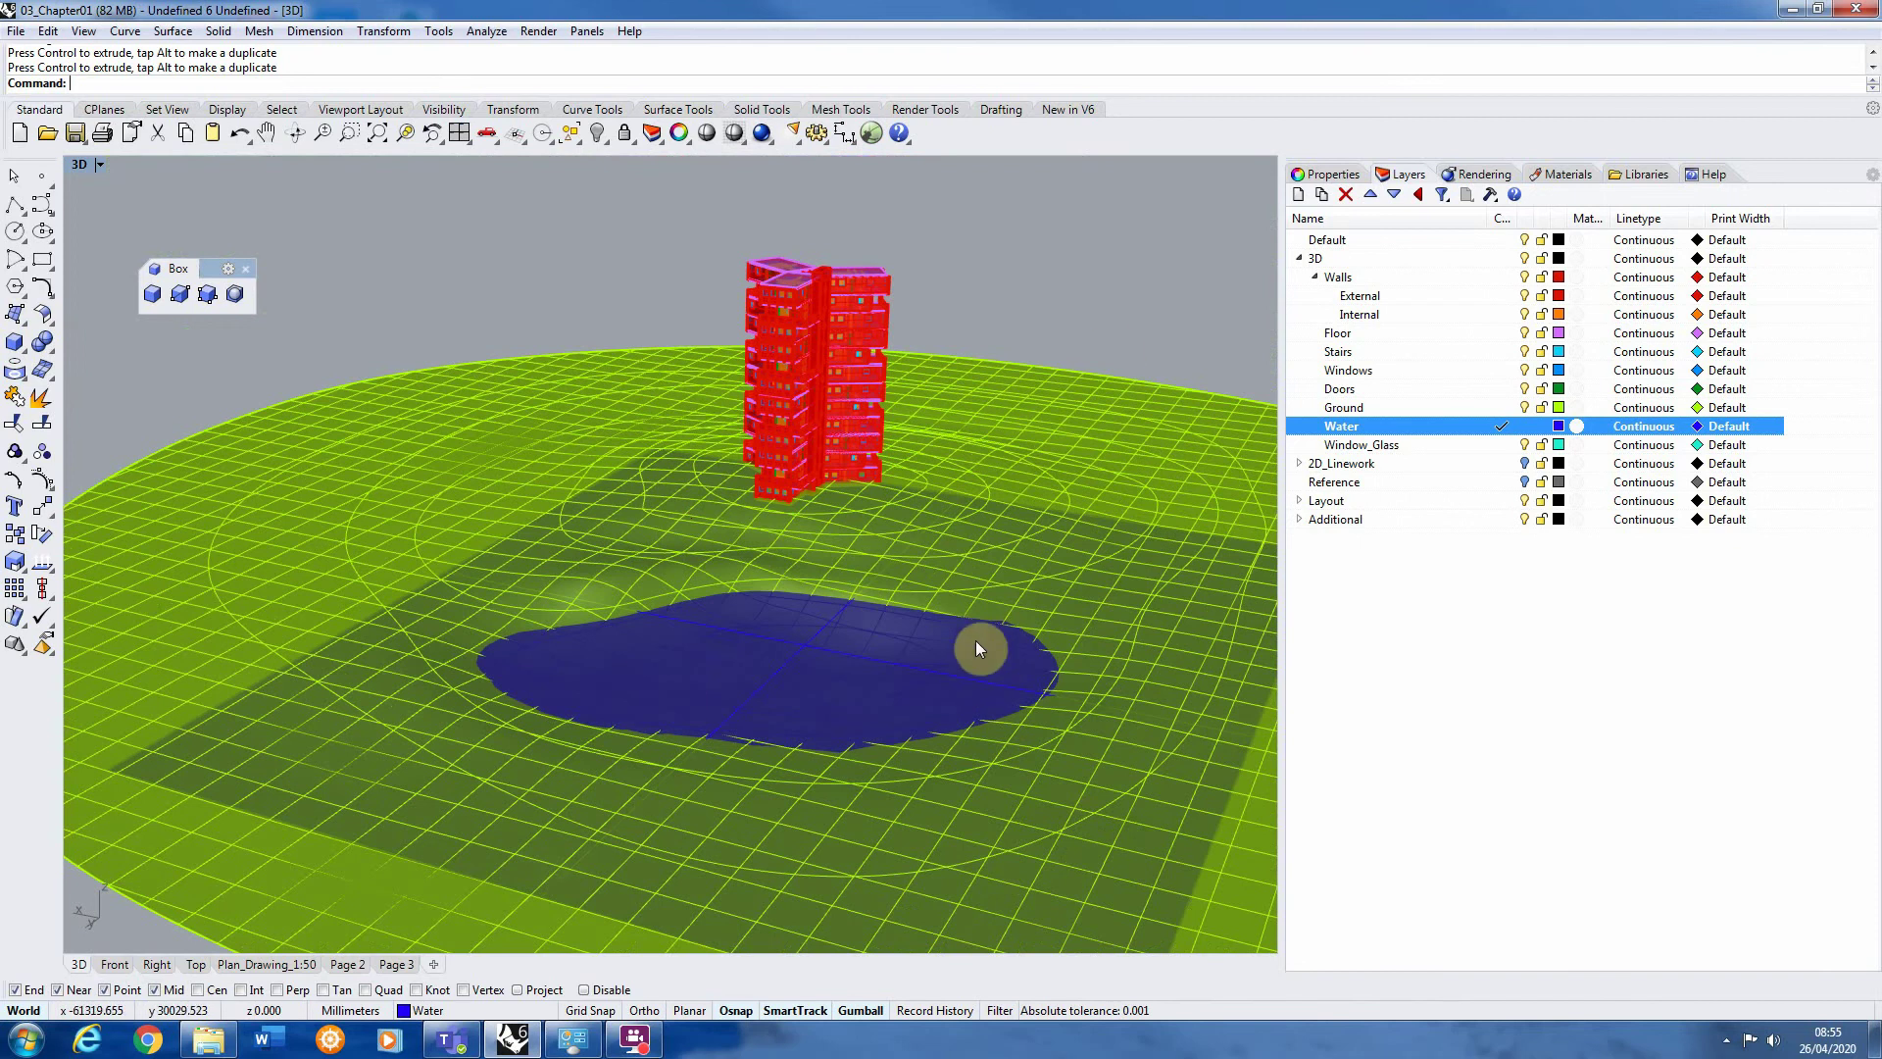
{"action": "scroll", "coordinate": [866, 575], "scroll_direction": "up", "scroll_amount": 3}
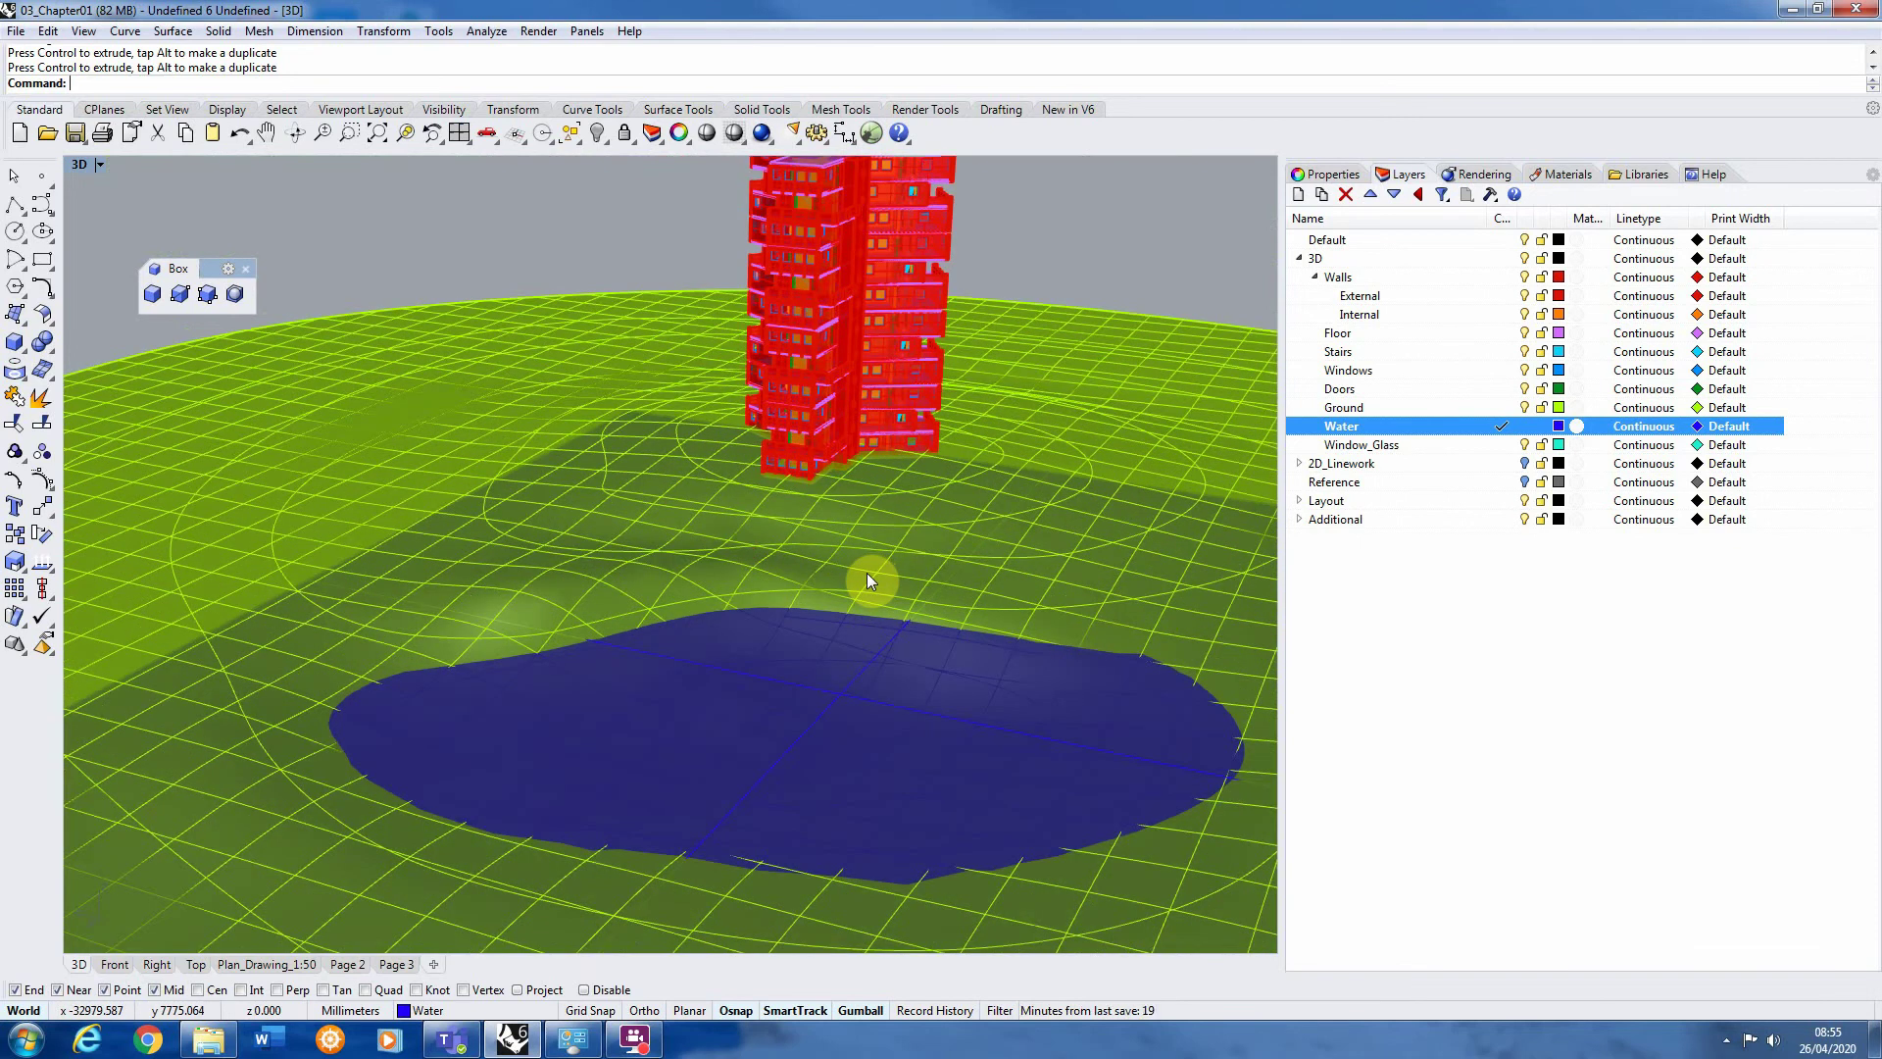
{"action": "scroll", "coordinate": [745, 602], "scroll_direction": "down", "scroll_amount": 4}
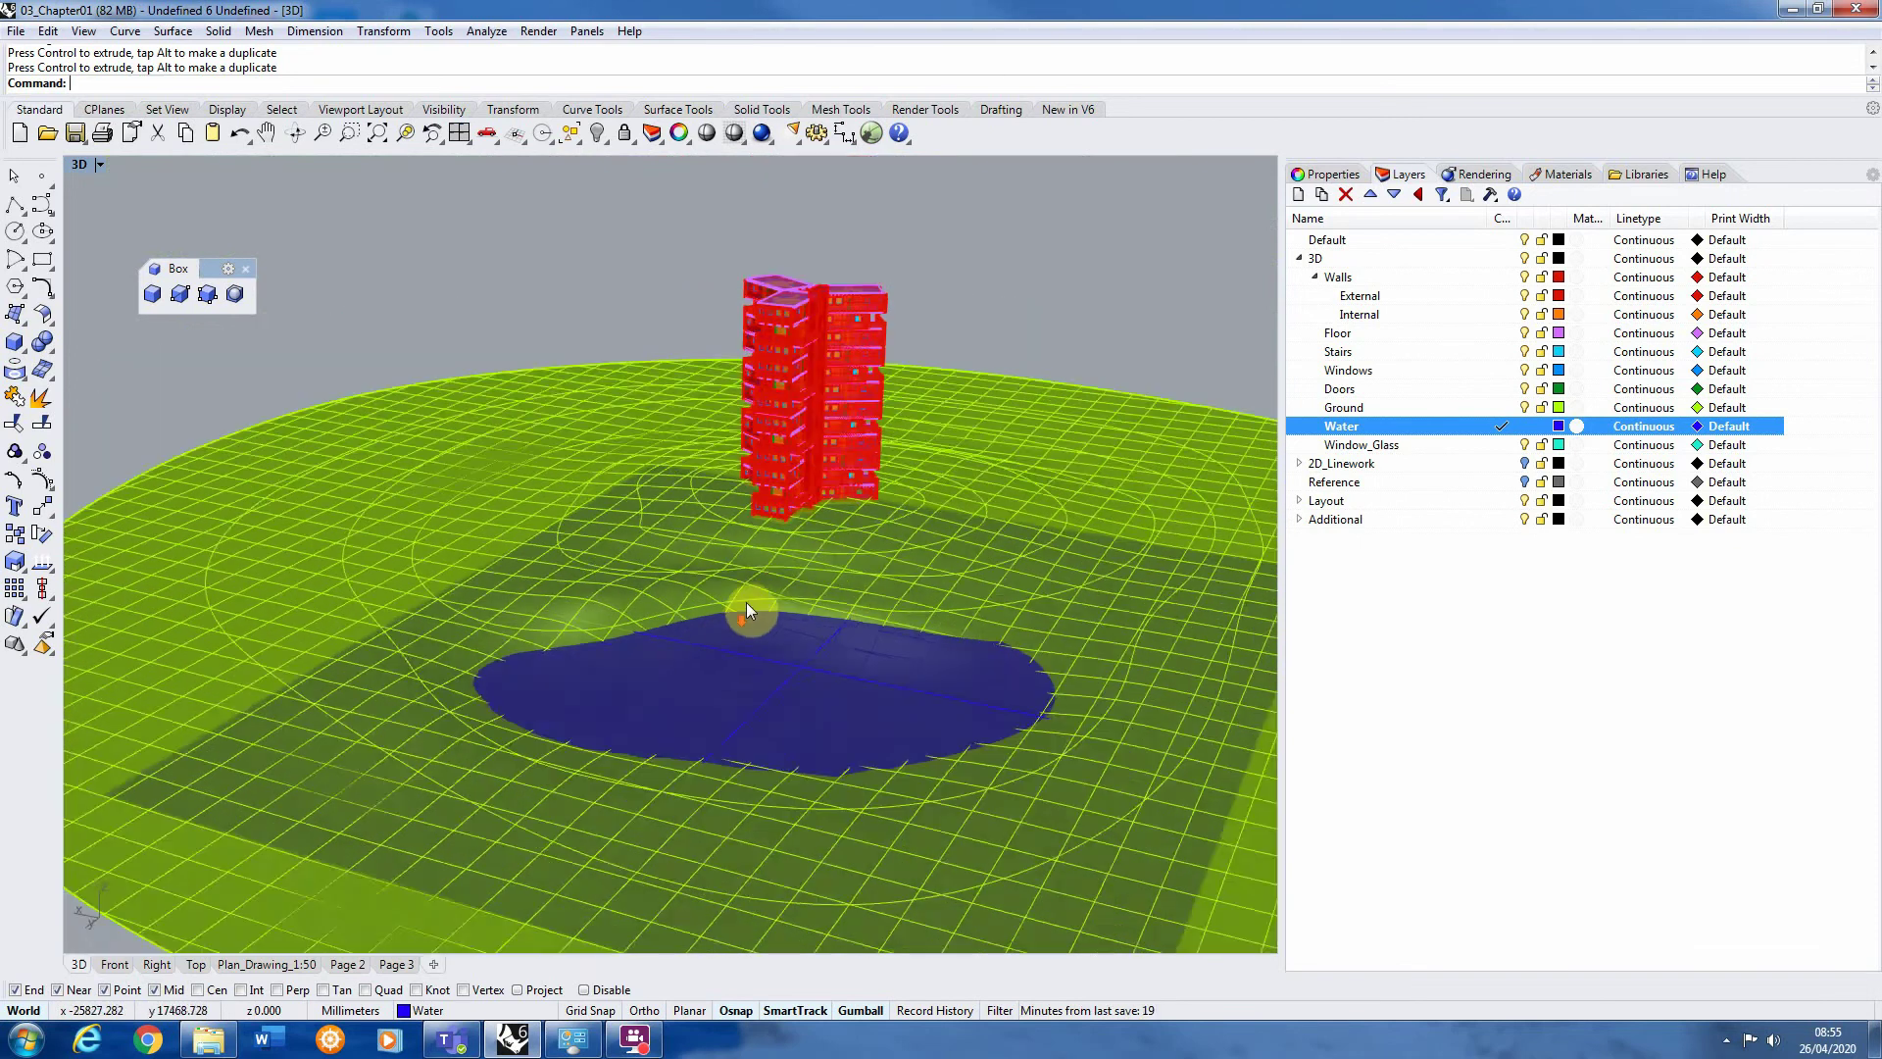
{"action": "scroll", "coordinate": [686, 573], "scroll_direction": "up", "scroll_amount": 4}
{"action": "scroll", "coordinate": [663, 574], "scroll_direction": "down", "scroll_amount": 3}
{"action": "right_click_drag", "start_coordinate": [664, 579], "coordinate": [949, 549]}
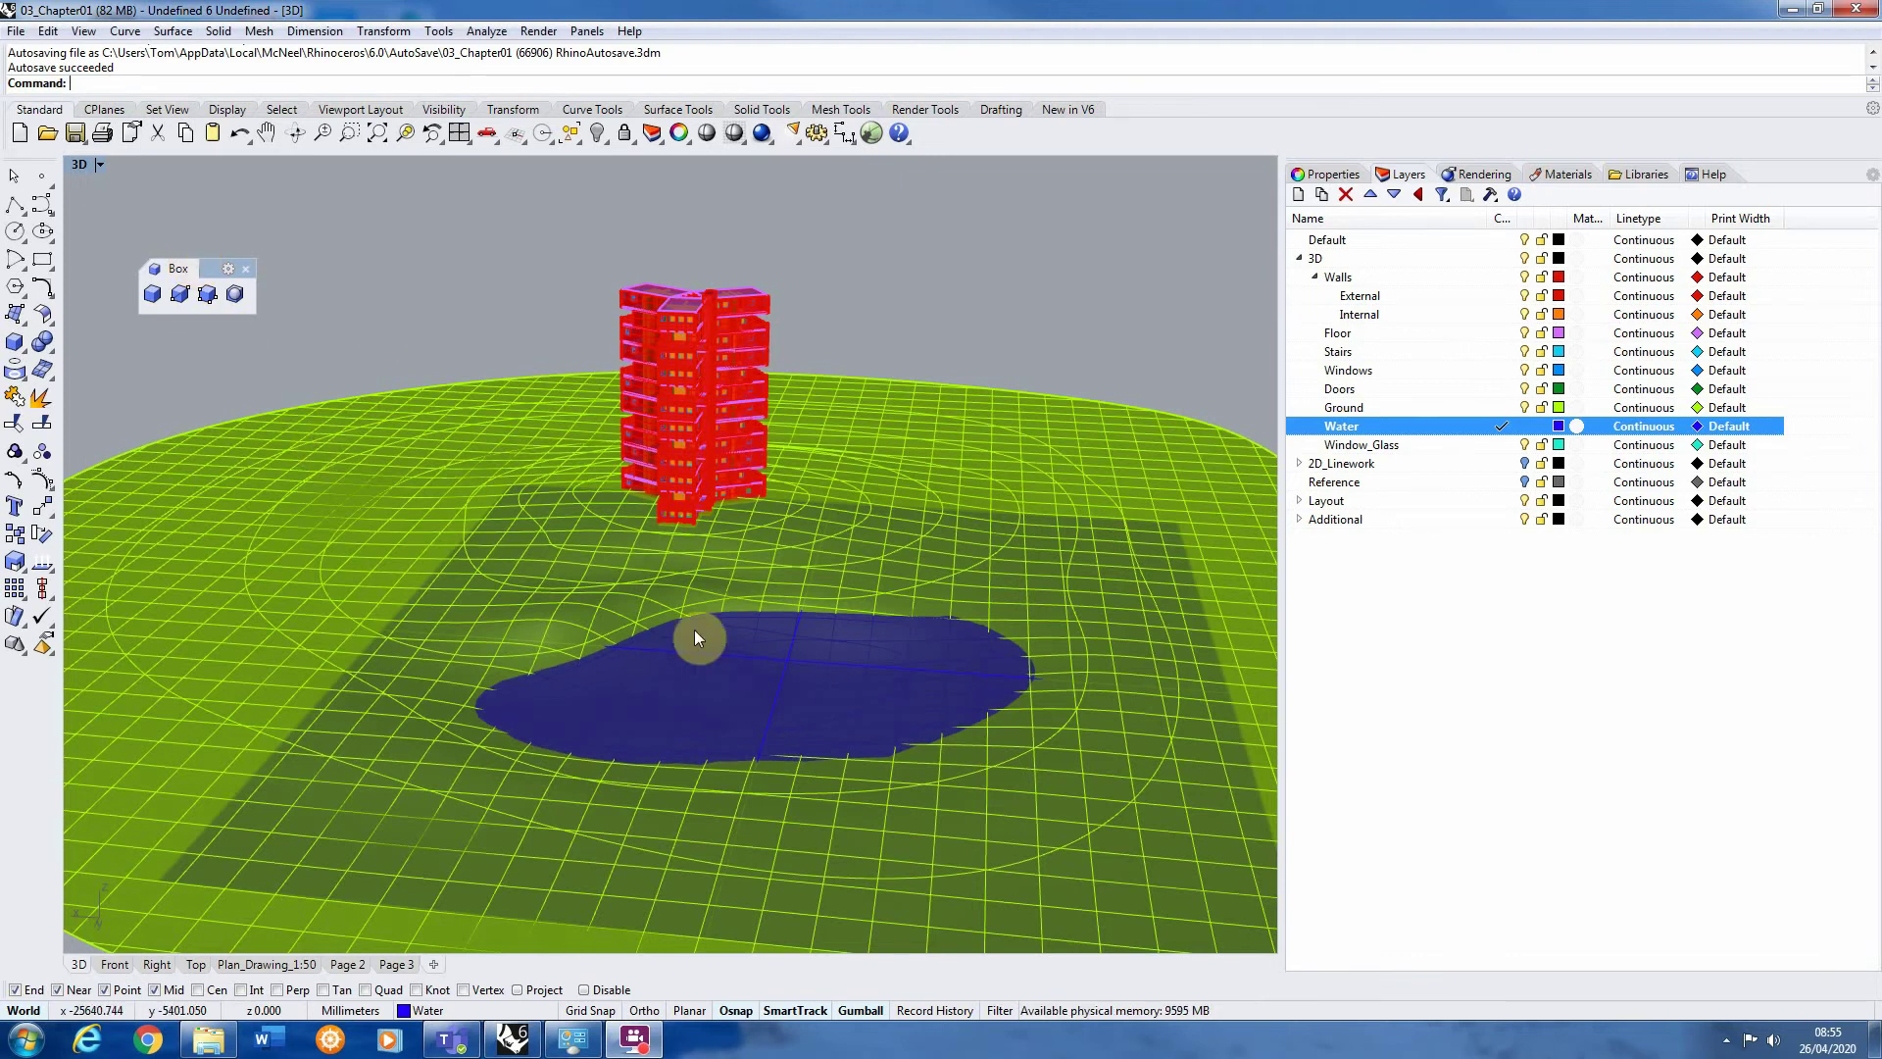
{"action": "scroll", "coordinate": [704, 549], "scroll_direction": "up", "scroll_amount": 3}
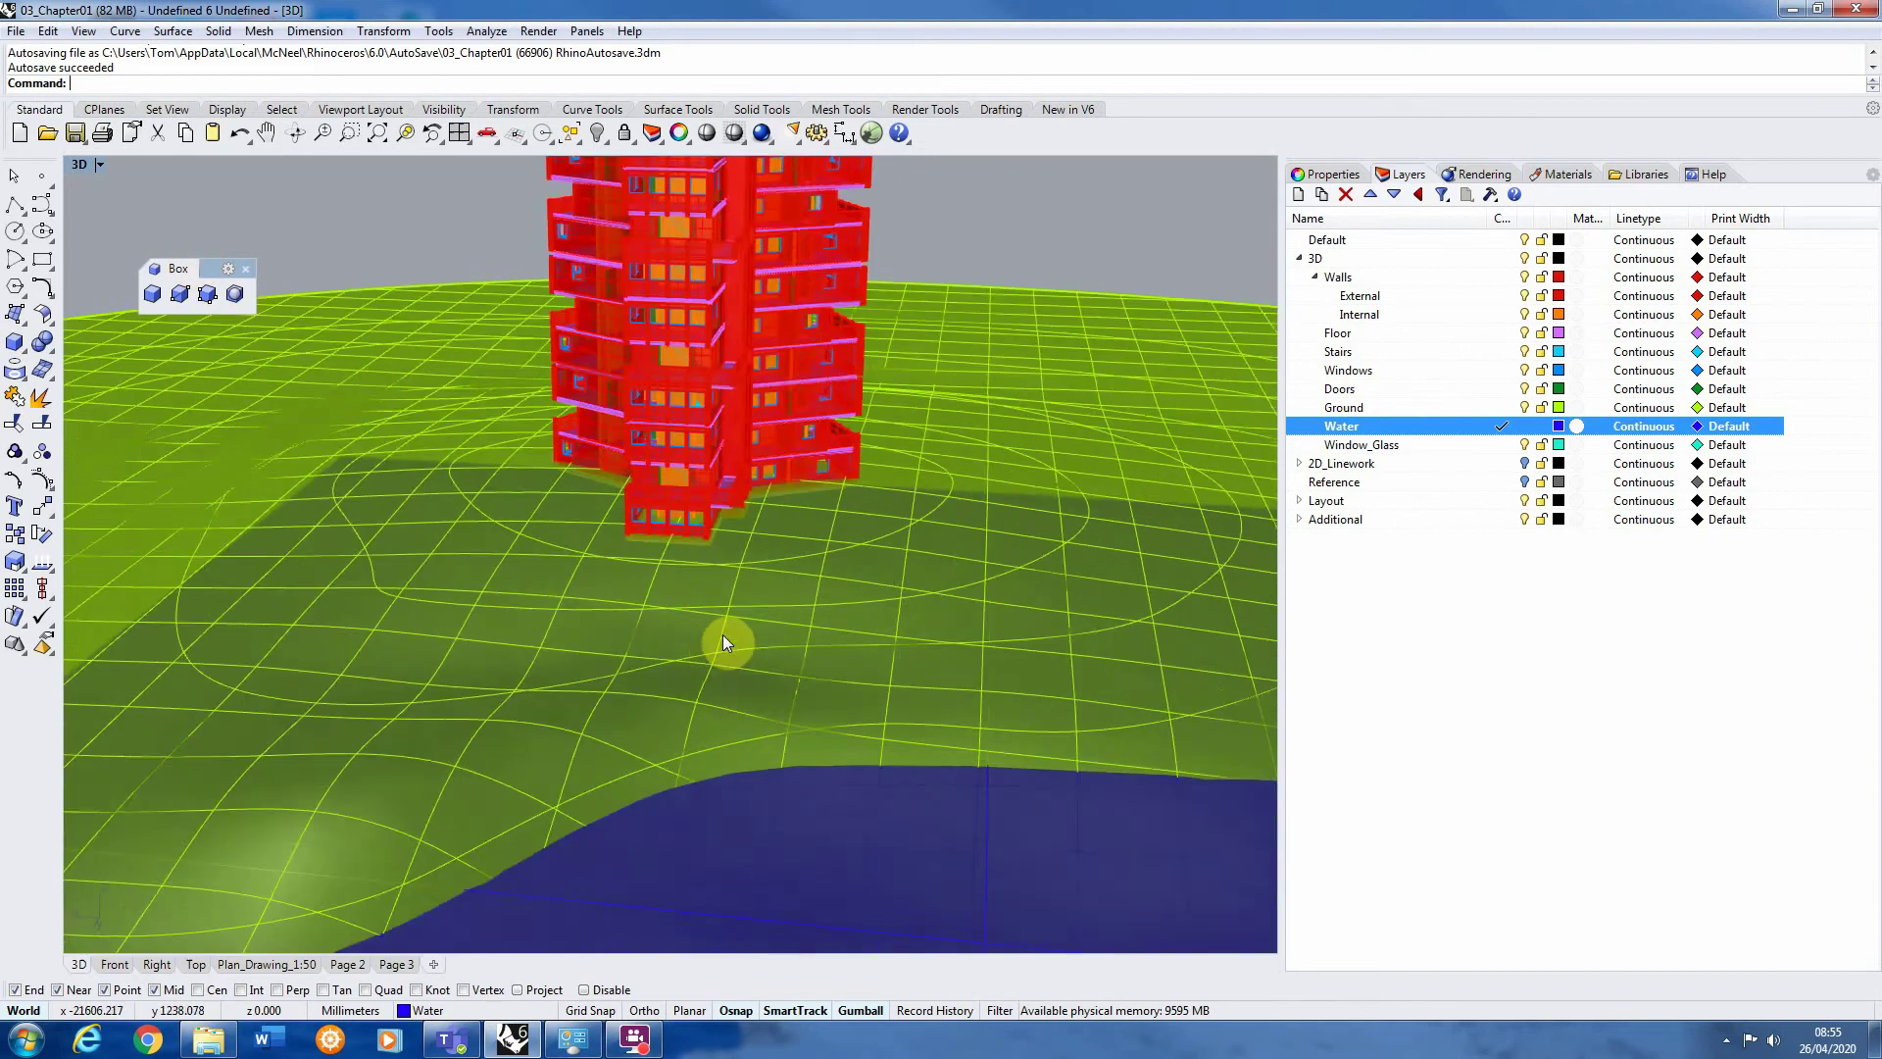
{"action": "scroll", "coordinate": [722, 635], "scroll_direction": "down", "scroll_amount": 4}
{"action": "scroll", "coordinate": [657, 620], "scroll_direction": "up", "scroll_amount": 3}
{"action": "mouse_move", "coordinate": [657, 622]}
{"action": "right_mouse_down"}
{"action": "mouse_move", "coordinate": [639, 539]}
{"action": "mouse_move", "coordinate": [686, 598]}
{"action": "mouse_move", "coordinate": [649, 587]}
{"action": "right_mouse_up"}
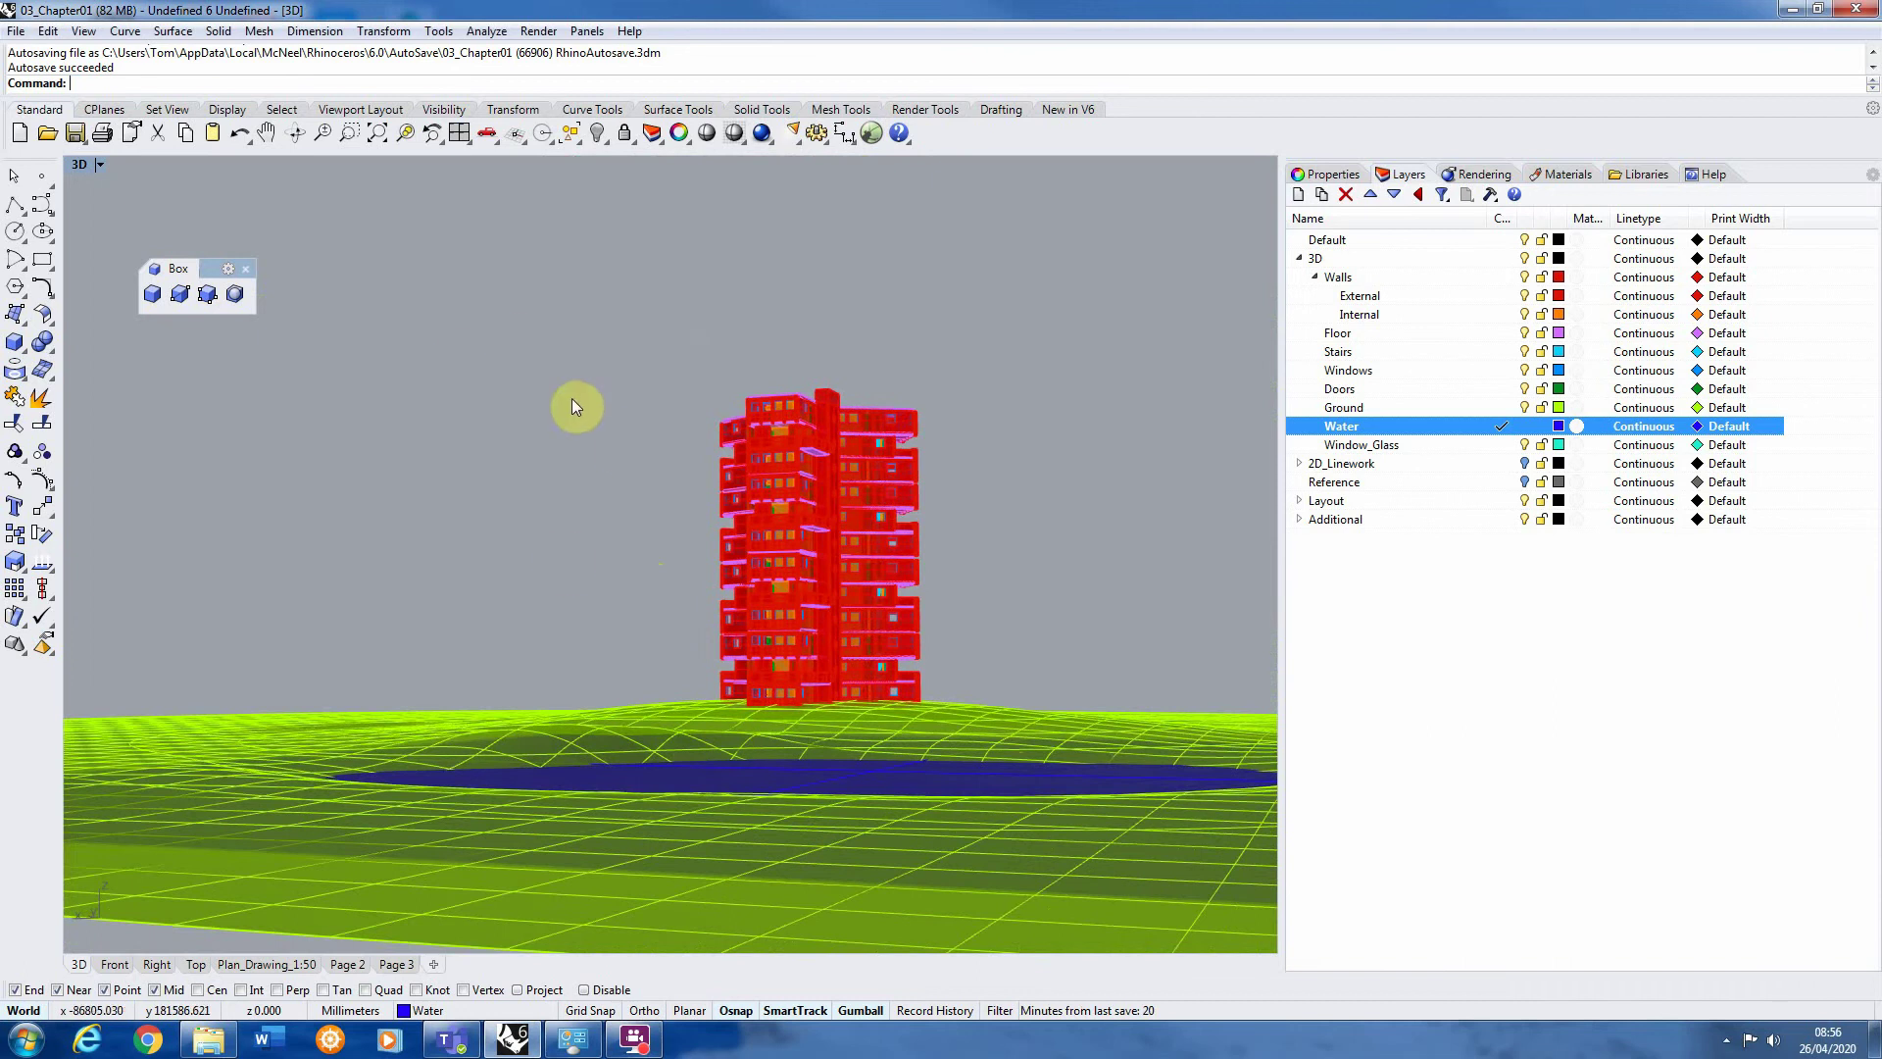
{"action": "right_click_drag", "start_coordinate": [575, 403], "coordinate": [209, 364]}
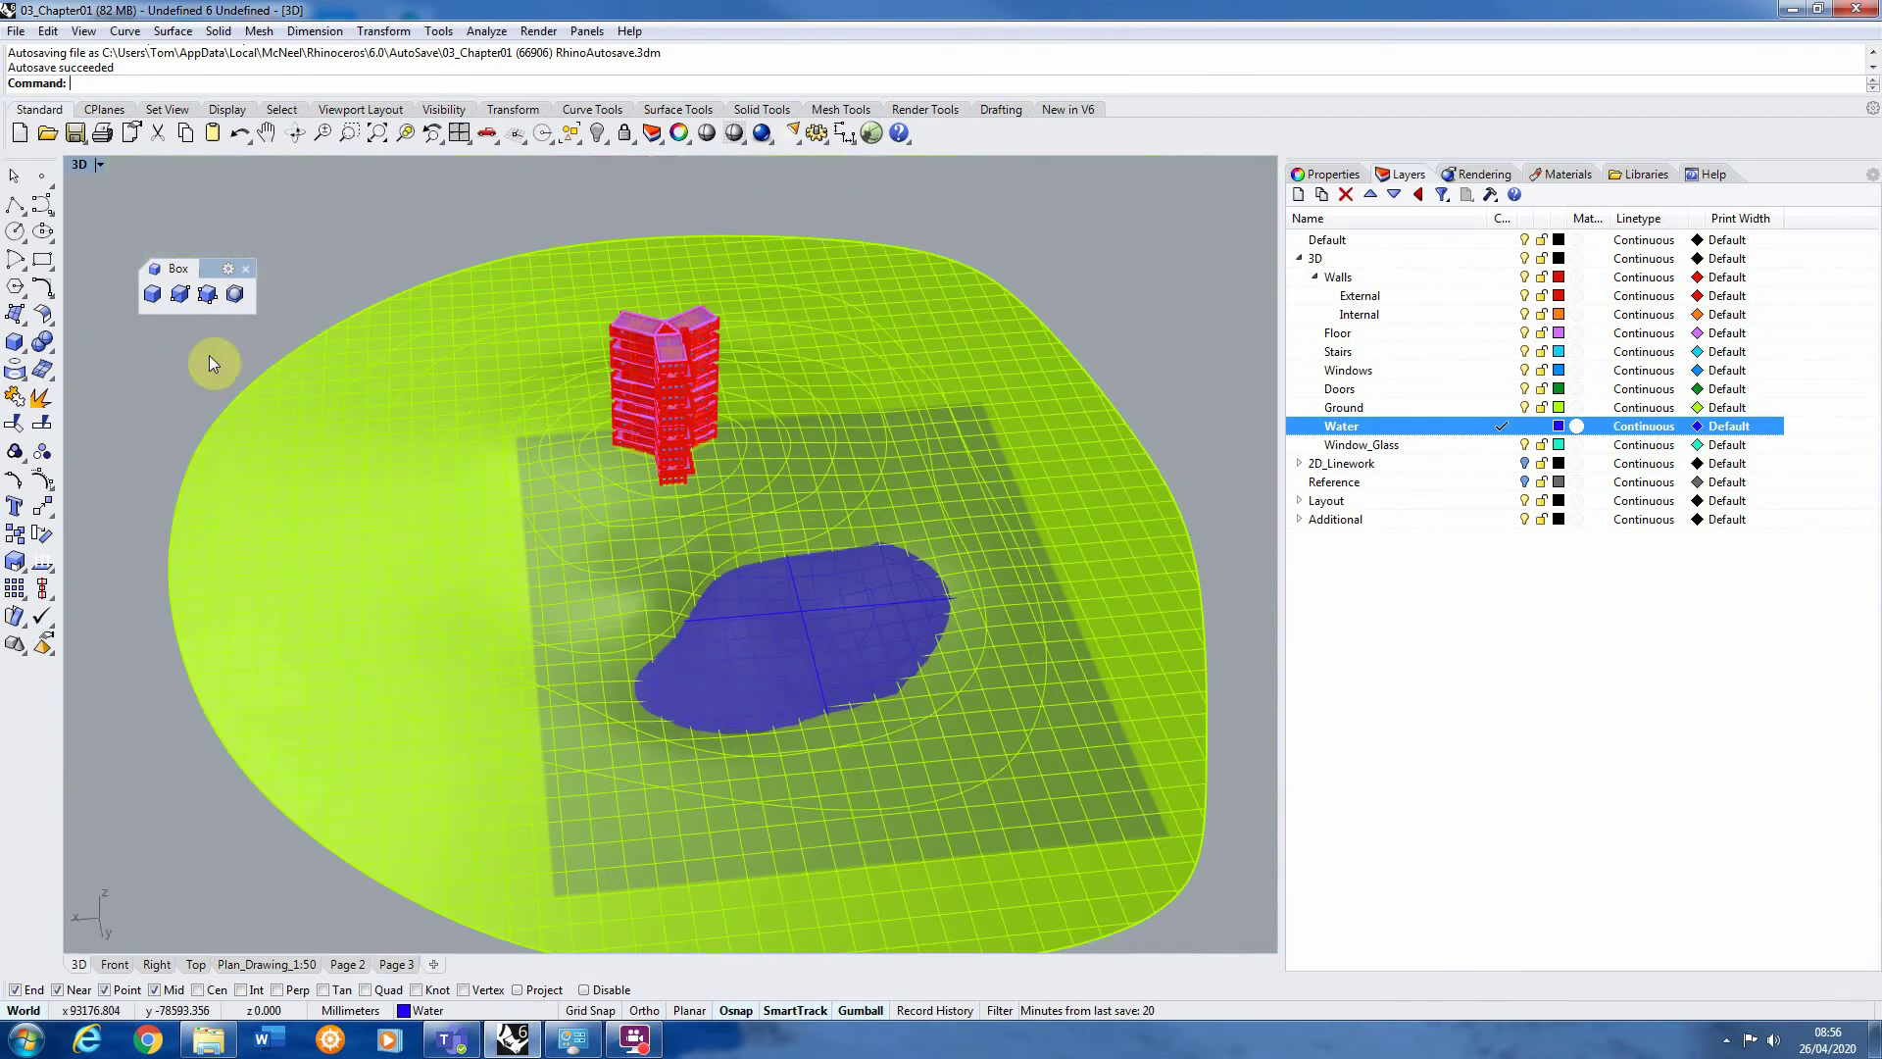
Draw a three-point box about 986 mm by 843 mm at the base and 1700 mm high just outside the terrain's edge
{"action": "left_click", "coordinate": [206, 294]}
{"action": "scroll", "coordinate": [873, 775], "scroll_direction": "up", "scroll_amount": 5}
{"action": "scroll", "coordinate": [752, 681], "scroll_direction": "down", "scroll_amount": 1}
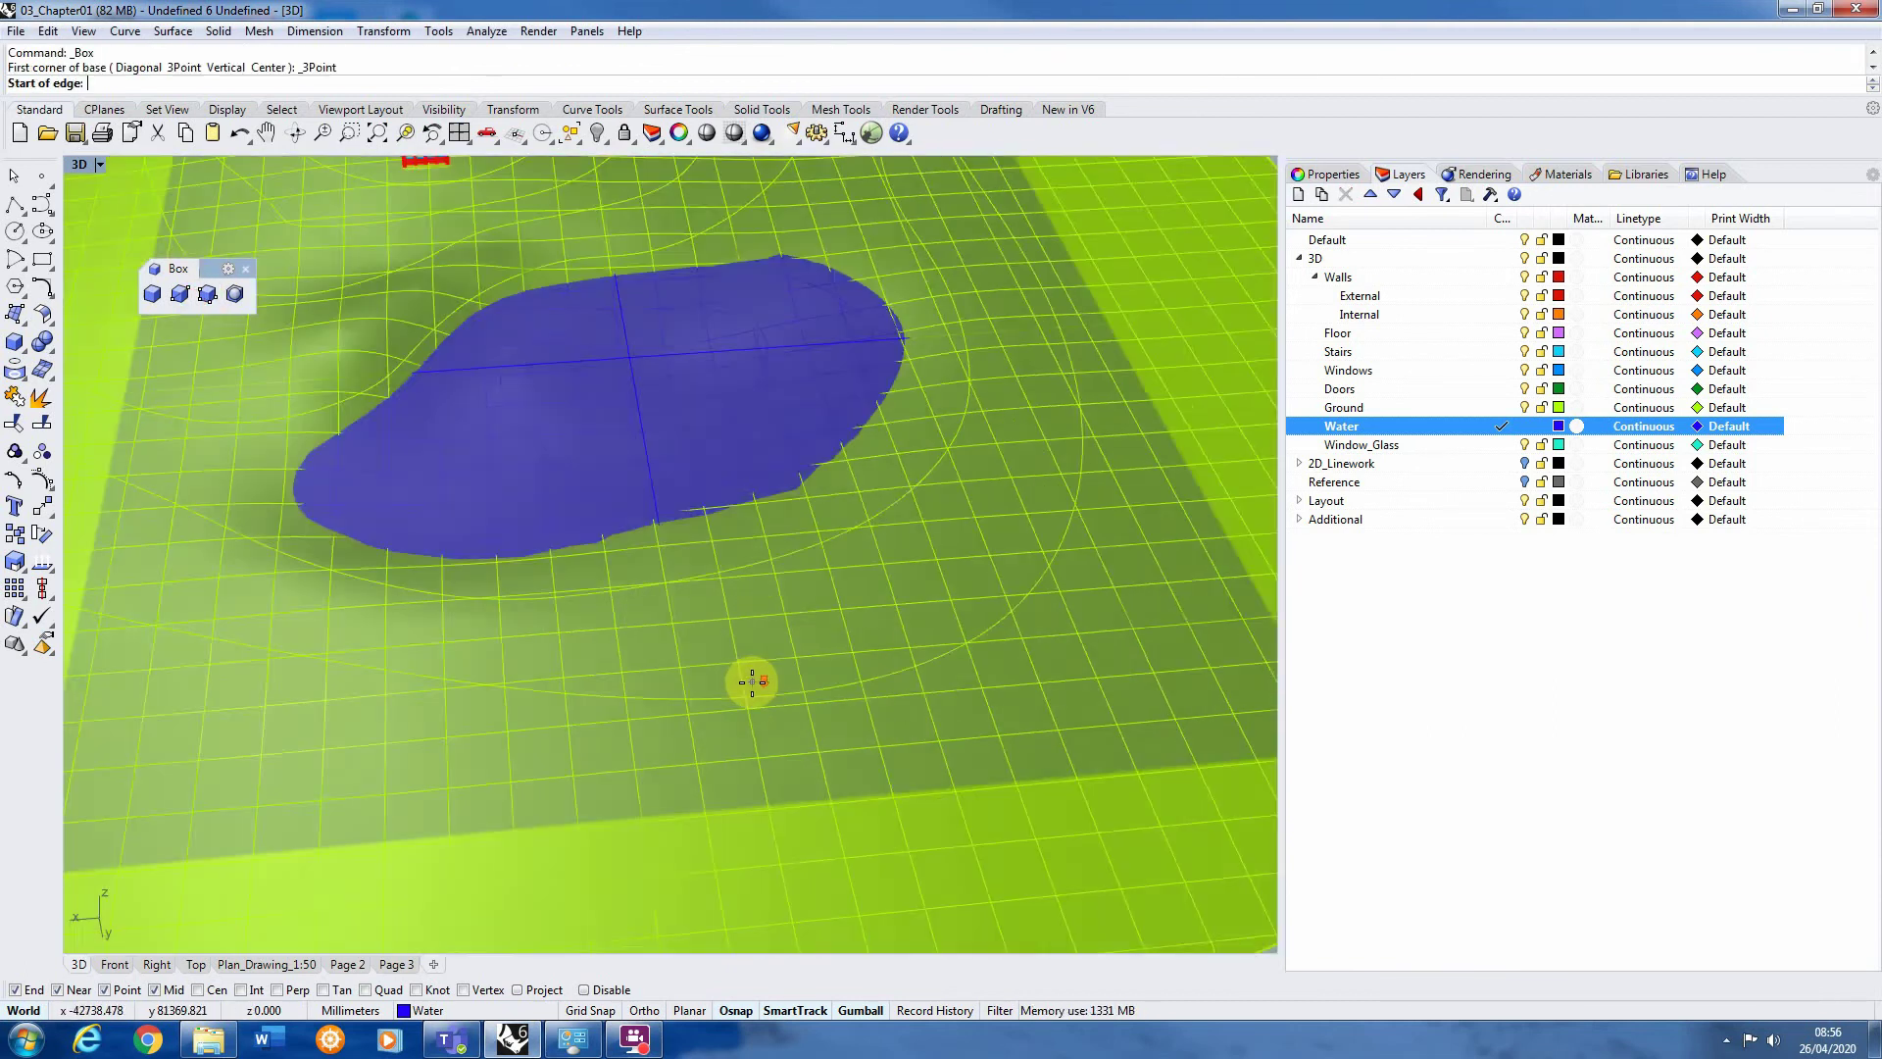
{"action": "scroll", "coordinate": [745, 688], "scroll_direction": "up", "scroll_amount": 5}
{"action": "scroll", "coordinate": [779, 718], "scroll_direction": "down", "scroll_amount": 2}
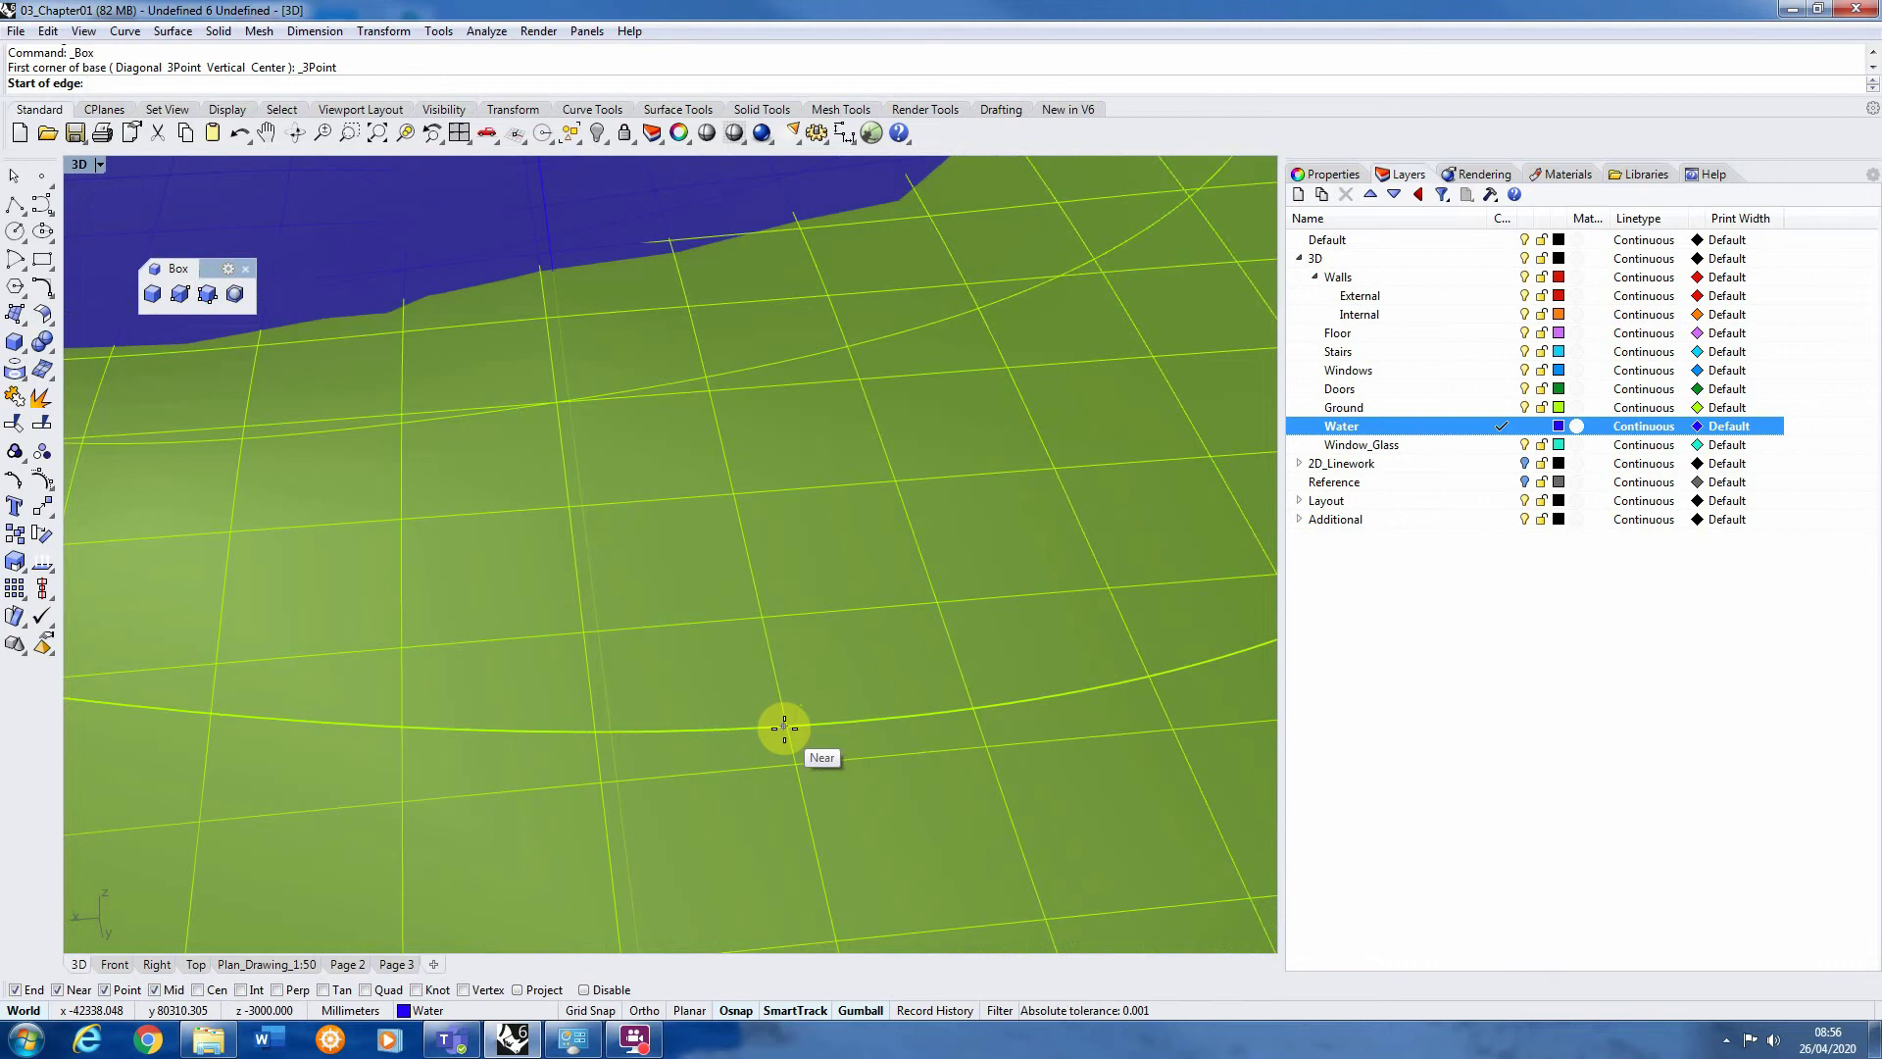
{"action": "scroll", "coordinate": [706, 564], "scroll_direction": "down", "scroll_amount": 5}
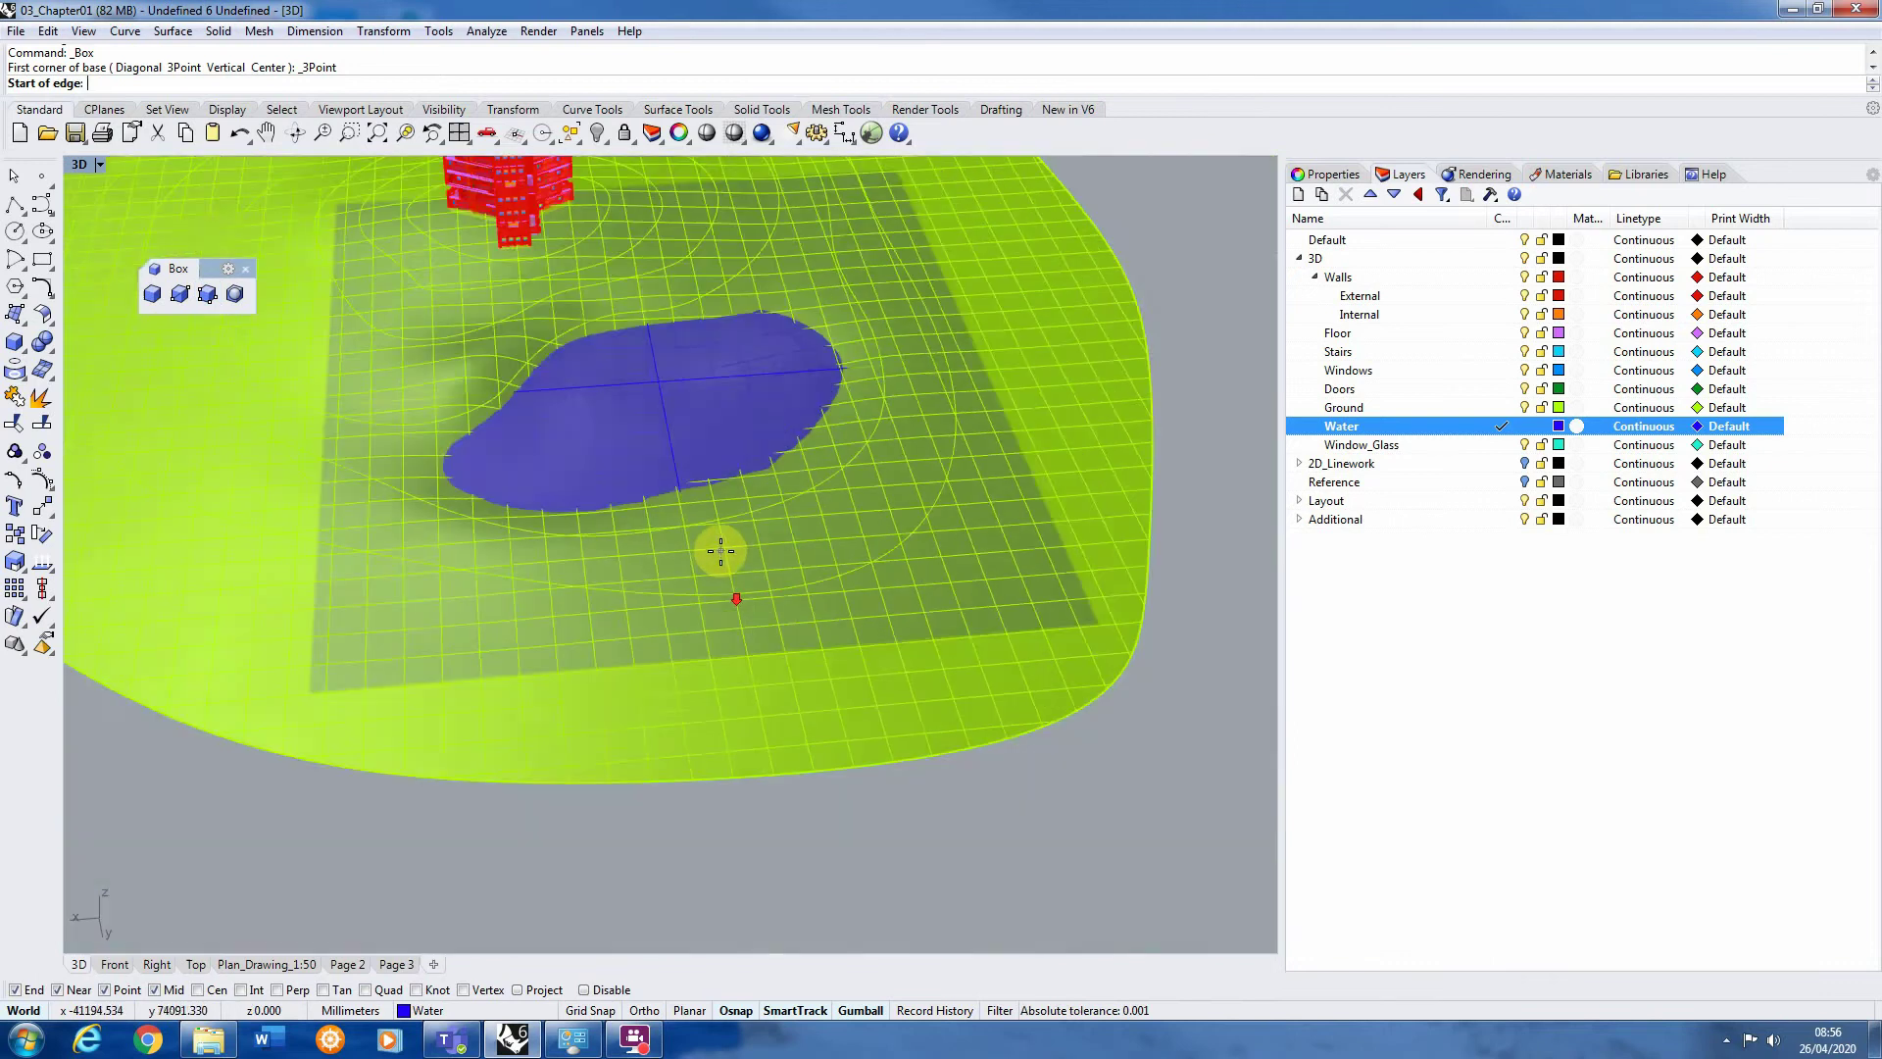
{"action": "scroll", "coordinate": [755, 647], "scroll_direction": "up", "scroll_amount": 2}
{"action": "scroll", "coordinate": [761, 765], "scroll_direction": "down", "scroll_amount": 2}
{"action": "scroll", "coordinate": [745, 794], "scroll_direction": "up", "scroll_amount": 3}
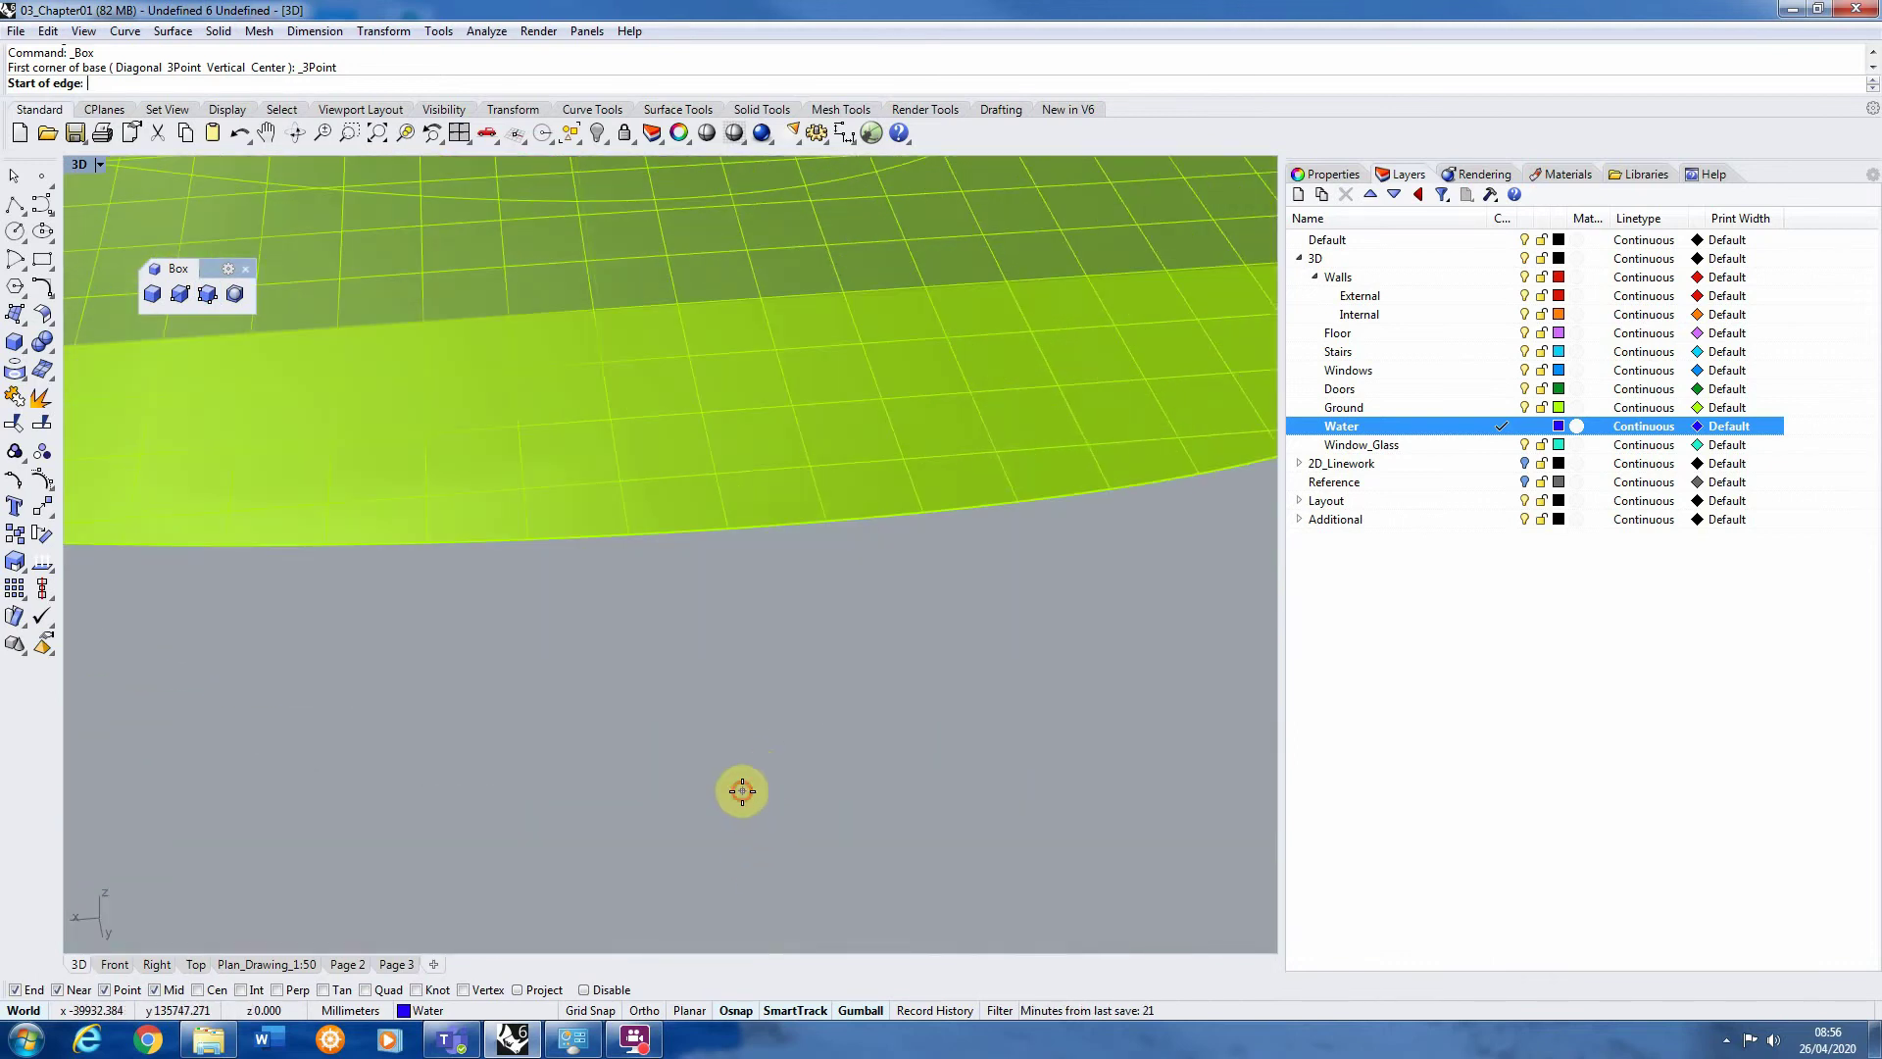
{"action": "left_click", "coordinate": [758, 782]}
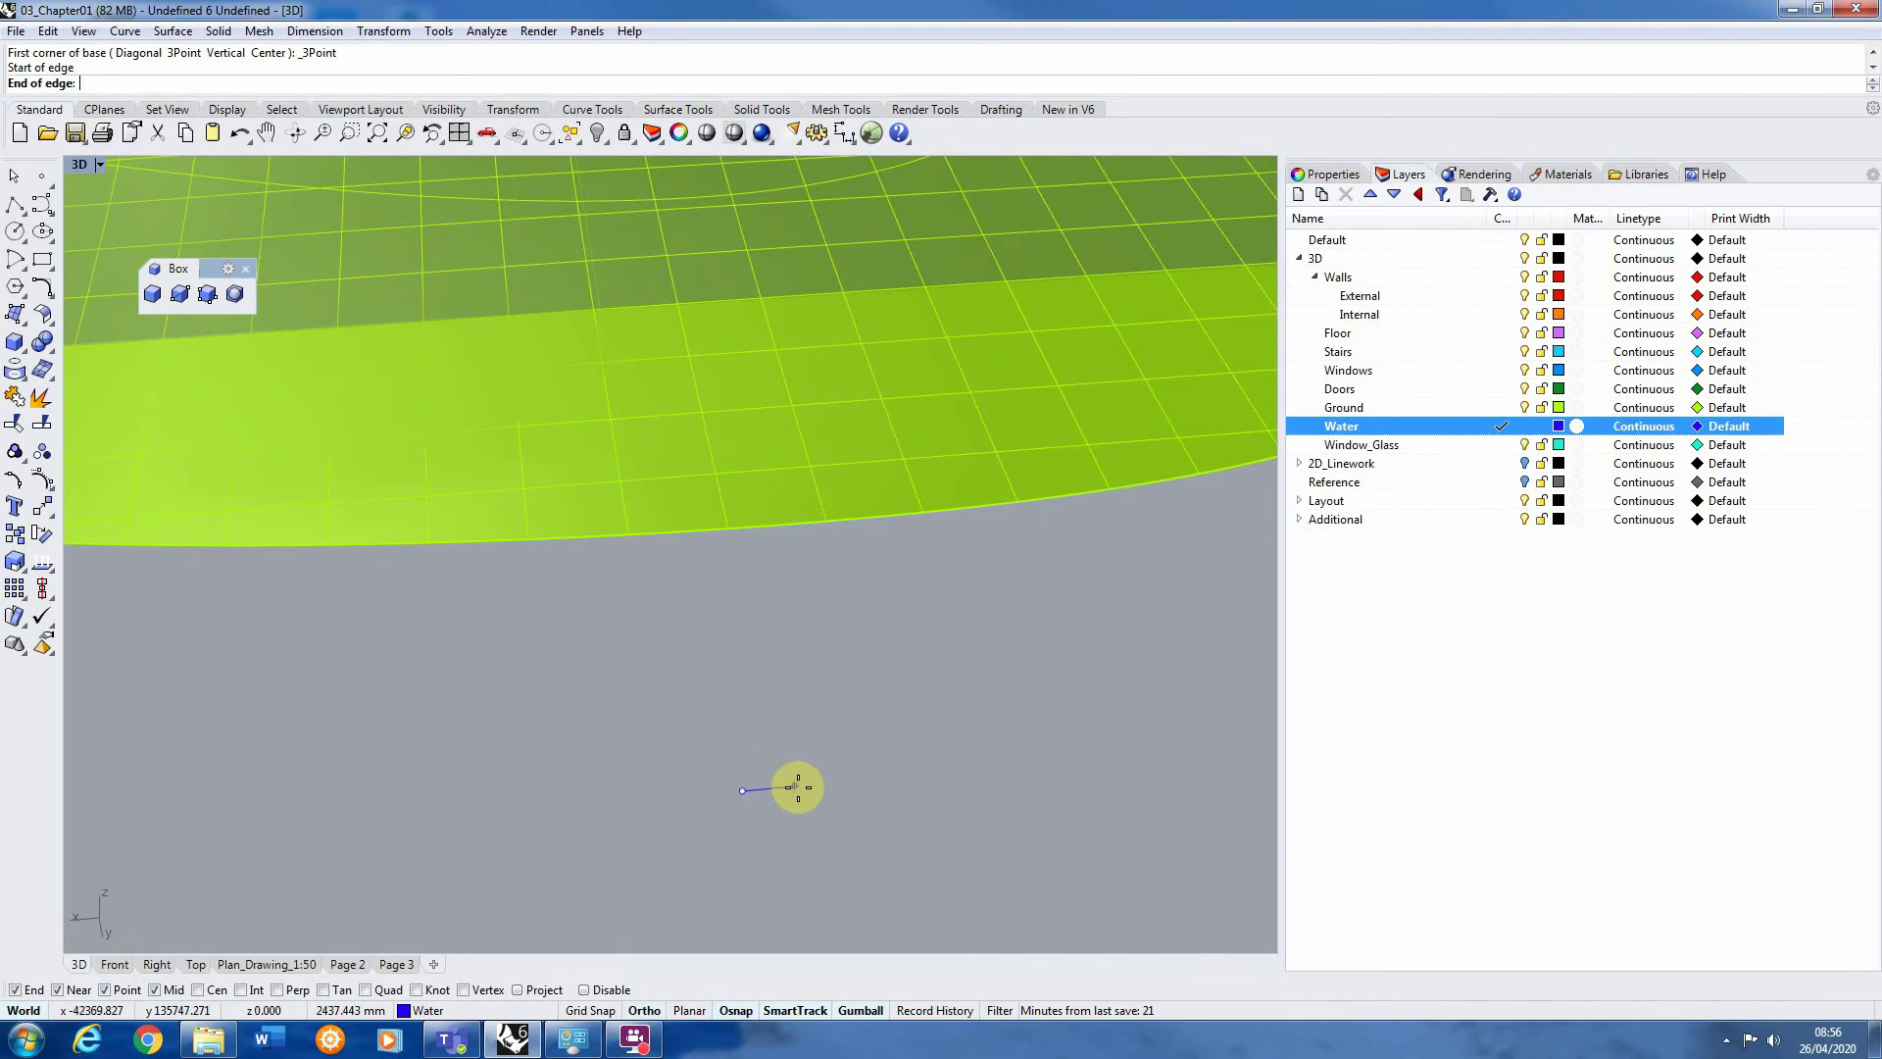
{"action": "left_click", "coordinate": [765, 778]}
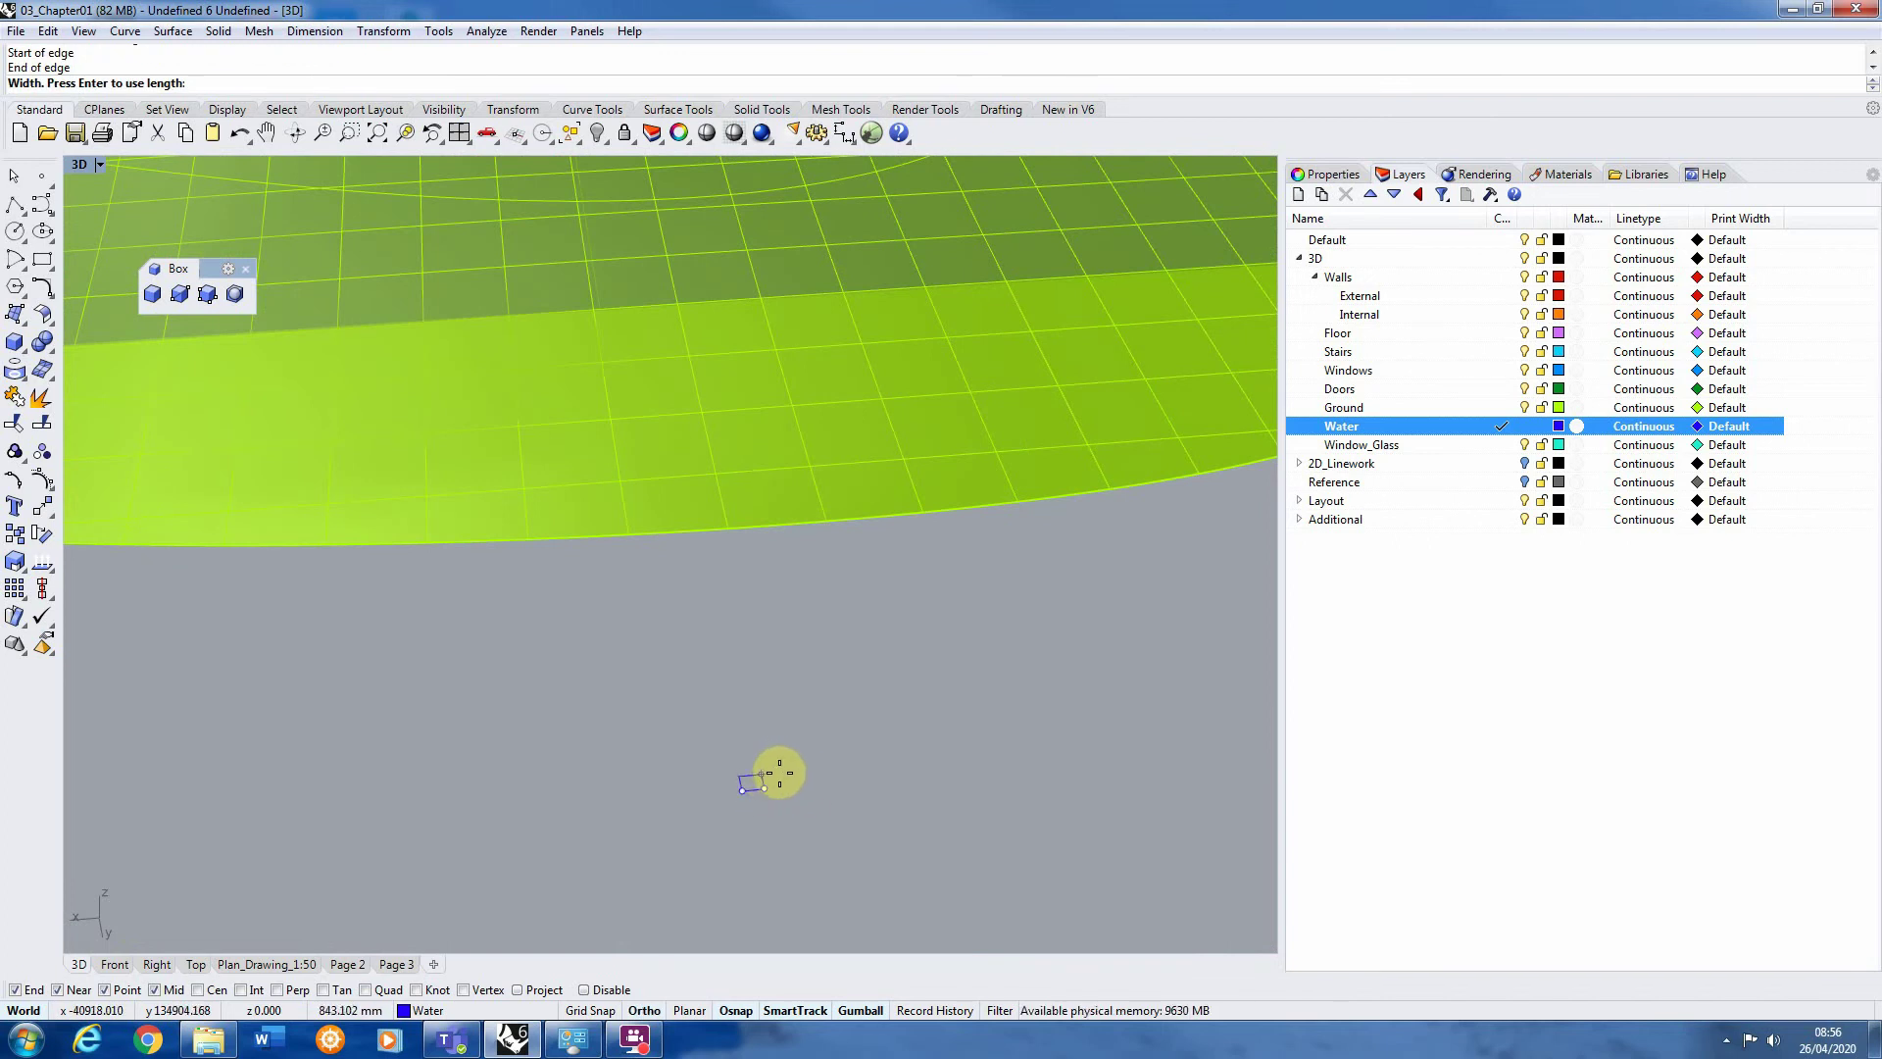
{"action": "left_click", "coordinate": [780, 774]}
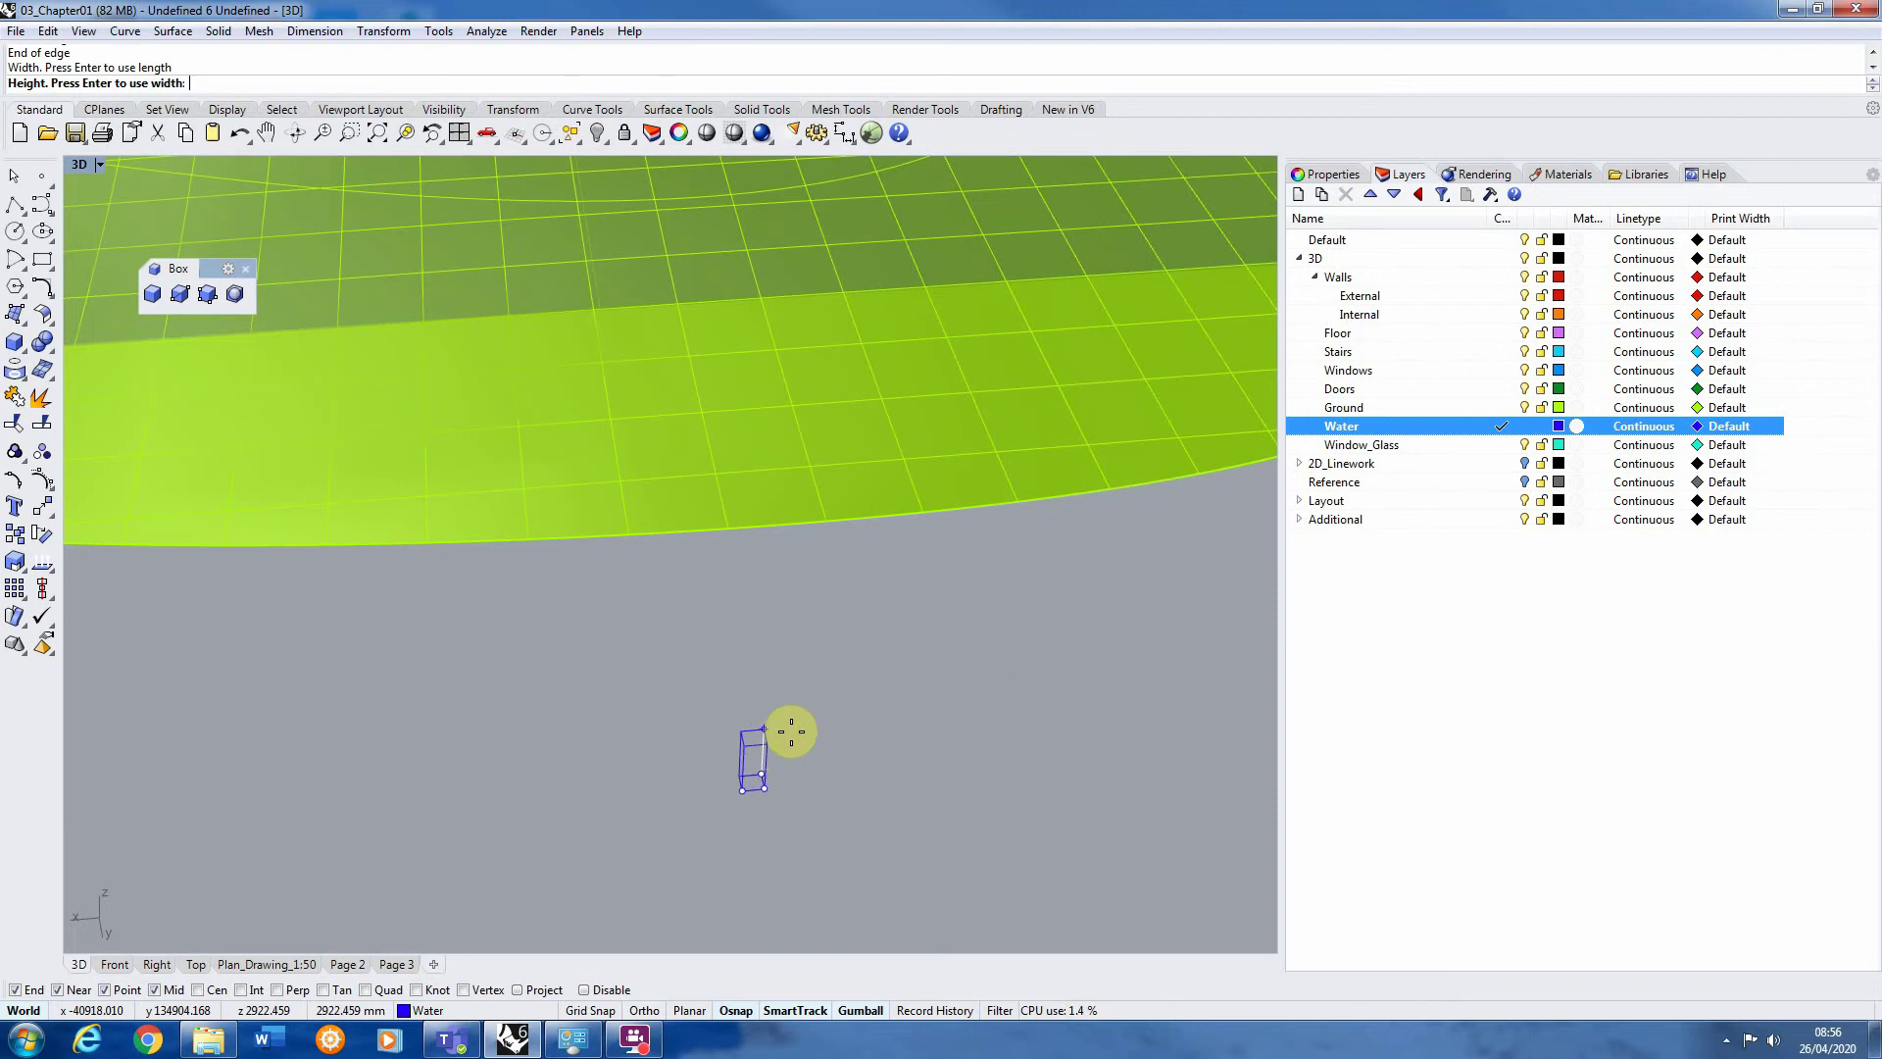
{"action": "type", "text": "1700"}
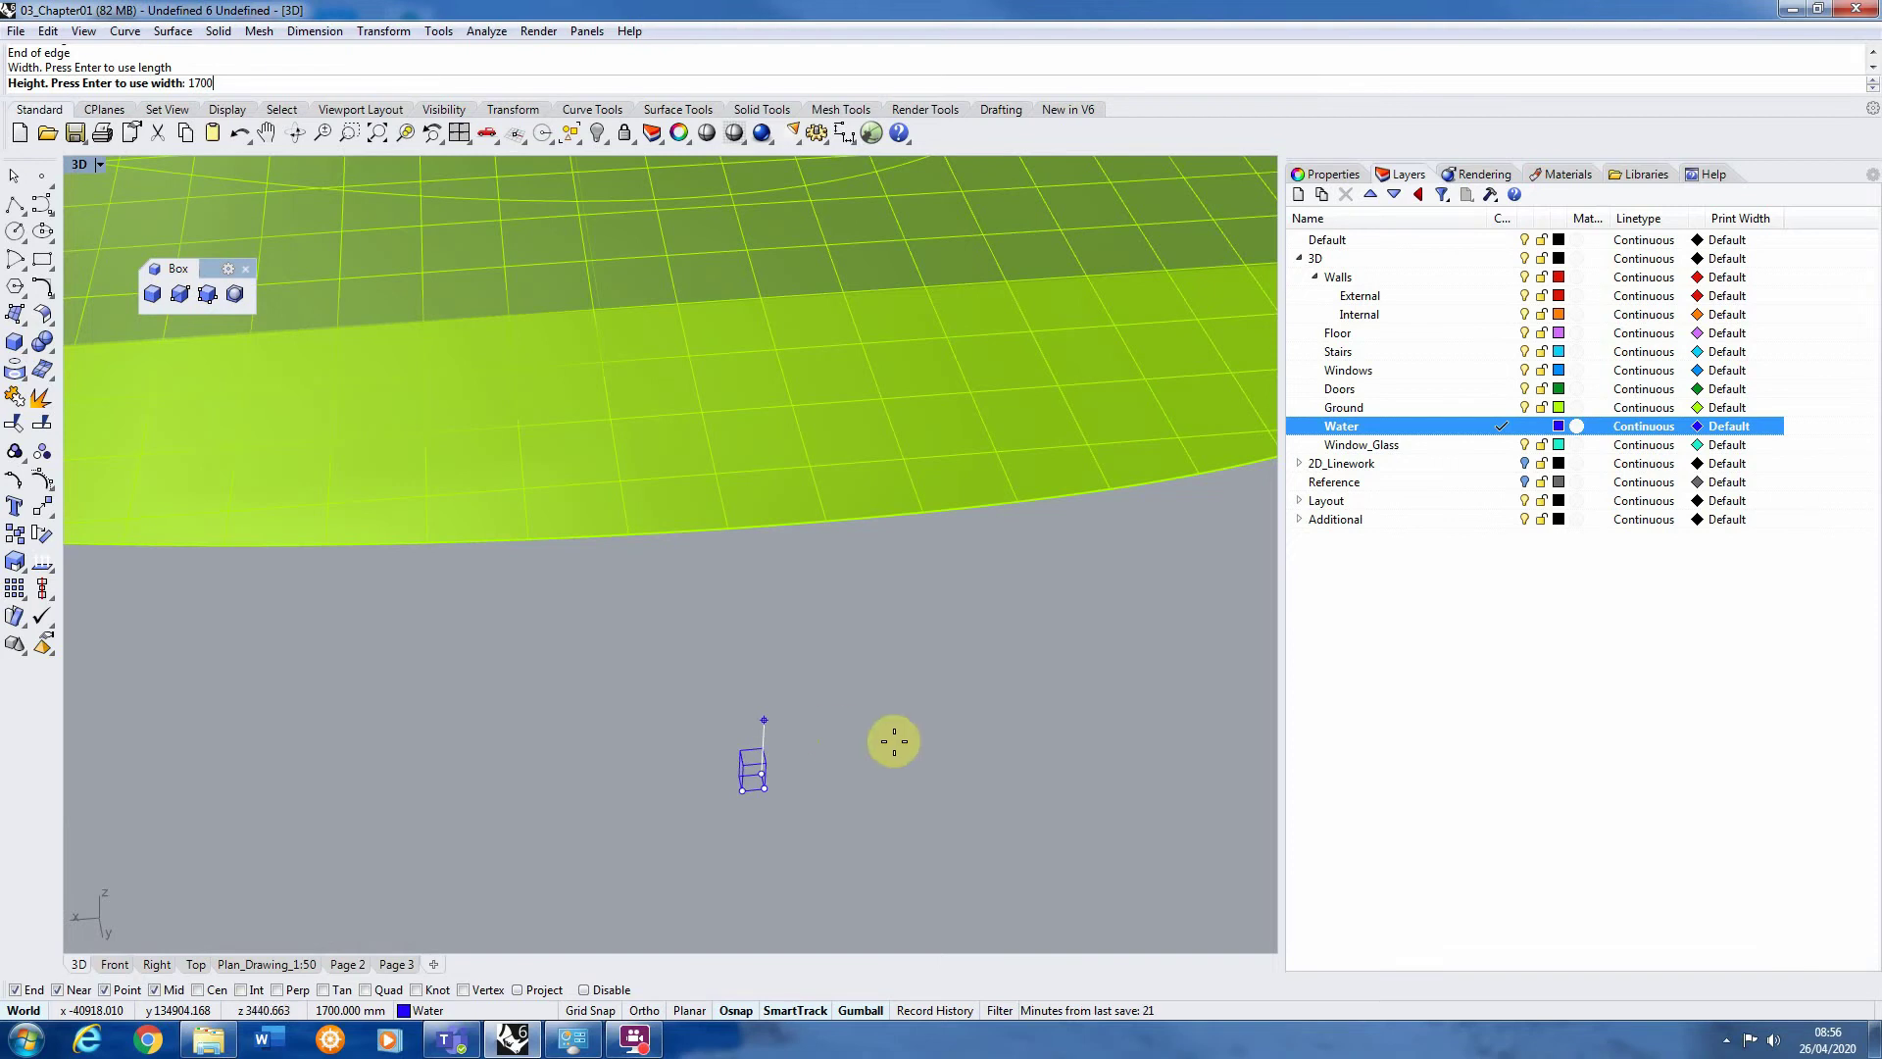
{"action": "key", "text": "Return"}
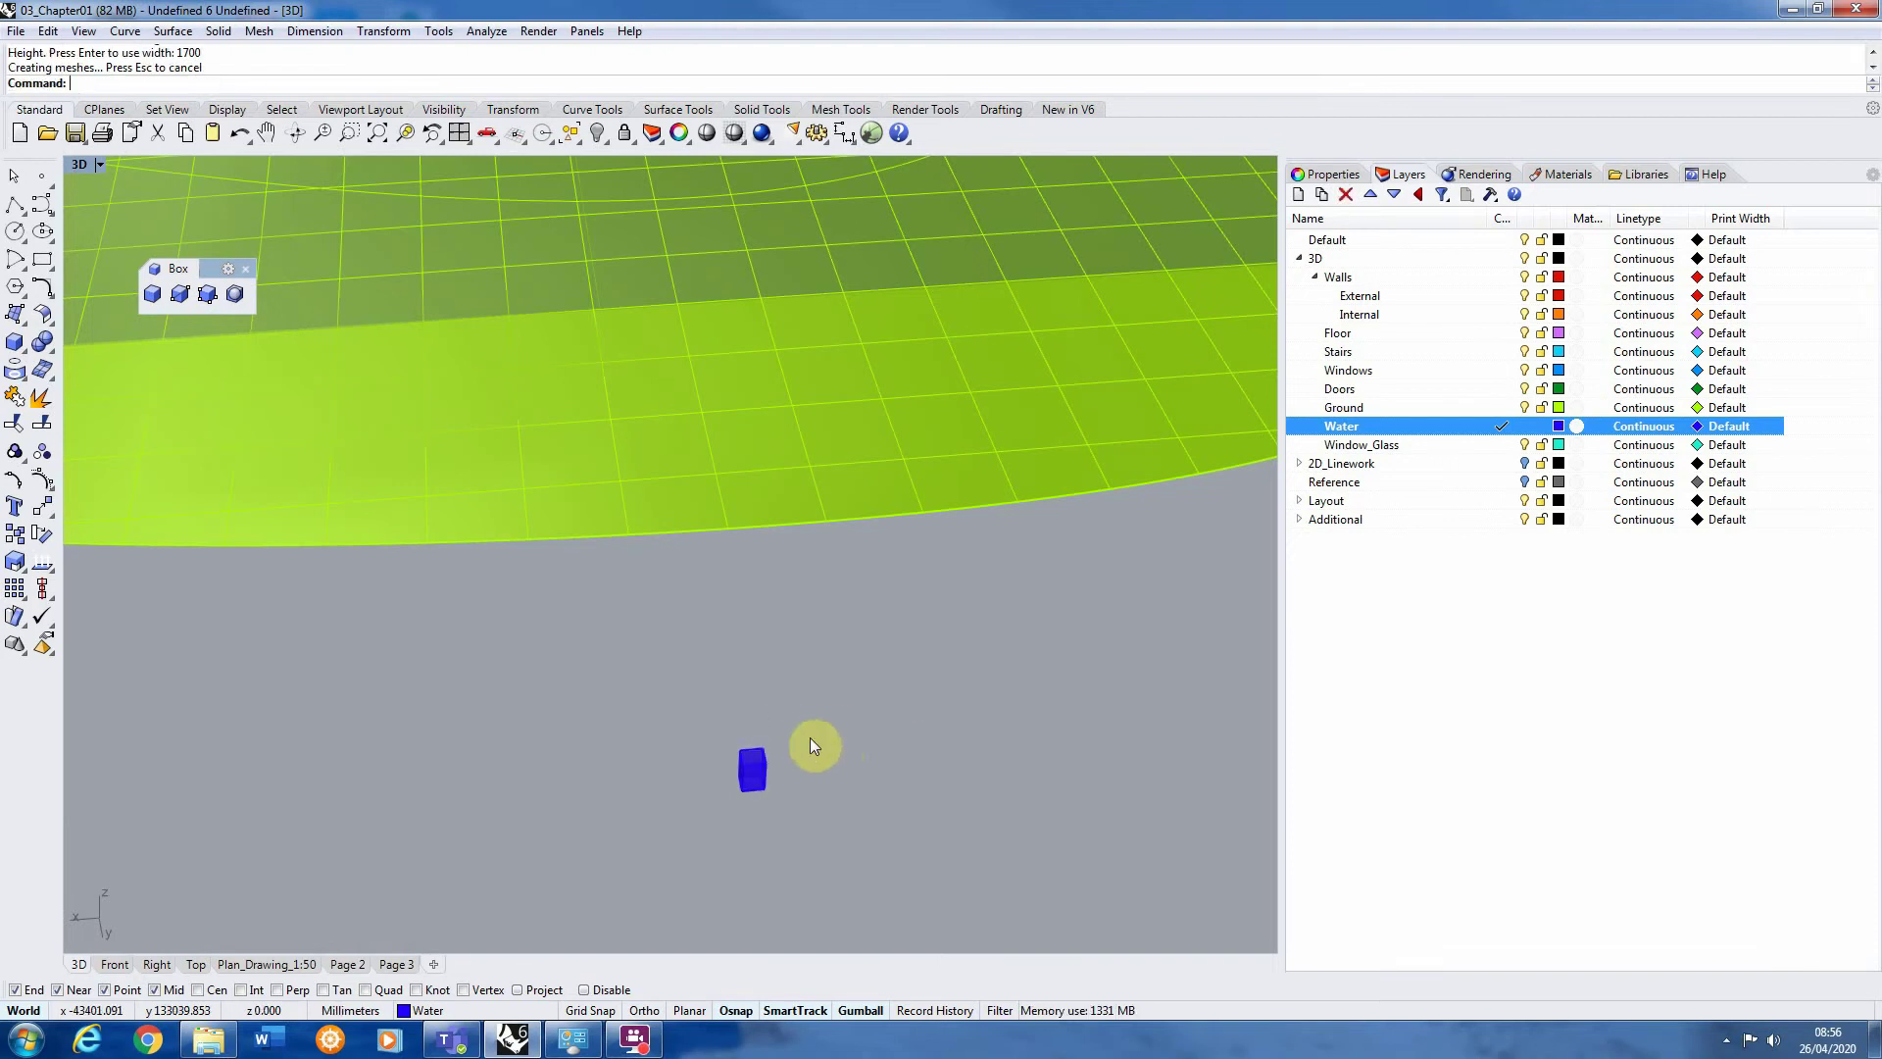
Move the 1700 mm high box from its base corner onto the terrain in front of the water
{"action": "left_click", "coordinate": [755, 770]}
{"action": "left_click", "coordinate": [14, 564]}
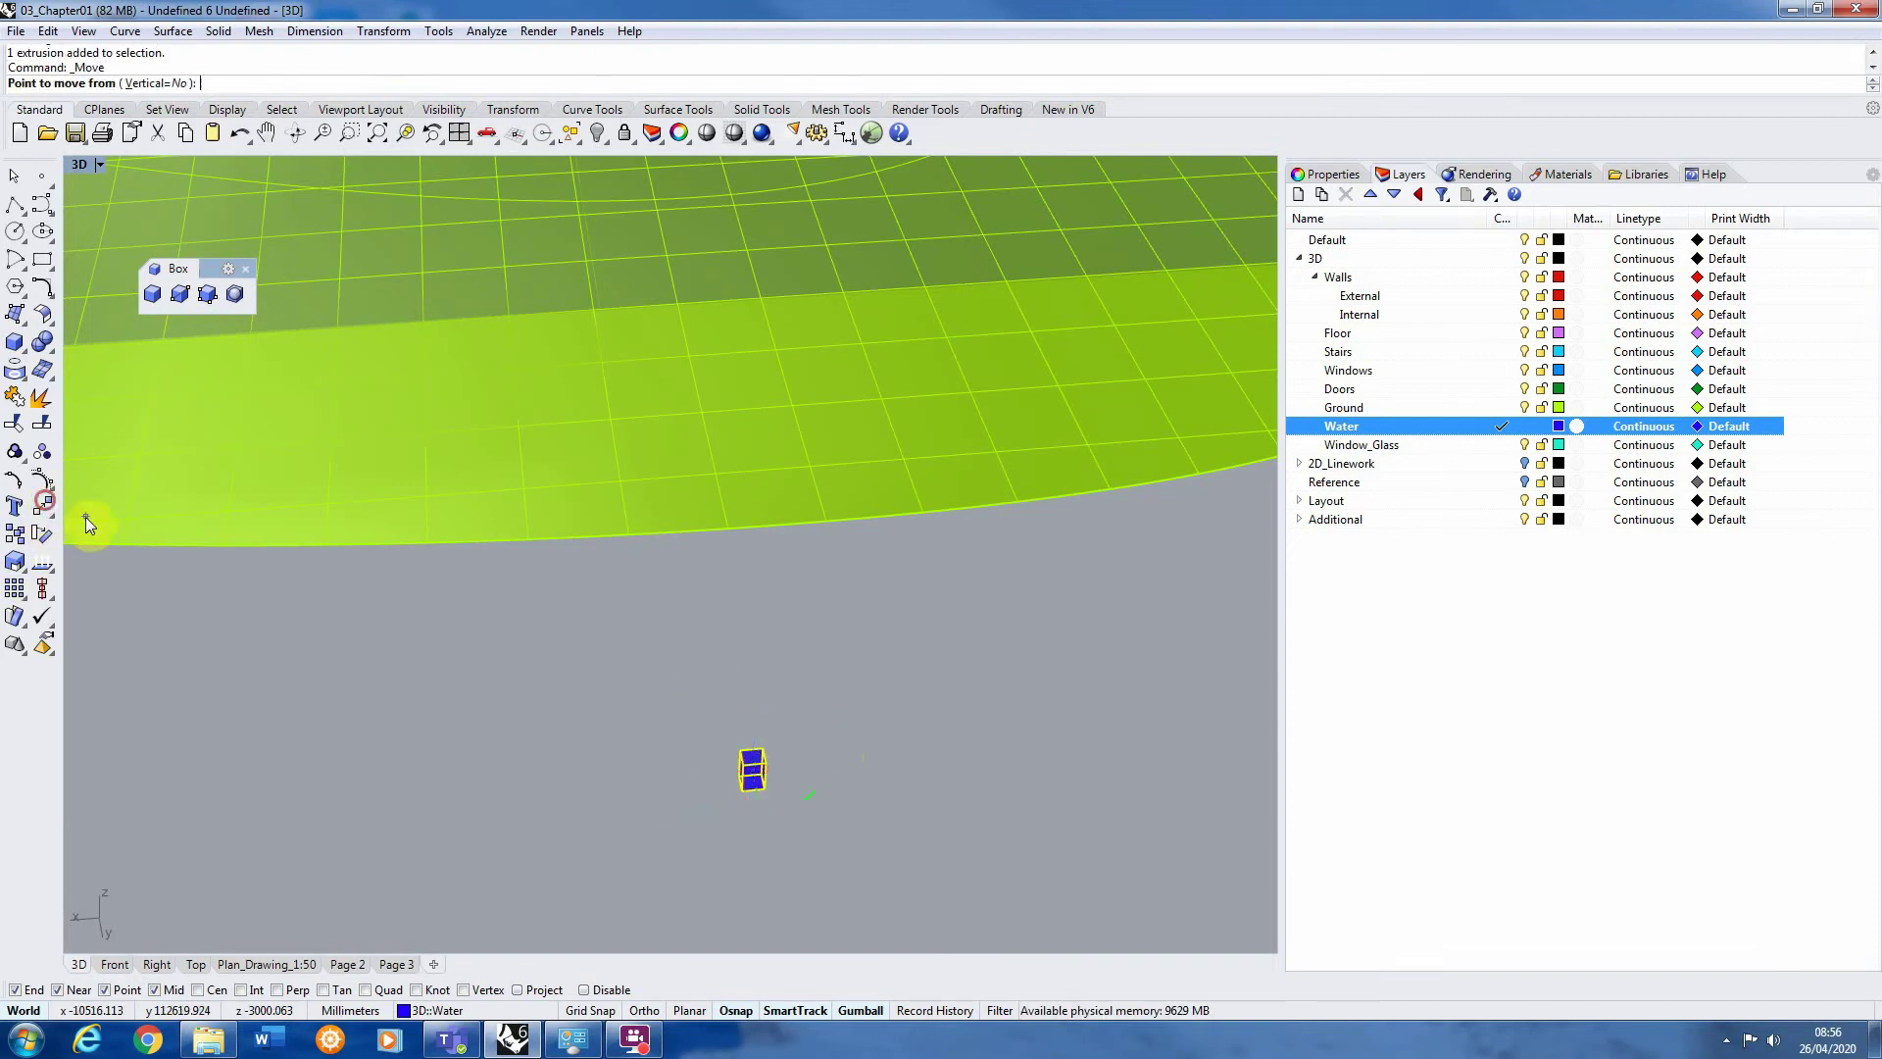
{"action": "left_click", "coordinate": [748, 796]}
{"action": "right_click_drag", "start_coordinate": [782, 632], "coordinate": [740, 792], "text": "shift"}
{"action": "scroll", "coordinate": [853, 597], "scroll_direction": "up", "scroll_amount": 4}
{"action": "scroll", "coordinate": [823, 599], "scroll_direction": "down", "scroll_amount": 4}
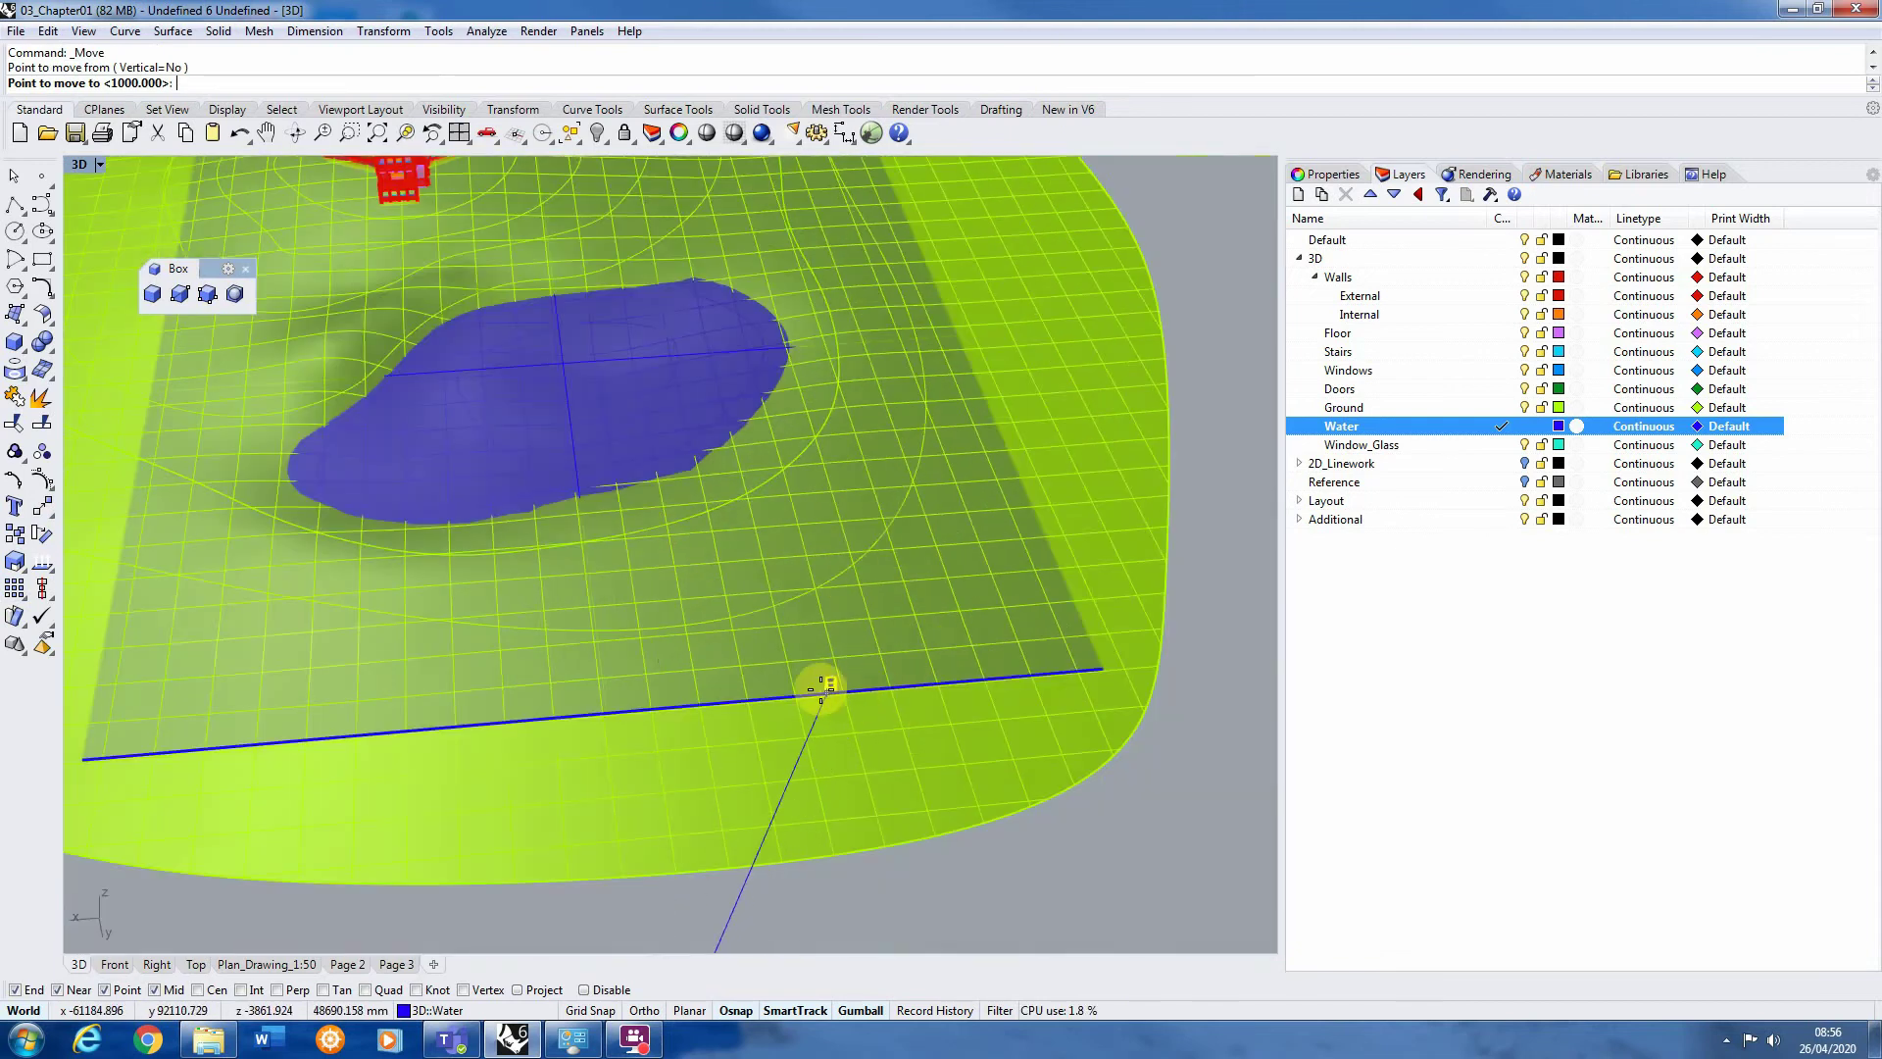
{"action": "left_click", "coordinate": [737, 615]}
{"action": "scroll", "coordinate": [1014, 666], "scroll_direction": "down", "scroll_amount": 5}
{"action": "scroll", "coordinate": [632, 567], "scroll_direction": "up", "scroll_amount": 8}
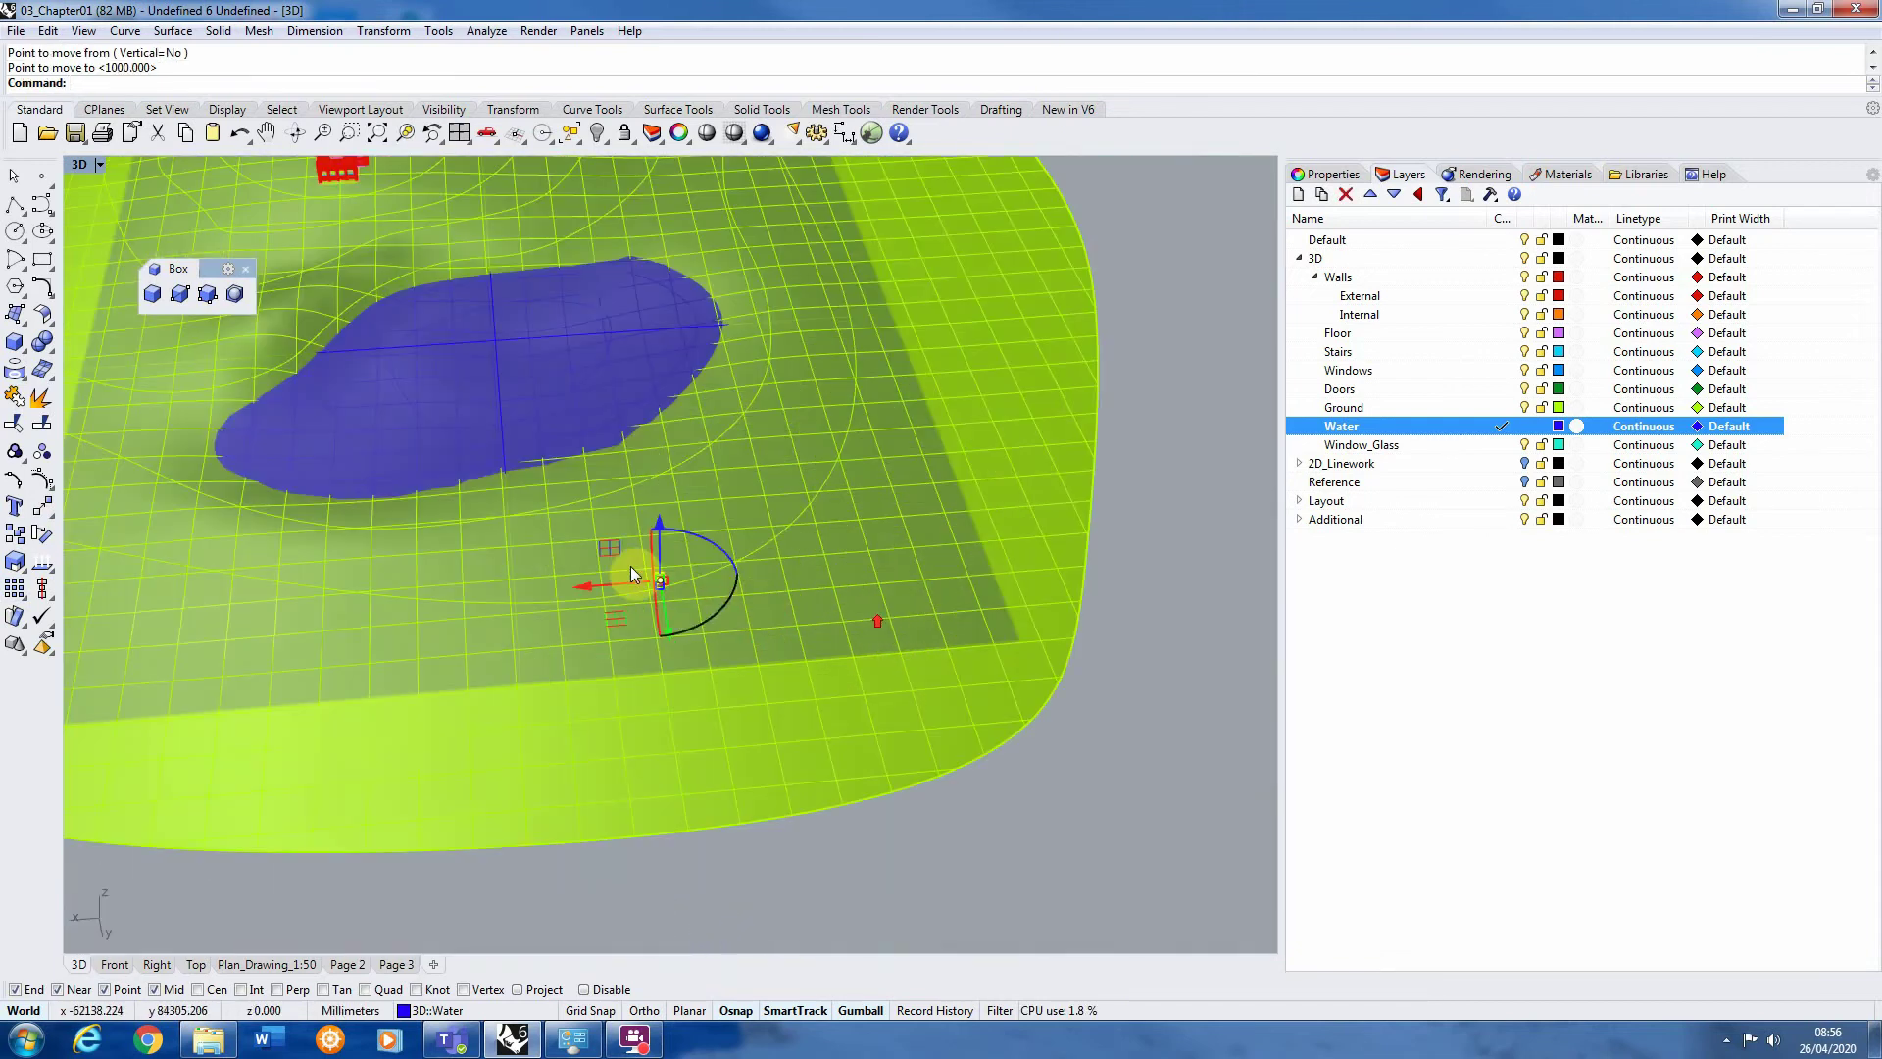
{"action": "scroll", "coordinate": [838, 720], "scroll_direction": "down", "scroll_amount": 8}
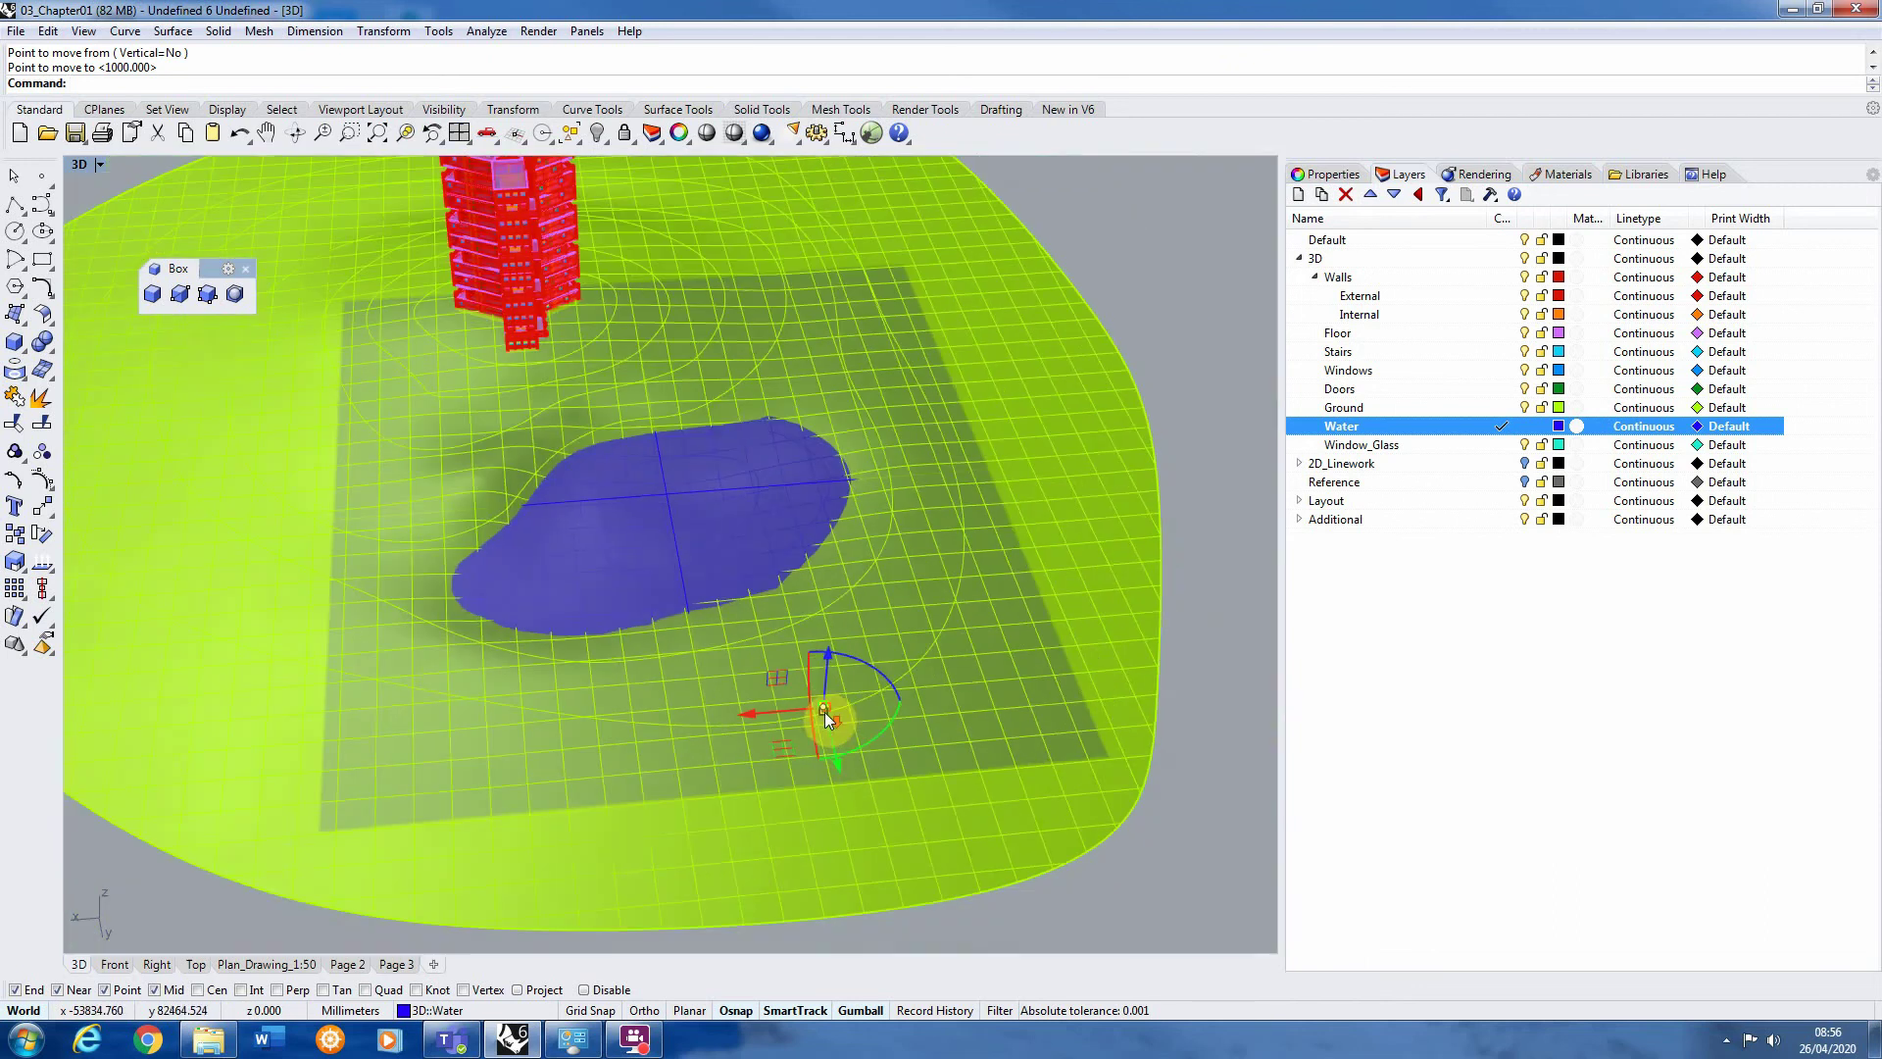
Inspect the 1700 mm high box on the terrain from eye level and above, and clear the selection
{"action": "right_click_drag", "start_coordinate": [1134, 723], "coordinate": [1033, 597]}
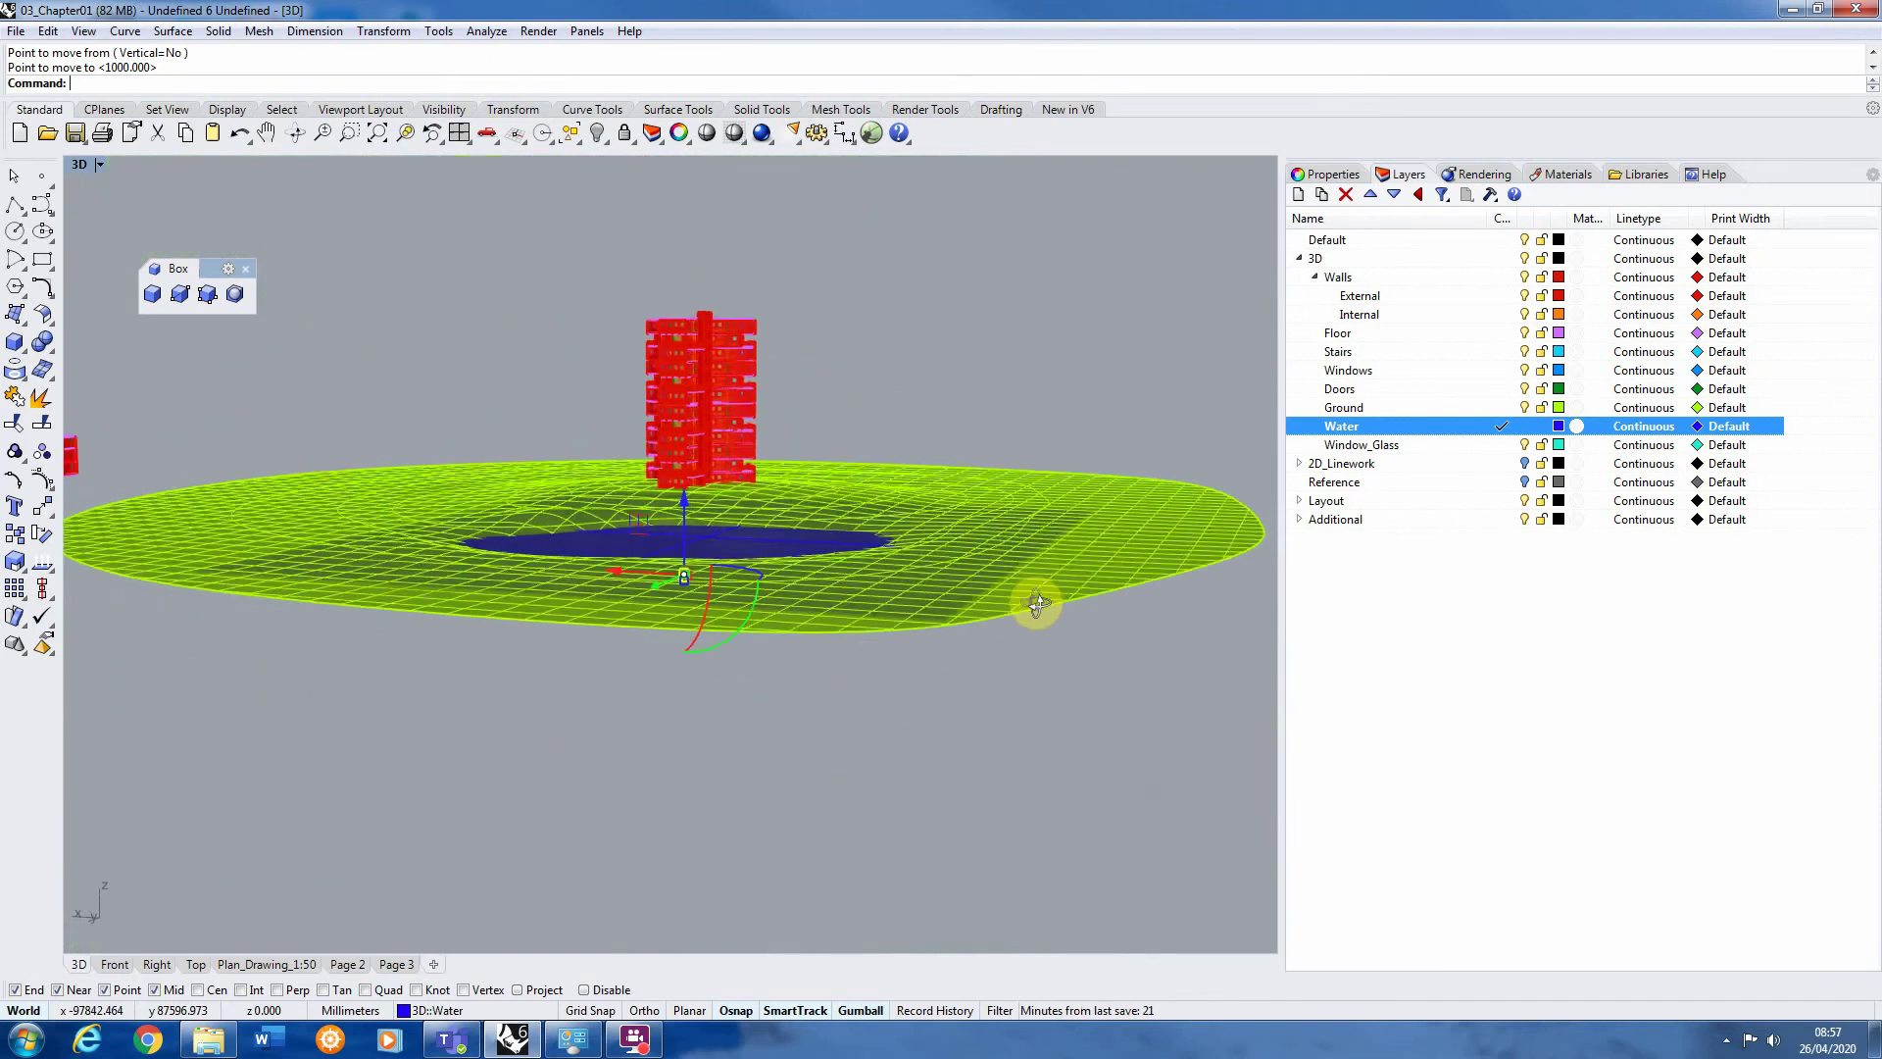
{"action": "scroll", "coordinate": [647, 559], "scroll_direction": "up", "scroll_amount": 6}
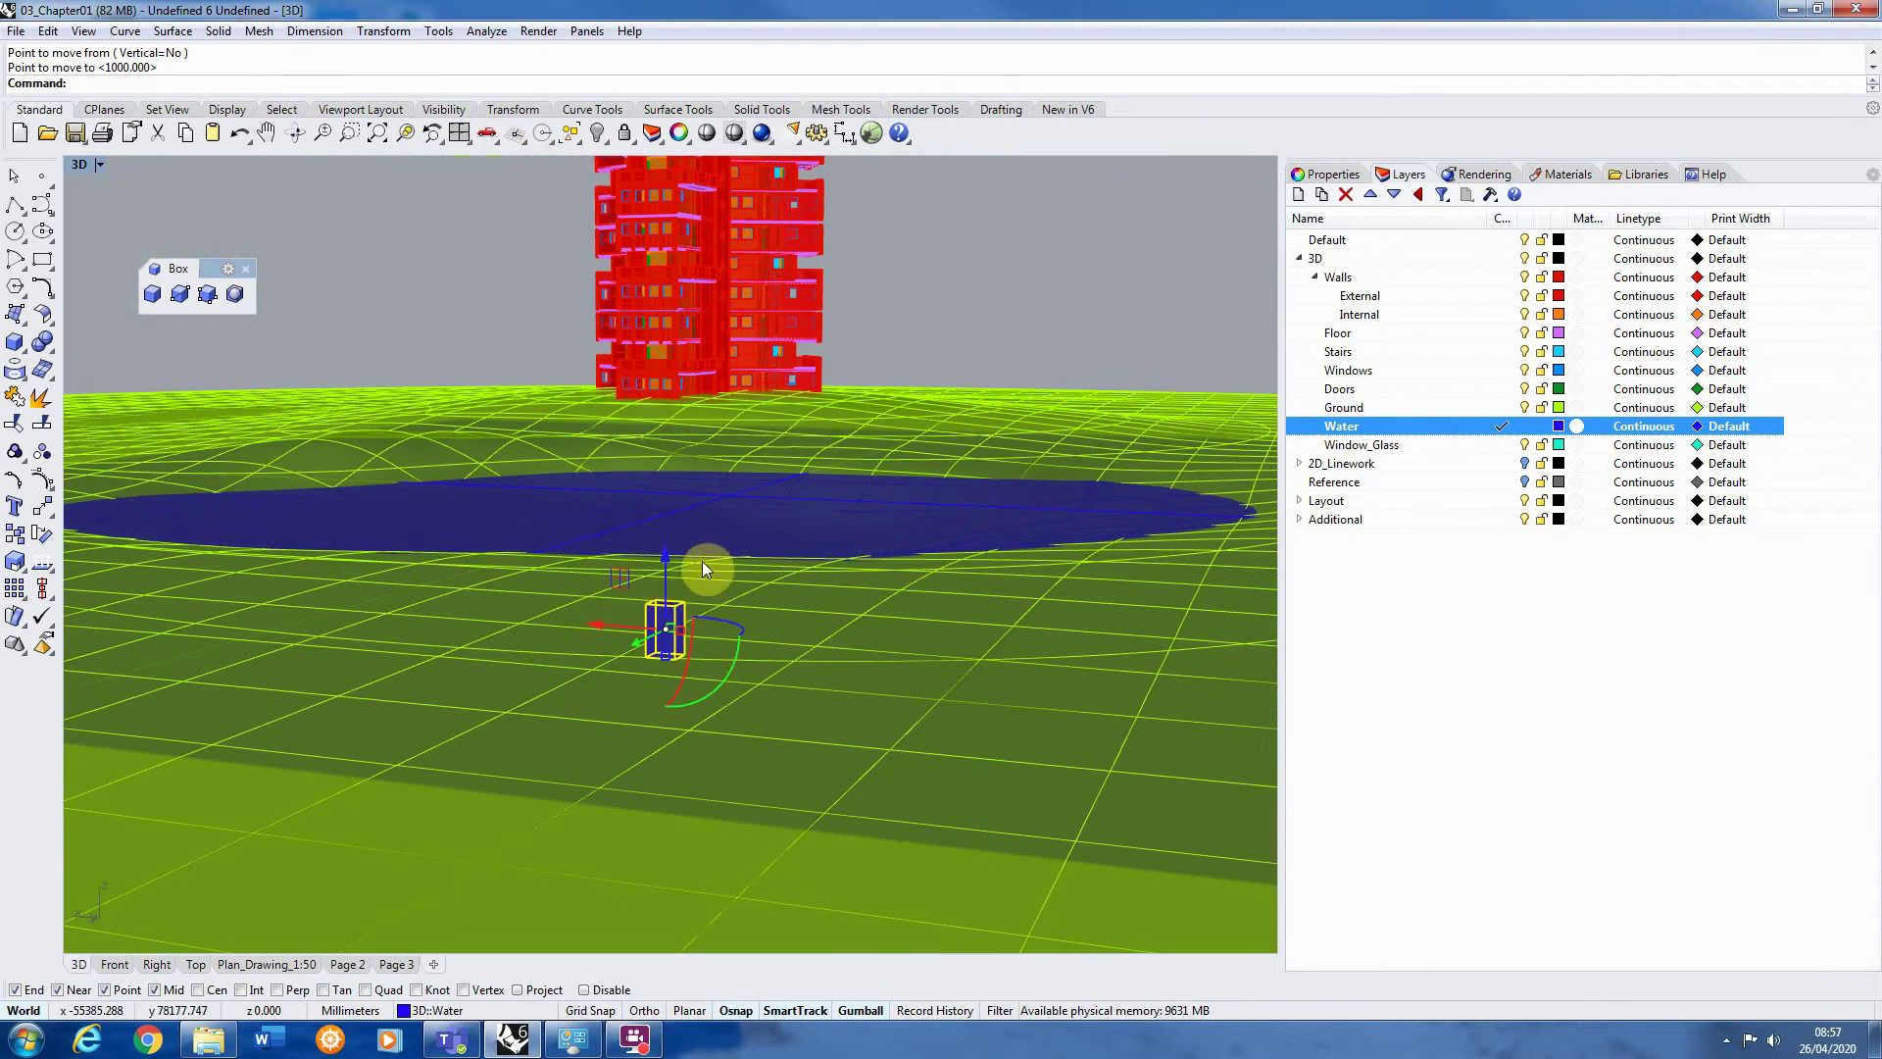
{"action": "scroll", "coordinate": [702, 565], "scroll_direction": "up", "scroll_amount": 3}
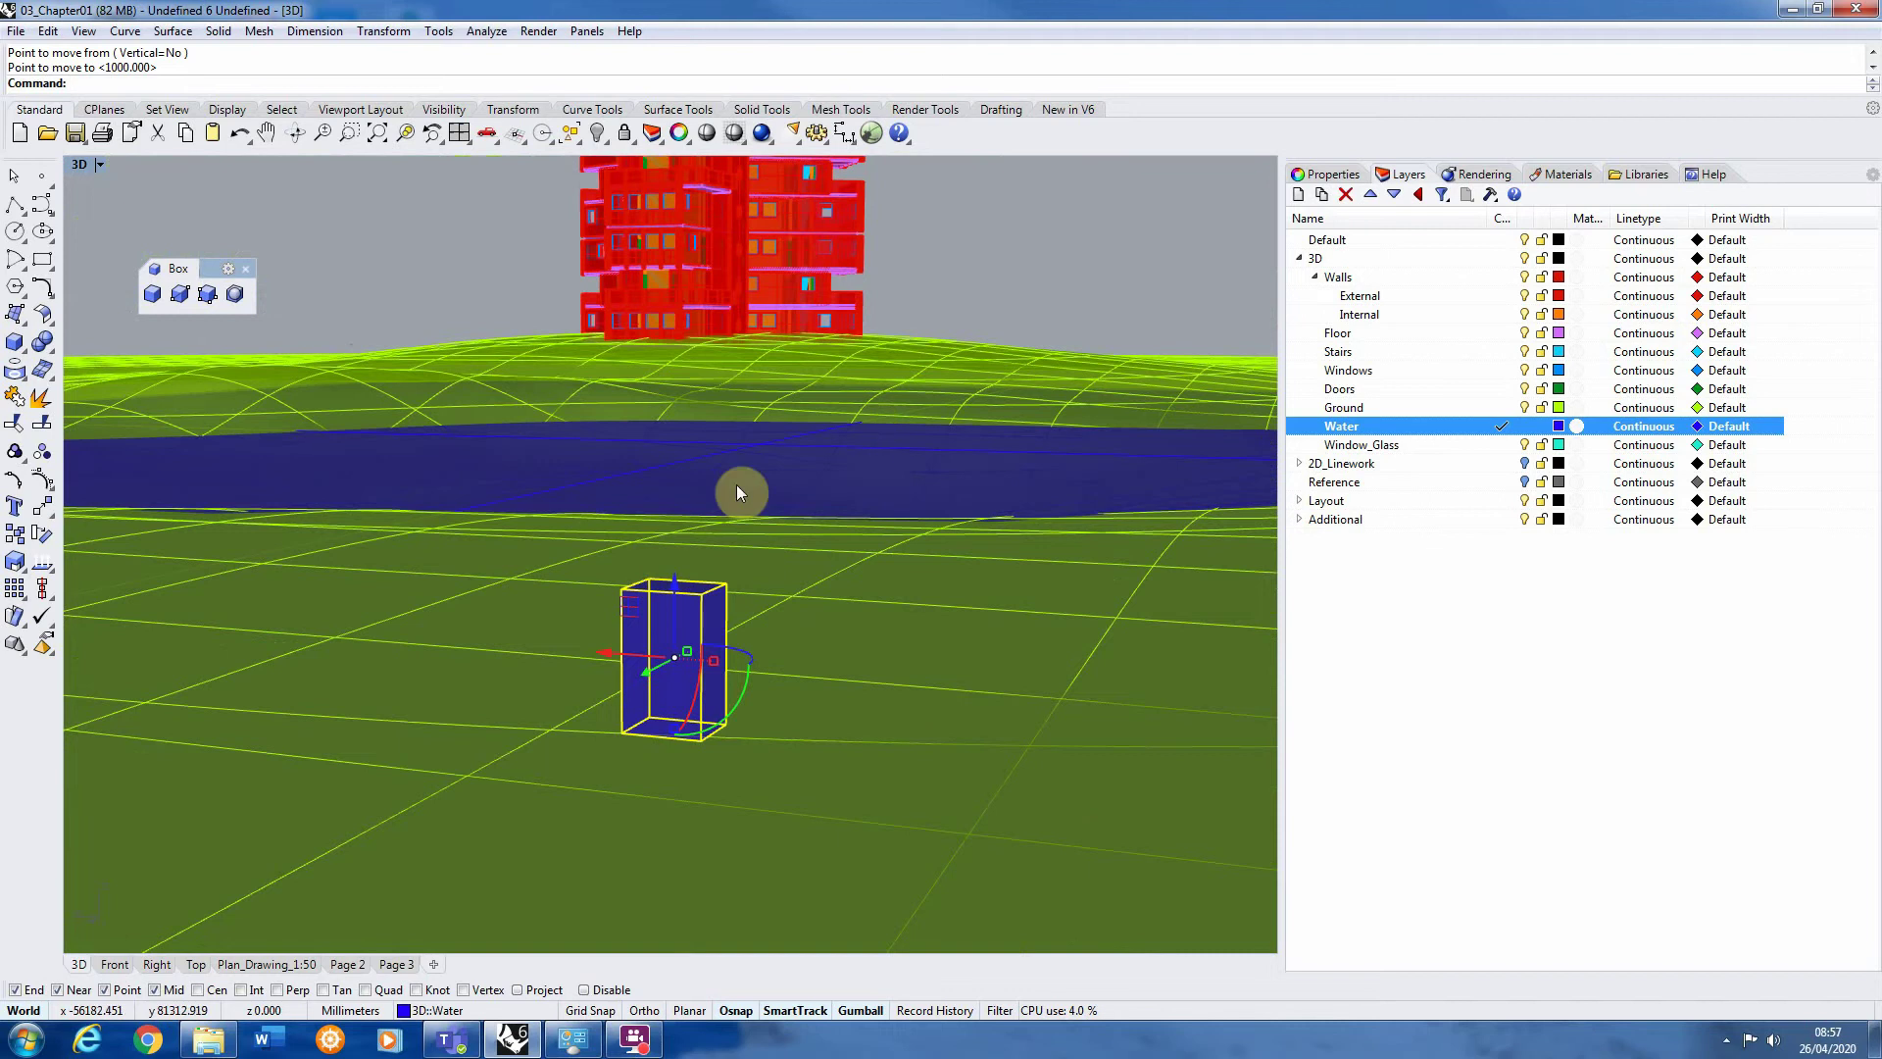
{"action": "right_click_drag", "start_coordinate": [663, 364], "coordinate": [615, 613]}
{"action": "scroll", "coordinate": [615, 614], "scroll_direction": "down", "scroll_amount": 8}
{"action": "scroll", "coordinate": [670, 668], "scroll_direction": "up", "scroll_amount": 8}
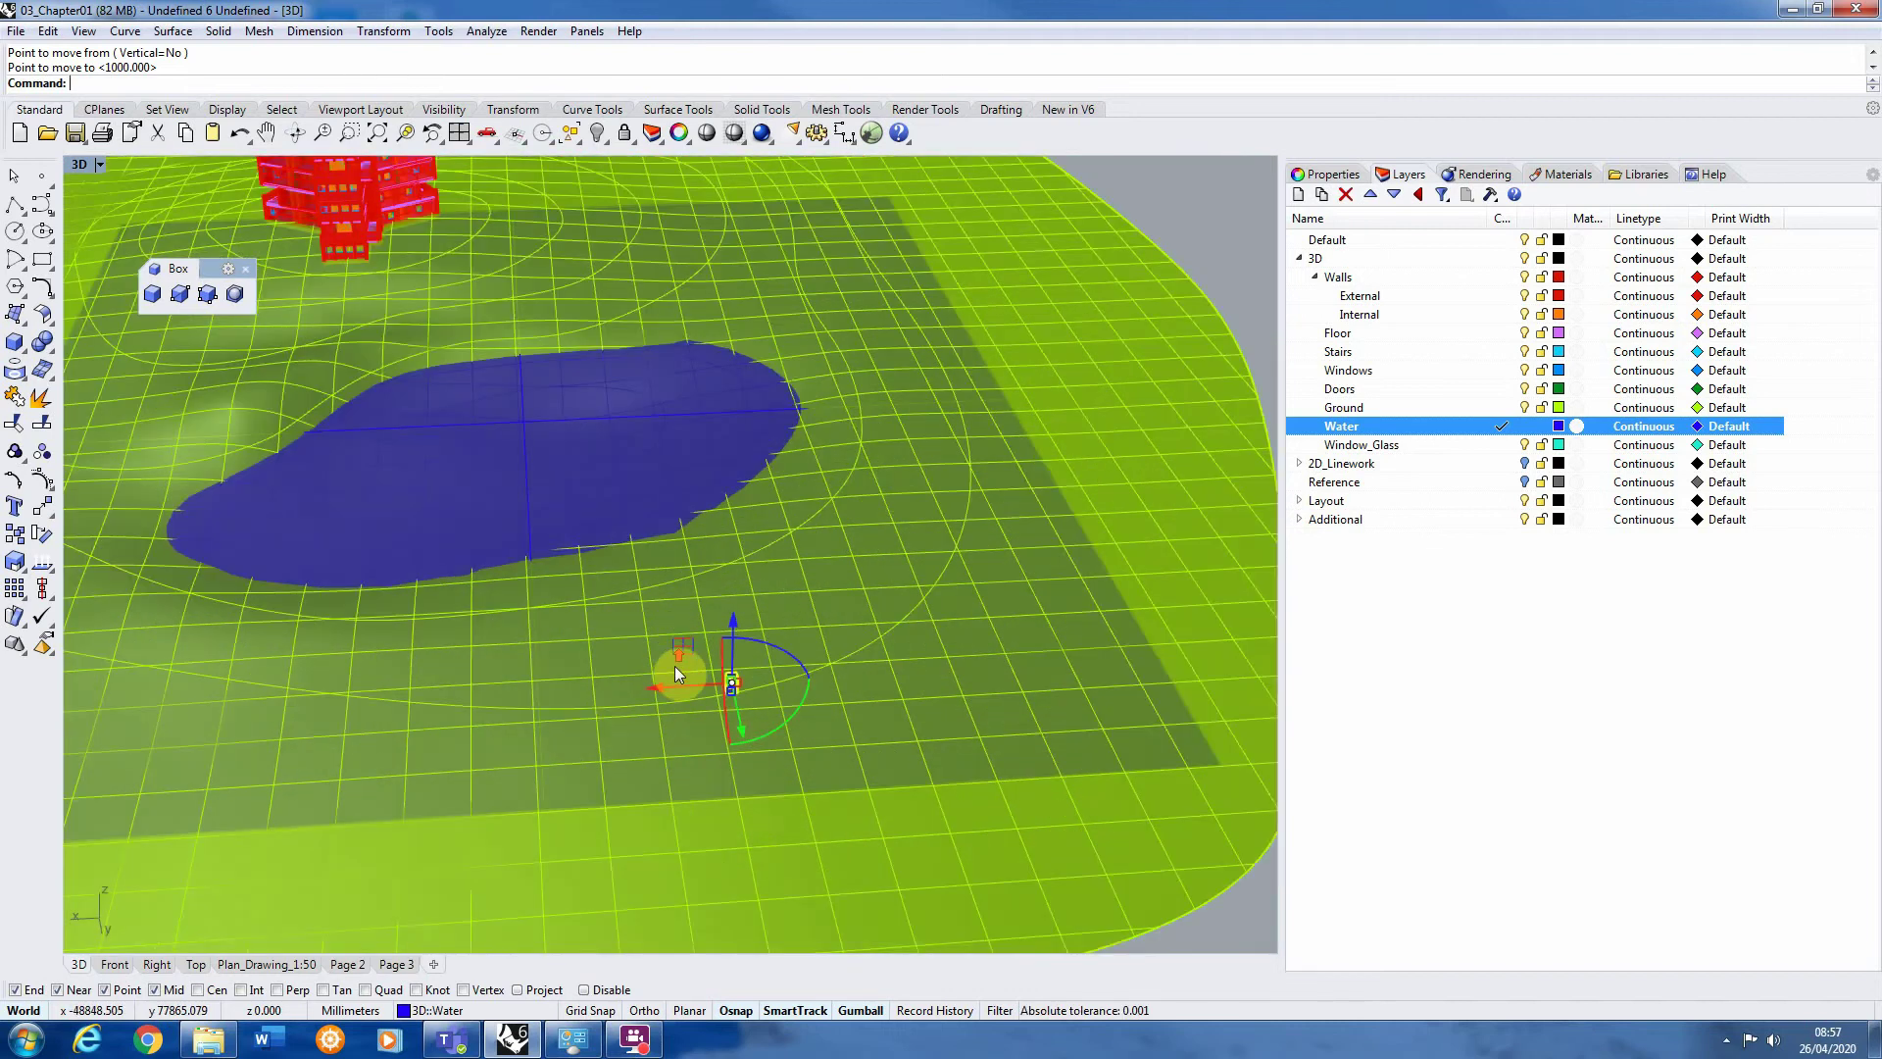
{"action": "scroll", "coordinate": [674, 669], "scroll_direction": "down", "scroll_amount": 6}
{"action": "left_click", "coordinate": [1000, 886]}
{"action": "scroll", "coordinate": [786, 747], "scroll_direction": "up", "scroll_amount": 6}
{"action": "scroll", "coordinate": [647, 642], "scroll_direction": "up", "scroll_amount": 6}
{"action": "right_click_drag", "start_coordinate": [647, 642], "coordinate": [674, 677]}
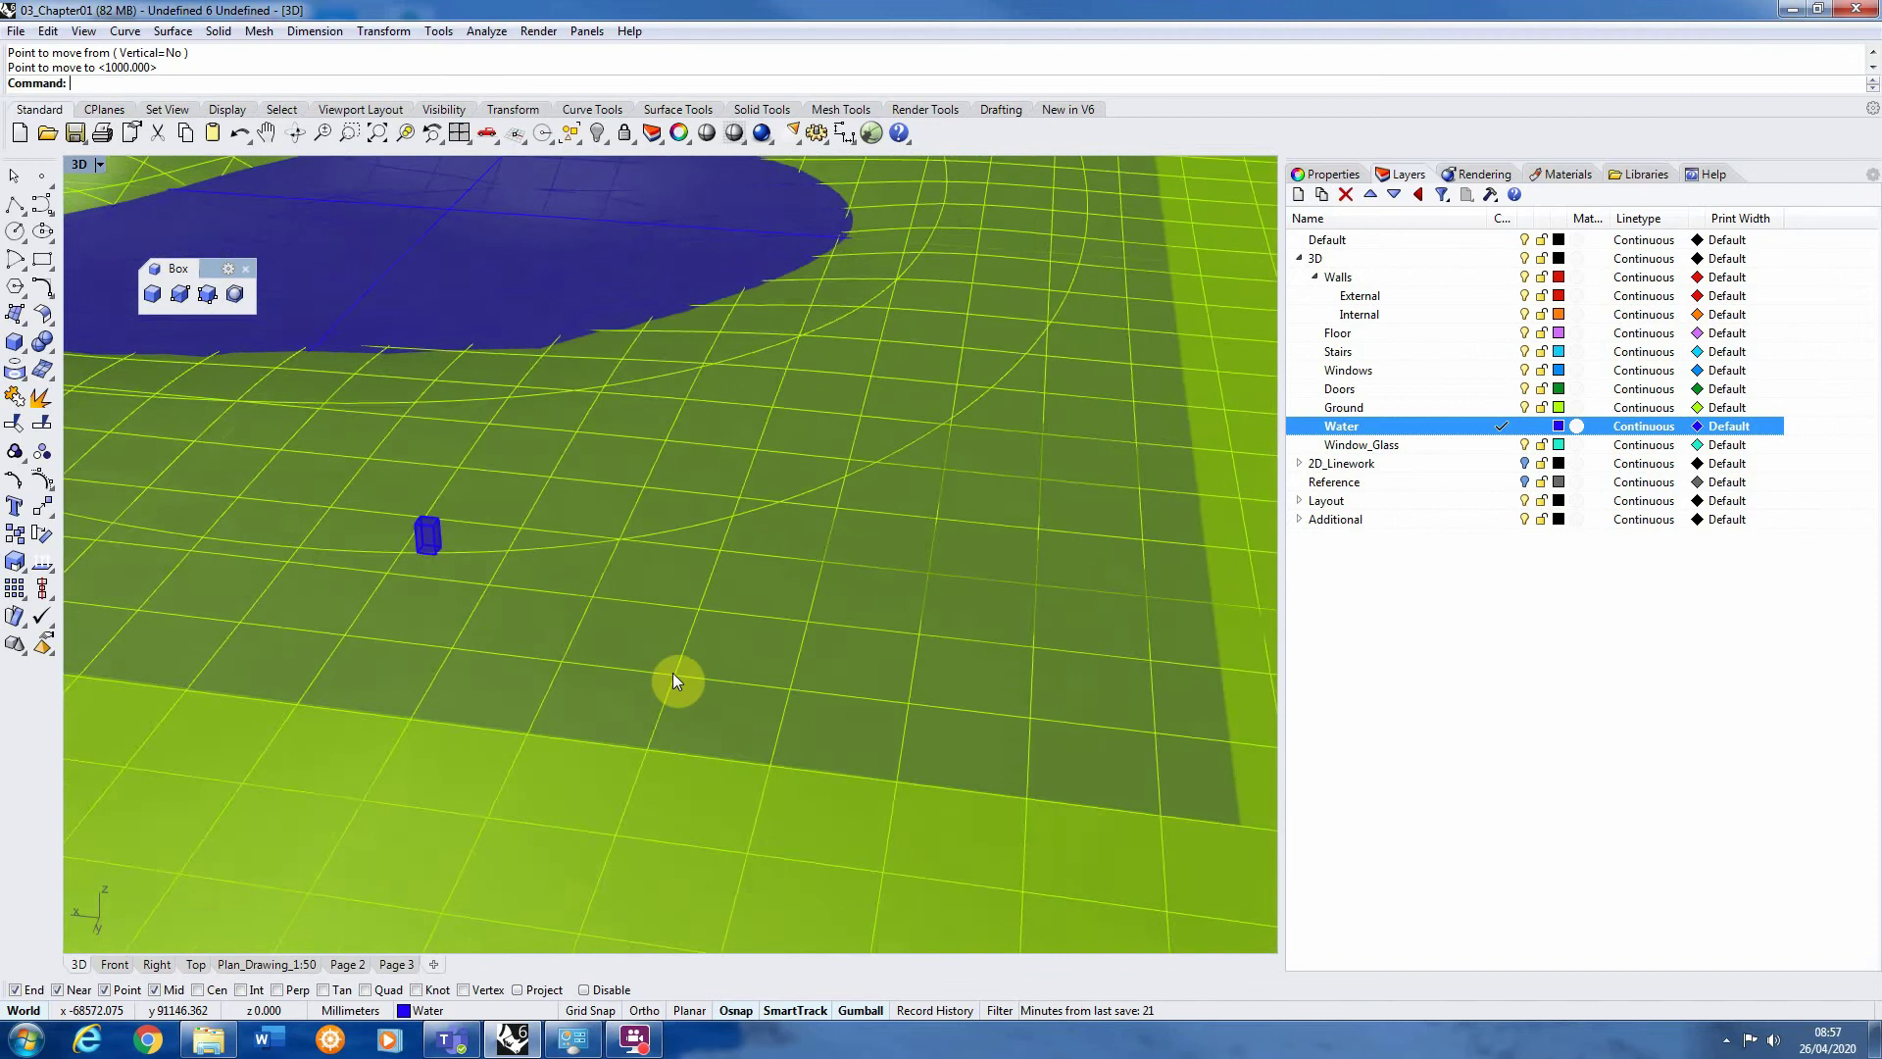
{"action": "scroll", "coordinate": [675, 677], "scroll_direction": "down", "scroll_amount": 8}
{"action": "scroll", "coordinate": [513, 443], "scroll_direction": "up", "scroll_amount": 5}
{"action": "right_click_drag", "start_coordinate": [514, 443], "coordinate": [529, 434]}
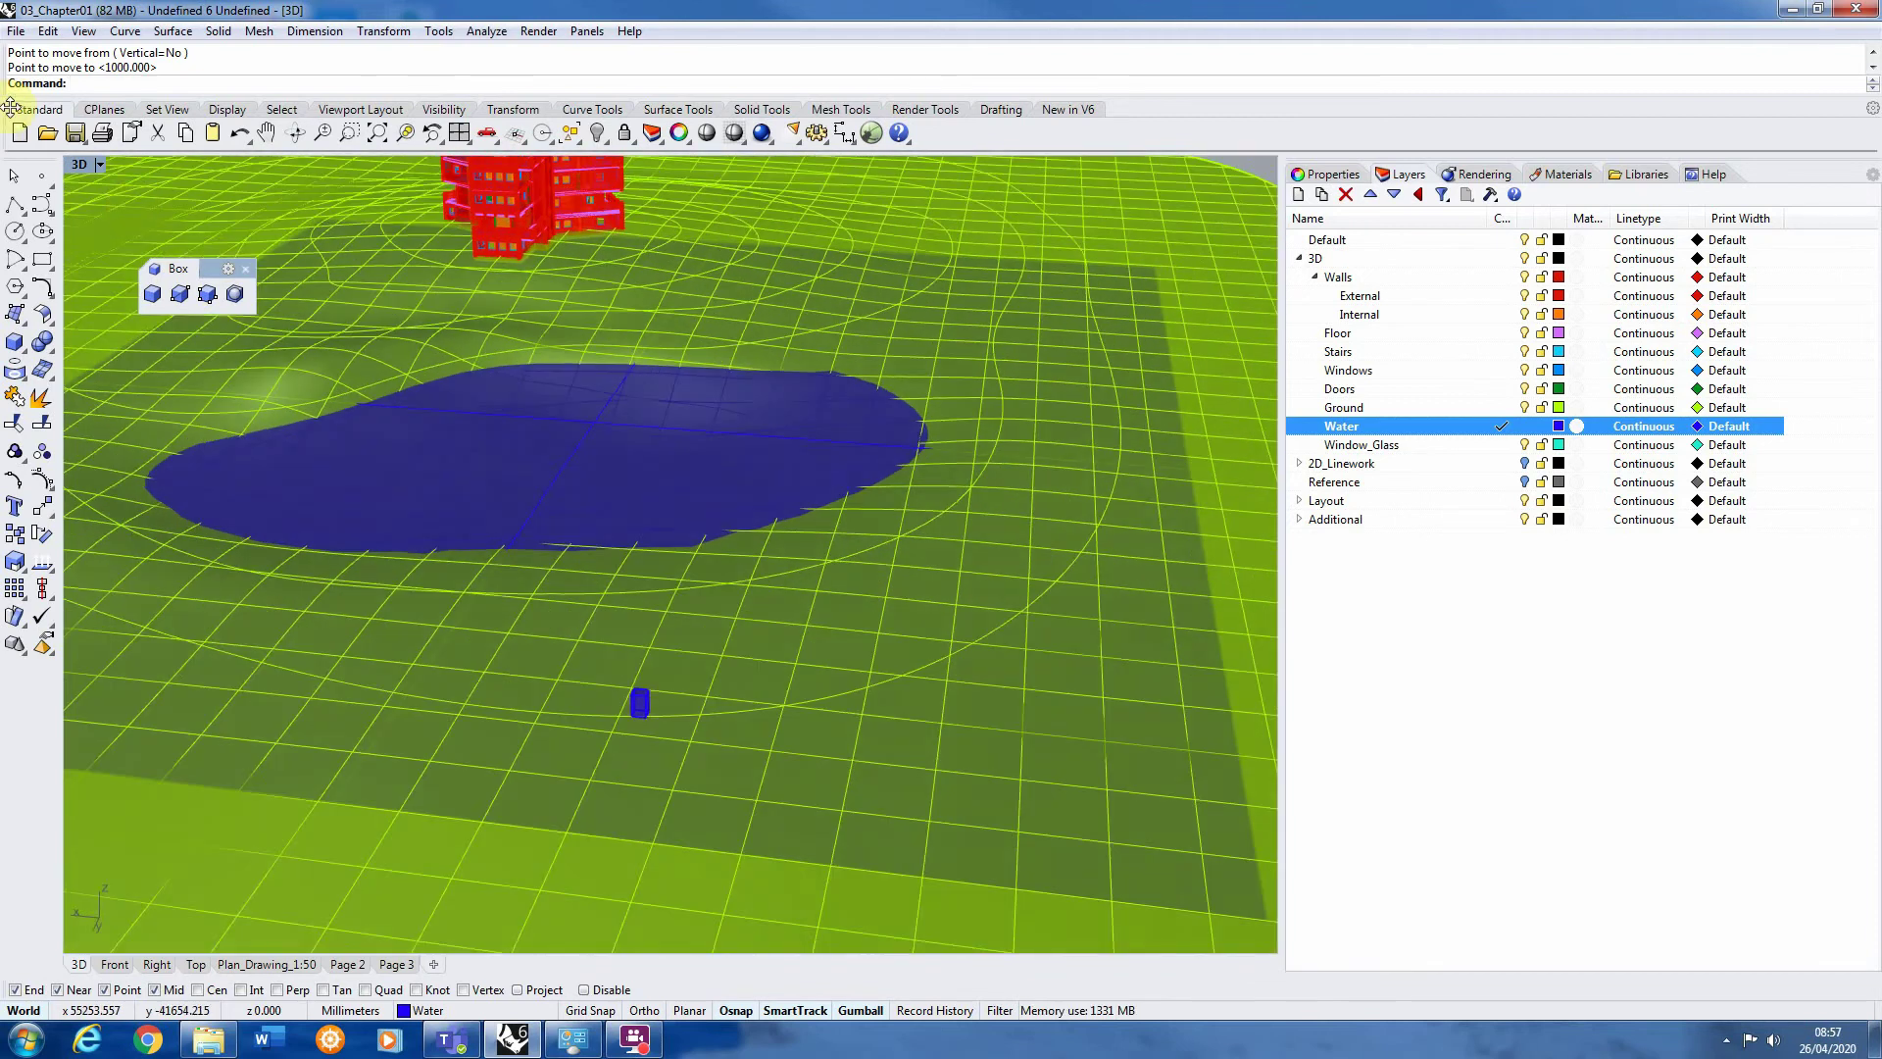
Place the 3D view's camera on a top corner of the 1700 mm high box and its target on the tower's base corner
{"action": "left_click", "coordinate": [82, 30]}
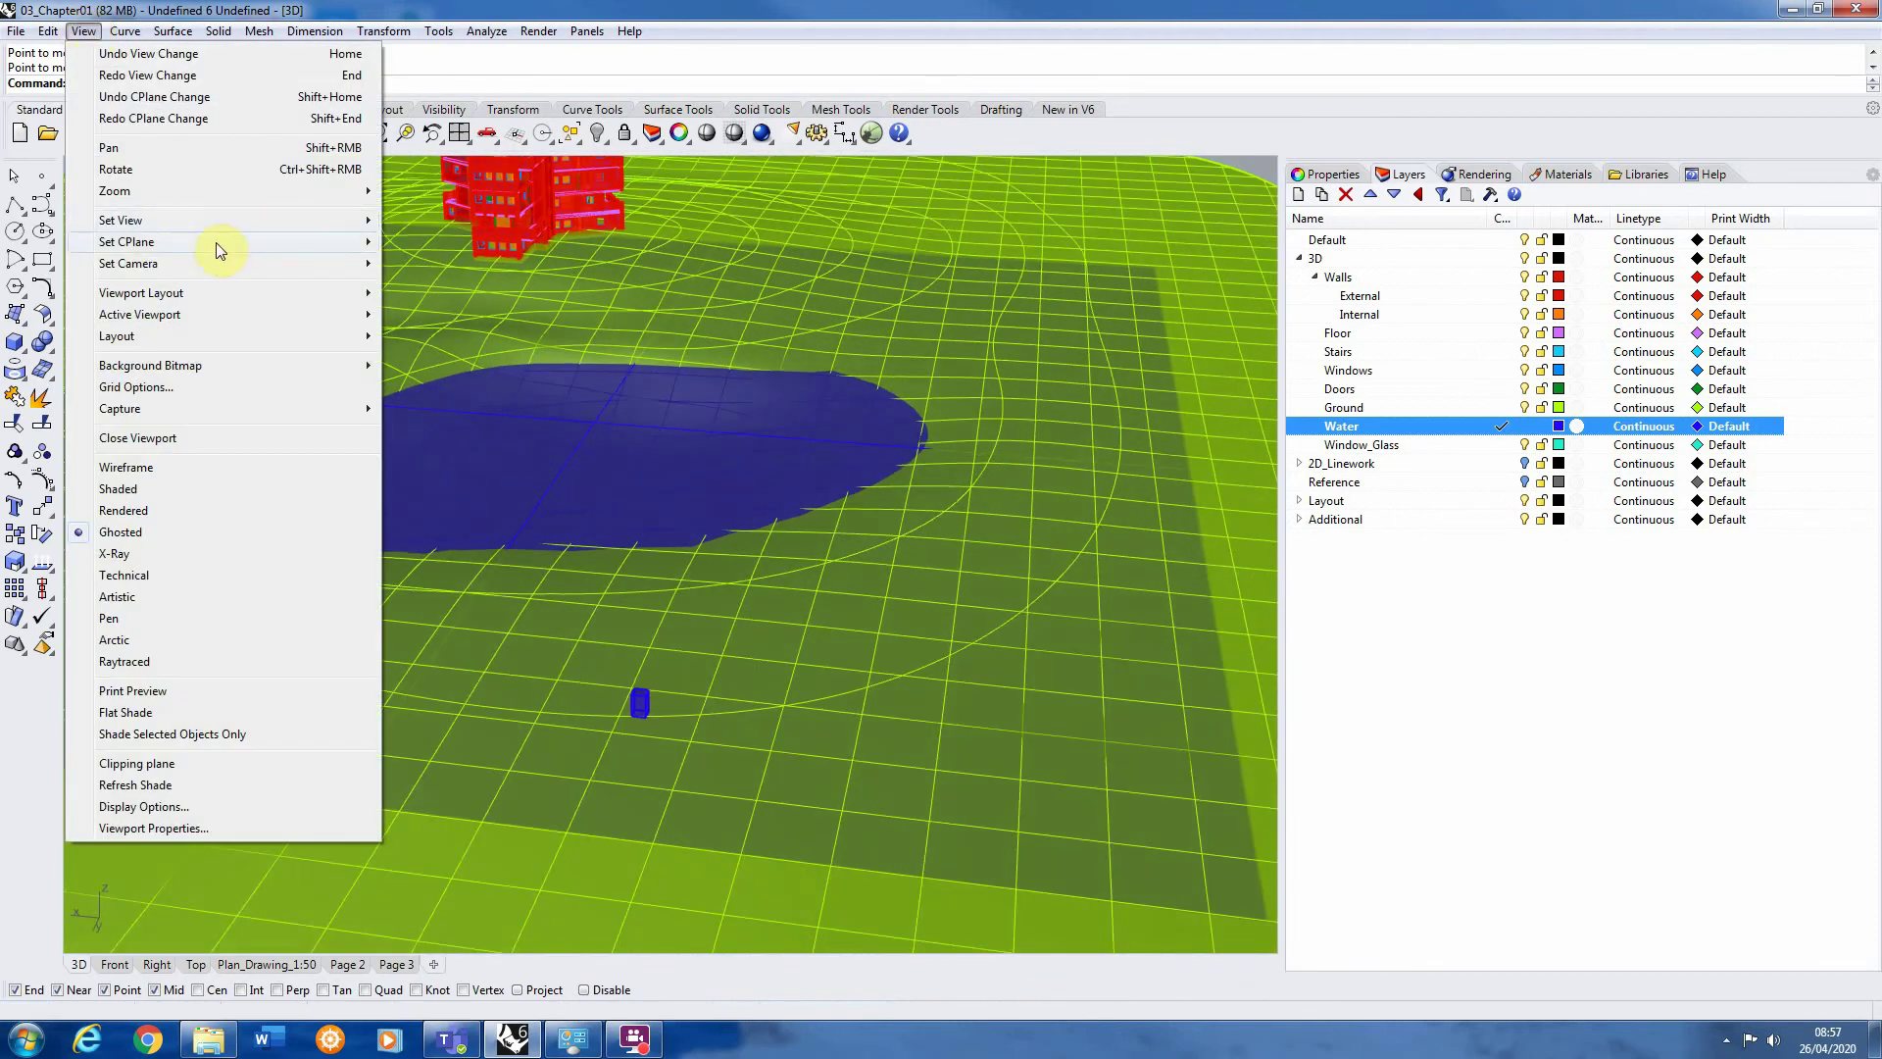
{"action": "mouse_move", "coordinate": [159, 242]}
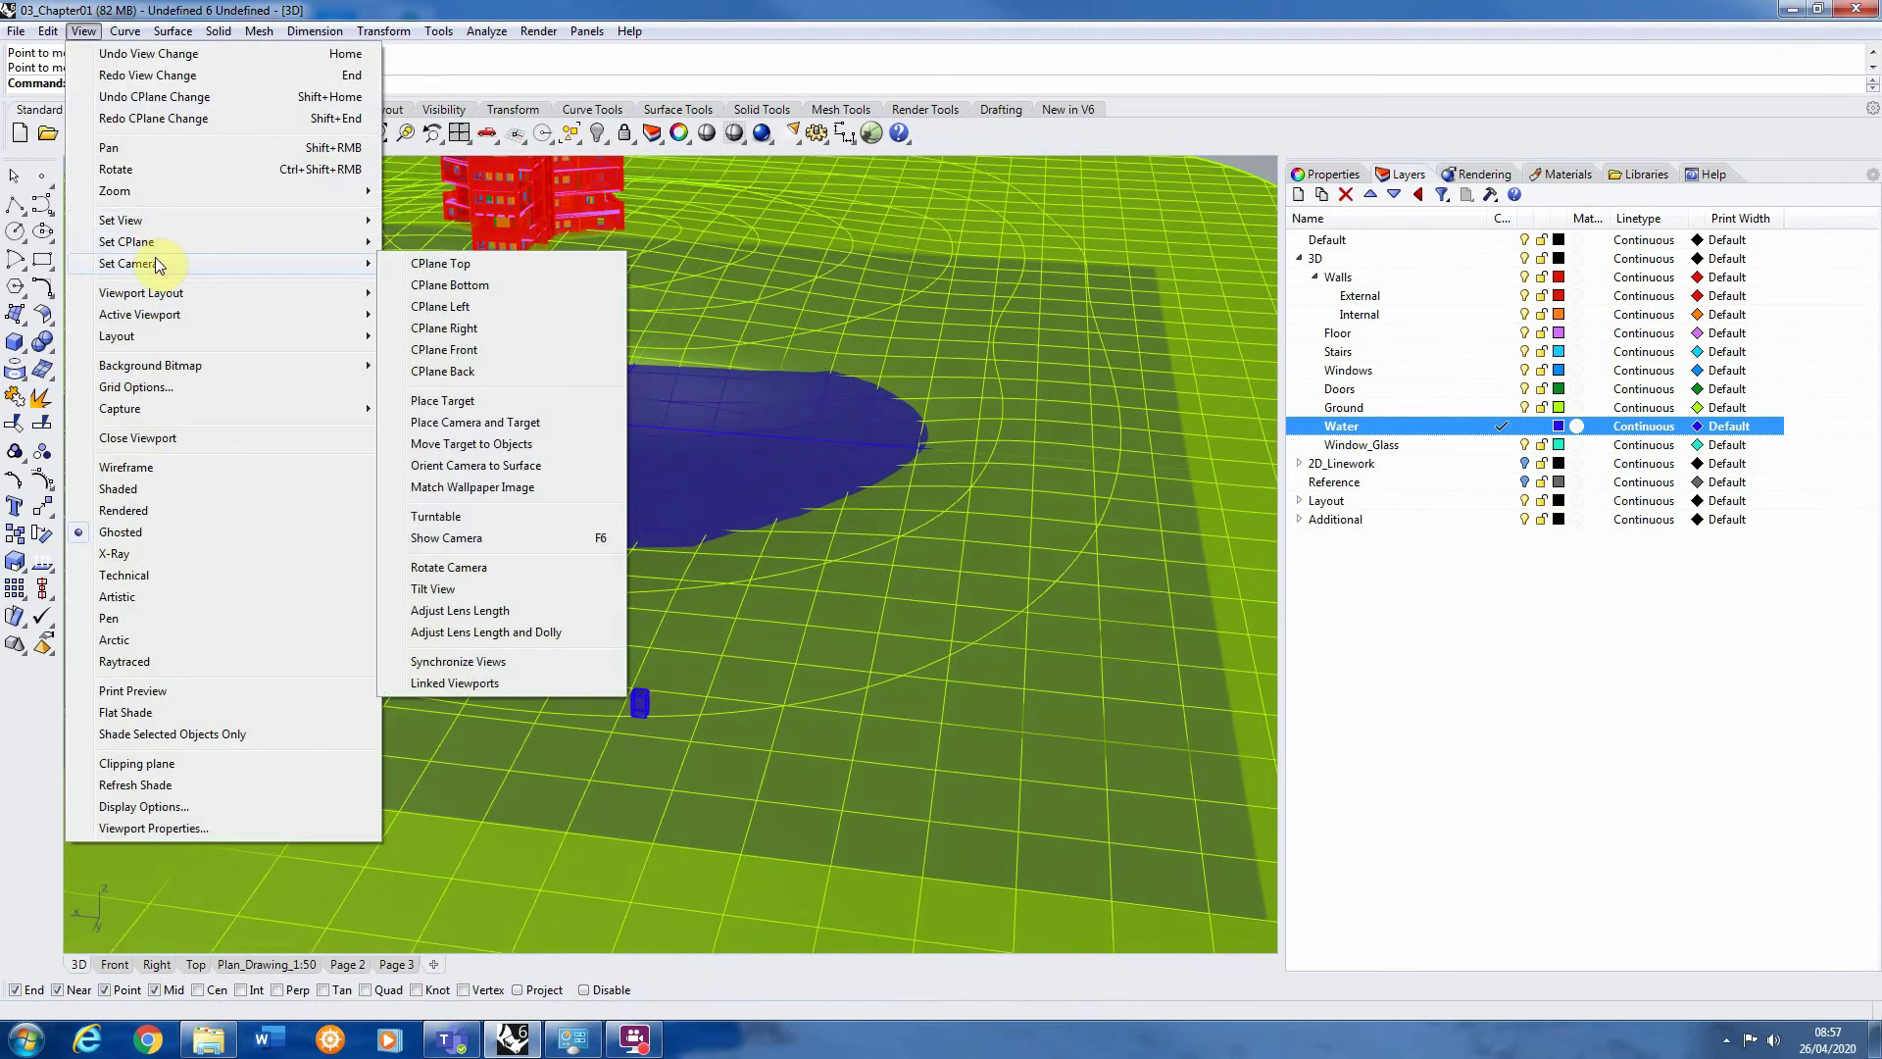
{"action": "left_click", "coordinate": [506, 428]}
{"action": "scroll", "coordinate": [636, 698], "scroll_direction": "up", "scroll_amount": 5}
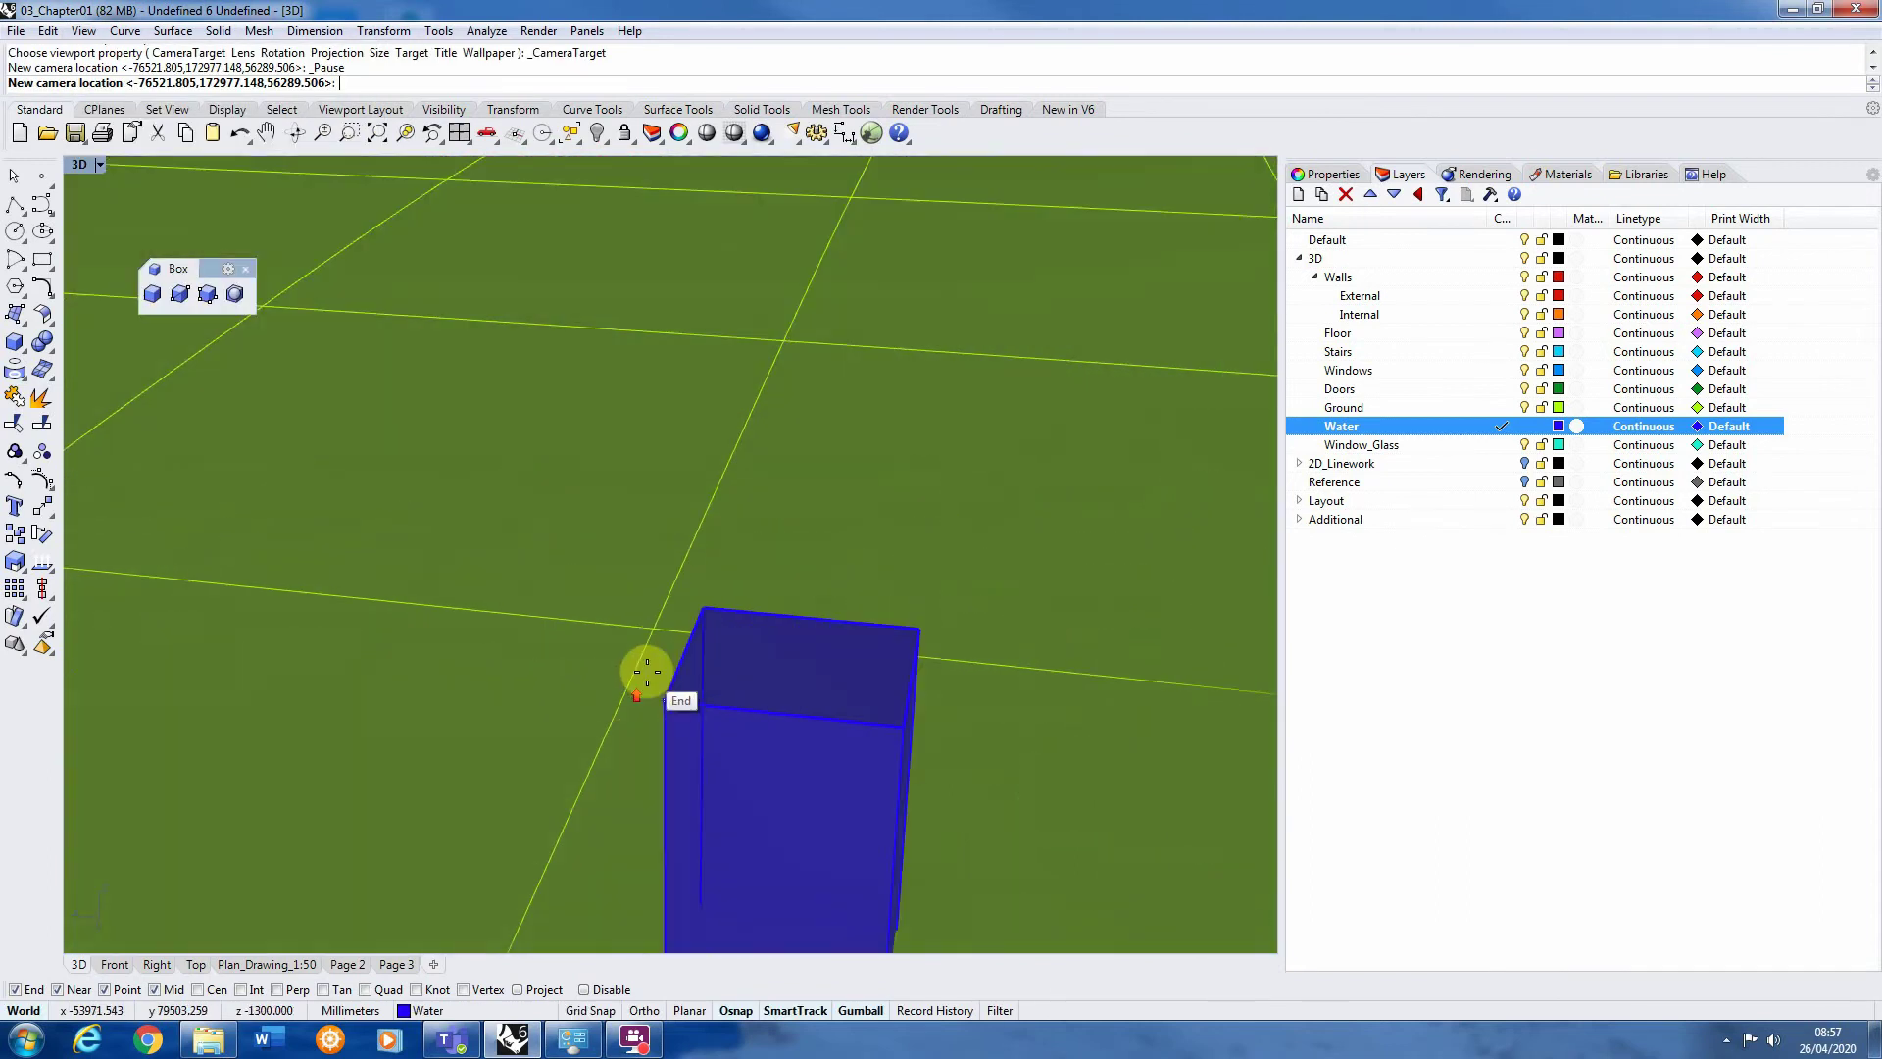
{"action": "left_click", "coordinate": [704, 608]}
{"action": "scroll", "coordinate": [702, 733], "scroll_direction": "down", "scroll_amount": 15}
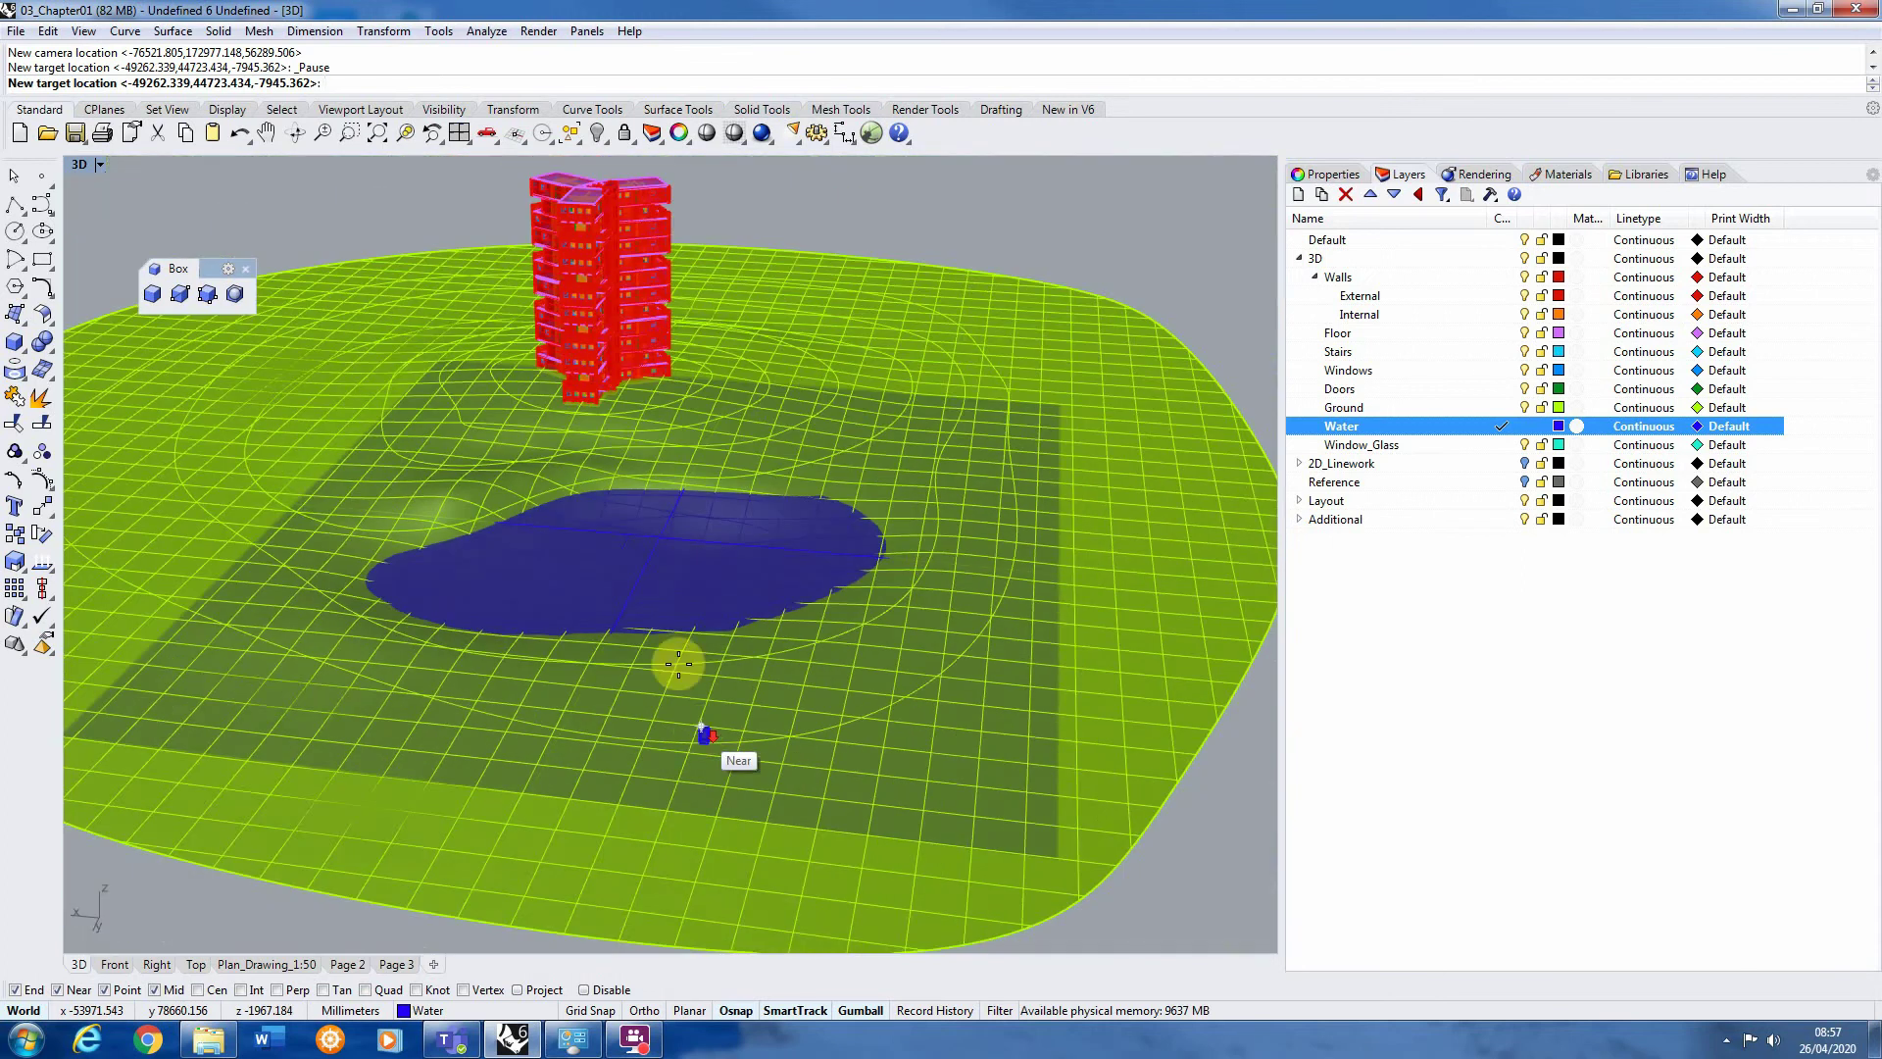
{"action": "scroll", "coordinate": [603, 392], "scroll_direction": "up", "scroll_amount": 5}
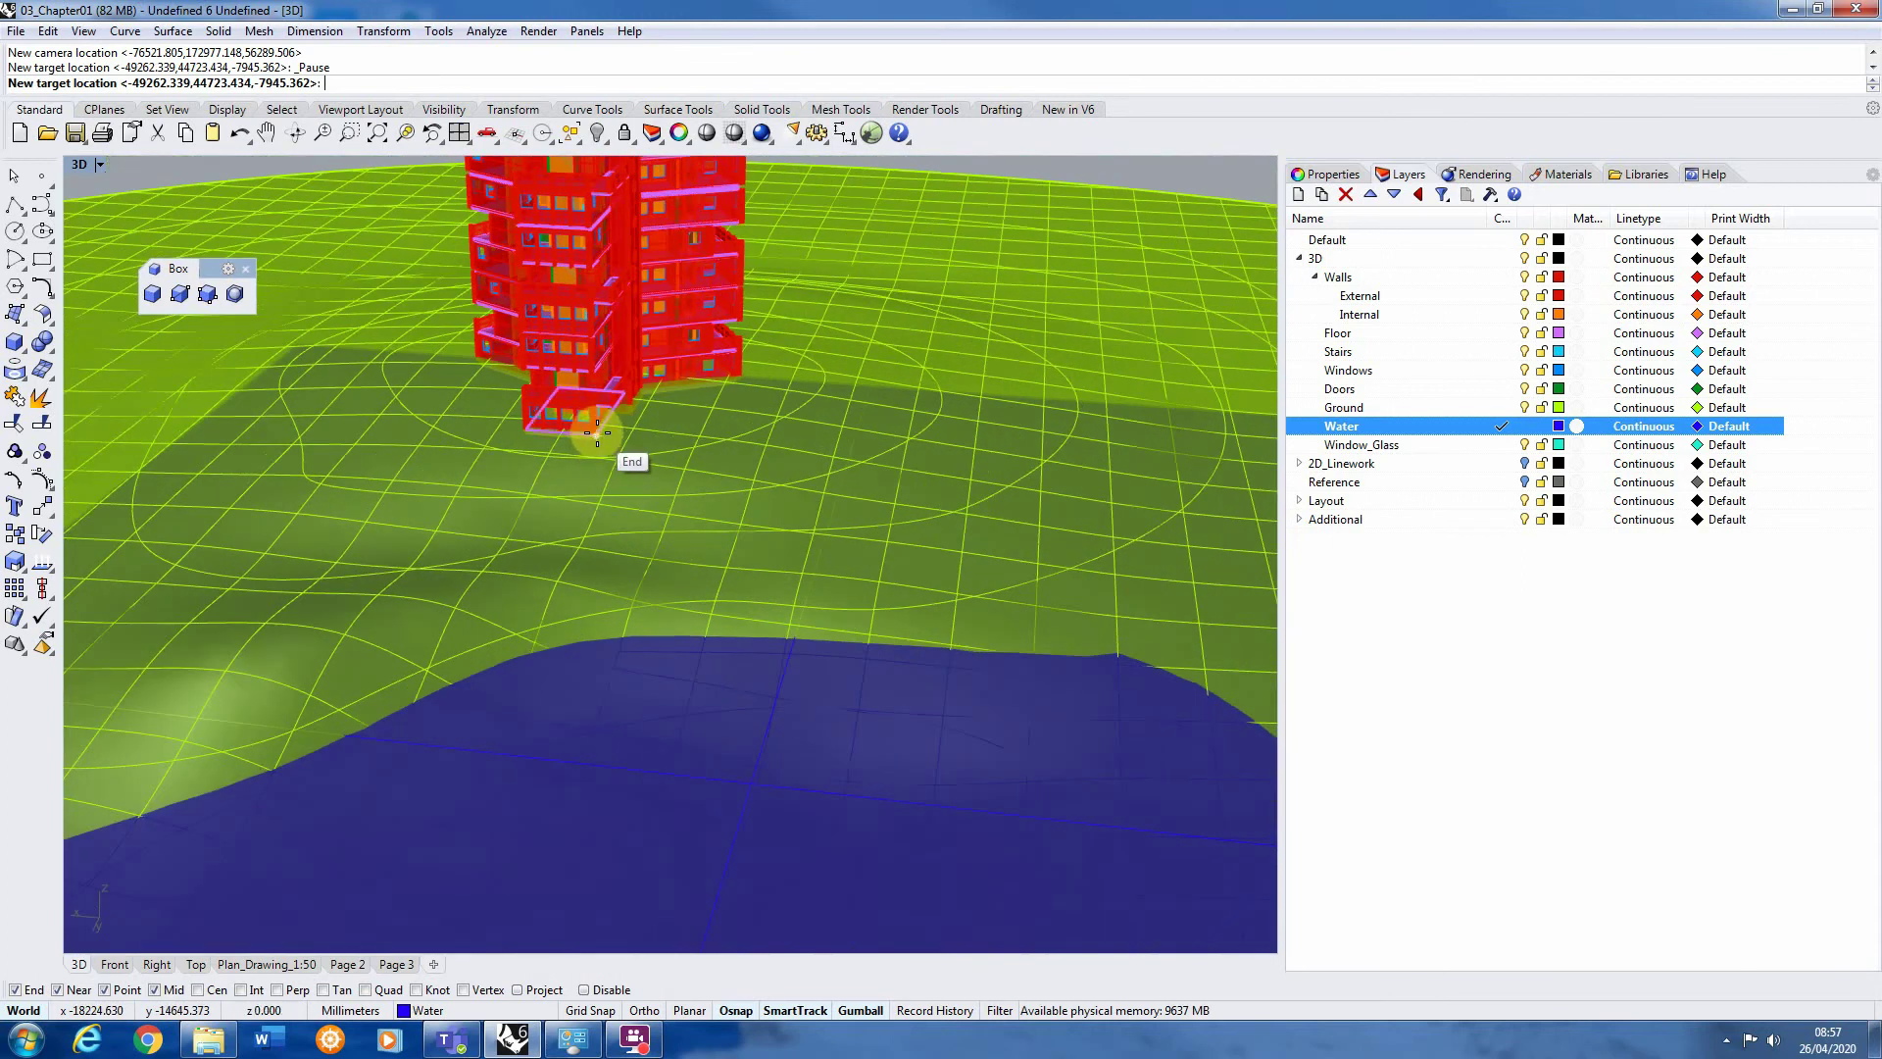
{"action": "left_click", "coordinate": [598, 432]}
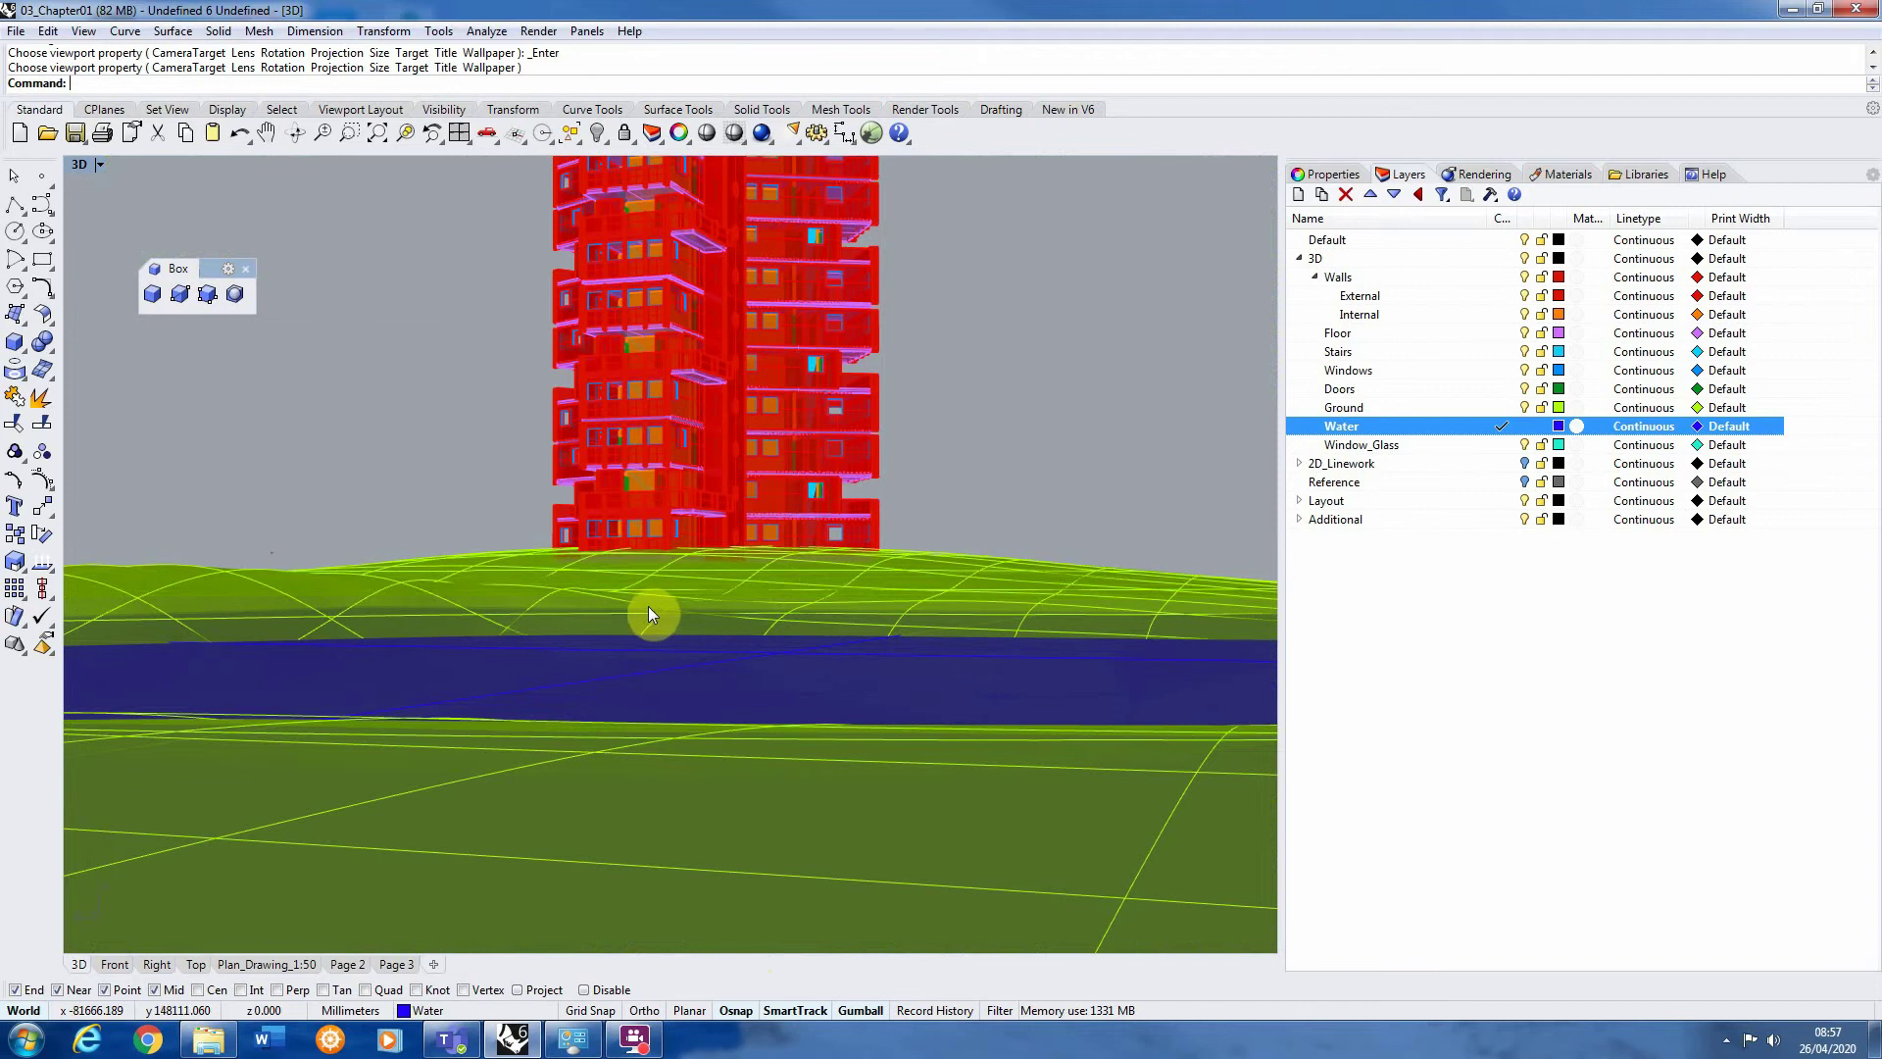
Set the 3D view's camera lens length to 20 and look at the tower from above
{"action": "left_click", "coordinate": [1329, 175]}
{"action": "left_click", "coordinate": [1617, 363]}
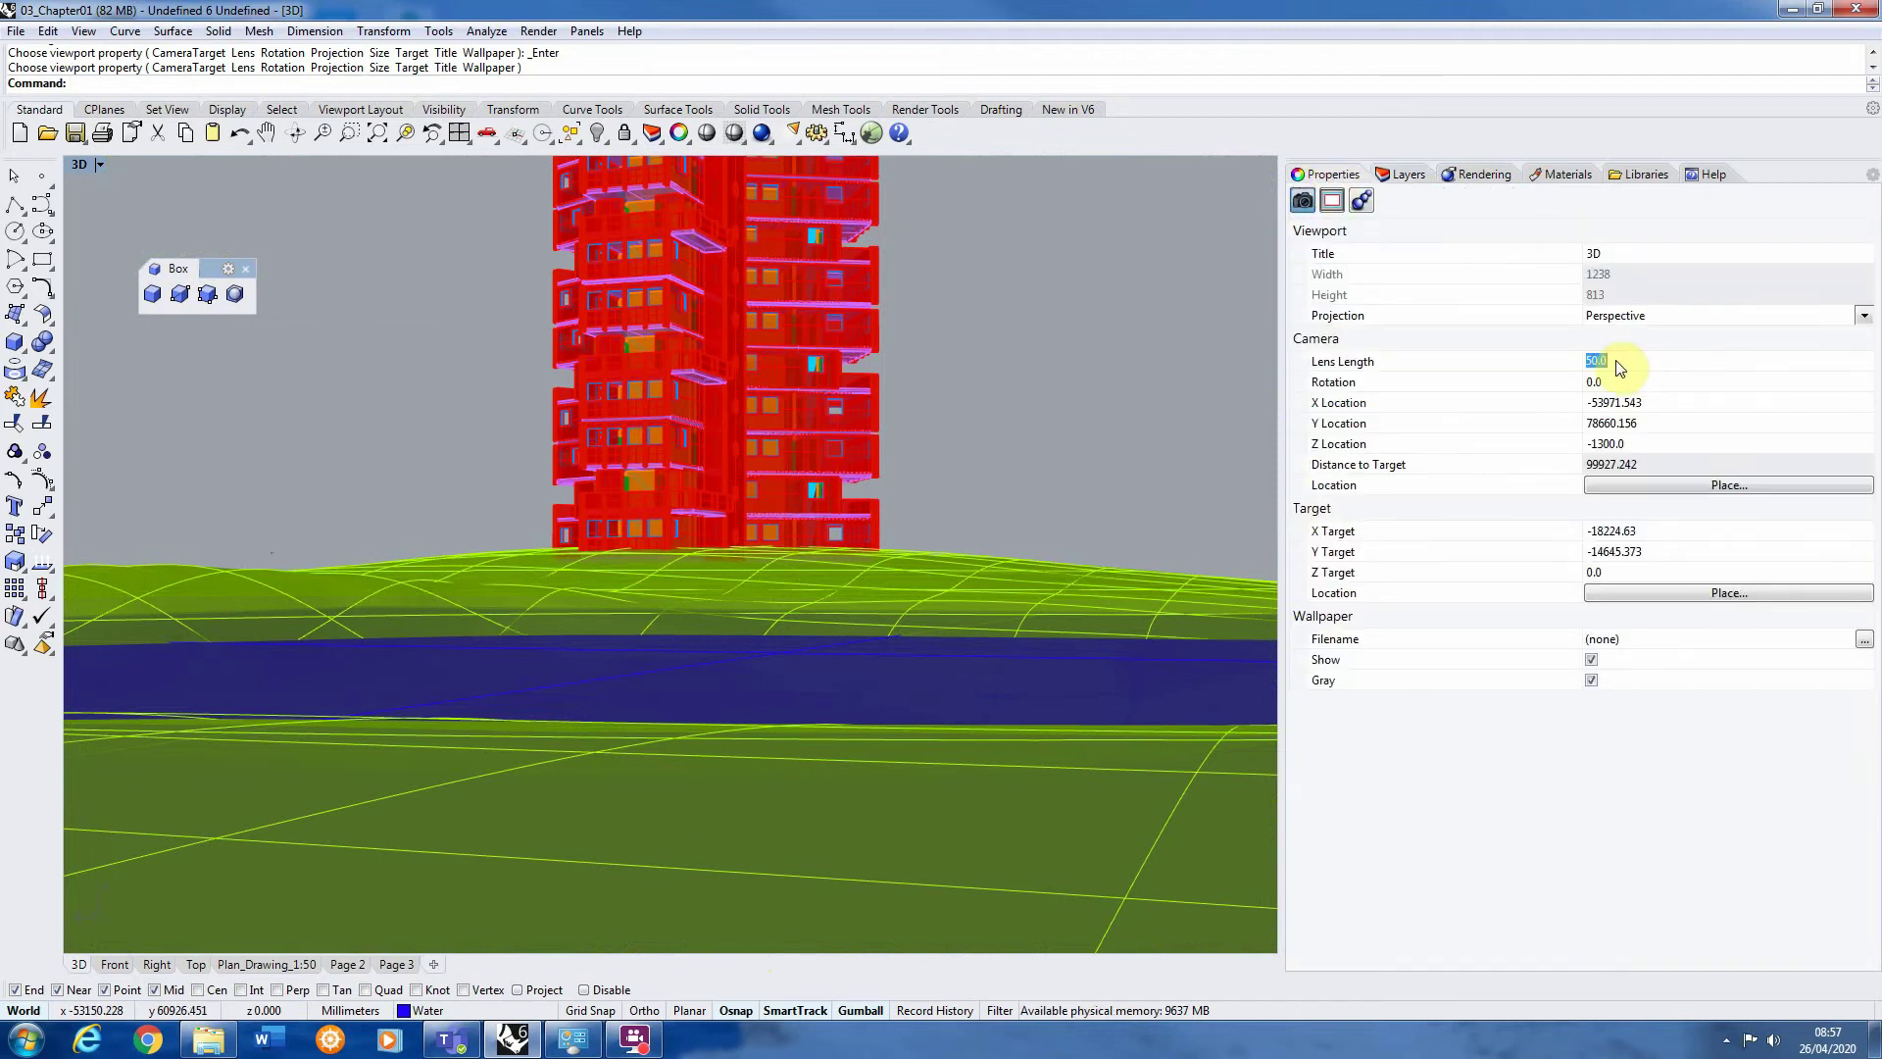
{"action": "type", "text": "20"}
{"action": "key", "text": "Return"}
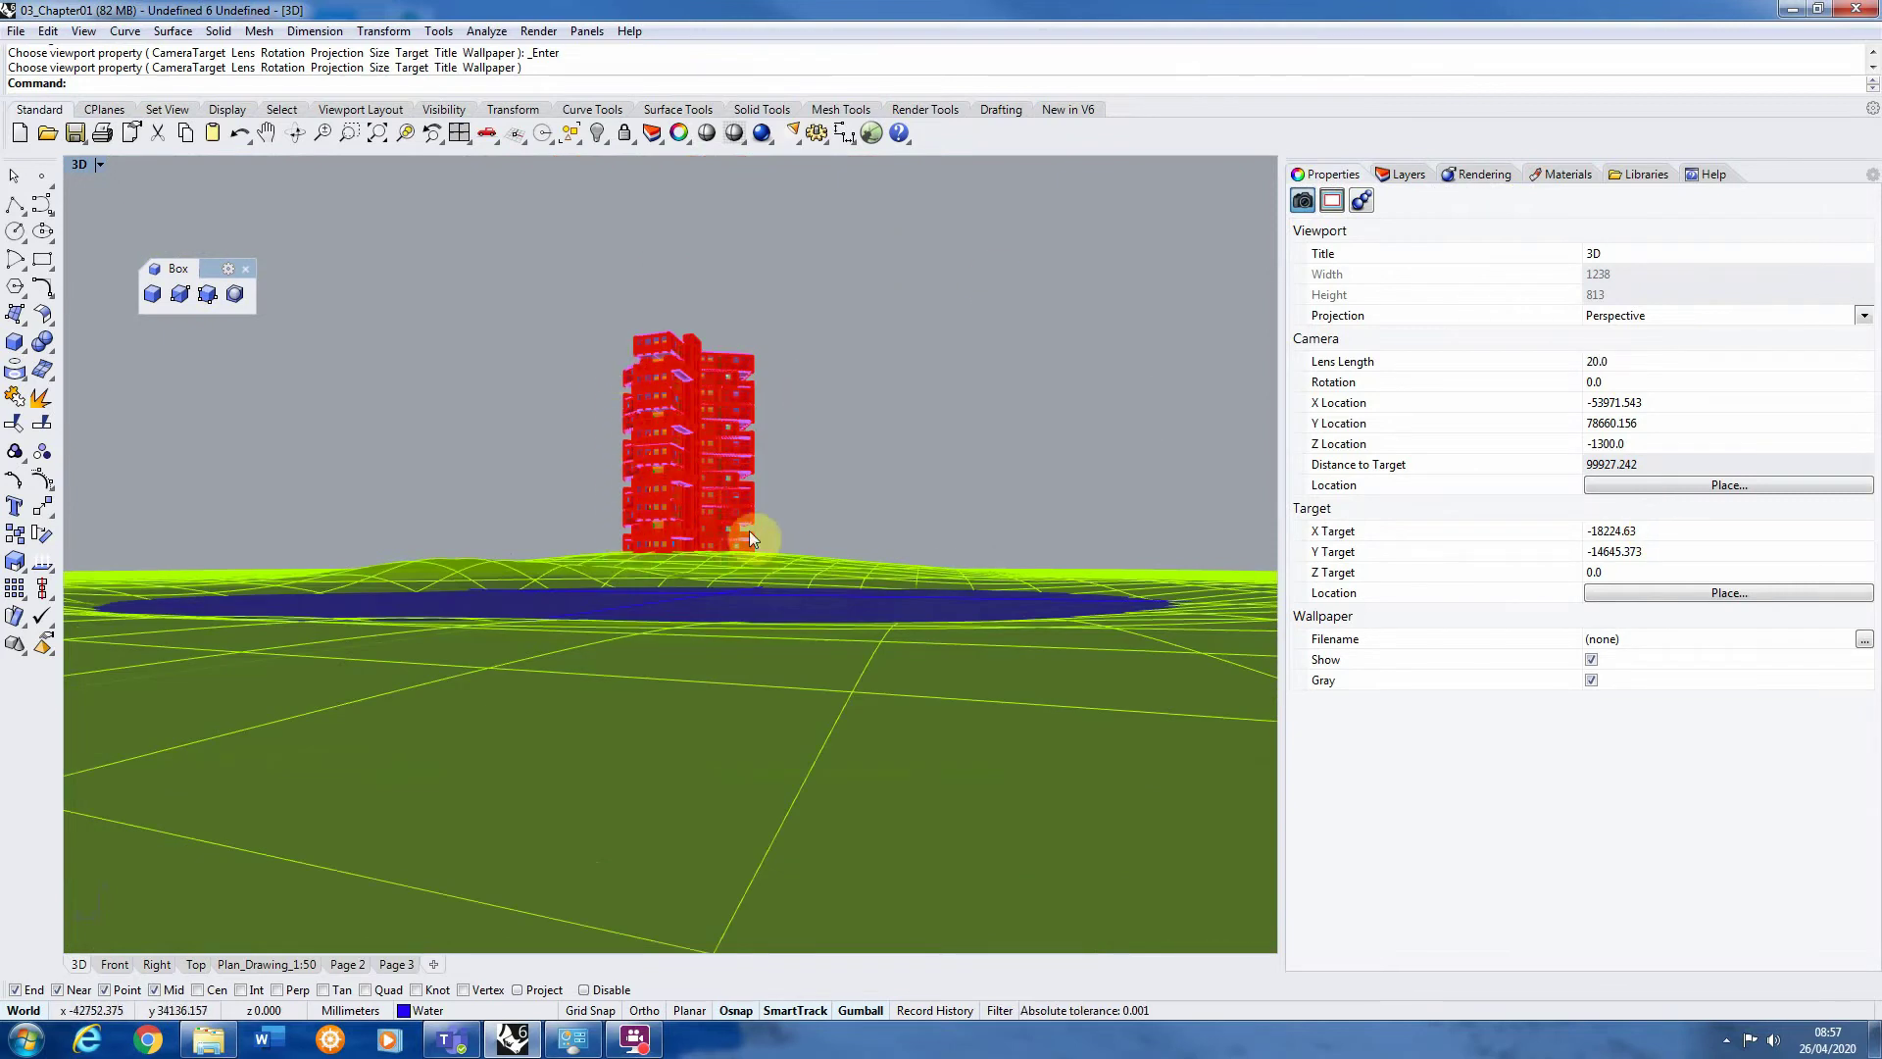
{"action": "left_click", "coordinate": [660, 479]}
{"action": "right_click_drag", "start_coordinate": [768, 392], "coordinate": [546, 392]}
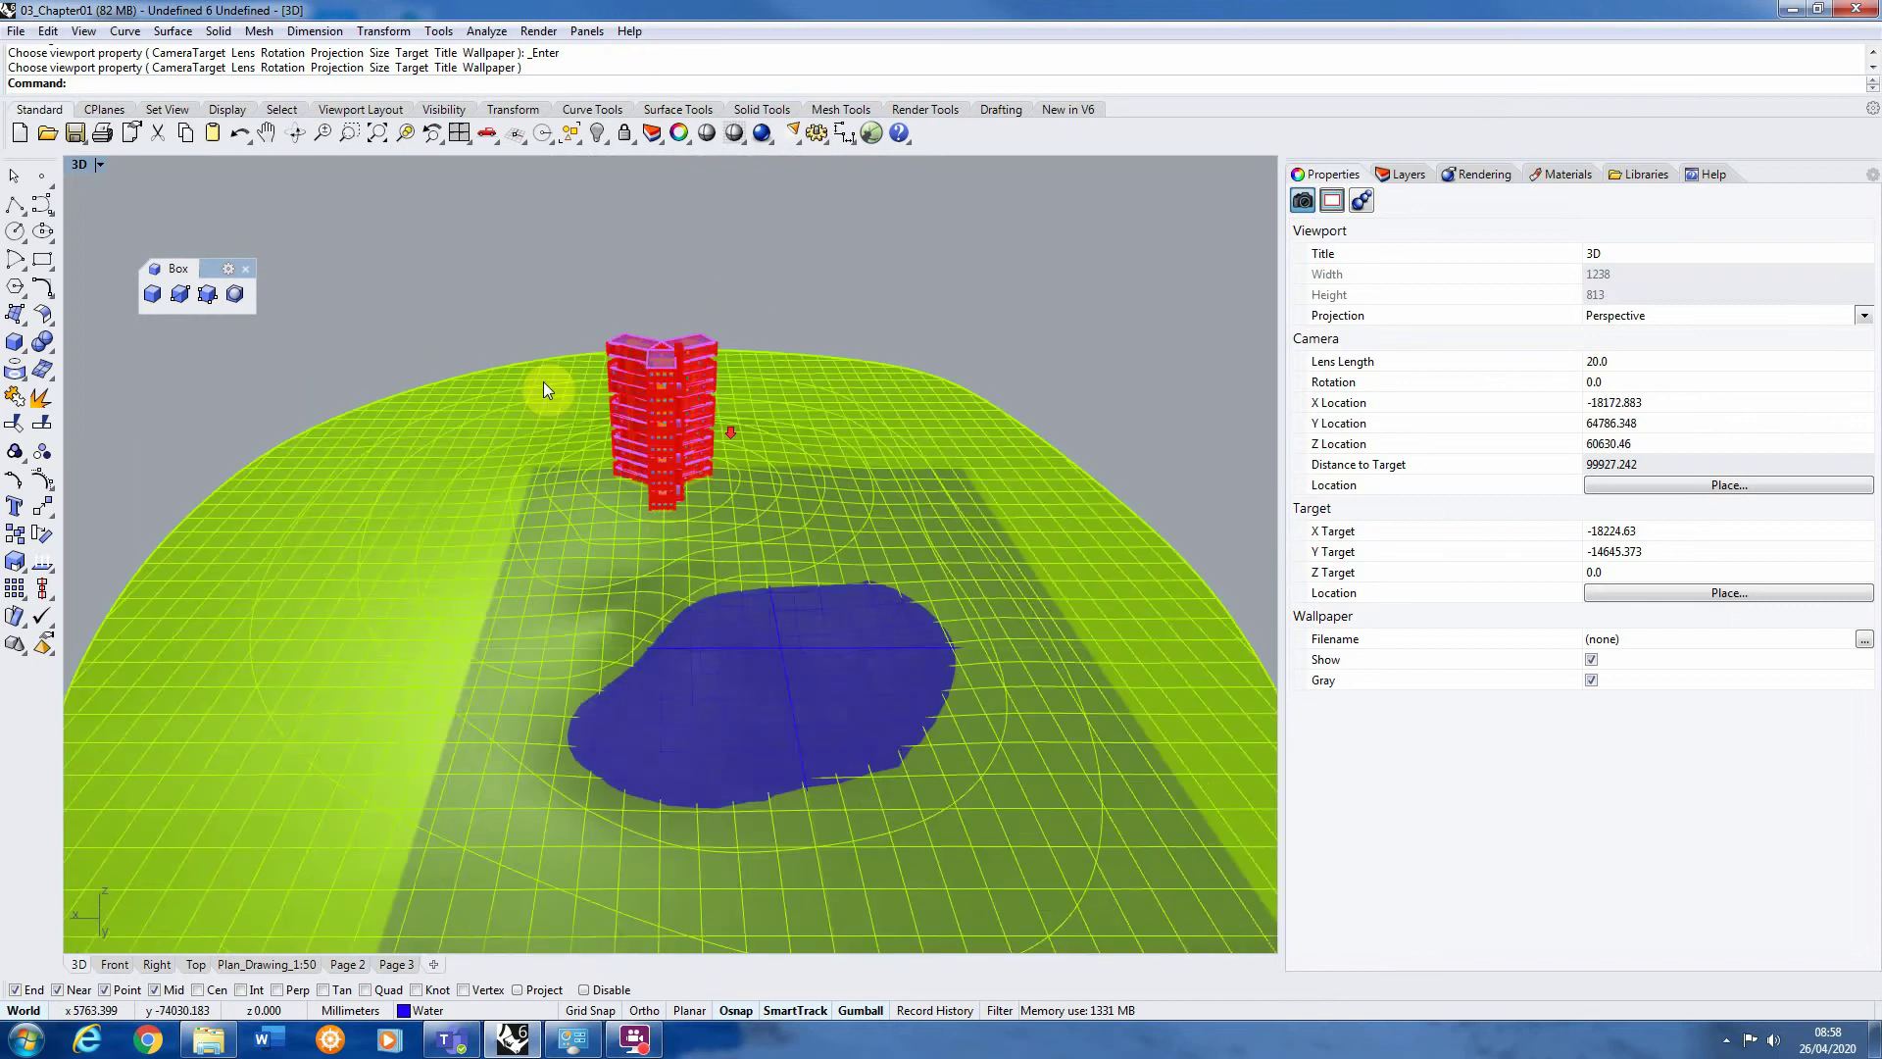
Set the 3D view's camera lens length to 50
{"action": "scroll", "coordinate": [546, 391], "scroll_direction": "down", "scroll_amount": 3}
{"action": "left_click", "coordinate": [1635, 368]}
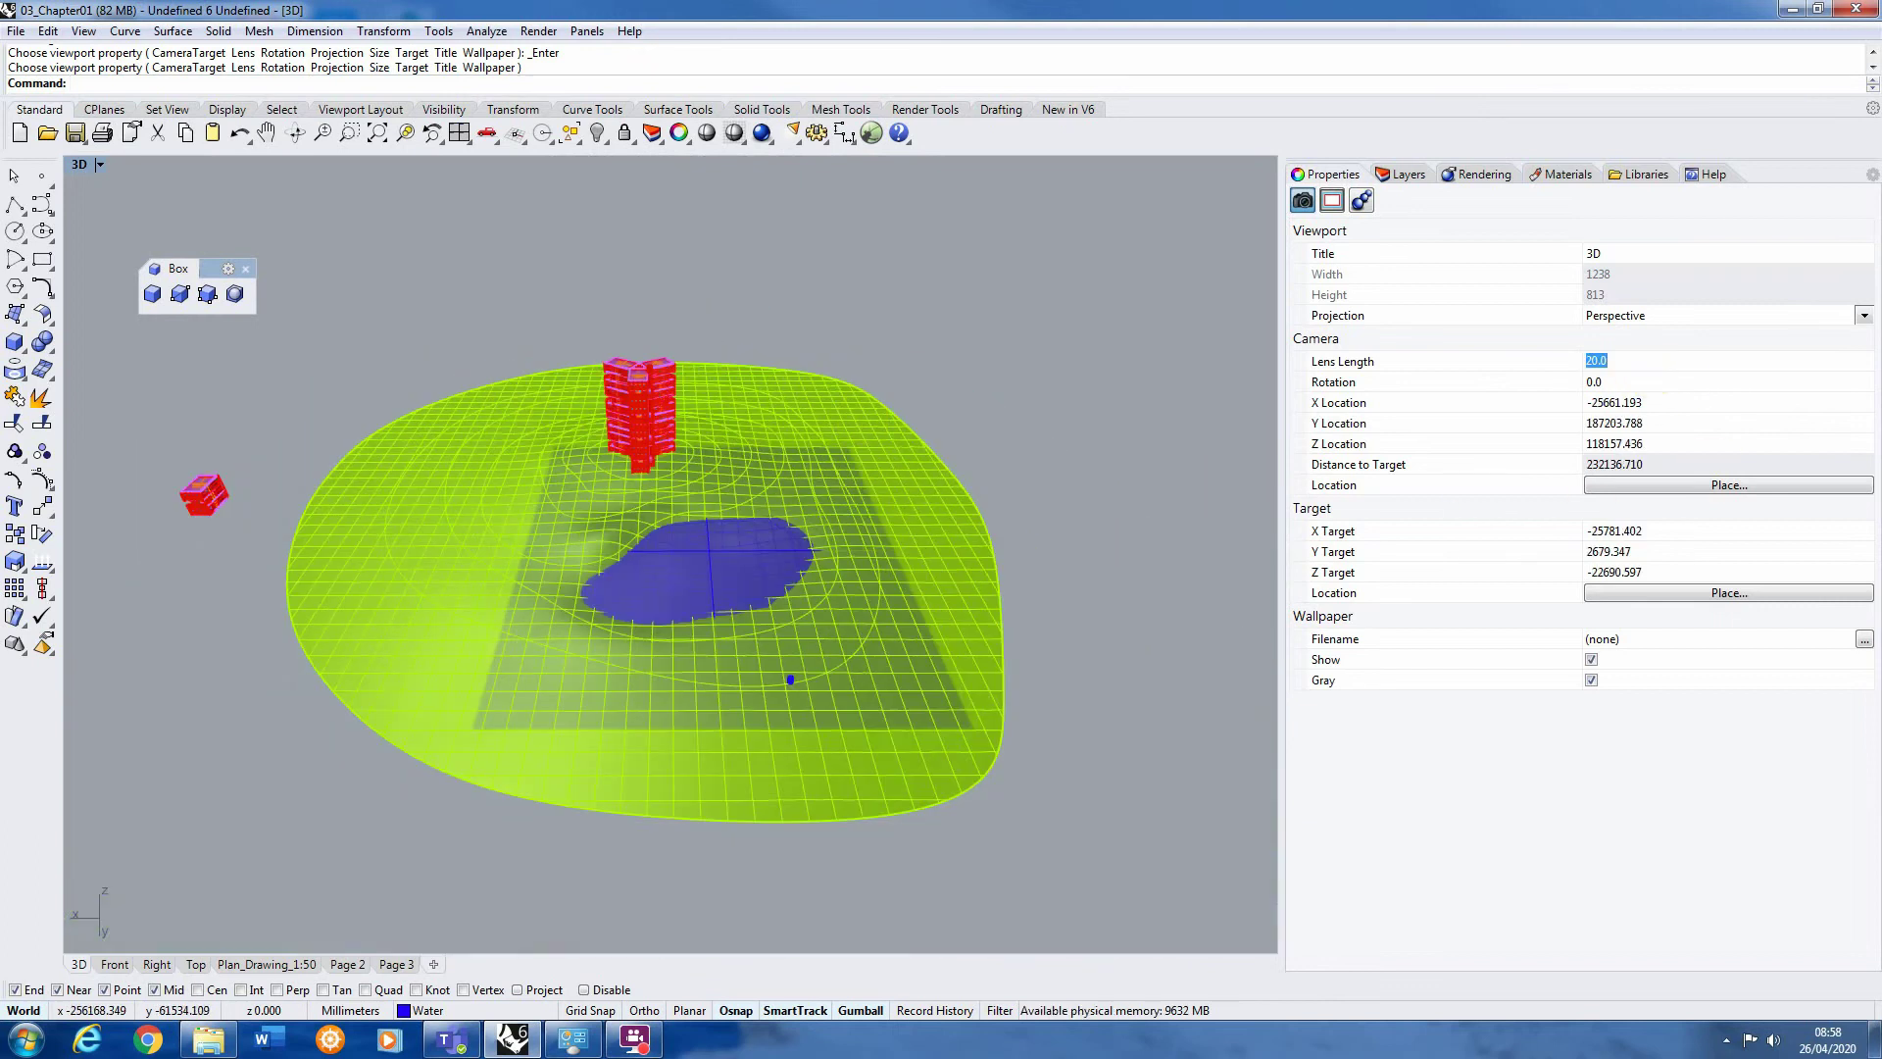
{"action": "type", "text": "50"}
{"action": "left_click", "coordinate": [1035, 820]}
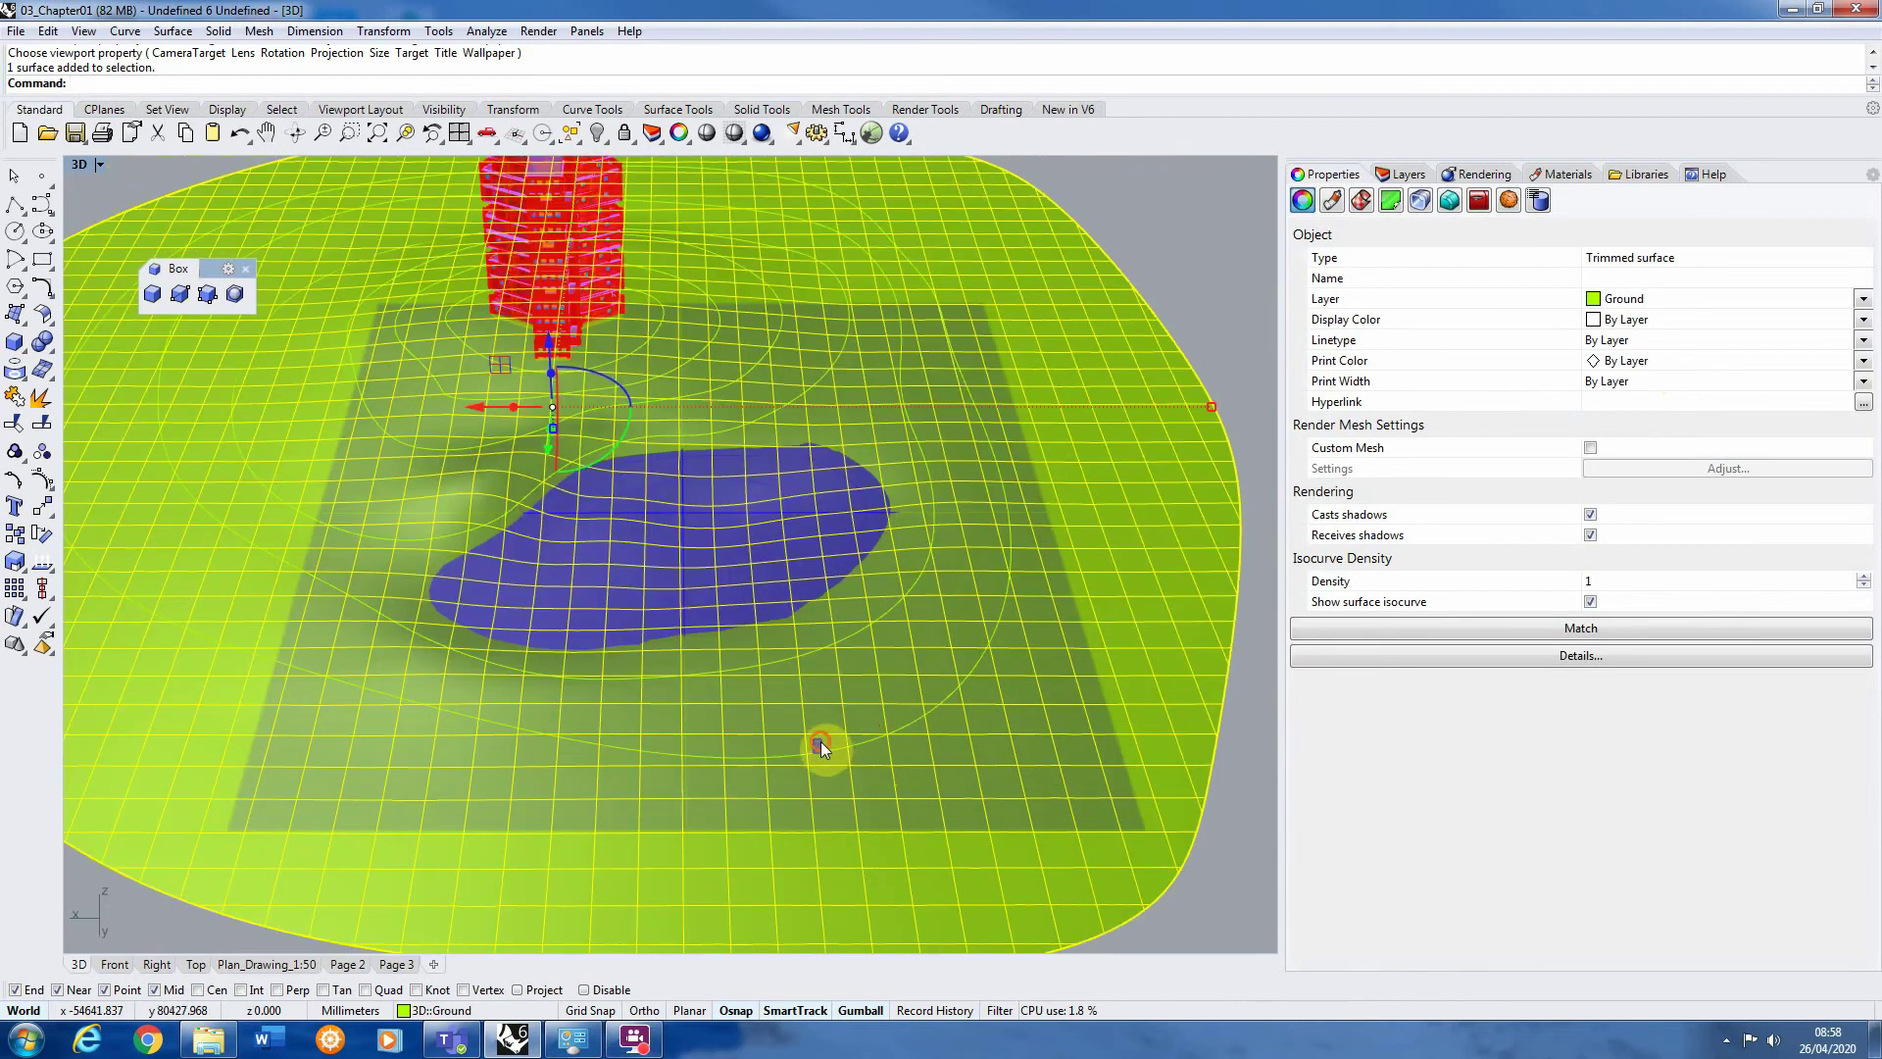
Copy the 1700 mm high box beside itself, from one top corner to the opposite top corner
{"action": "left_click", "coordinate": [821, 747]}
{"action": "right_click_drag", "start_coordinate": [704, 657], "coordinate": [1112, 559]}
{"action": "scroll", "coordinate": [1162, 553], "scroll_direction": "up", "scroll_amount": 12}
{"action": "scroll", "coordinate": [1204, 503], "scroll_direction": "down", "scroll_amount": 4}
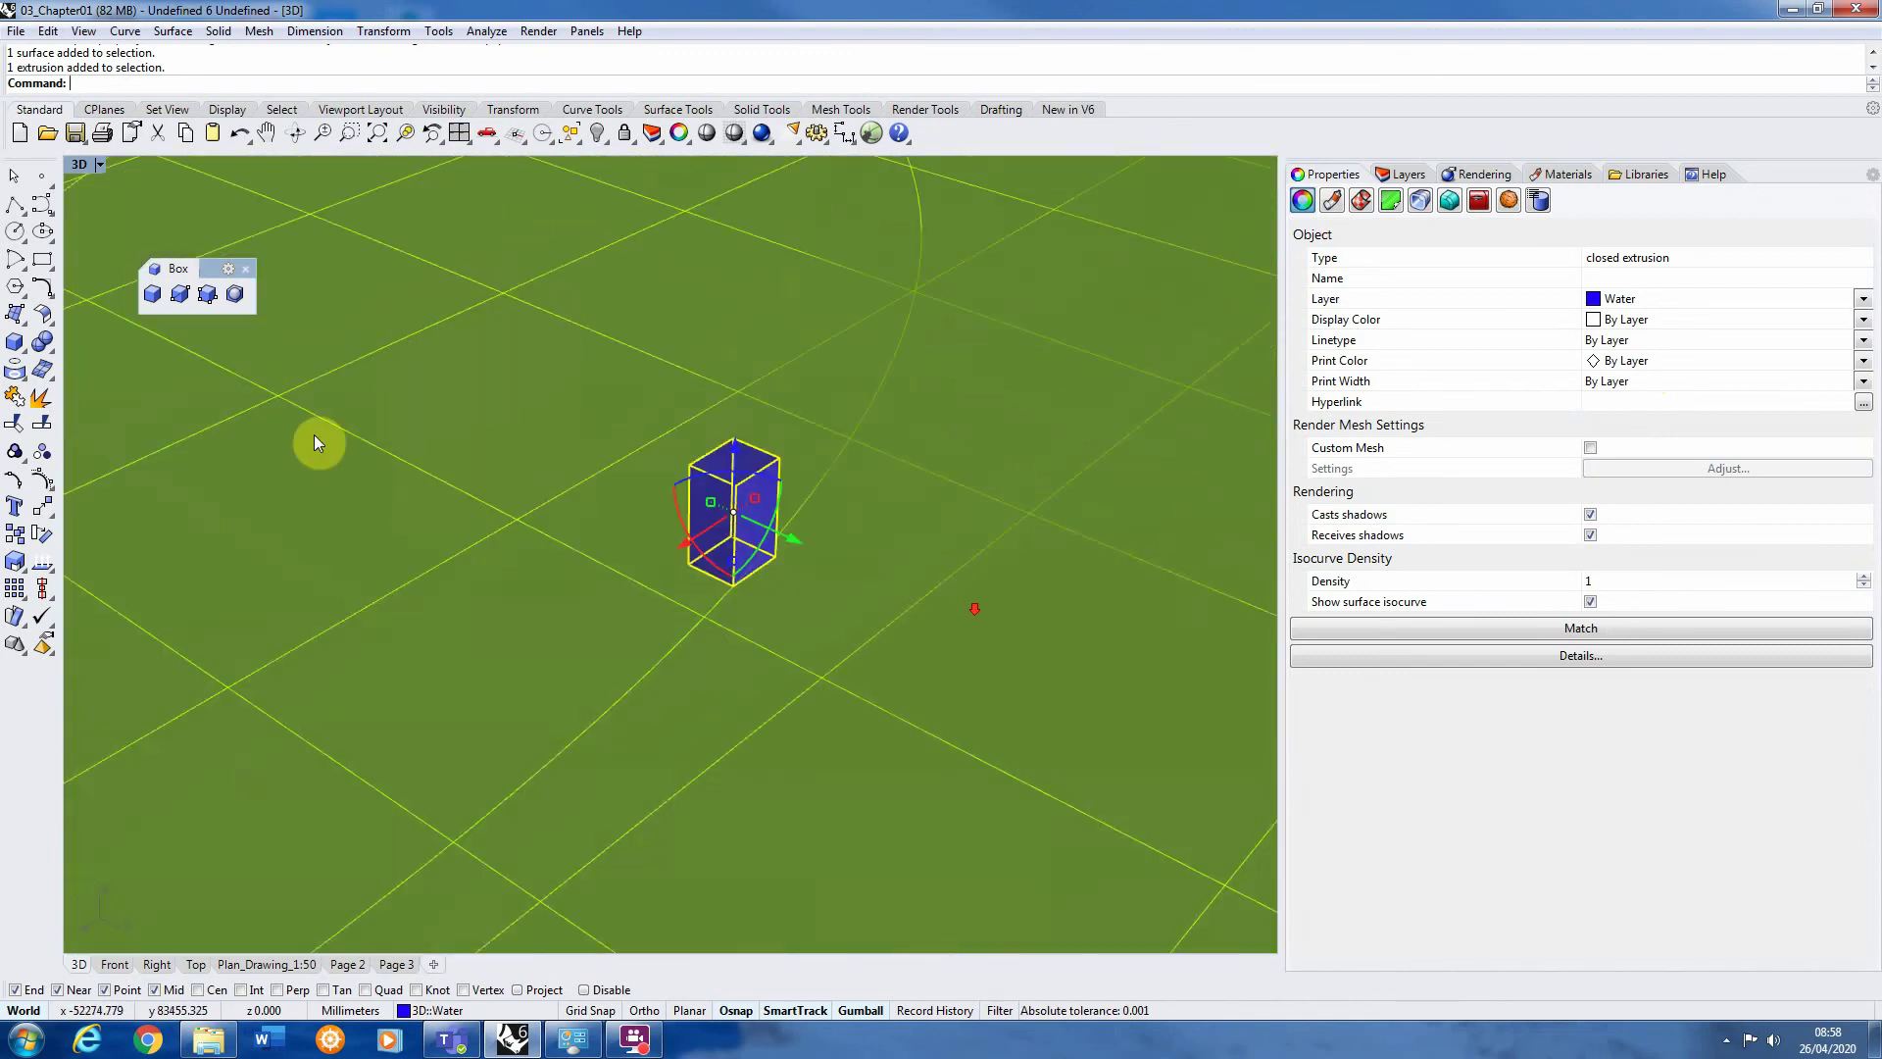
{"action": "left_click", "coordinate": [15, 535]}
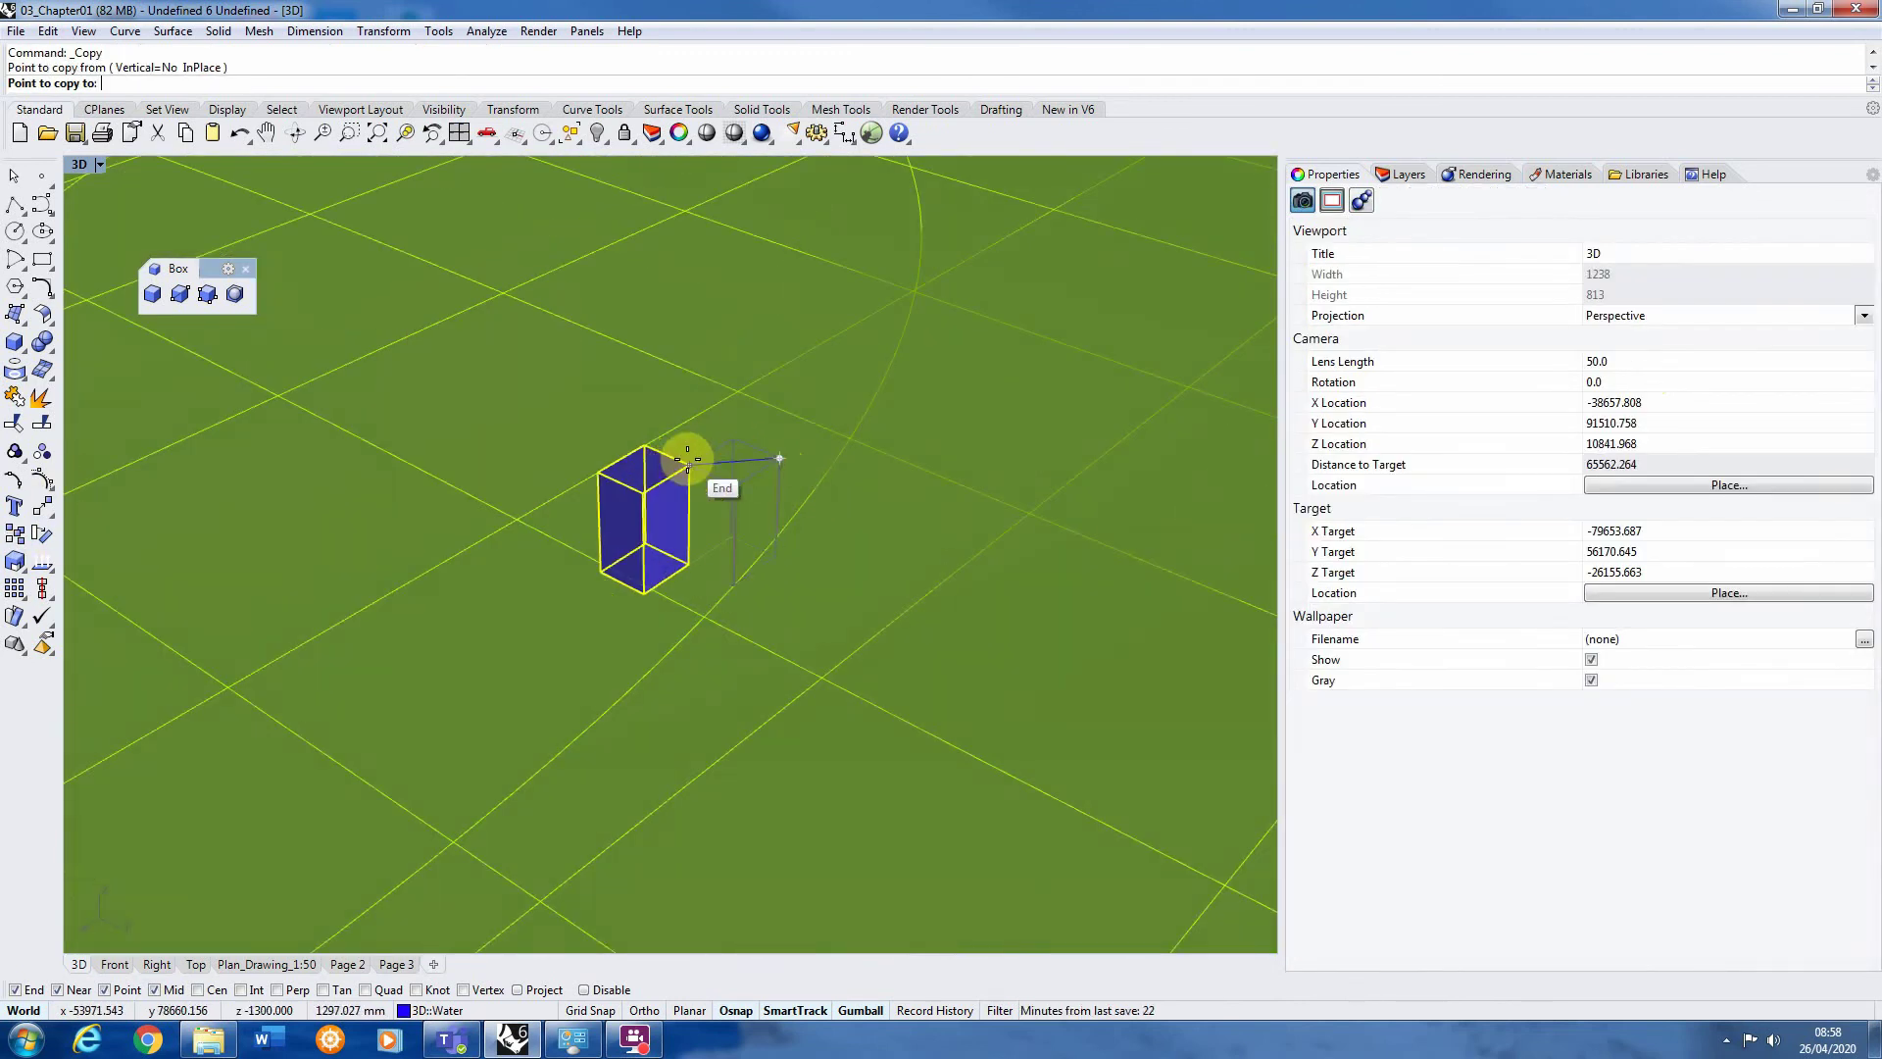
{"action": "left_click", "coordinate": [734, 439]}
{"action": "scroll", "coordinate": [1027, 457], "scroll_direction": "down", "scroll_amount": 5}
{"action": "right_click", "coordinate": [1190, 325]}
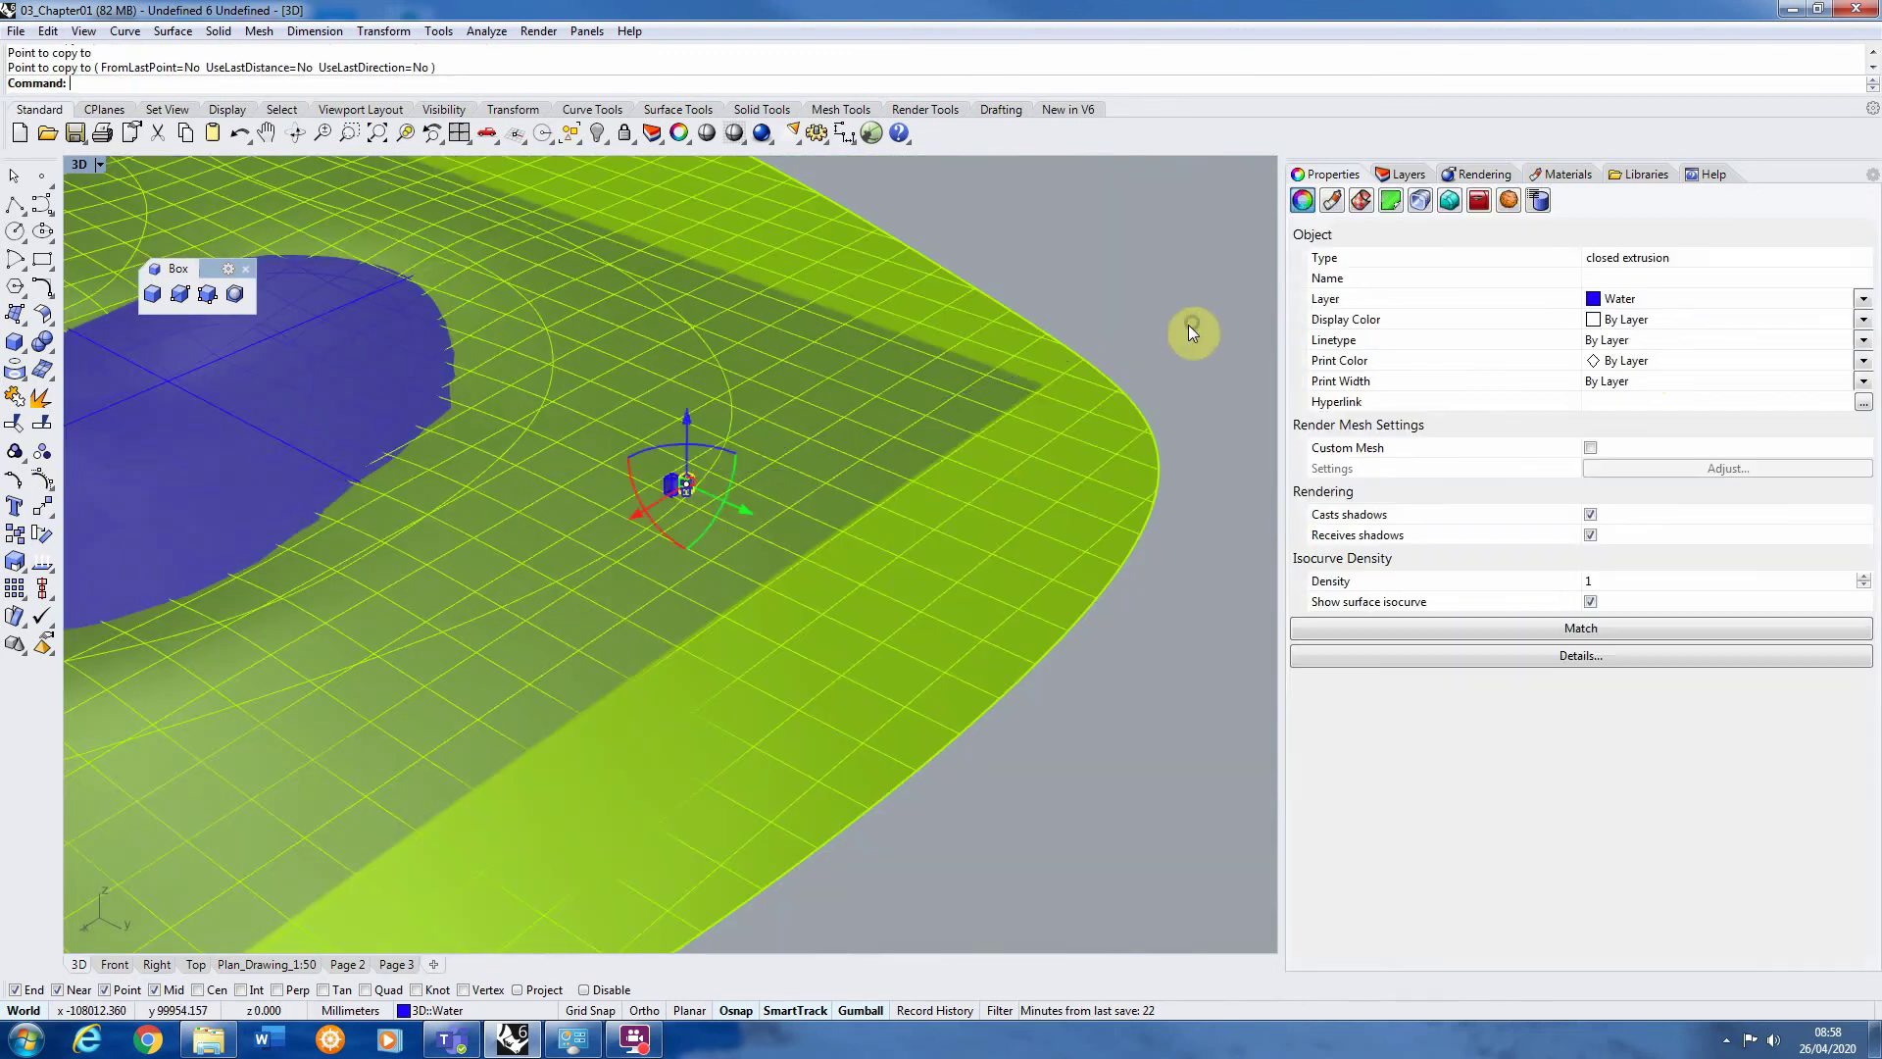
Move the copied box across the water to the foot of the tower with the gumball
{"action": "left_click", "coordinate": [667, 479]}
{"action": "left_click", "coordinate": [767, 543]}
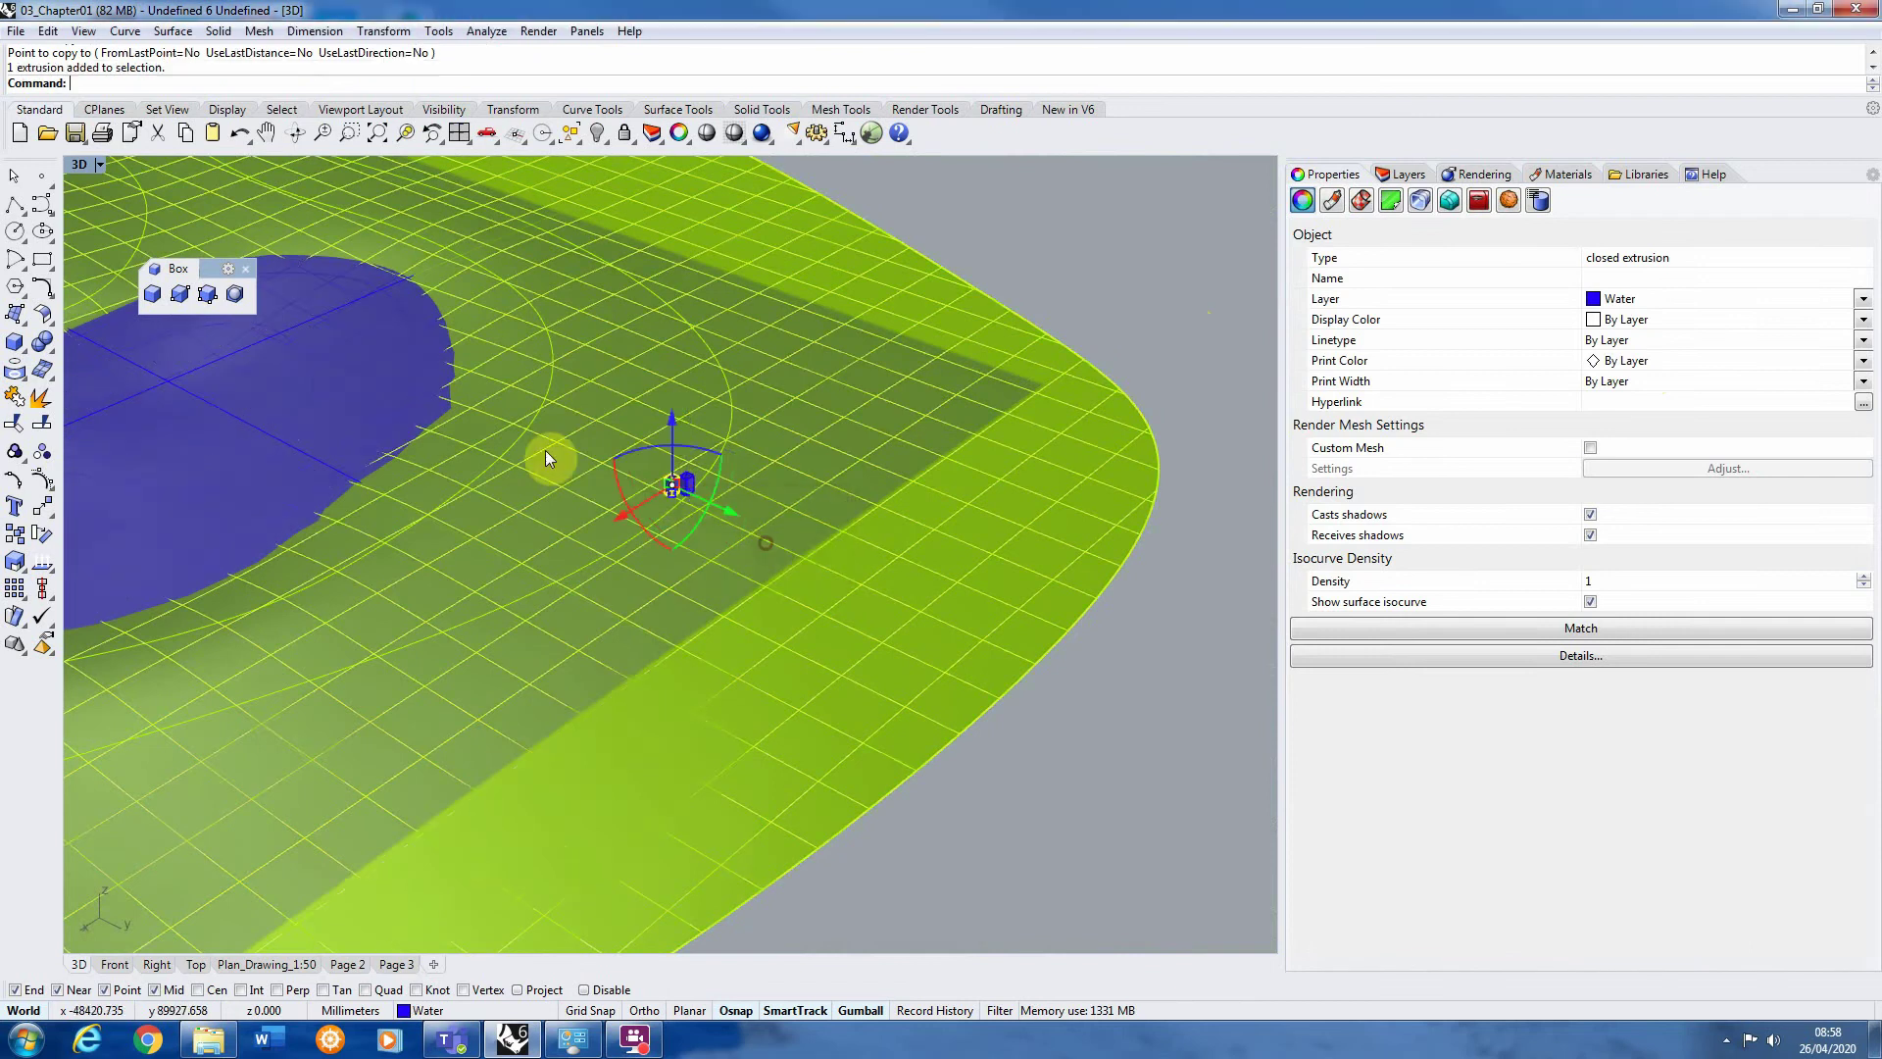
{"action": "scroll", "coordinate": [549, 452], "scroll_direction": "down", "scroll_amount": 4}
{"action": "scroll", "coordinate": [804, 514], "scroll_direction": "up", "scroll_amount": 2}
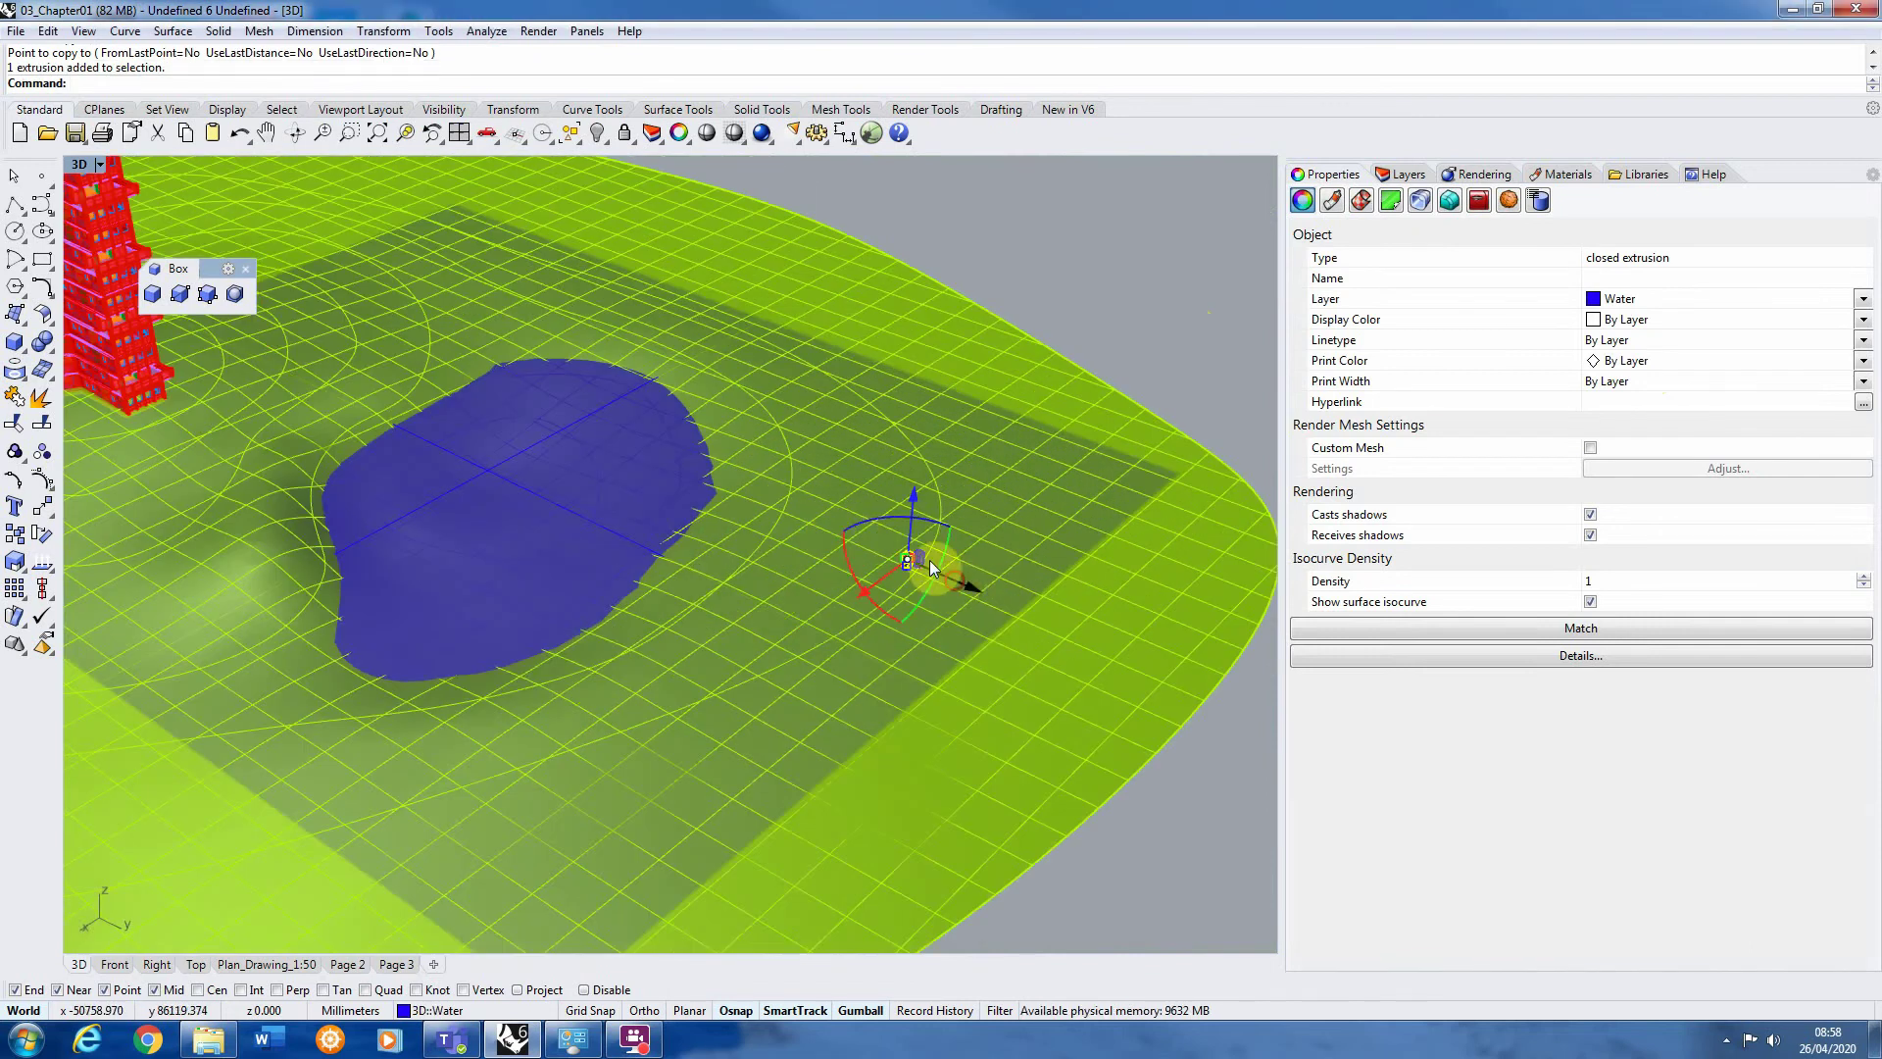
{"action": "left_click_drag", "start_coordinate": [929, 561], "coordinate": [80, 441]}
{"action": "scroll", "coordinate": [367, 426], "scroll_direction": "down", "scroll_amount": 3}
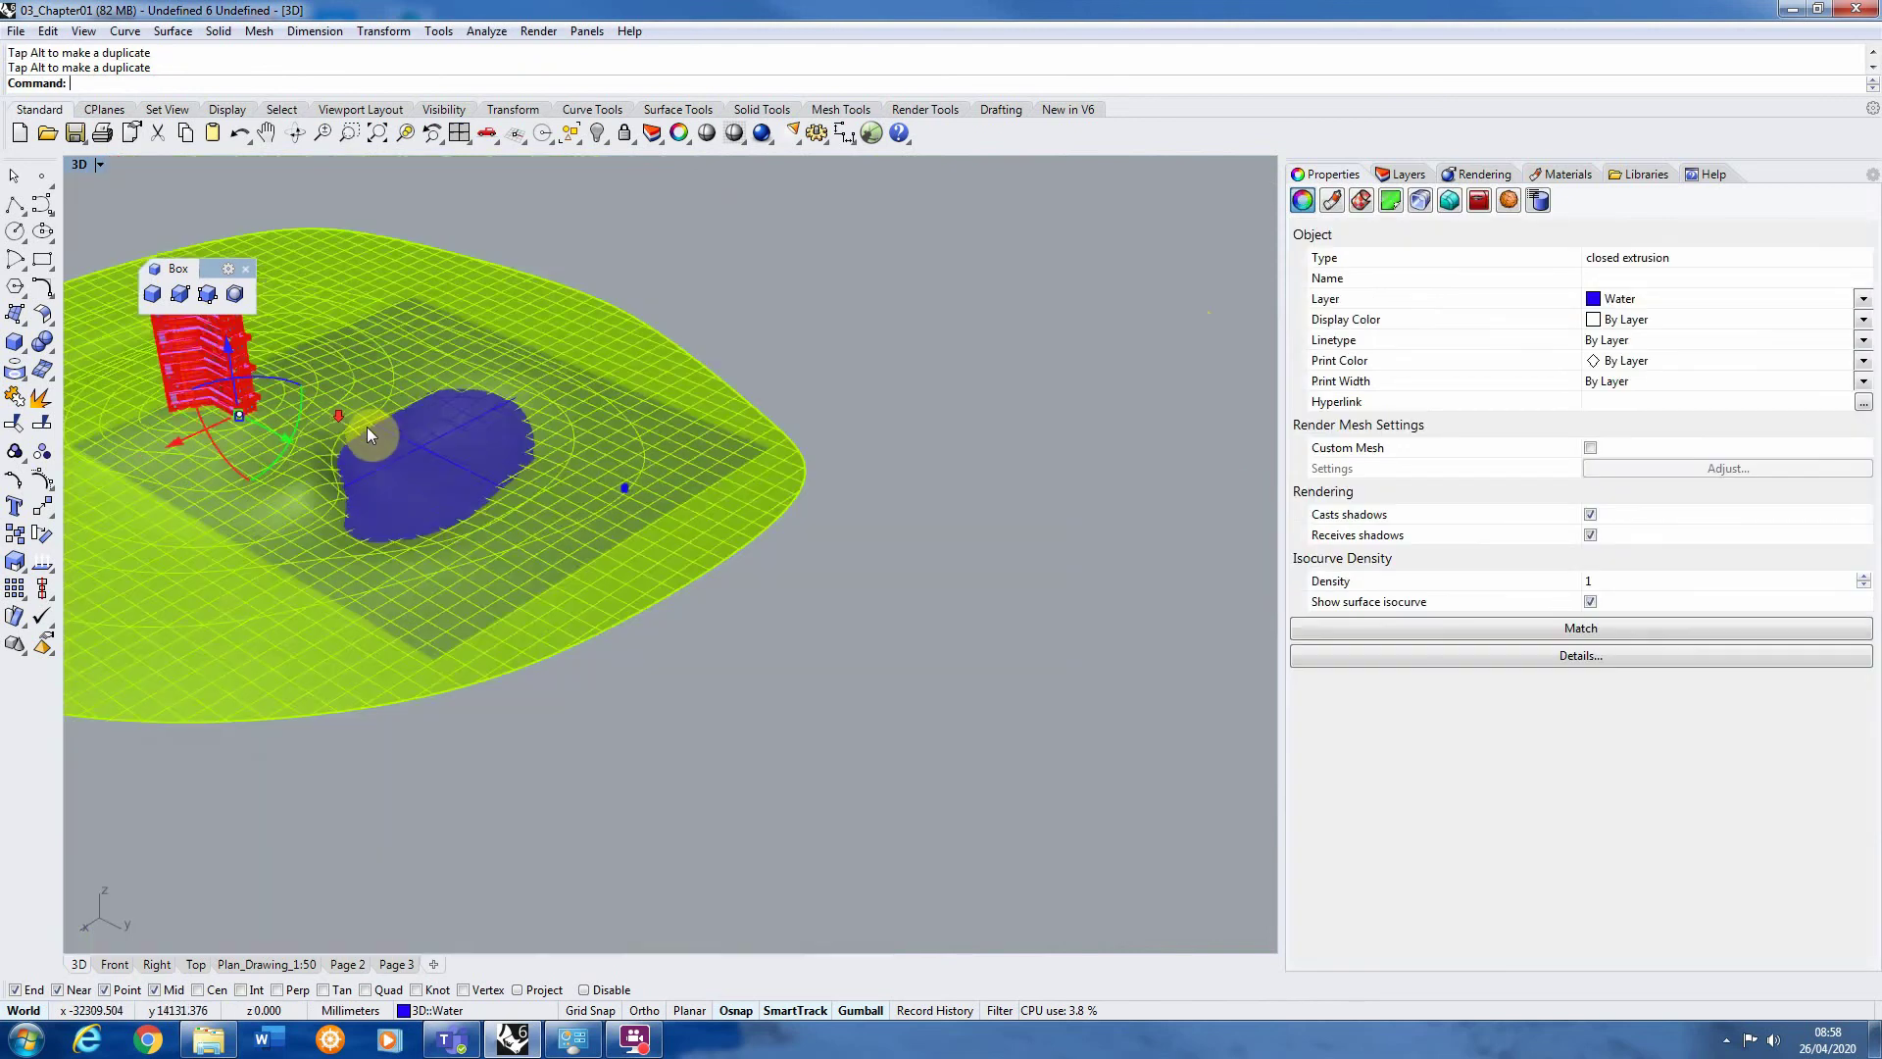
Isolate the two boxes, one in front of the water and one at the tower, and clear the selection
{"action": "scroll", "coordinate": [246, 403], "scroll_direction": "up", "scroll_amount": 10}
{"action": "right_click_drag", "start_coordinate": [377, 537], "coordinate": [837, 607]}
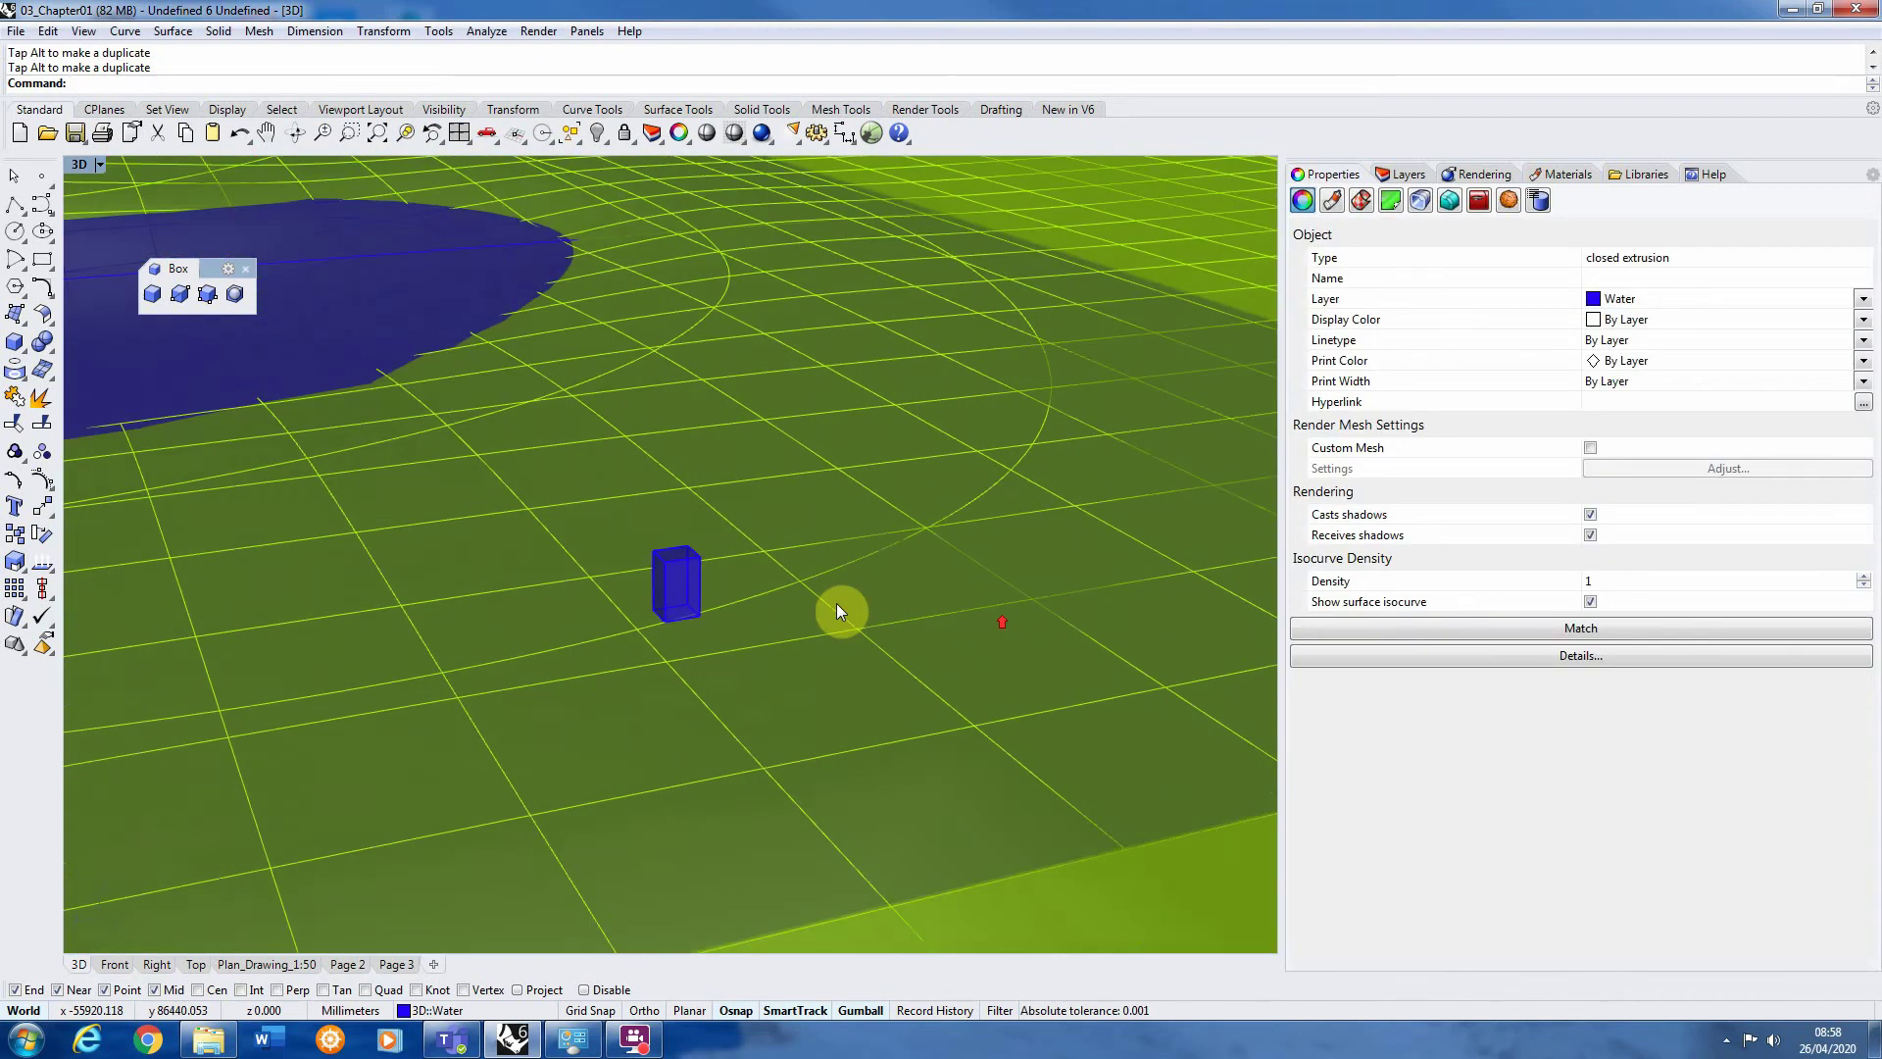
{"action": "left_click", "coordinate": [662, 566], "text": "shift"}
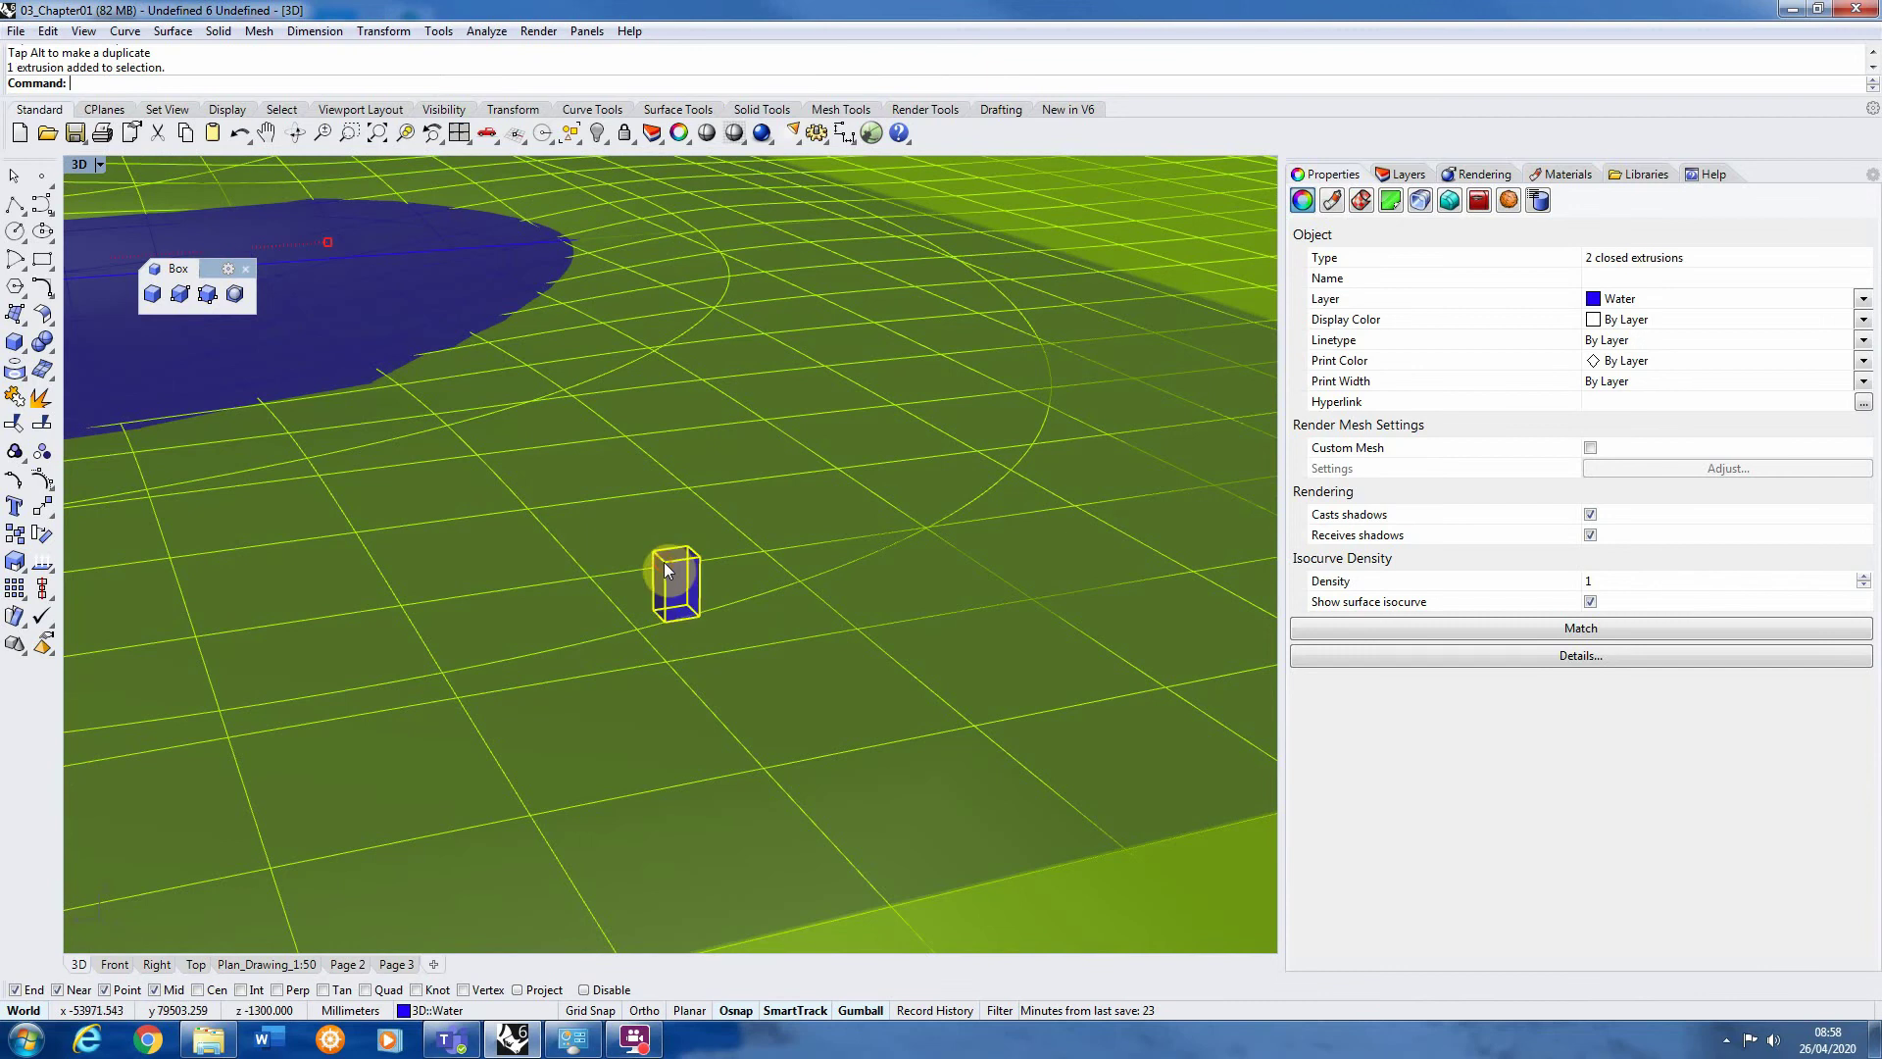
{"action": "scroll", "coordinate": [1033, 602], "scroll_direction": "down", "scroll_amount": 12}
{"action": "right_click_drag", "start_coordinate": [1032, 602], "coordinate": [339, 170]}
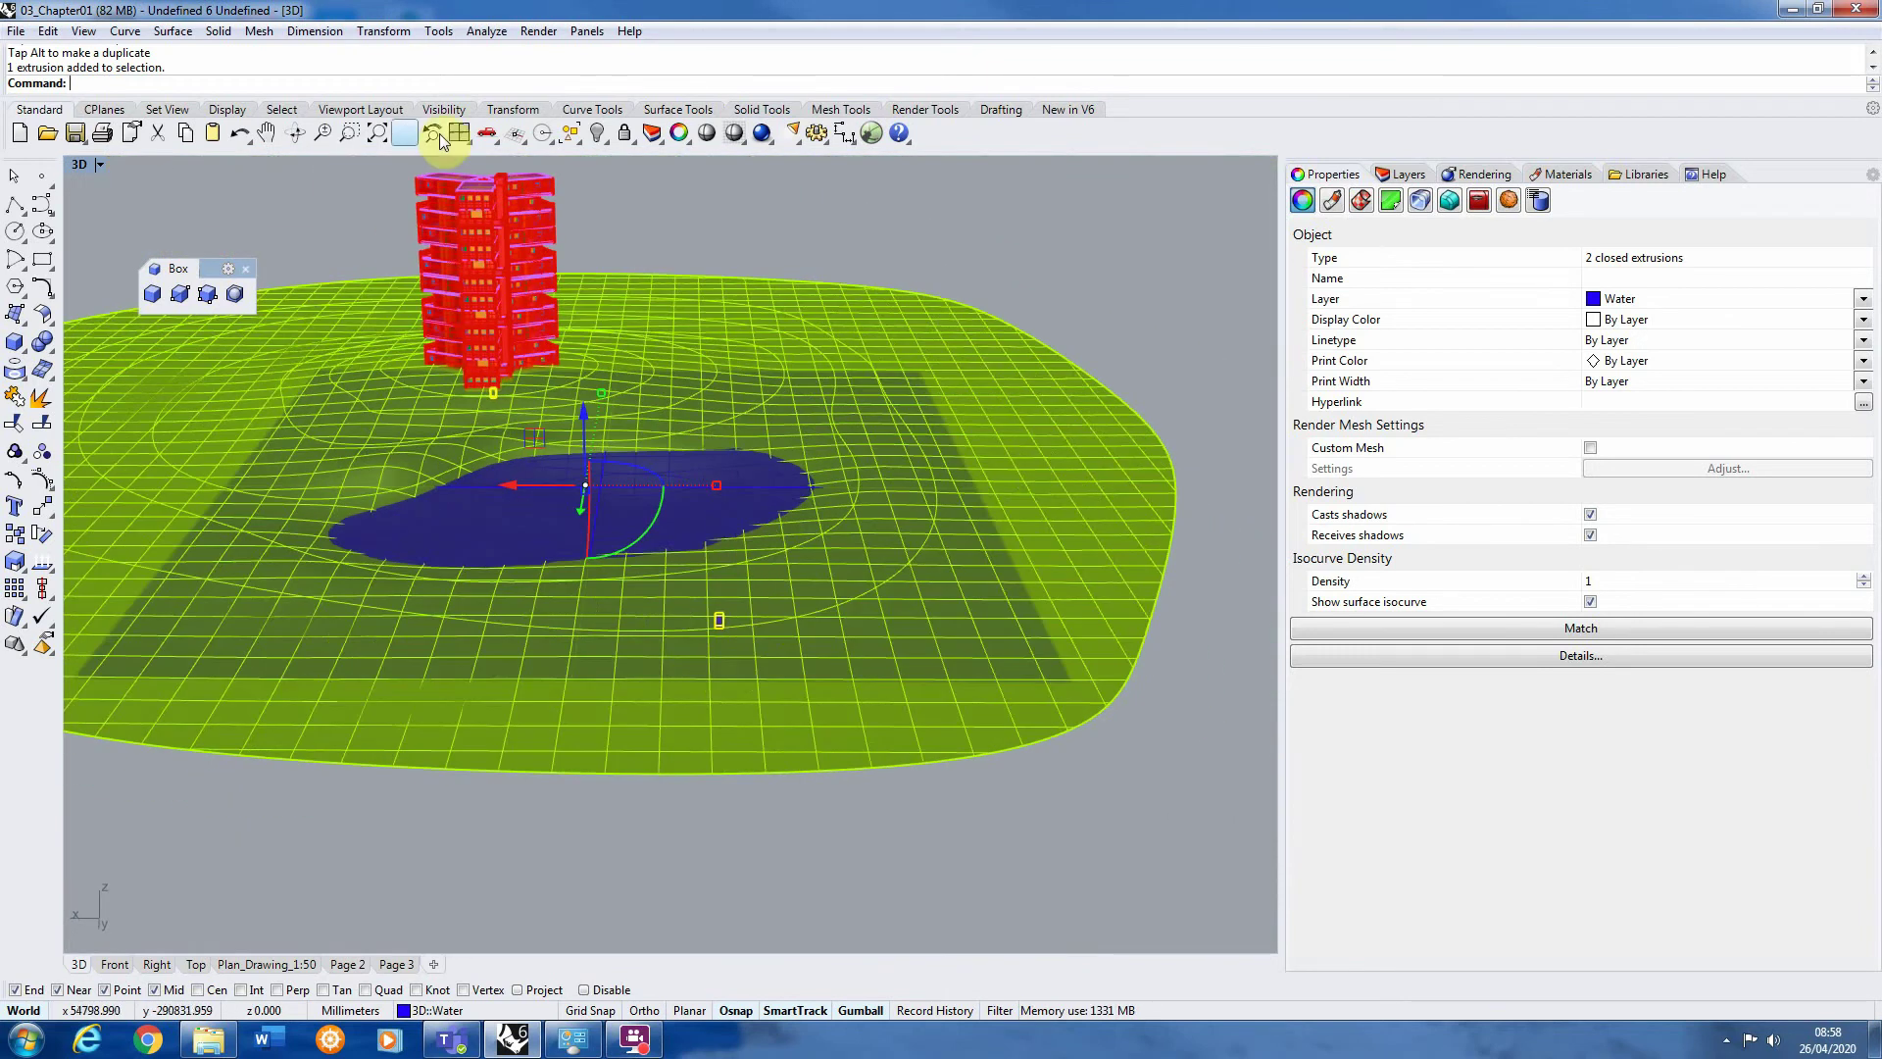
{"action": "left_click", "coordinate": [597, 132]}
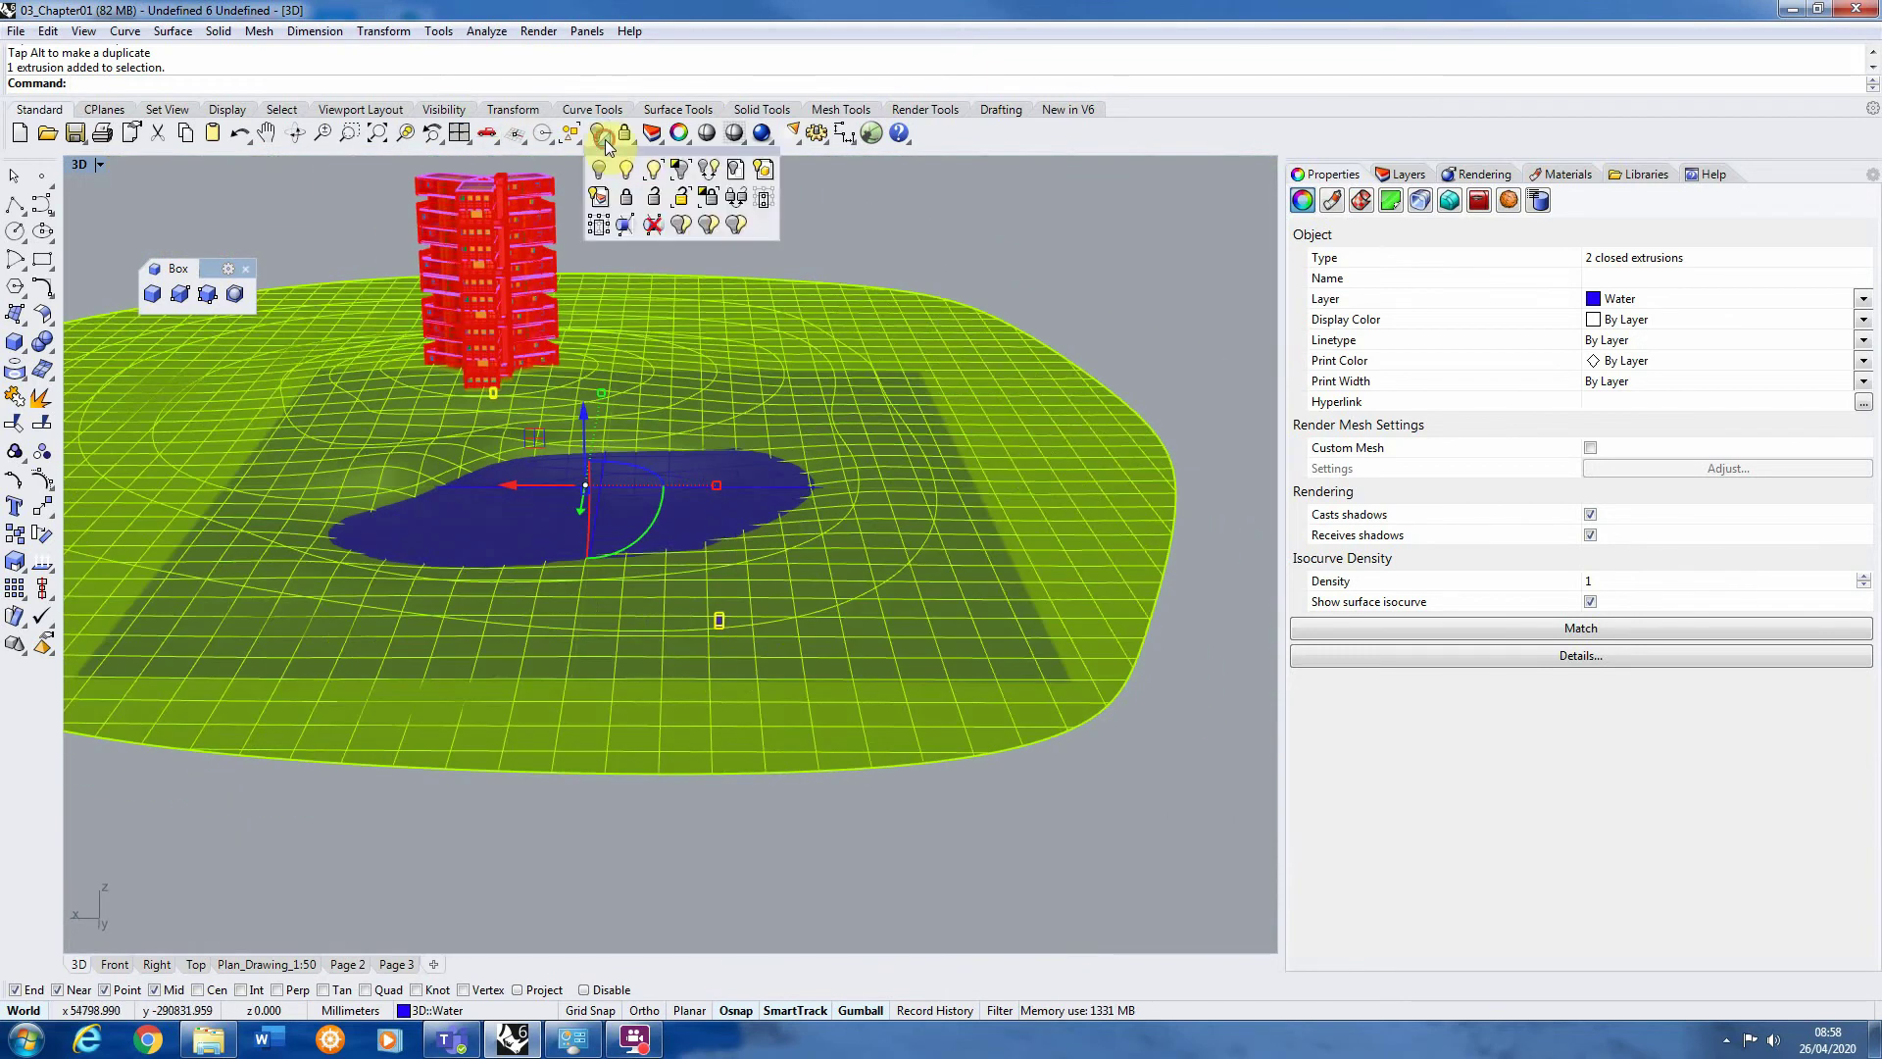
{"action": "left_click", "coordinate": [681, 170]}
{"action": "left_click", "coordinate": [708, 456]}
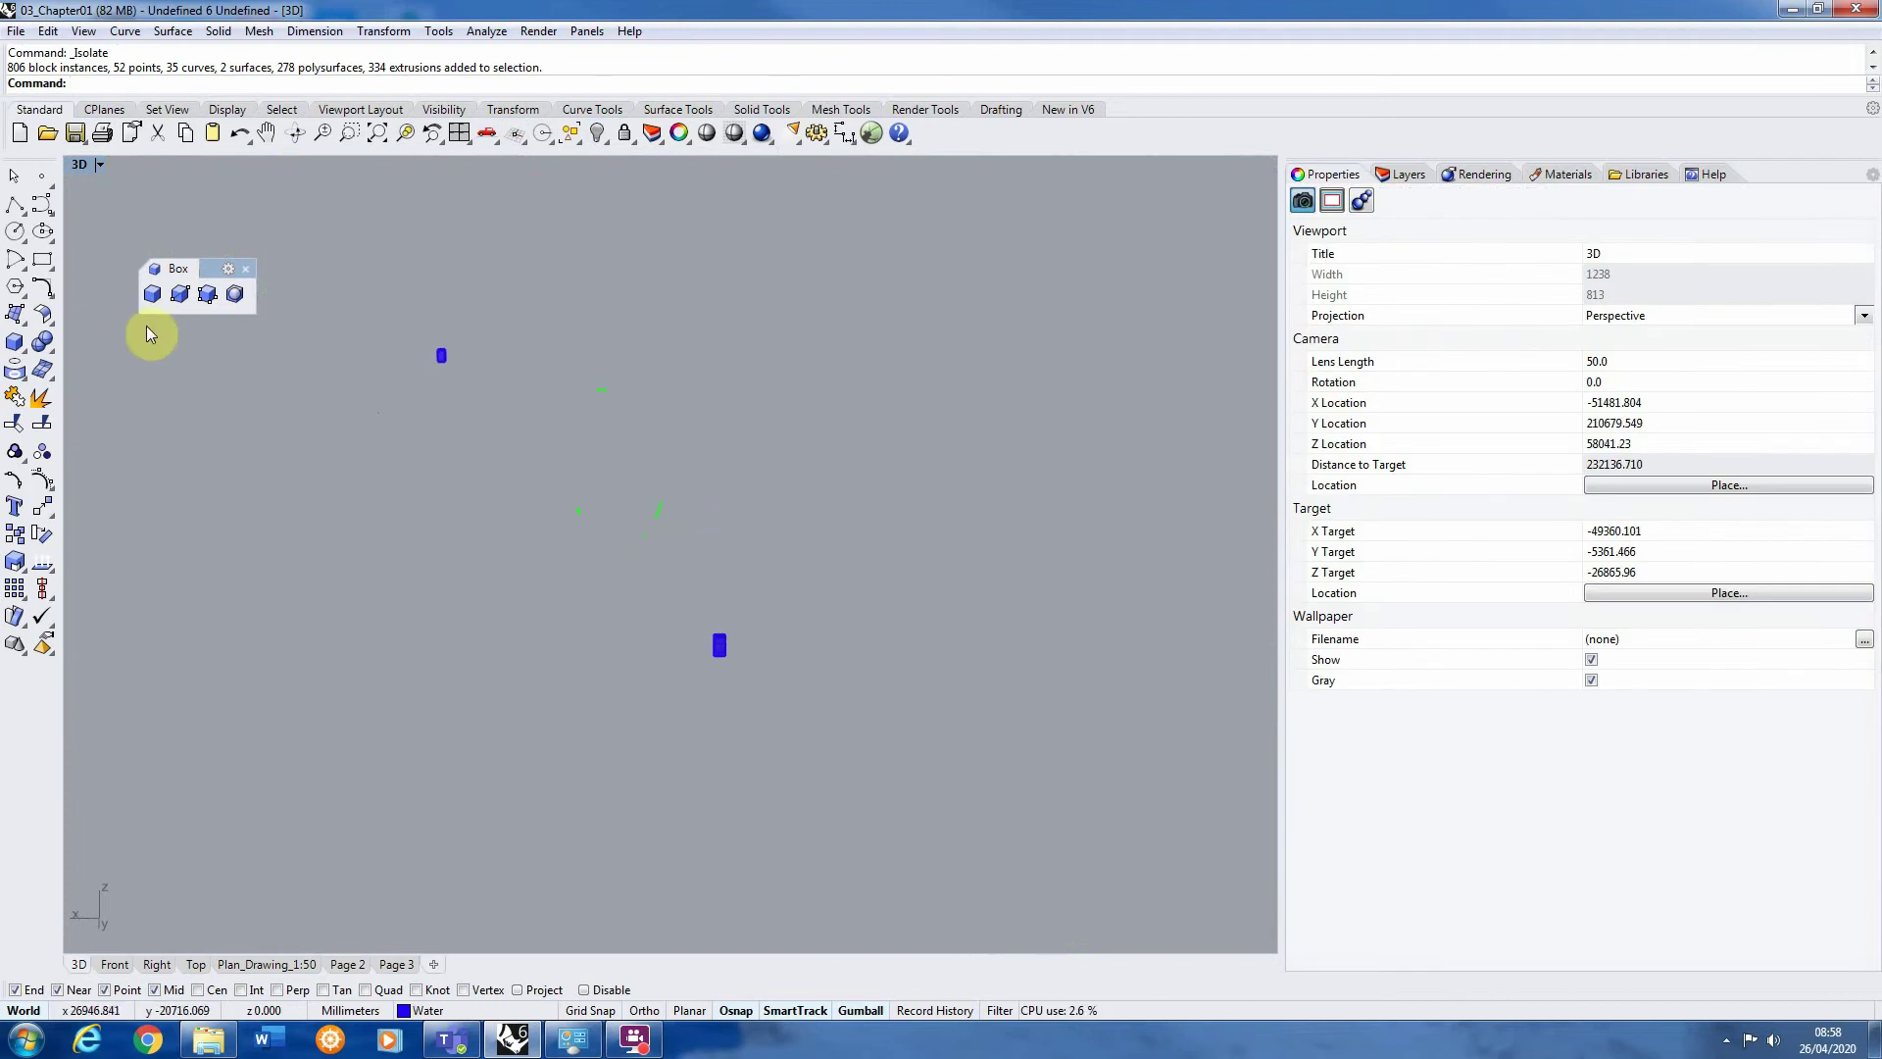
Place the camera on the nearer box's top corner and the target on the farther box's top corner, and show all hidden objects
{"action": "left_click", "coordinate": [84, 33]}
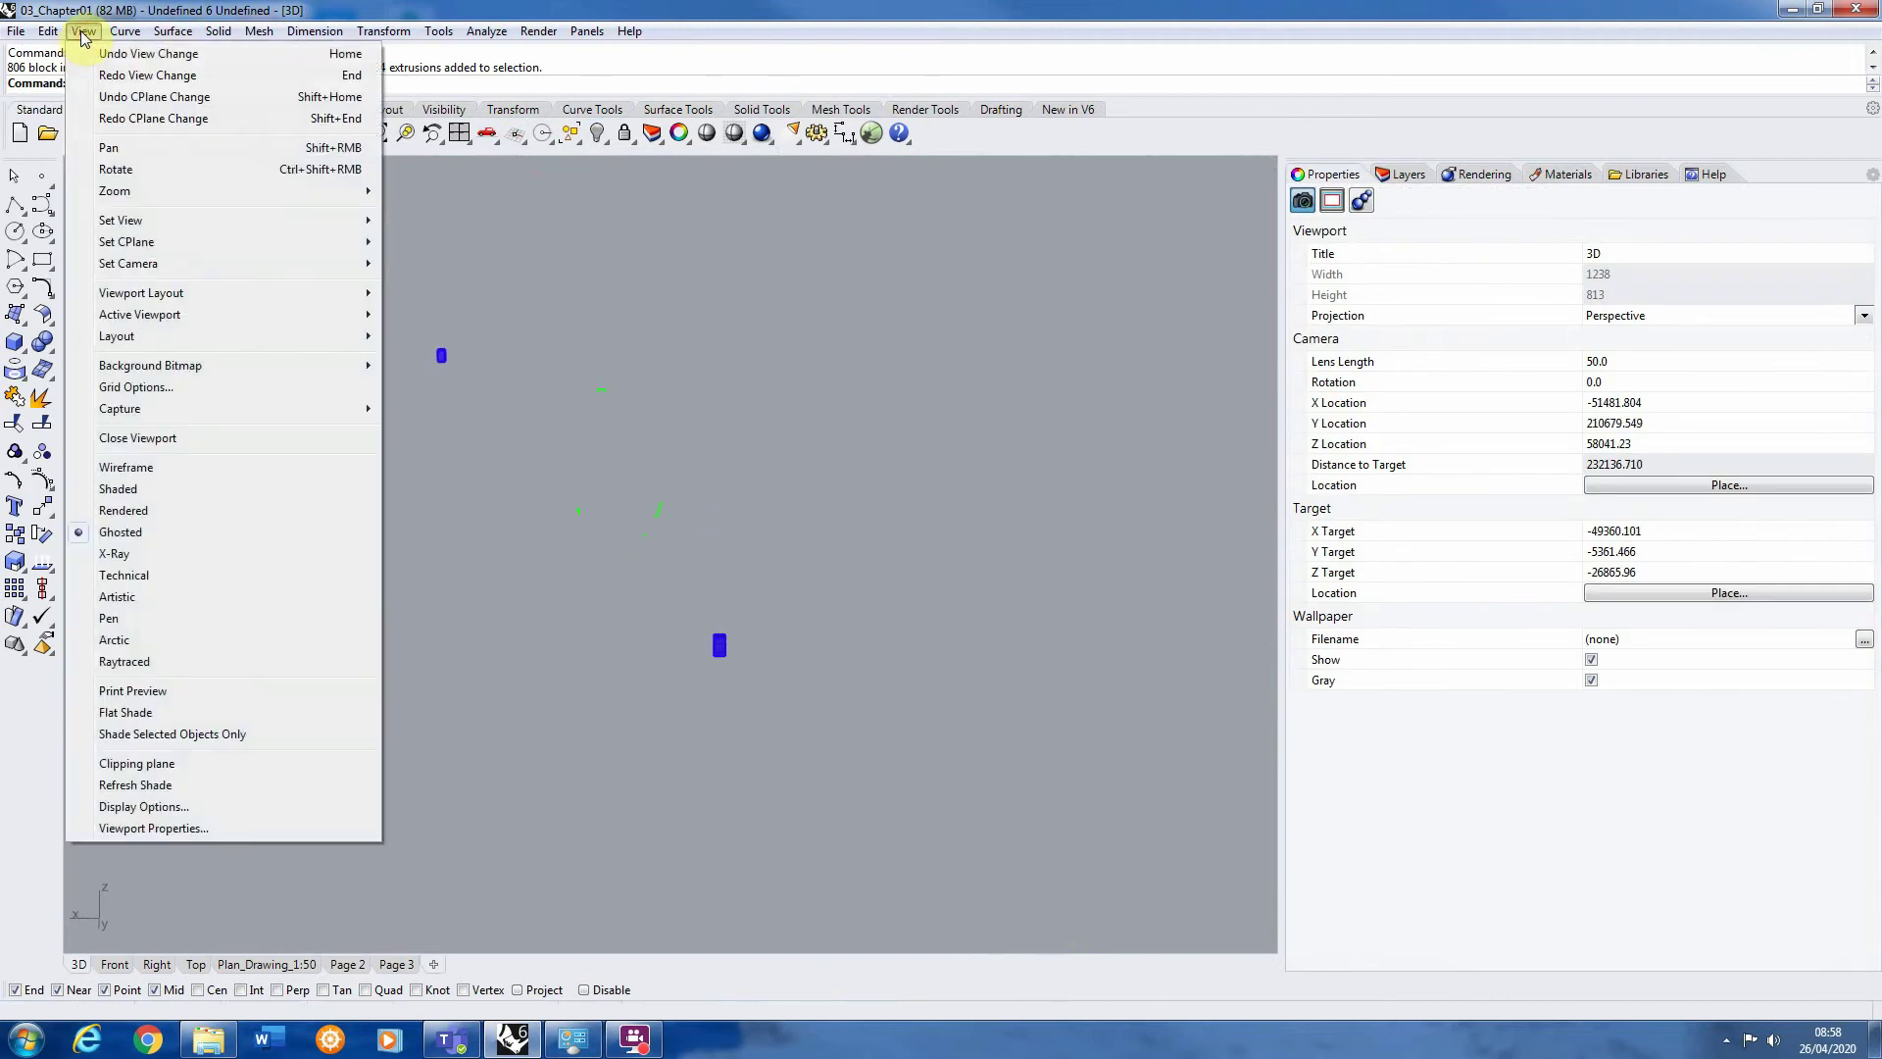
{"action": "mouse_move", "coordinate": [163, 263]}
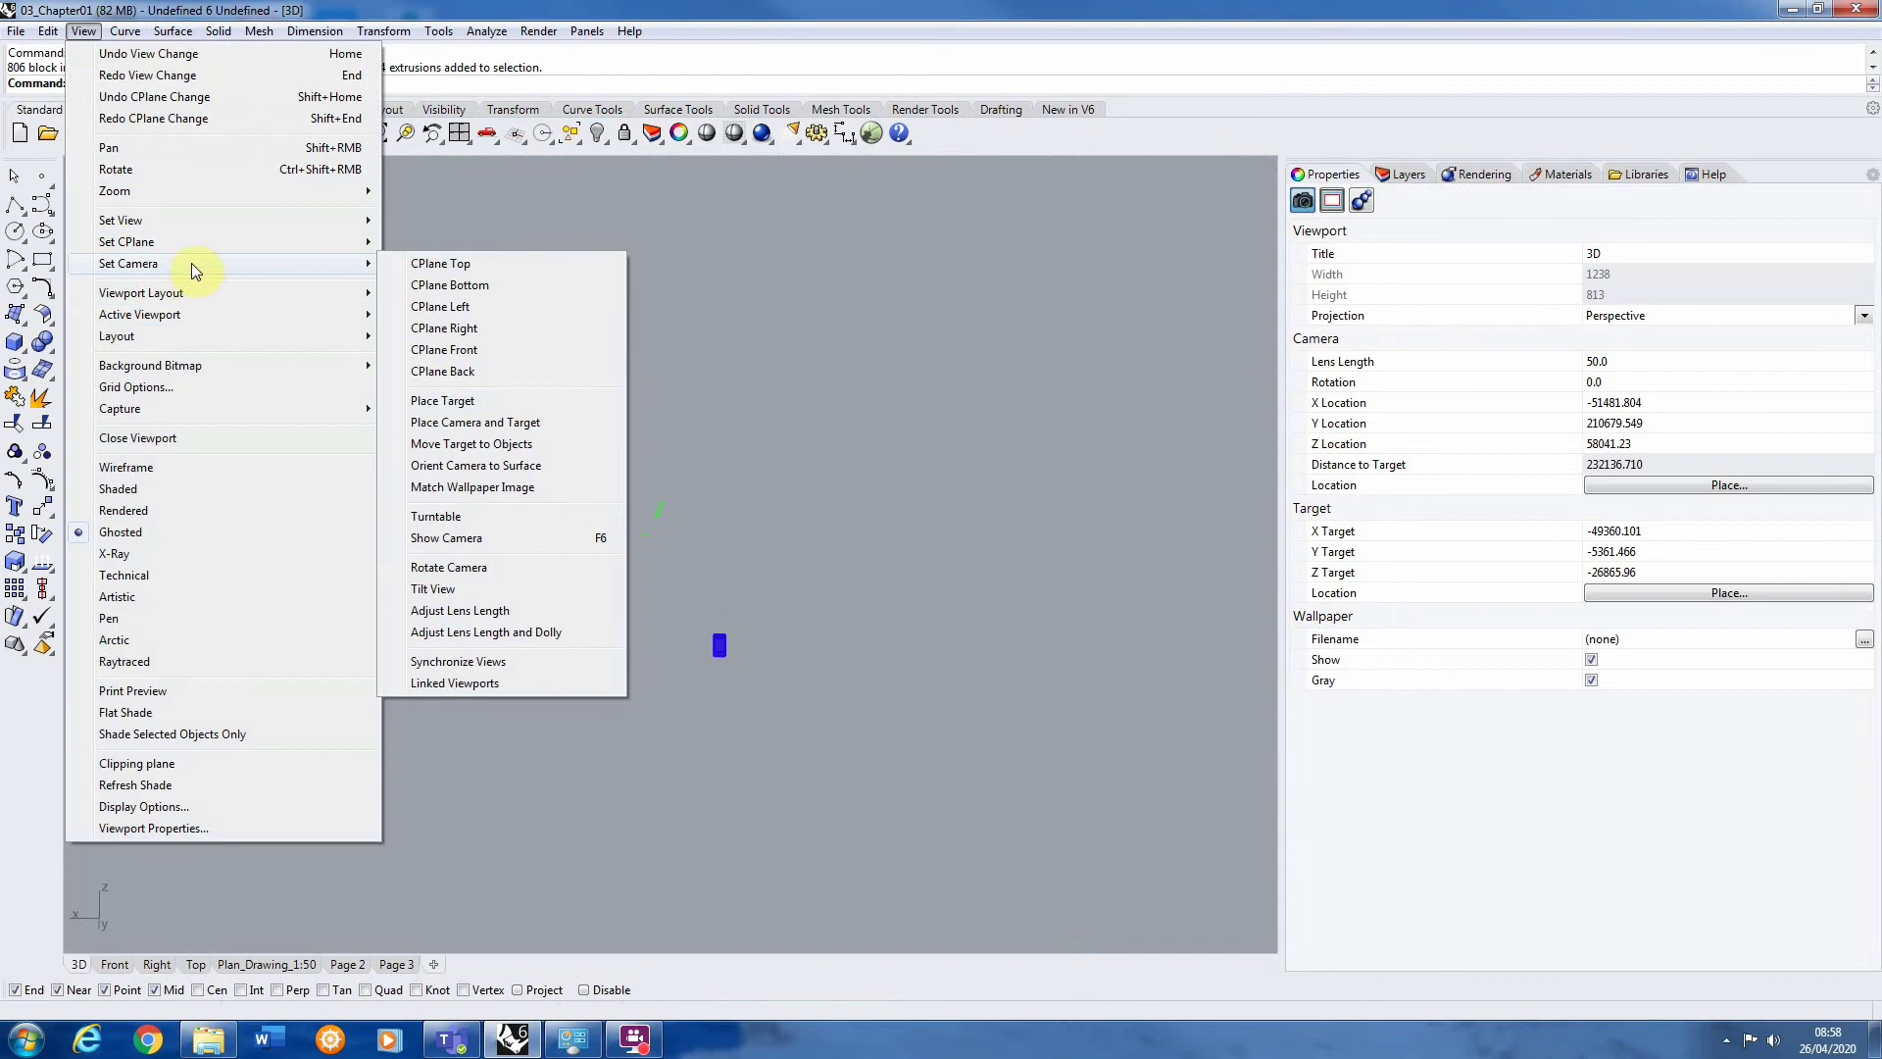
{"action": "left_click", "coordinate": [502, 421]}
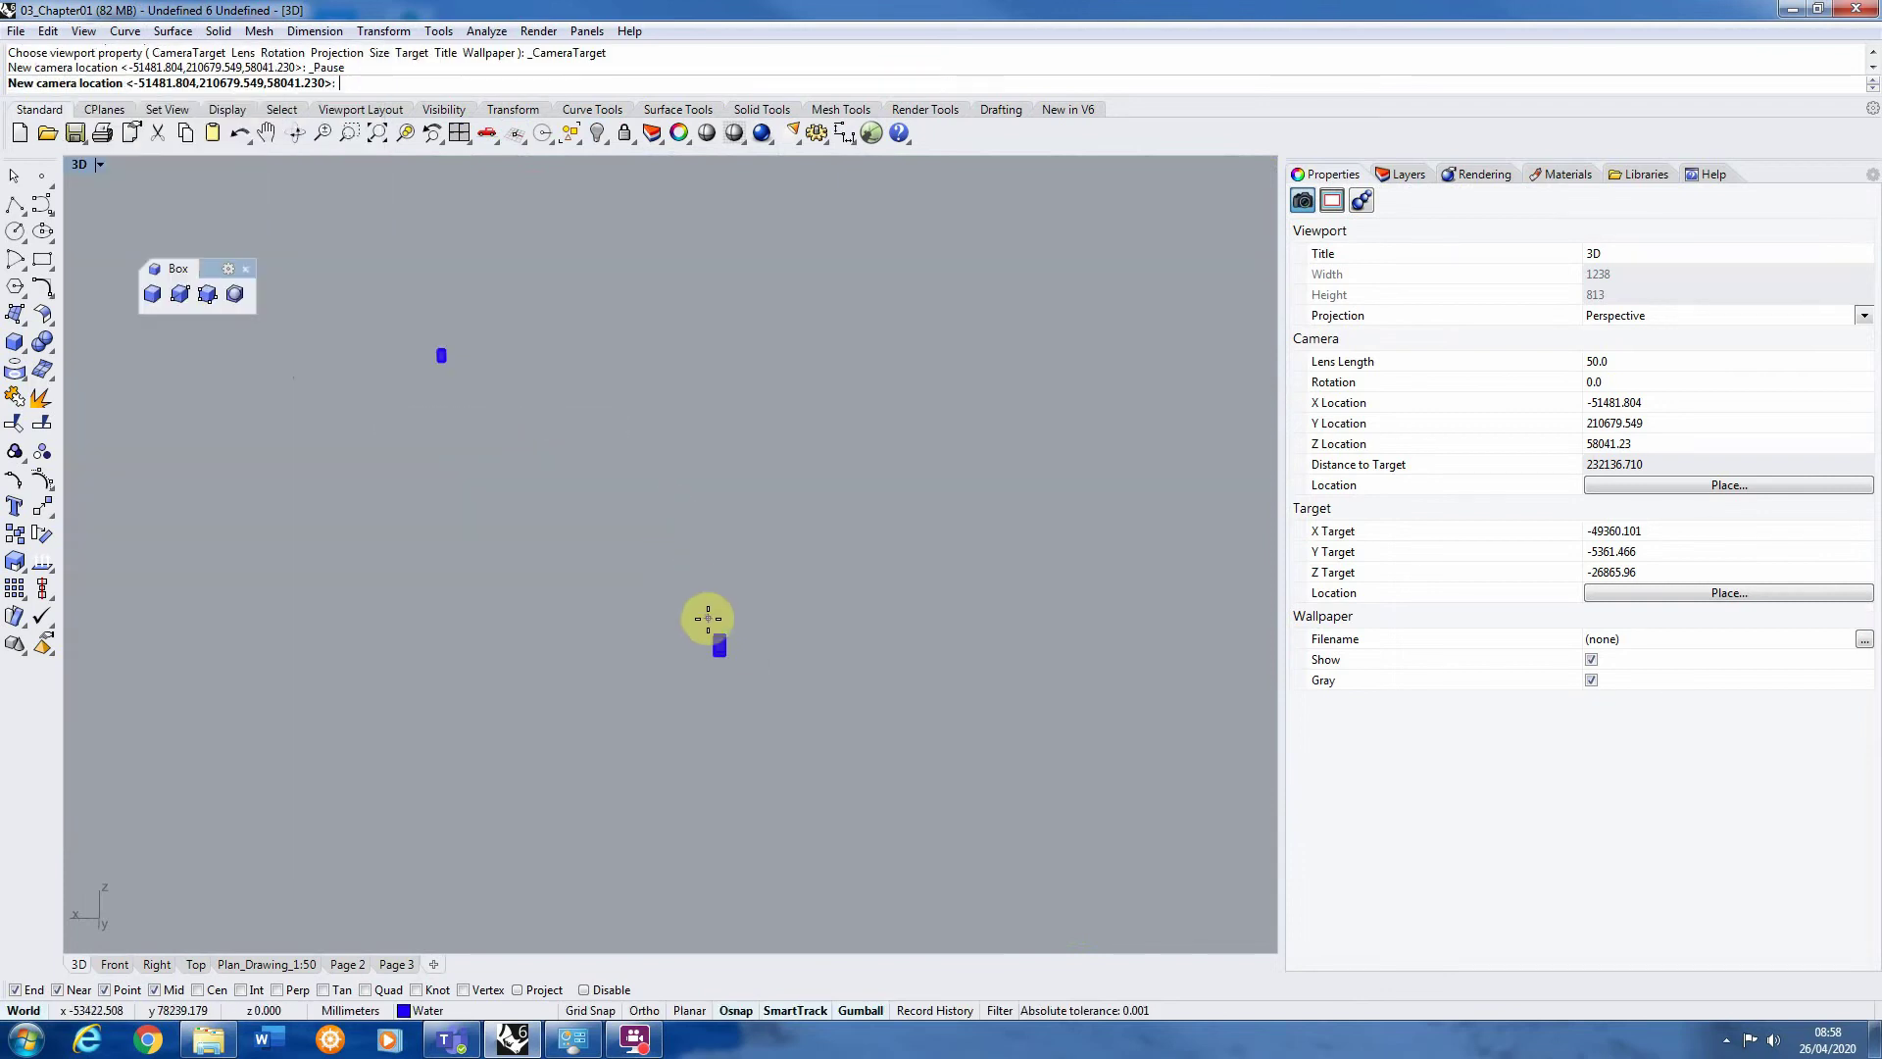
{"action": "left_click", "coordinate": [712, 626]}
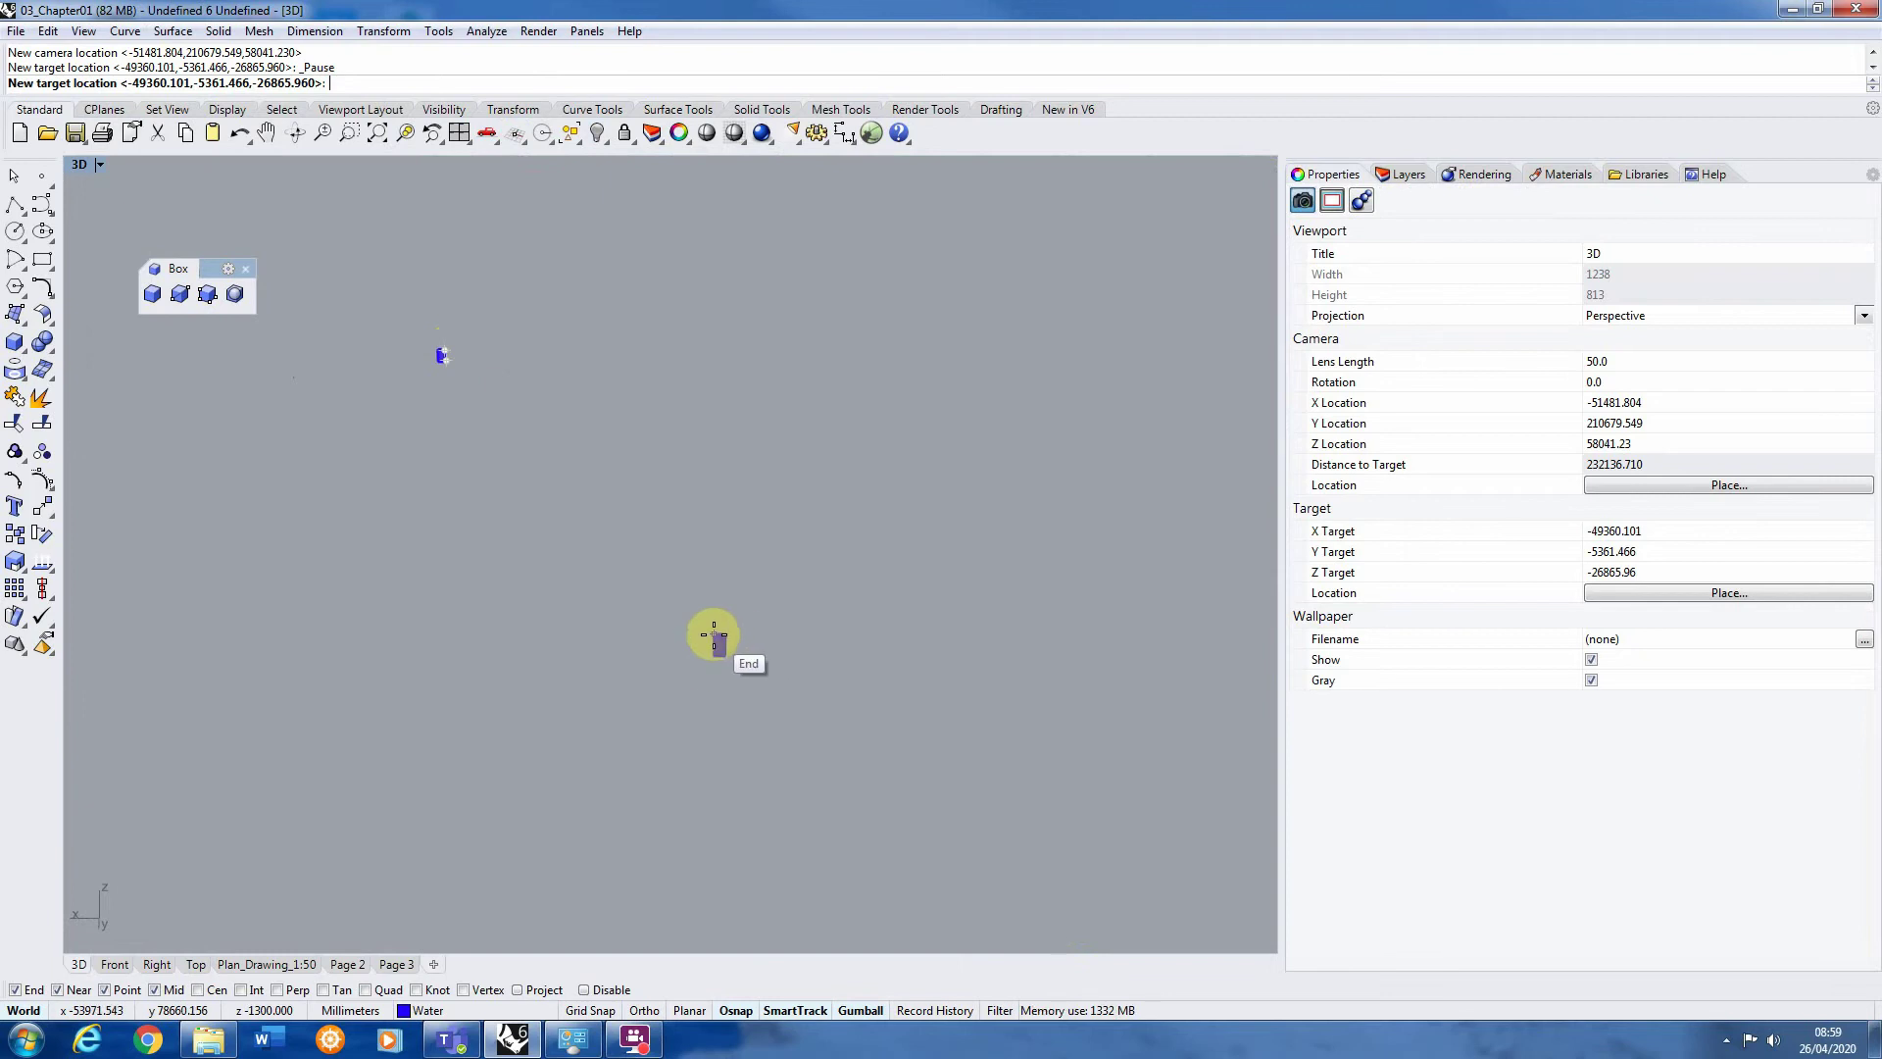
{"action": "scroll", "coordinate": [433, 324], "scroll_direction": "up", "scroll_amount": 10}
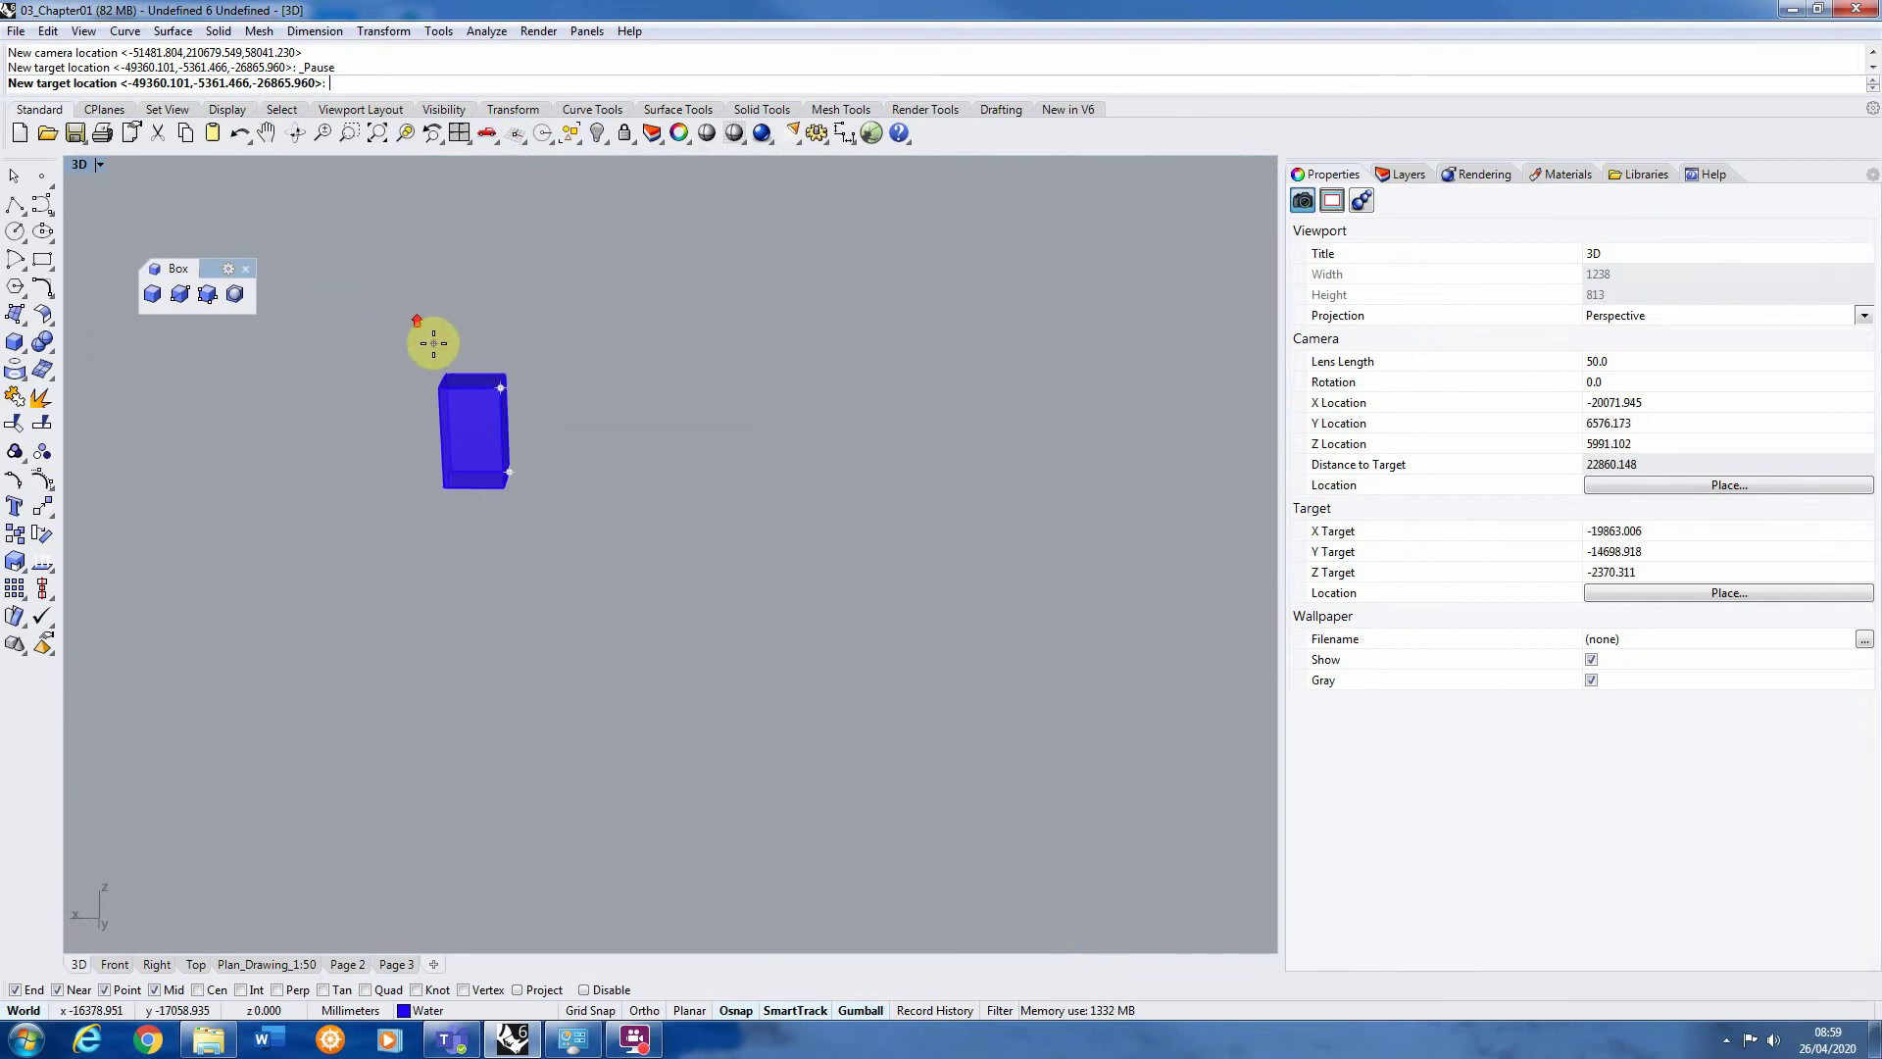
{"action": "left_click", "coordinate": [531, 418]}
{"action": "key", "text": "Return"}
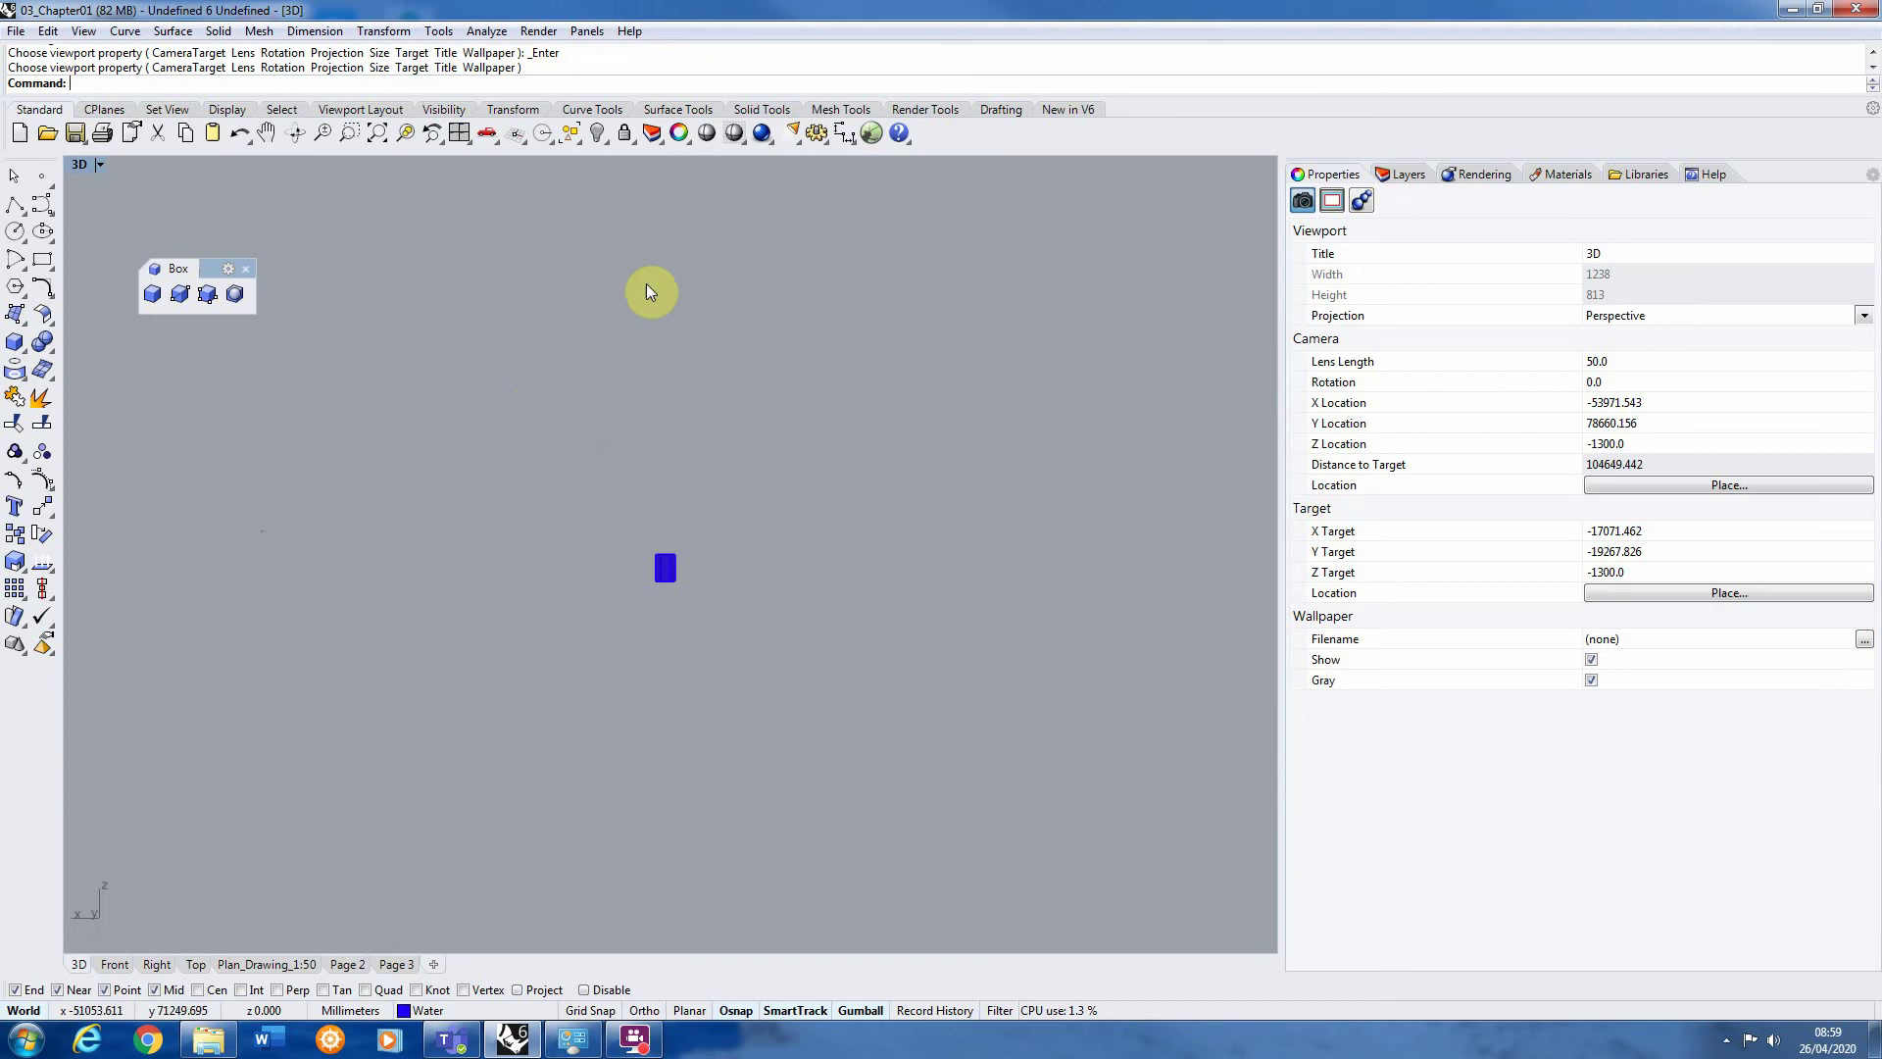
{"action": "right_click", "coordinate": [598, 134]}
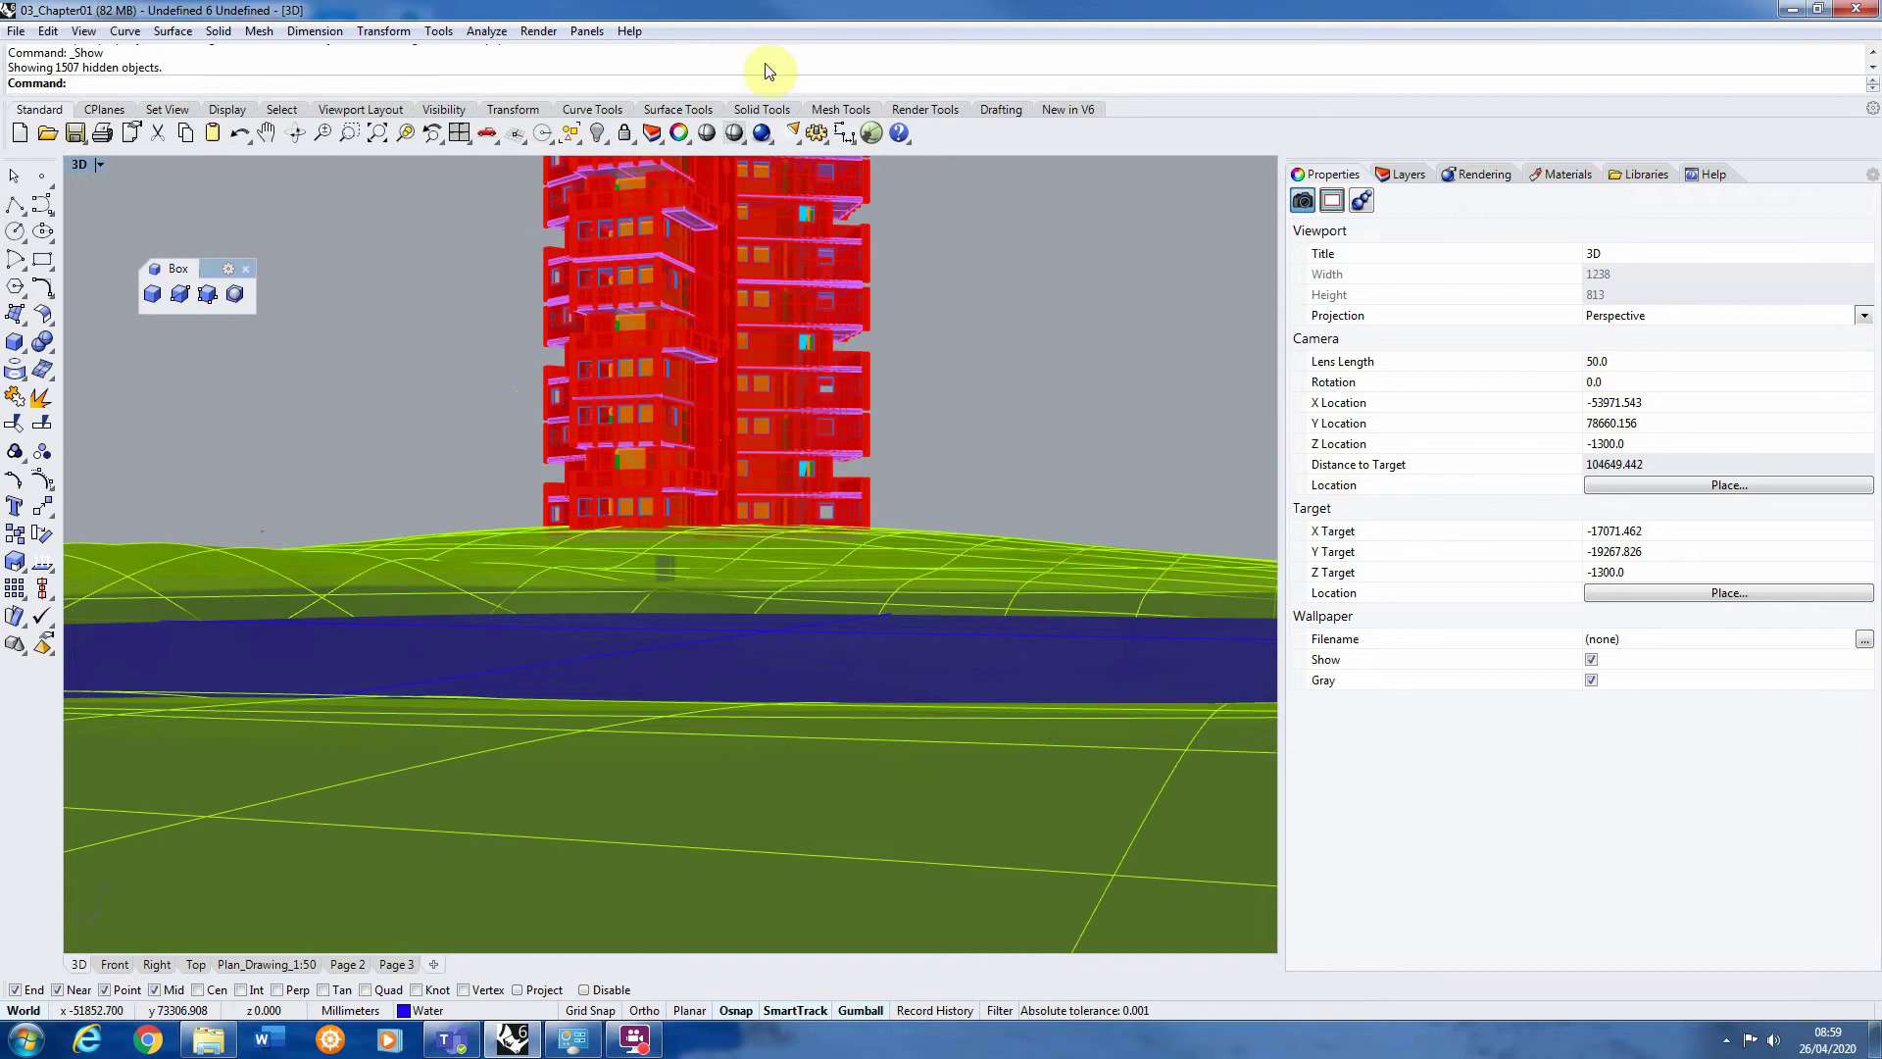
Widen the perspective camera's field of view by lowering its lens length to 40 and finally to 30
{"action": "left_click", "coordinate": [1594, 361]}
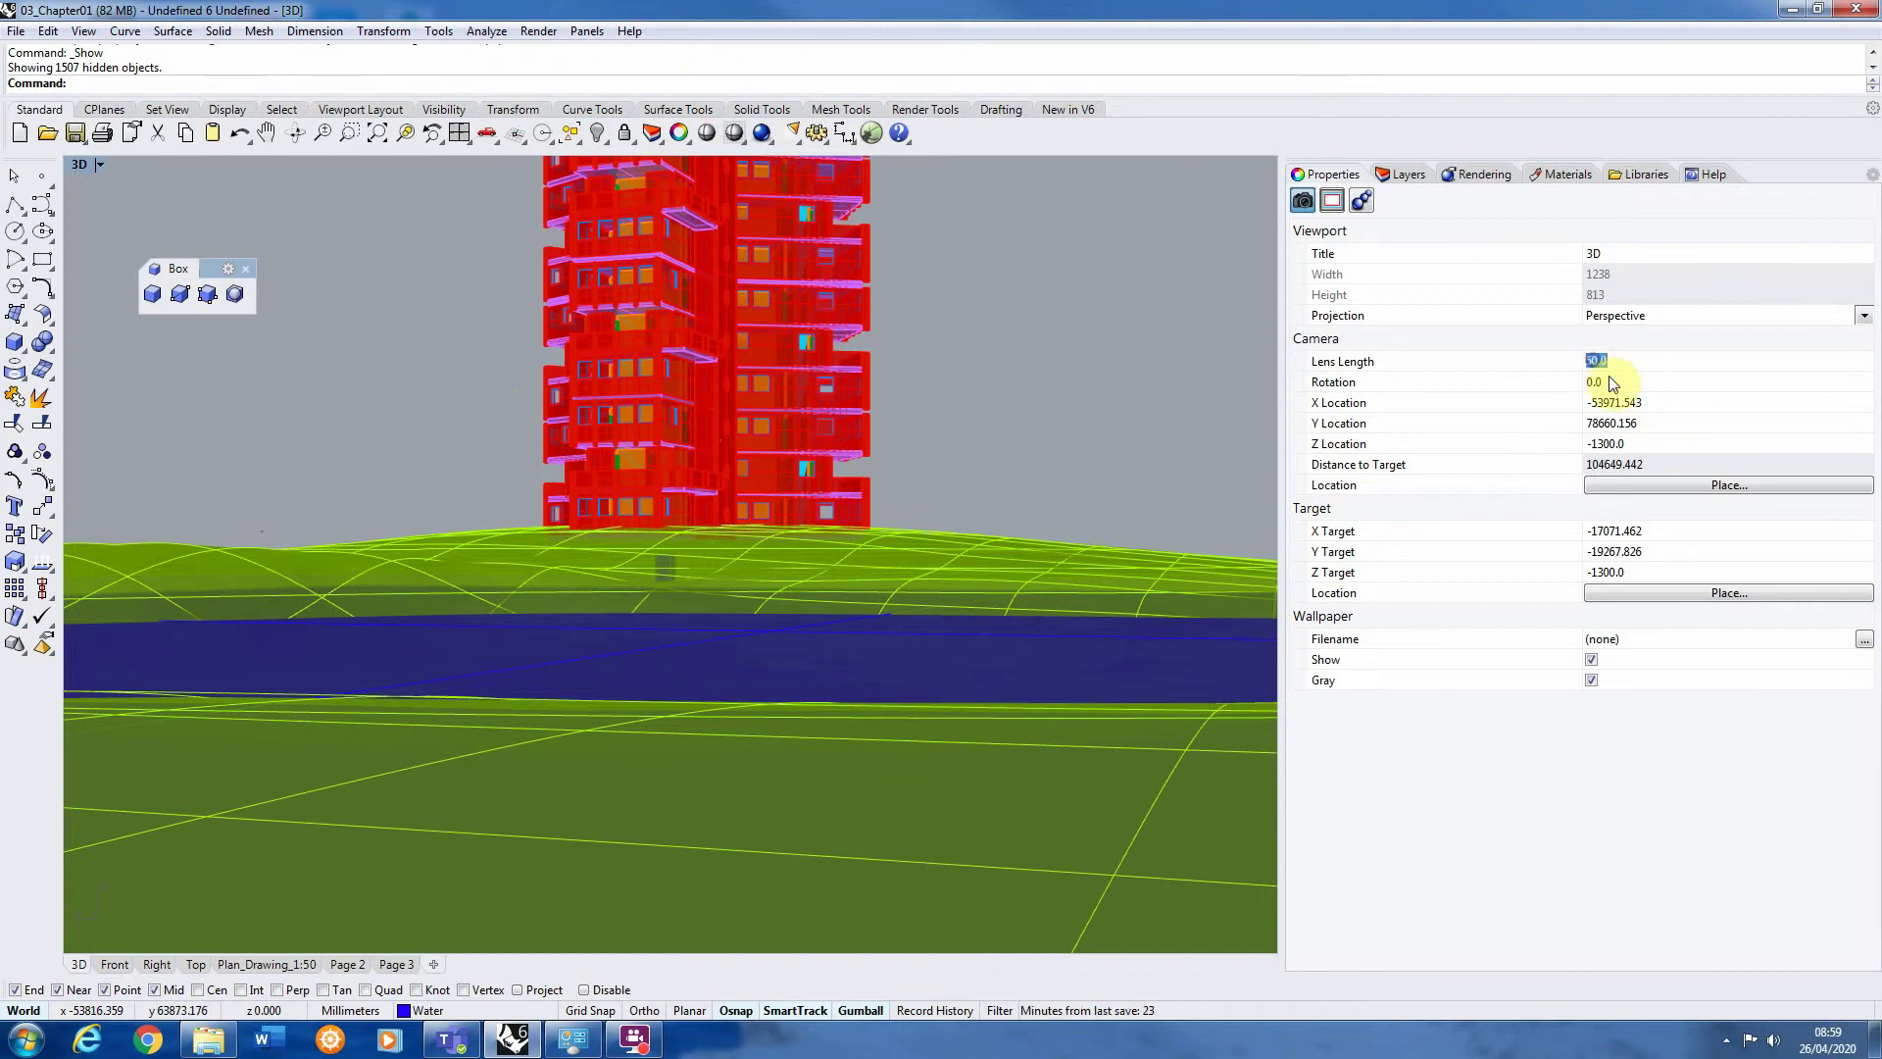
{"action": "left_click", "coordinate": [1595, 357]}
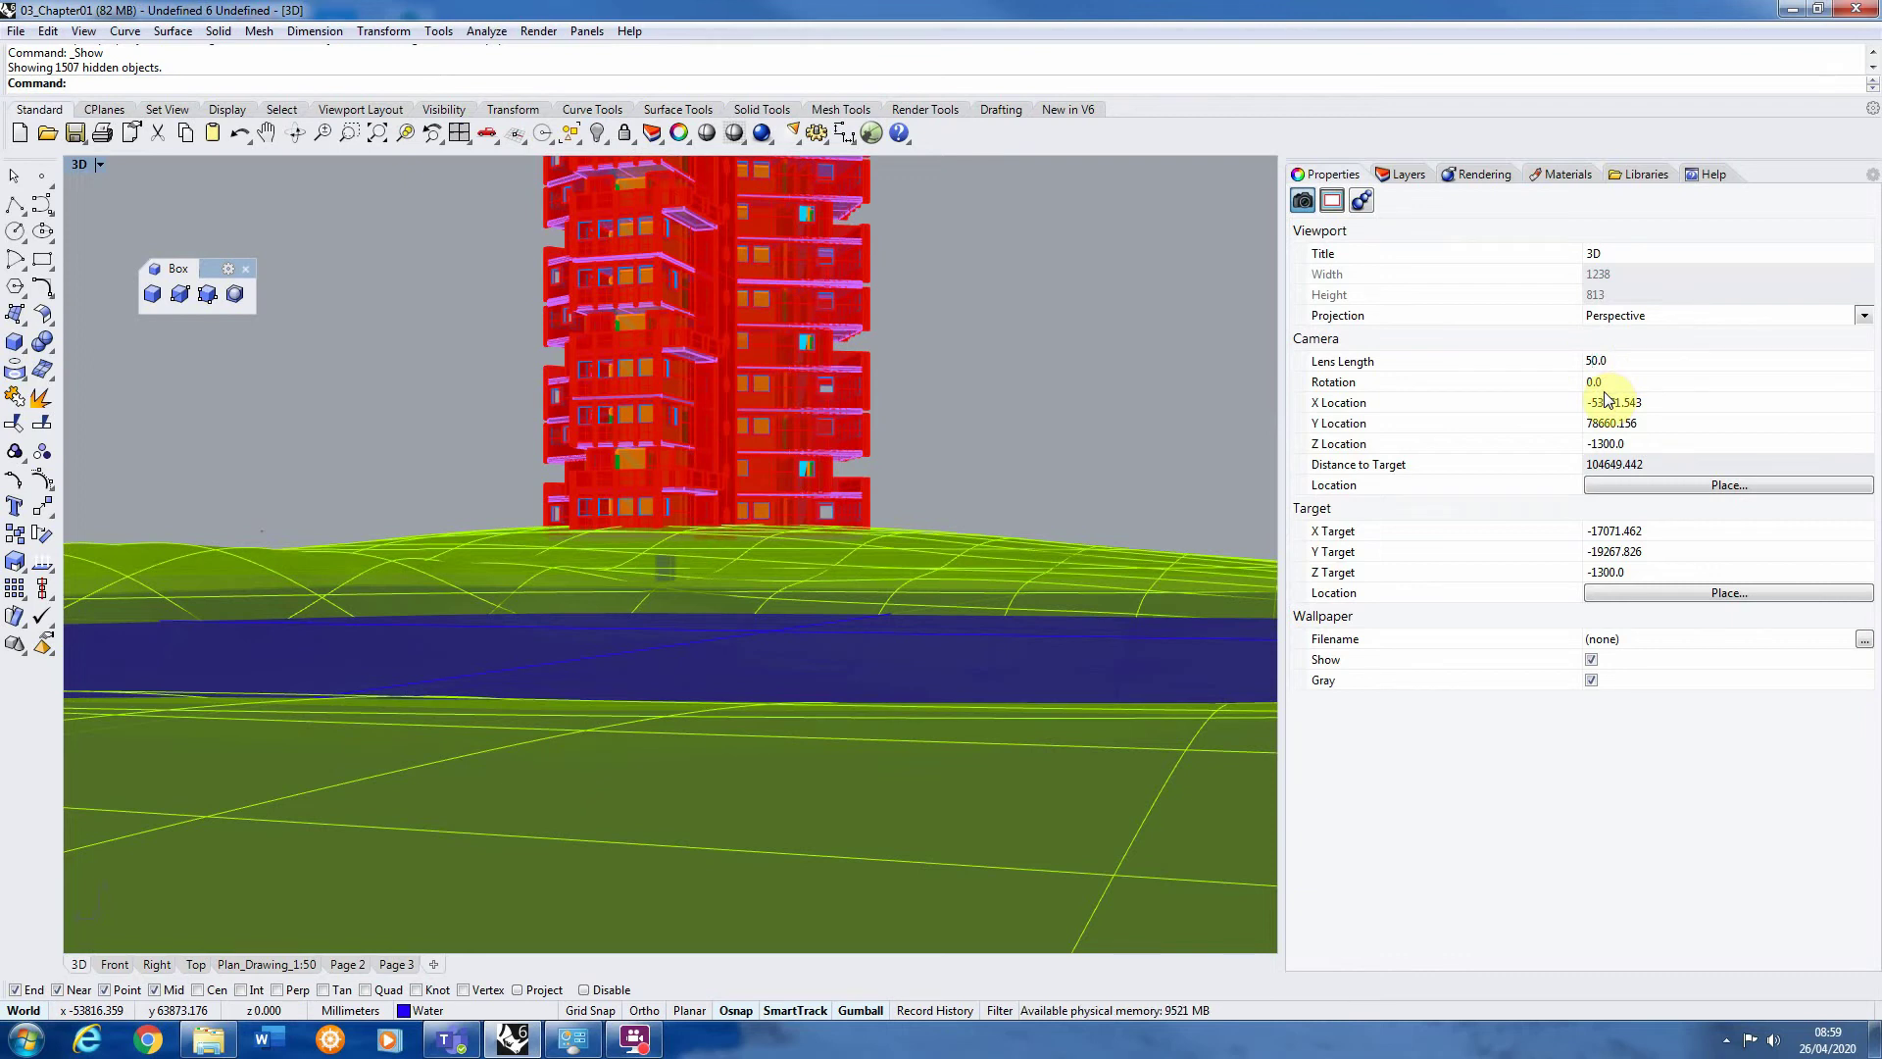
{"action": "type", "text": "40"}
{"action": "left_click", "coordinate": [1661, 385]}
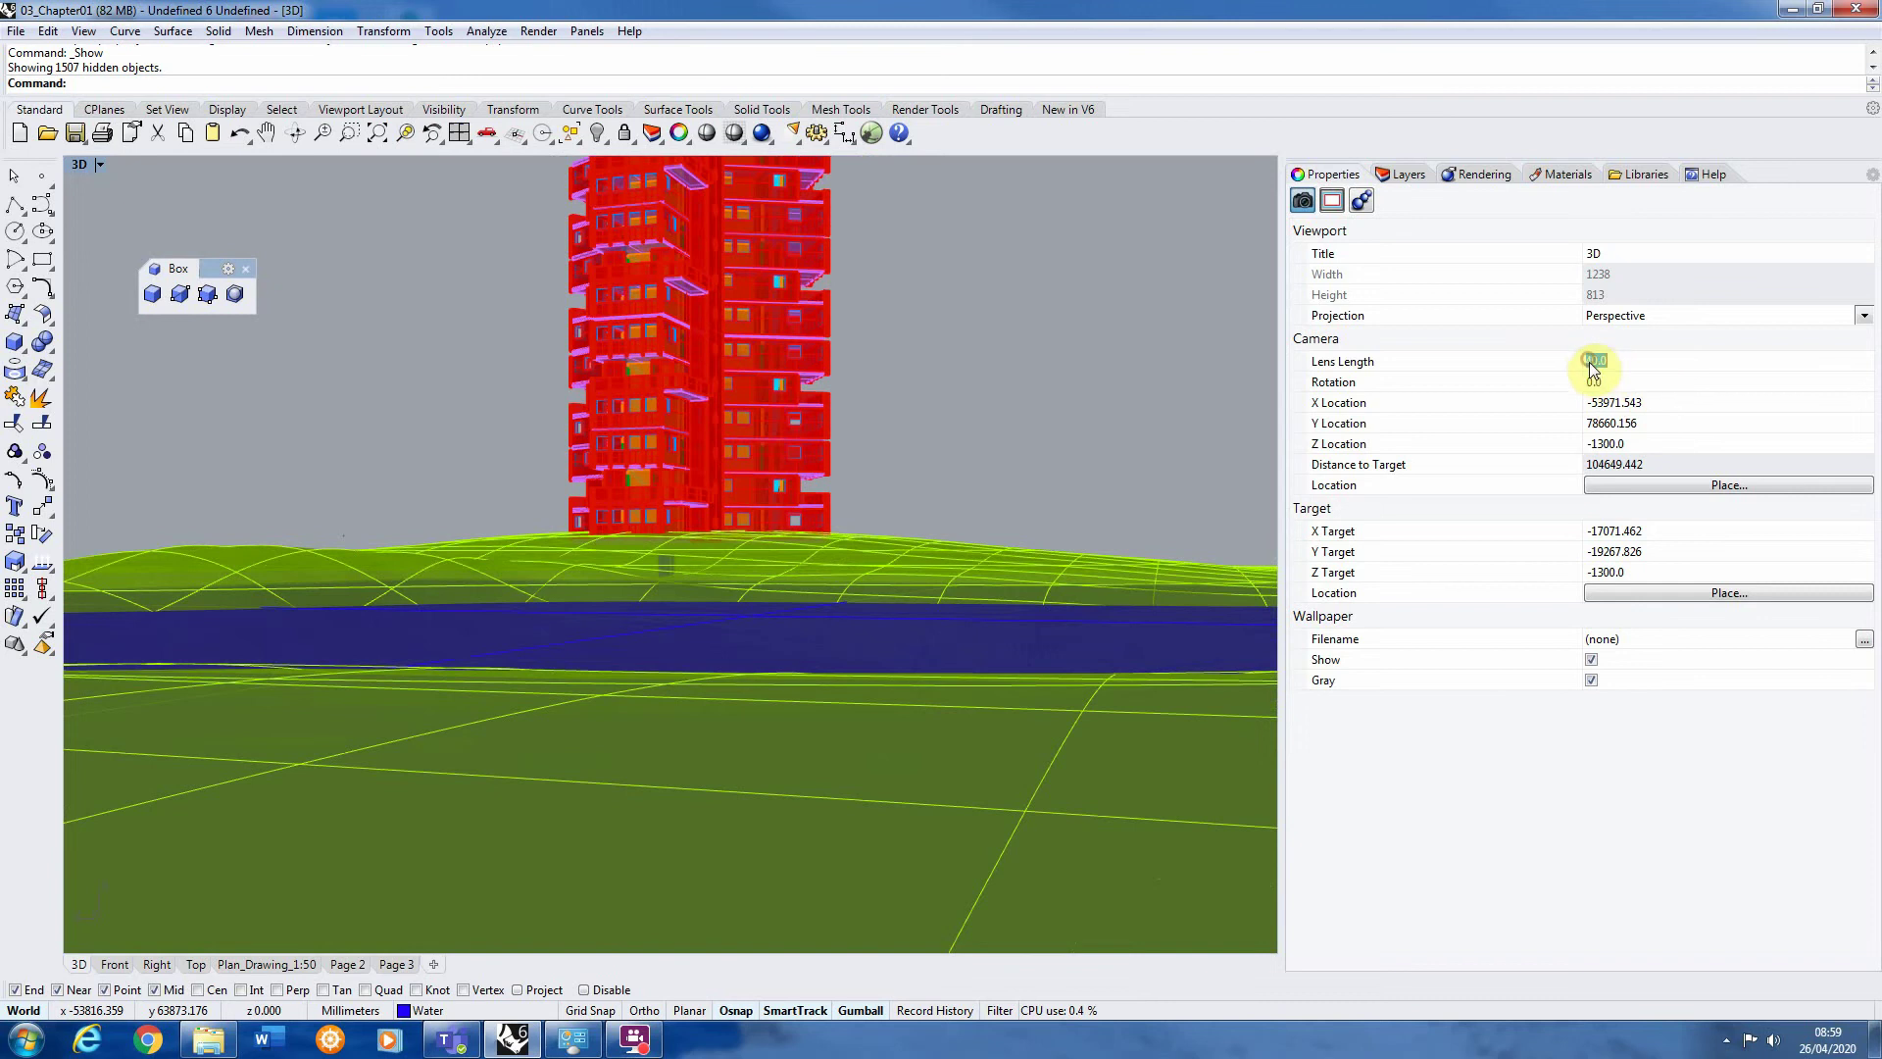
{"action": "left_click", "coordinate": [1592, 364]}
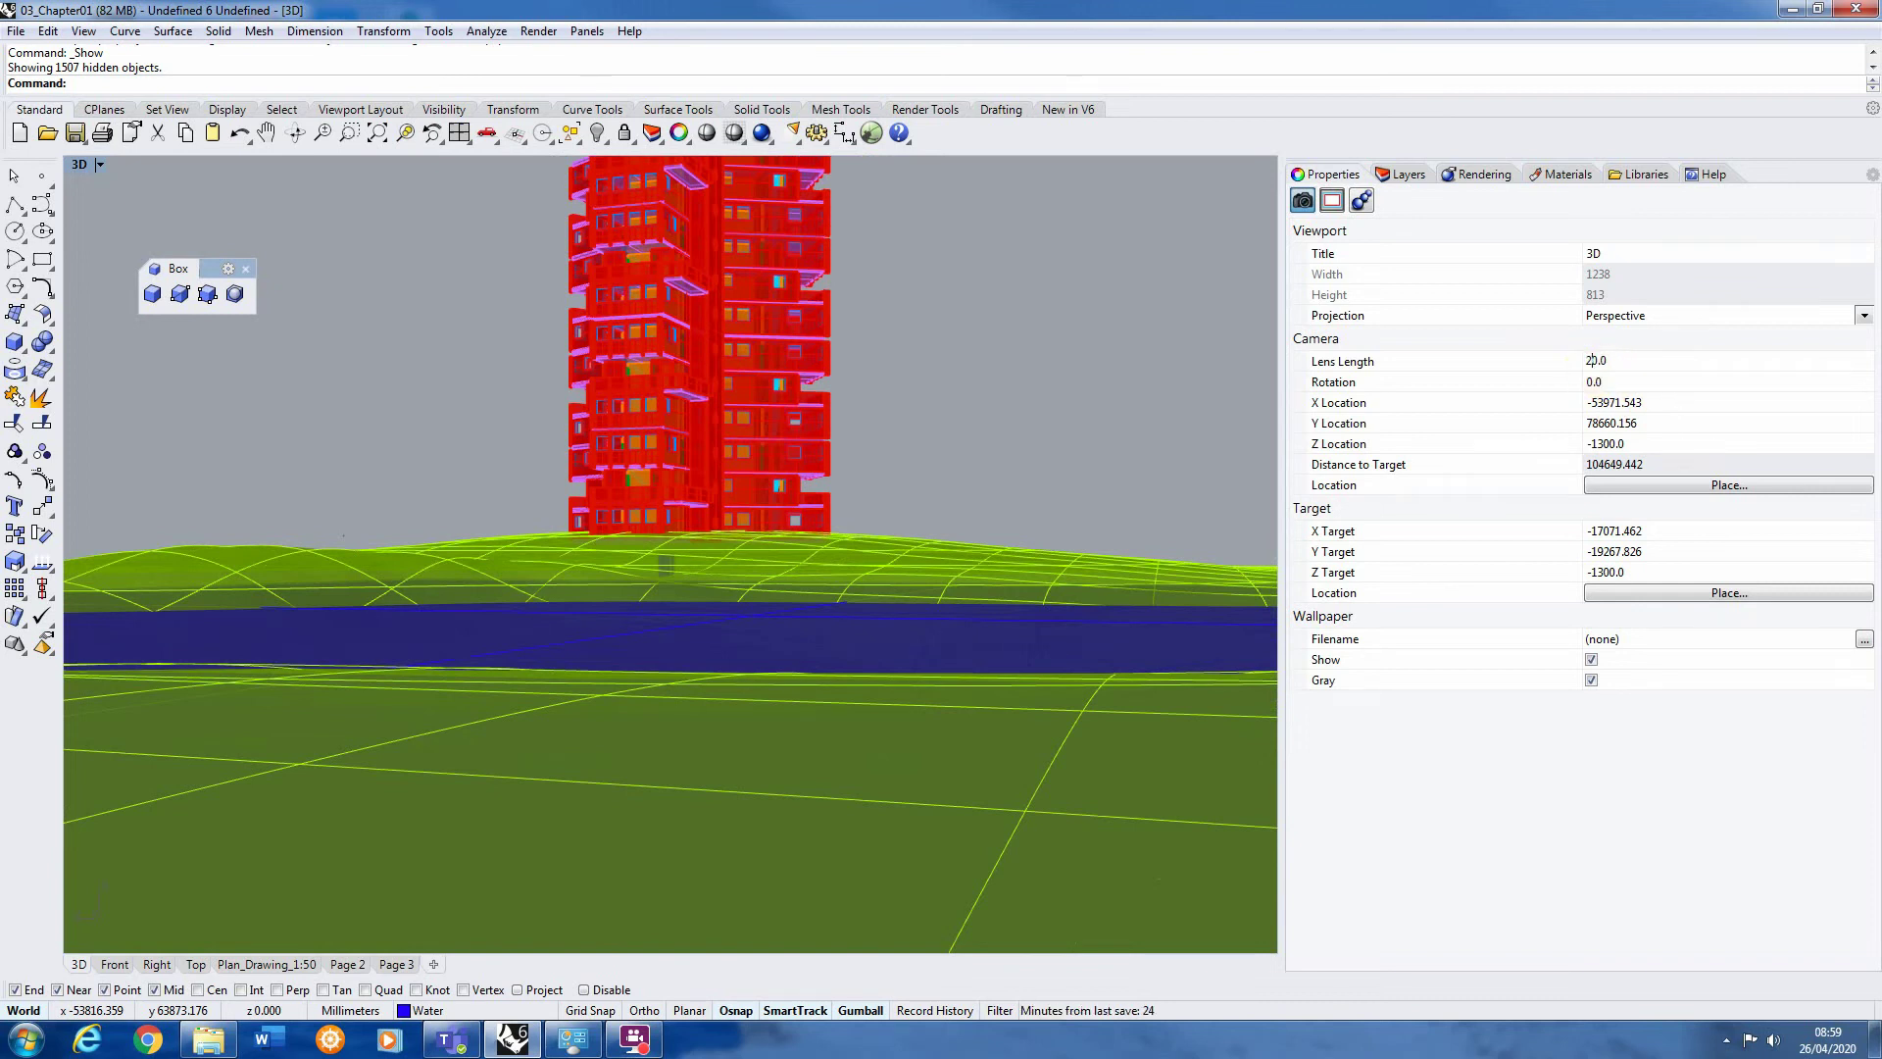
{"action": "type", "text": "3"}
{"action": "left_click", "coordinate": [1632, 382]}
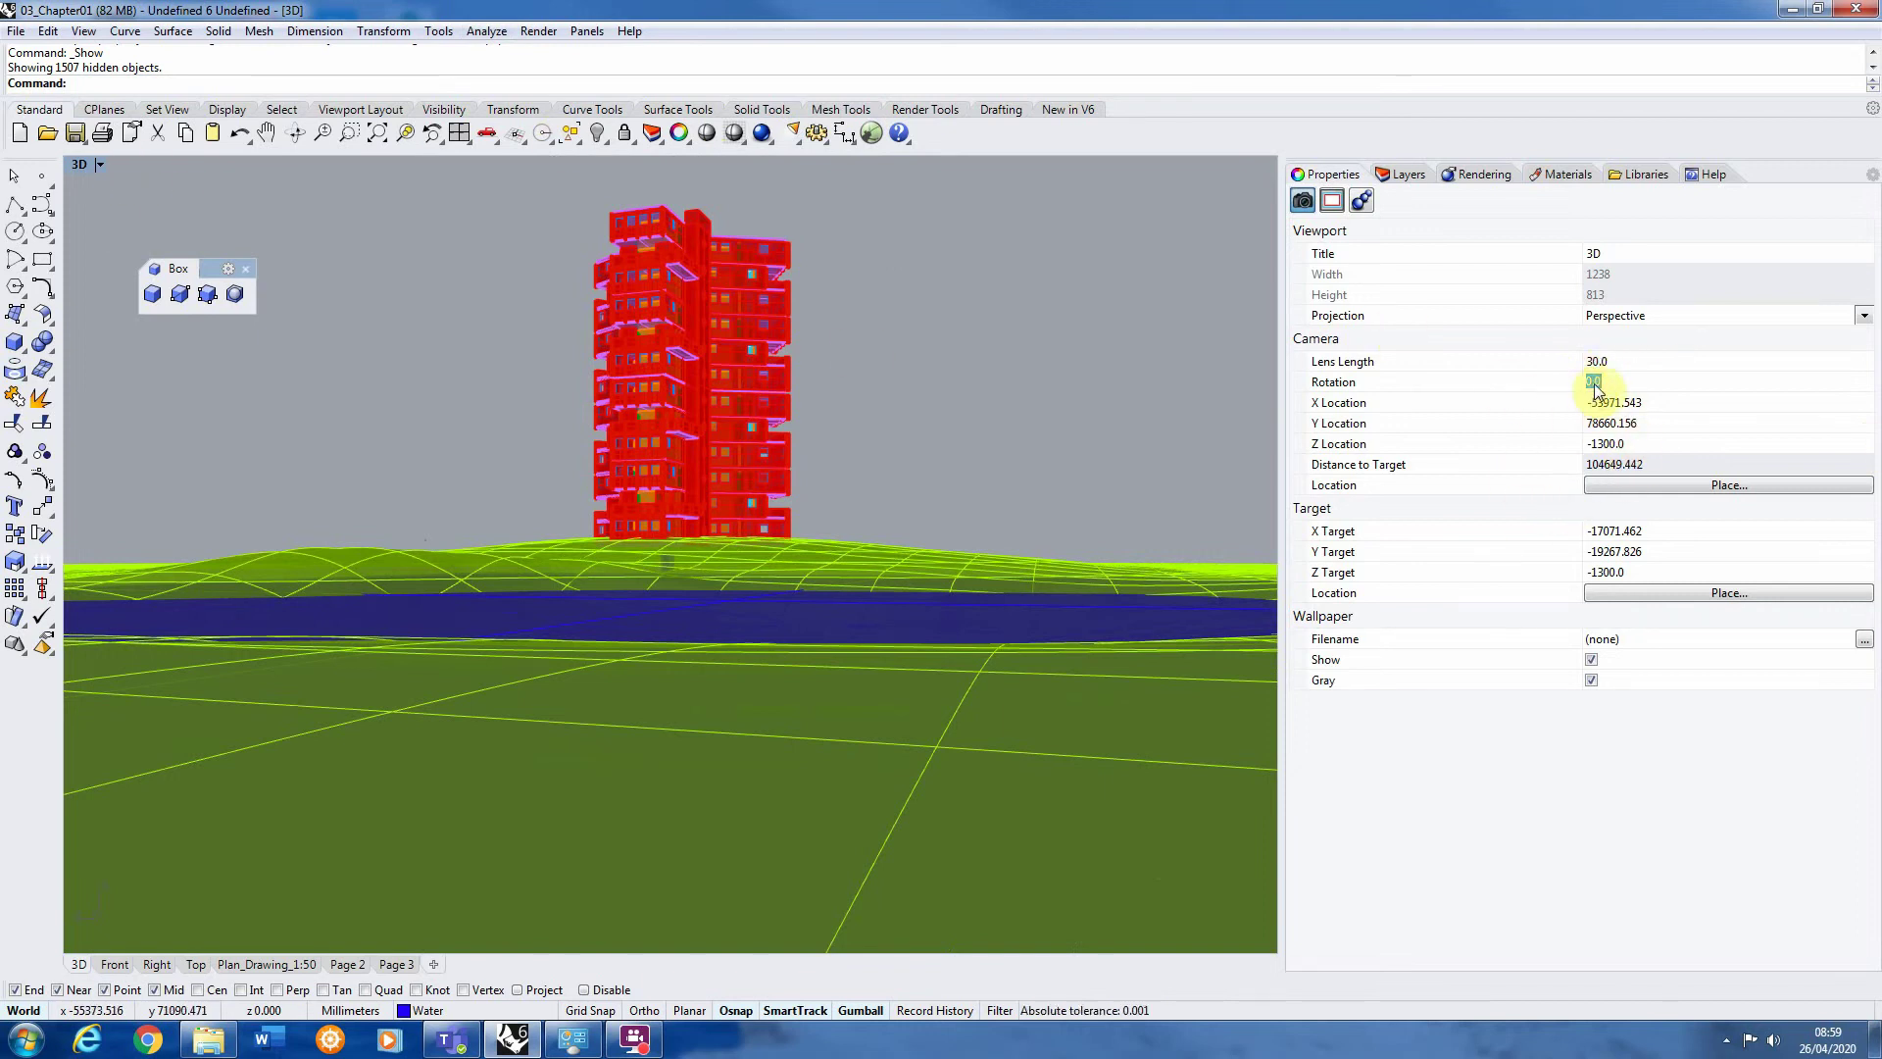
{"action": "left_click", "coordinate": [1628, 361]}
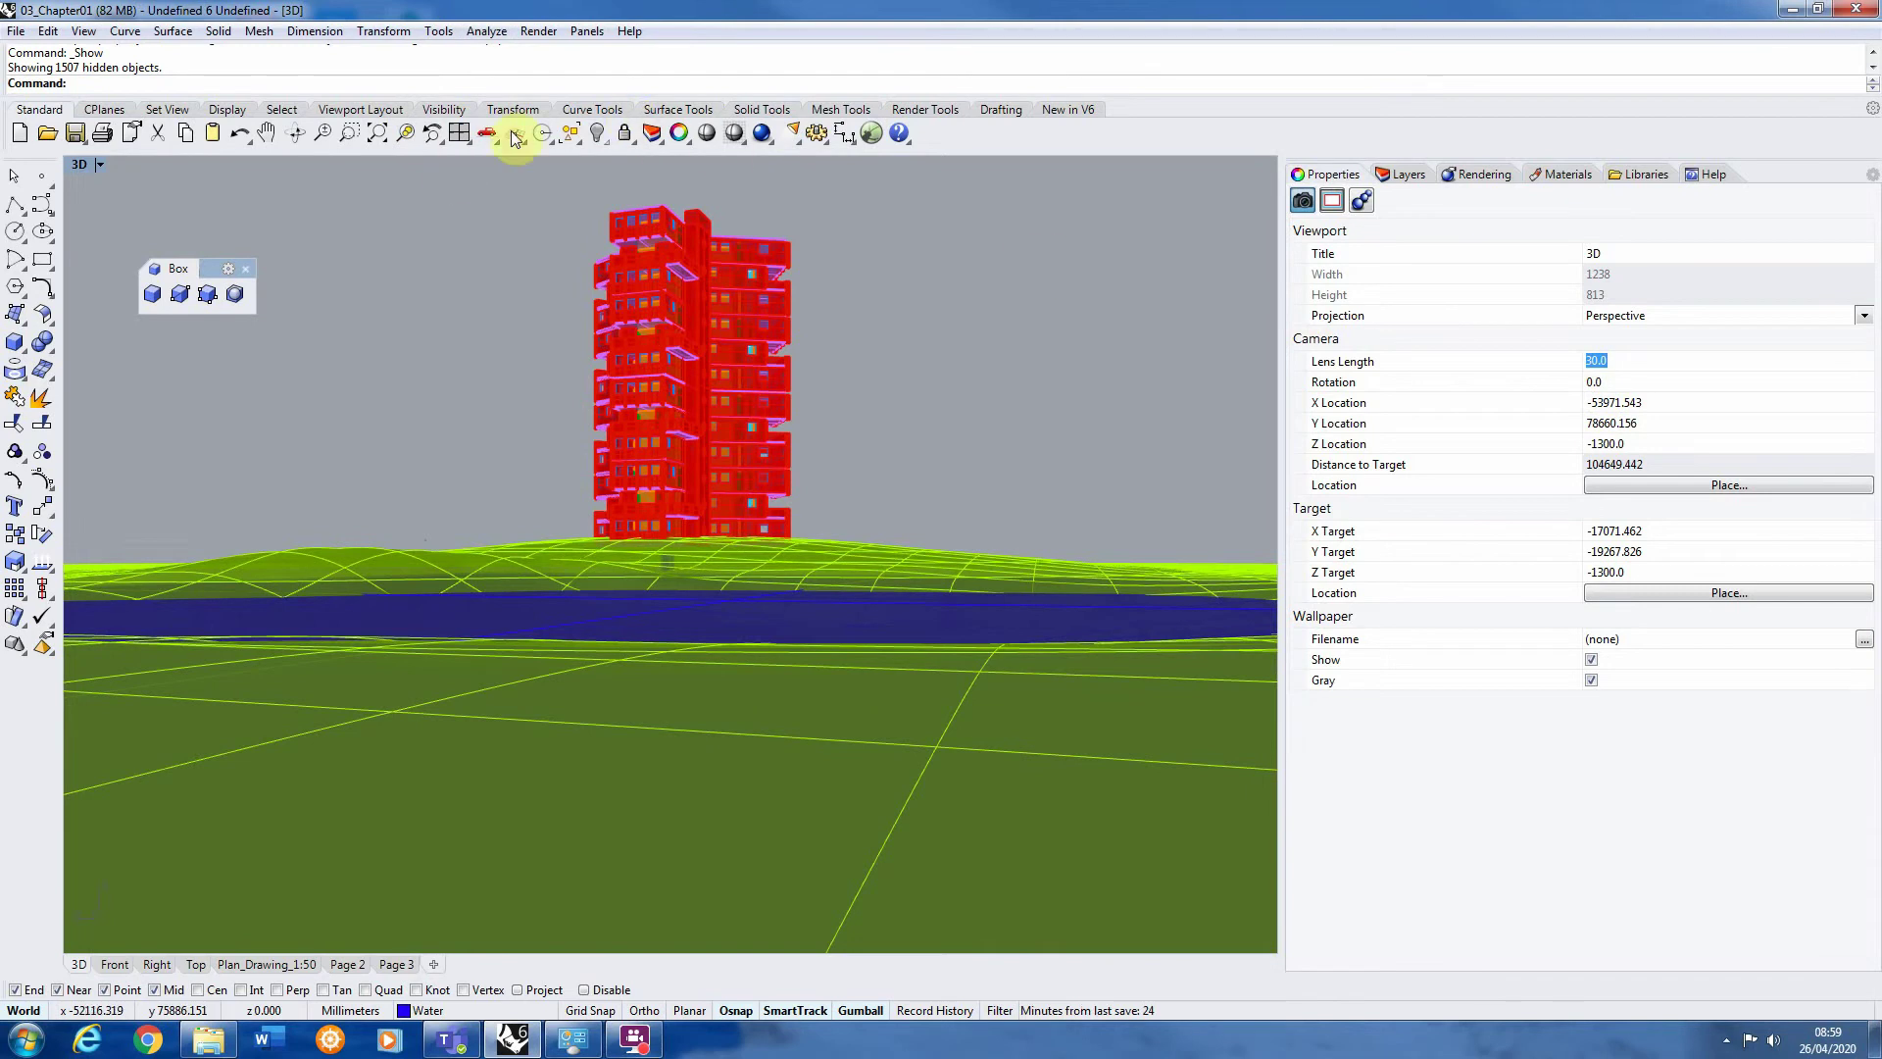
Reframe the perspective with a slight pan and a rotation around the tower, keeping the whole building and the water in view
{"action": "left_click", "coordinate": [265, 132]}
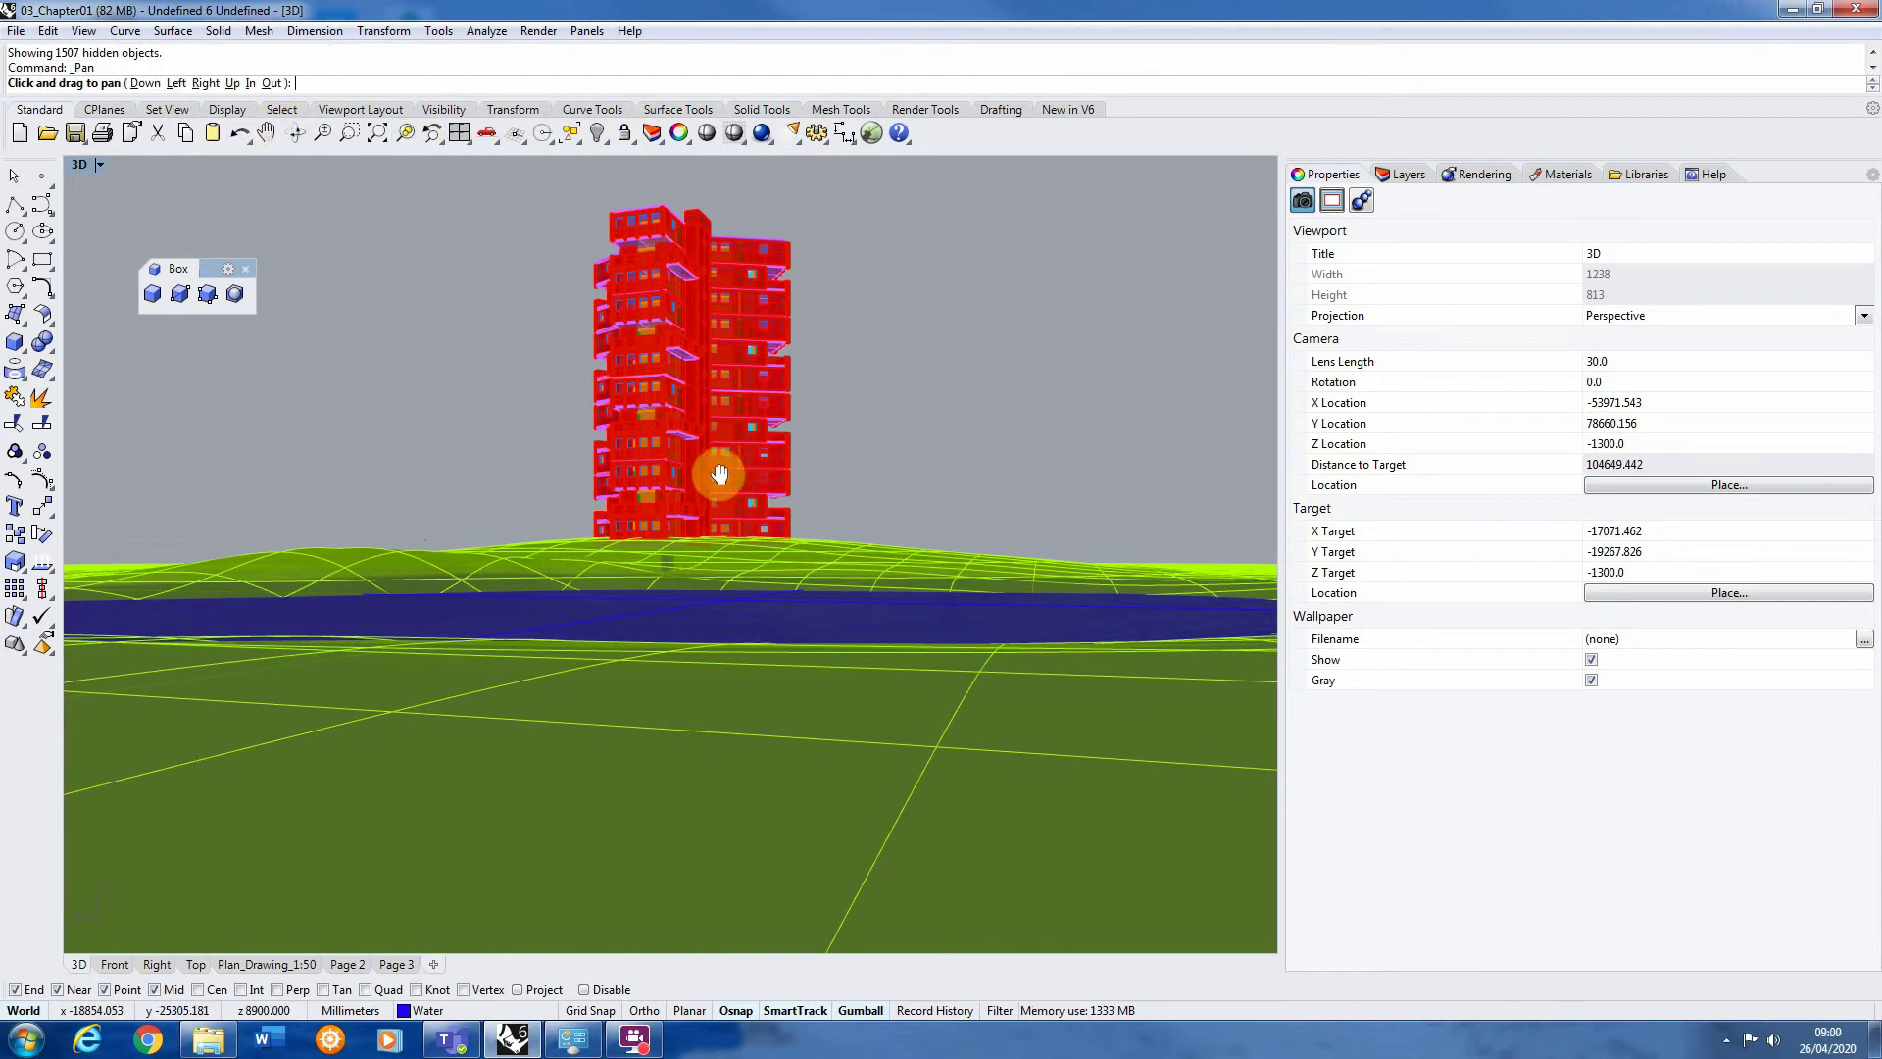
{"action": "mouse_move", "coordinate": [715, 467]}
{"action": "left_mouse_down"}
{"action": "mouse_move", "coordinate": [741, 477]}
{"action": "mouse_move", "coordinate": [702, 475]}
{"action": "left_mouse_up"}
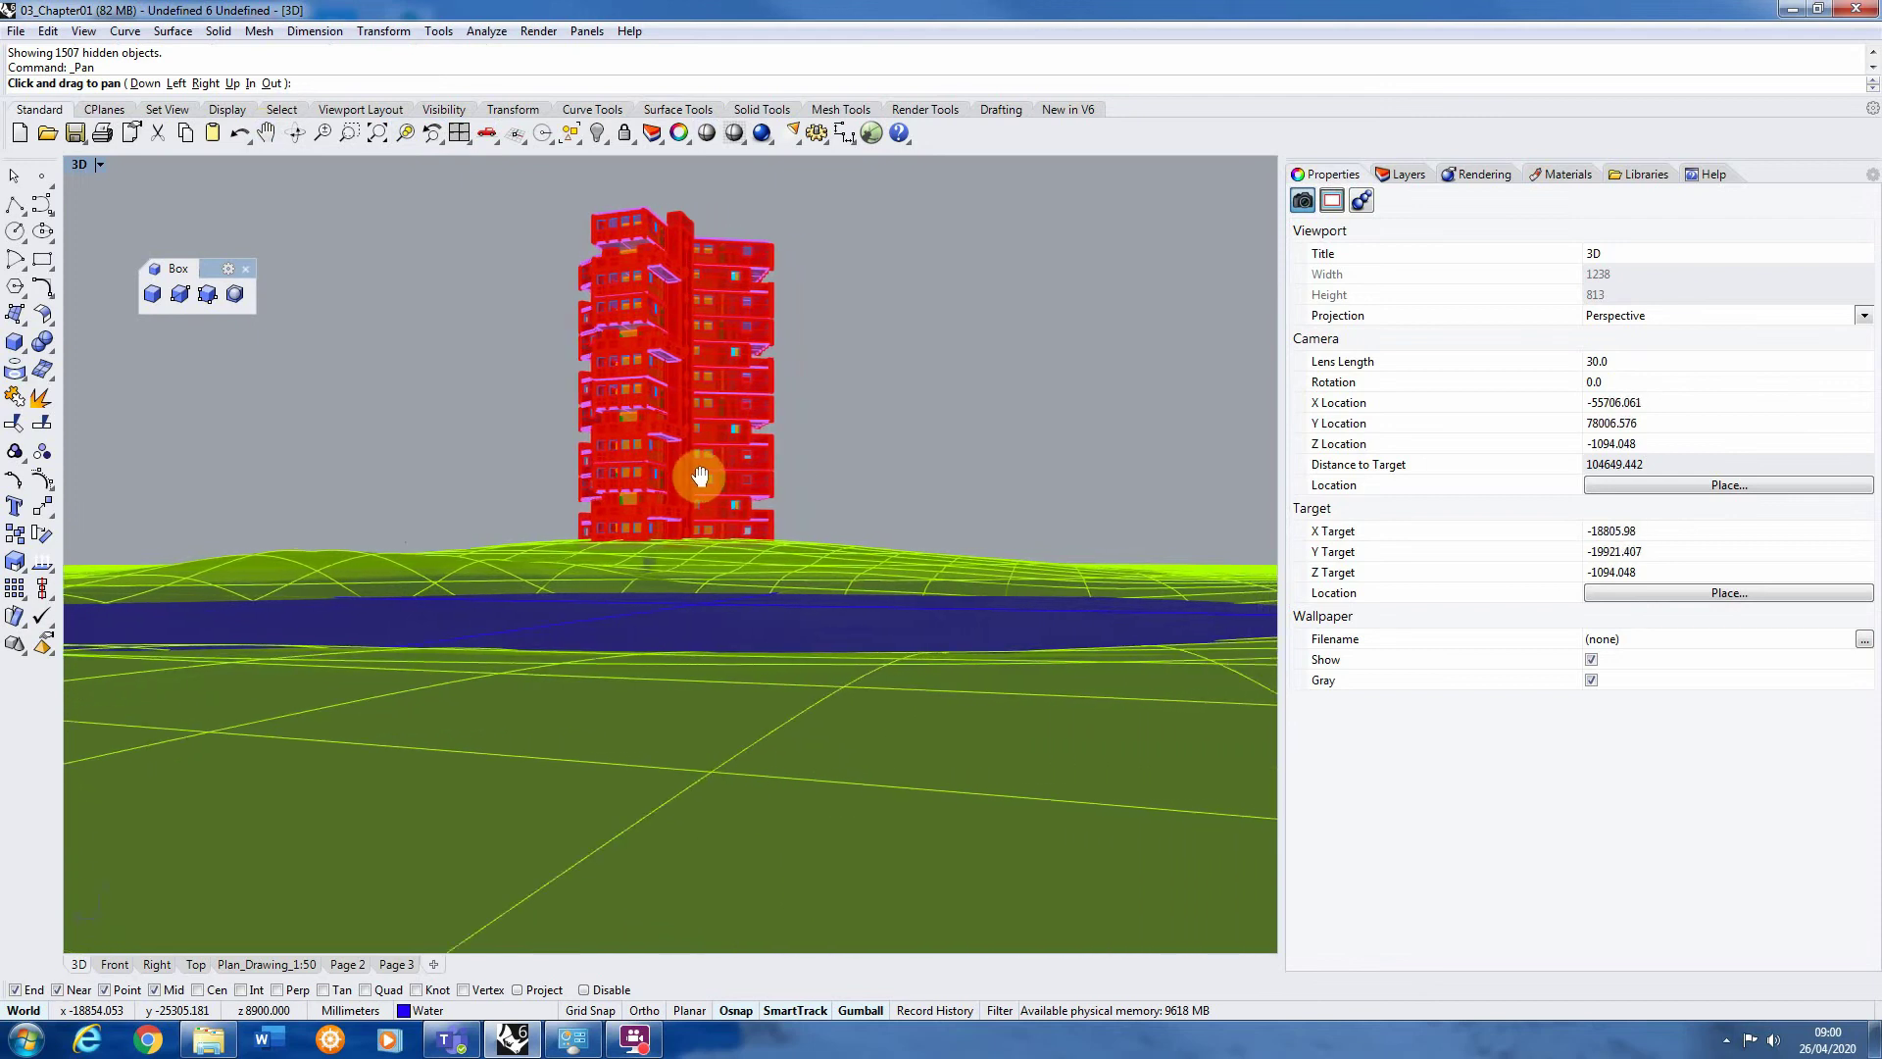
{"action": "key", "text": "Escape"}
{"action": "left_click", "coordinate": [300, 137]}
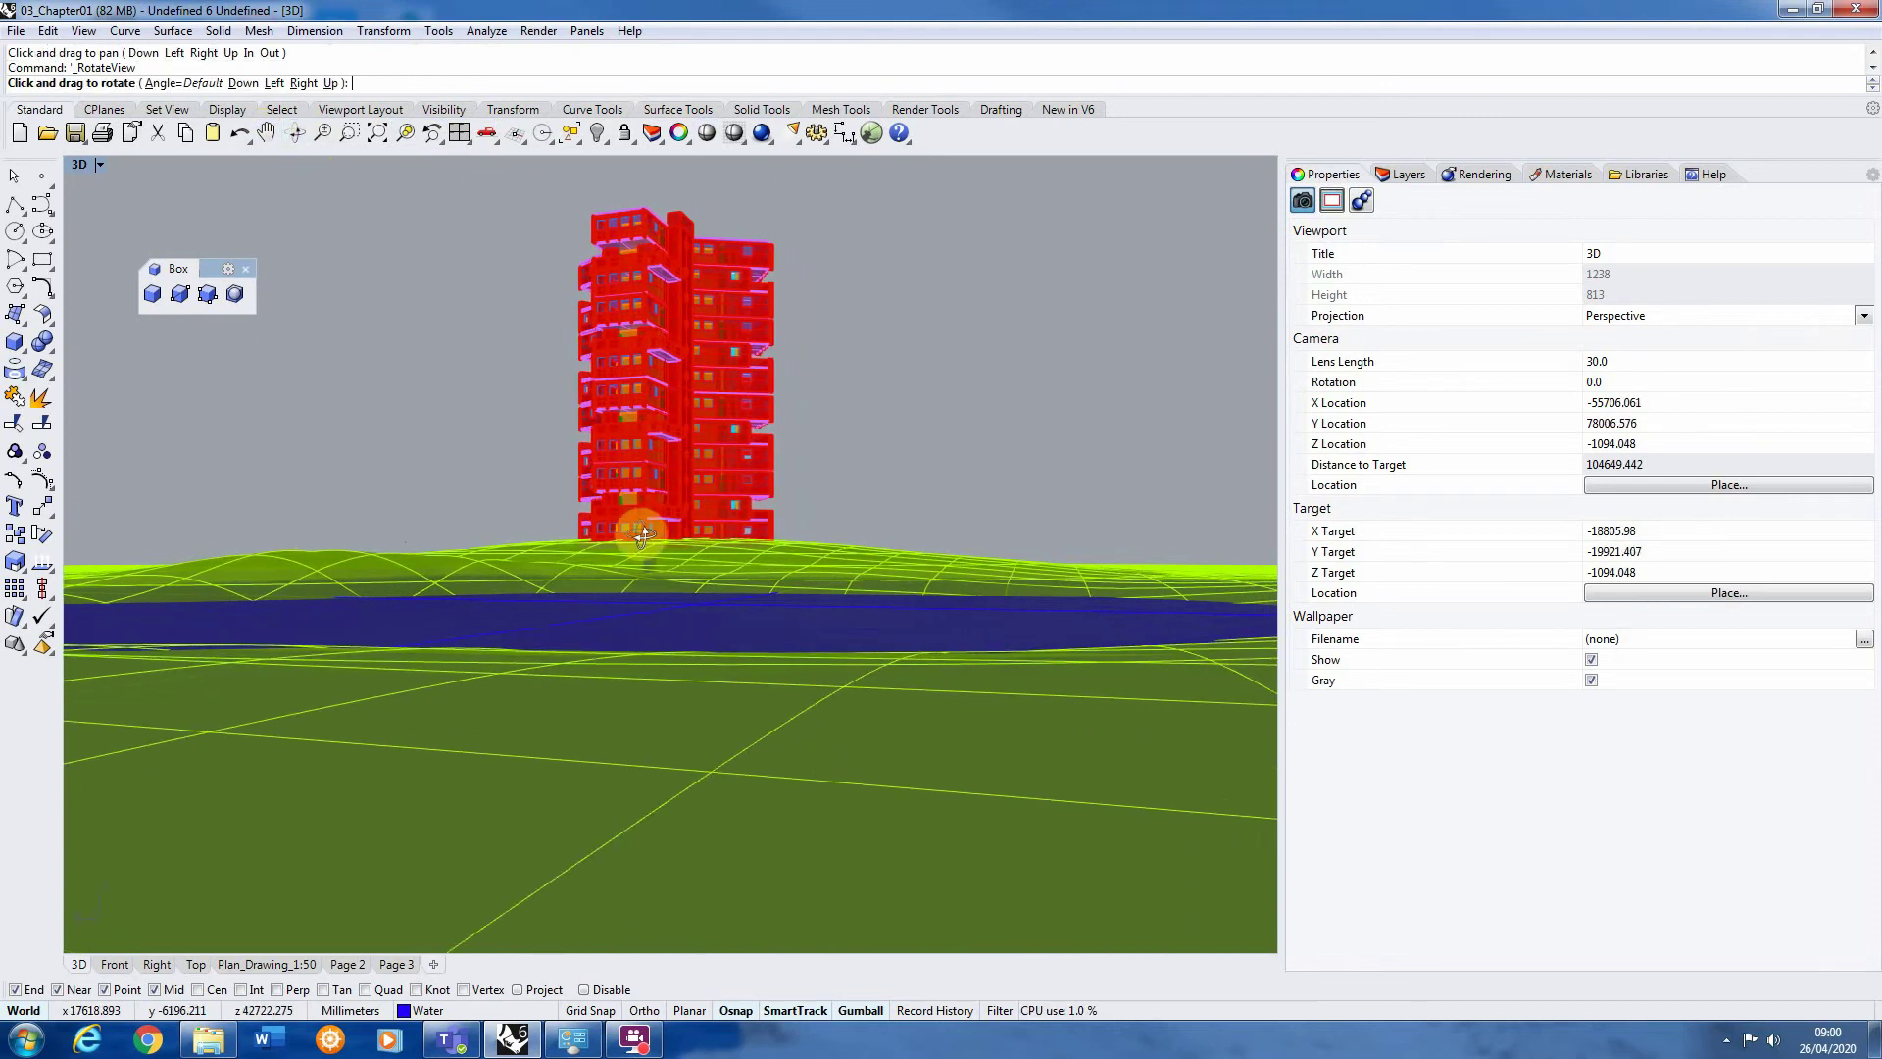
{"action": "left_click_drag", "start_coordinate": [745, 514], "coordinate": [790, 508]}
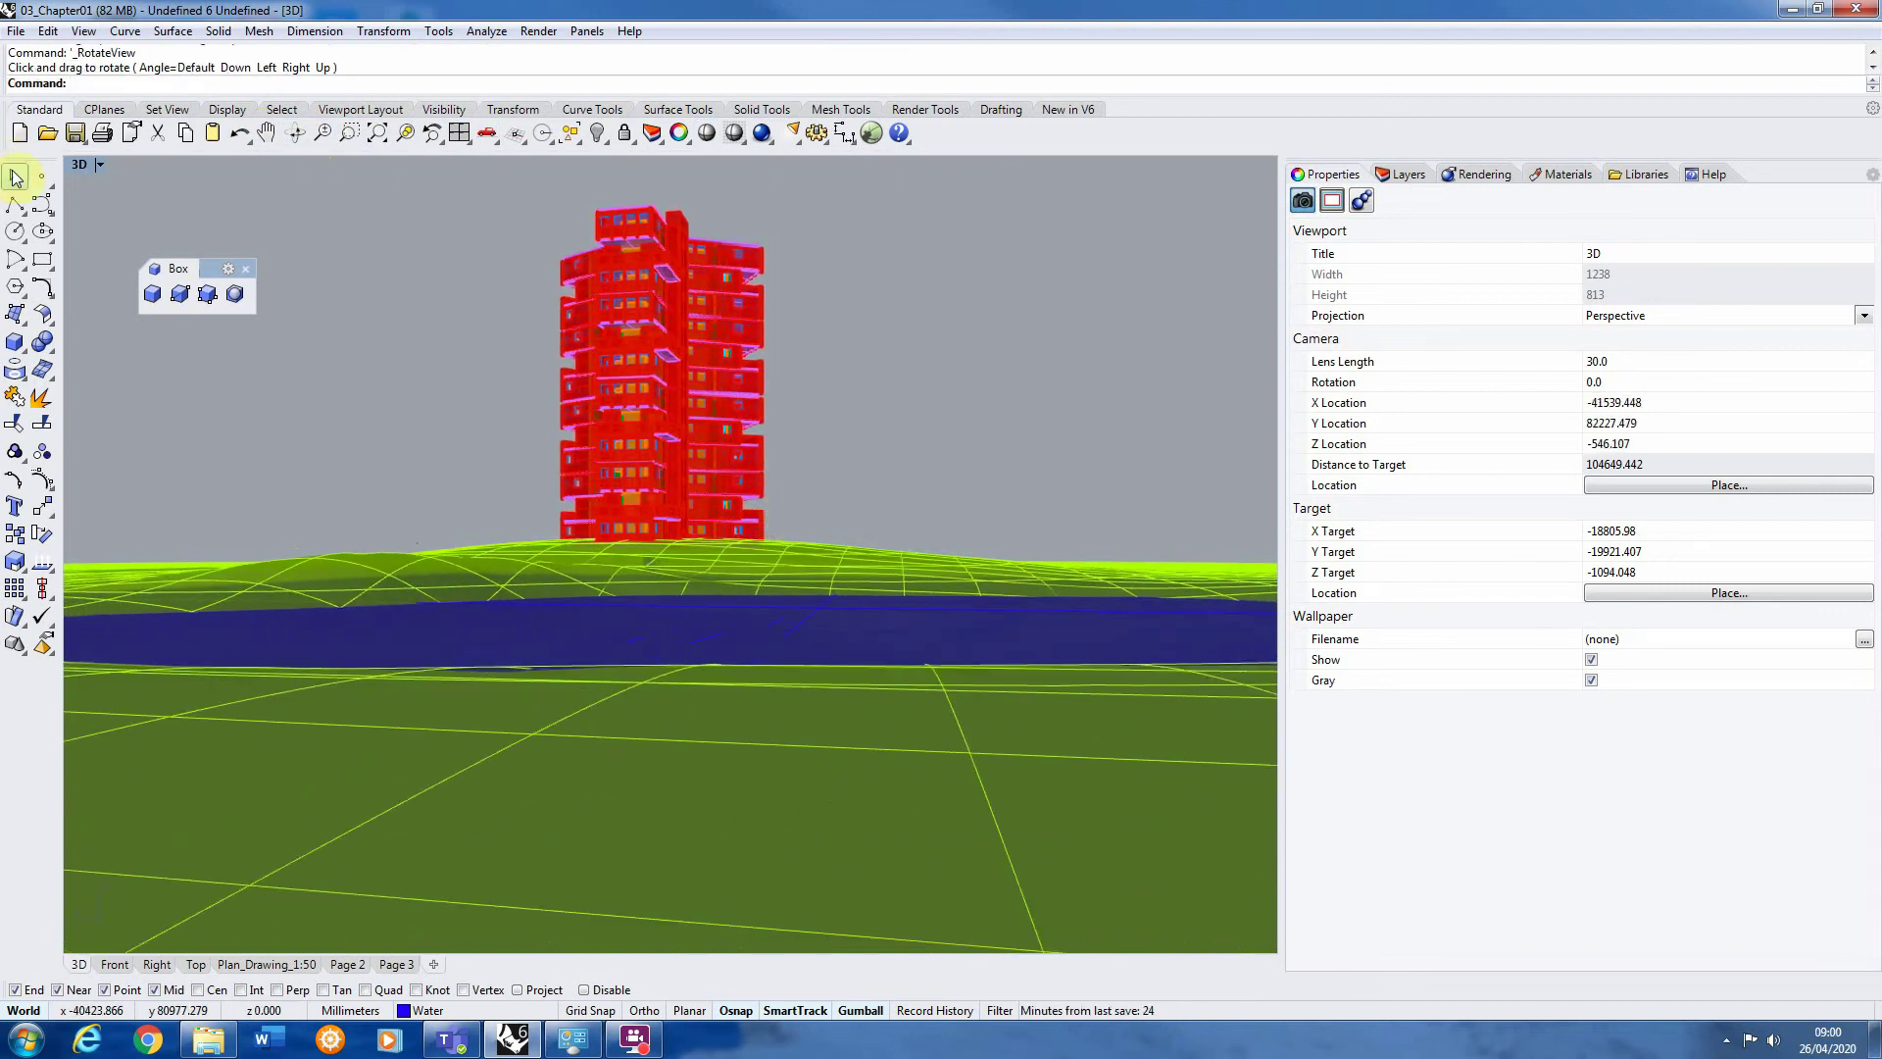
{"action": "left_click", "coordinate": [13, 177]}
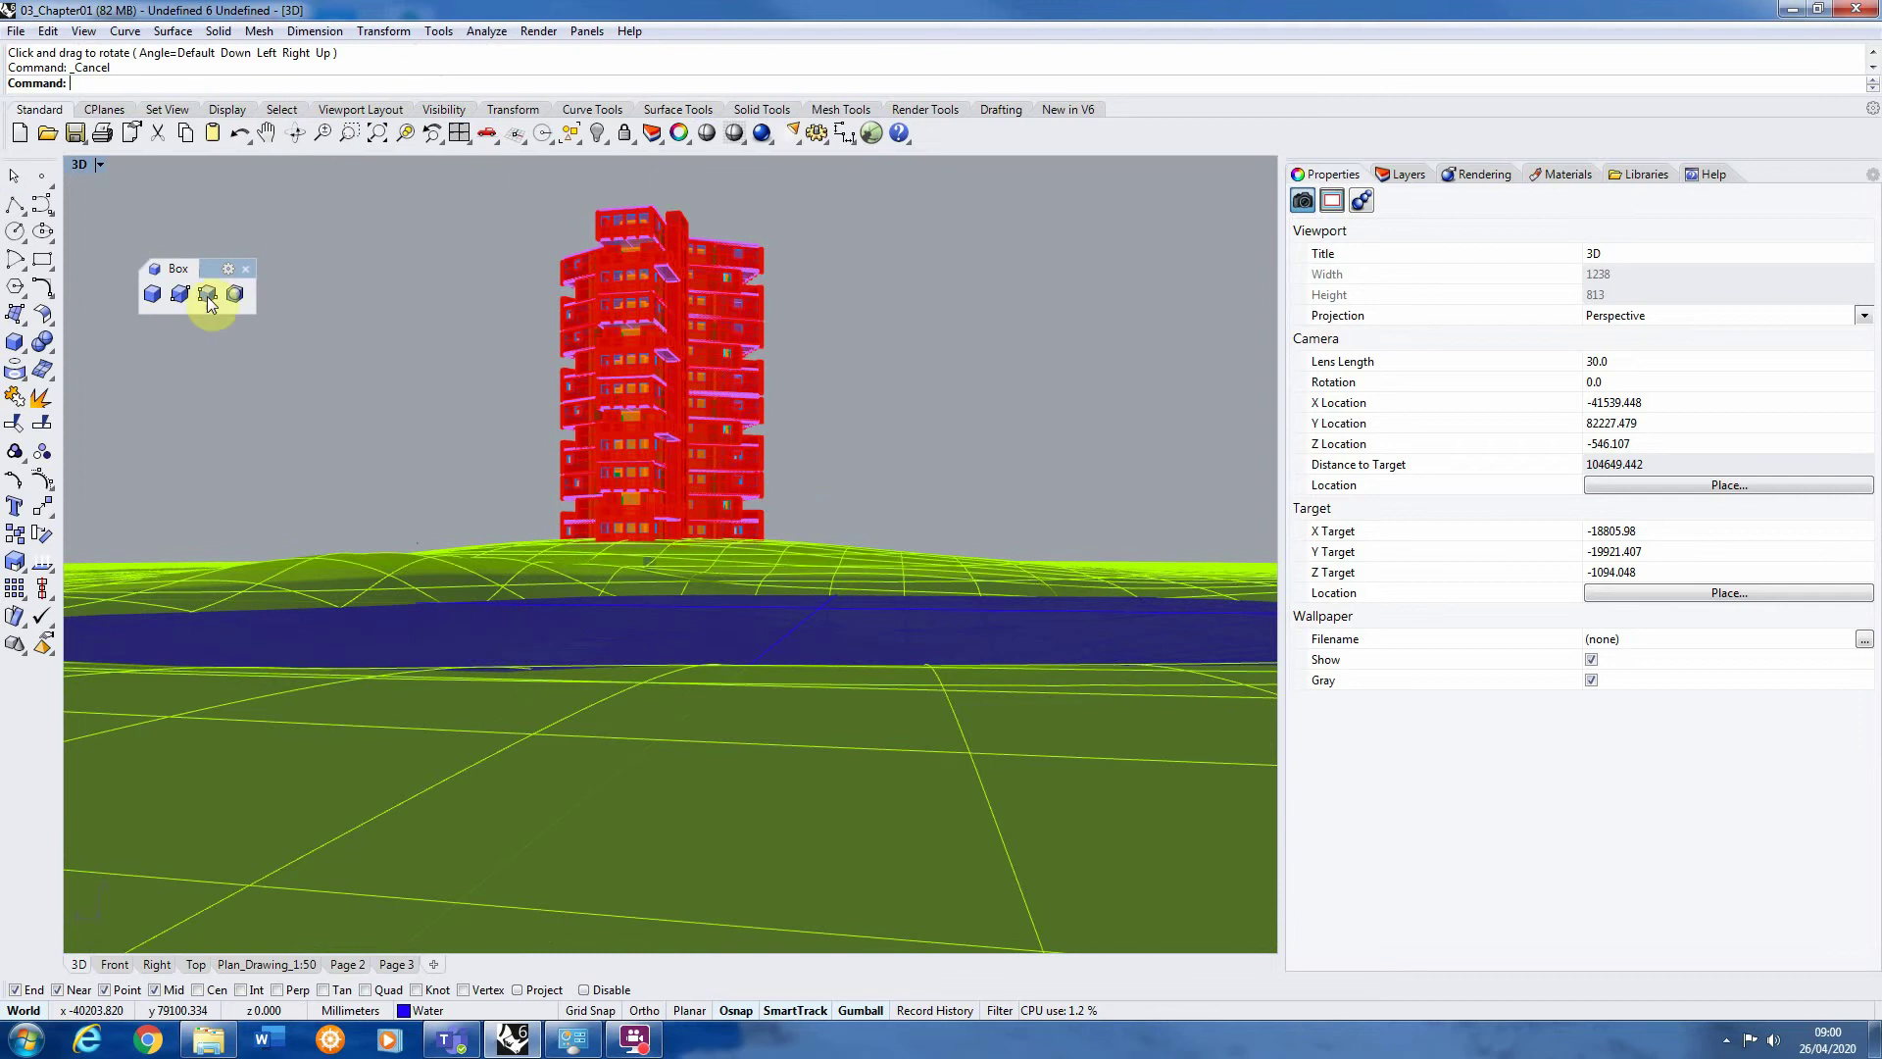
{"action": "scroll", "coordinate": [628, 475], "scroll_direction": "up", "scroll_amount": 2}
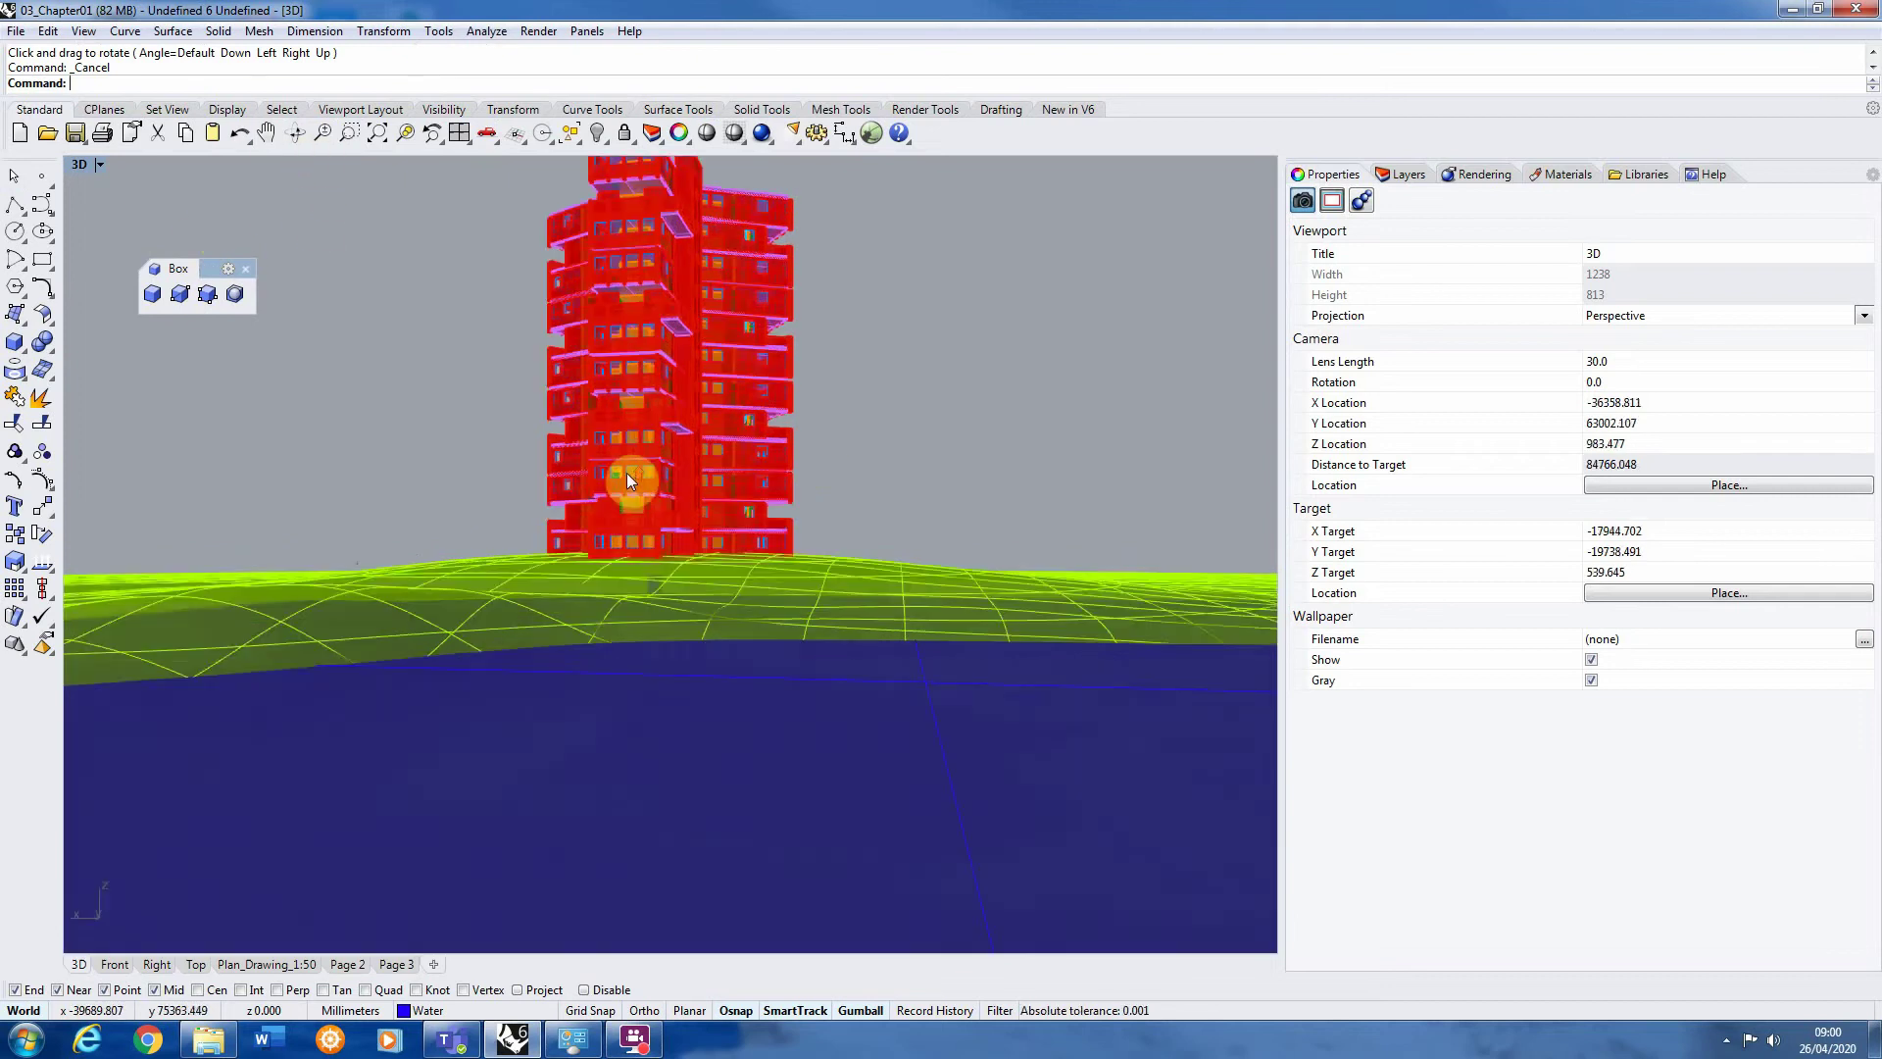
{"action": "scroll", "coordinate": [672, 488], "scroll_direction": "down", "scroll_amount": 2}
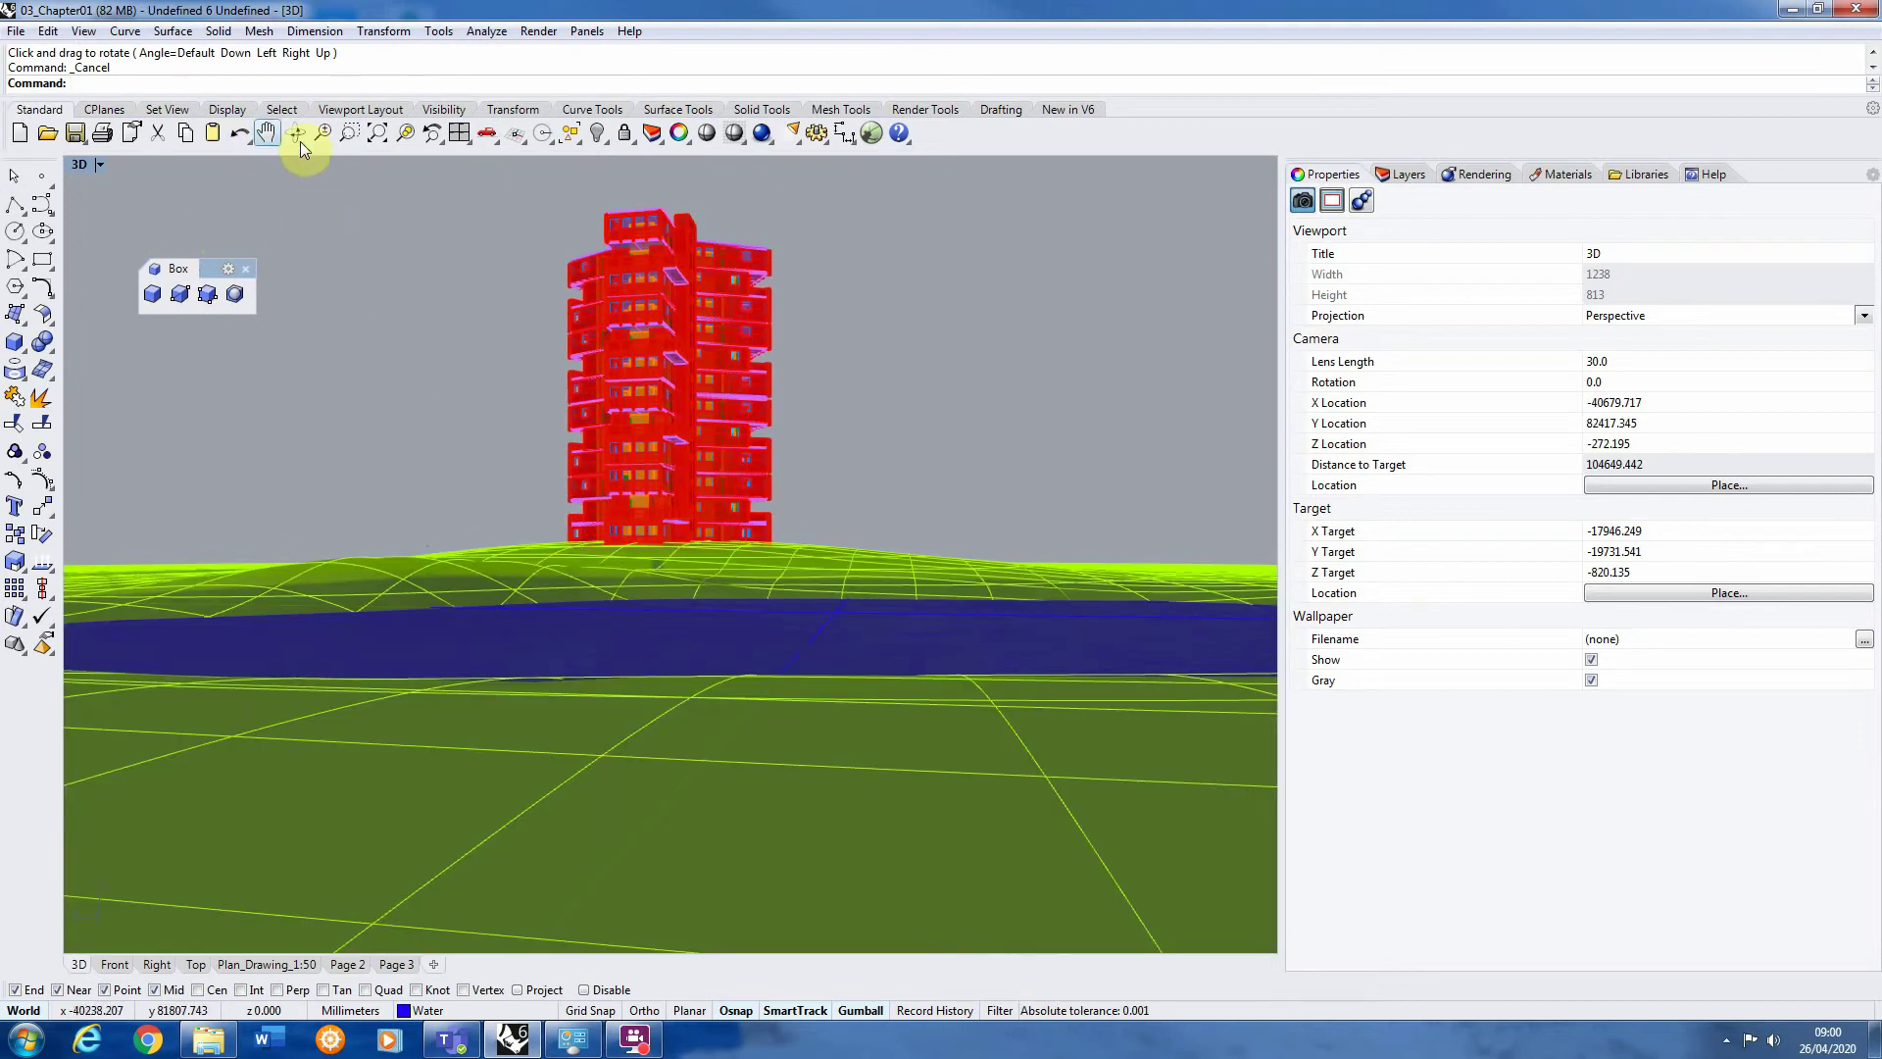
Fine-tune the composition with small pans and a slight rotation, placing the tower a little off-centre above the water
{"action": "left_click", "coordinate": [267, 133]}
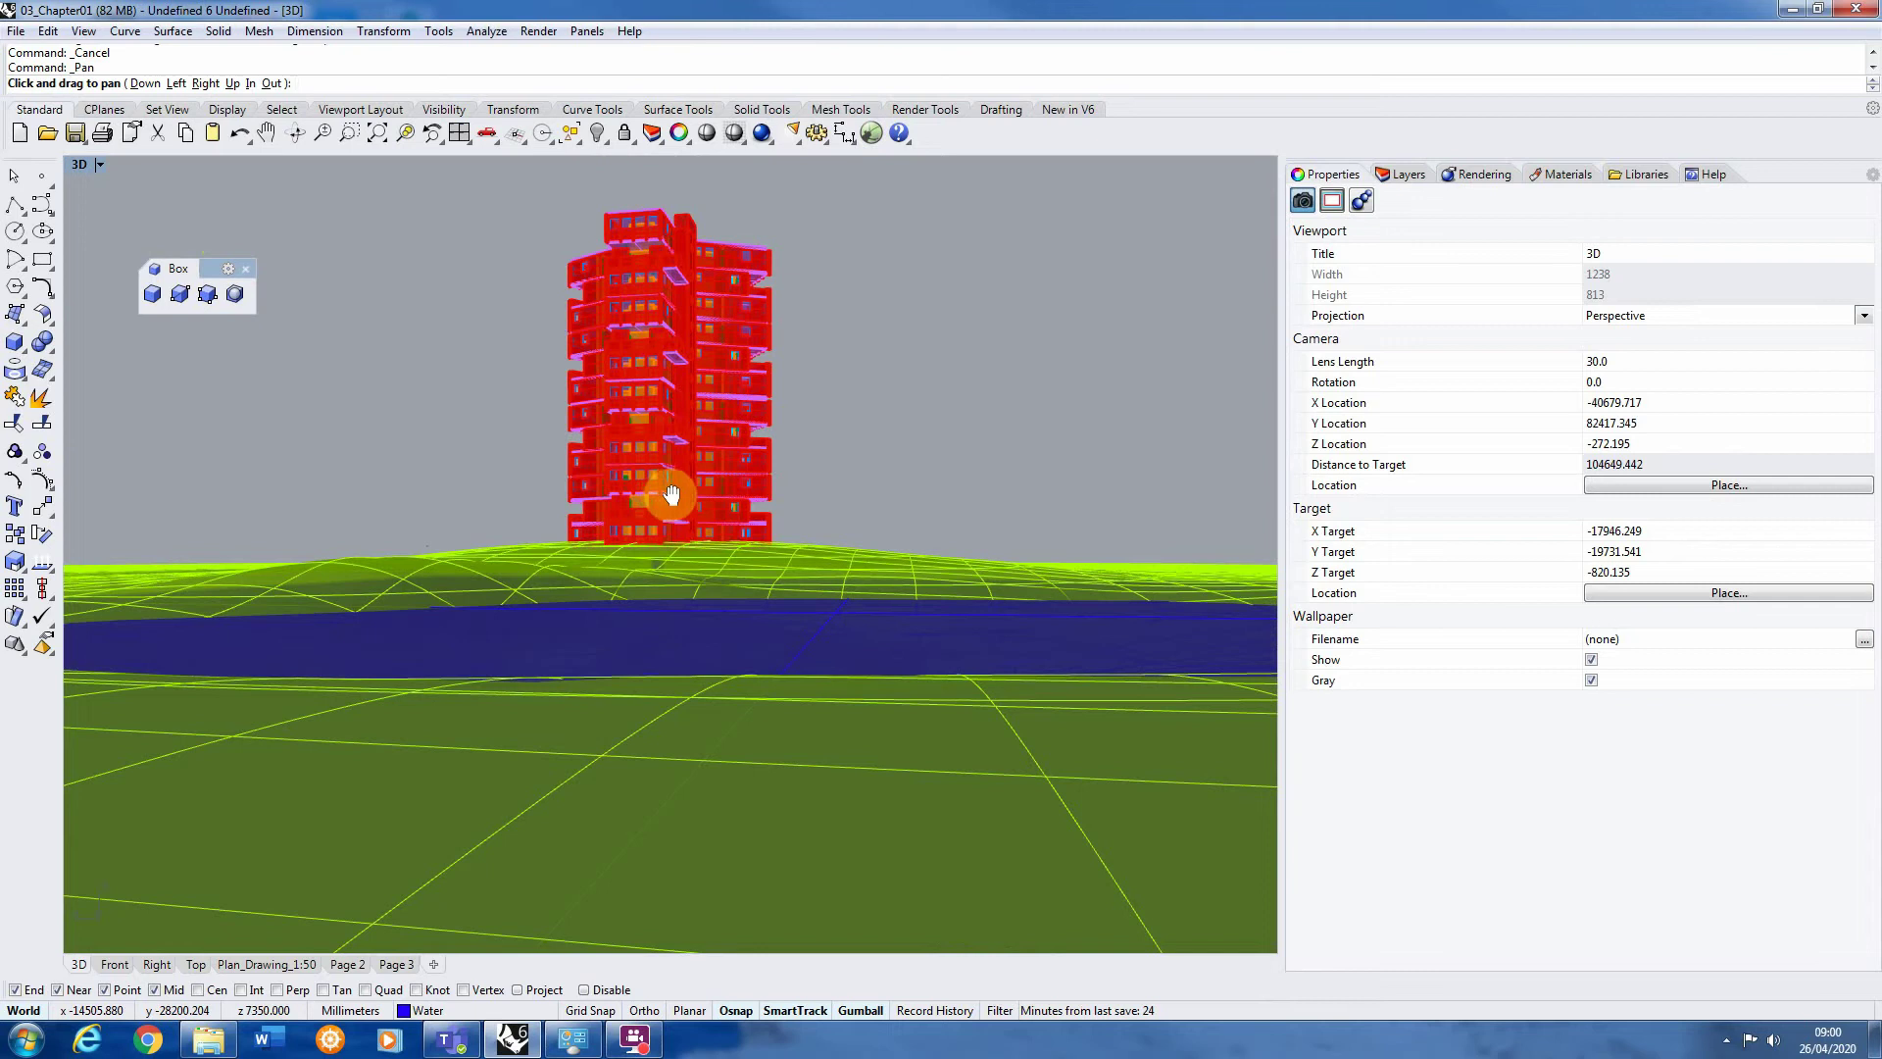
{"action": "left_click_drag", "start_coordinate": [671, 495], "coordinate": [678, 493]}
{"action": "left_click", "coordinate": [664, 482]}
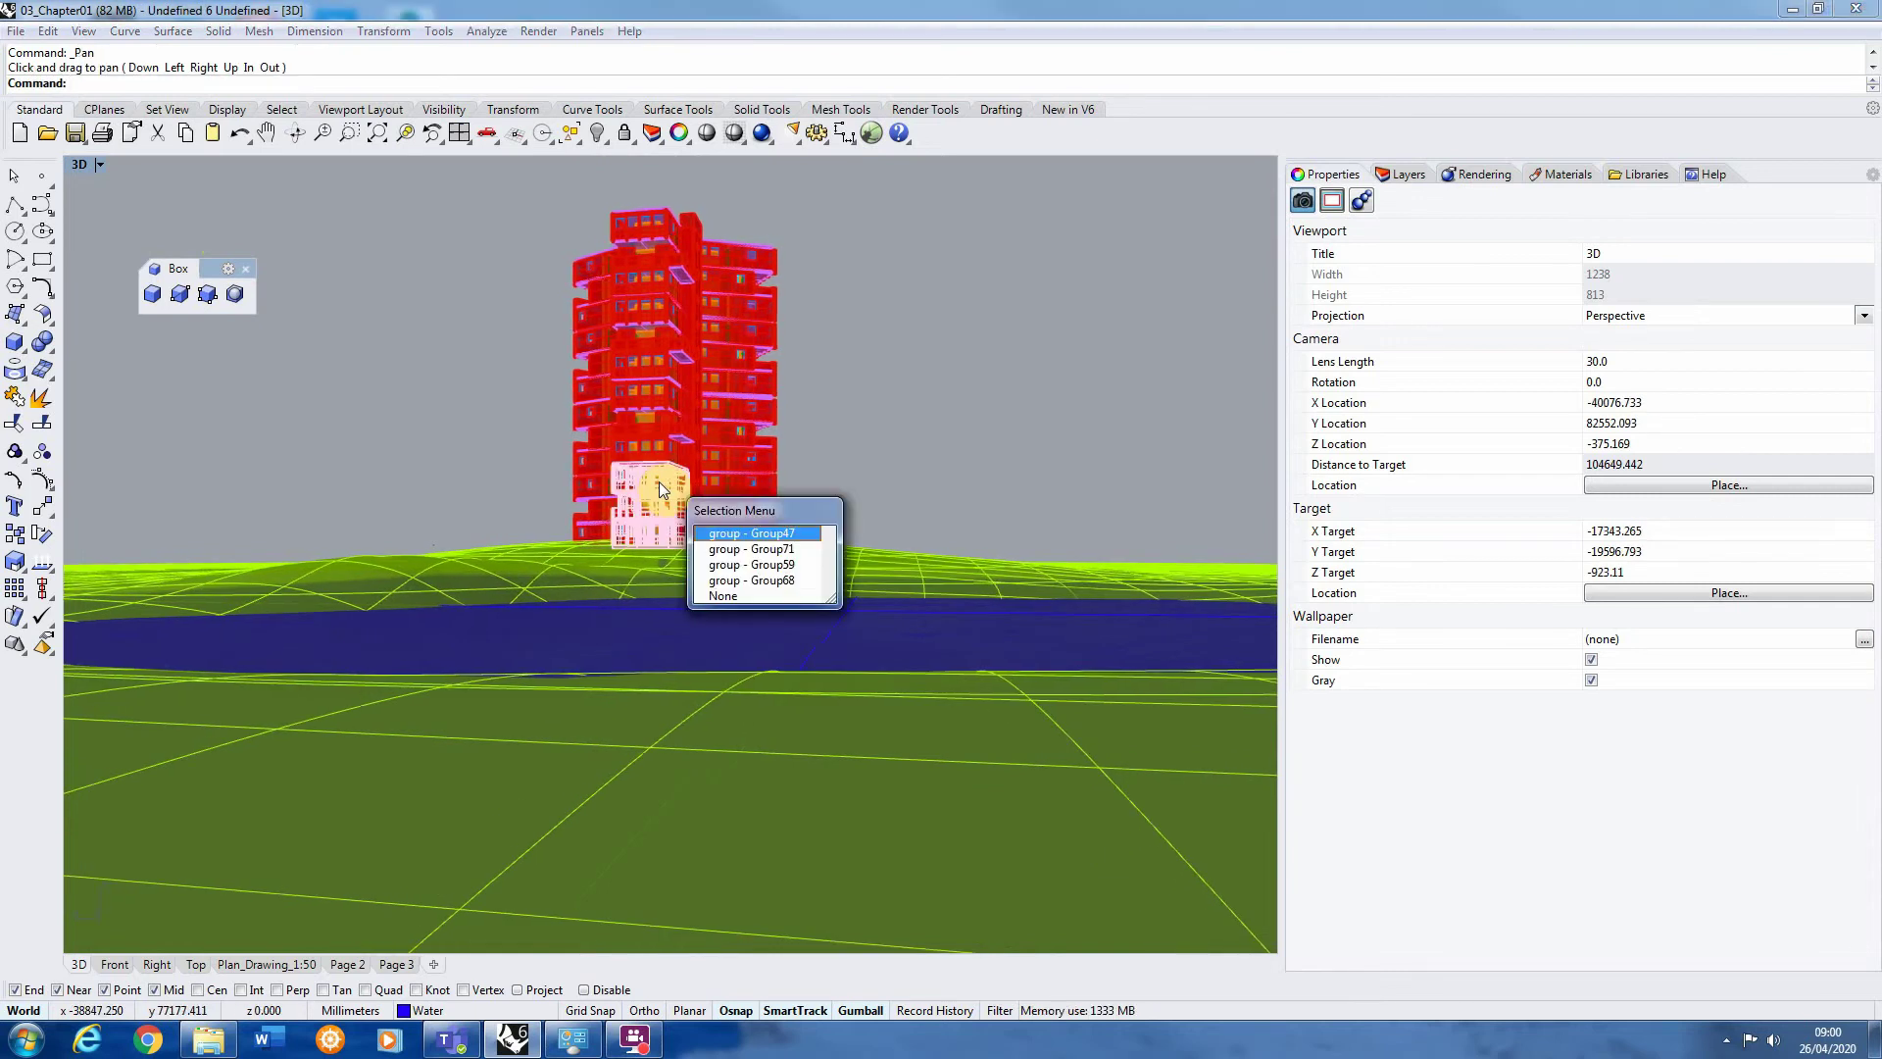
{"action": "key", "text": "Escape"}
{"action": "left_click", "coordinate": [272, 135]}
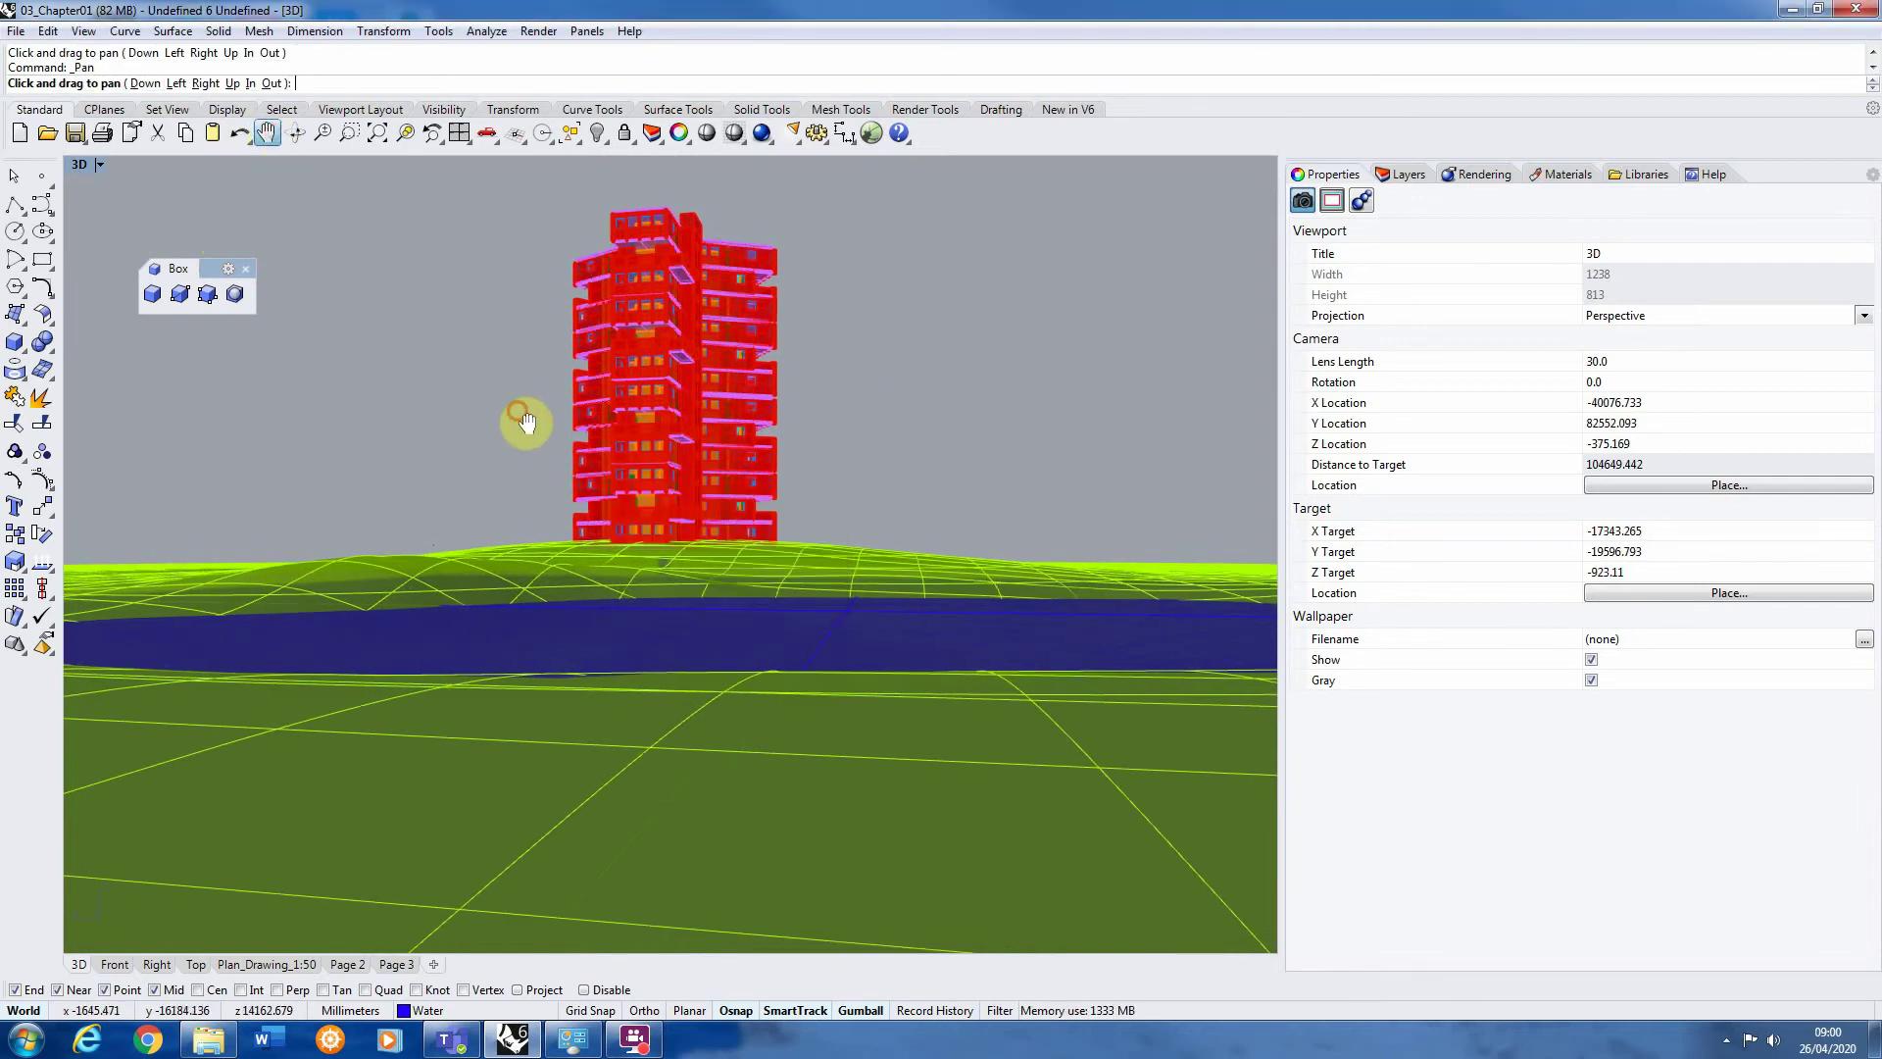
{"action": "left_click_drag", "start_coordinate": [522, 420], "coordinate": [583, 411]}
{"action": "left_click", "coordinate": [295, 135]}
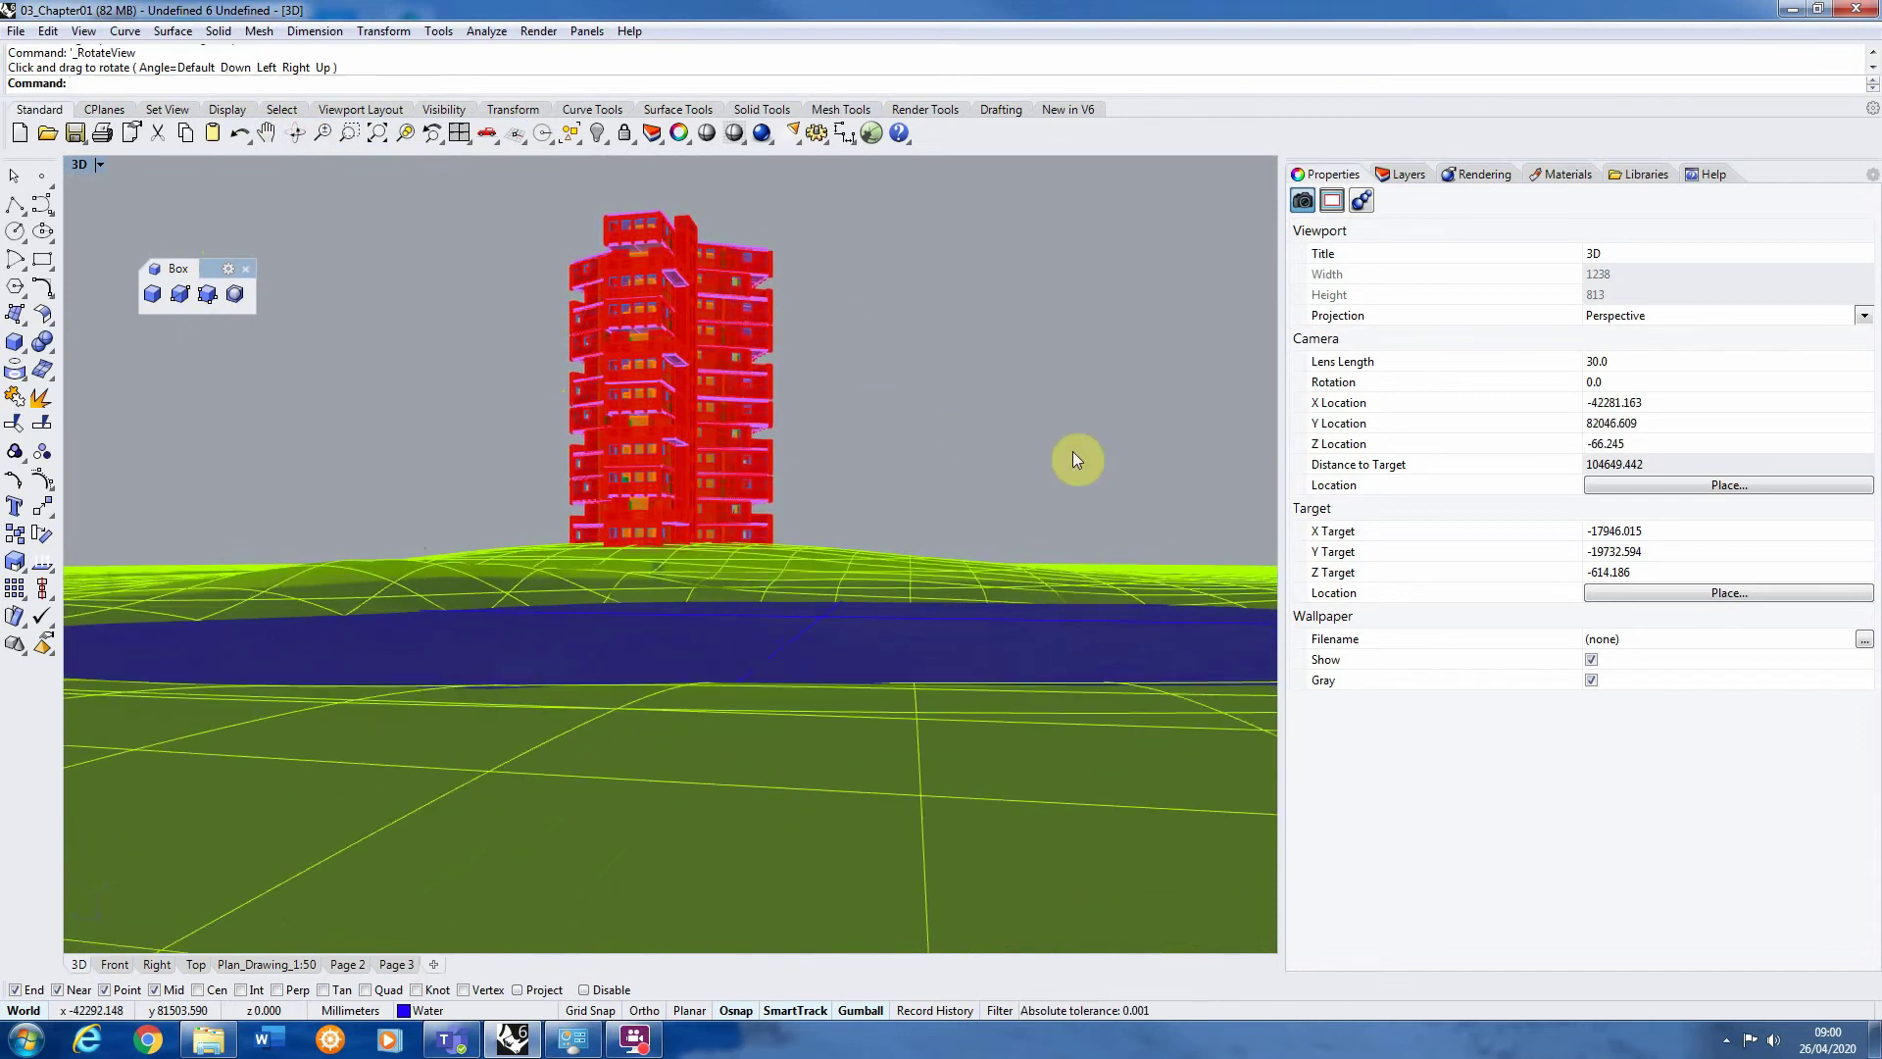
{"action": "left_click", "coordinate": [272, 140]}
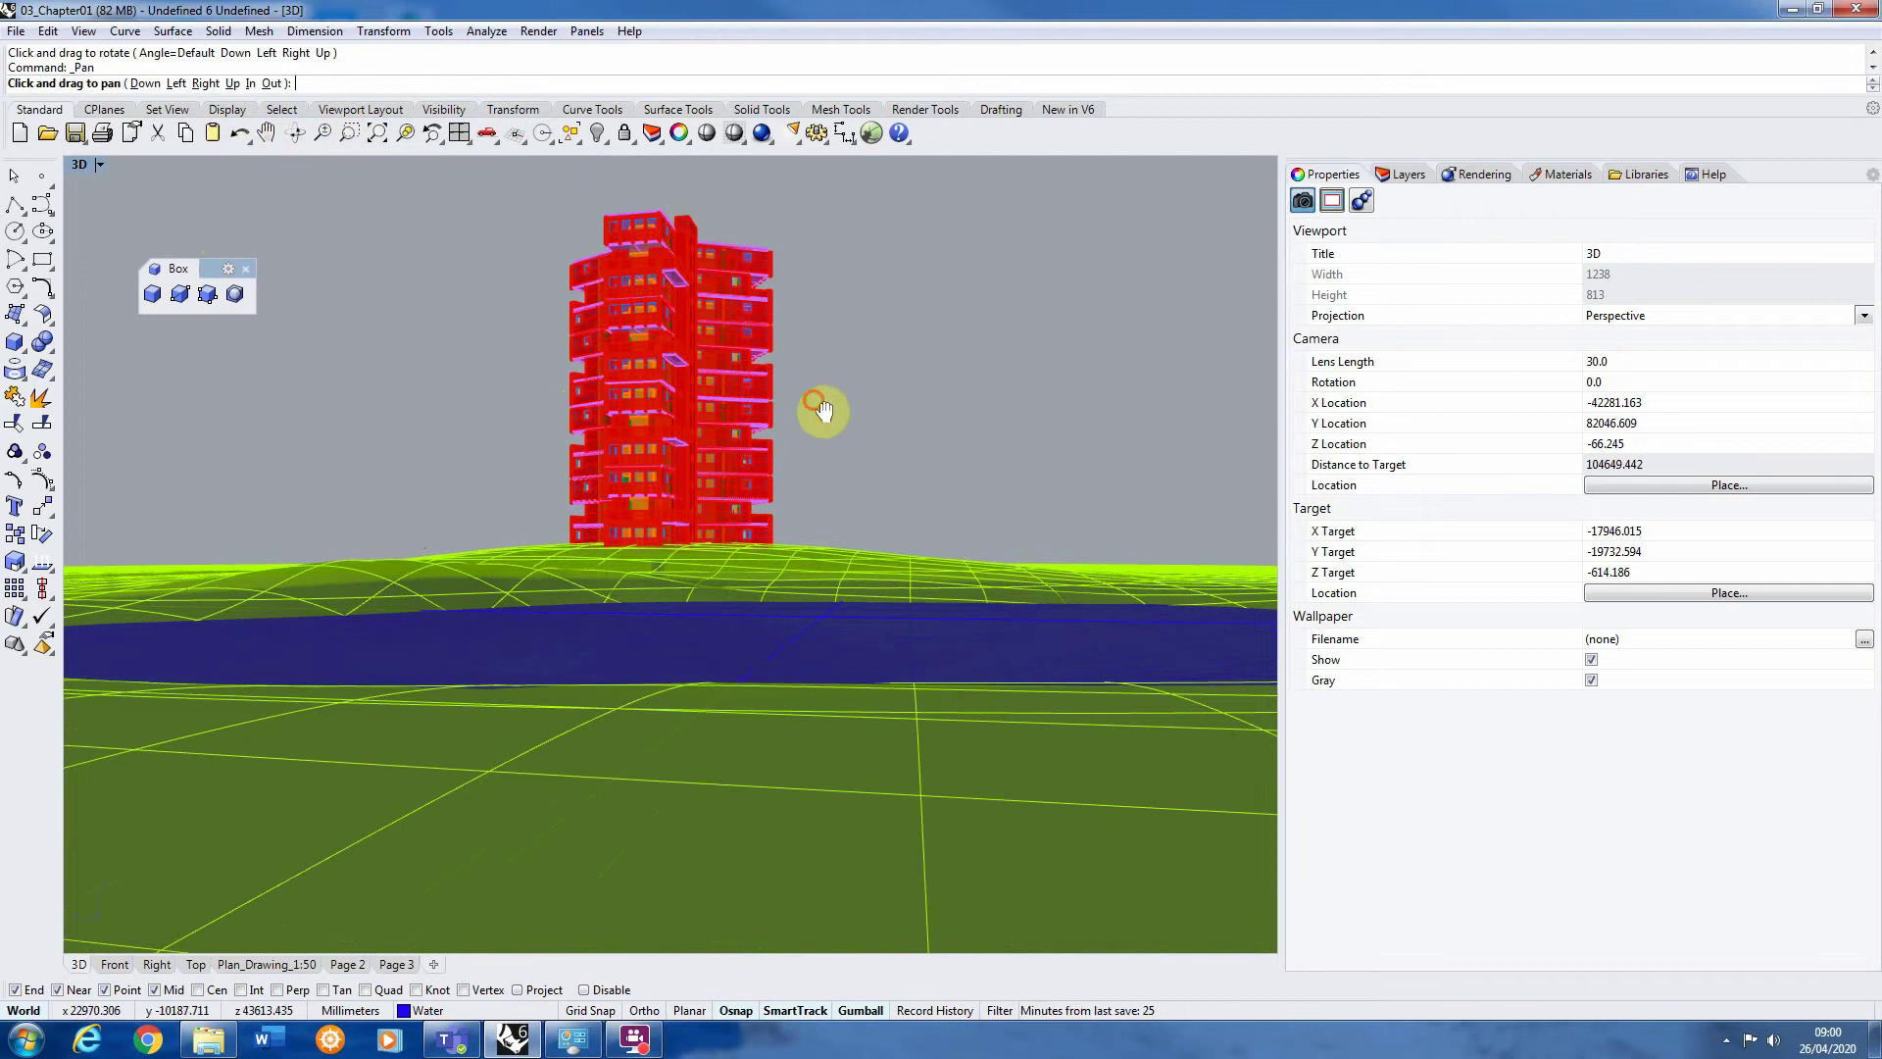
{"action": "left_click_drag", "start_coordinate": [824, 408], "coordinate": [703, 333]}
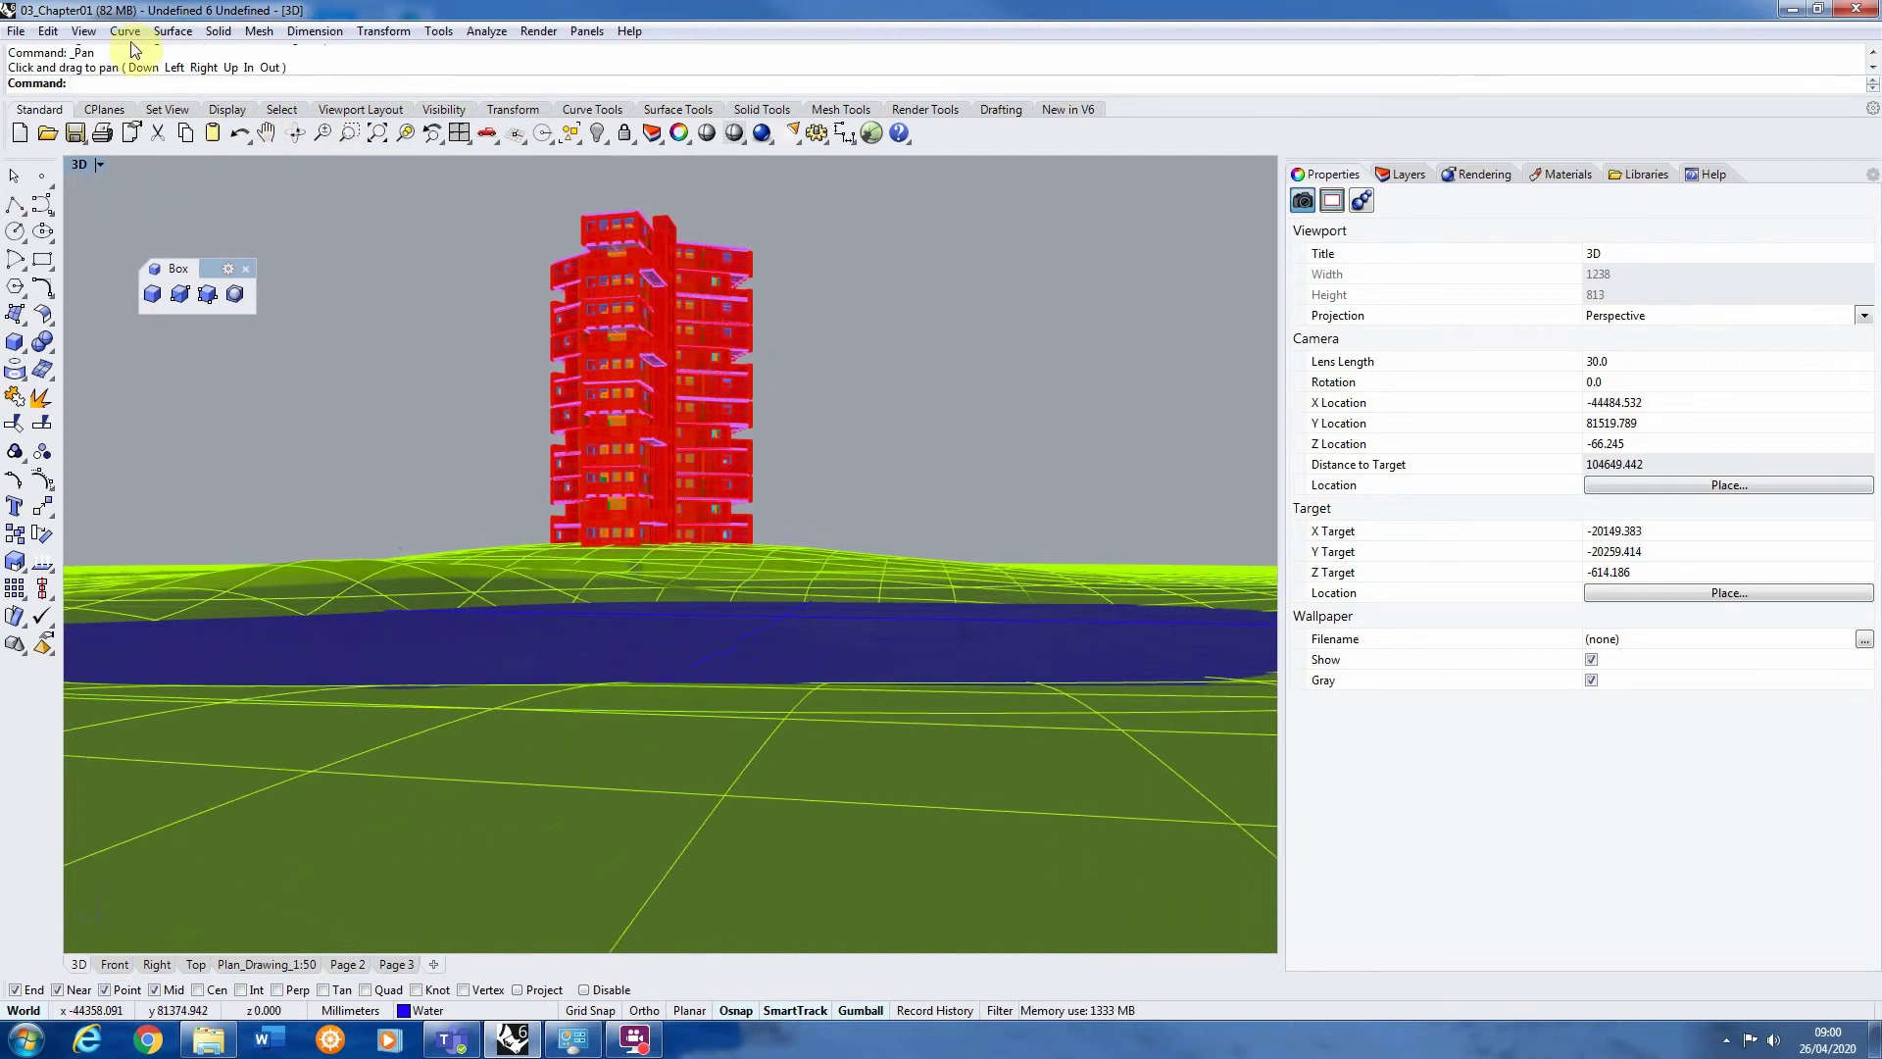
Save the current perspective as a named view called External_View
{"action": "left_click", "coordinate": [86, 32]}
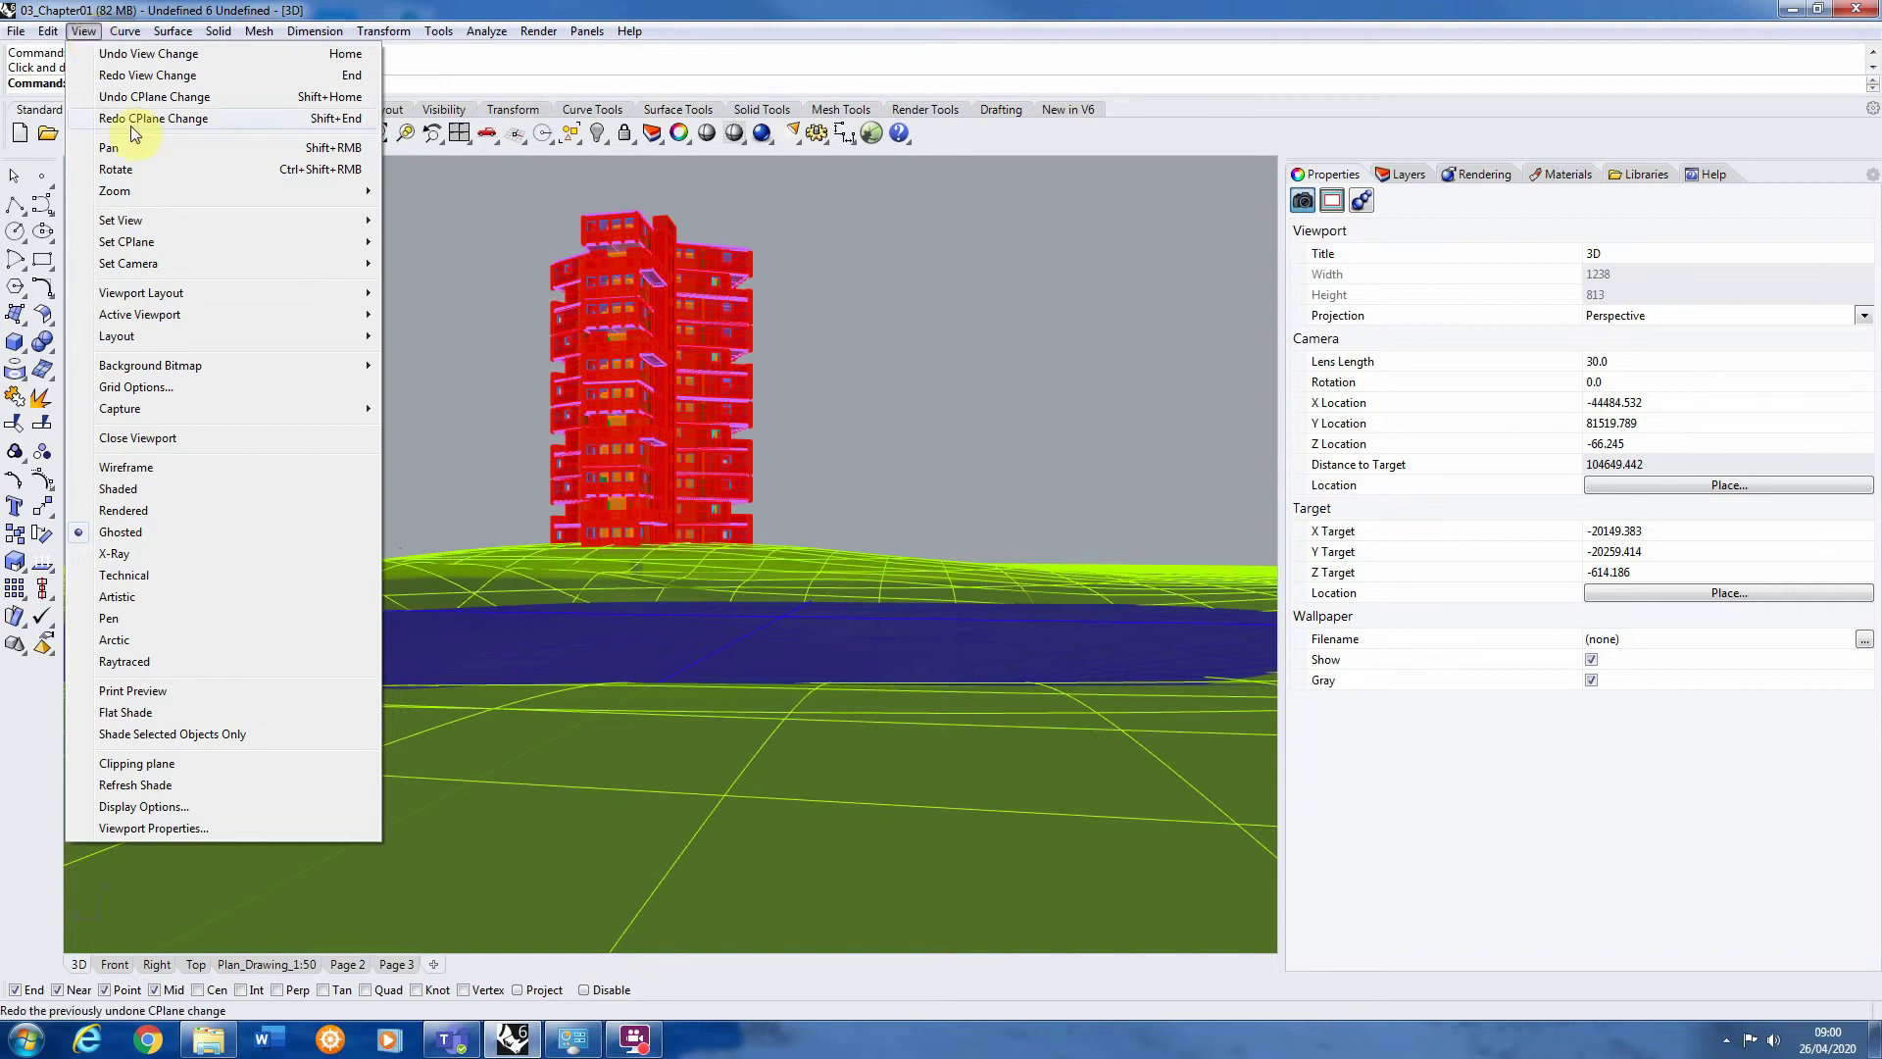
{"action": "mouse_move", "coordinate": [221, 229]}
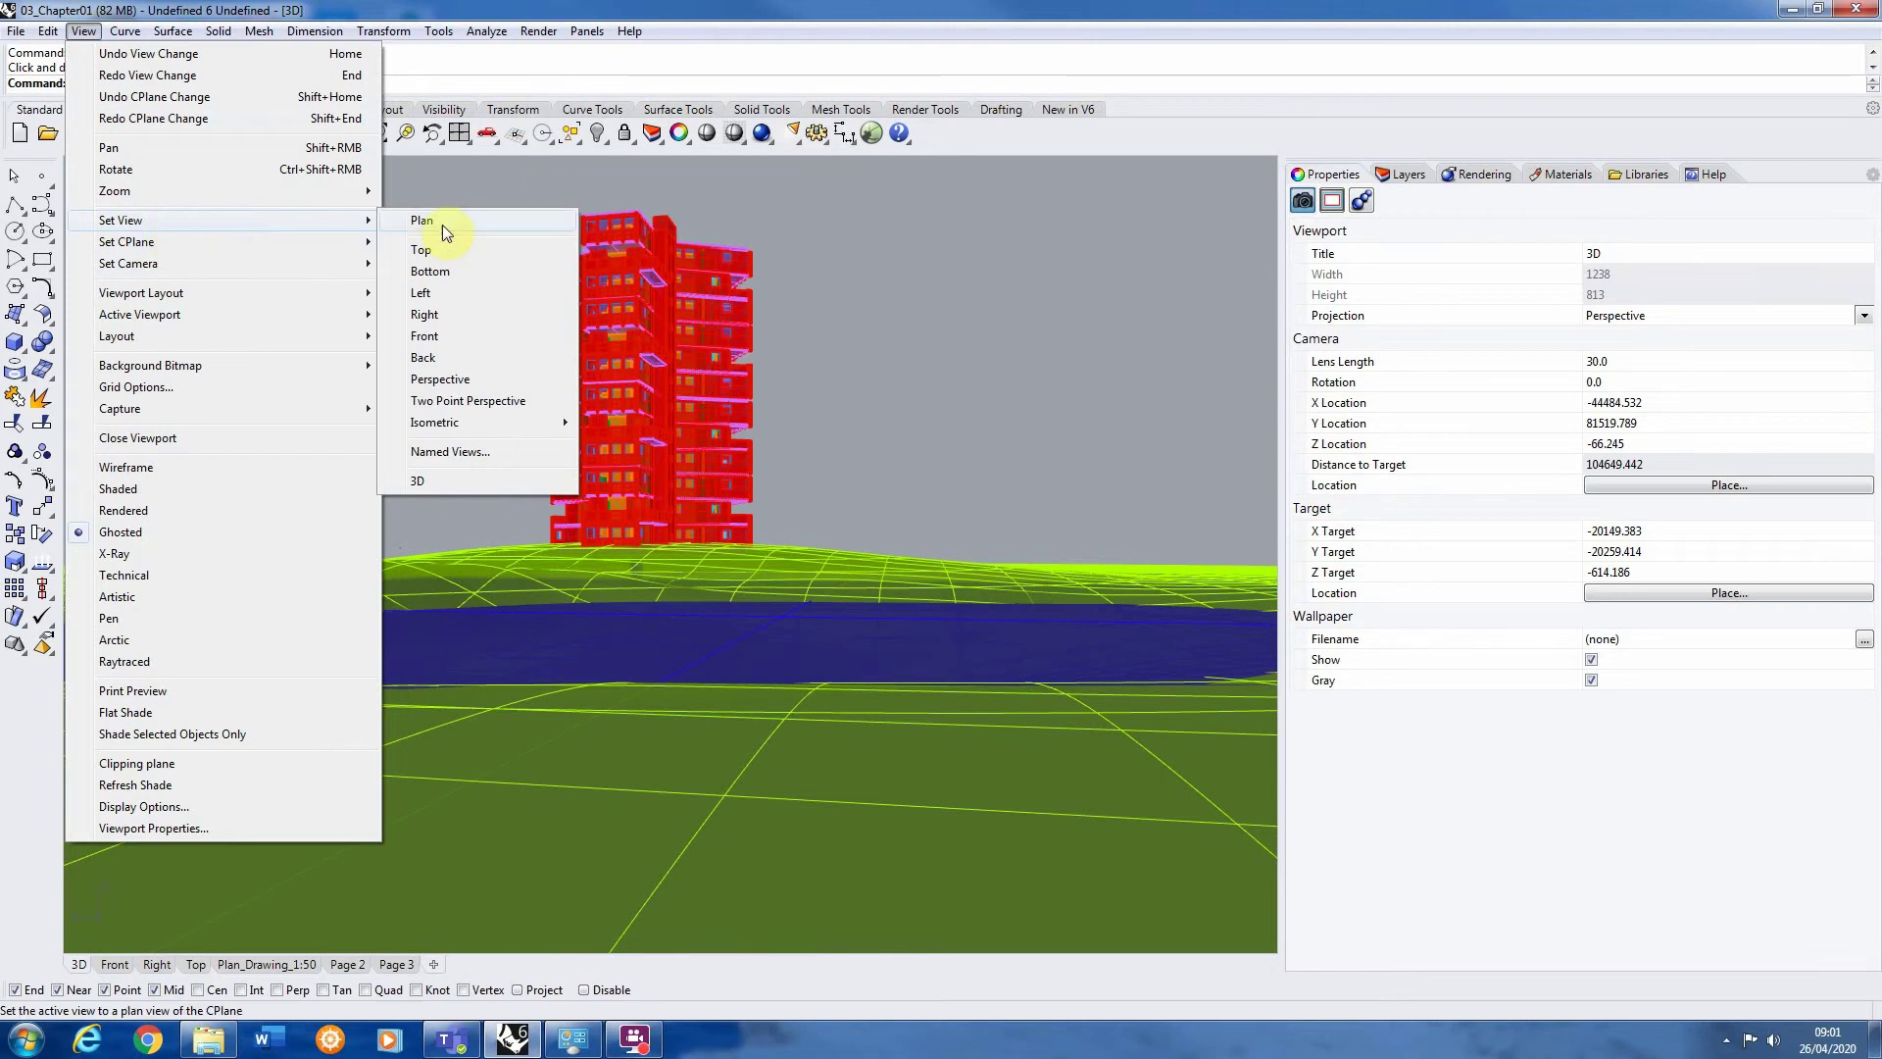
{"action": "left_click", "coordinate": [445, 453]}
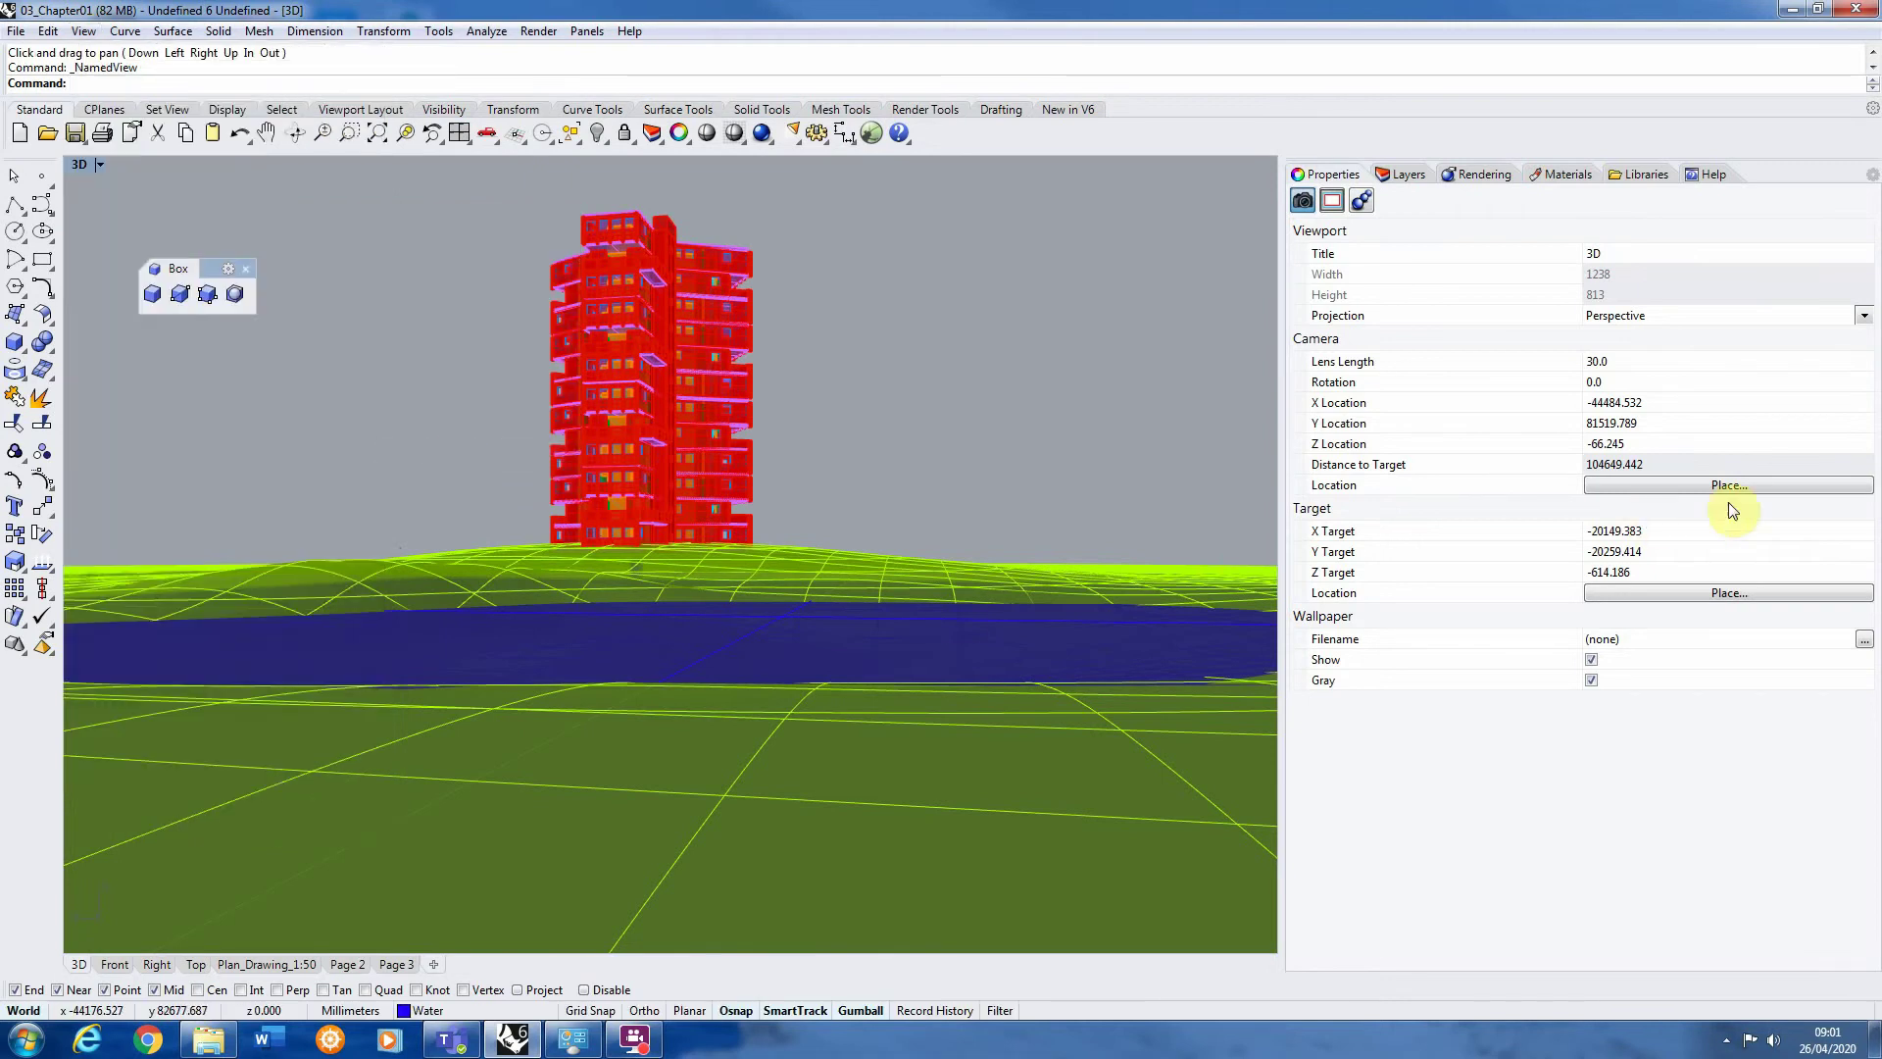
{"action": "left_click_drag", "start_coordinate": [1710, 189], "coordinate": [1111, 220]}
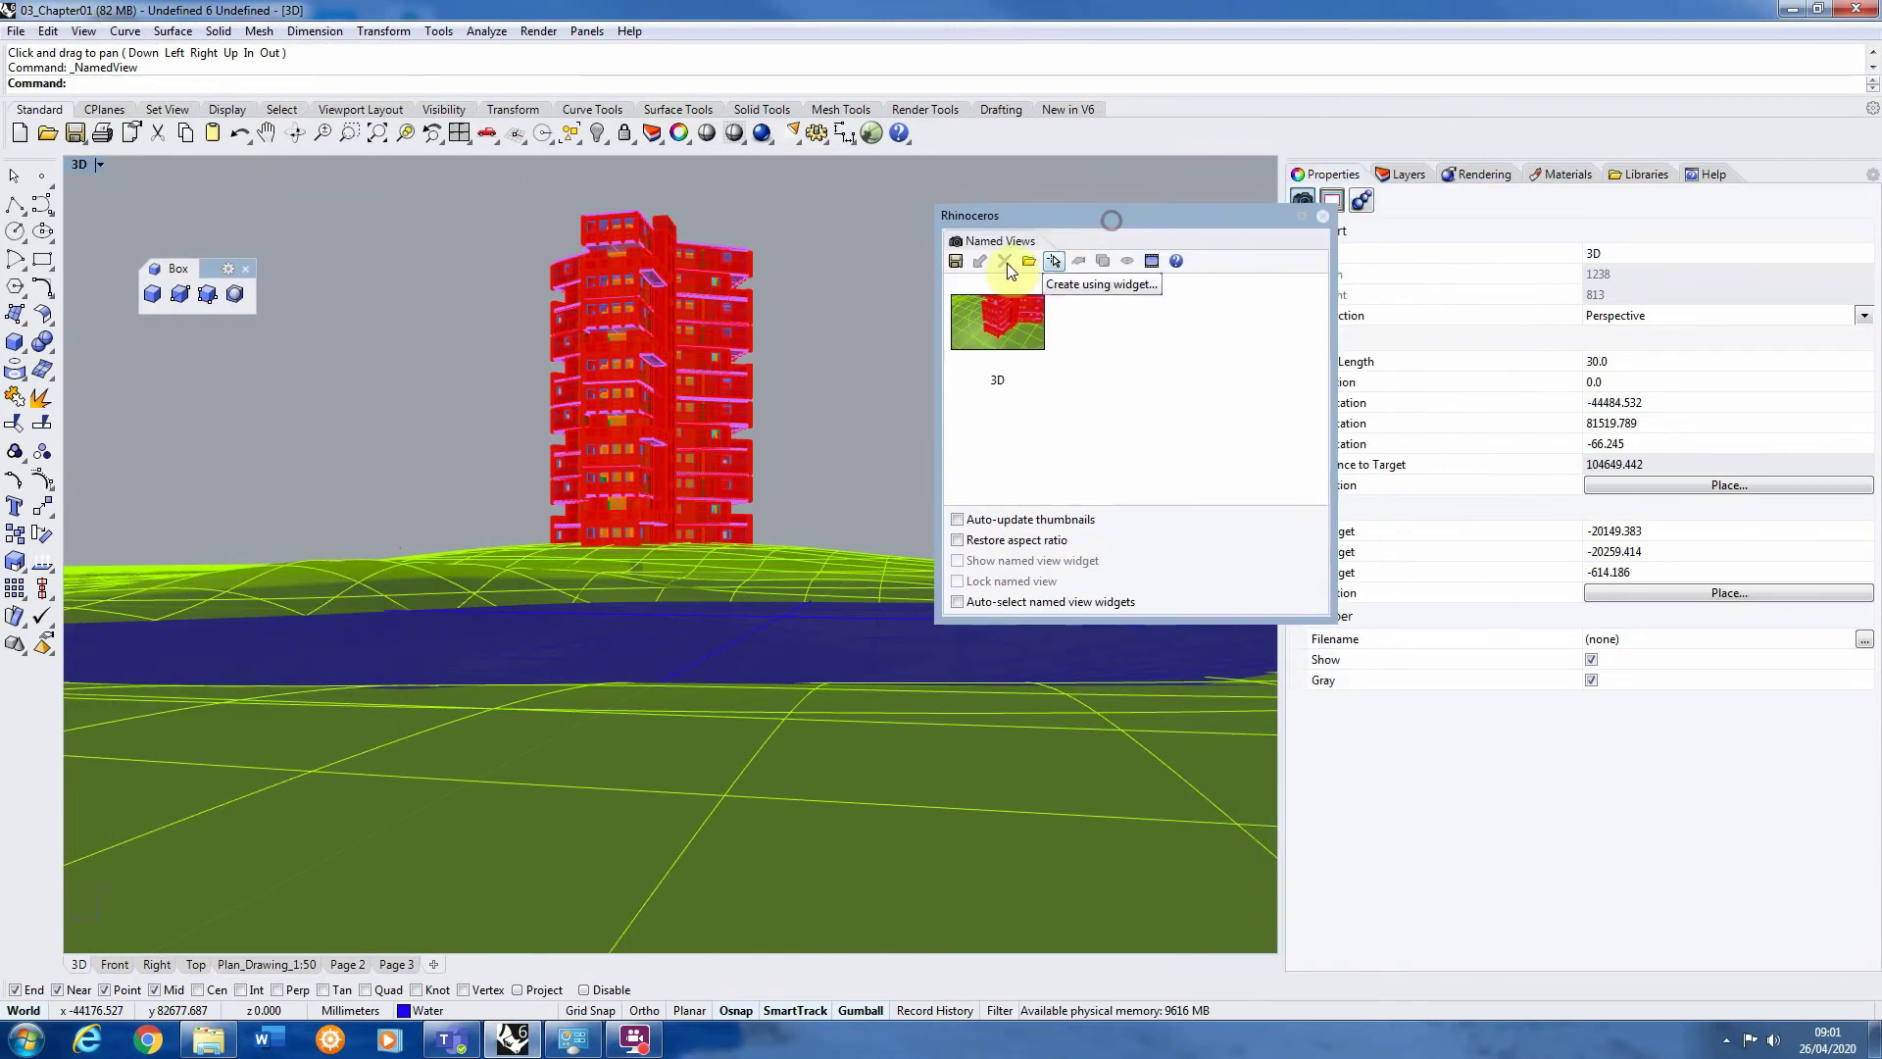
{"action": "left_click", "coordinate": [957, 262]}
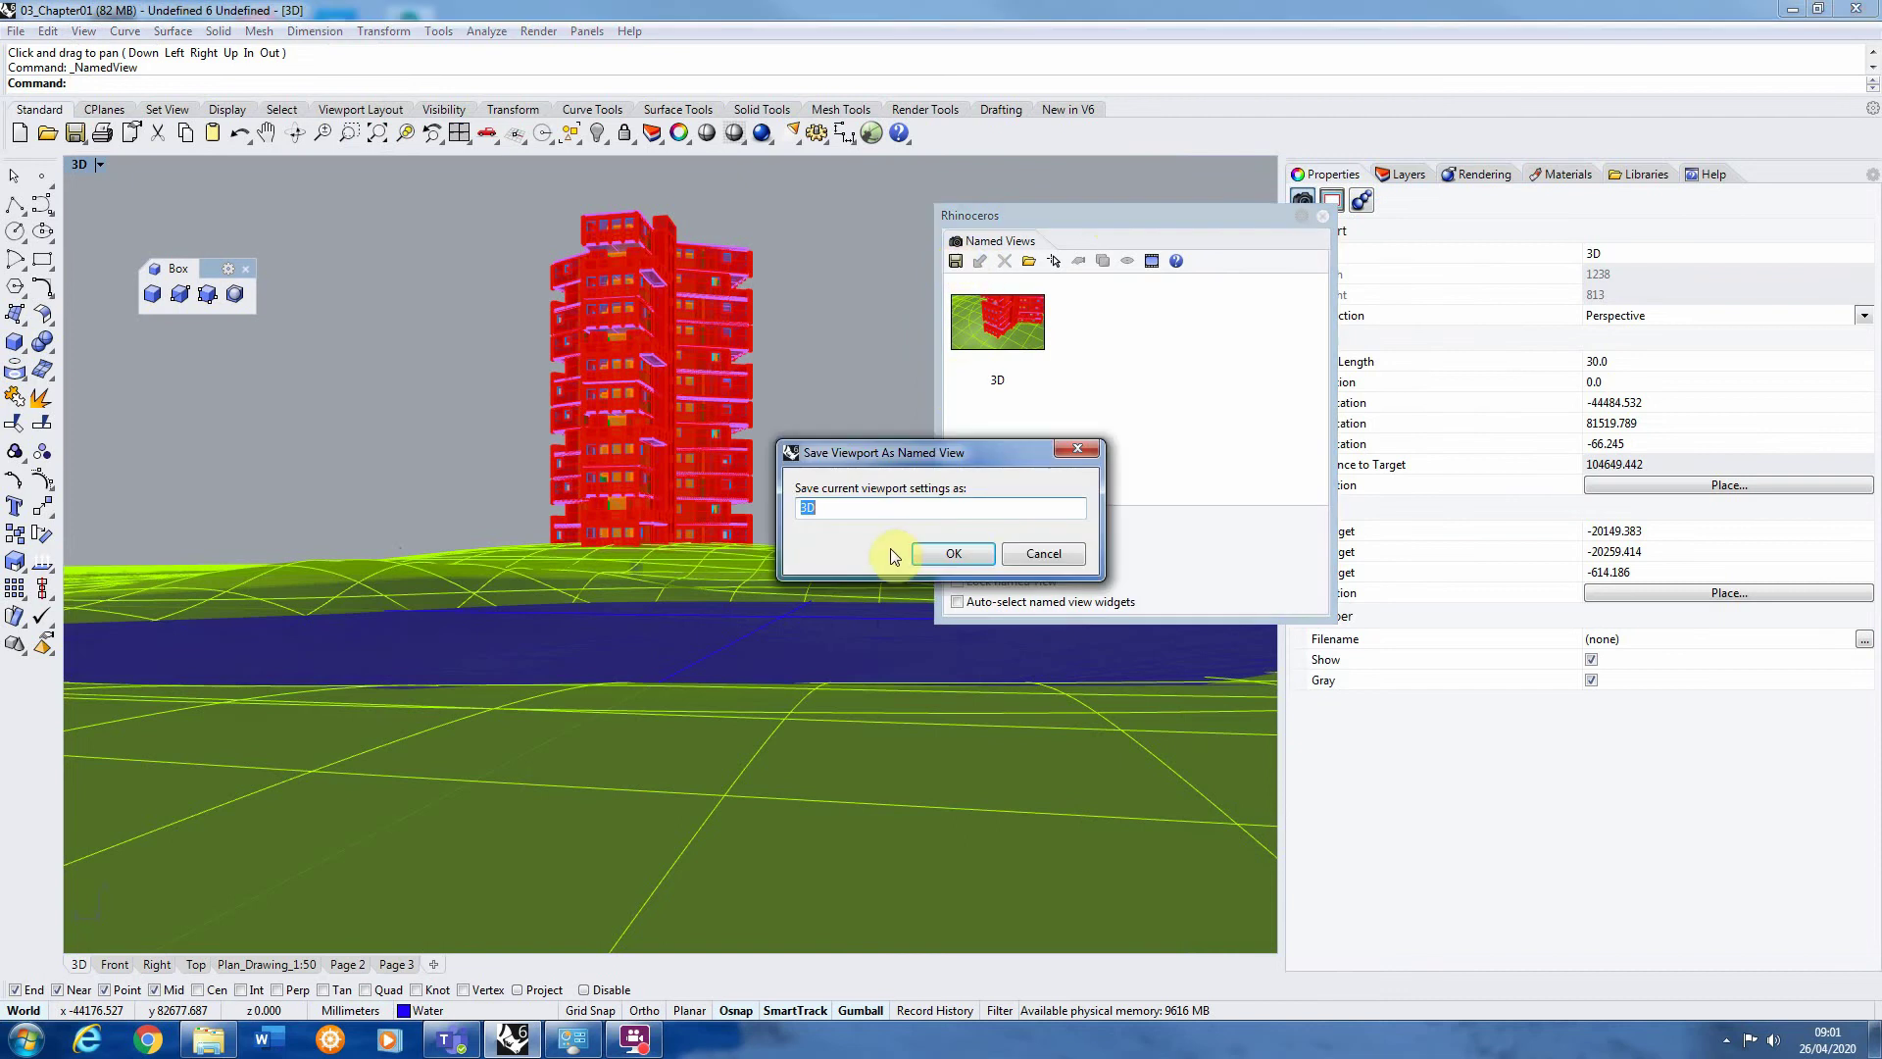
{"action": "type", "text": "E"}
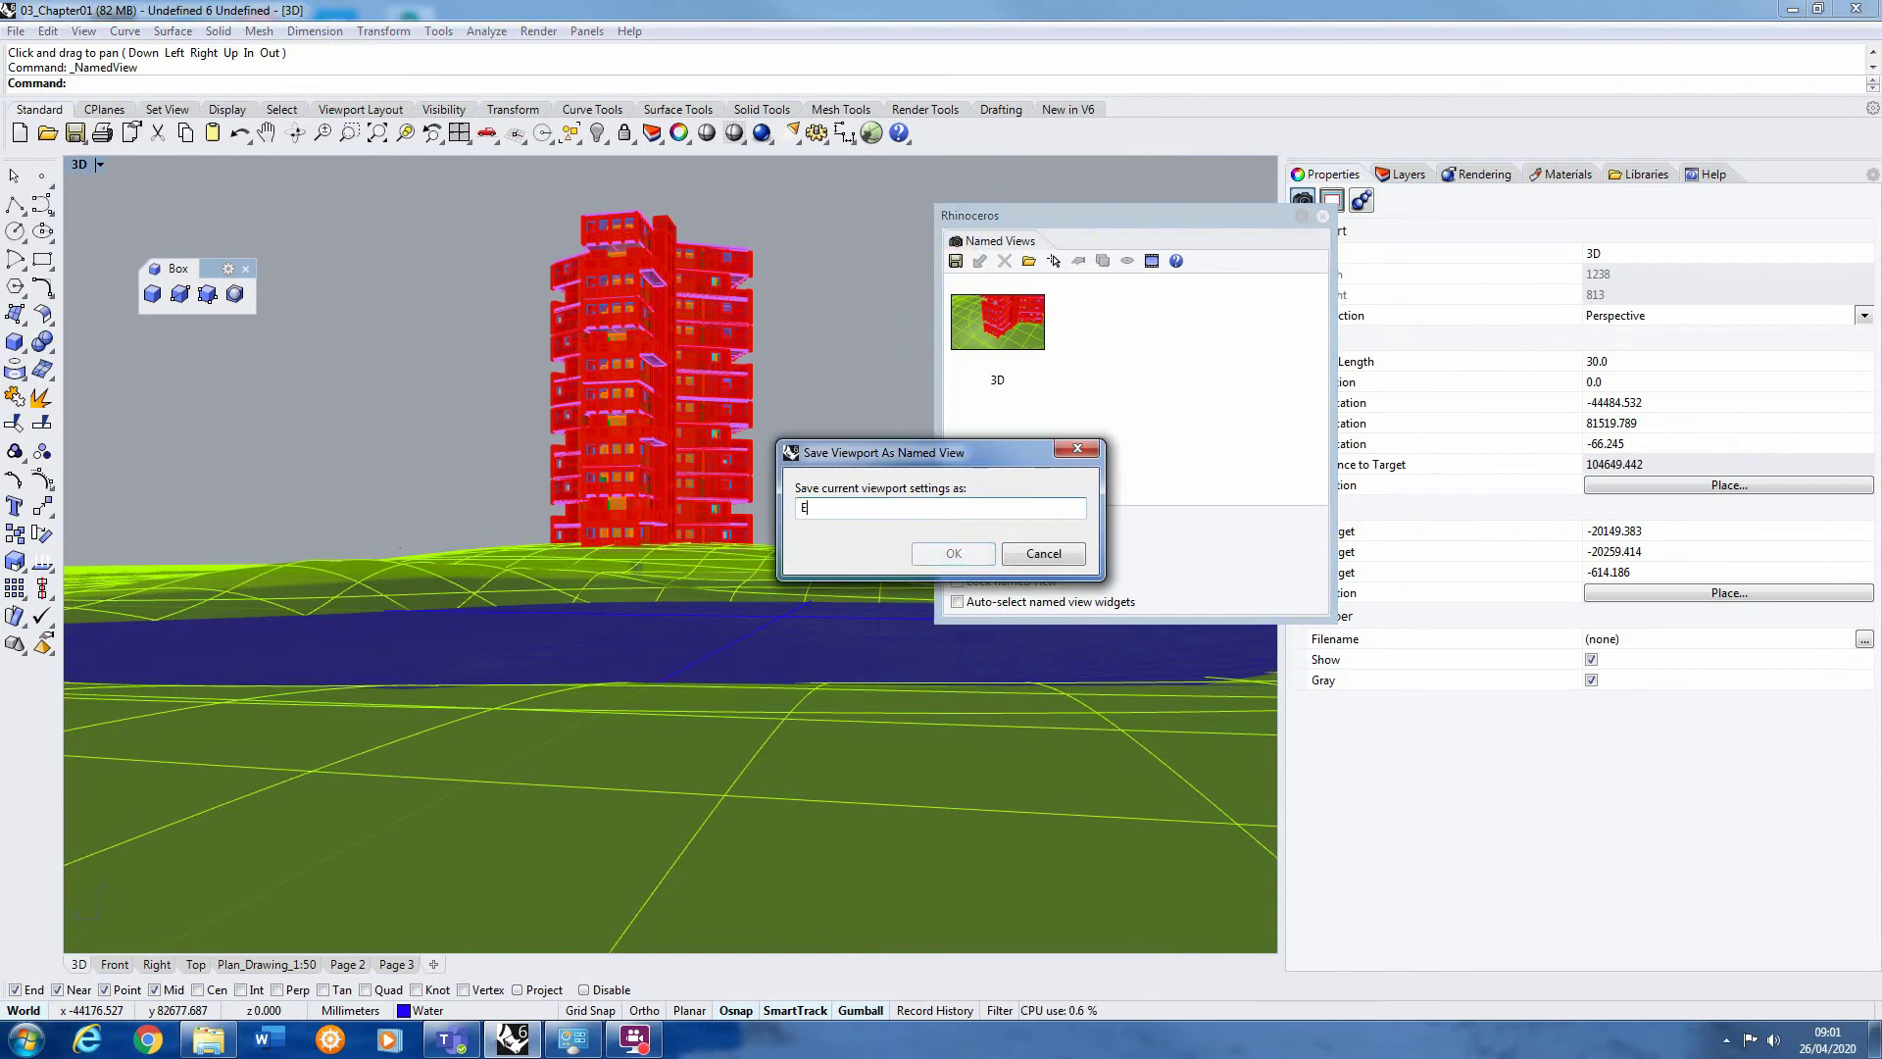
{"action": "type", "text": "xter"}
{"action": "key", "text": "BackSpace"}
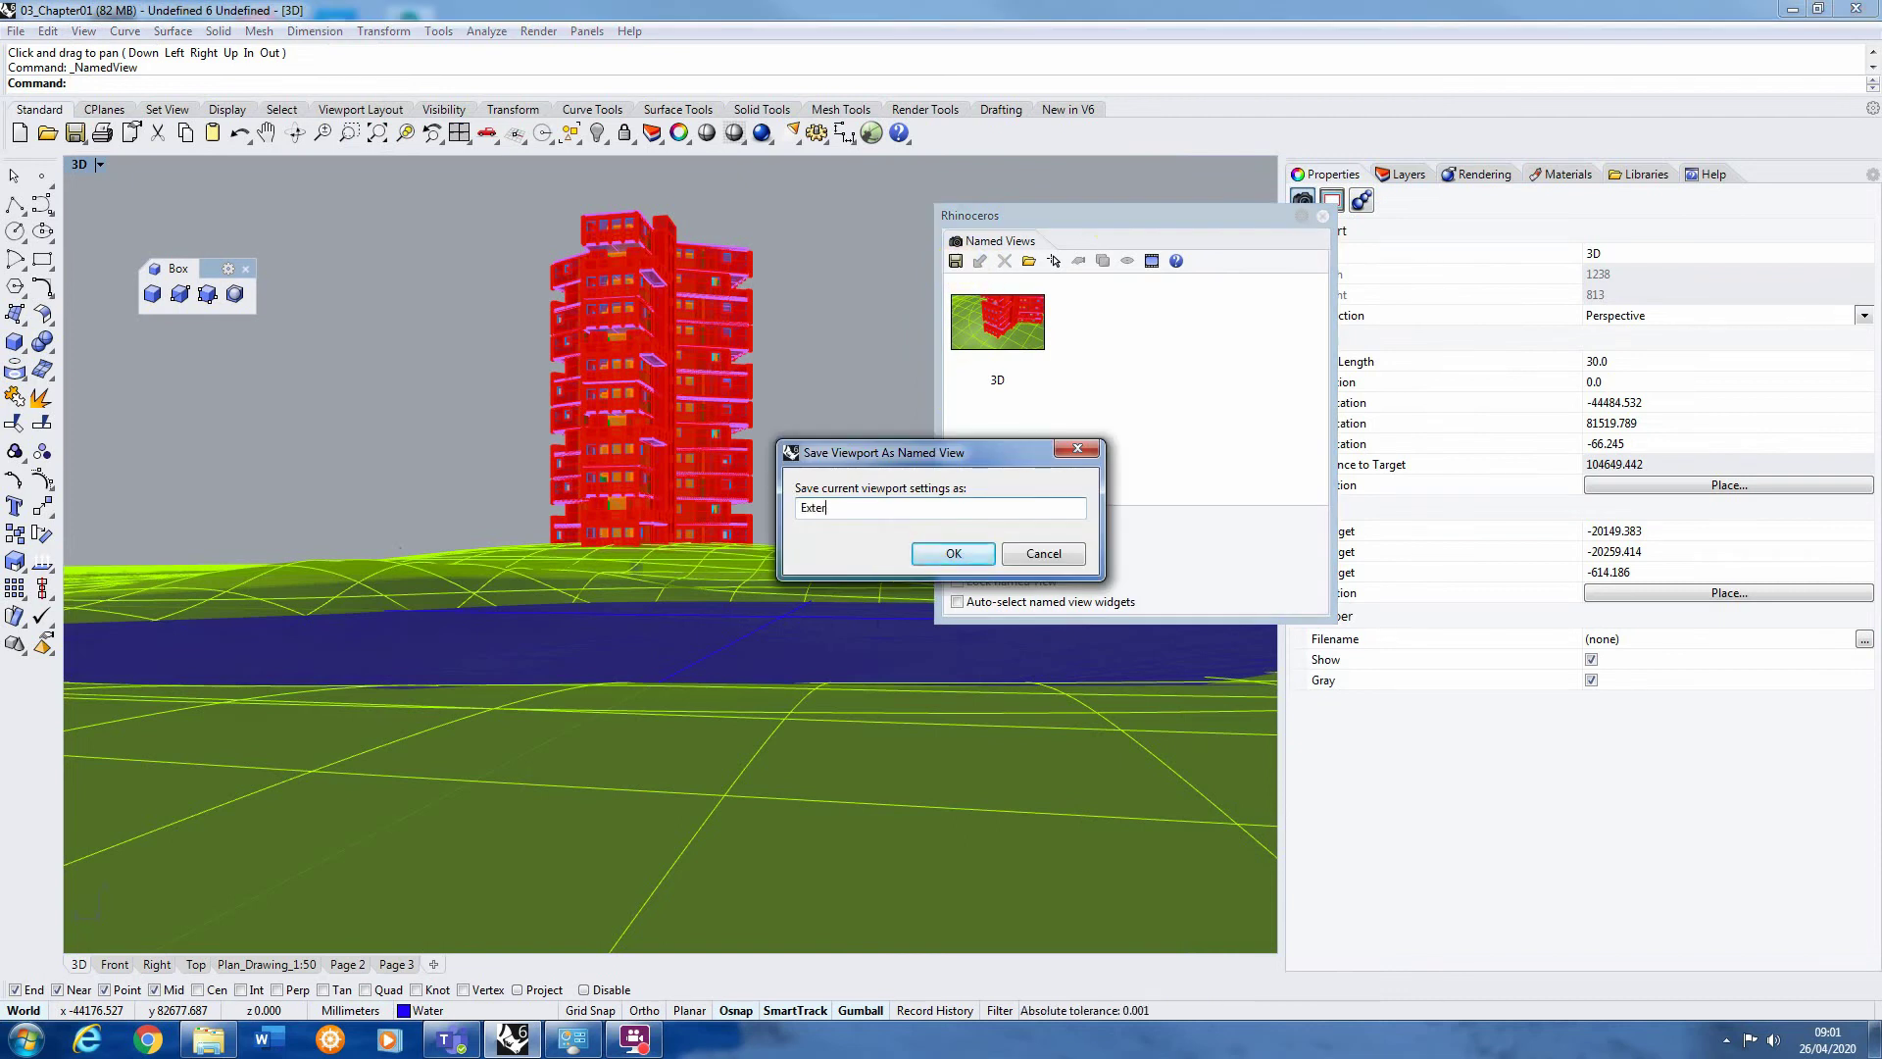
{"action": "key", "text": "BackSpace"}
{"action": "type", "text": "nal_View"}
{"action": "left_click", "coordinate": [954, 554]}
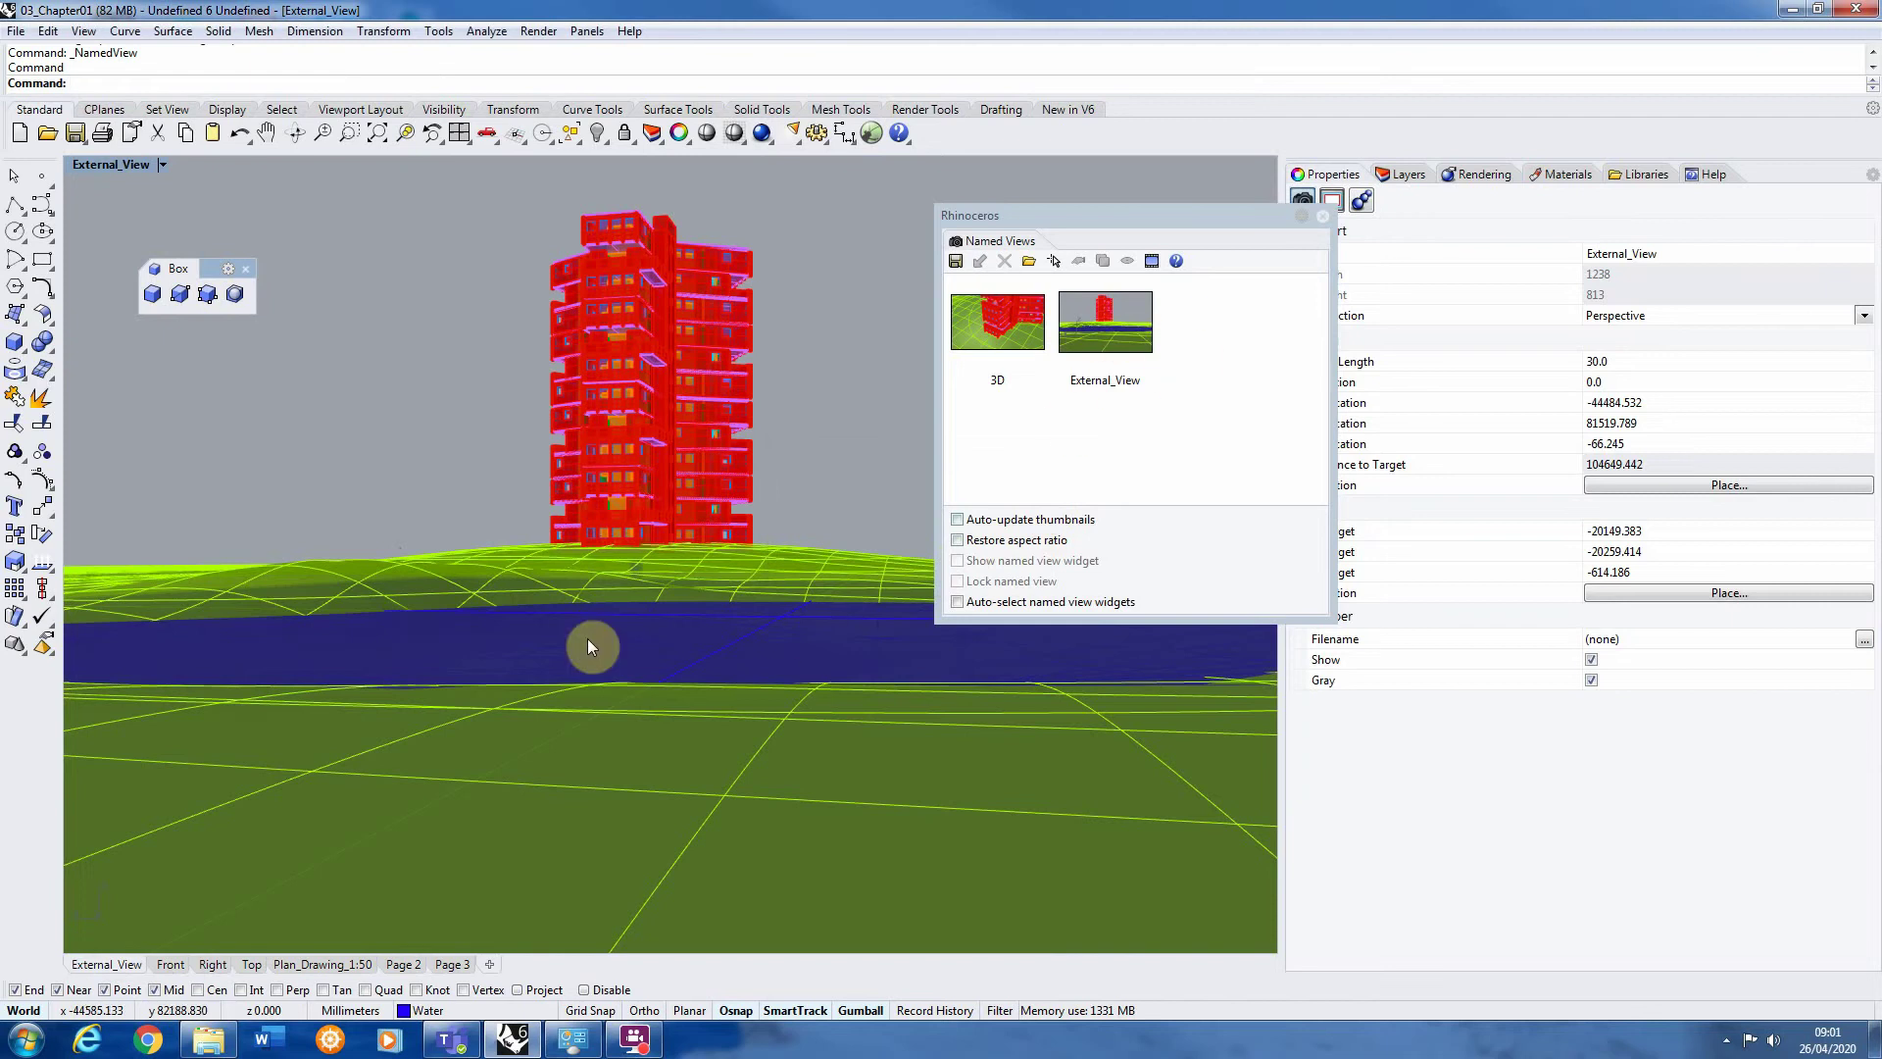
Test the saved view by moving the camera away and restoring the named view External_View
{"action": "scroll", "coordinate": [479, 504], "scroll_direction": "down", "scroll_amount": 5}
{"action": "scroll", "coordinate": [677, 404], "scroll_direction": "up", "scroll_amount": 5}
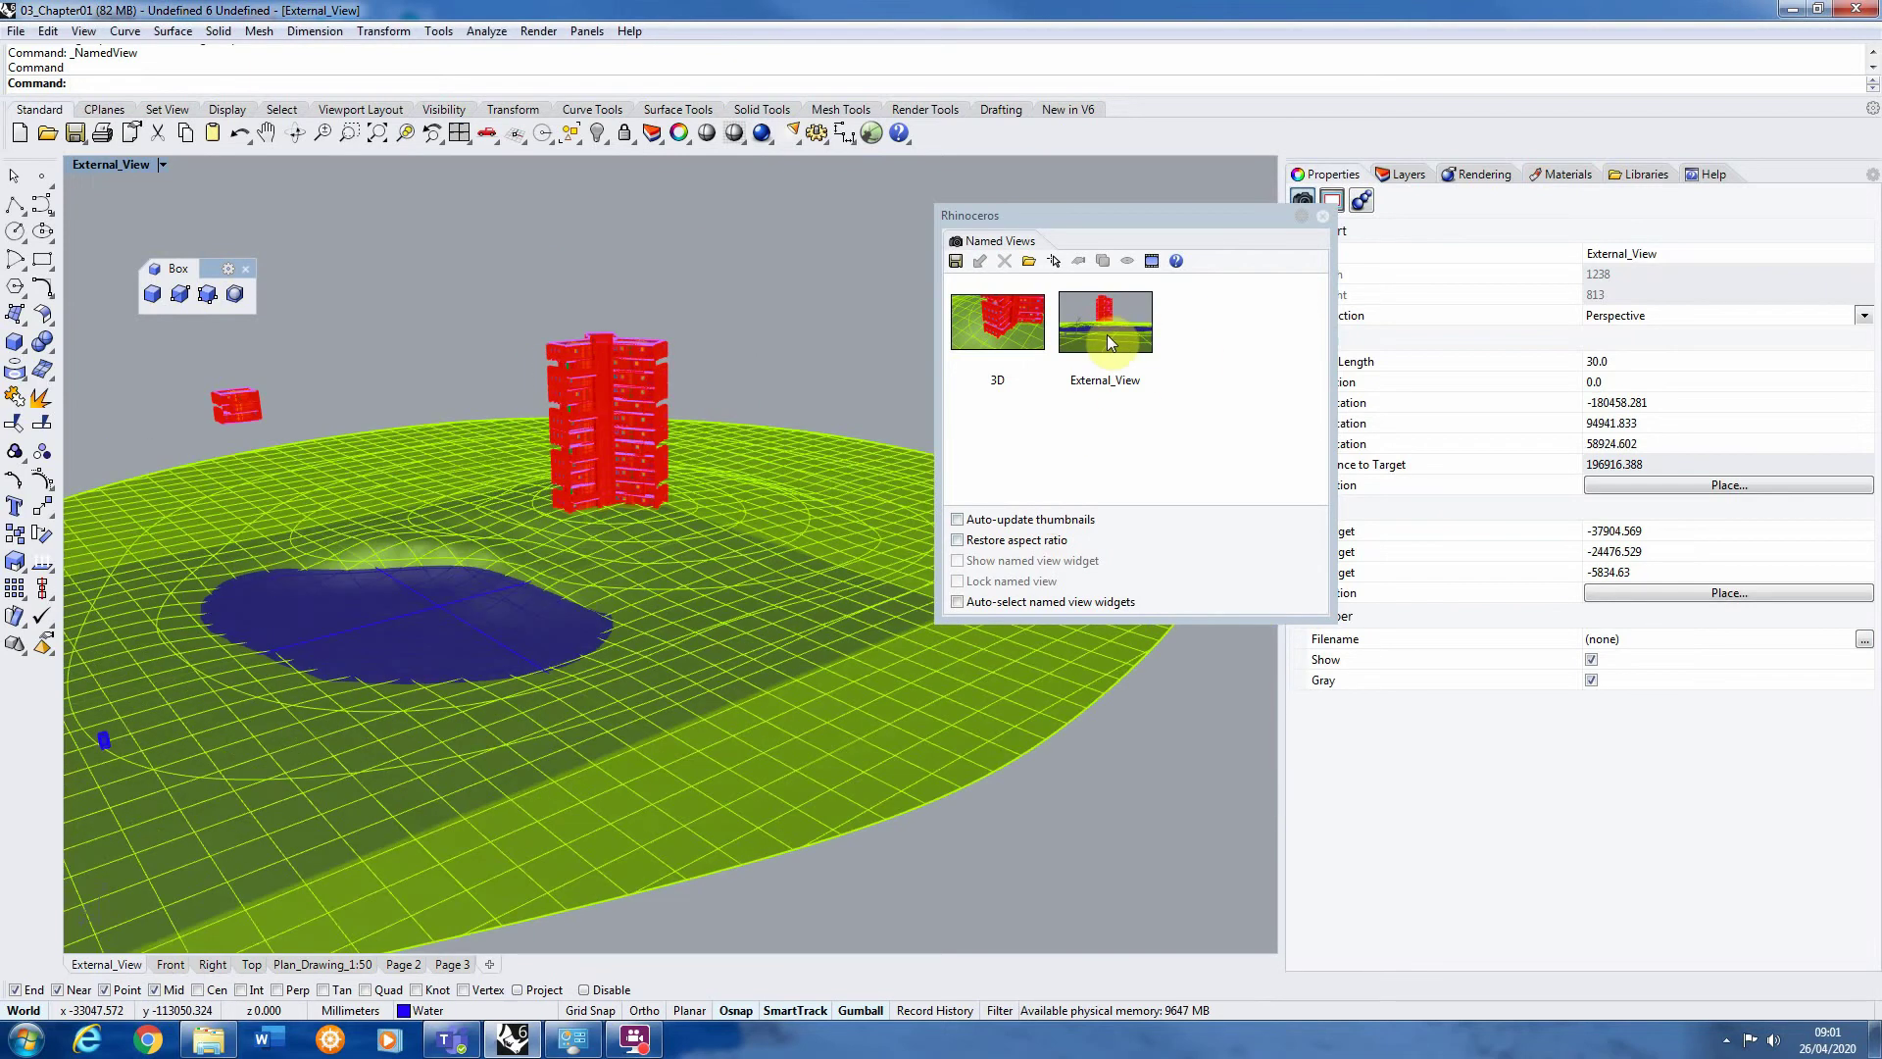
{"action": "double_click", "coordinate": [1106, 324]}
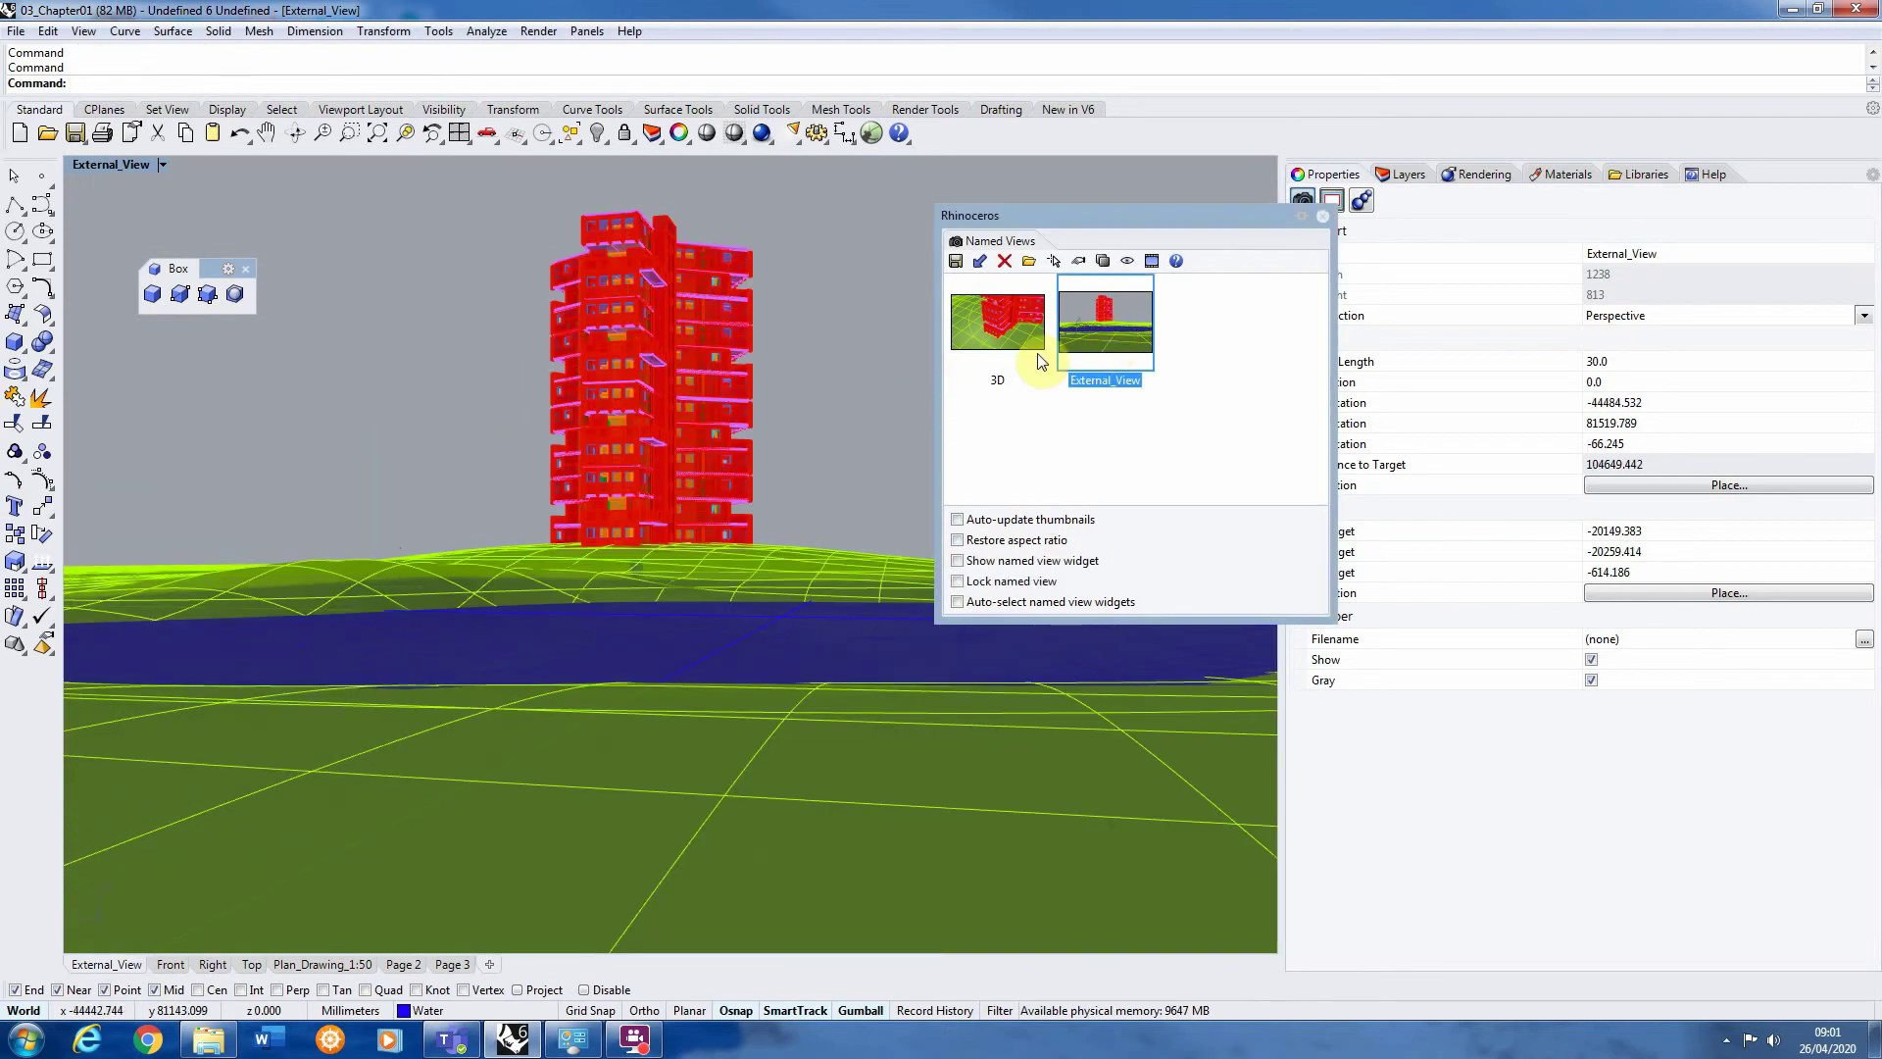
{"action": "right_click_drag", "start_coordinate": [723, 408], "coordinate": [991, 379]}
{"action": "left_click", "coordinate": [1101, 326]}
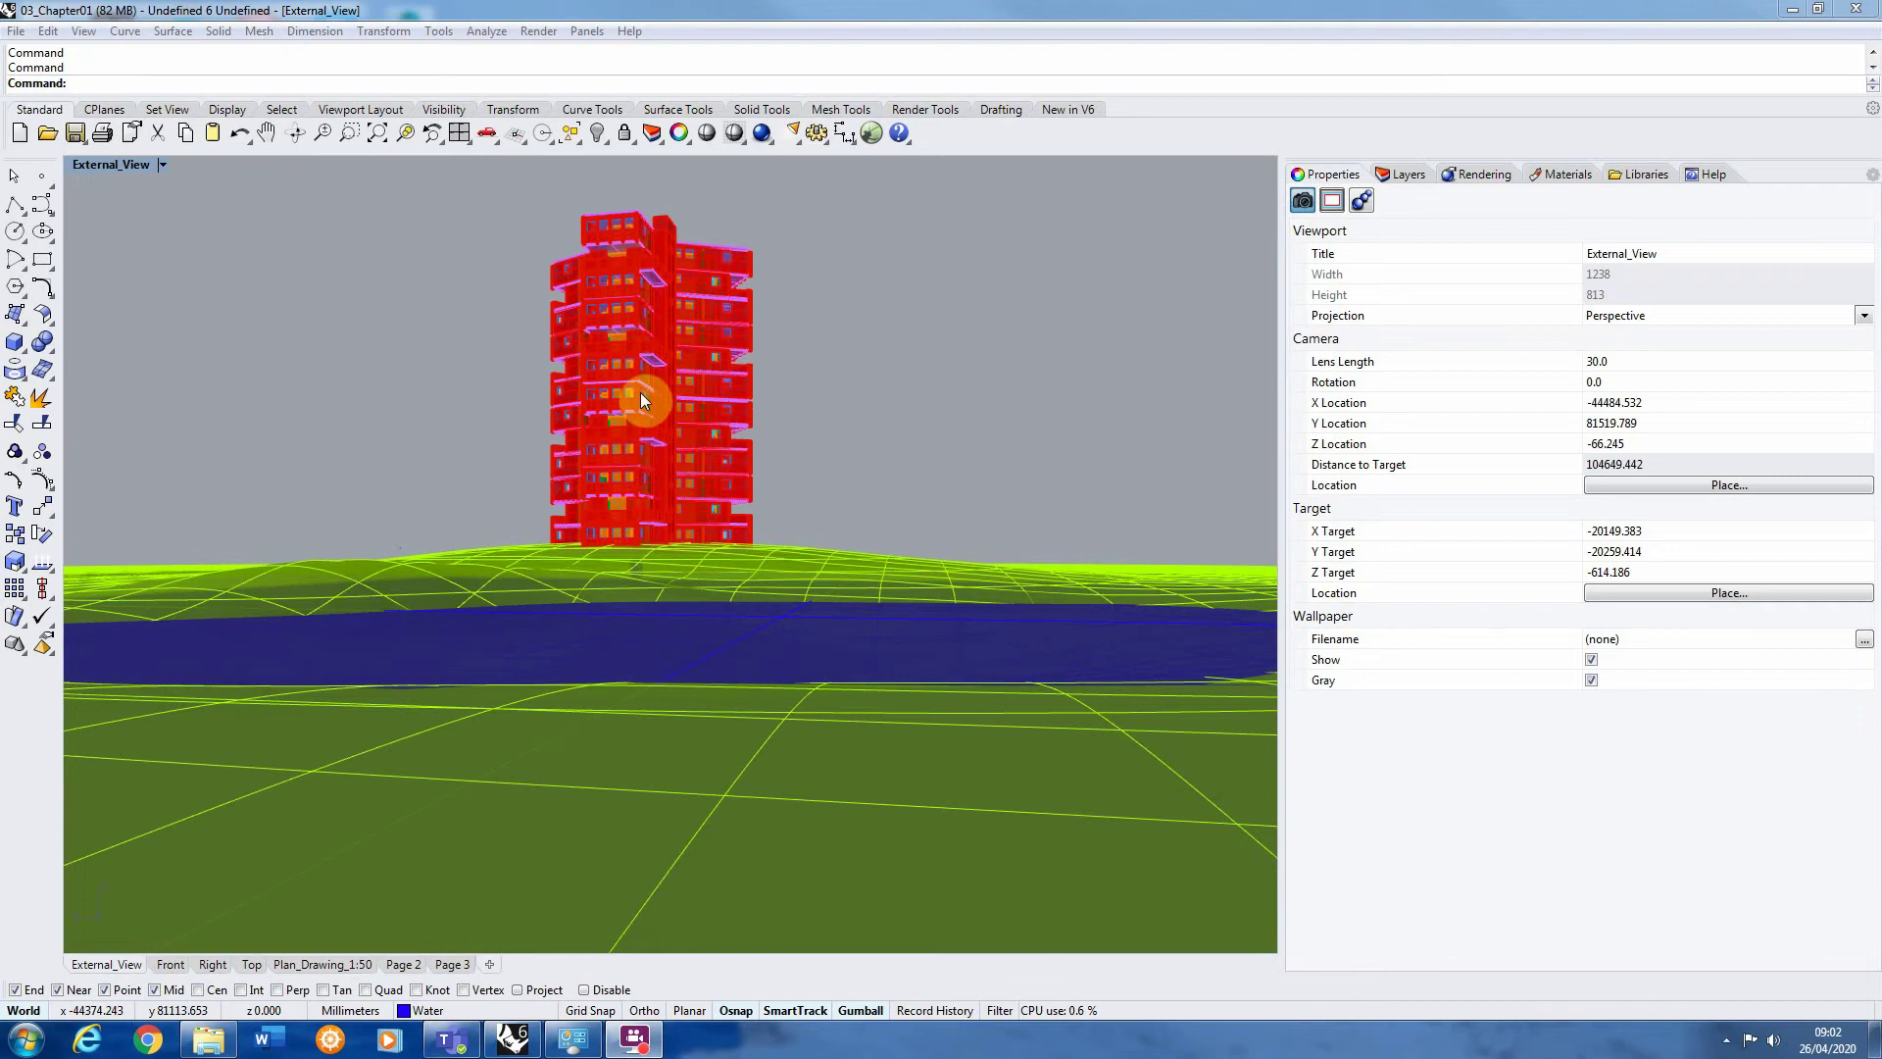
{"action": "left_click", "coordinate": [798, 342]}
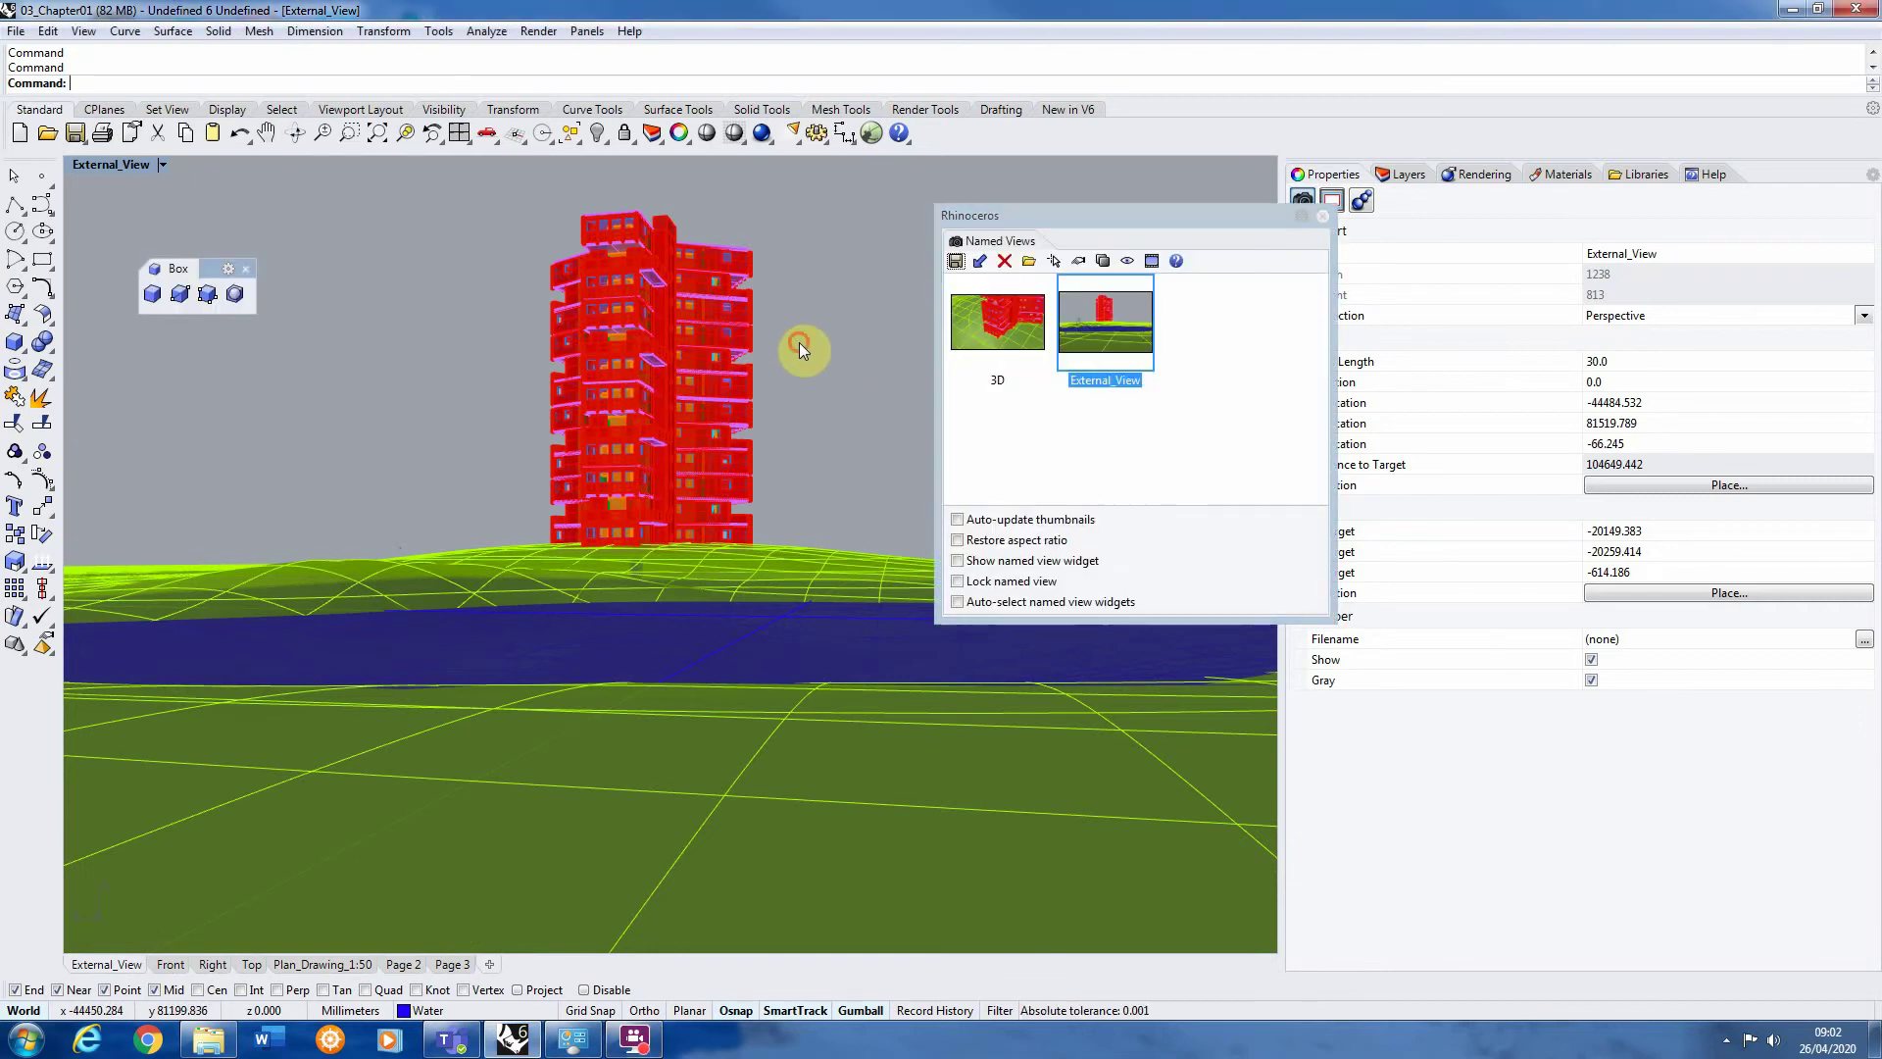
Examine the tower's windows and facades up close from several sides to check the openings for glazing
{"action": "scroll", "coordinate": [565, 413], "scroll_direction": "down", "scroll_amount": 2}
{"action": "scroll", "coordinate": [640, 363], "scroll_direction": "up", "scroll_amount": 10}
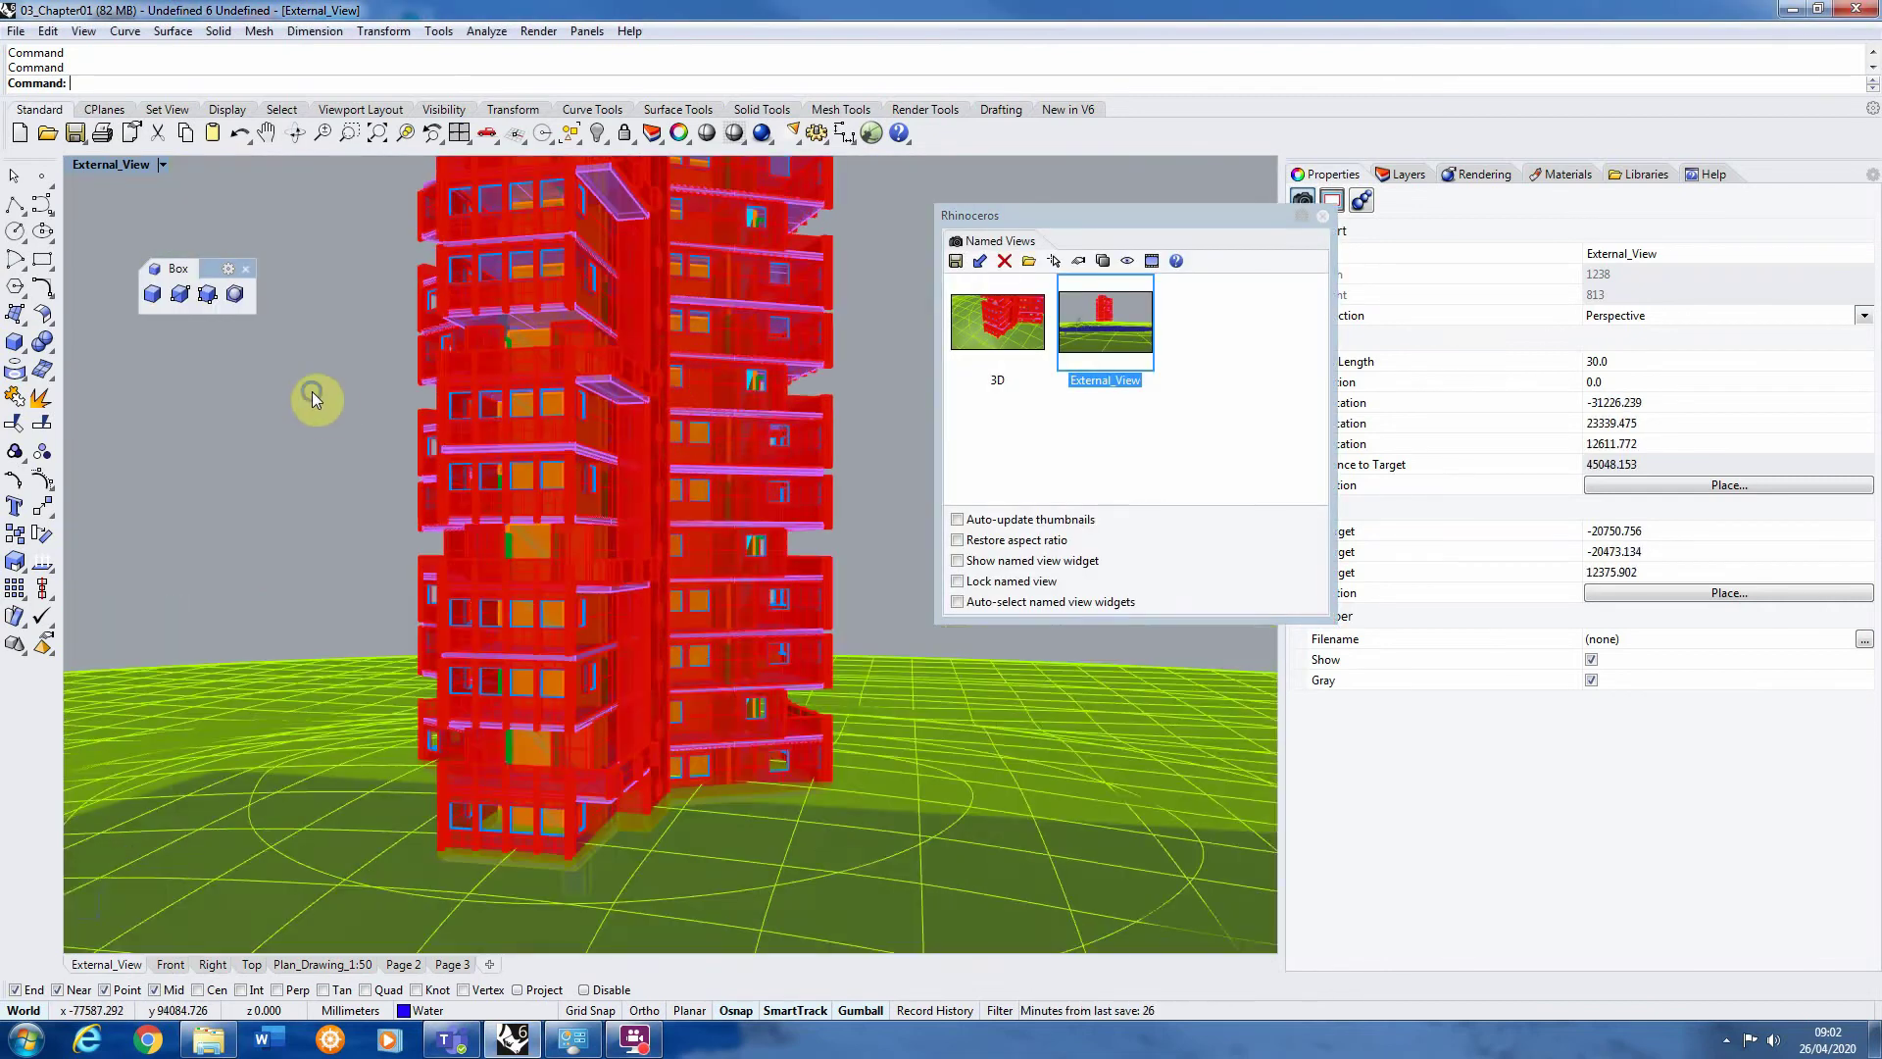
{"action": "scroll", "coordinate": [314, 421], "scroll_direction": "up", "scroll_amount": 9}
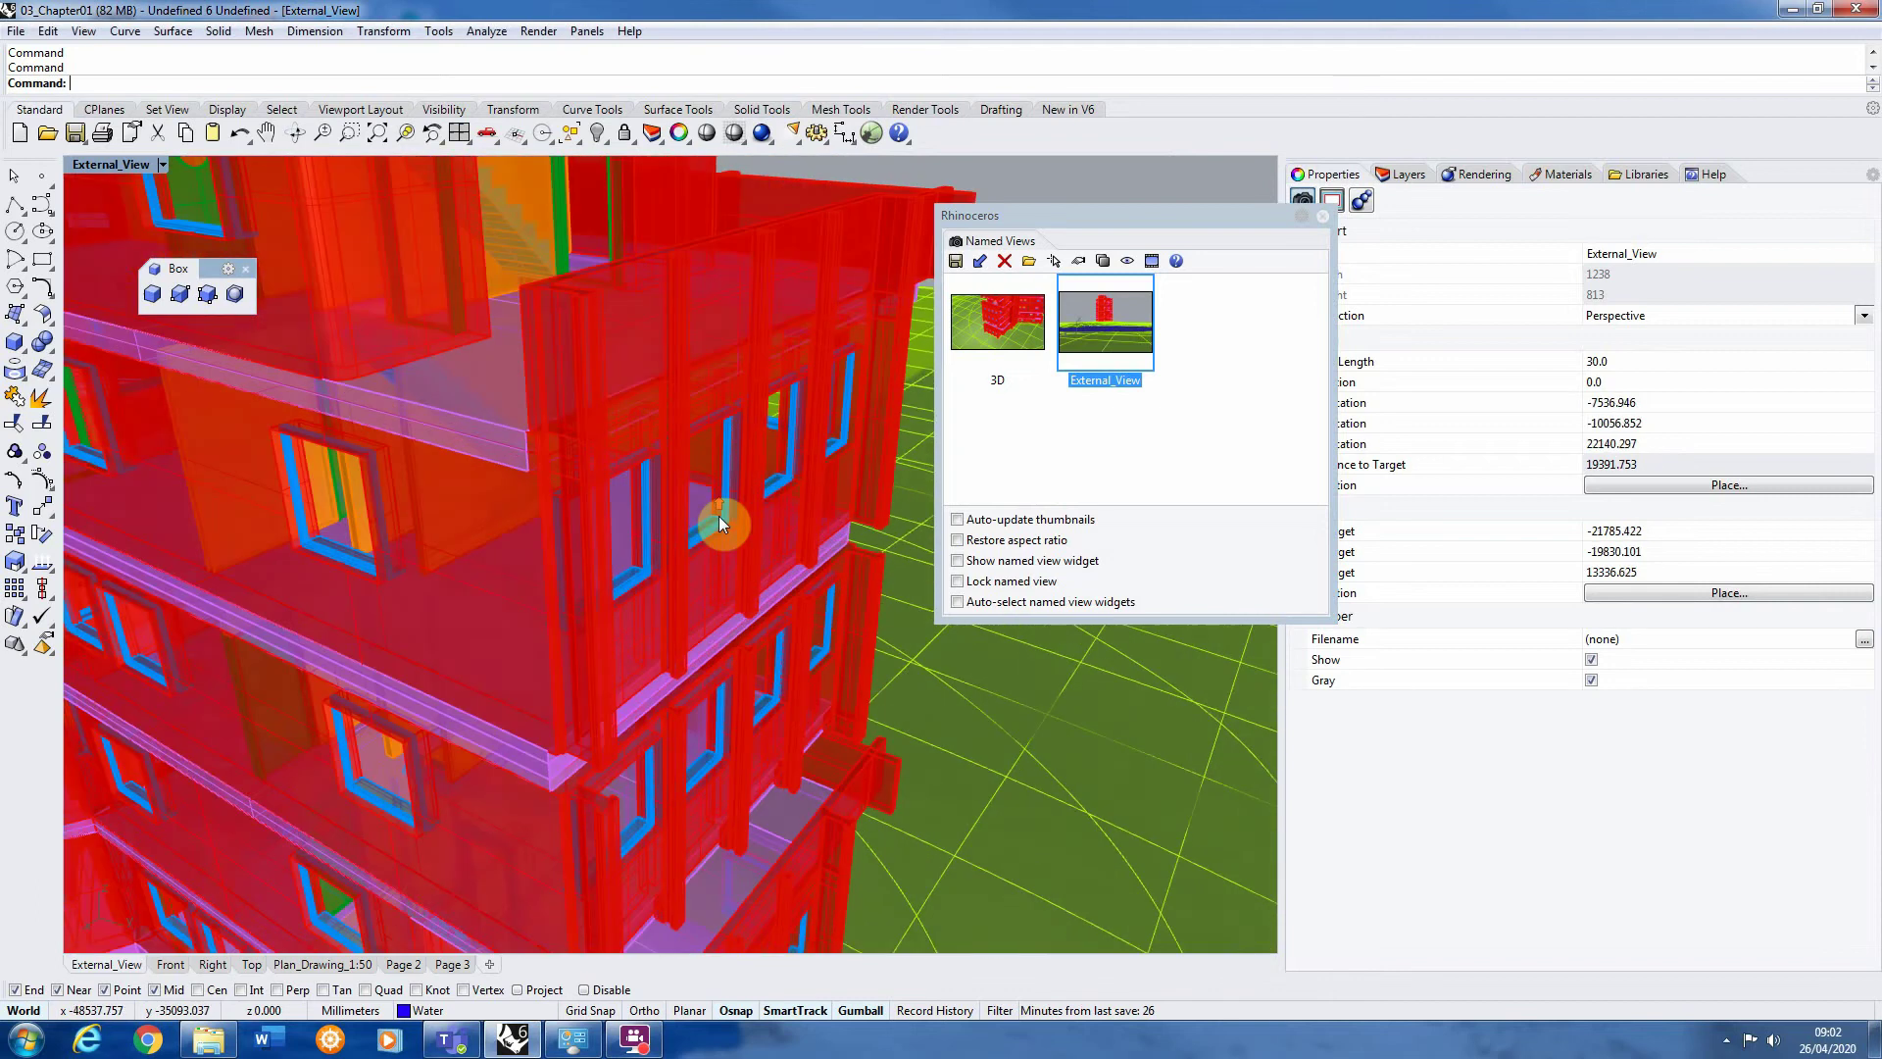
{"action": "scroll", "coordinate": [716, 520], "scroll_direction": "up", "scroll_amount": 4}
{"action": "scroll", "coordinate": [668, 521], "scroll_direction": "down", "scroll_amount": 2}
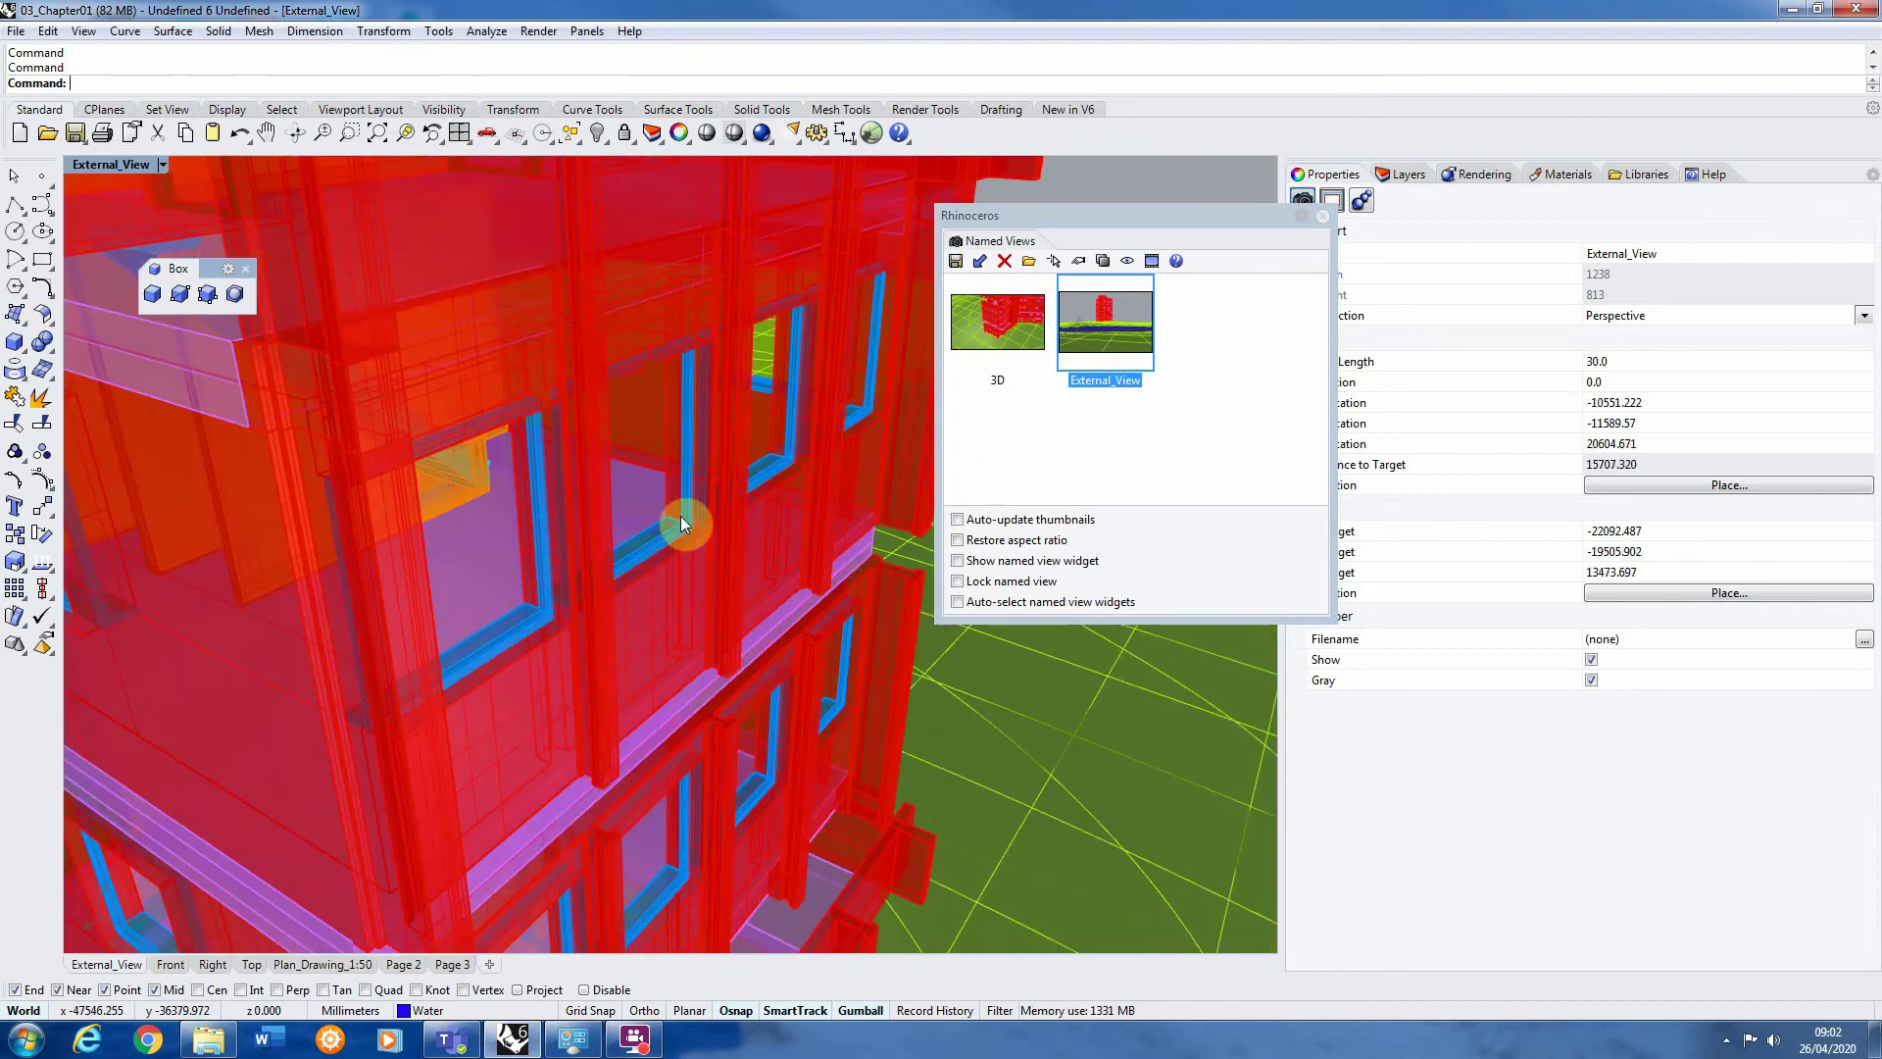
{"action": "scroll", "coordinate": [655, 356], "scroll_direction": "down", "scroll_amount": 2}
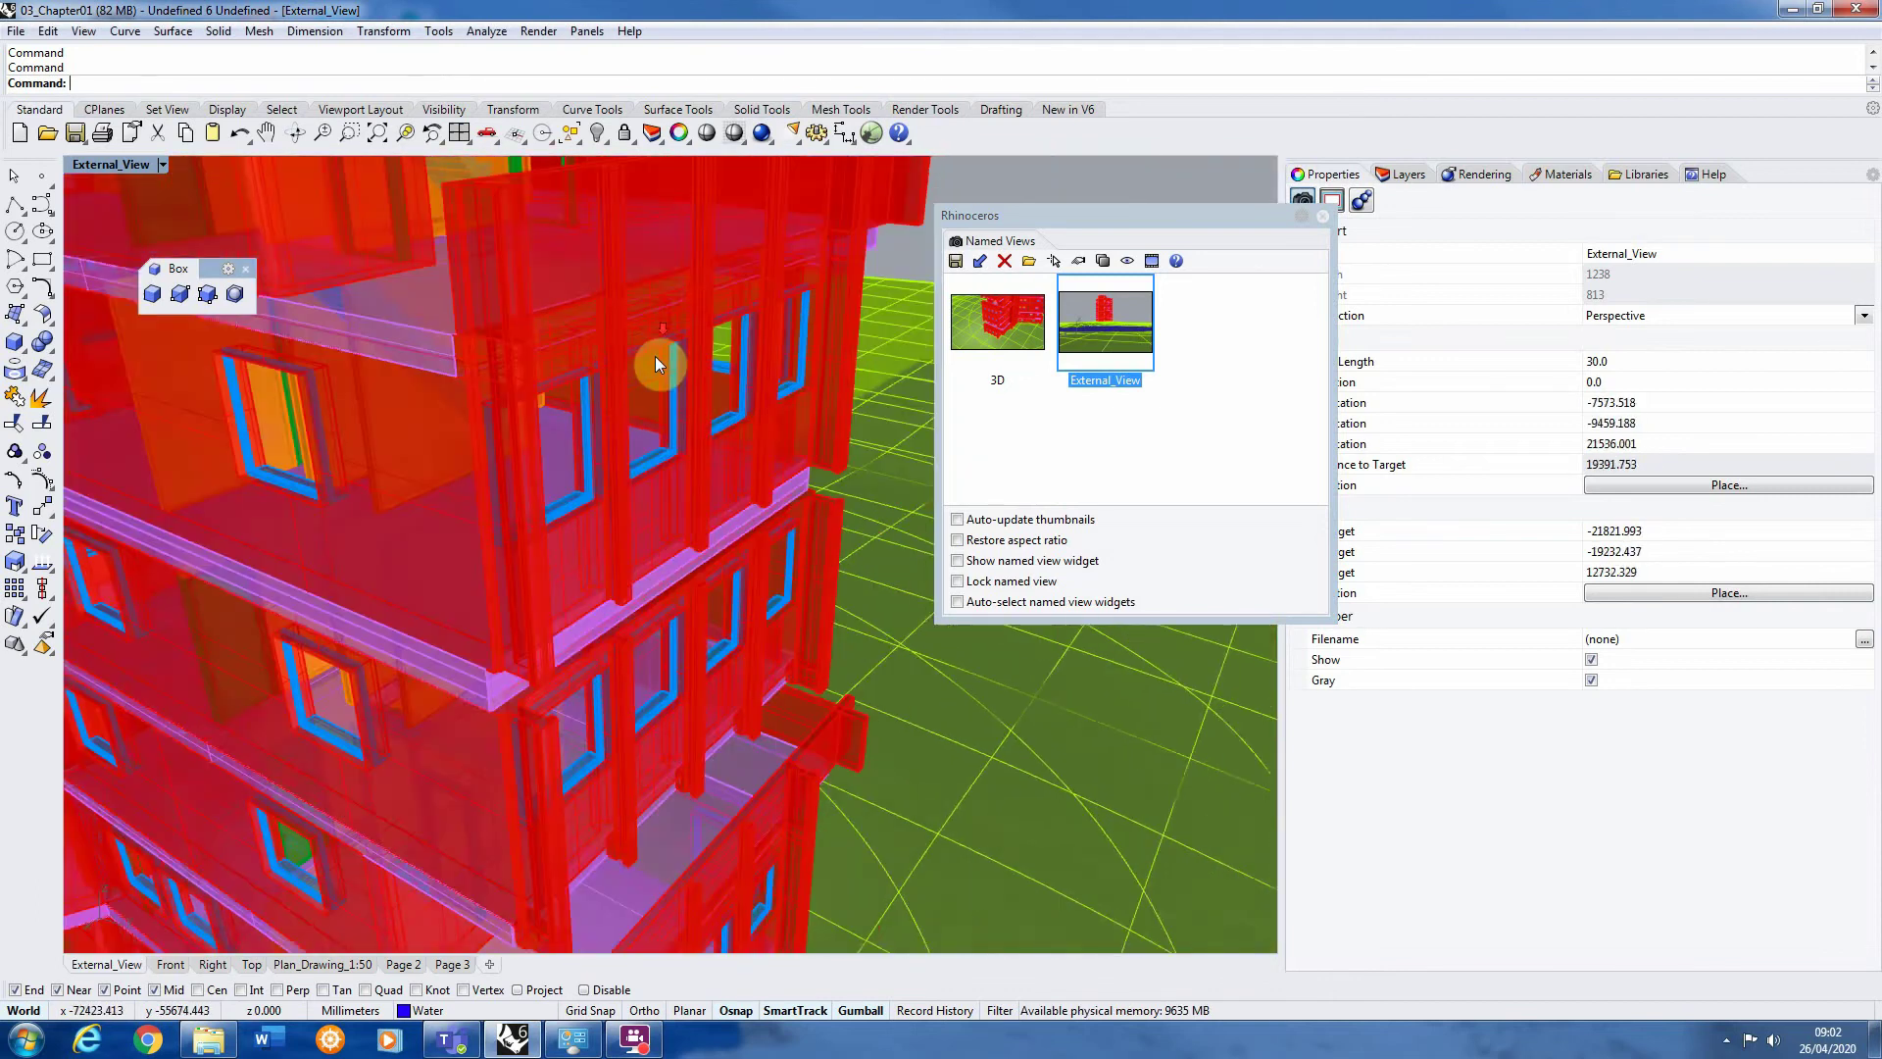
{"action": "right_click_drag", "start_coordinate": [655, 356], "coordinate": [670, 400]}
{"action": "scroll", "coordinate": [481, 379], "scroll_direction": "up", "scroll_amount": 4}
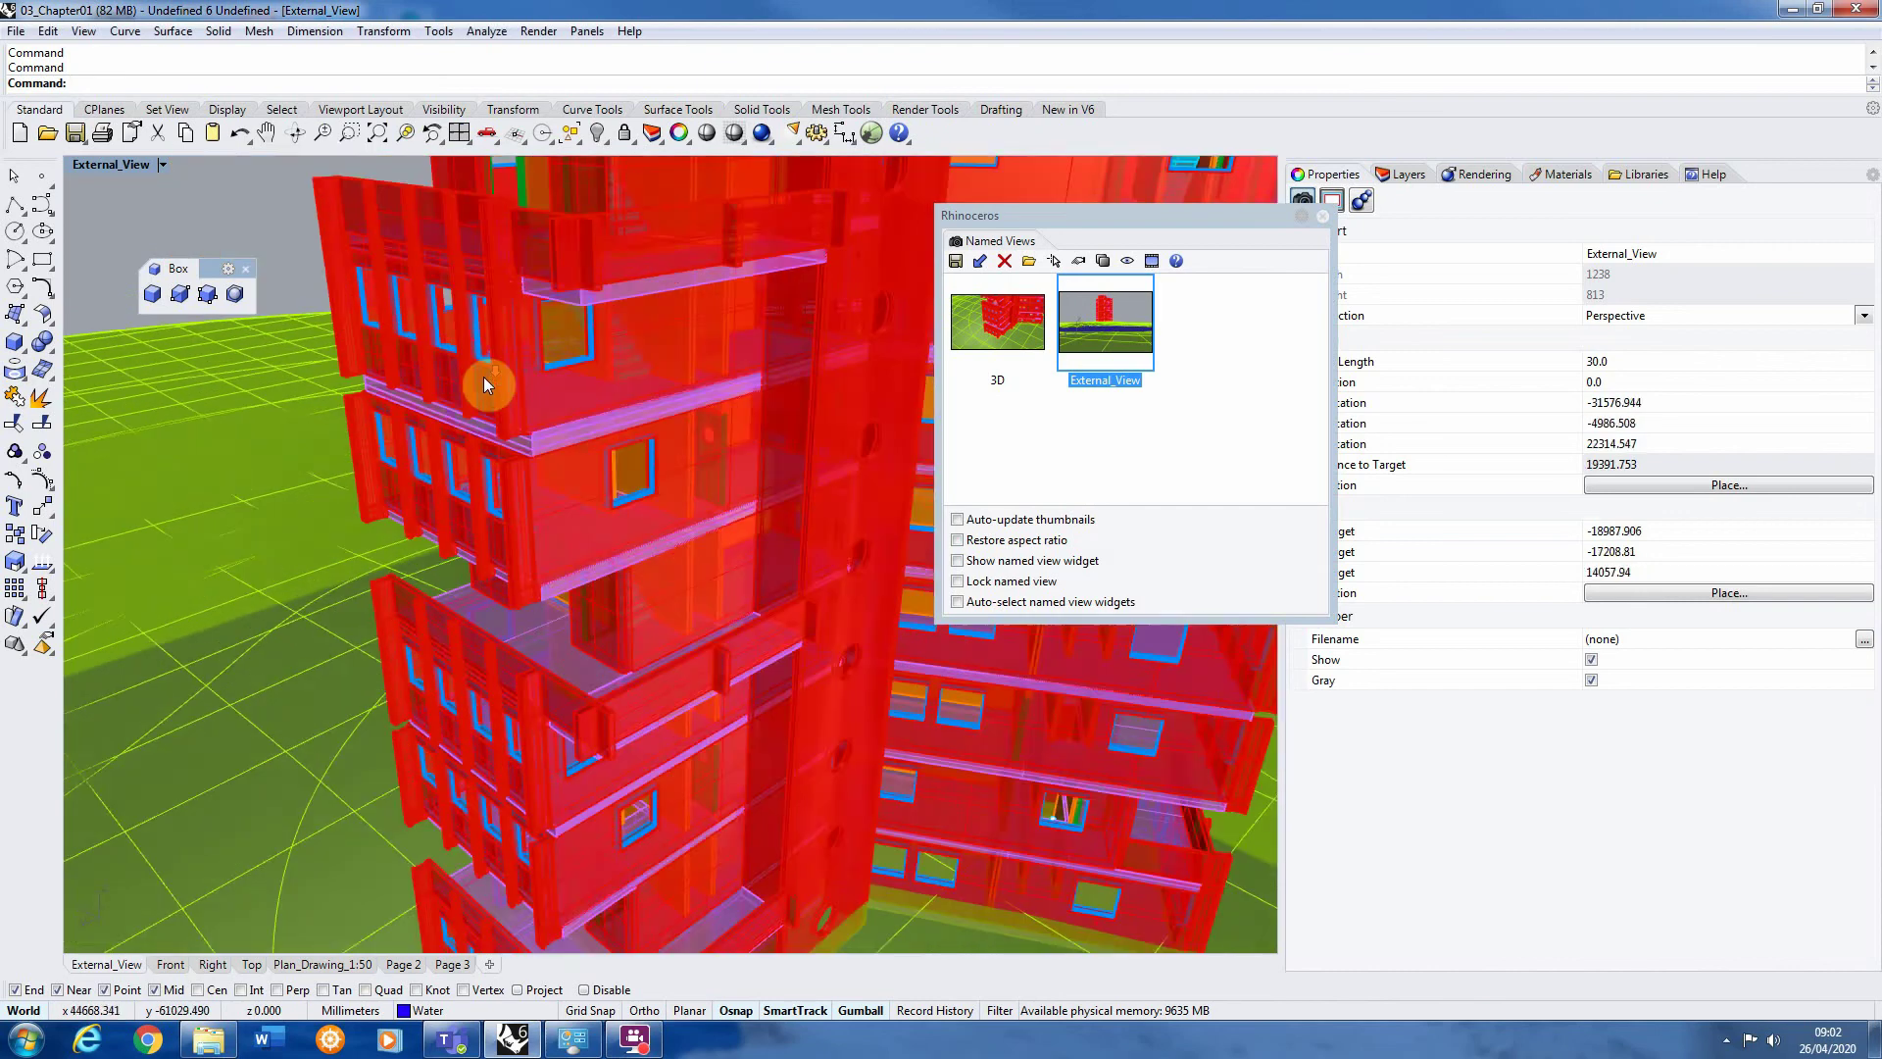
{"action": "right_click_drag", "start_coordinate": [458, 399], "coordinate": [559, 353]}
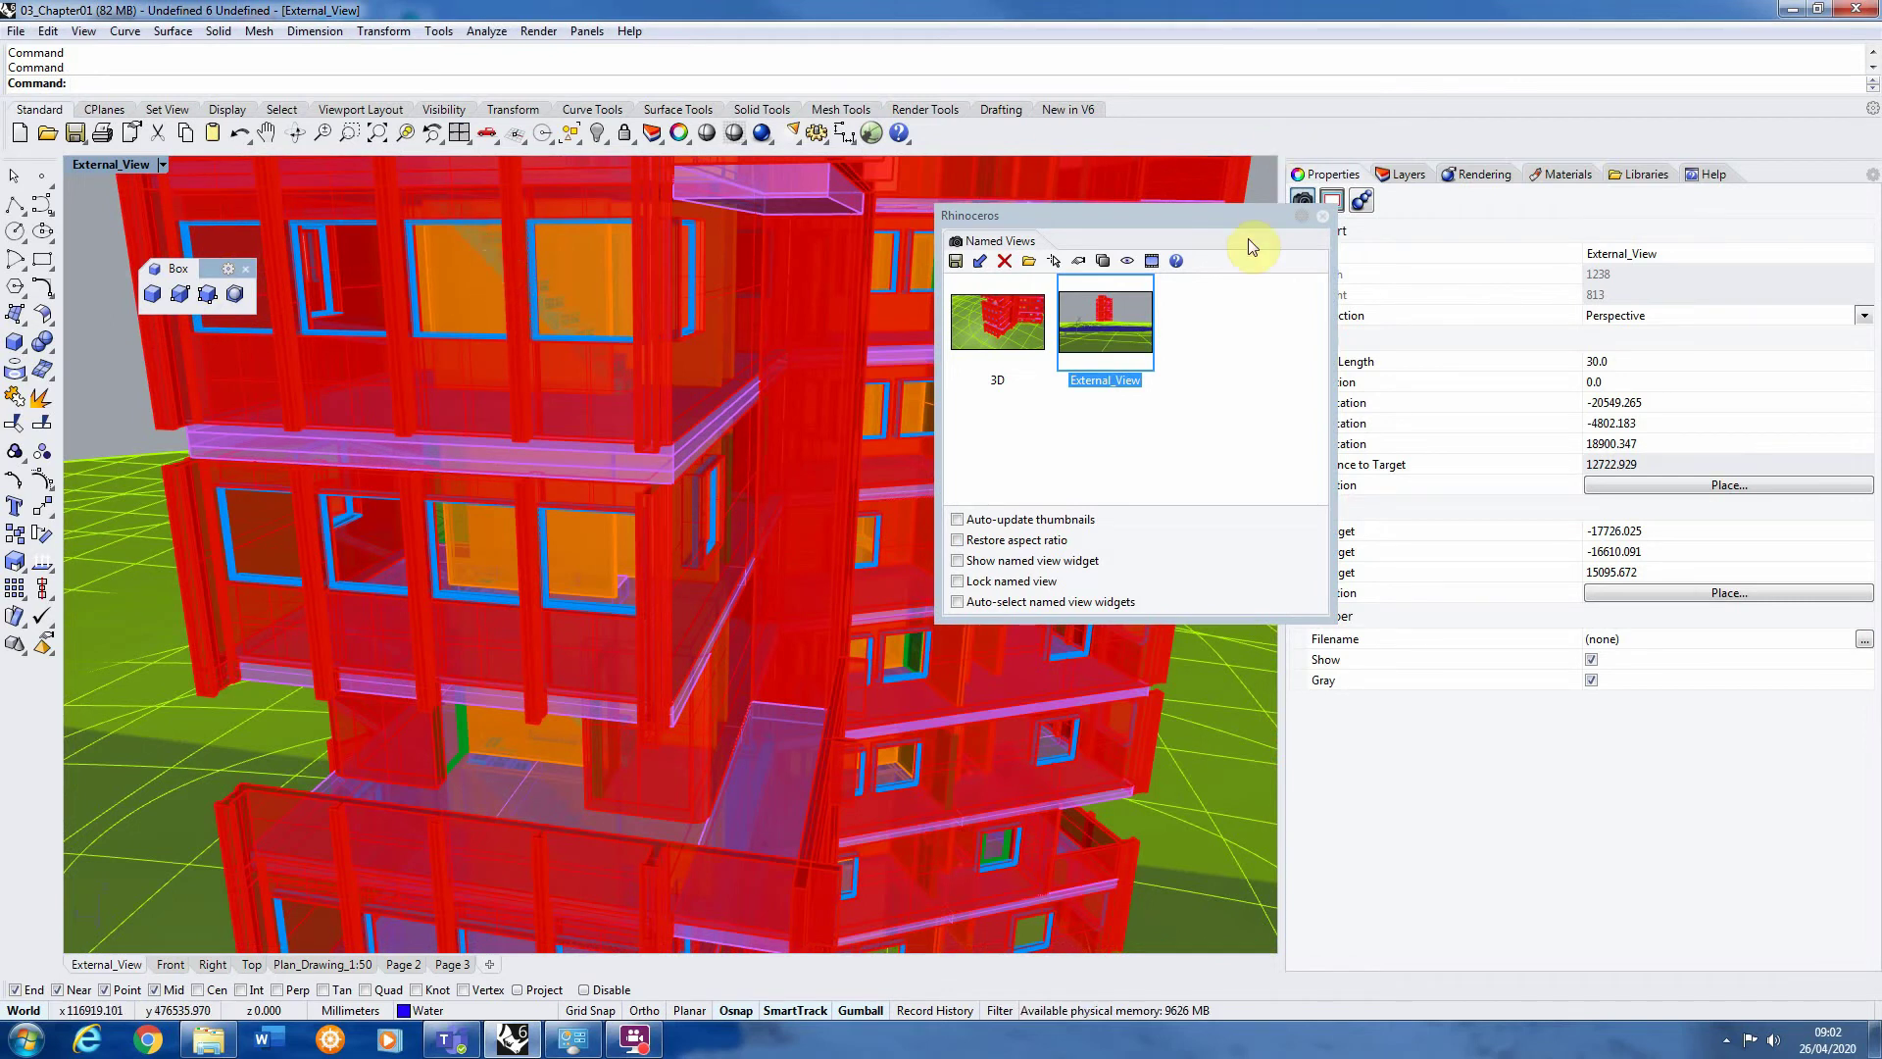
{"action": "scroll", "coordinate": [706, 419], "scroll_direction": "down", "scroll_amount": 3}
{"action": "scroll", "coordinate": [637, 407], "scroll_direction": "up", "scroll_amount": 5}
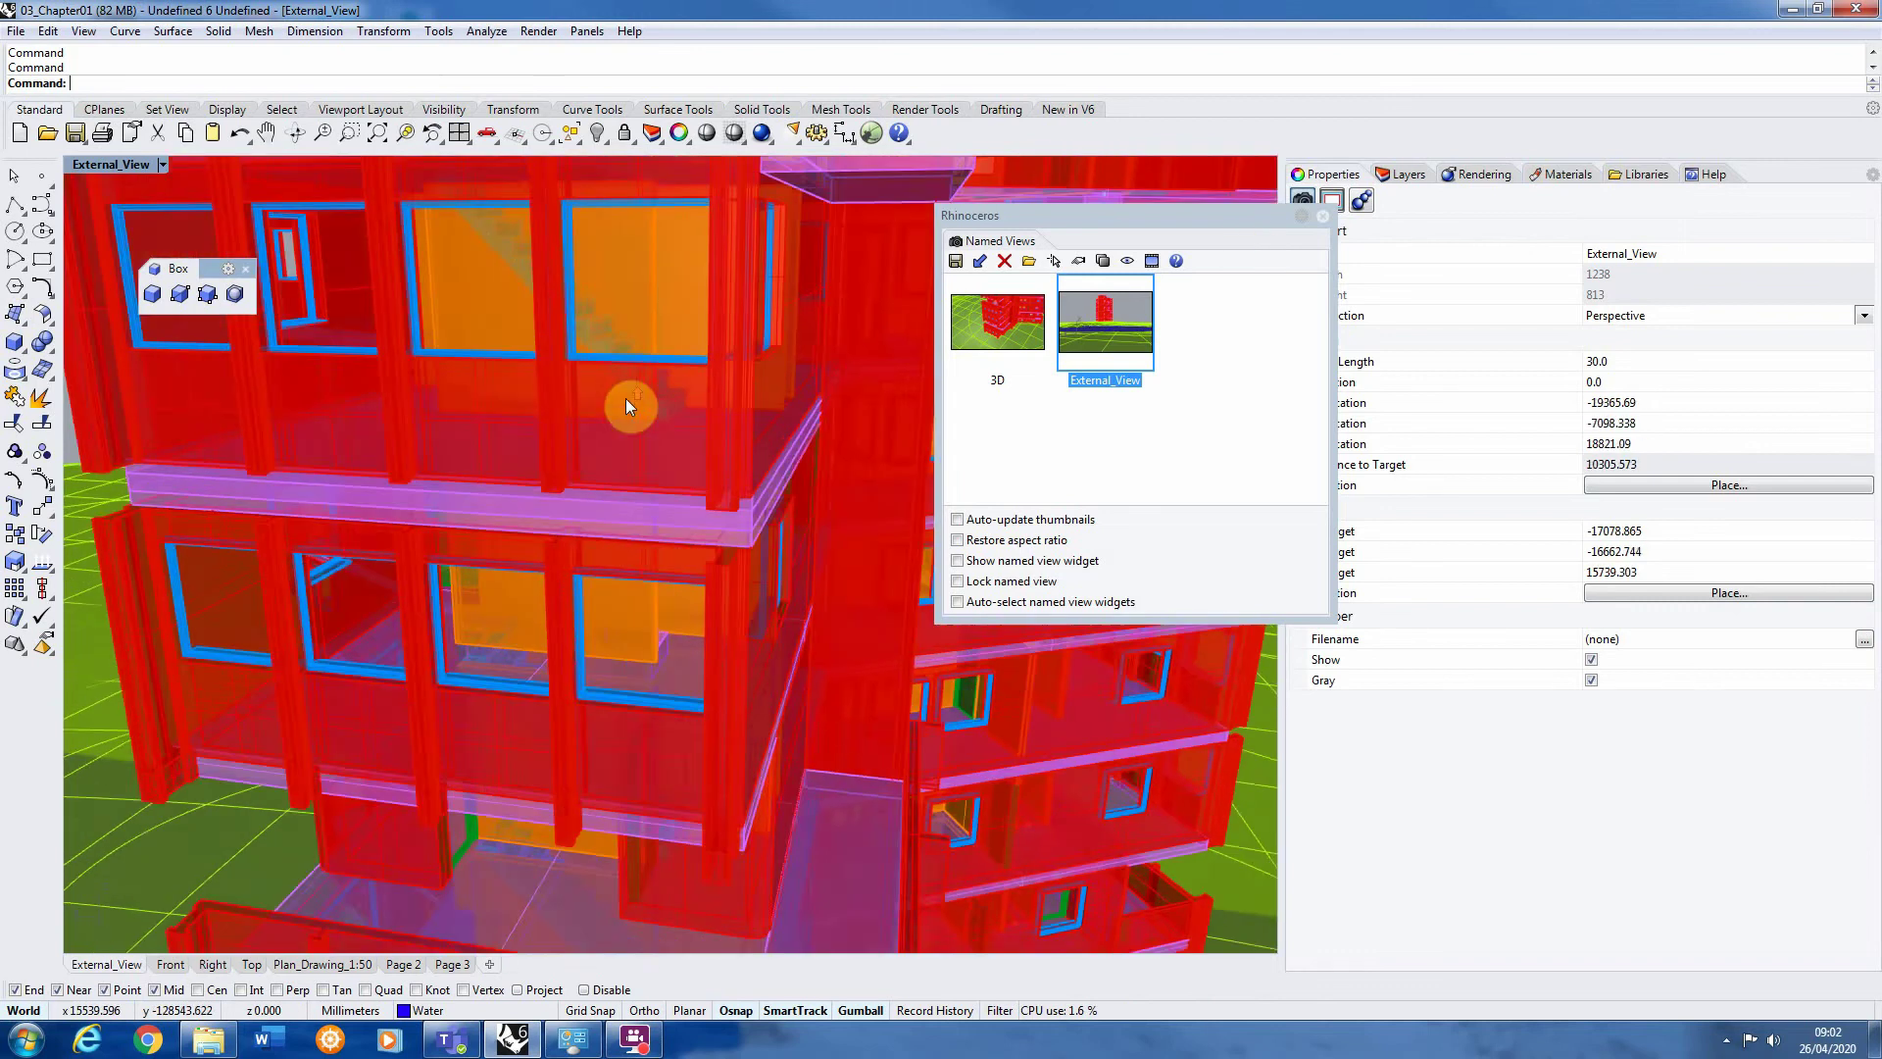
{"action": "scroll", "coordinate": [686, 395], "scroll_direction": "down", "scroll_amount": 3}
{"action": "scroll", "coordinate": [765, 395], "scroll_direction": "up", "scroll_amount": 2}
{"action": "scroll", "coordinate": [824, 382], "scroll_direction": "down", "scroll_amount": 3}
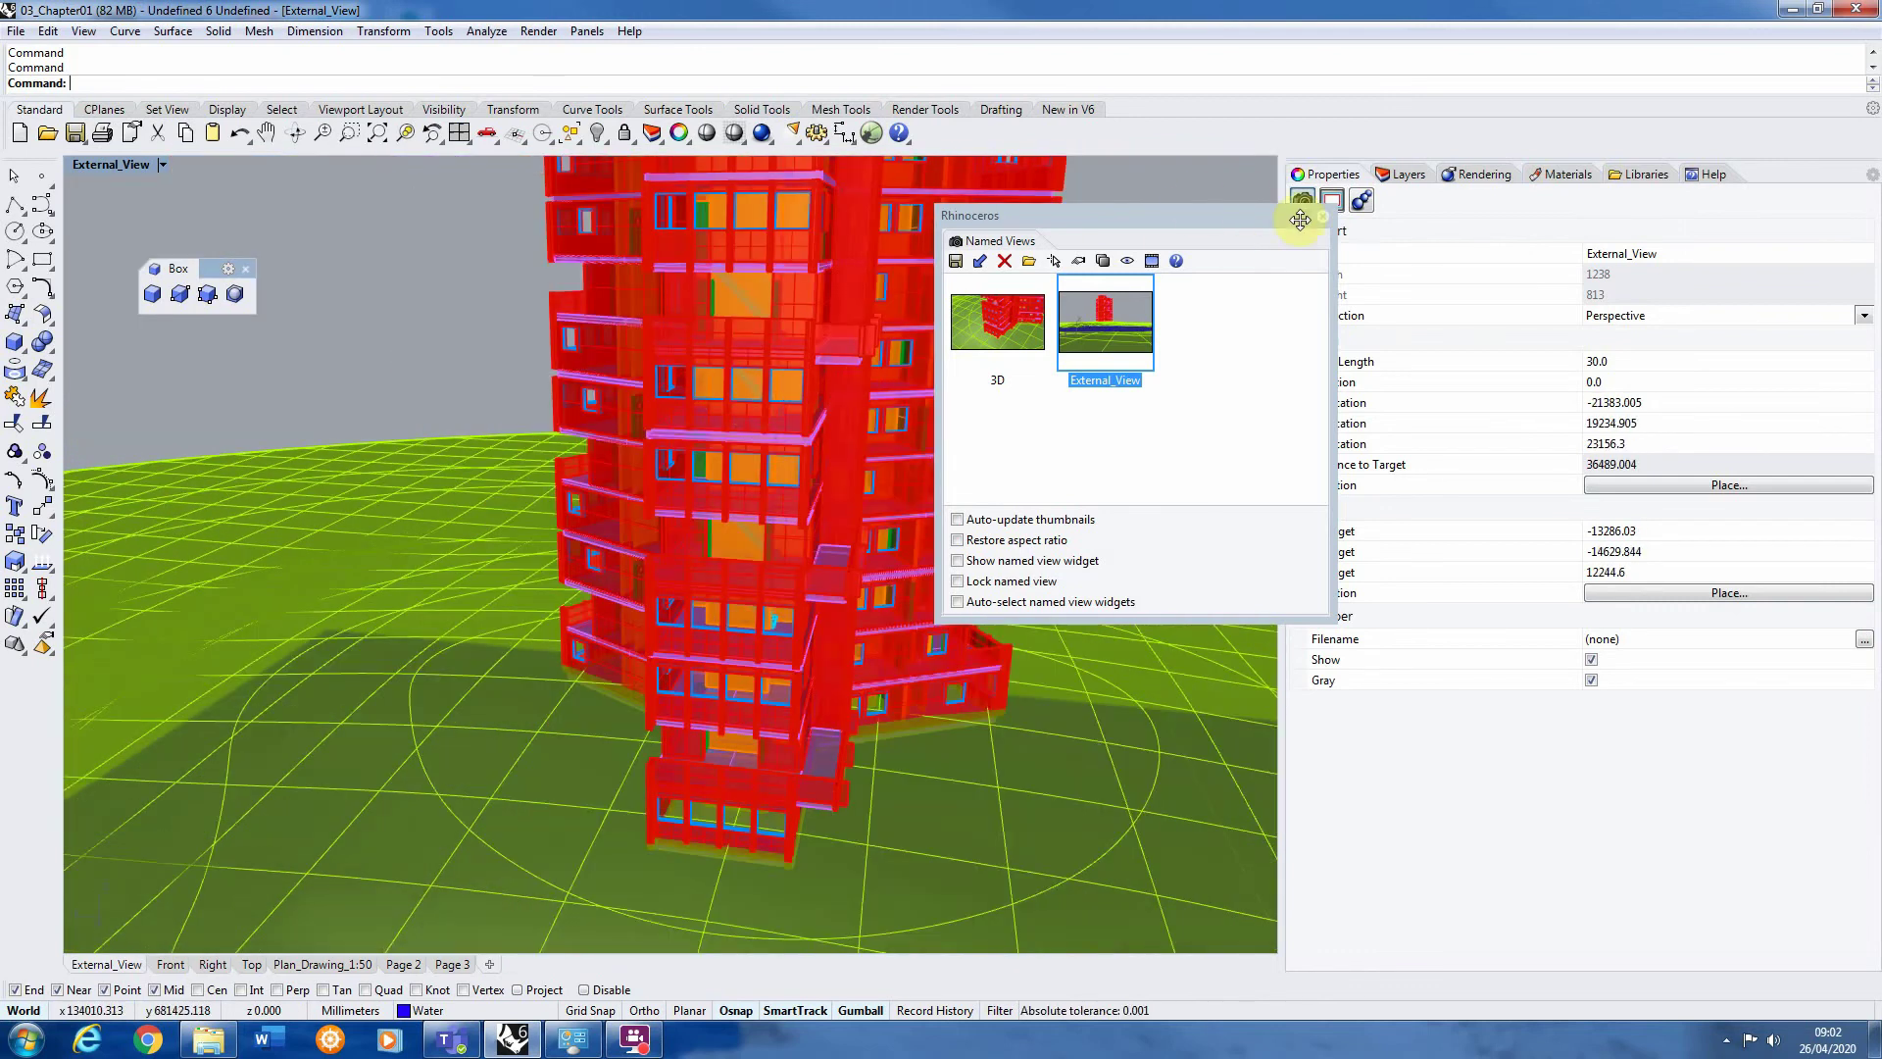
Dock the floating Named Views panel beside the properties panel and narrow the docked area to enlarge the viewport
{"action": "left_click_drag", "start_coordinate": [1213, 210], "coordinate": [1290, 383]}
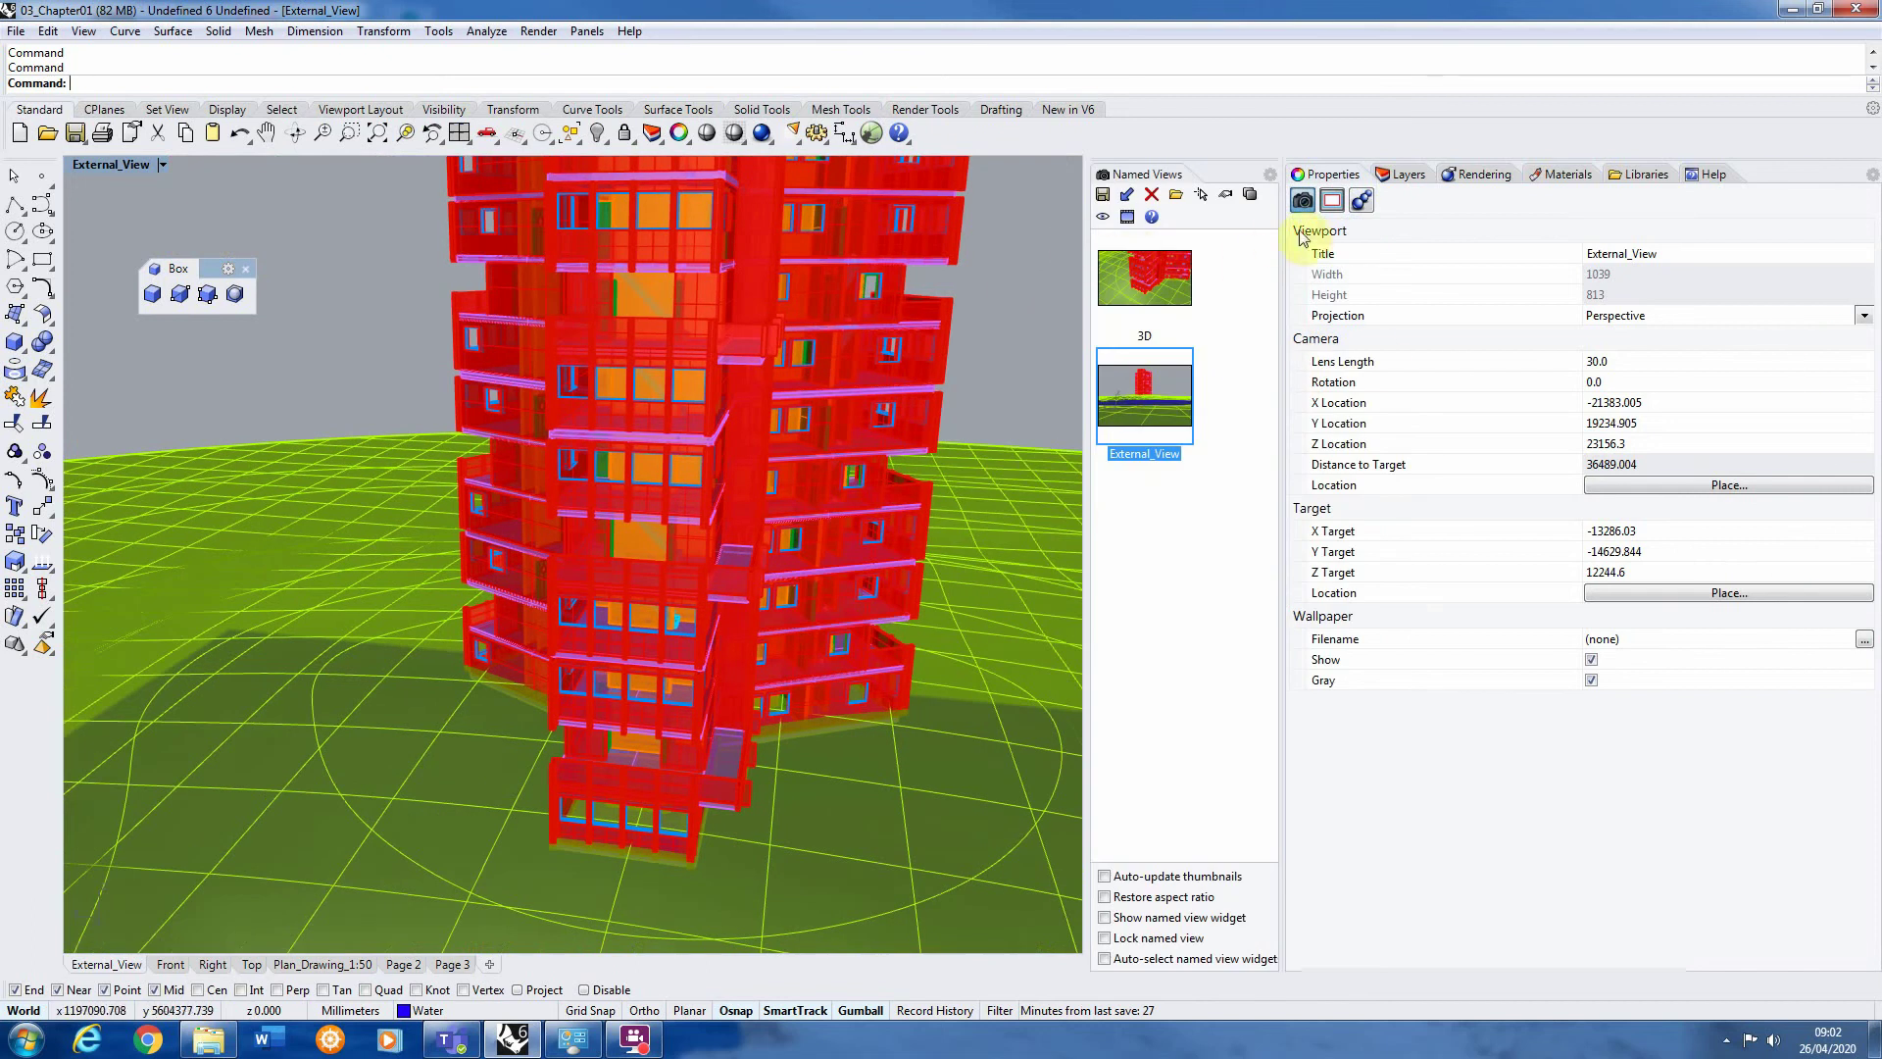
{"action": "left_click_drag", "start_coordinate": [1302, 237], "coordinate": [1533, 244]}
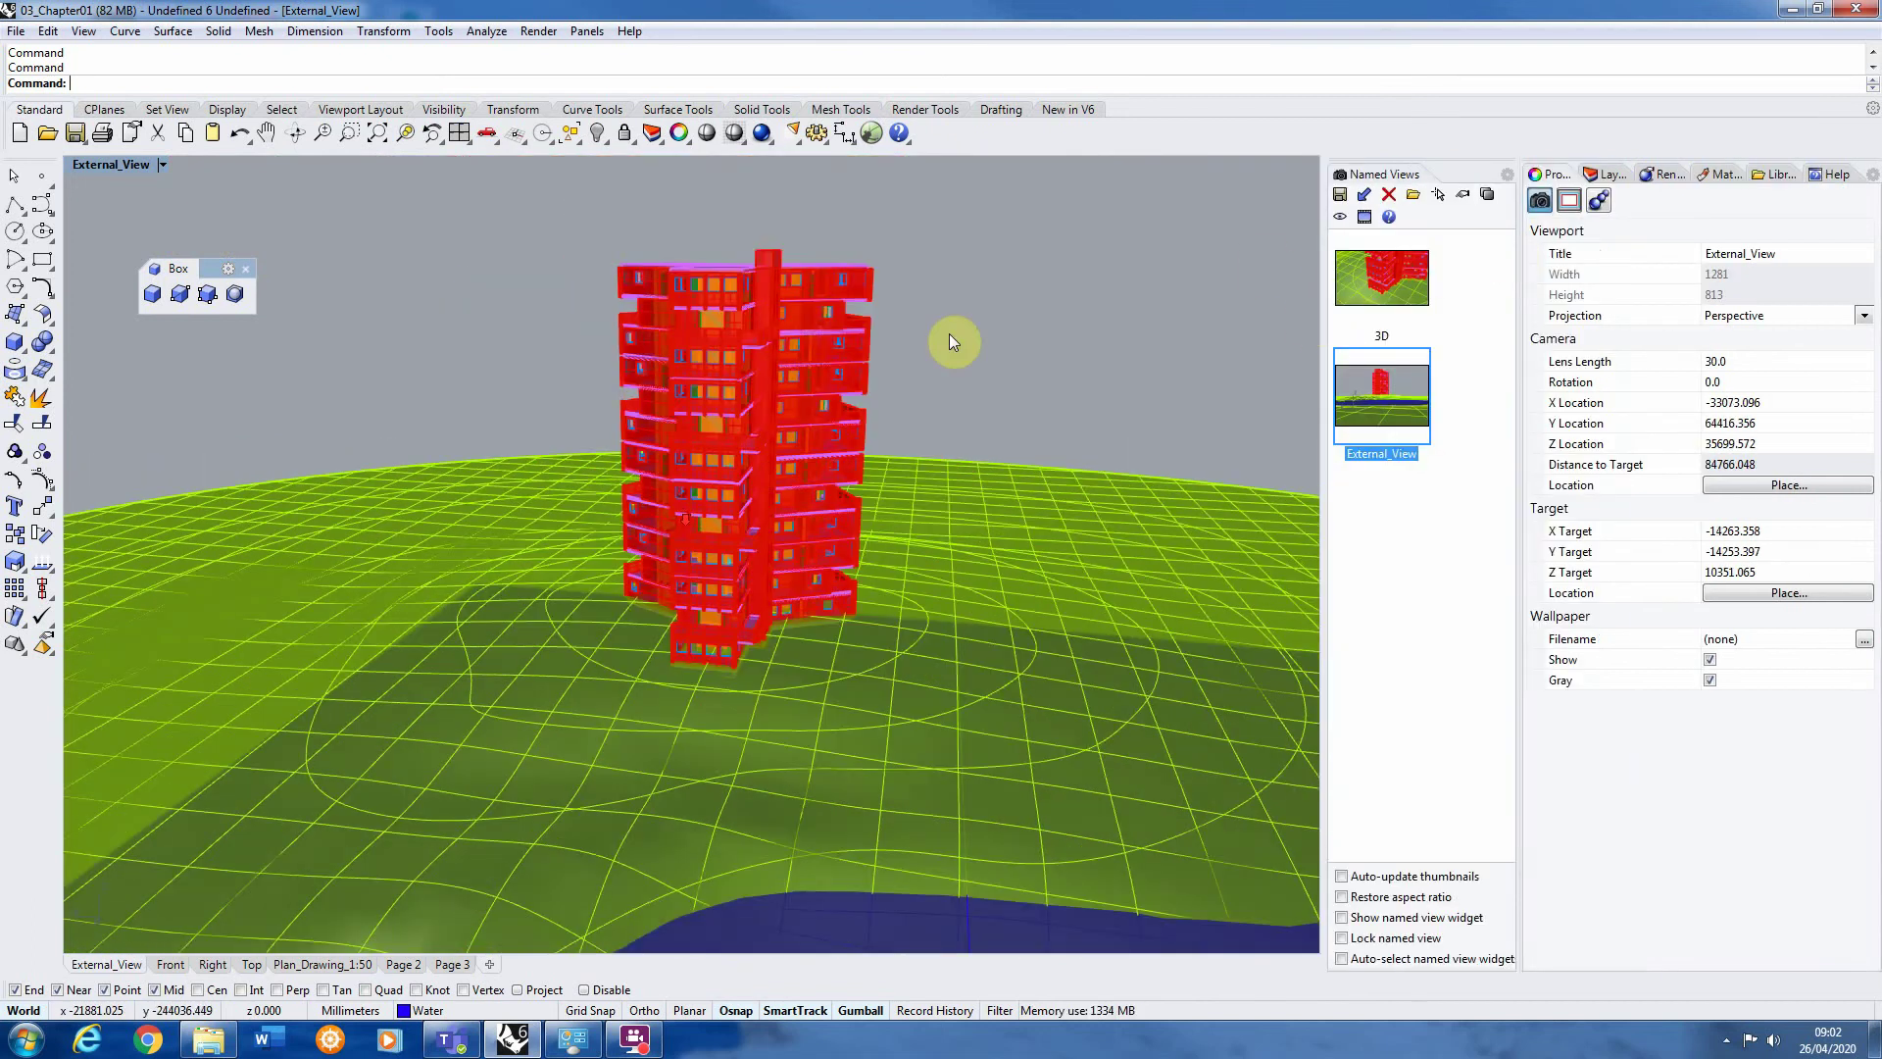
Select the side window block on the lowest storey of the detached three-storey module and zoom to it
{"action": "scroll", "coordinate": [814, 344], "scroll_direction": "up", "scroll_amount": 4}
{"action": "scroll", "coordinate": [1008, 360], "scroll_direction": "down", "scroll_amount": 8}
{"action": "scroll", "coordinate": [938, 386], "scroll_direction": "up", "scroll_amount": 8}
{"action": "mouse_move", "coordinate": [947, 391]}
{"action": "right_mouse_down"}
{"action": "mouse_move", "coordinate": [416, 357]}
{"action": "mouse_move", "coordinate": [702, 362]}
{"action": "mouse_move", "coordinate": [977, 409]}
{"action": "right_mouse_up"}
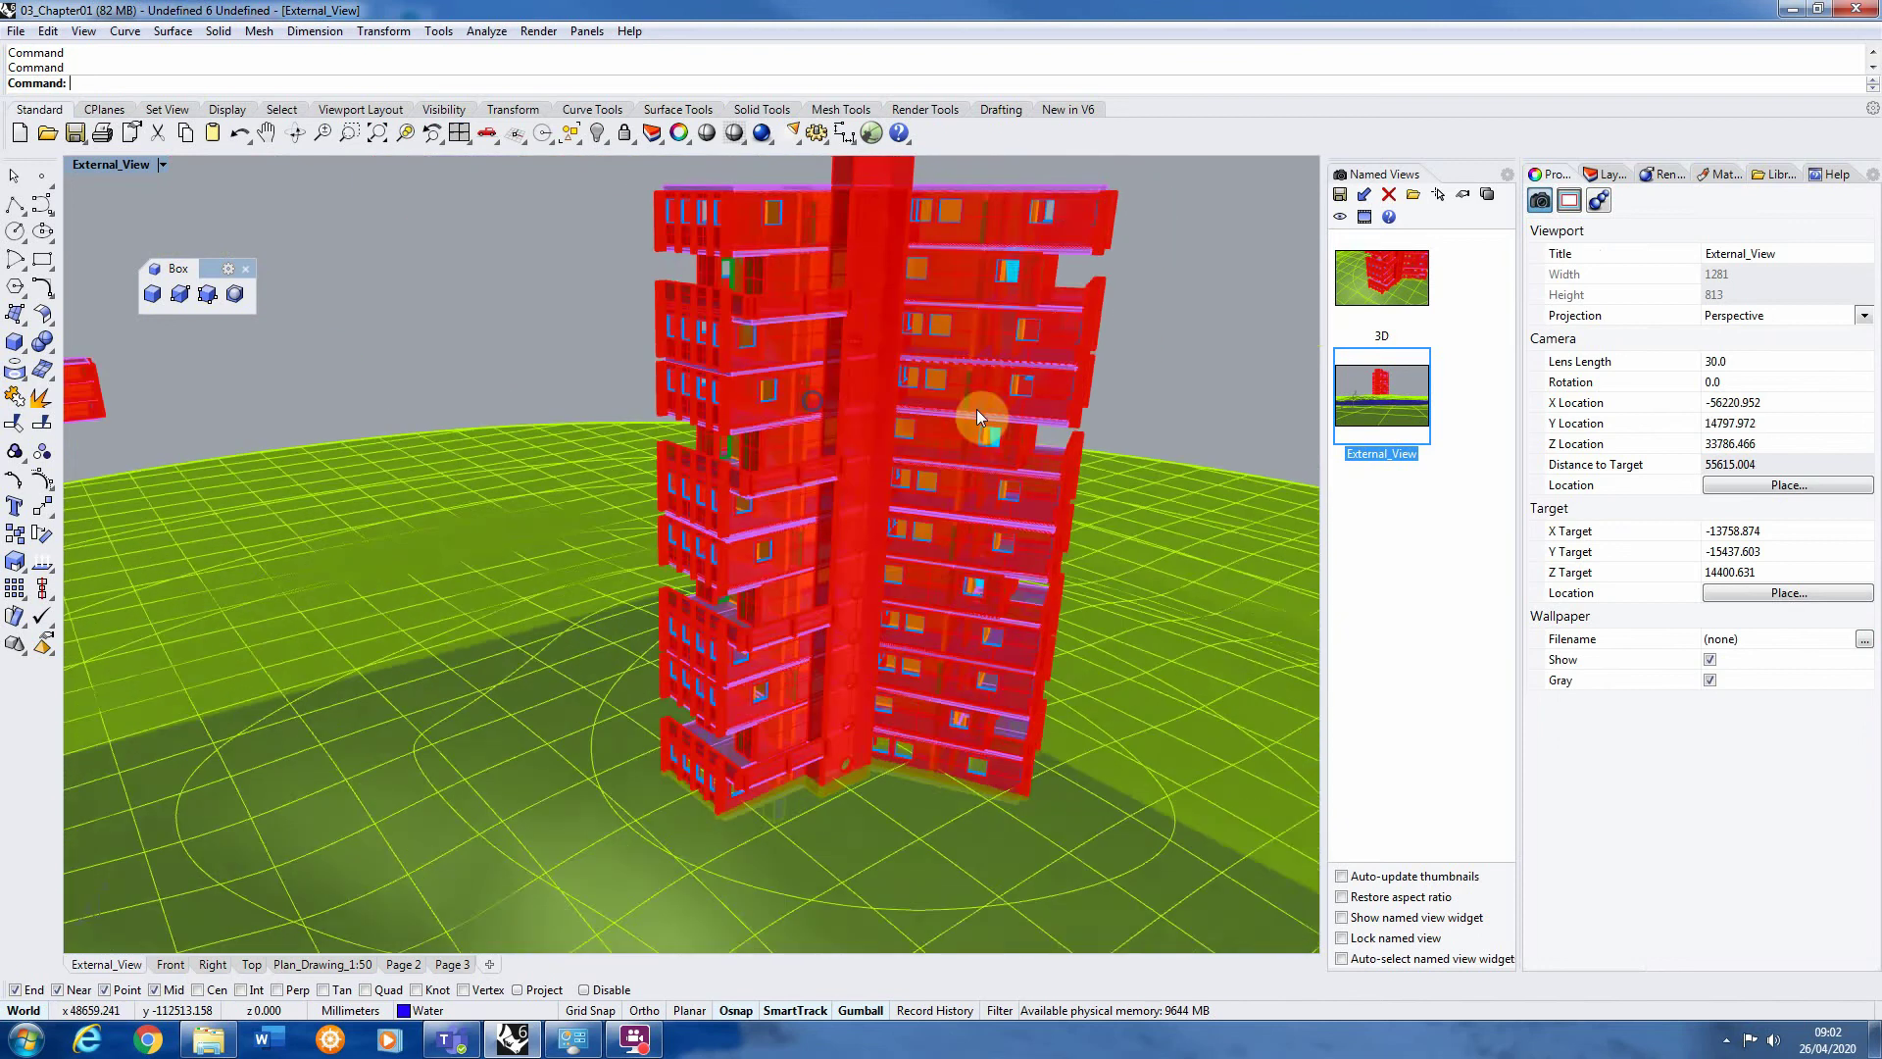
{"action": "scroll", "coordinate": [1014, 421], "scroll_direction": "down", "scroll_amount": 5}
{"action": "scroll", "coordinate": [545, 390], "scroll_direction": "up", "scroll_amount": 3}
{"action": "scroll", "coordinate": [626, 416], "scroll_direction": "up", "scroll_amount": 4}
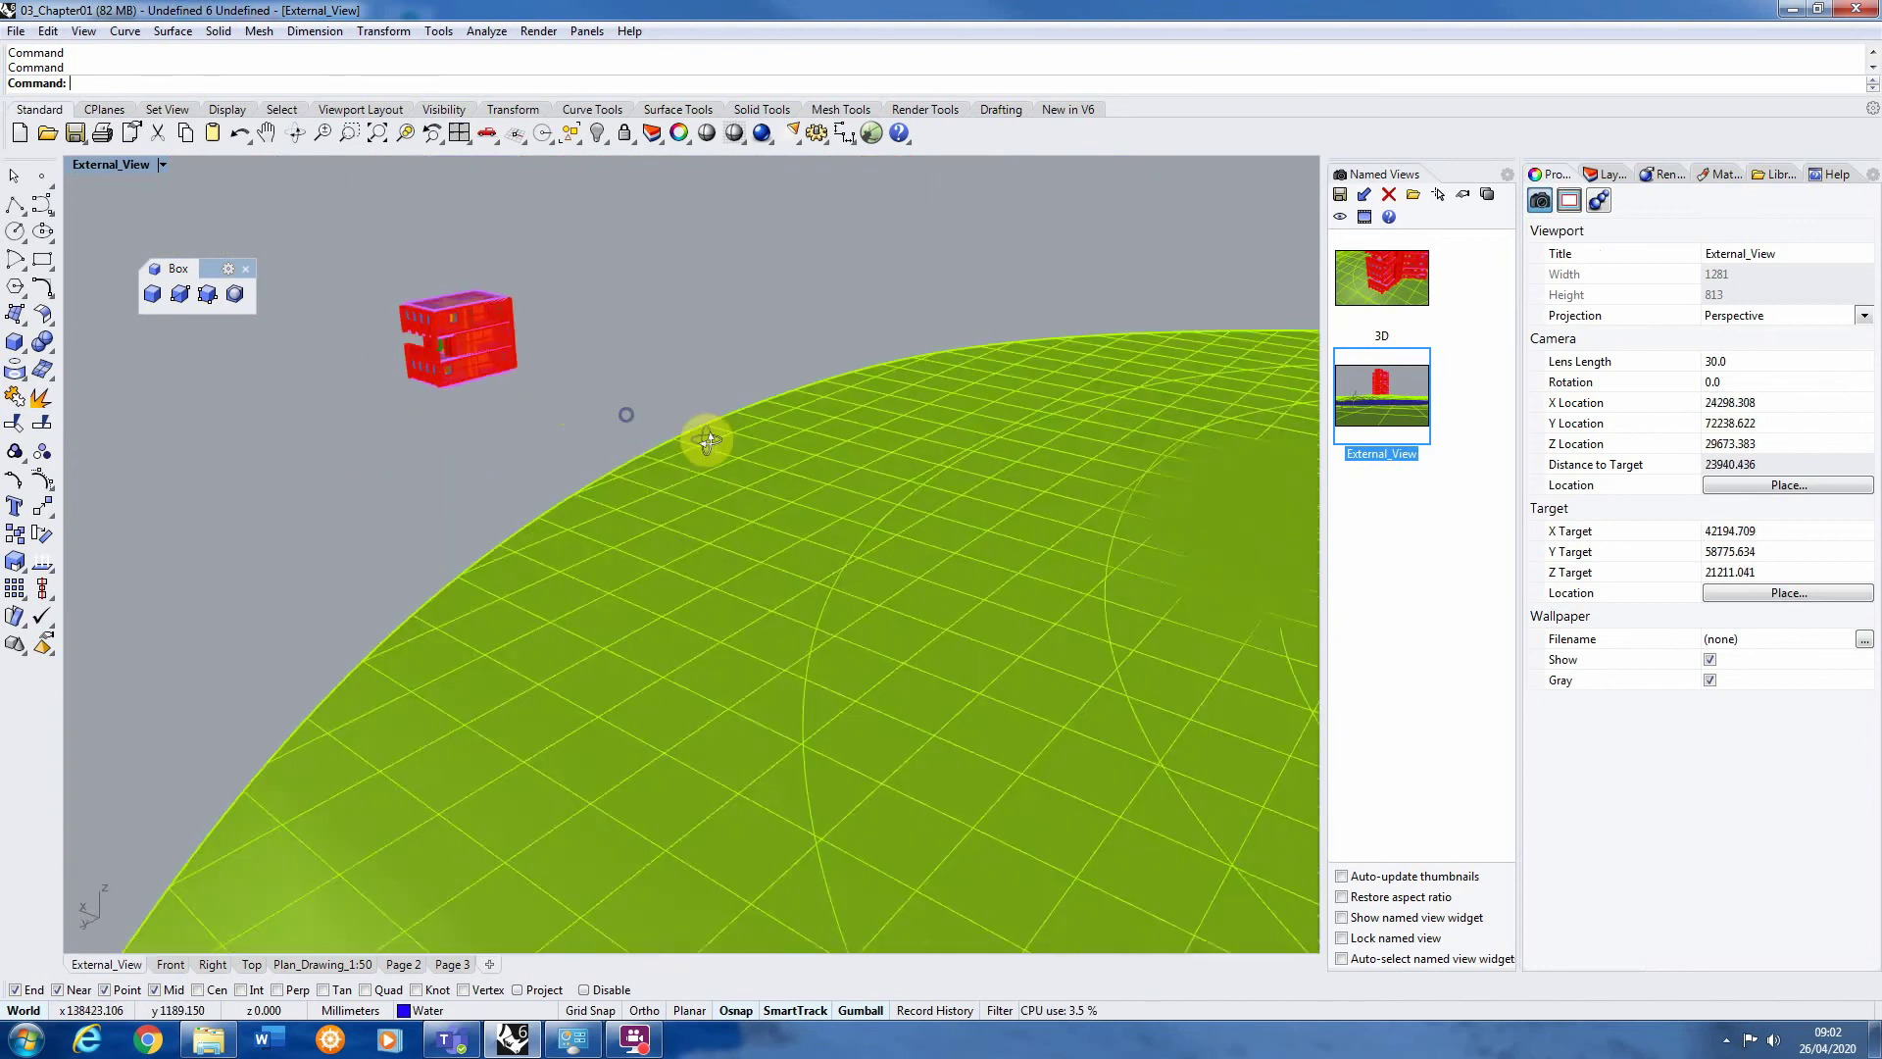
{"action": "scroll", "coordinate": [1160, 469], "scroll_direction": "up", "scroll_amount": 3}
{"action": "scroll", "coordinate": [784, 496], "scroll_direction": "down", "scroll_amount": 5}
{"action": "scroll", "coordinate": [869, 490], "scroll_direction": "up", "scroll_amount": 3}
{"action": "scroll", "coordinate": [833, 504], "scroll_direction": "up", "scroll_amount": 2}
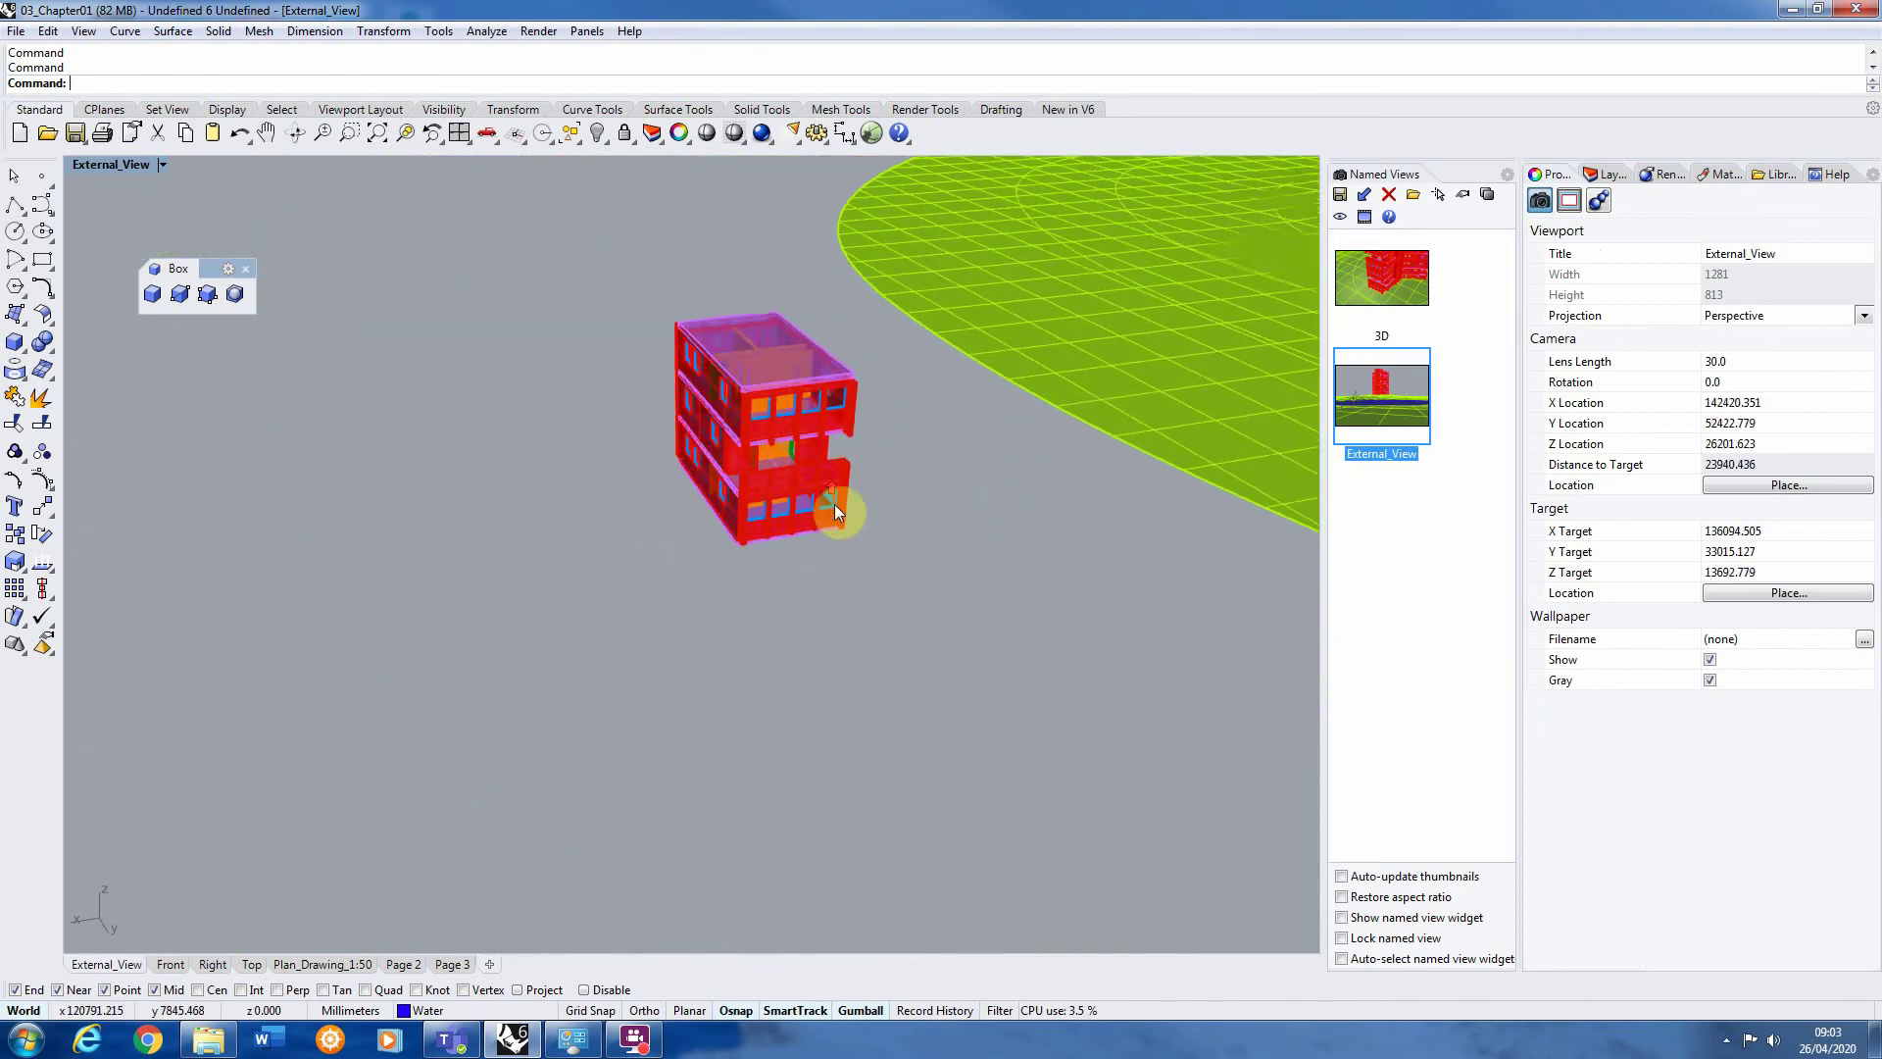
{"action": "scroll", "coordinate": [833, 504], "scroll_direction": "up", "scroll_amount": 2}
{"action": "left_click", "coordinate": [835, 503]}
{"action": "left_click", "coordinate": [873, 529]}
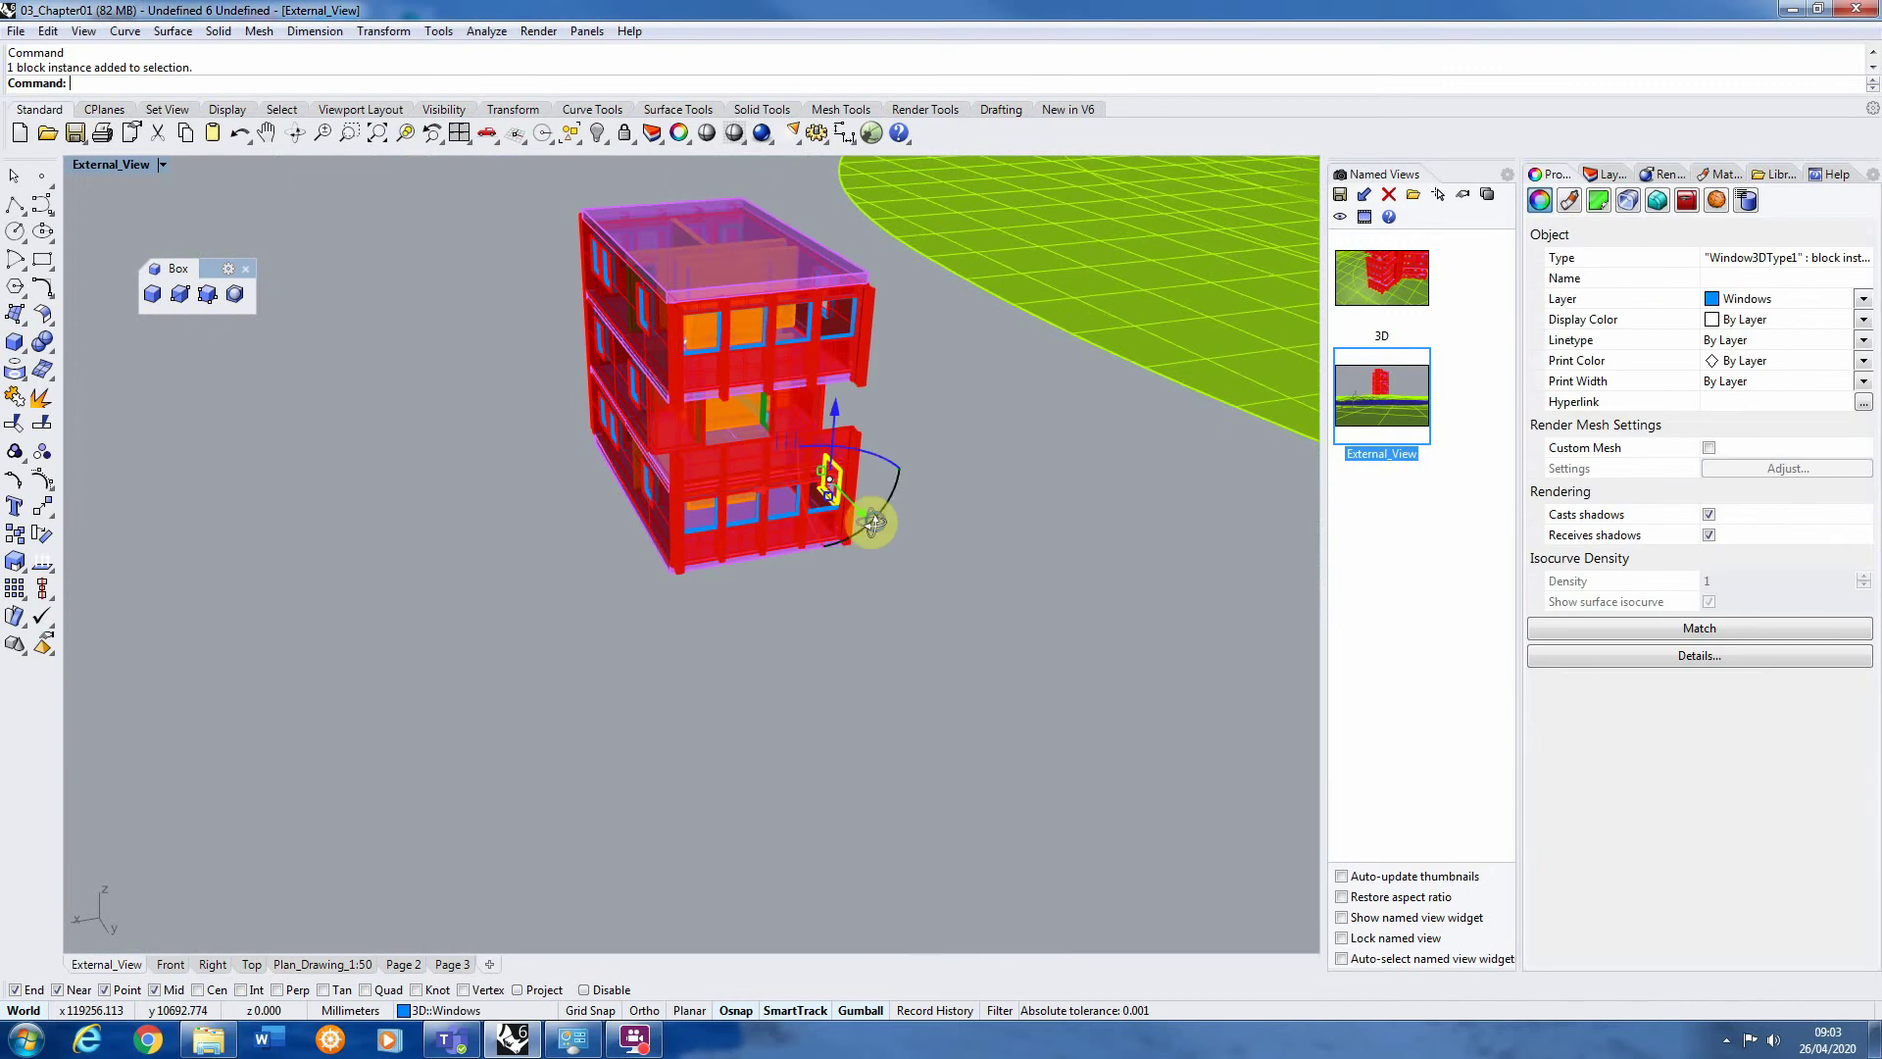
{"action": "right_click_drag", "start_coordinate": [871, 523], "coordinate": [909, 472], "text": "shift"}
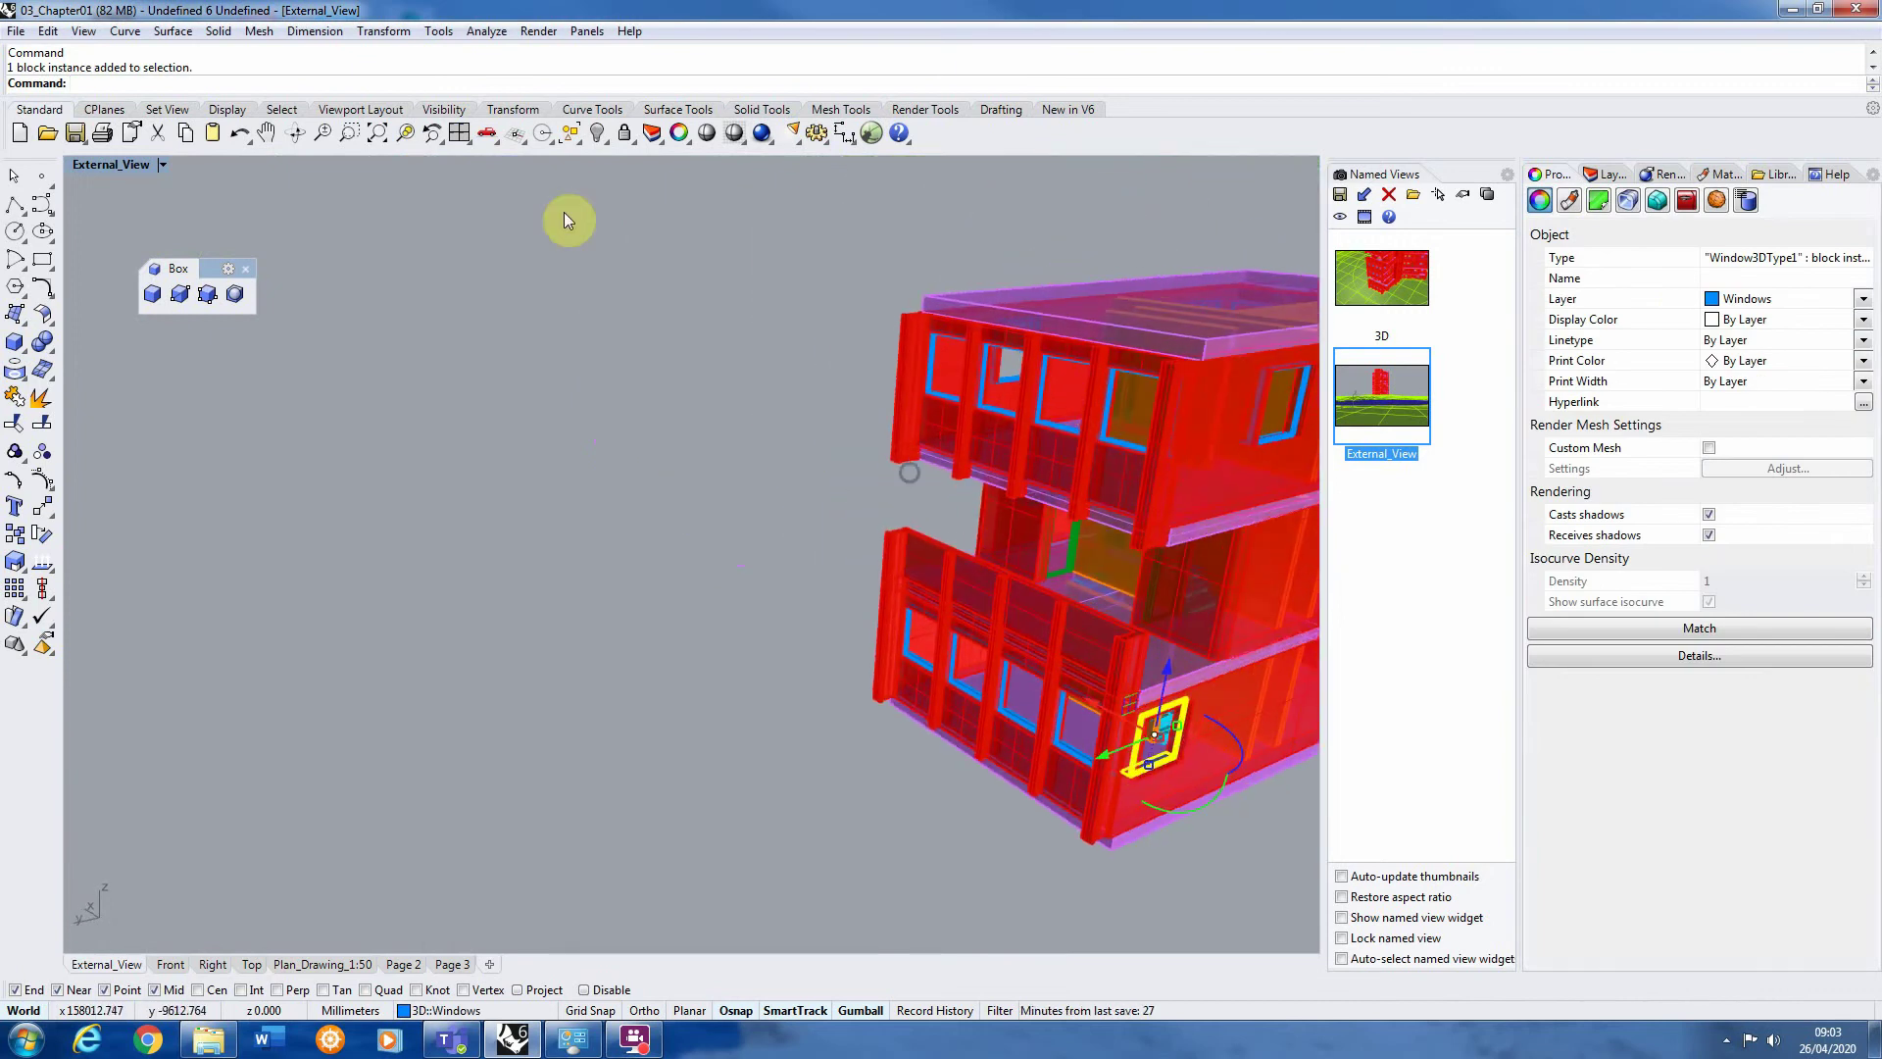
{"action": "left_click", "coordinate": [407, 135]}
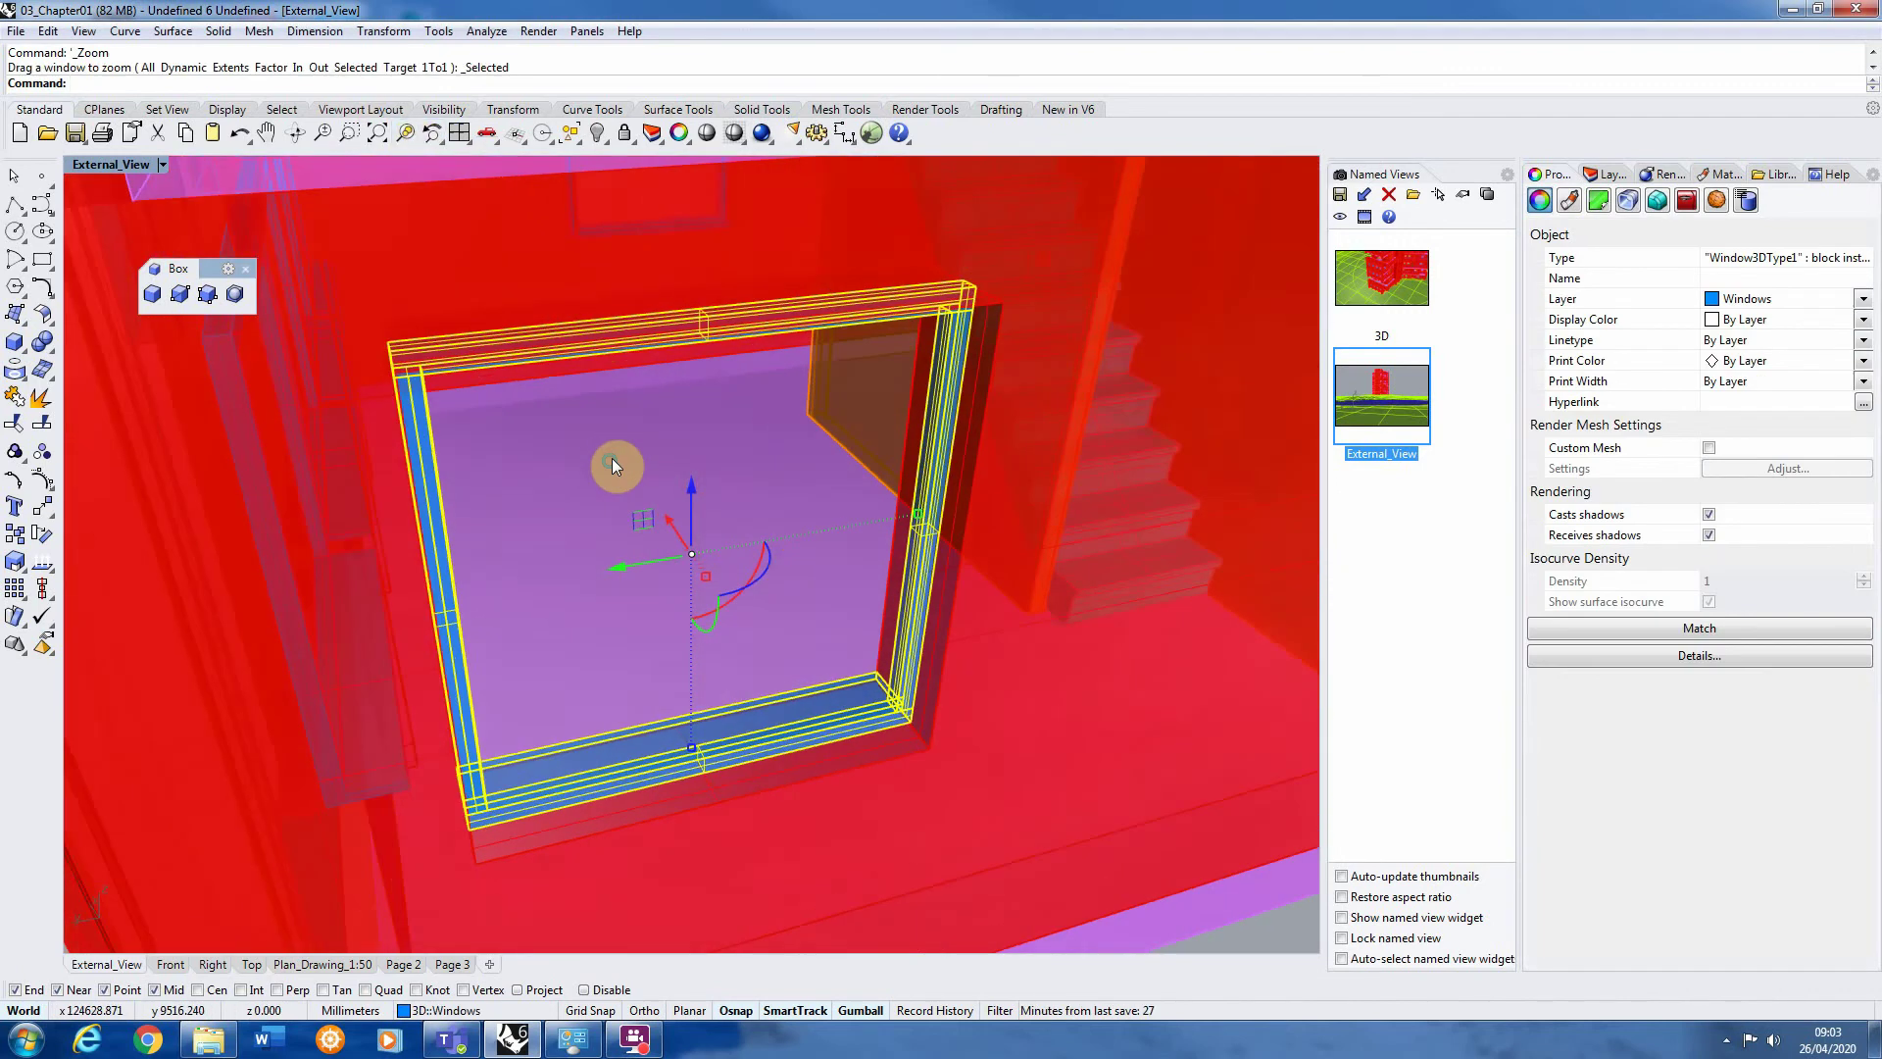
Open the selected window block Window3DType1 for in-place editing with BlockEdit and turn the frame to face the camera
{"action": "type", "text": "B"}
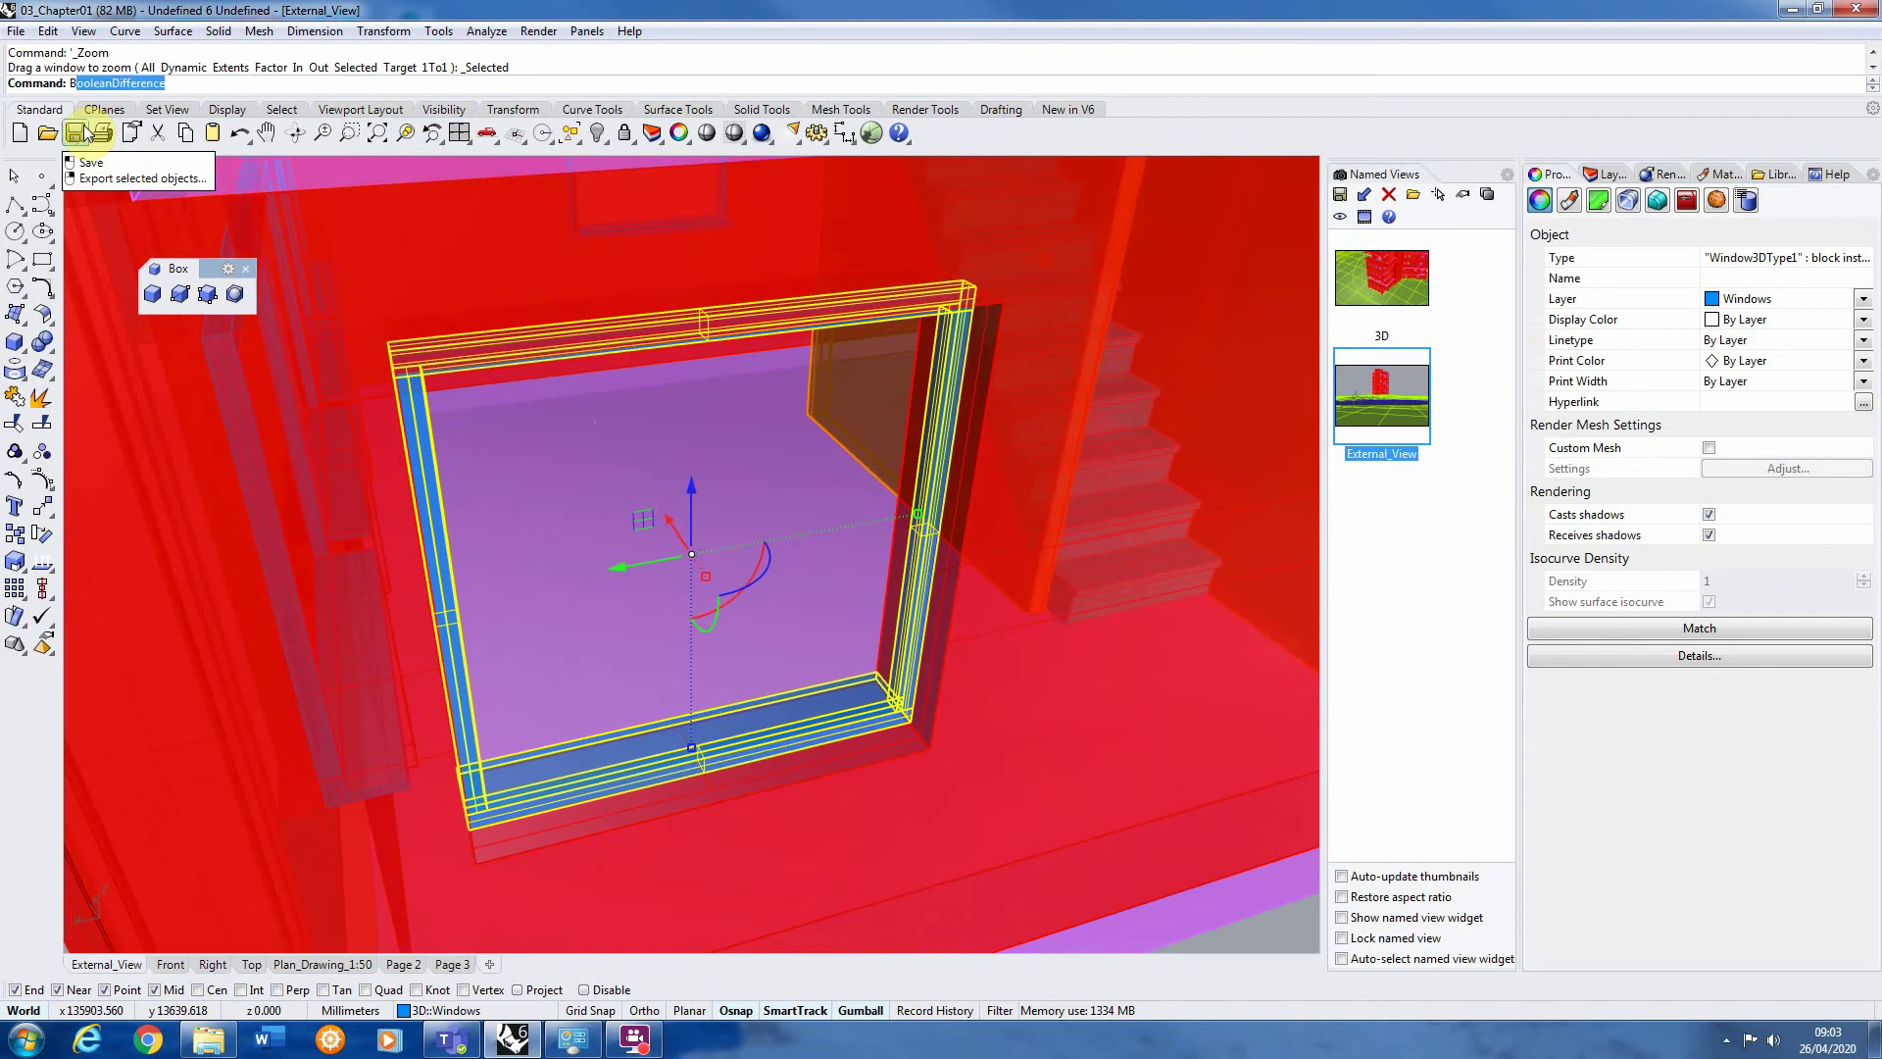
{"action": "type", "text": "lockEdit"}
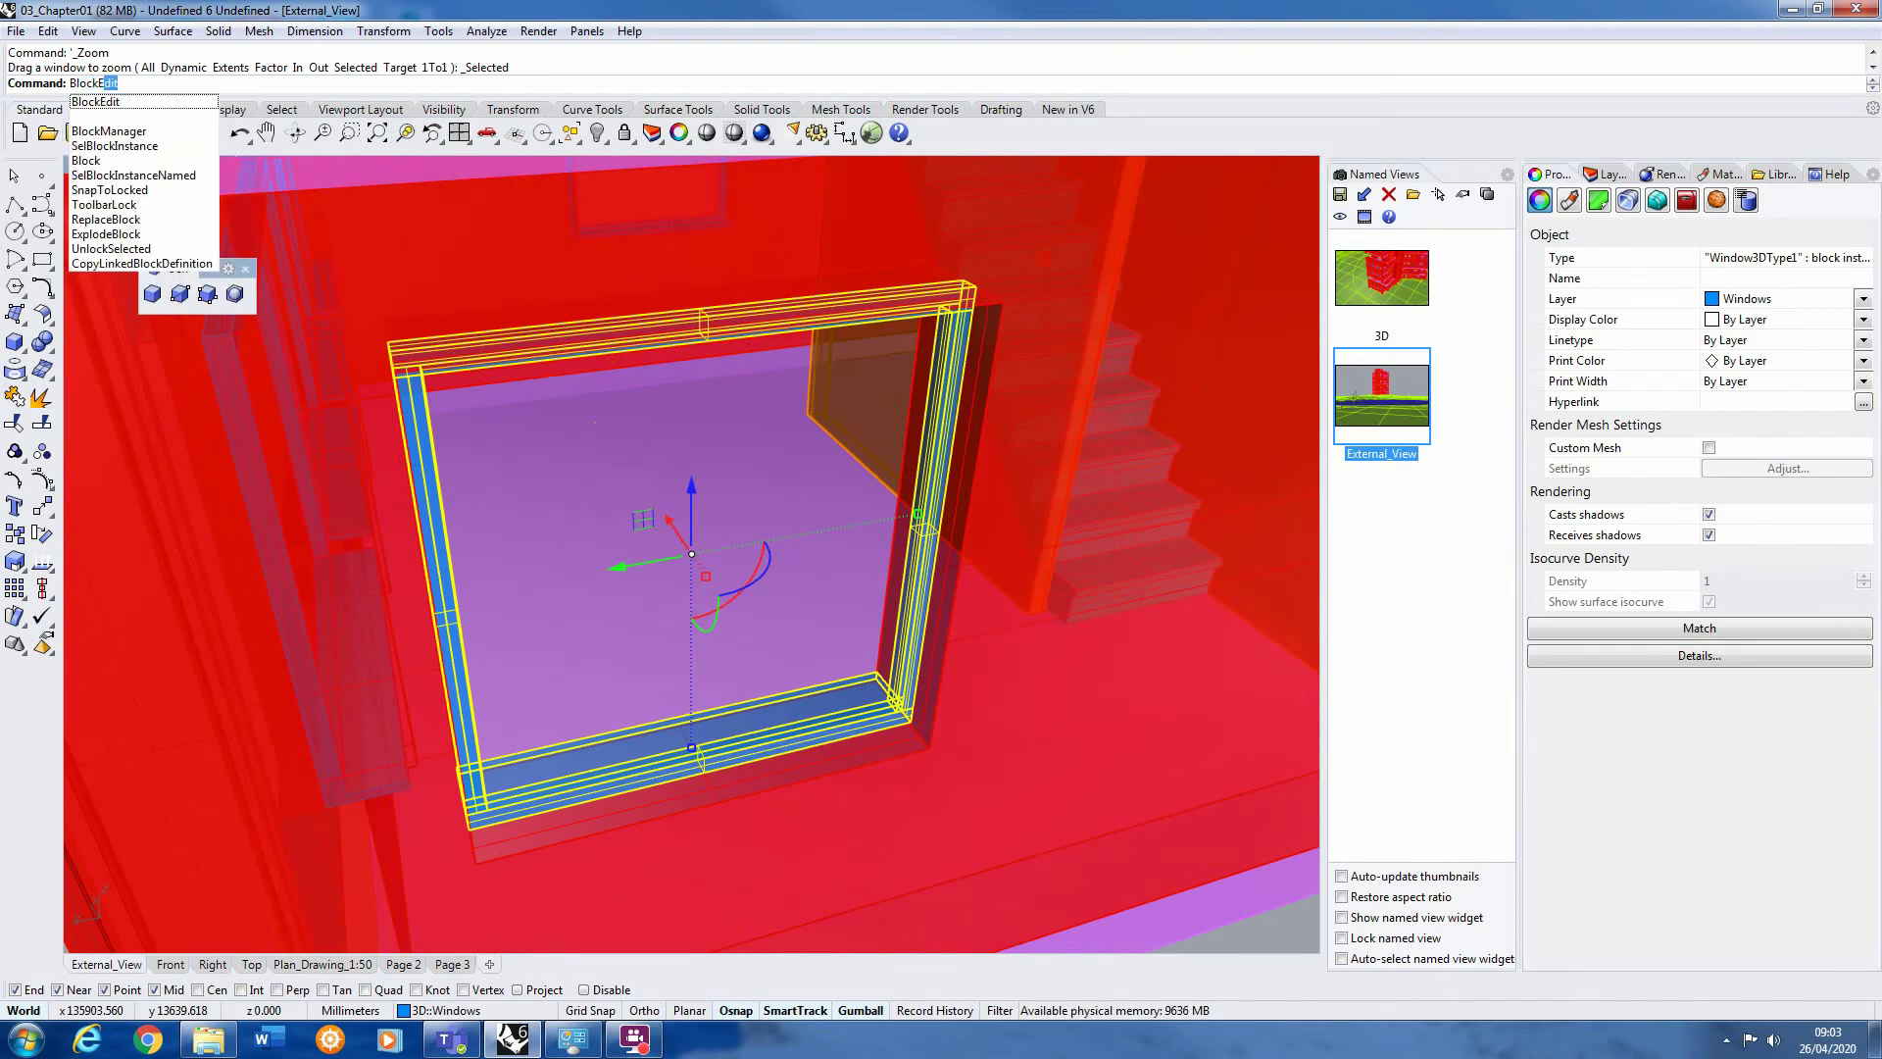
{"action": "key", "text": "Return"}
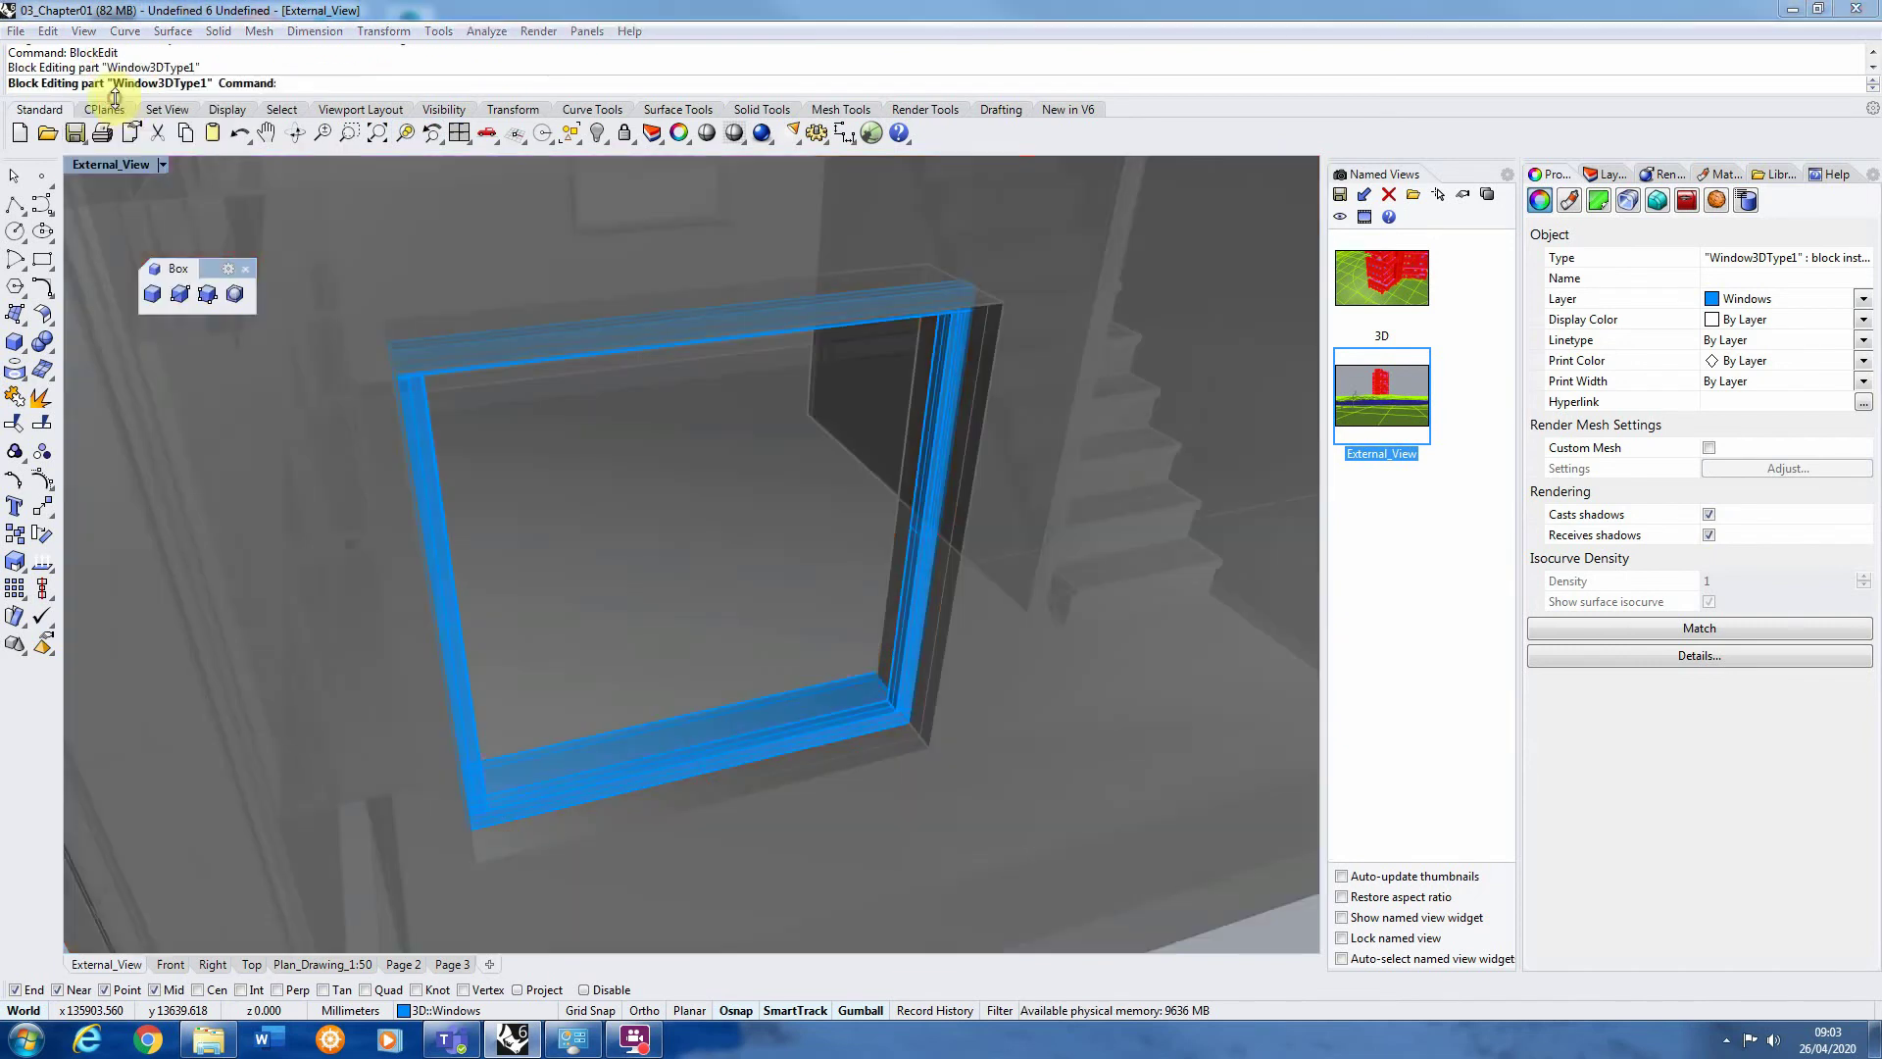
{"action": "right_click_drag", "start_coordinate": [567, 630], "coordinate": [980, 416]}
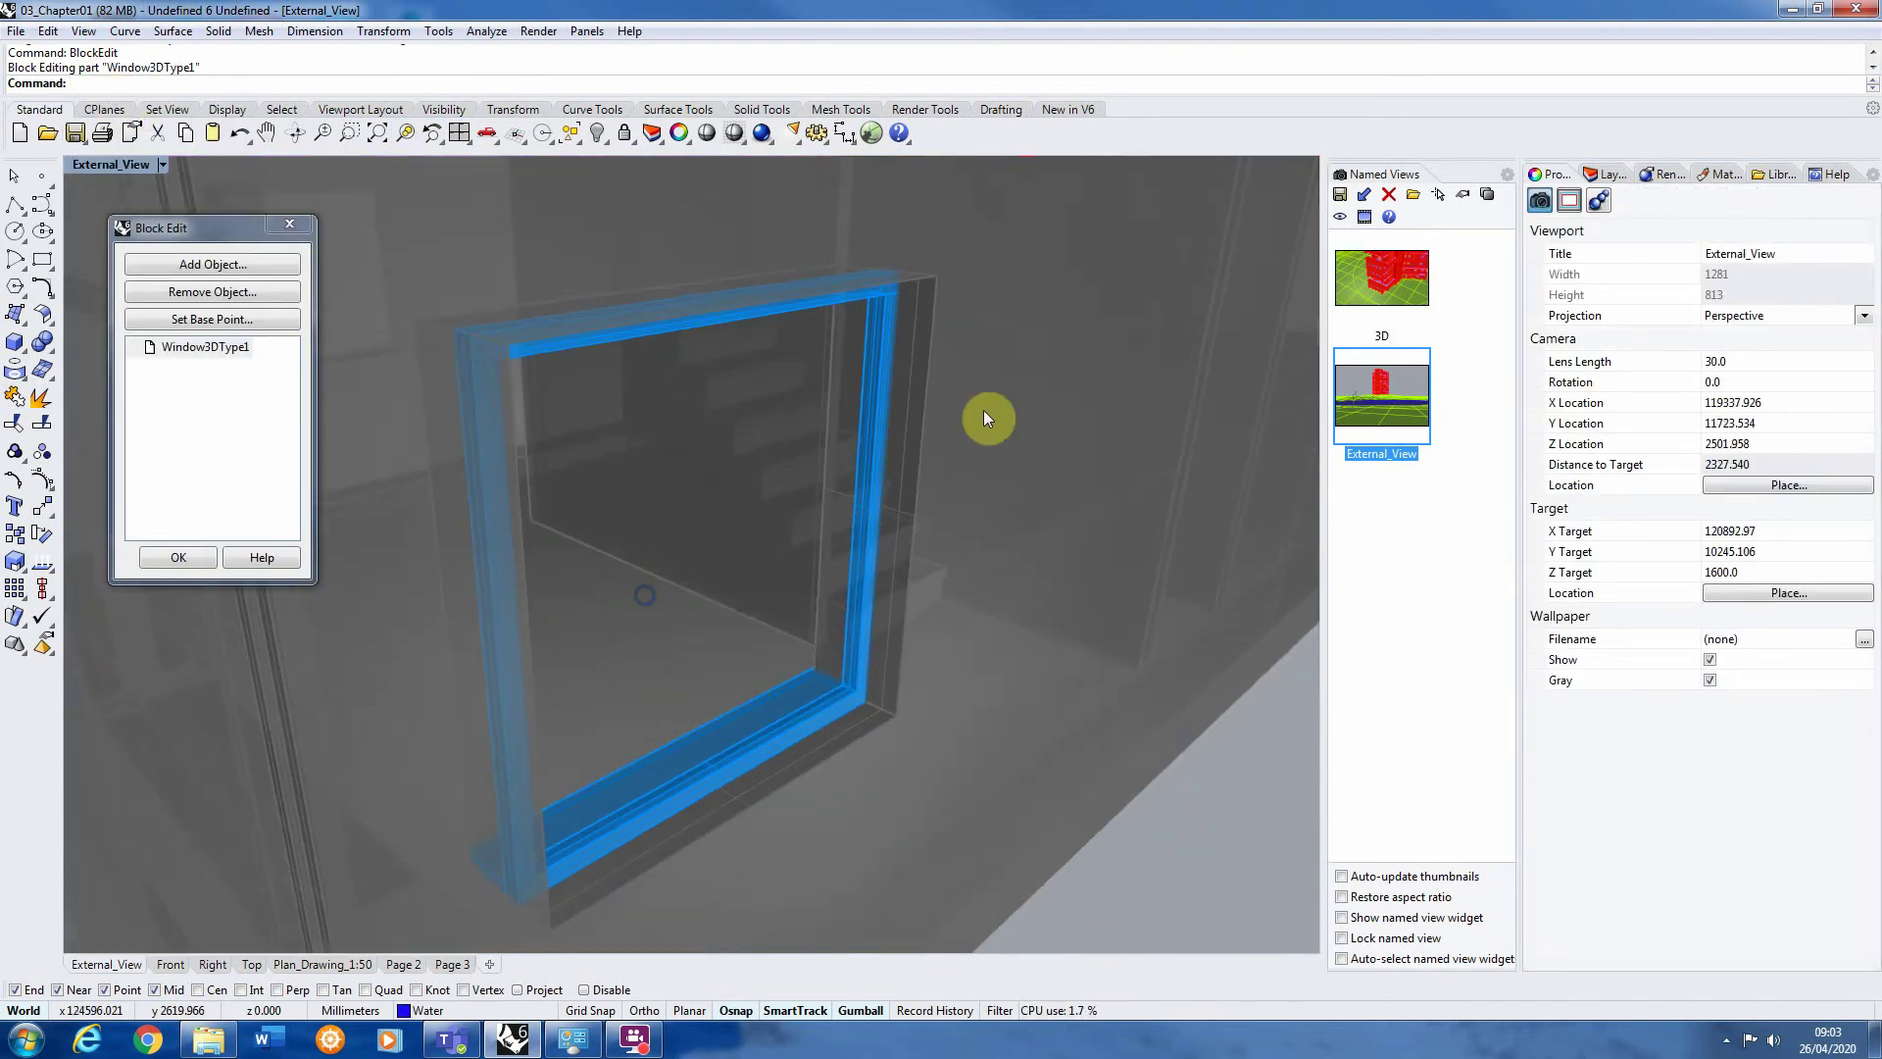
Make Window_Glass the current layer and set a three-point box's thin base along the bottom of the window frame
{"action": "left_click", "coordinate": [1608, 175]}
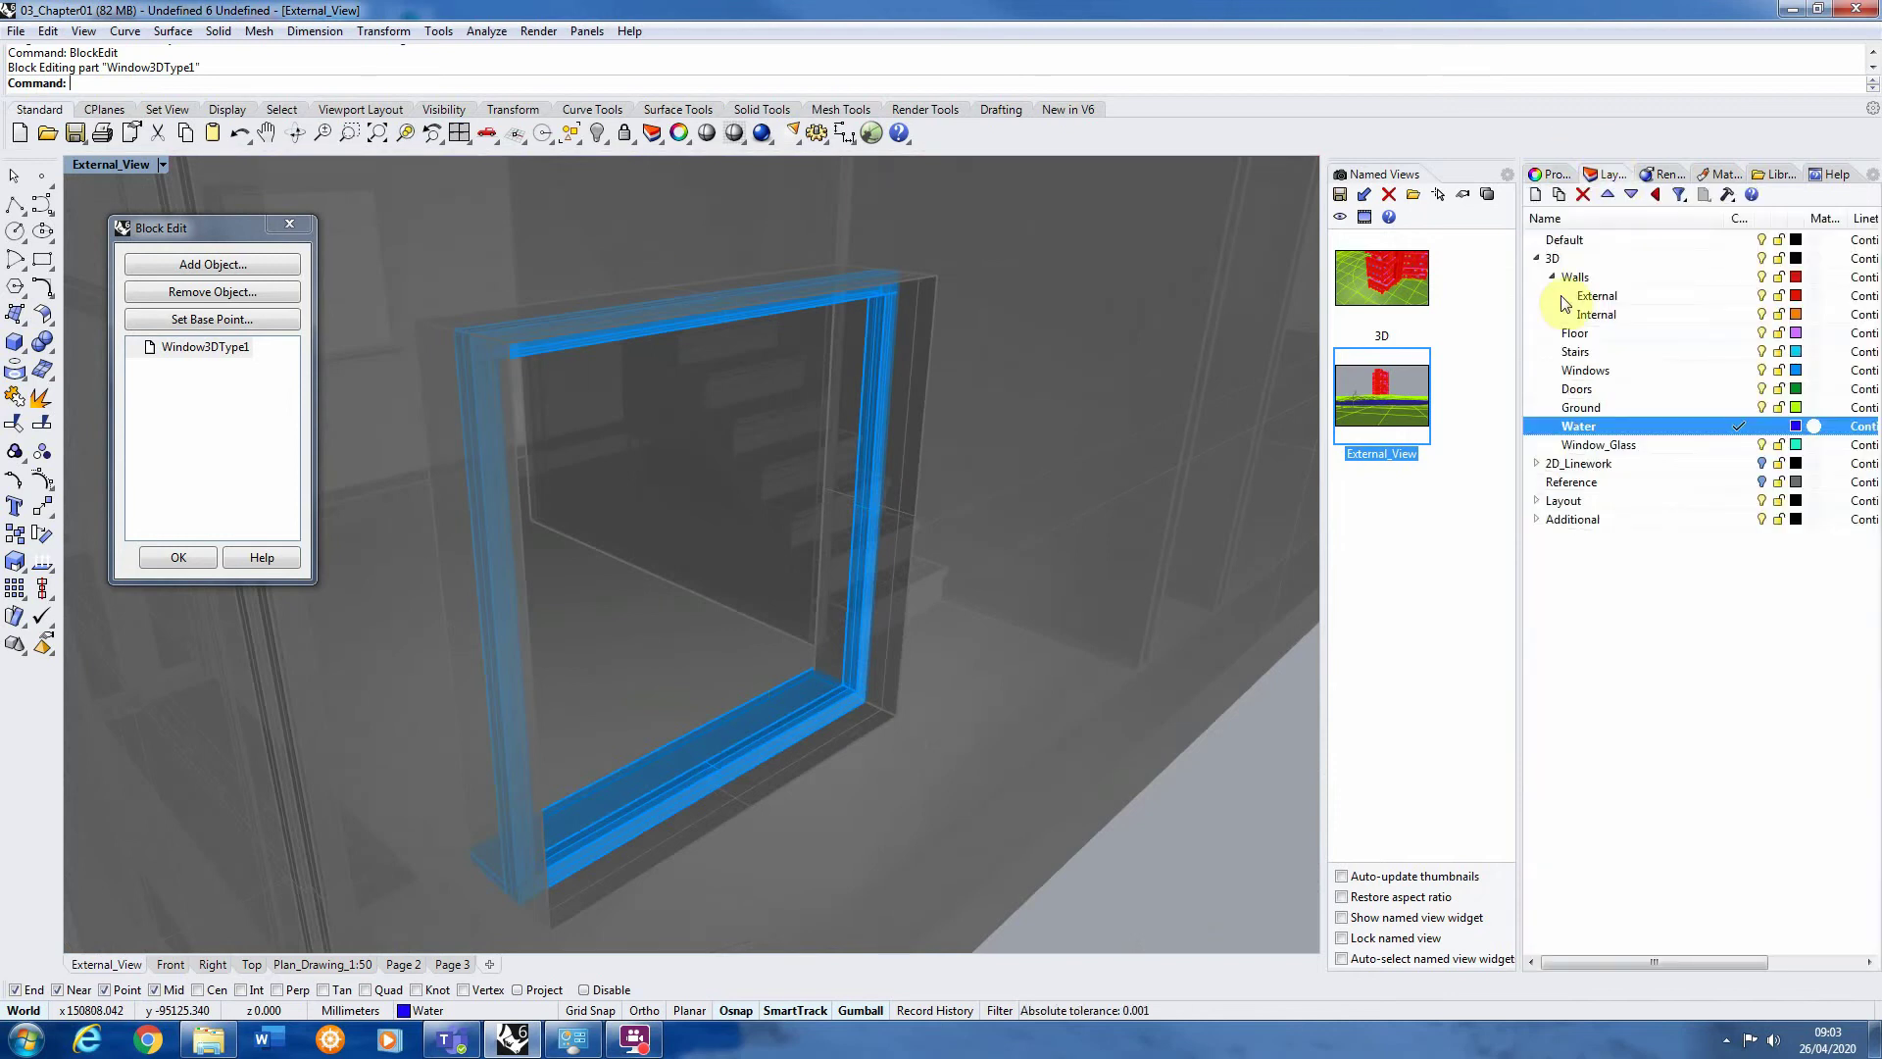
{"action": "double_click", "coordinate": [1651, 445]}
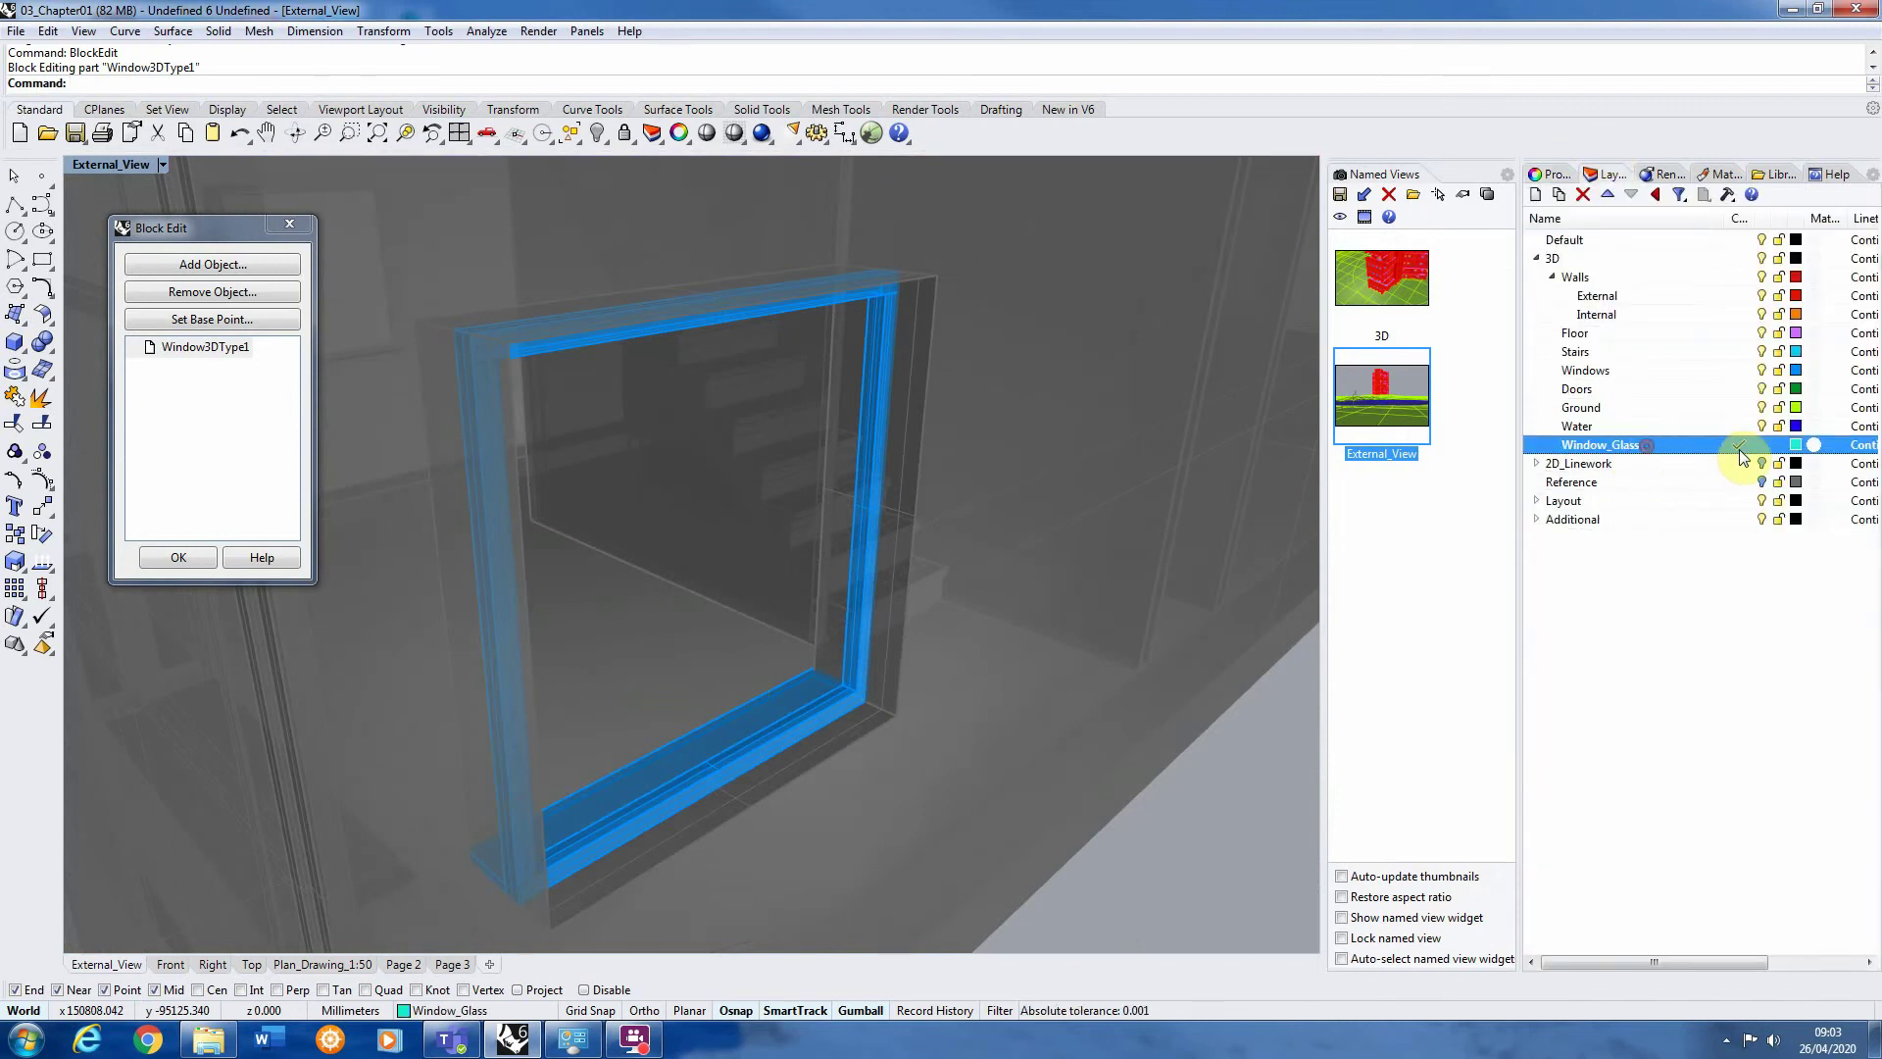
{"action": "left_click", "coordinate": [15, 342]}
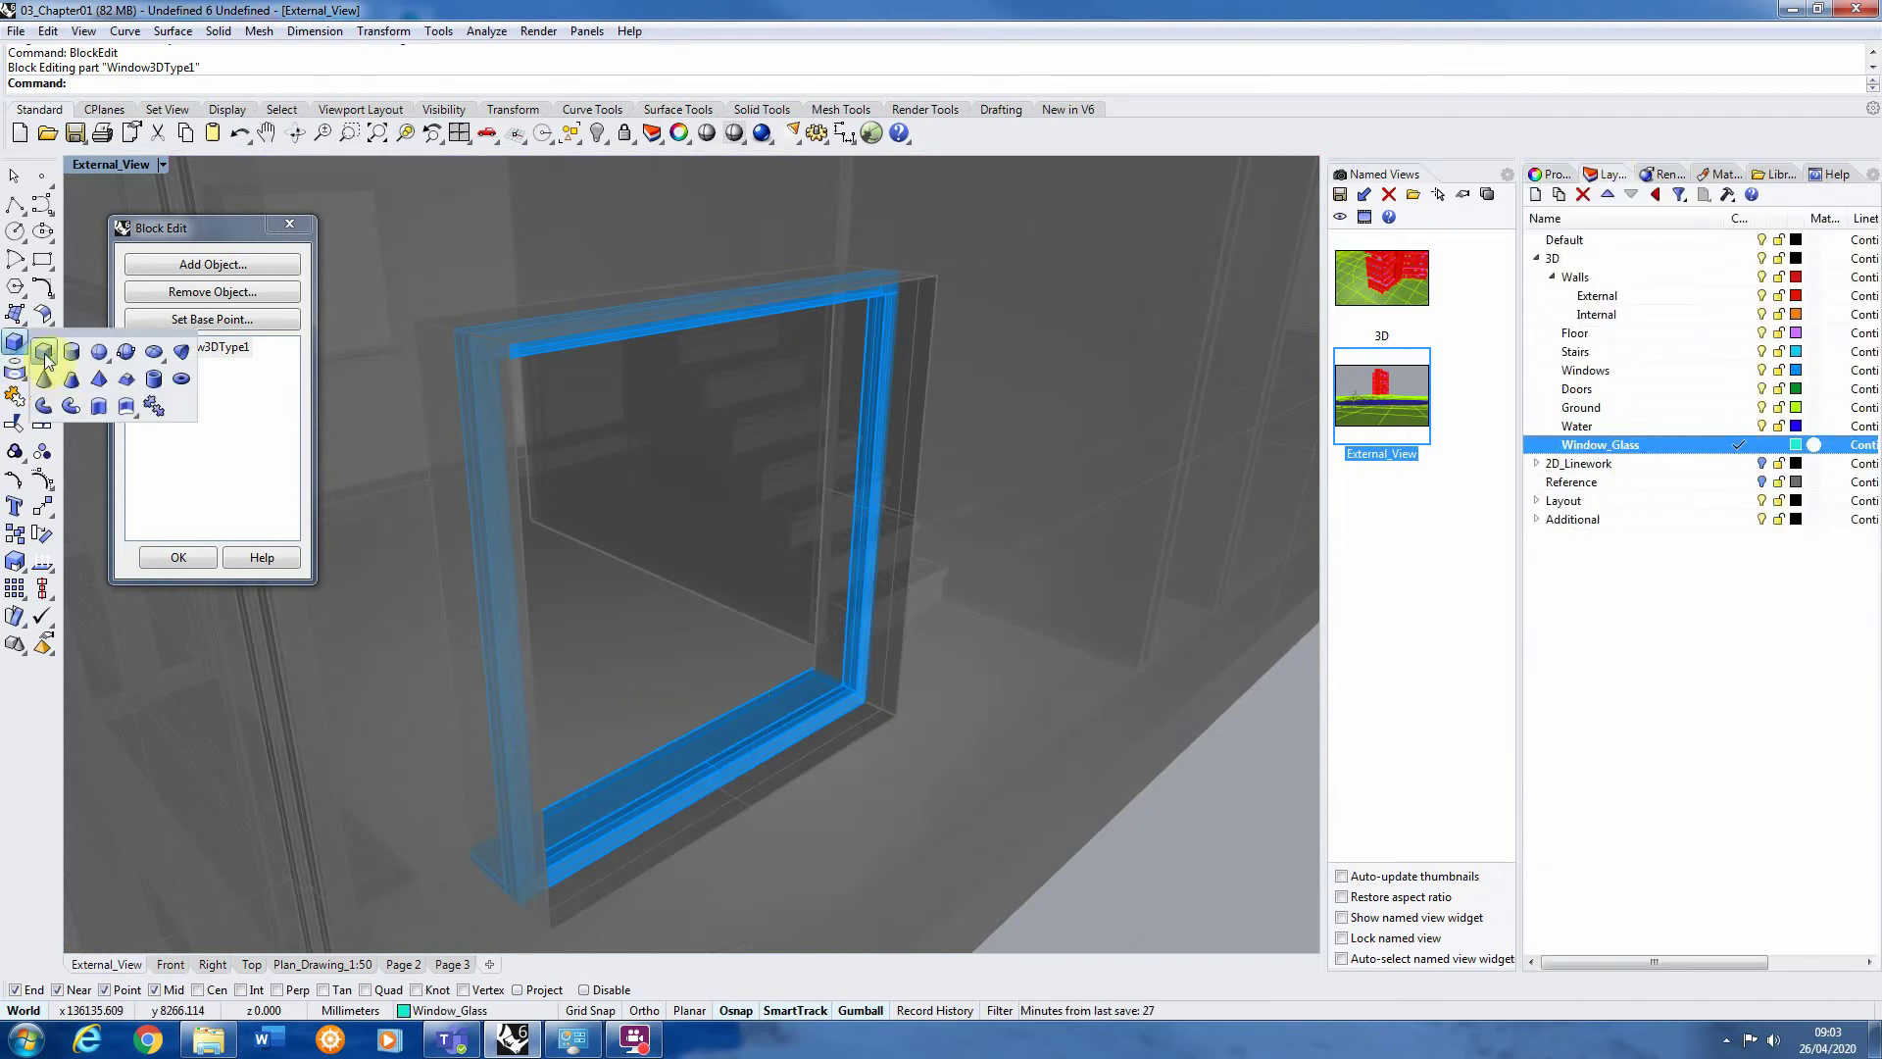
{"action": "left_click", "coordinate": [127, 395]}
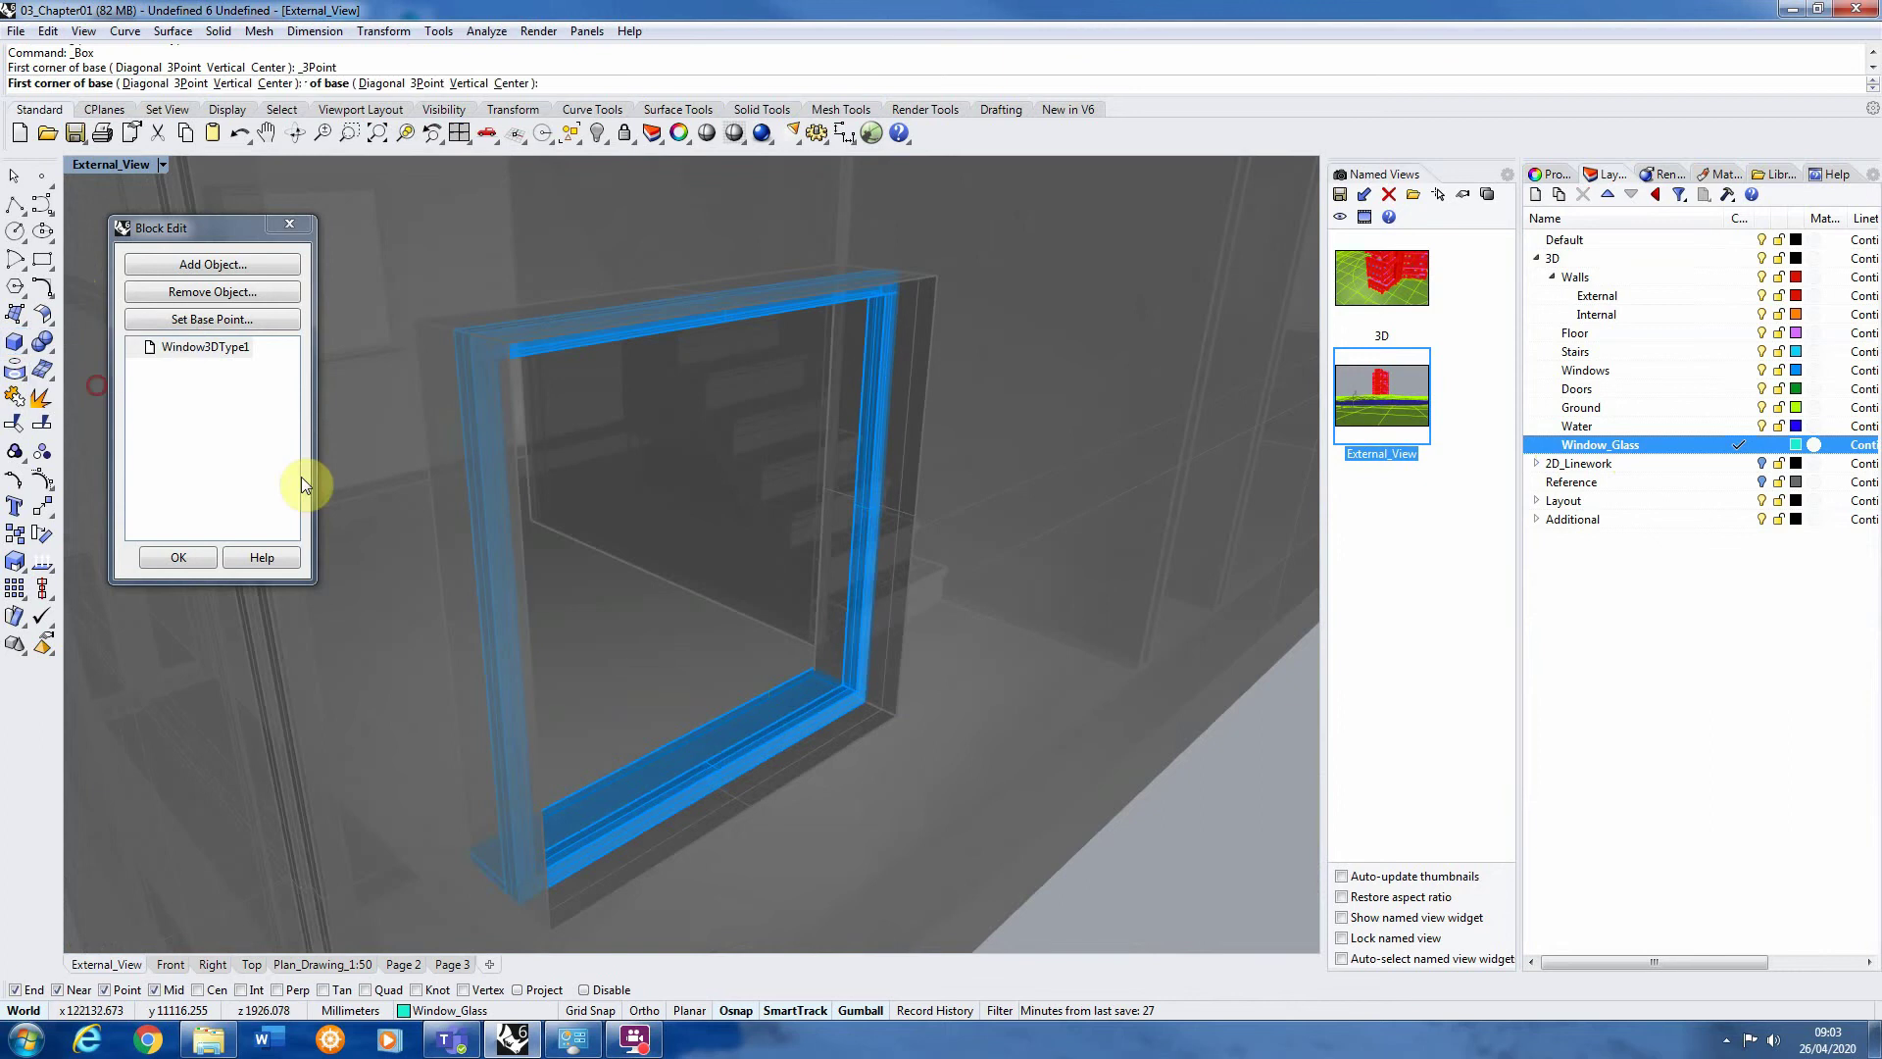
{"action": "left_click", "coordinate": [841, 683]}
{"action": "right_click_drag", "start_coordinate": [841, 683], "coordinate": [640, 681]}
{"action": "scroll", "coordinate": [652, 706], "scroll_direction": "up", "scroll_amount": 6}
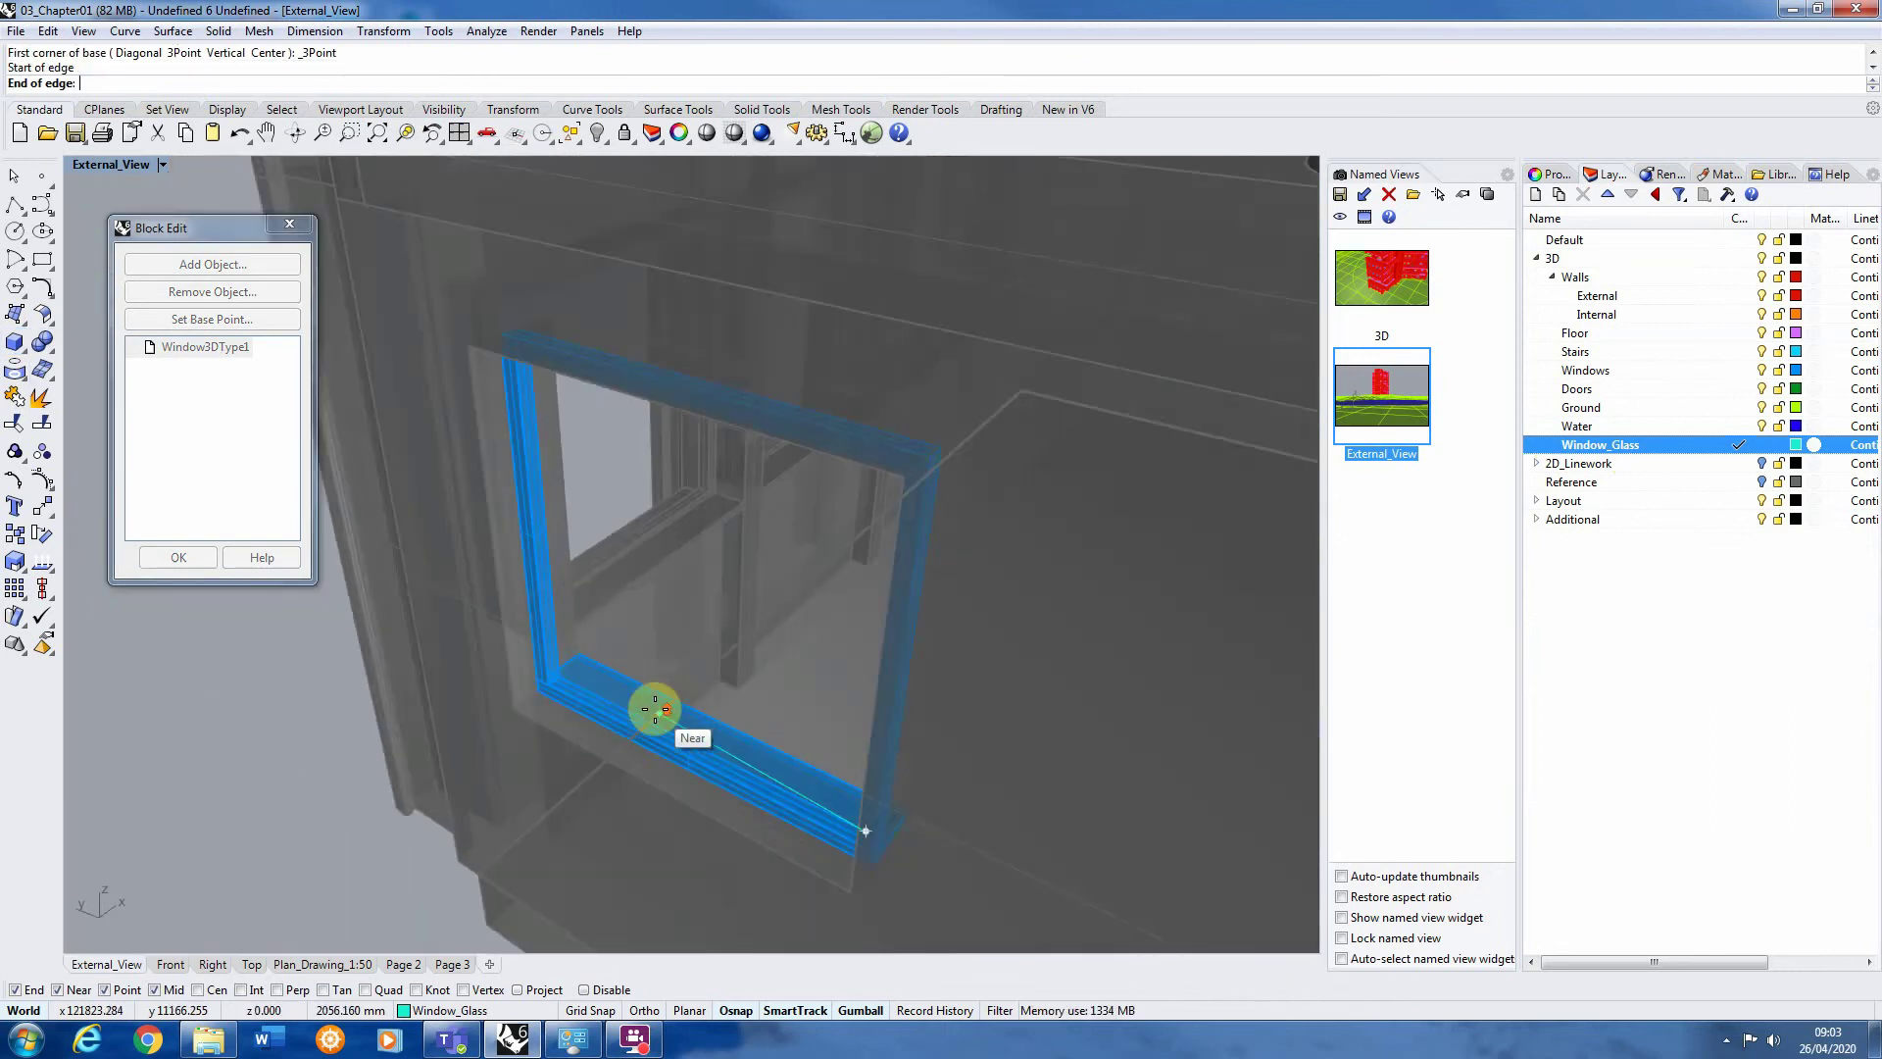
{"action": "left_click", "coordinate": [454, 647]}
{"action": "left_click", "coordinate": [450, 647]}
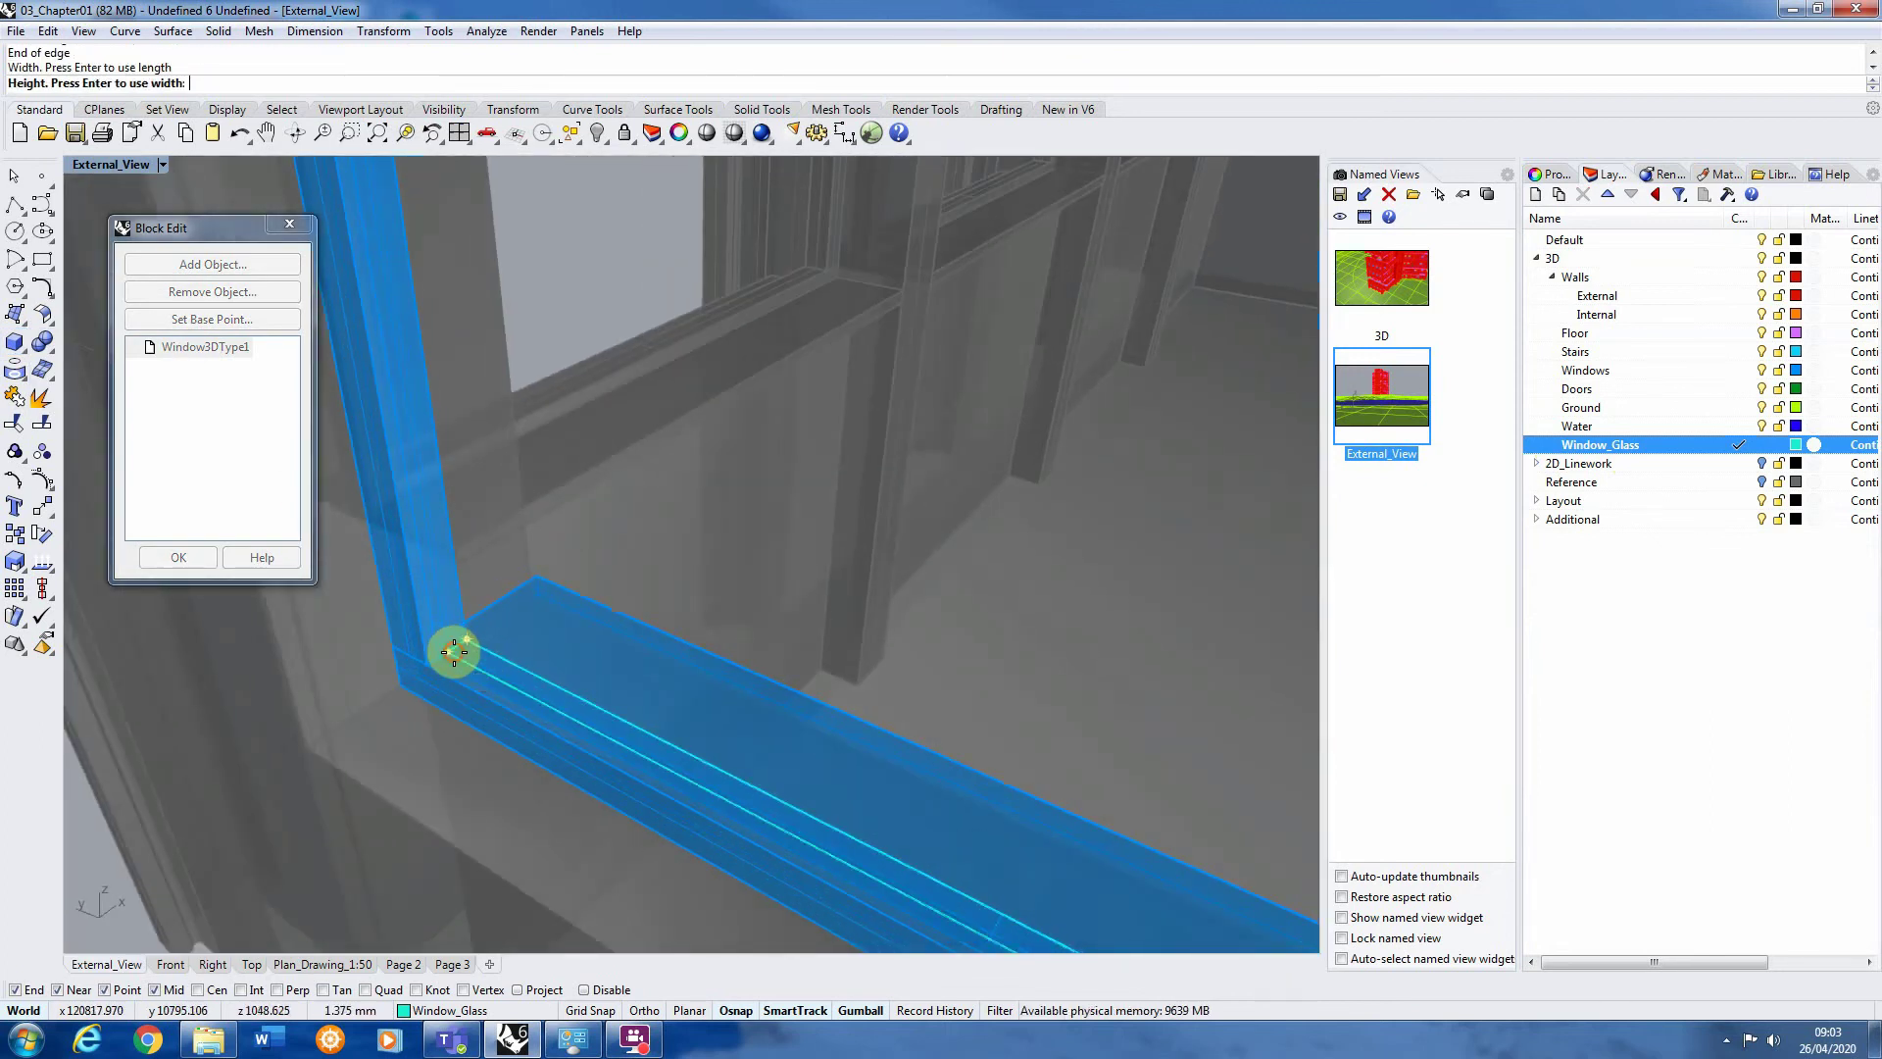
Raise the glass box 1100 mm to the top inner corner of the window frame
{"action": "scroll", "coordinate": [455, 652], "scroll_direction": "down", "scroll_amount": 5}
{"action": "scroll", "coordinate": [455, 652], "scroll_direction": "down", "scroll_amount": 2}
{"action": "right_click_drag", "start_coordinate": [445, 581], "coordinate": [437, 417]}
{"action": "scroll", "coordinate": [438, 431], "scroll_direction": "up", "scroll_amount": 8}
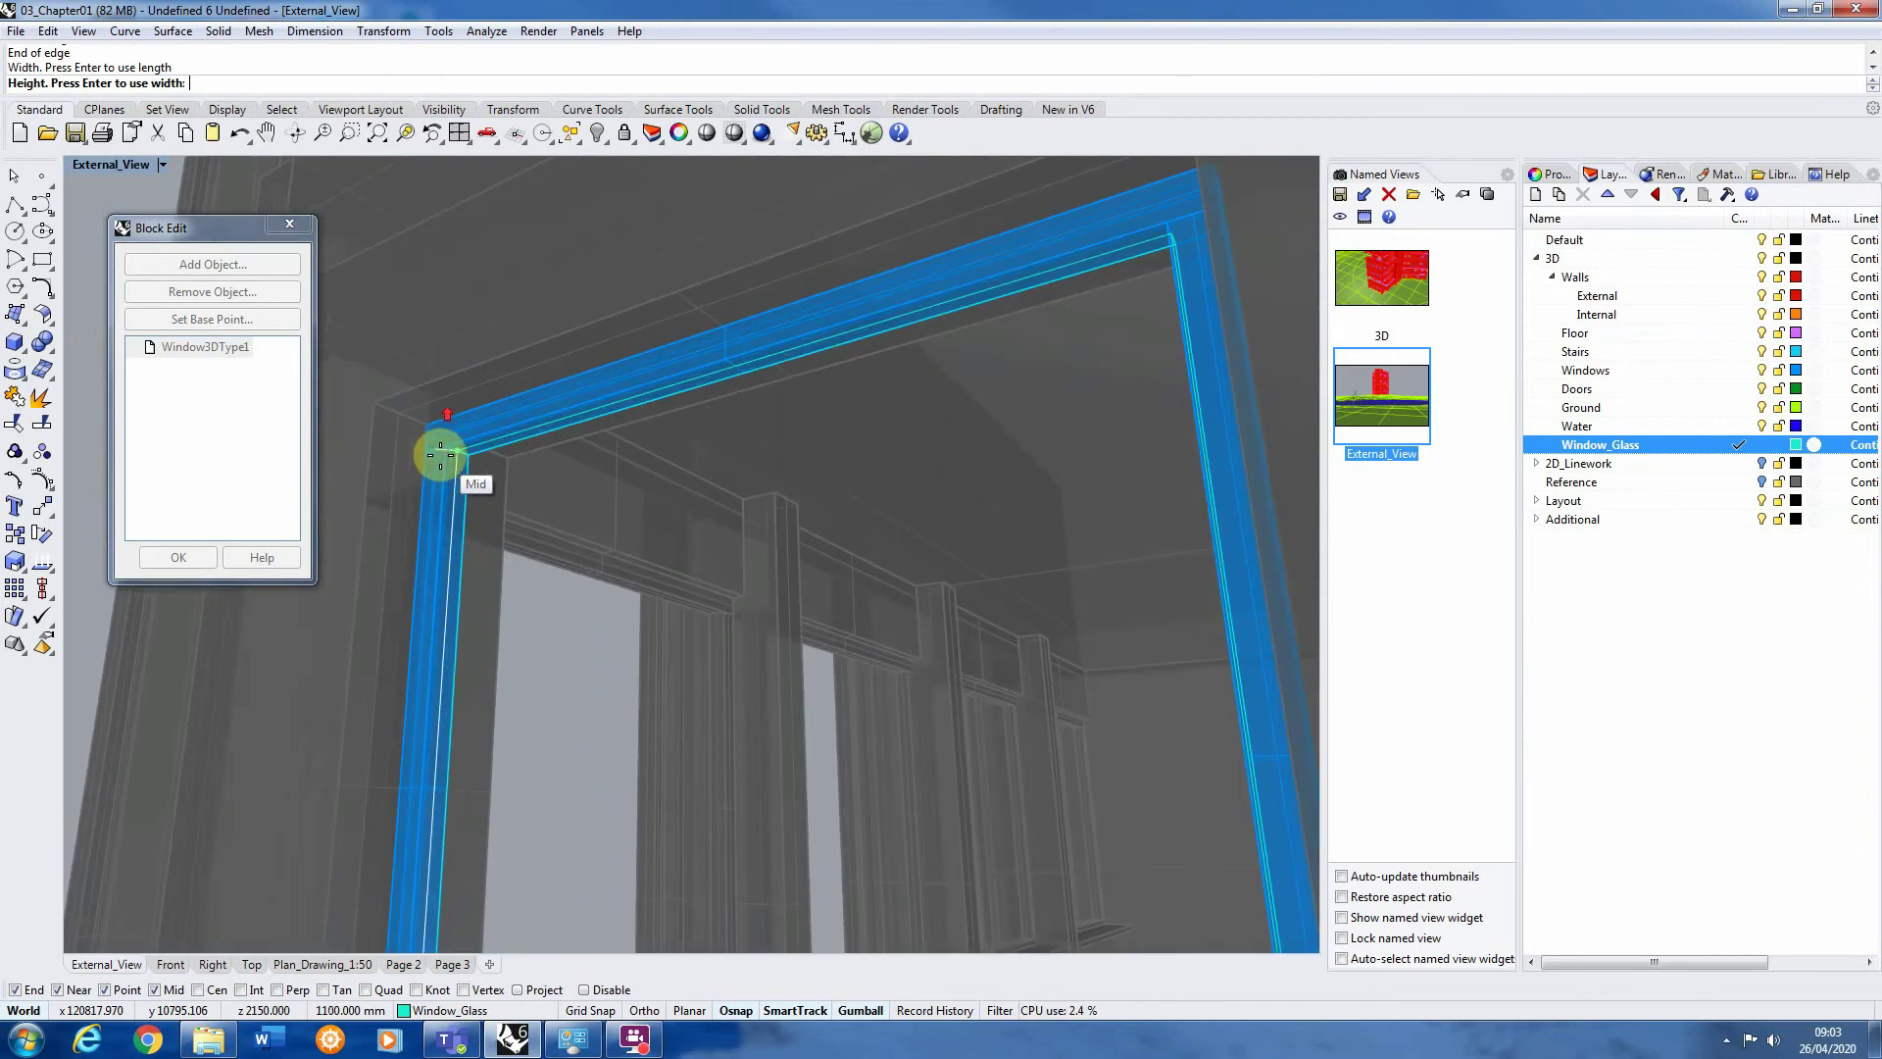
{"action": "left_click", "coordinate": [447, 449]}
{"action": "scroll", "coordinate": [562, 451], "scroll_direction": "down", "scroll_amount": 6}
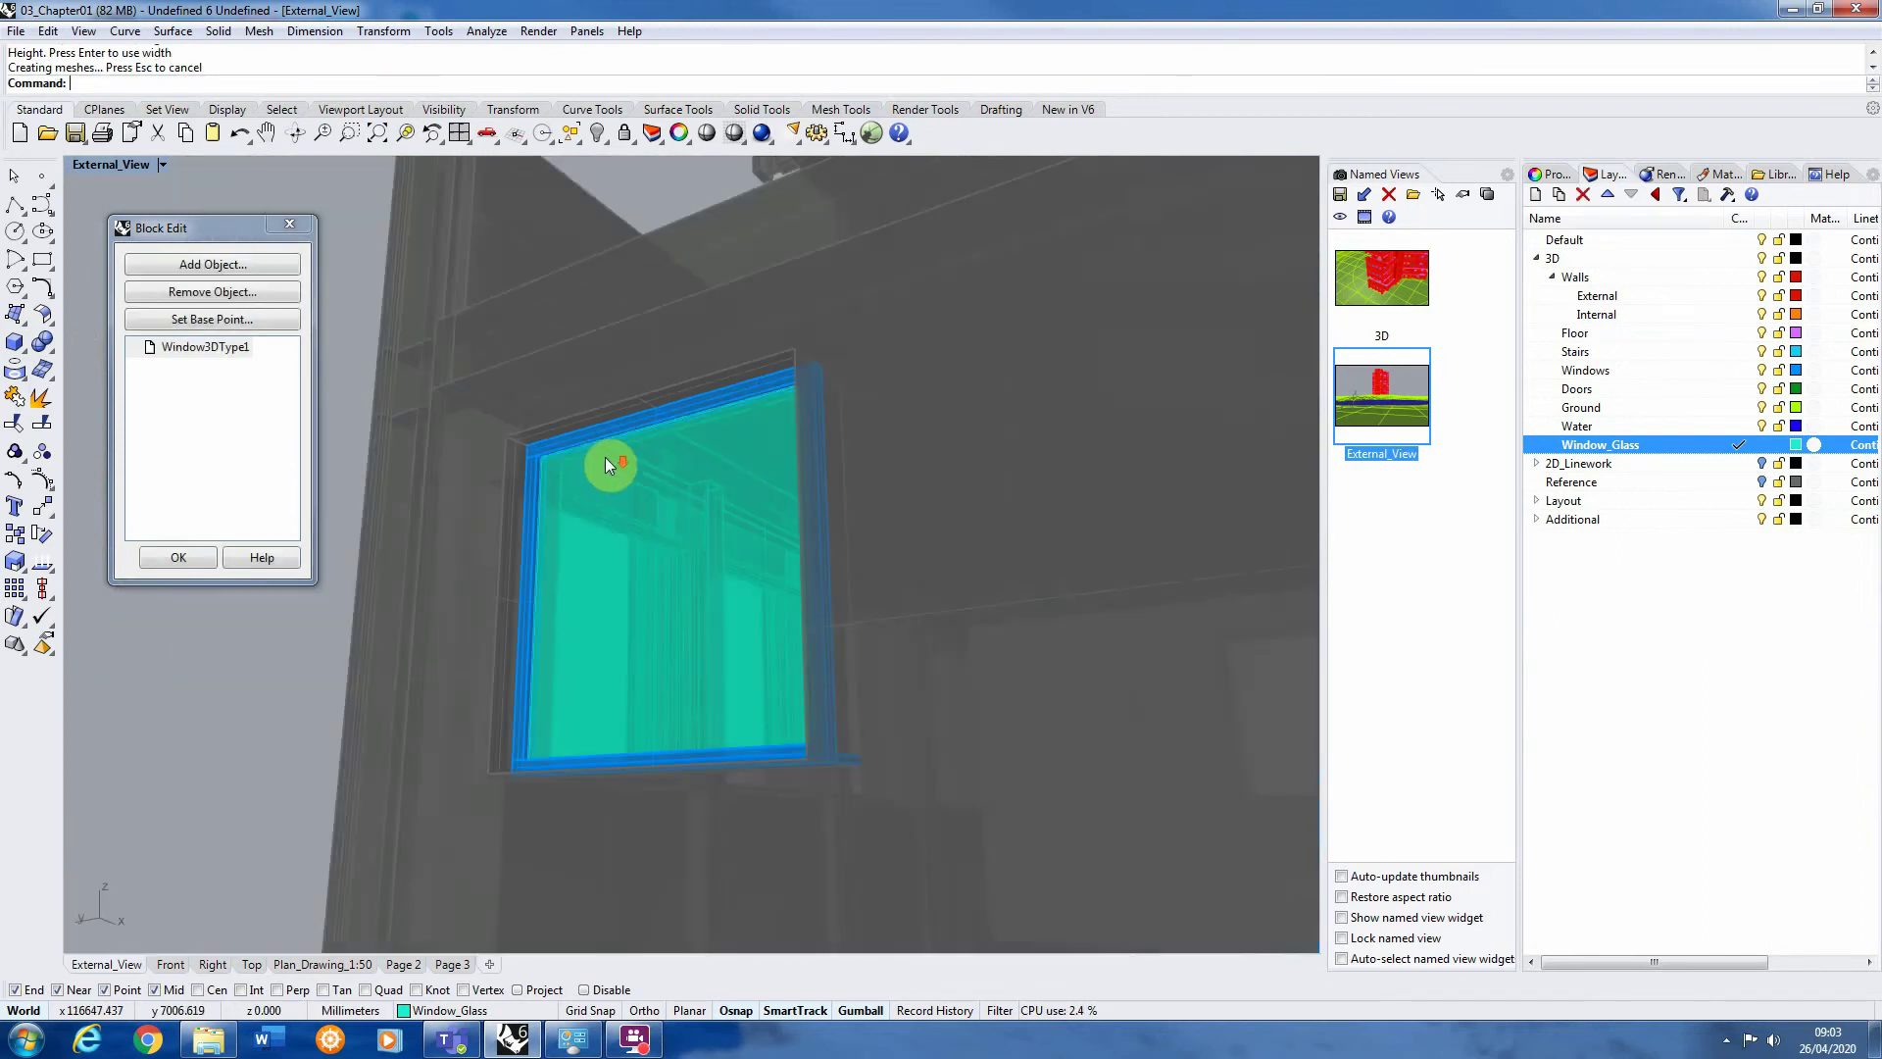
Finish the block edit, keeping the new glass pane in the window block Window3DType1
{"action": "right_click_drag", "start_coordinate": [580, 441], "coordinate": [672, 526]}
{"action": "scroll", "coordinate": [928, 559], "scroll_direction": "down", "scroll_amount": 3}
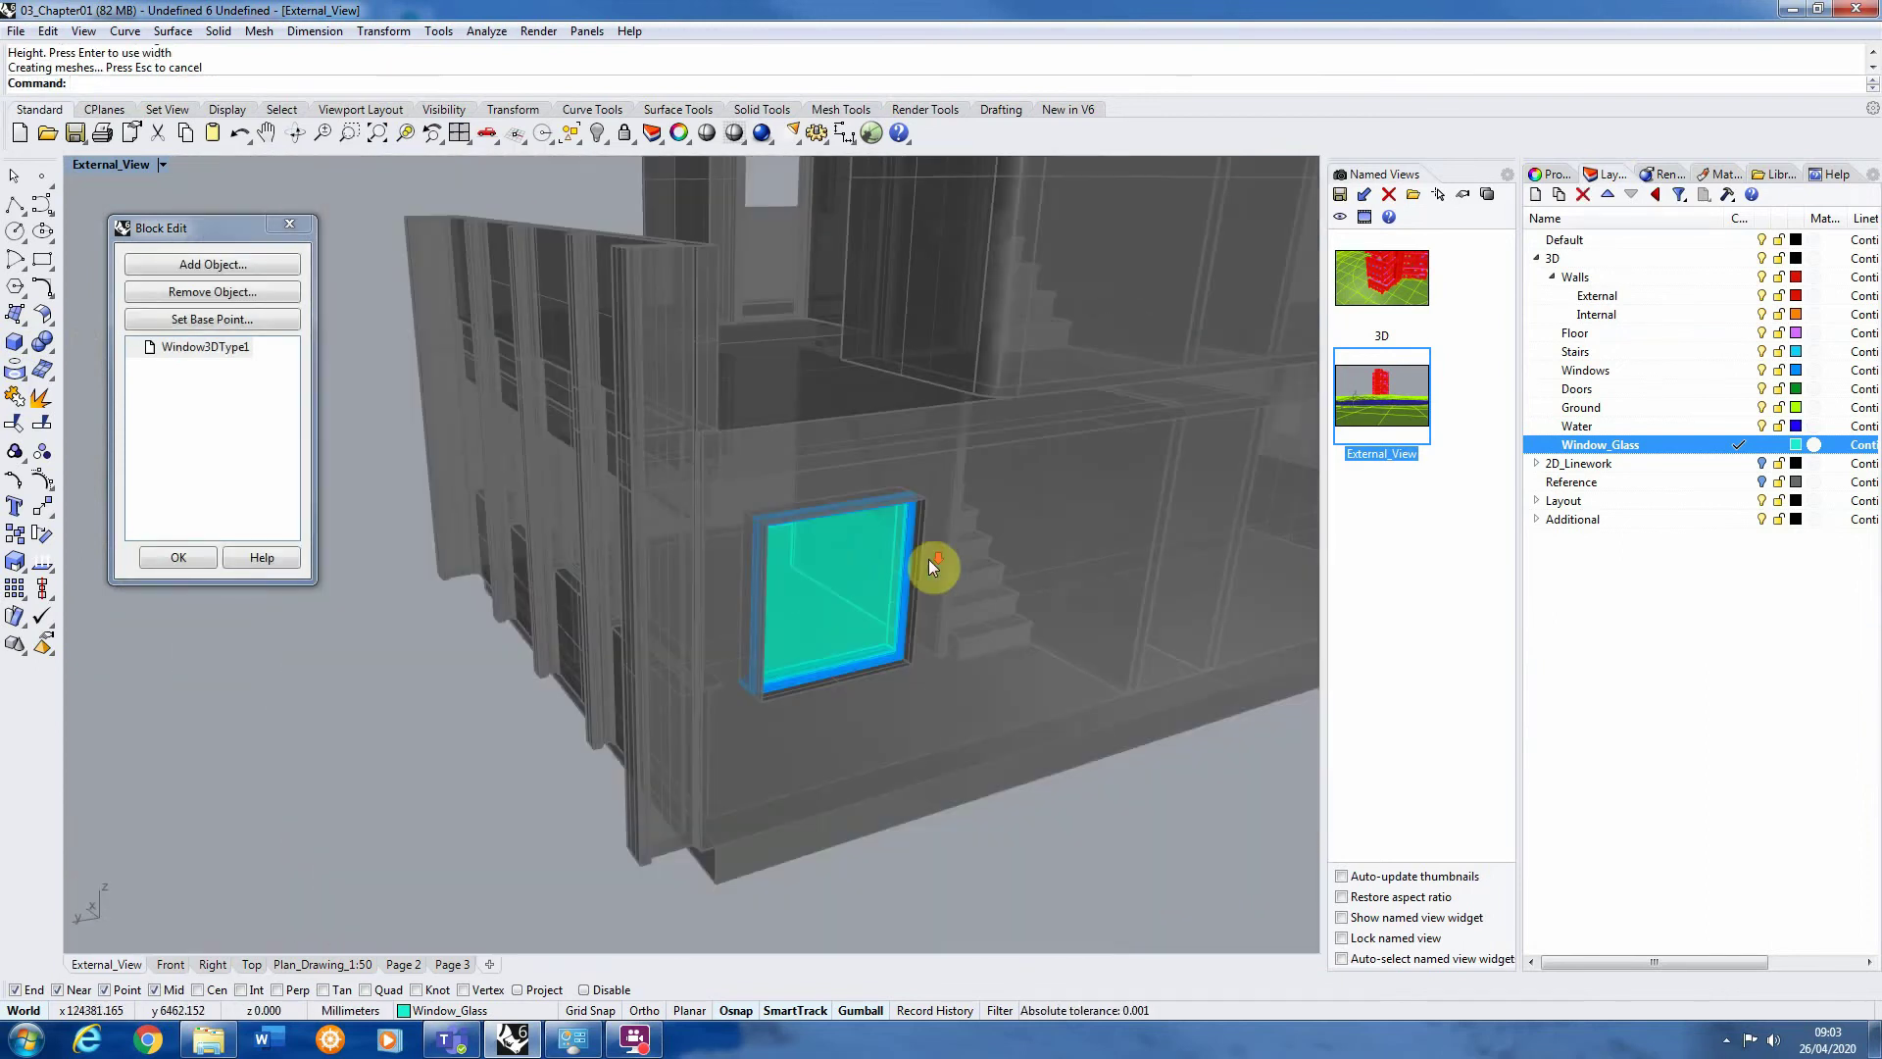
{"action": "left_click", "coordinate": [179, 557]}
Examine the windows around the whole tower, near and far, to check that the glass pane reached every block instance
{"action": "scroll", "coordinate": [441, 590], "scroll_direction": "down", "scroll_amount": 15}
{"action": "scroll", "coordinate": [620, 710], "scroll_direction": "up", "scroll_amount": 12}
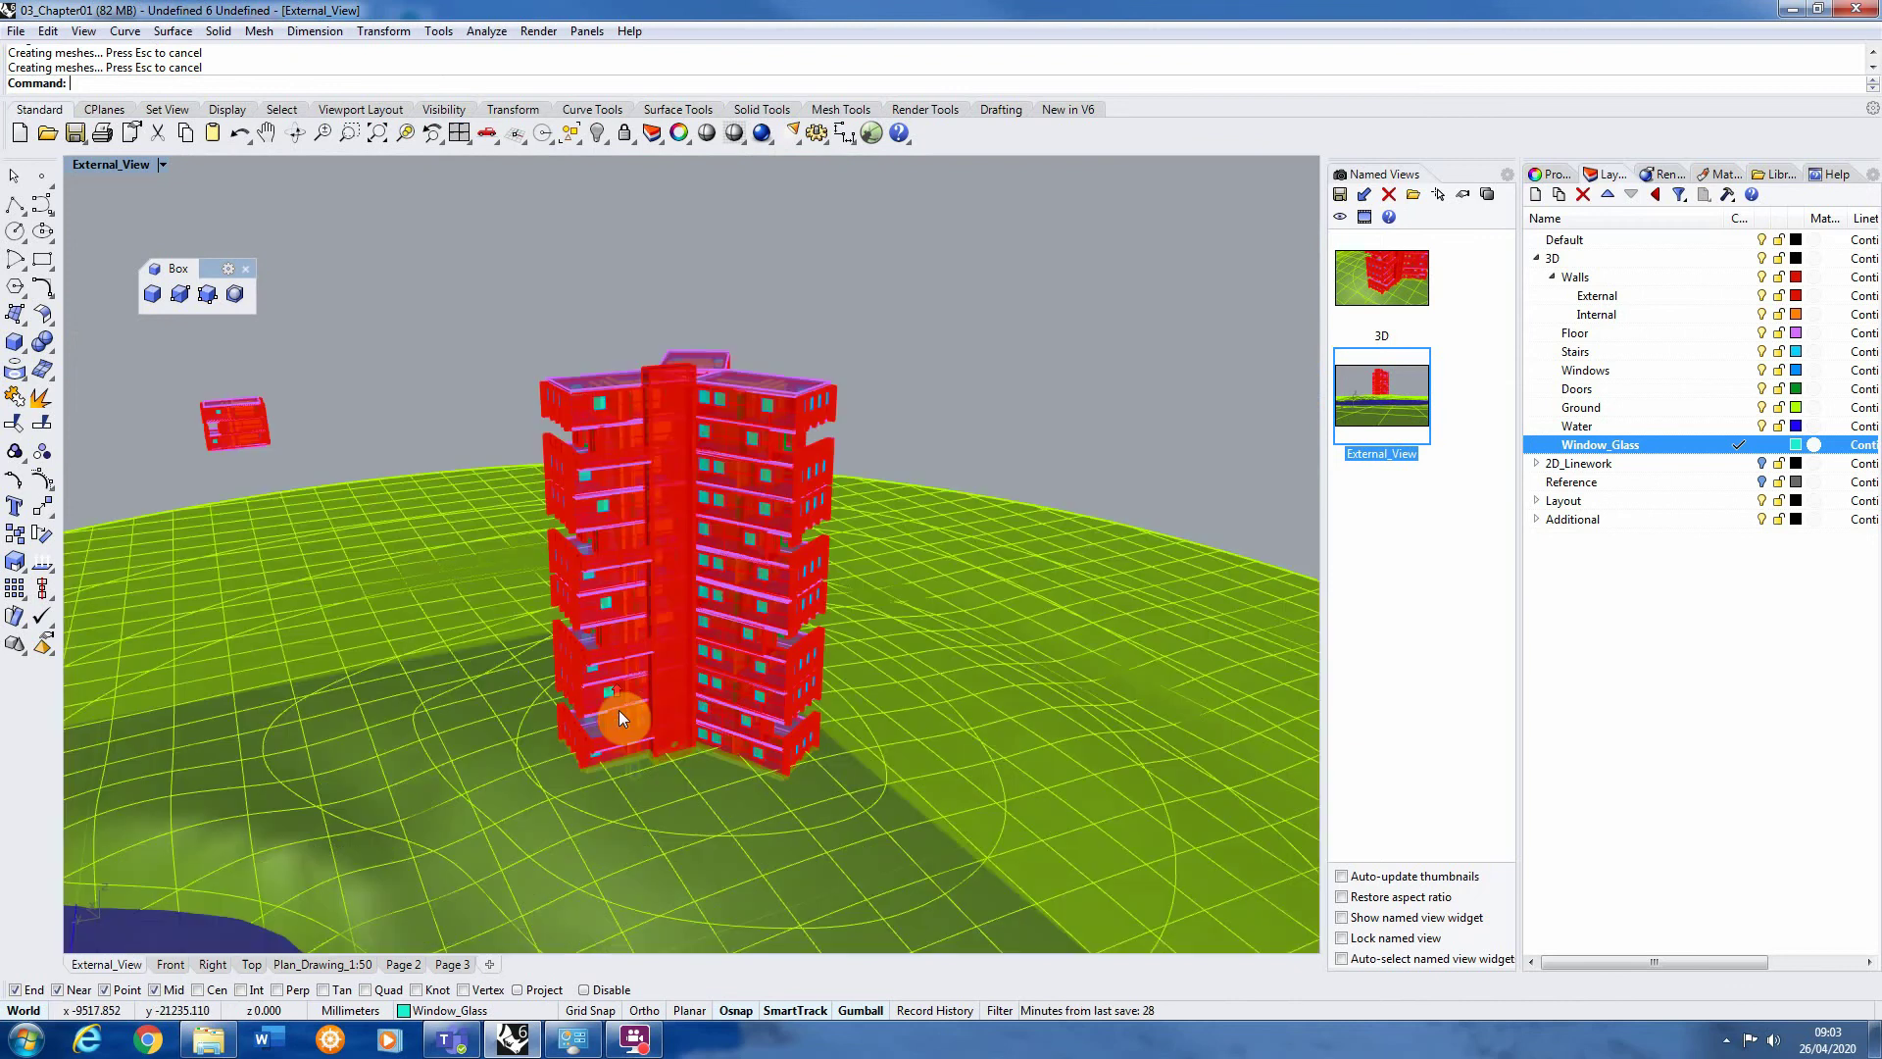
{"action": "scroll", "coordinate": [628, 549], "scroll_direction": "down", "scroll_amount": 6}
{"action": "scroll", "coordinate": [686, 493], "scroll_direction": "up", "scroll_amount": 3}
{"action": "scroll", "coordinate": [647, 481], "scroll_direction": "down", "scroll_amount": 4}
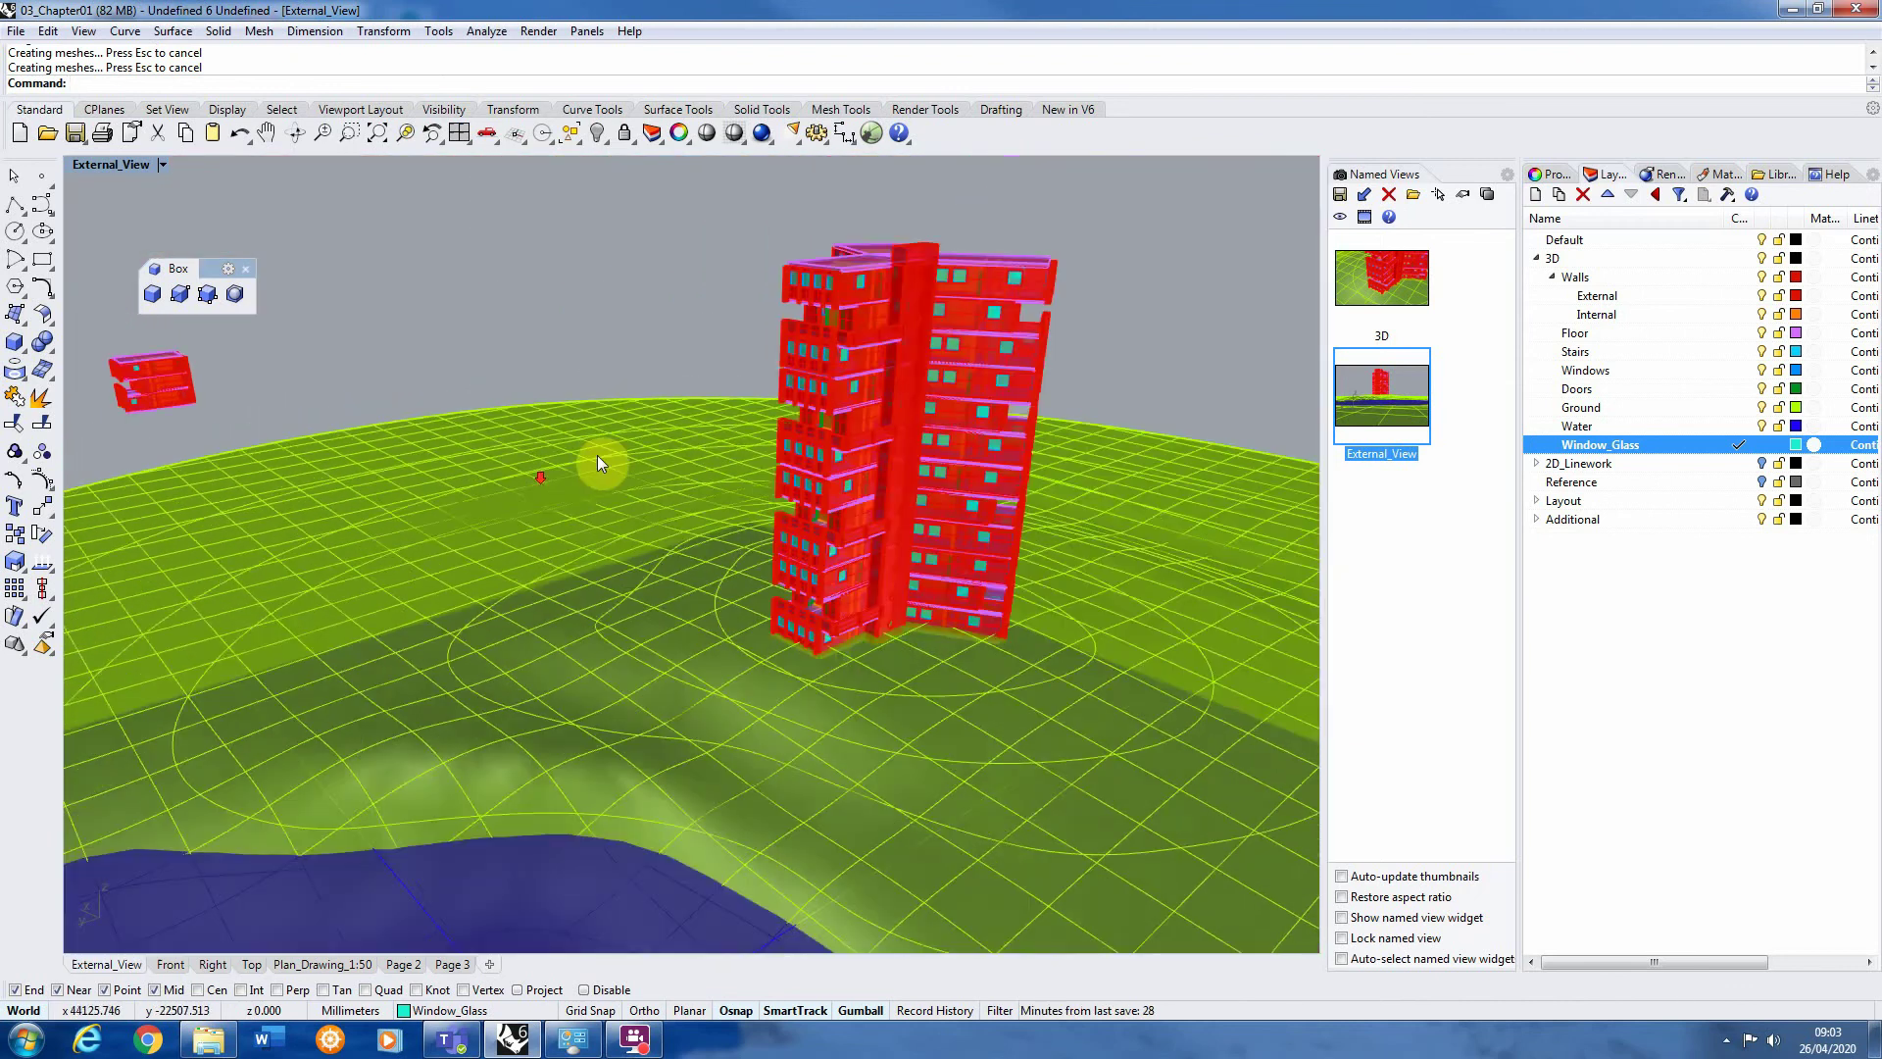
{"action": "scroll", "coordinate": [1003, 371], "scroll_direction": "up", "scroll_amount": 3}
{"action": "scroll", "coordinate": [1003, 370], "scroll_direction": "up", "scroll_amount": 4}
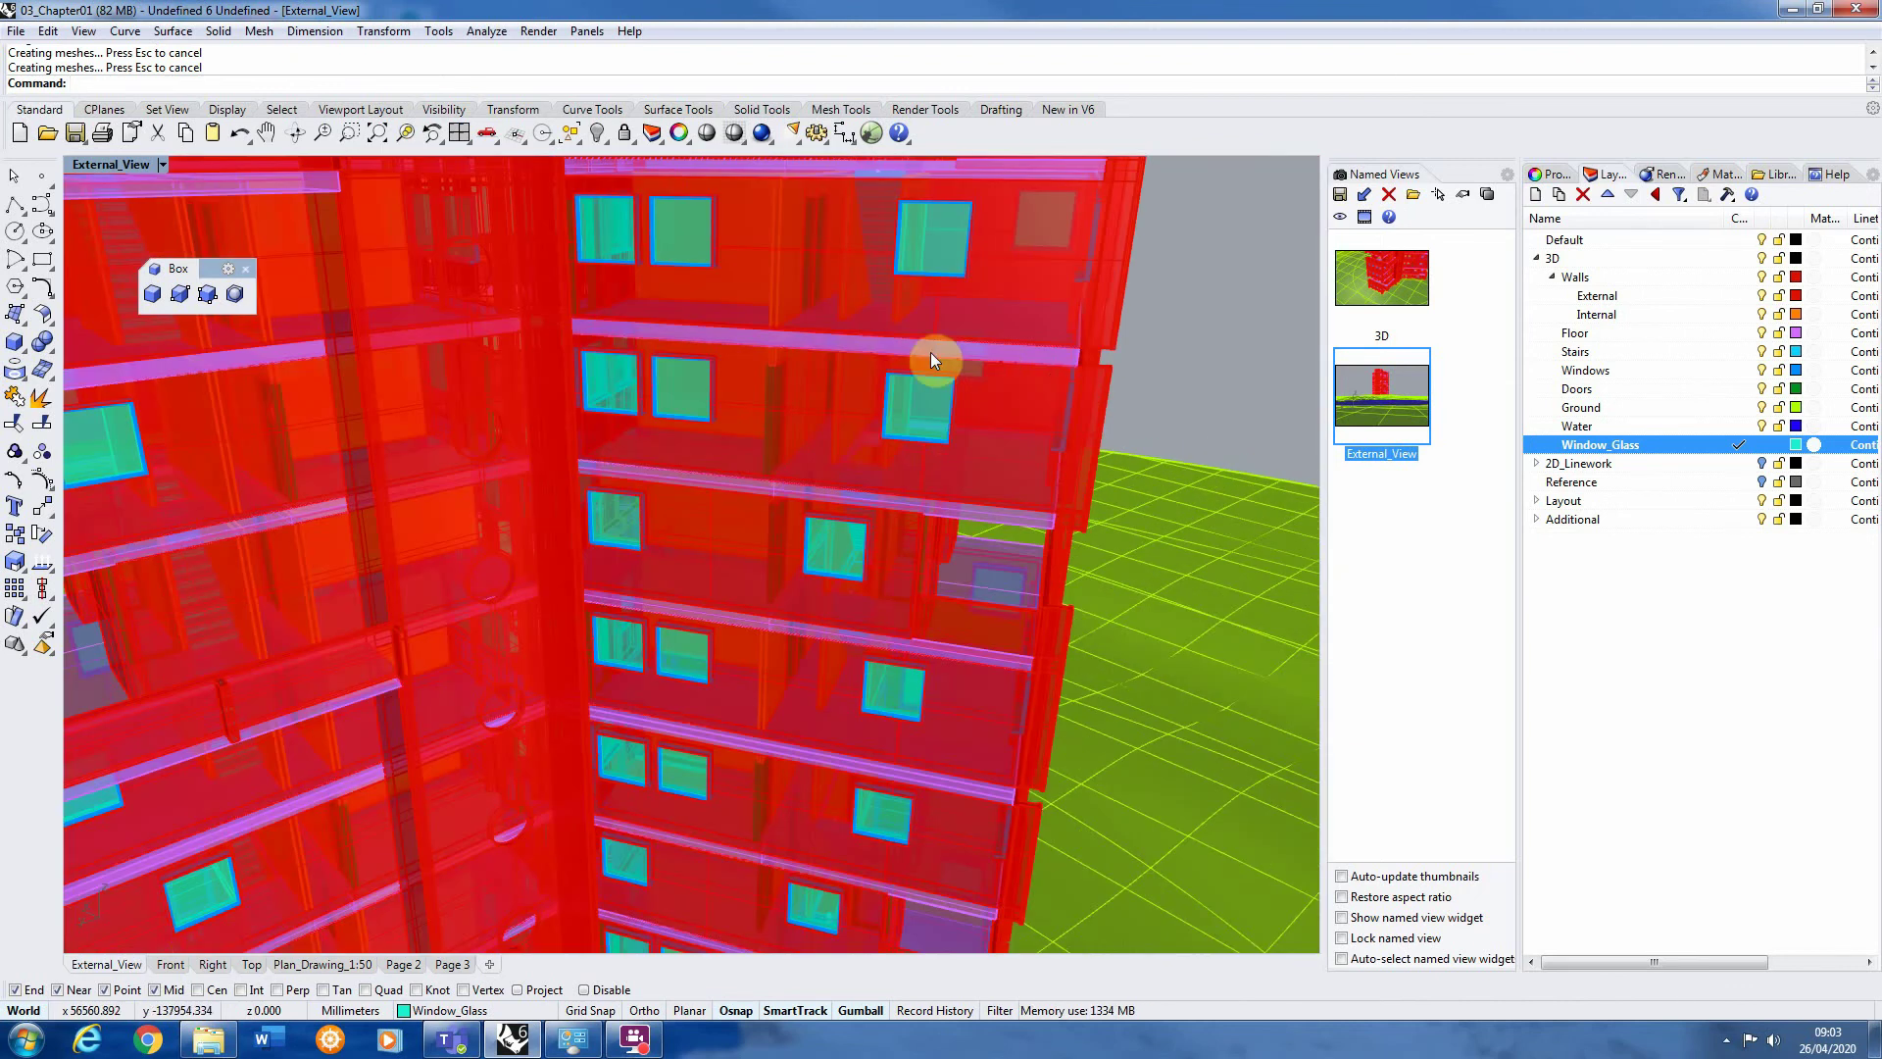
{"action": "scroll", "coordinate": [813, 455], "scroll_direction": "down", "scroll_amount": 8}
{"action": "right_click_drag", "start_coordinate": [819, 461], "coordinate": [671, 478]}
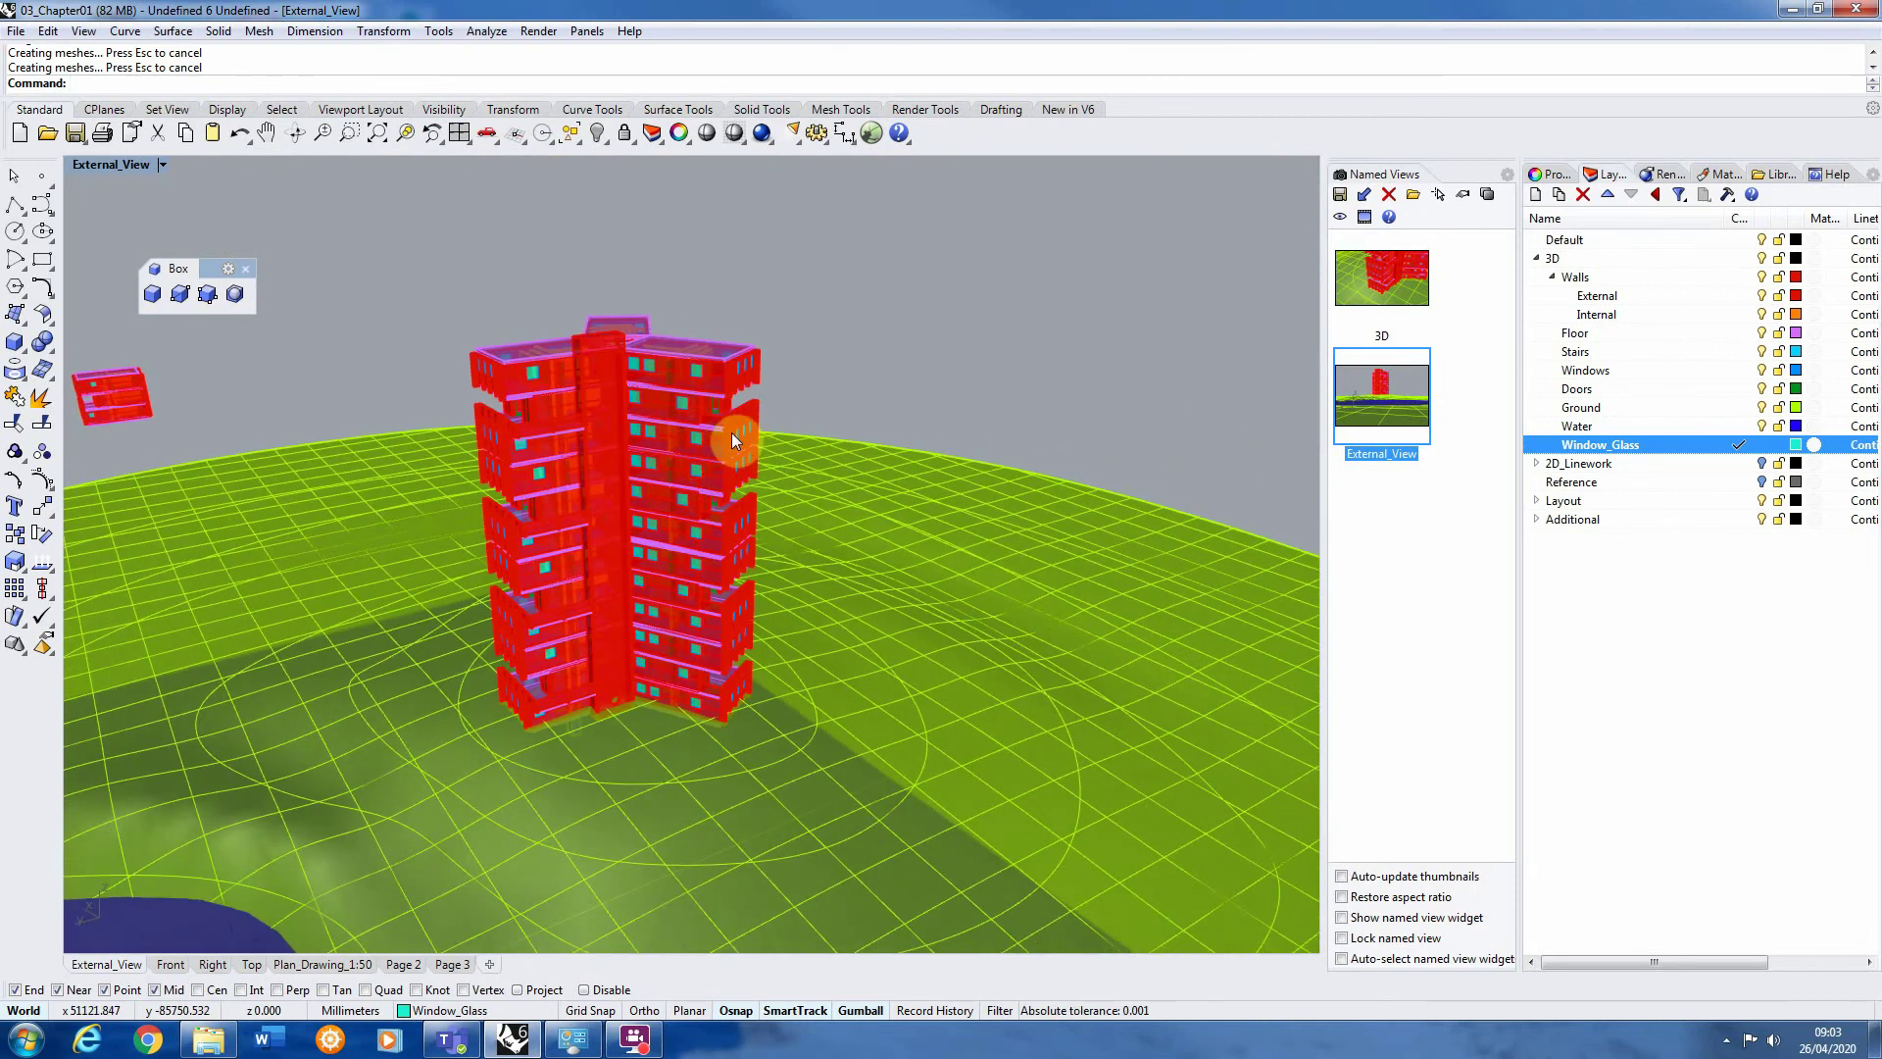
{"action": "scroll", "coordinate": [736, 439], "scroll_direction": "up", "scroll_amount": 8}
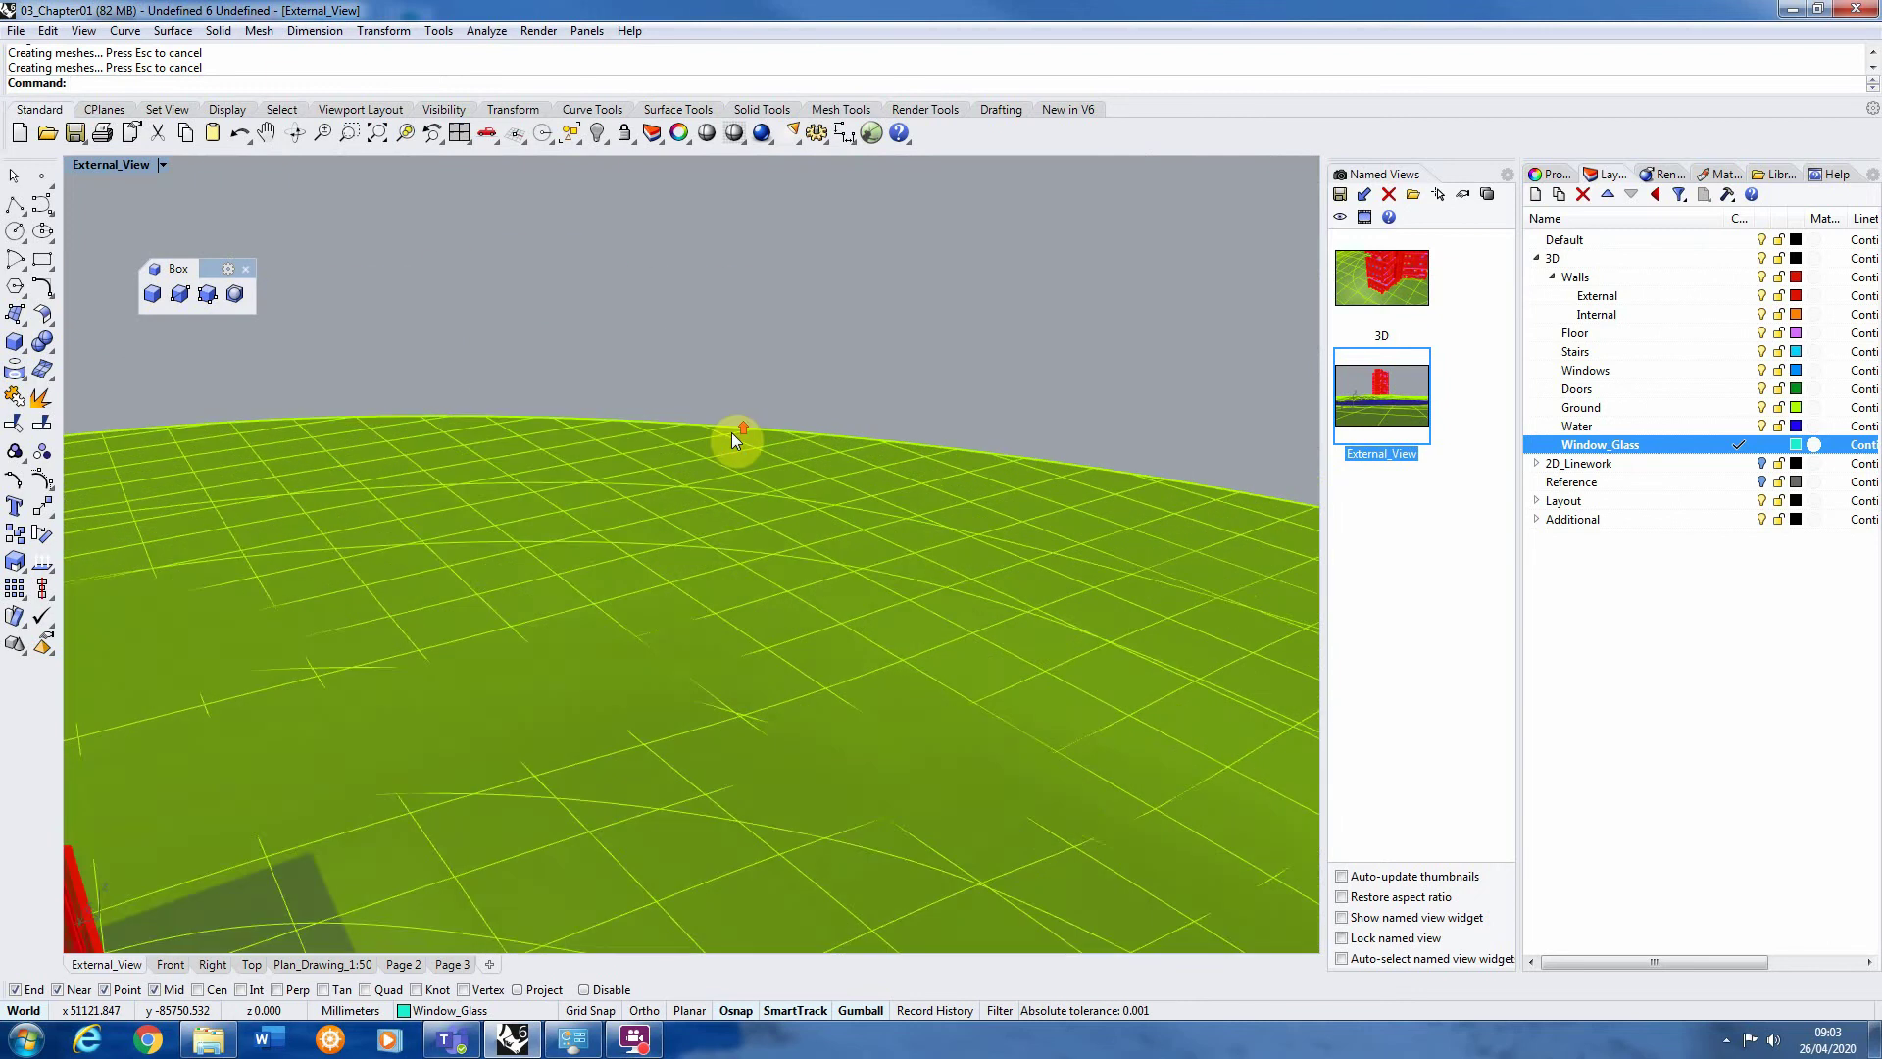
{"action": "scroll", "coordinate": [586, 446], "scroll_direction": "down", "scroll_amount": 3}
{"action": "right_click_drag", "start_coordinate": [459, 454], "coordinate": [559, 470]}
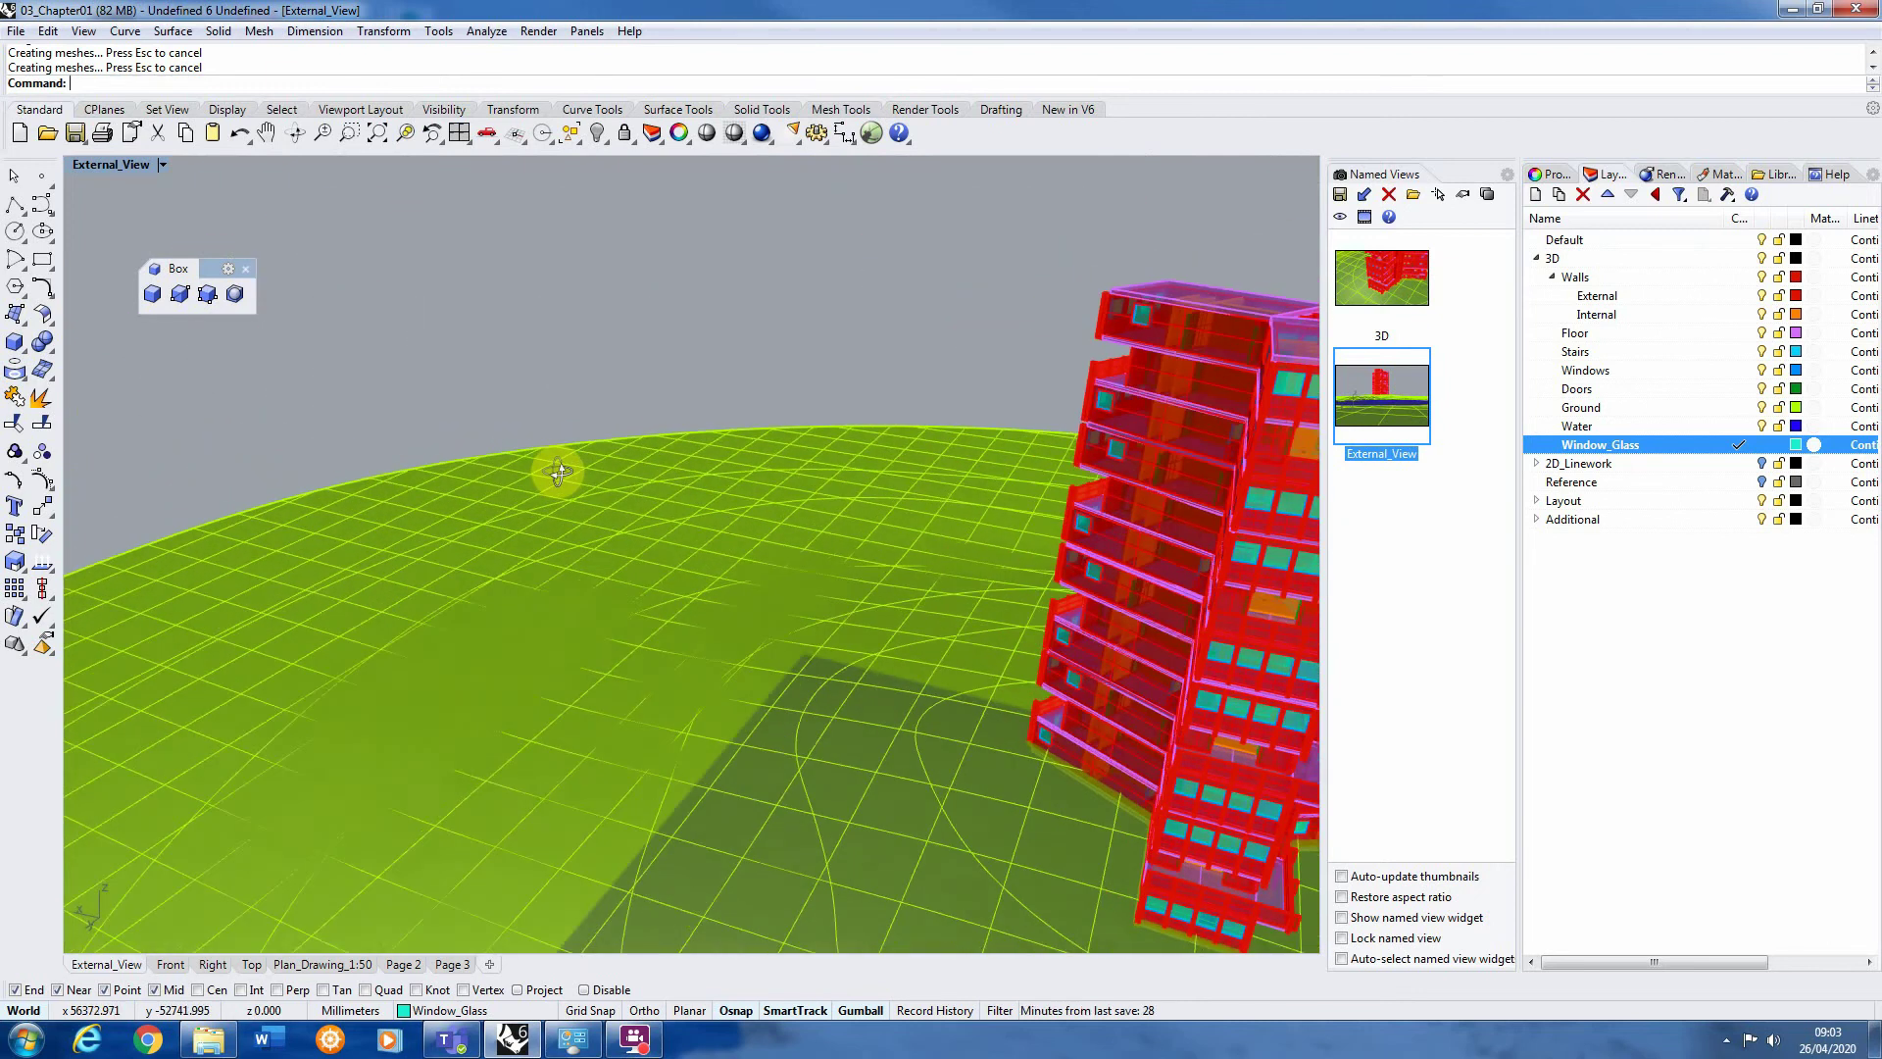
Restore the saved External_View and set its display mode to Shaded
{"action": "scroll", "coordinate": [310, 423], "scroll_direction": "down", "scroll_amount": 3}
{"action": "scroll", "coordinate": [926, 492], "scroll_direction": "up", "scroll_amount": 4}
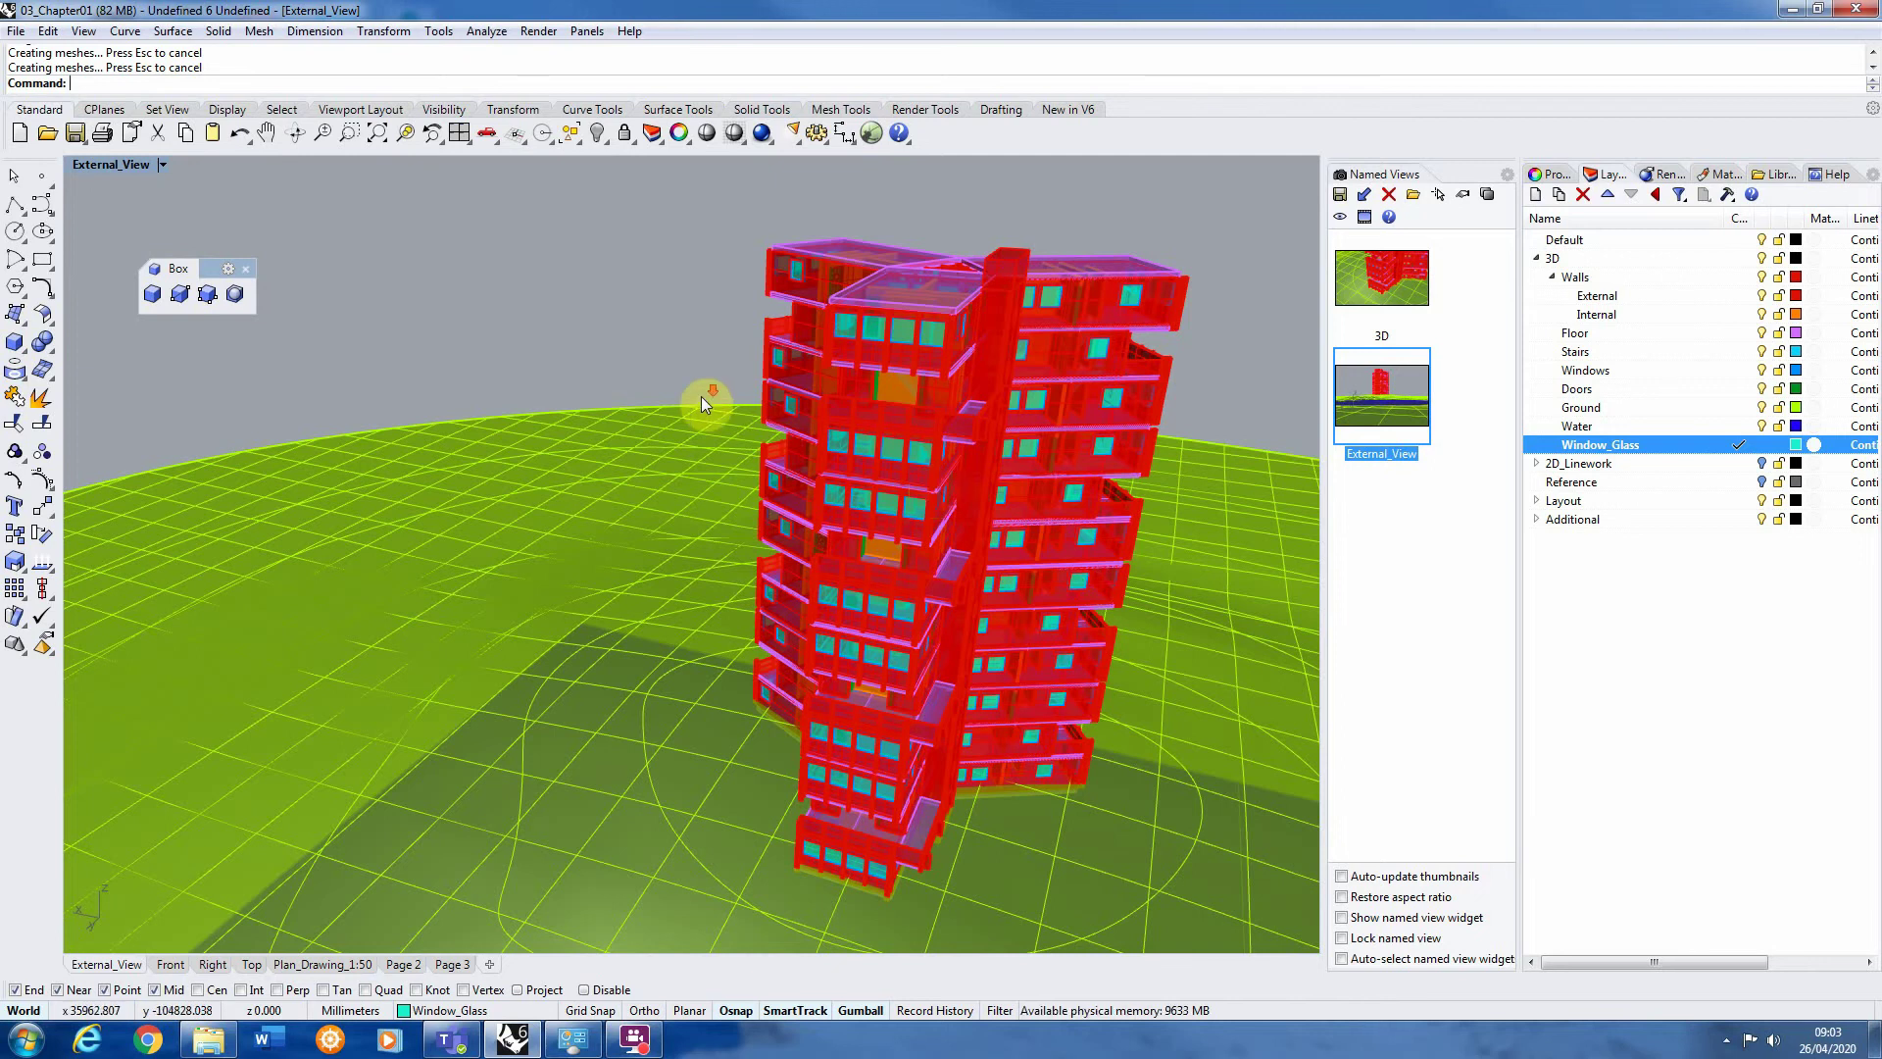
{"action": "scroll", "coordinate": [702, 396], "scroll_direction": "down", "scroll_amount": 2}
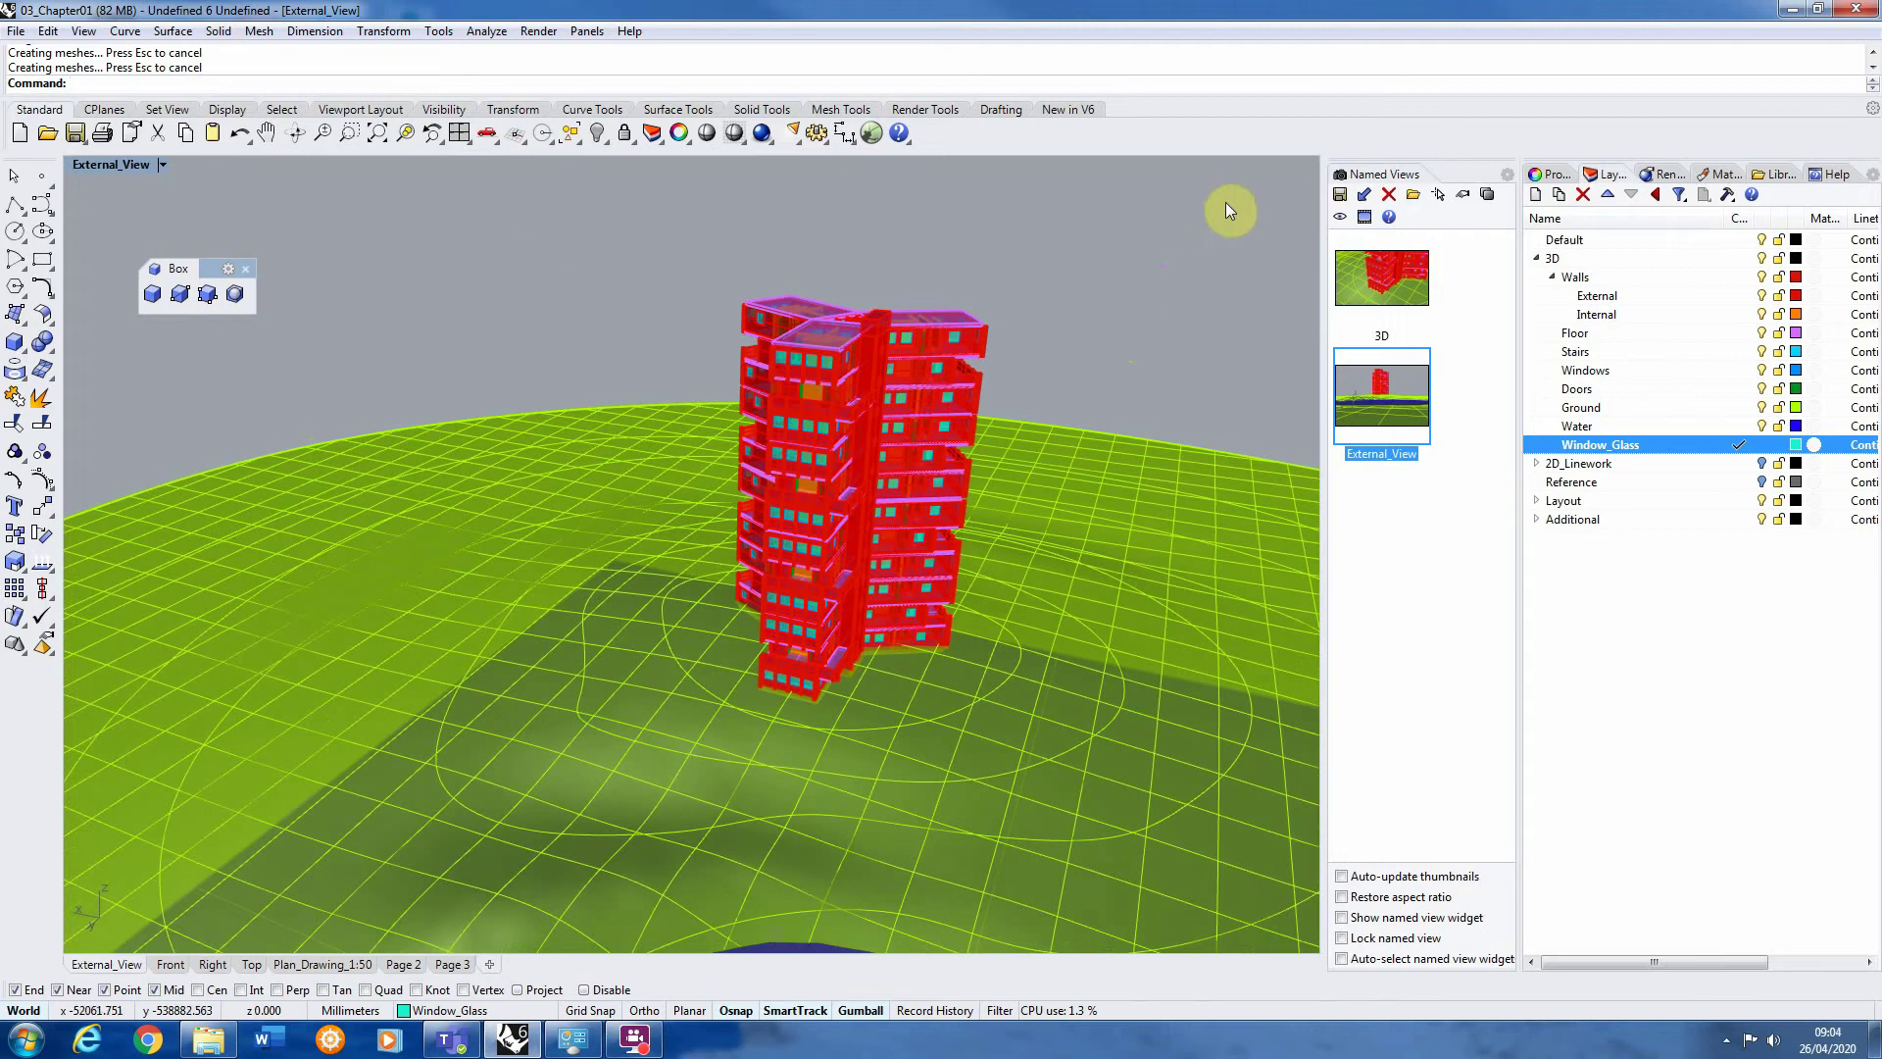
{"action": "double_click", "coordinate": [1385, 406]}
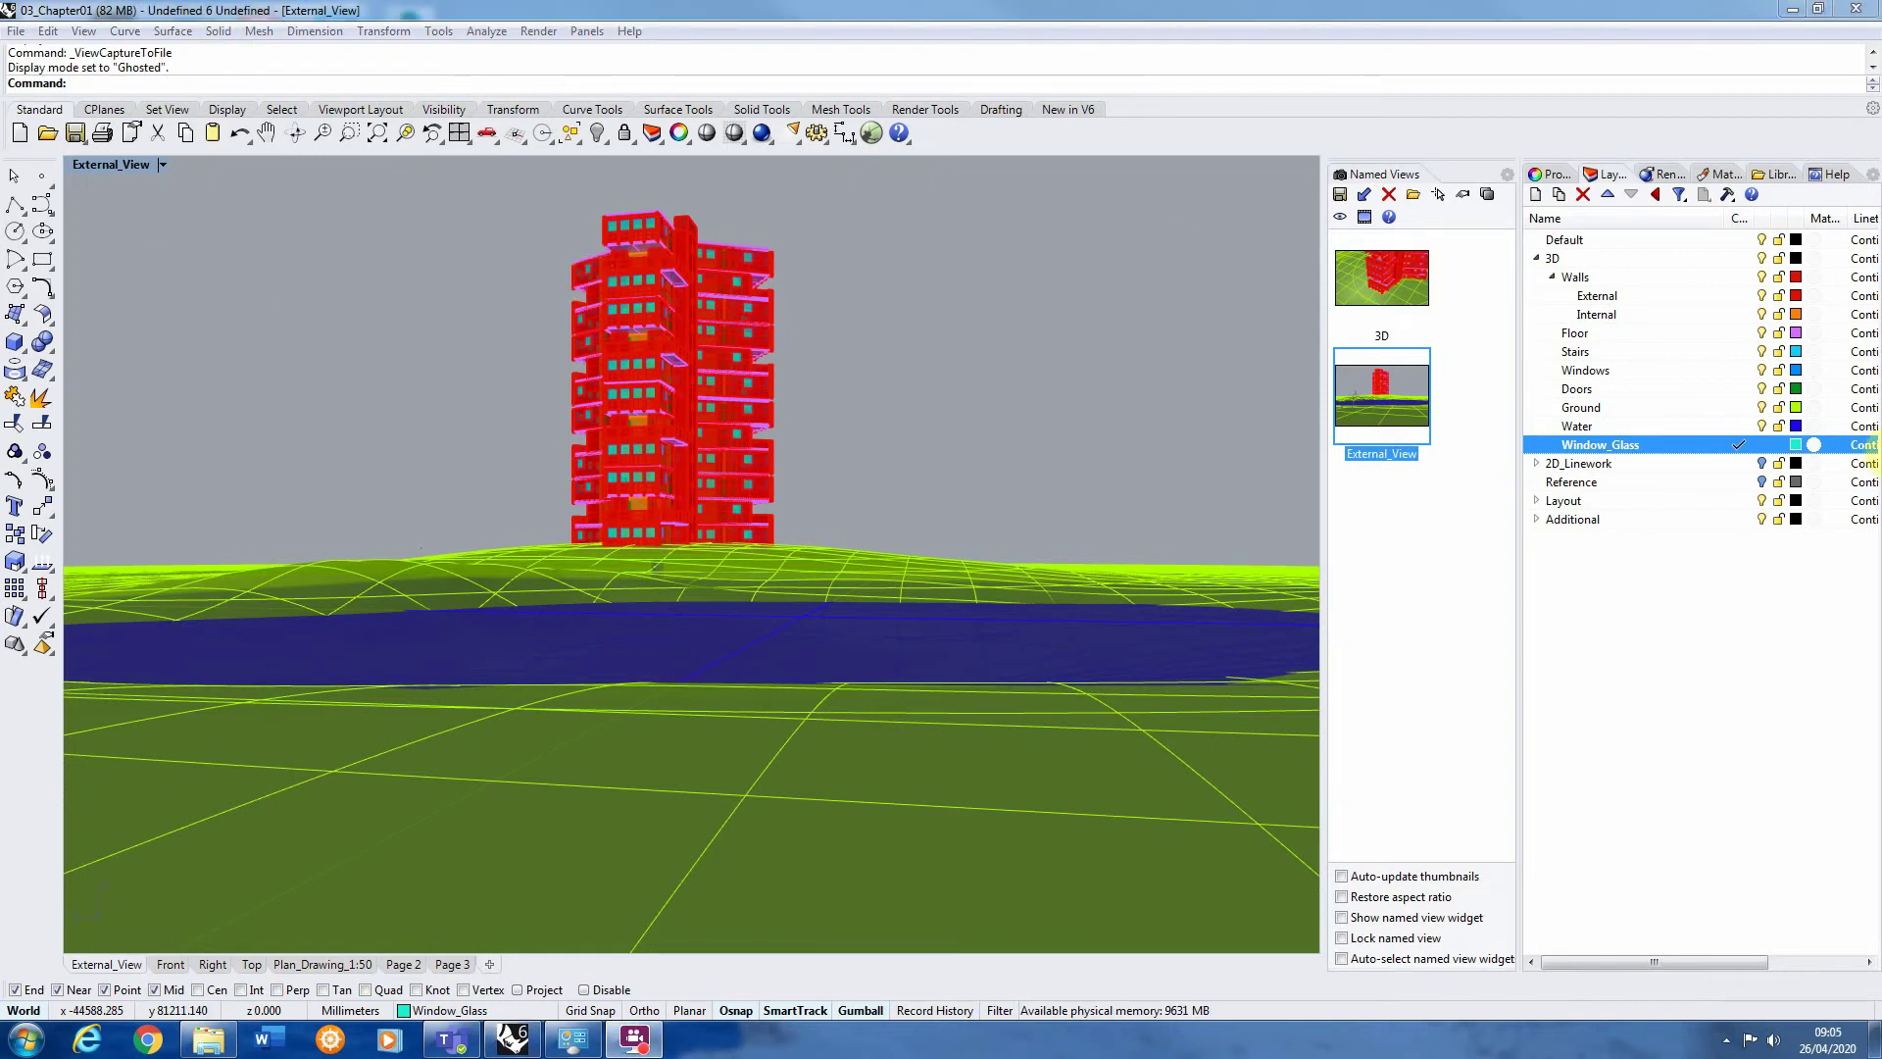
{"action": "left_click", "coordinate": [380, 349]}
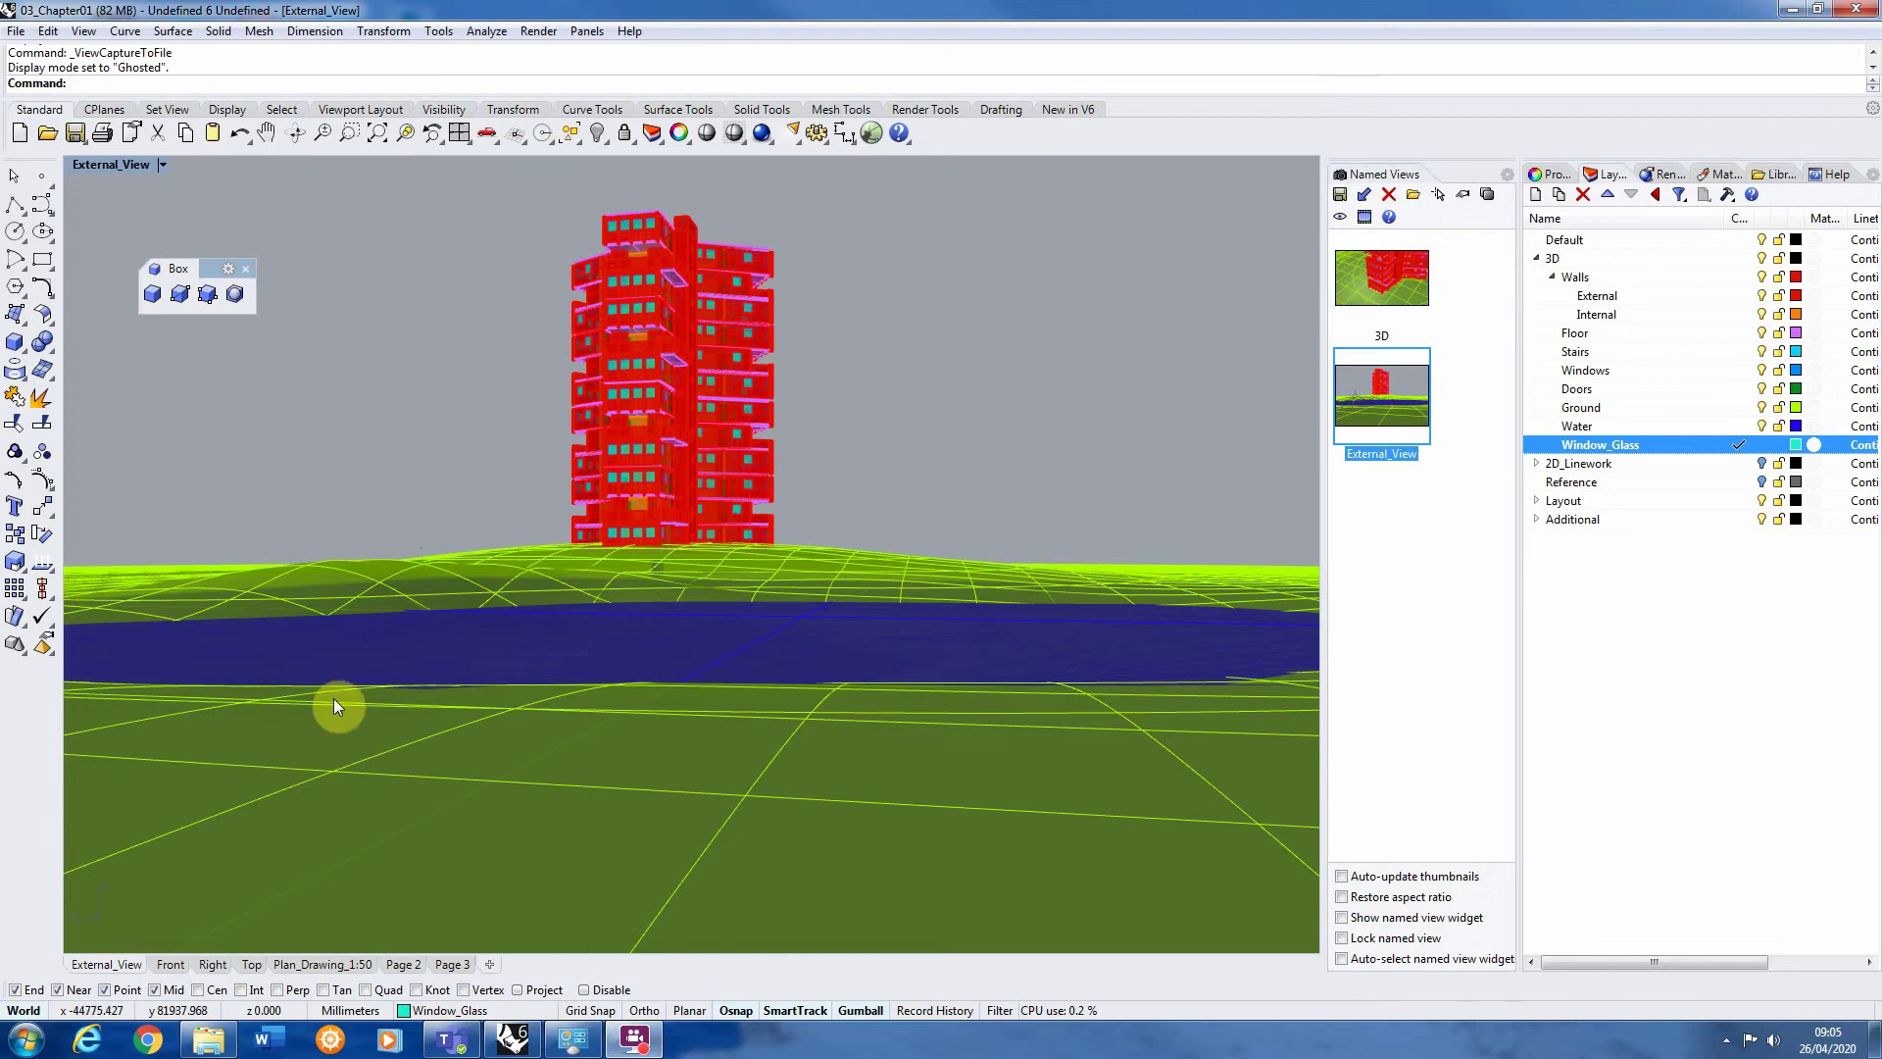
{"action": "left_click", "coordinate": [162, 165]}
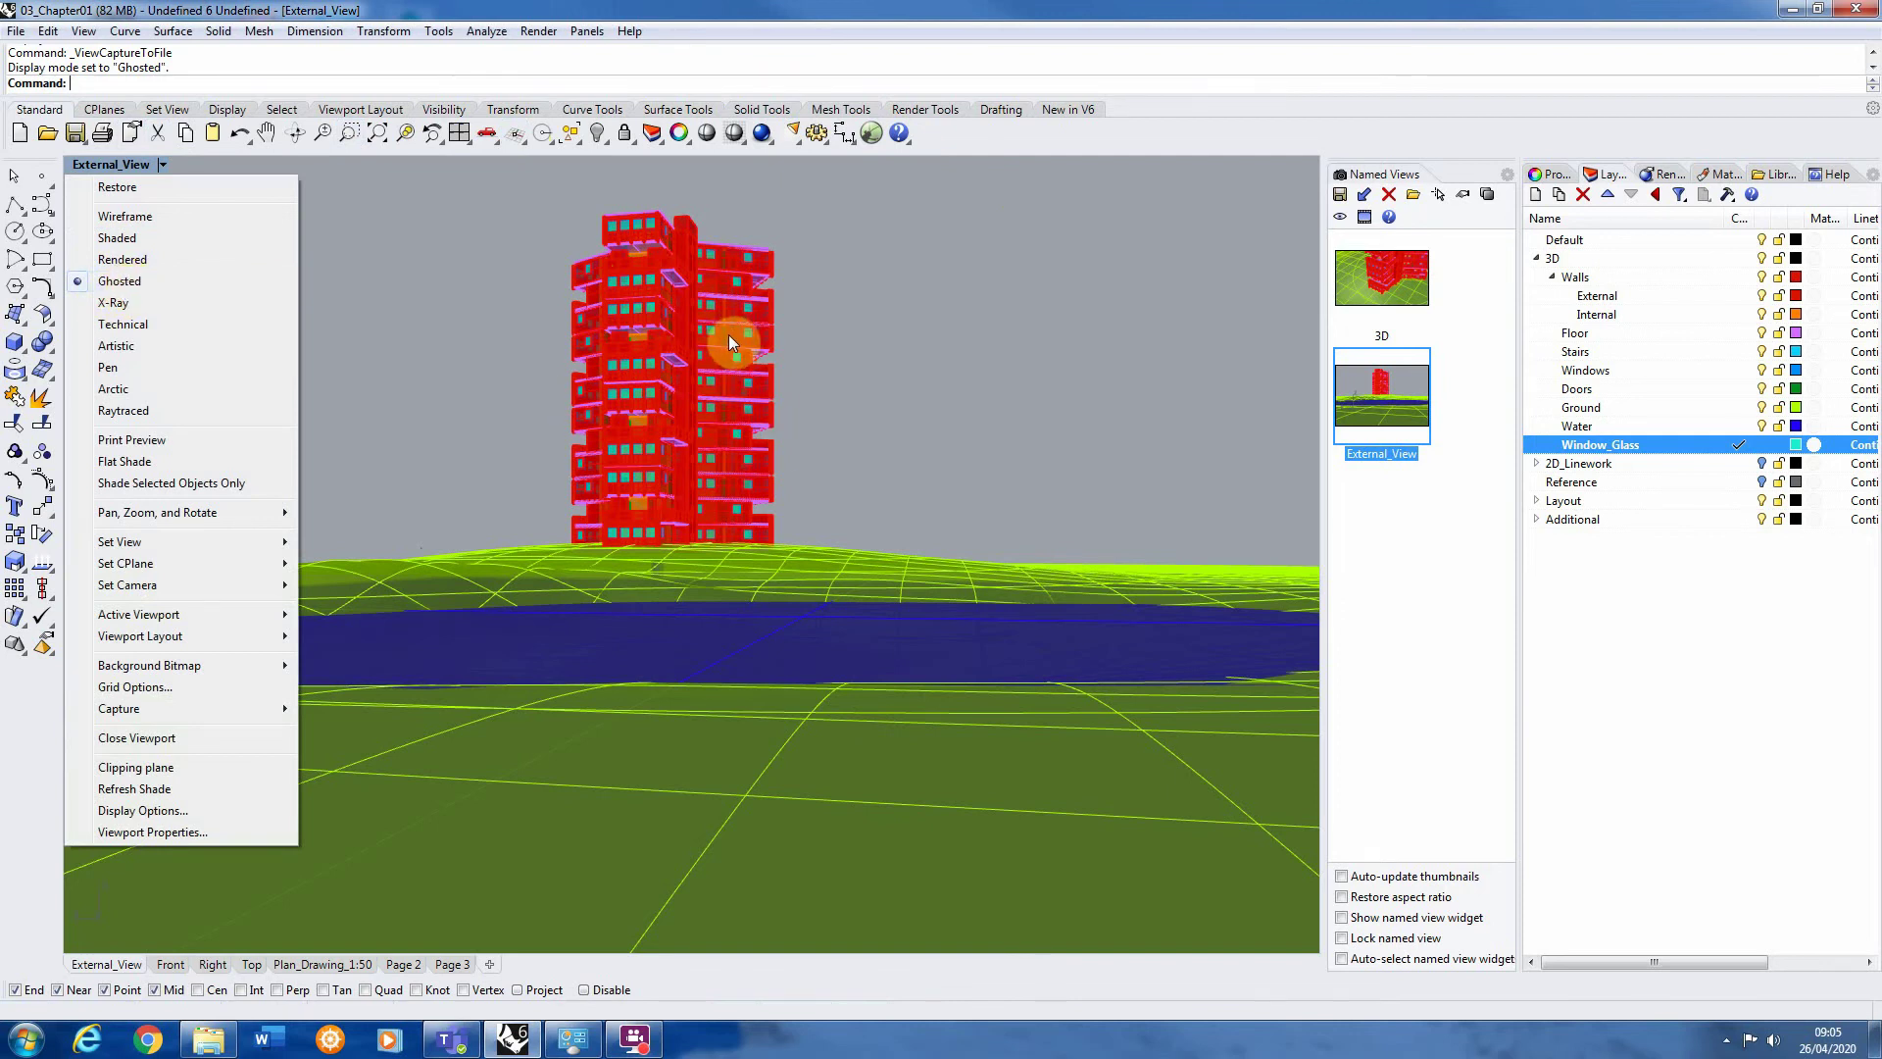
{"action": "left_click", "coordinate": [132, 240]}
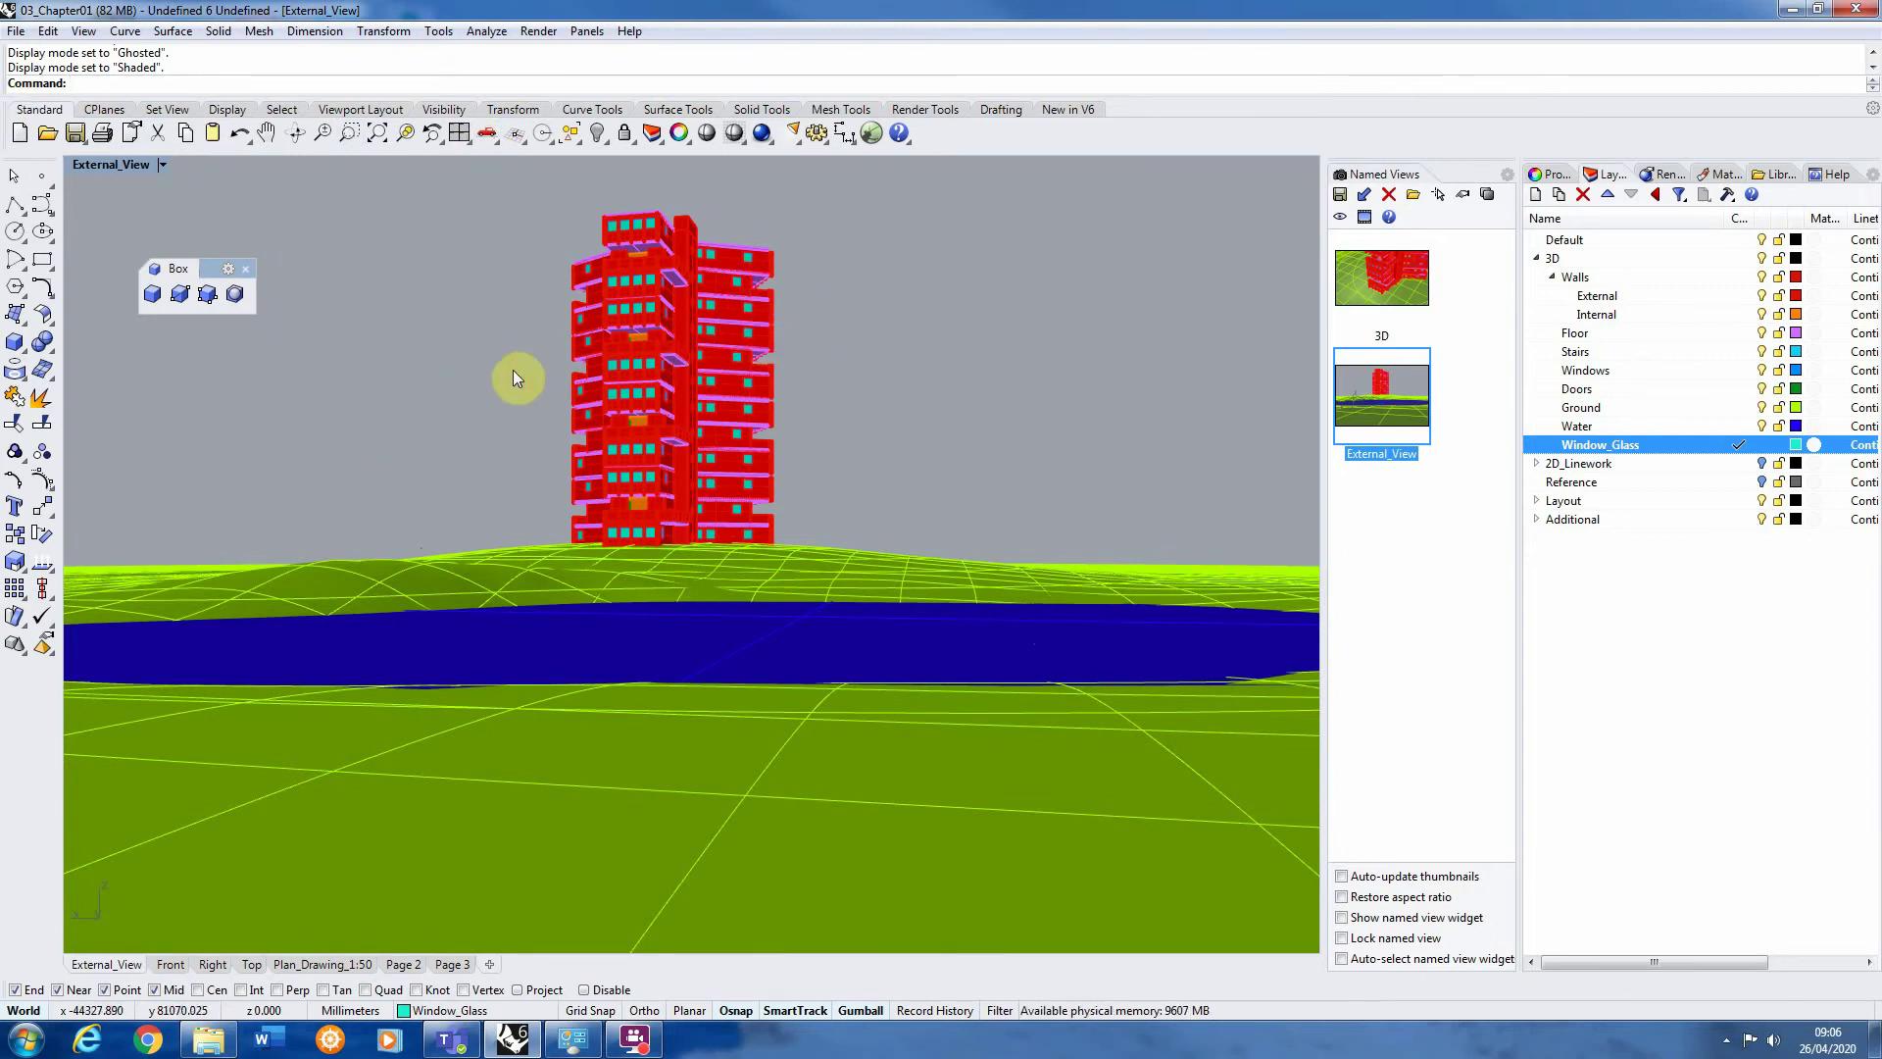
Set up a capture to file of External_View at a custom resolution, with locked viewport aspect ratio and a width of 4000 pixels
{"action": "left_click", "coordinate": [163, 165]}
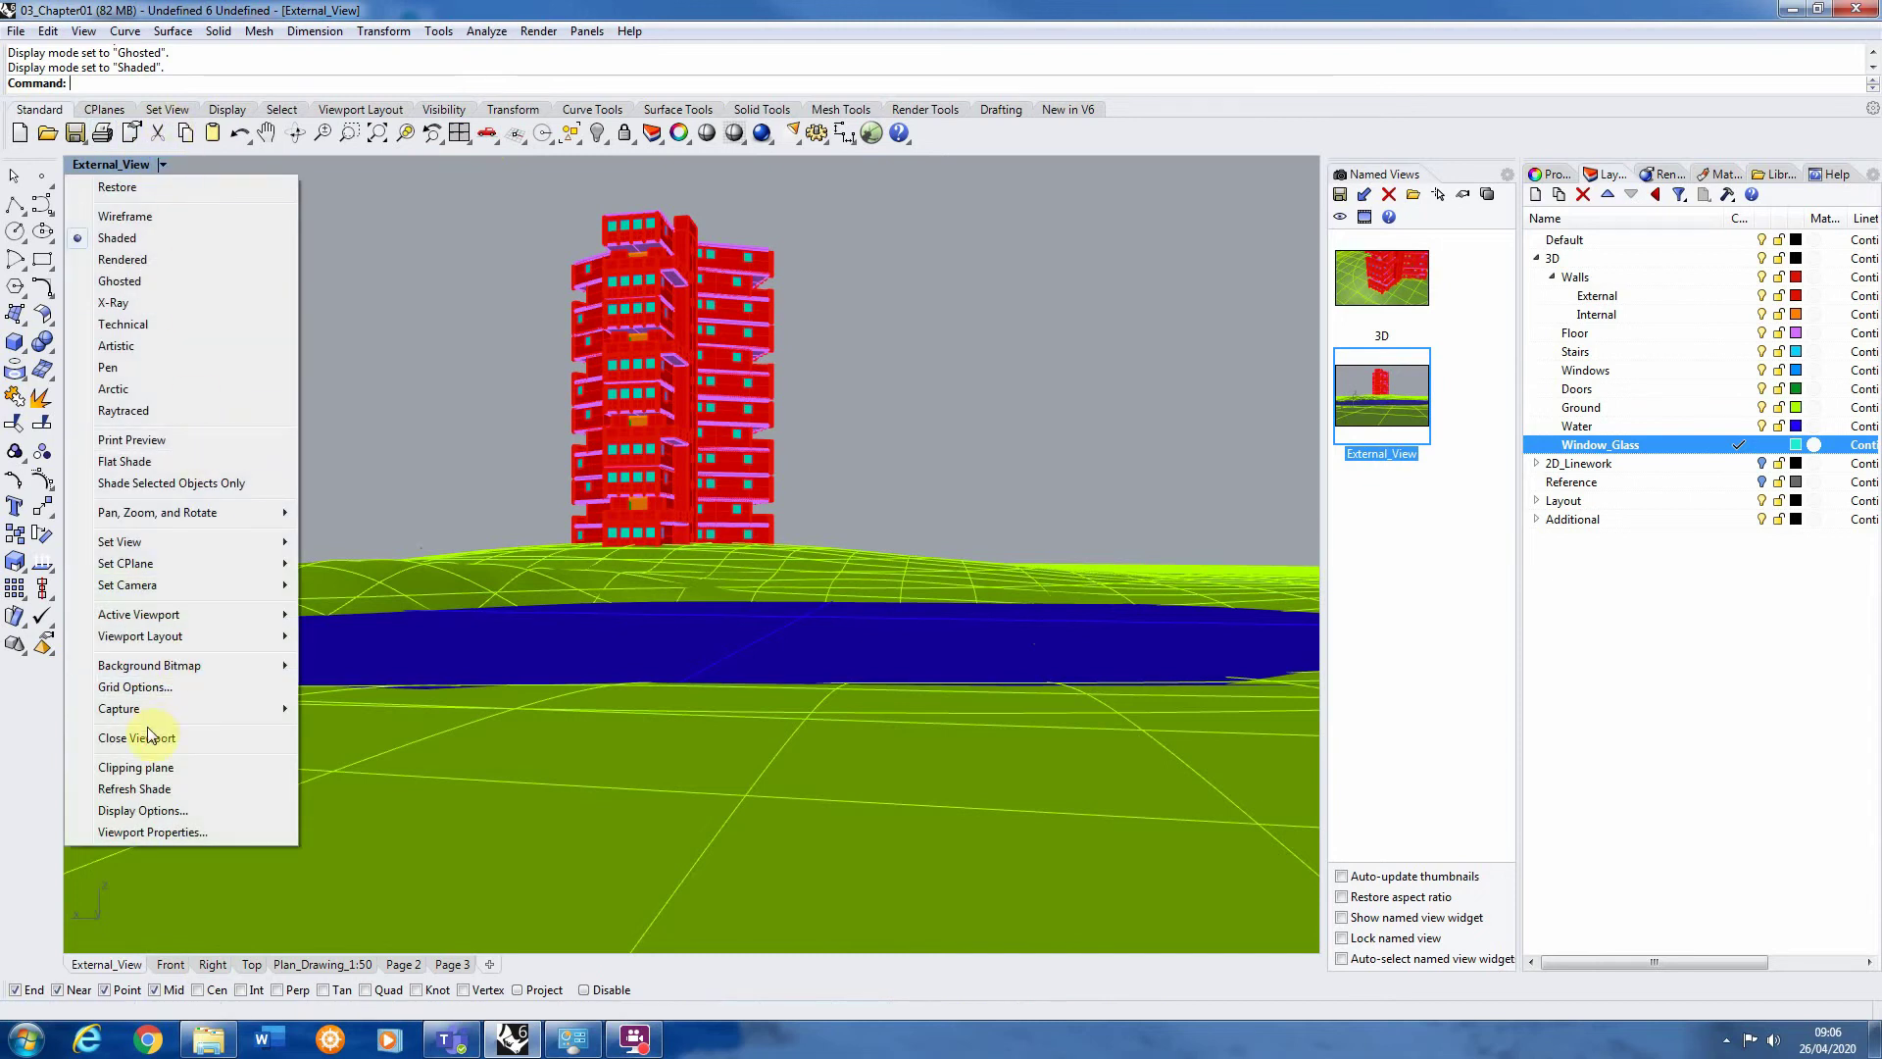
{"action": "mouse_move", "coordinate": [157, 708]}
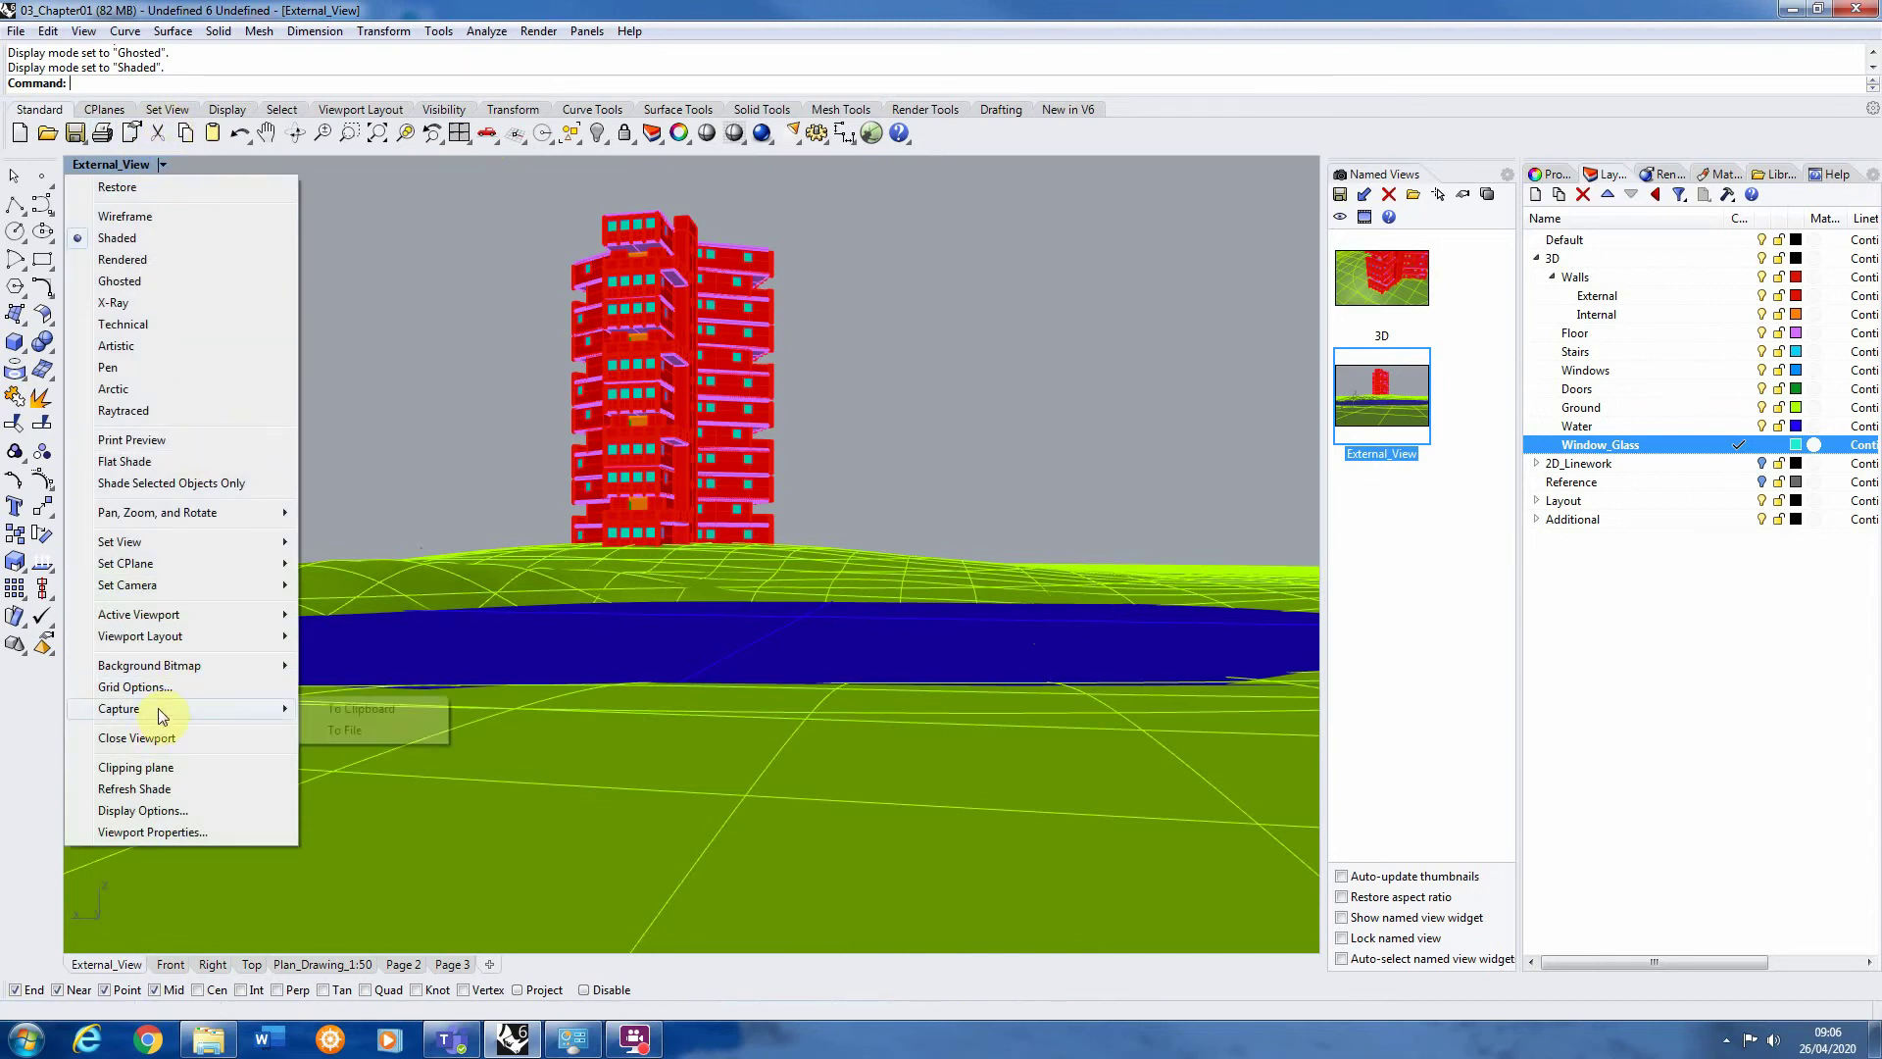
{"action": "left_click", "coordinate": [353, 733]}
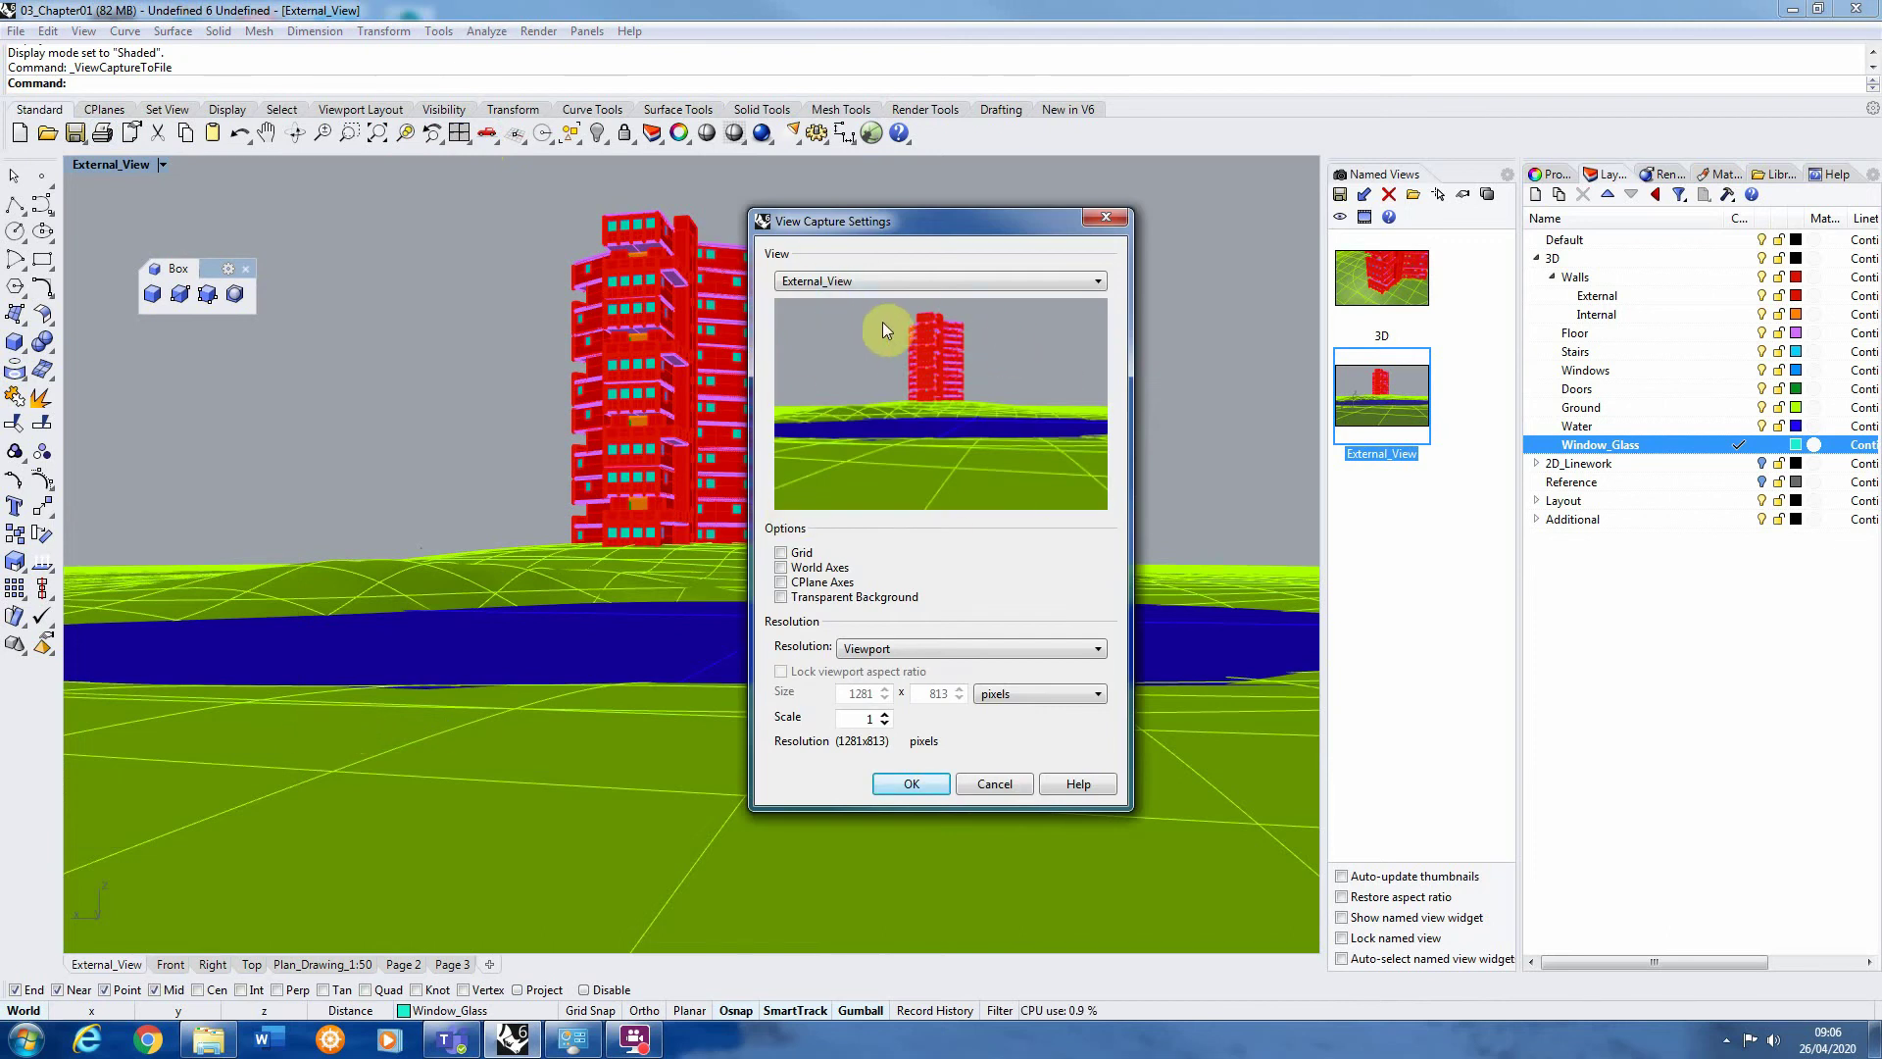
{"action": "left_click", "coordinate": [913, 650]}
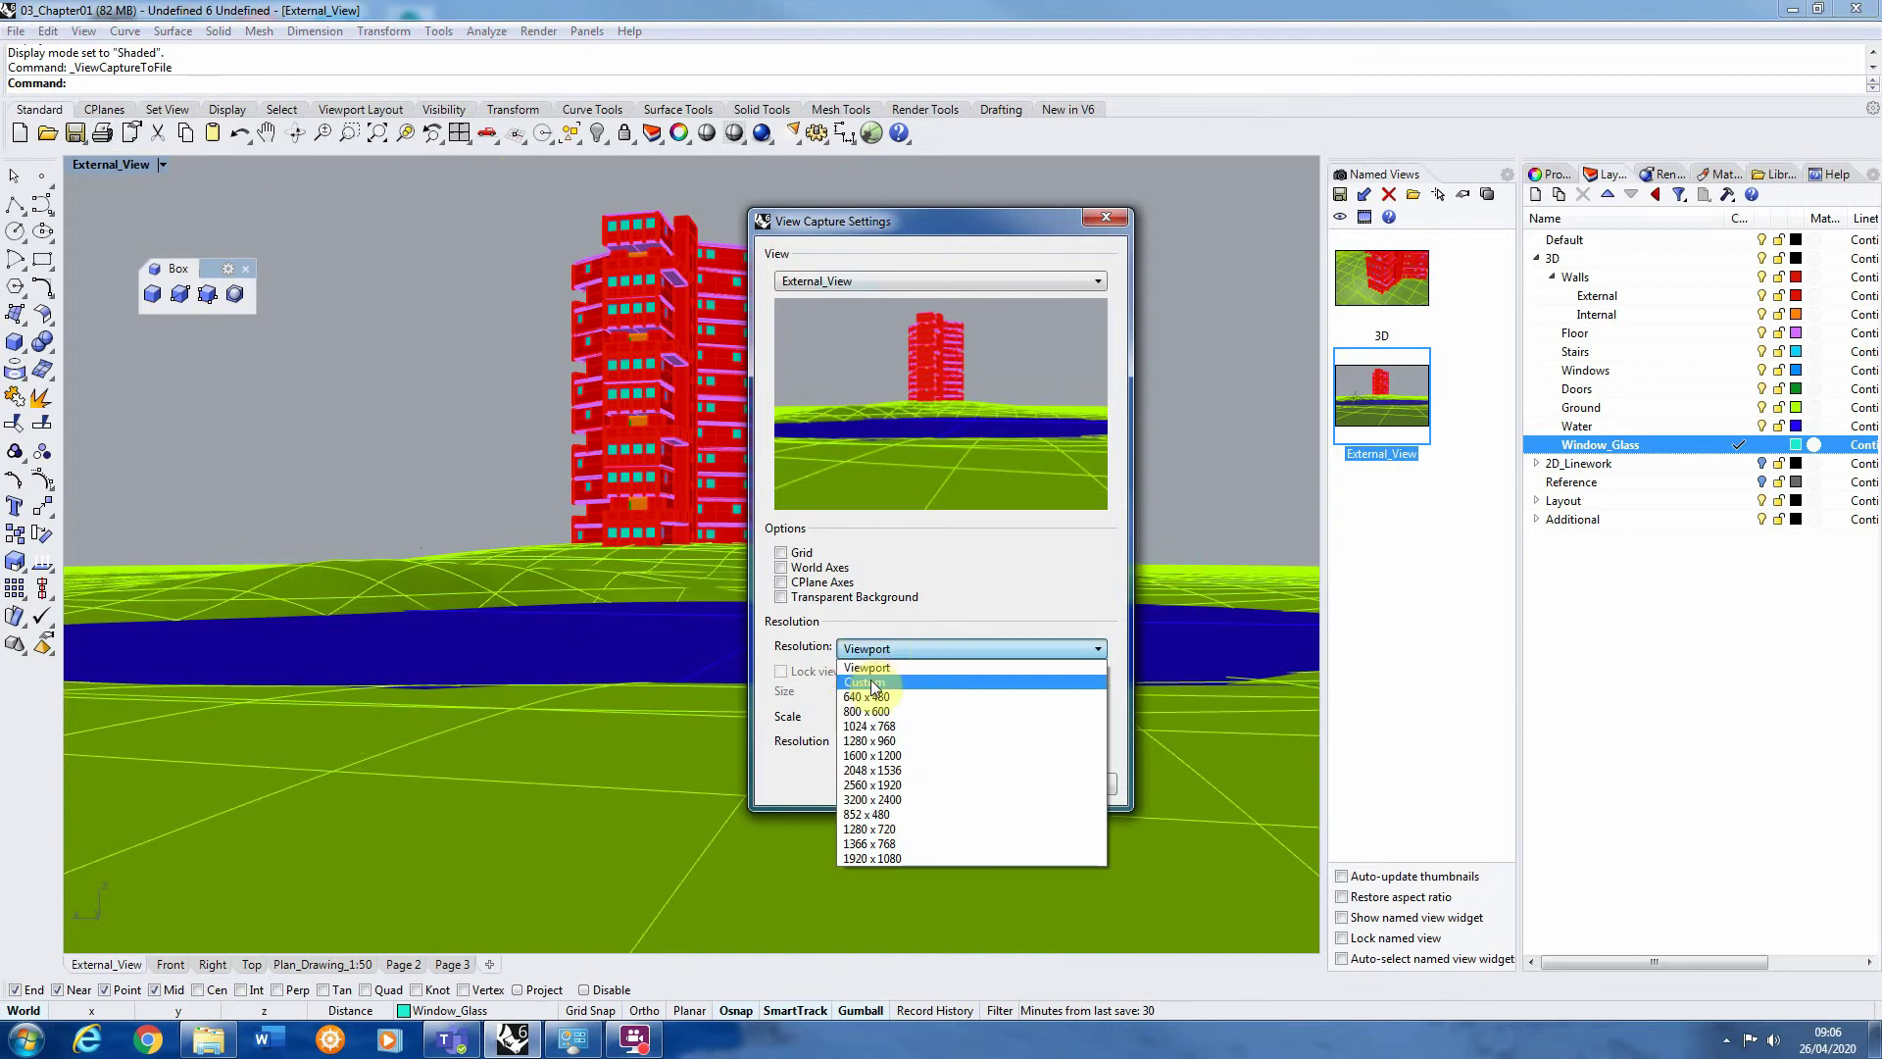
{"action": "left_click", "coordinate": [893, 680]}
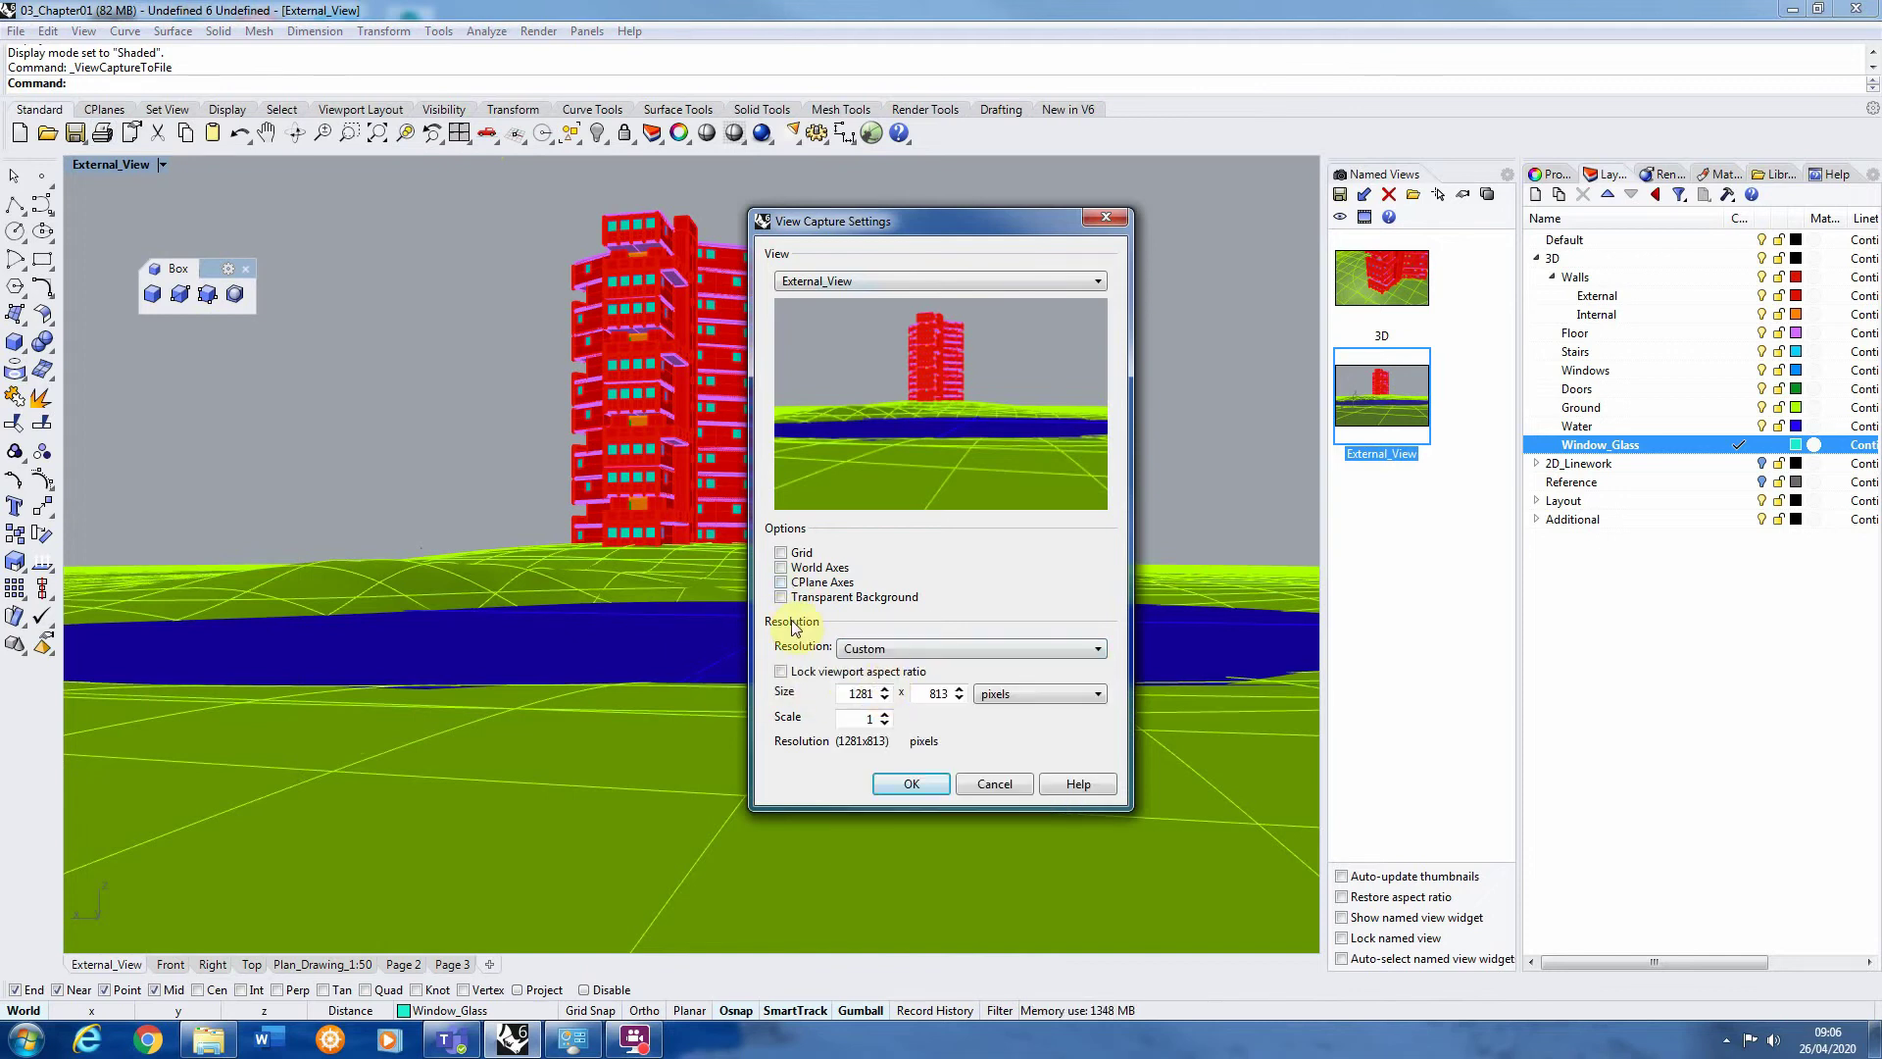
{"action": "left_click", "coordinate": [781, 673]}
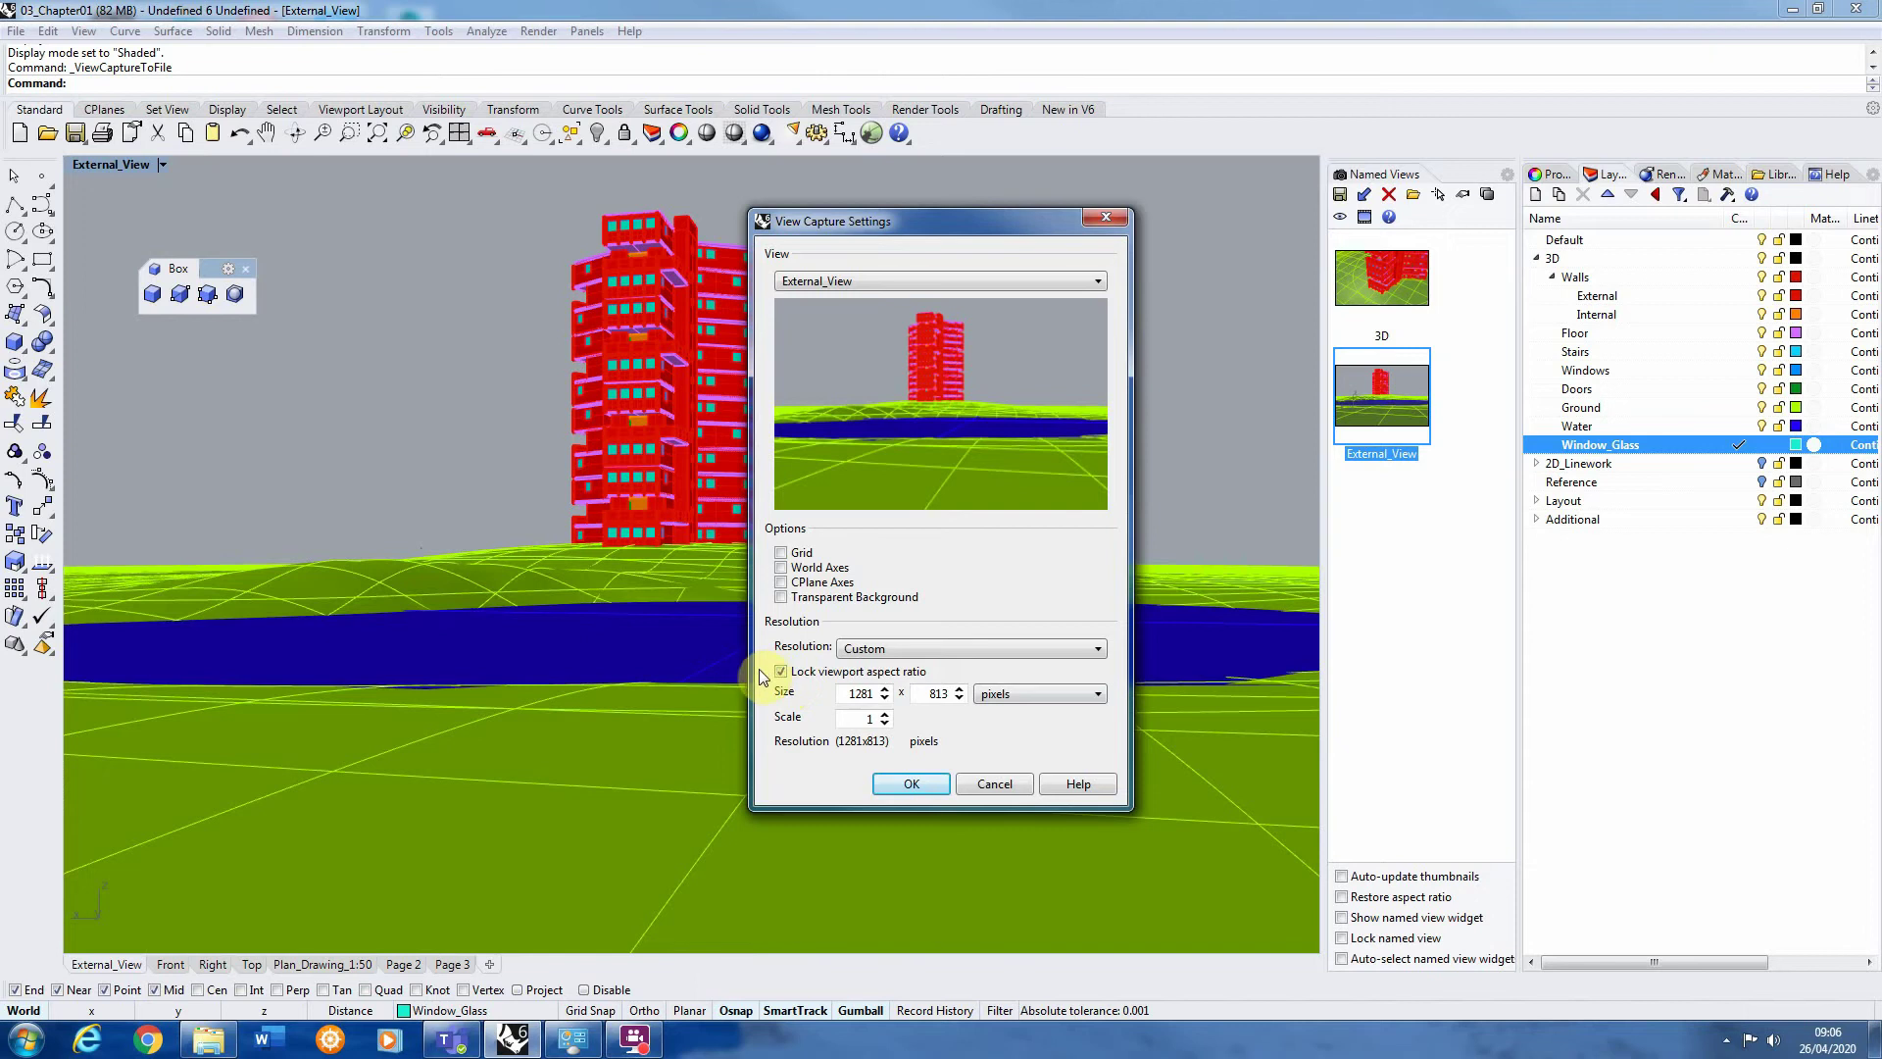
{"action": "left_click", "coordinate": [871, 695]}
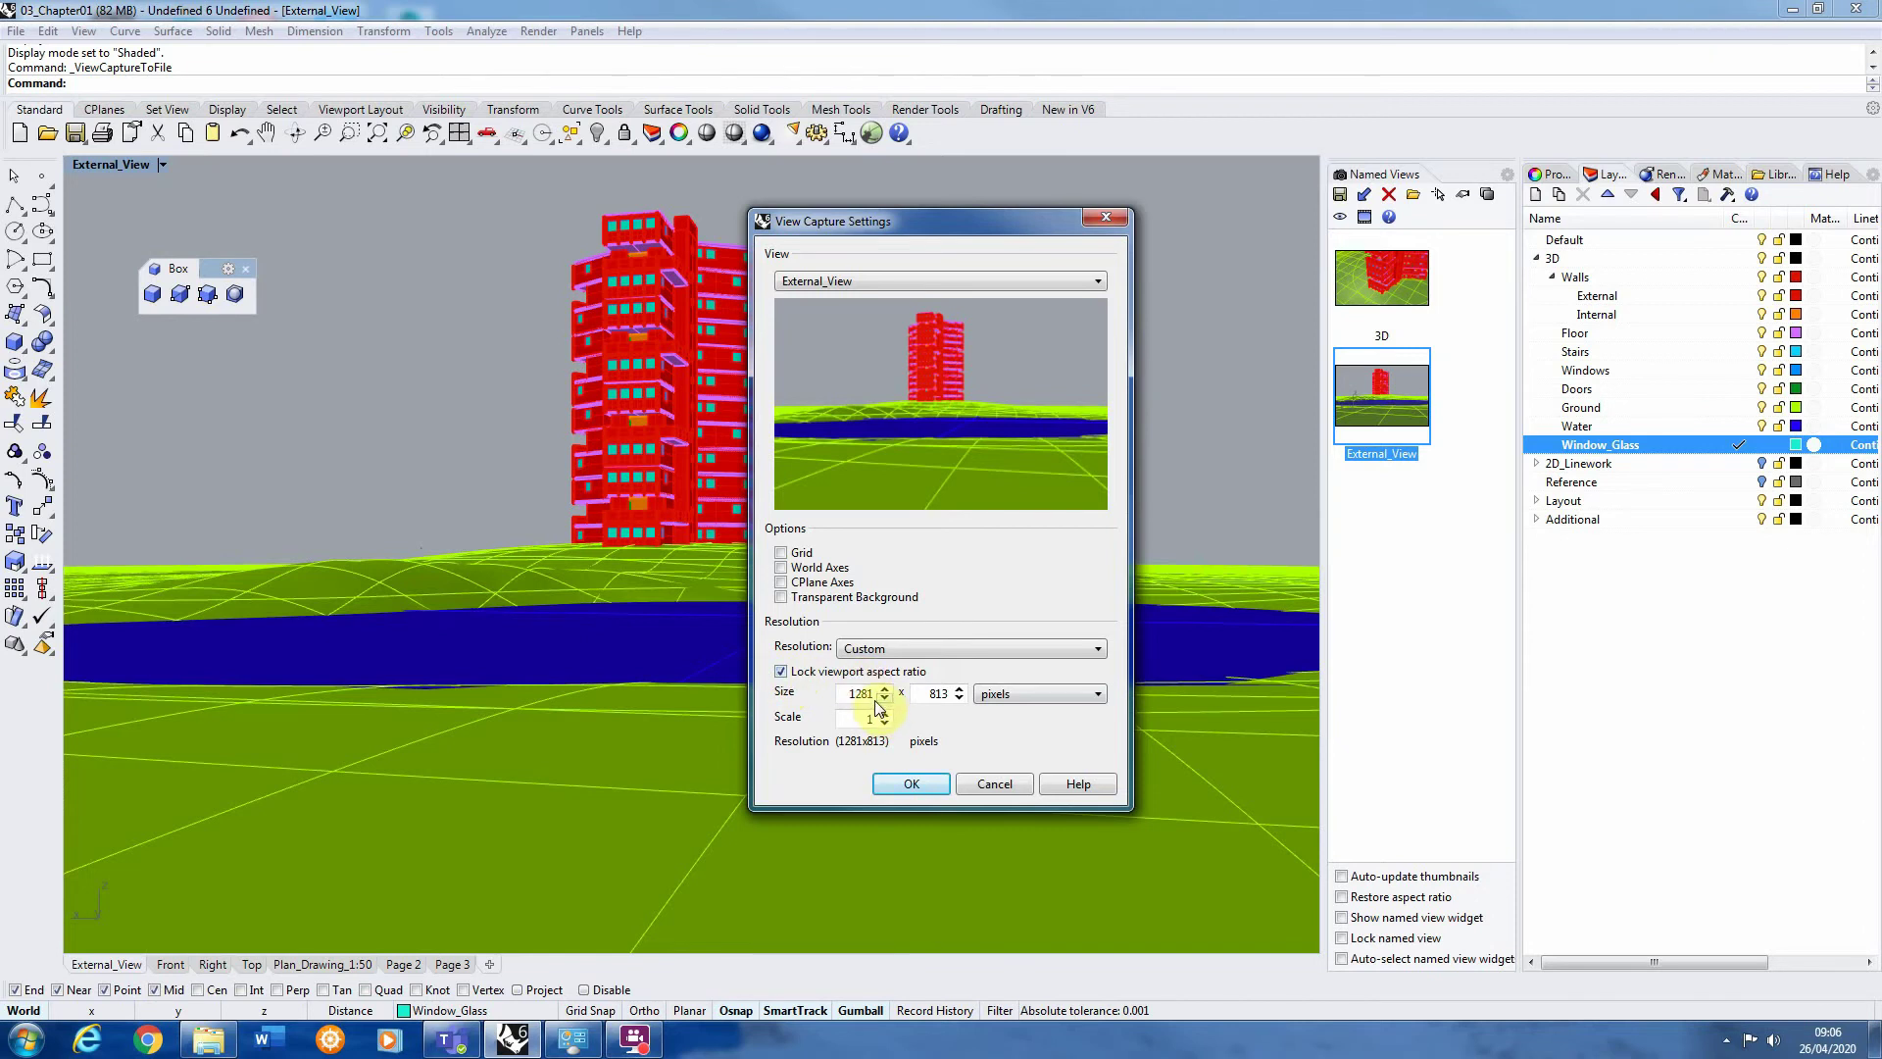
{"action": "left_click_drag", "start_coordinate": [874, 696], "coordinate": [845, 697]}
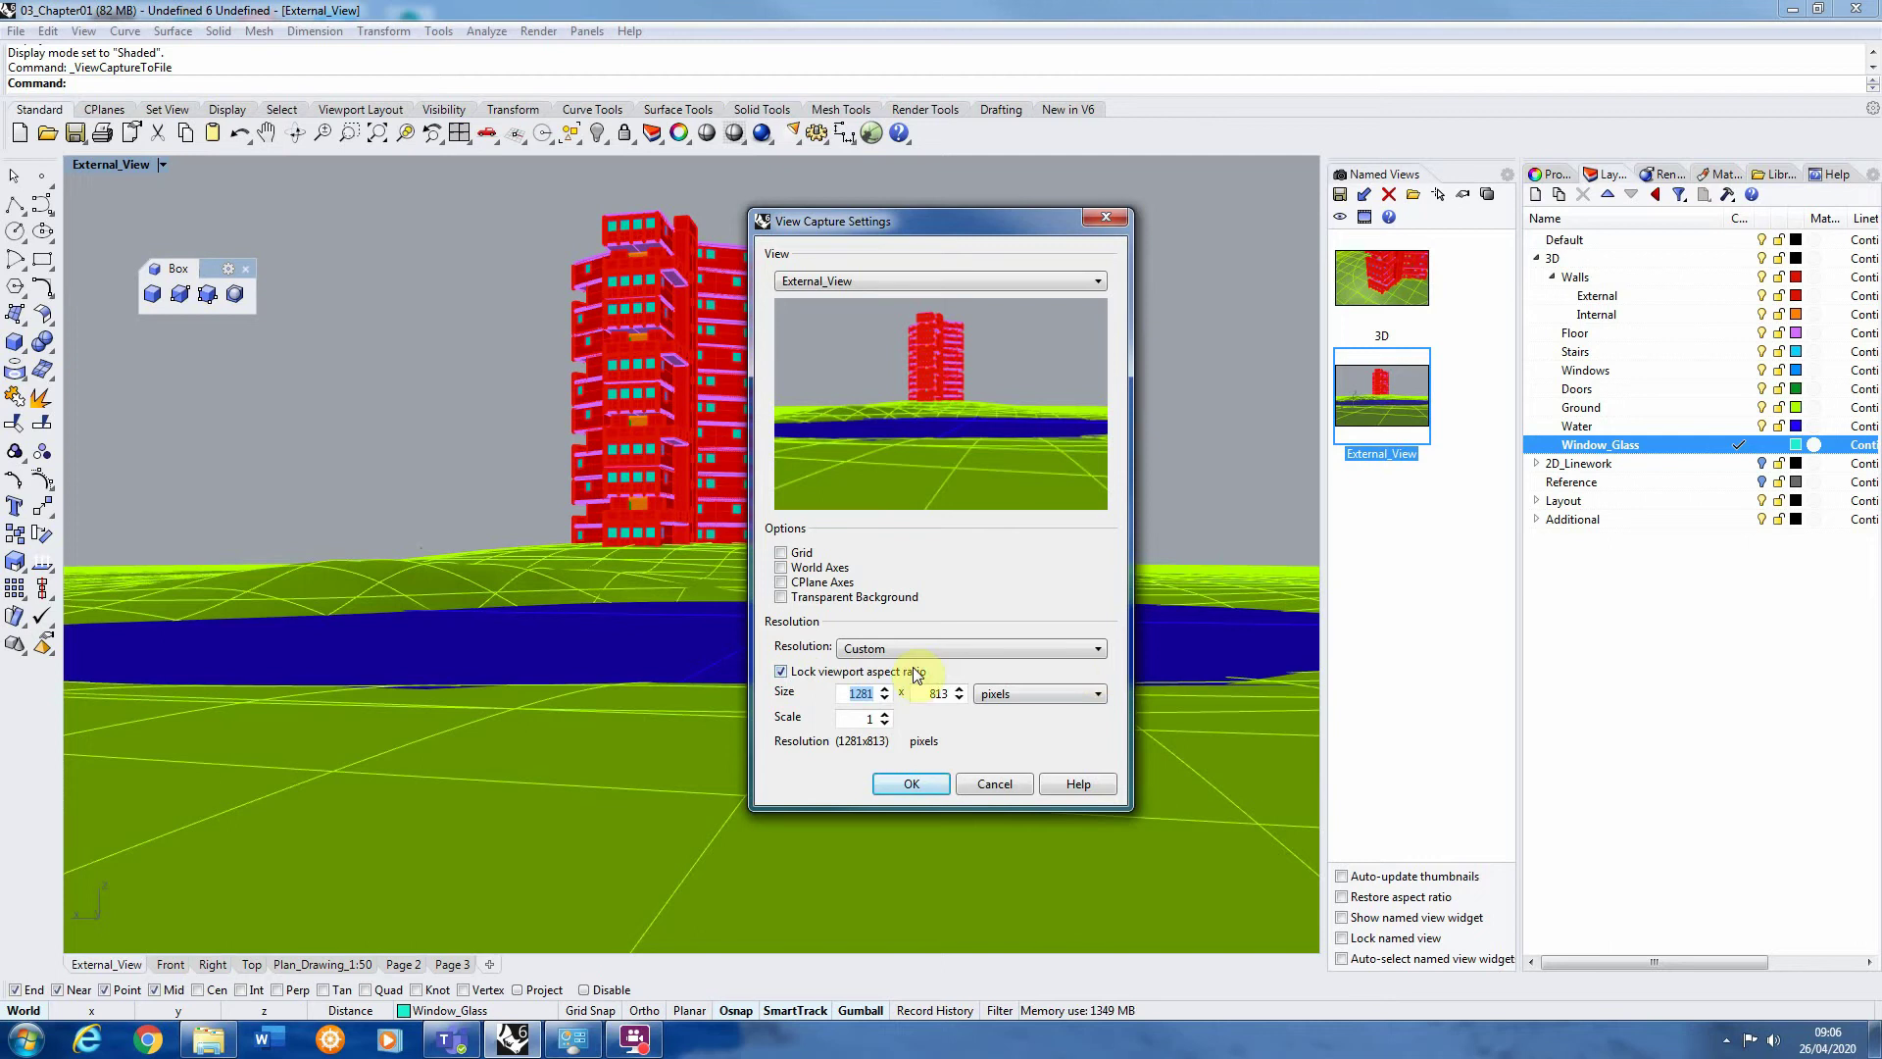
{"action": "type", "text": "4000"}
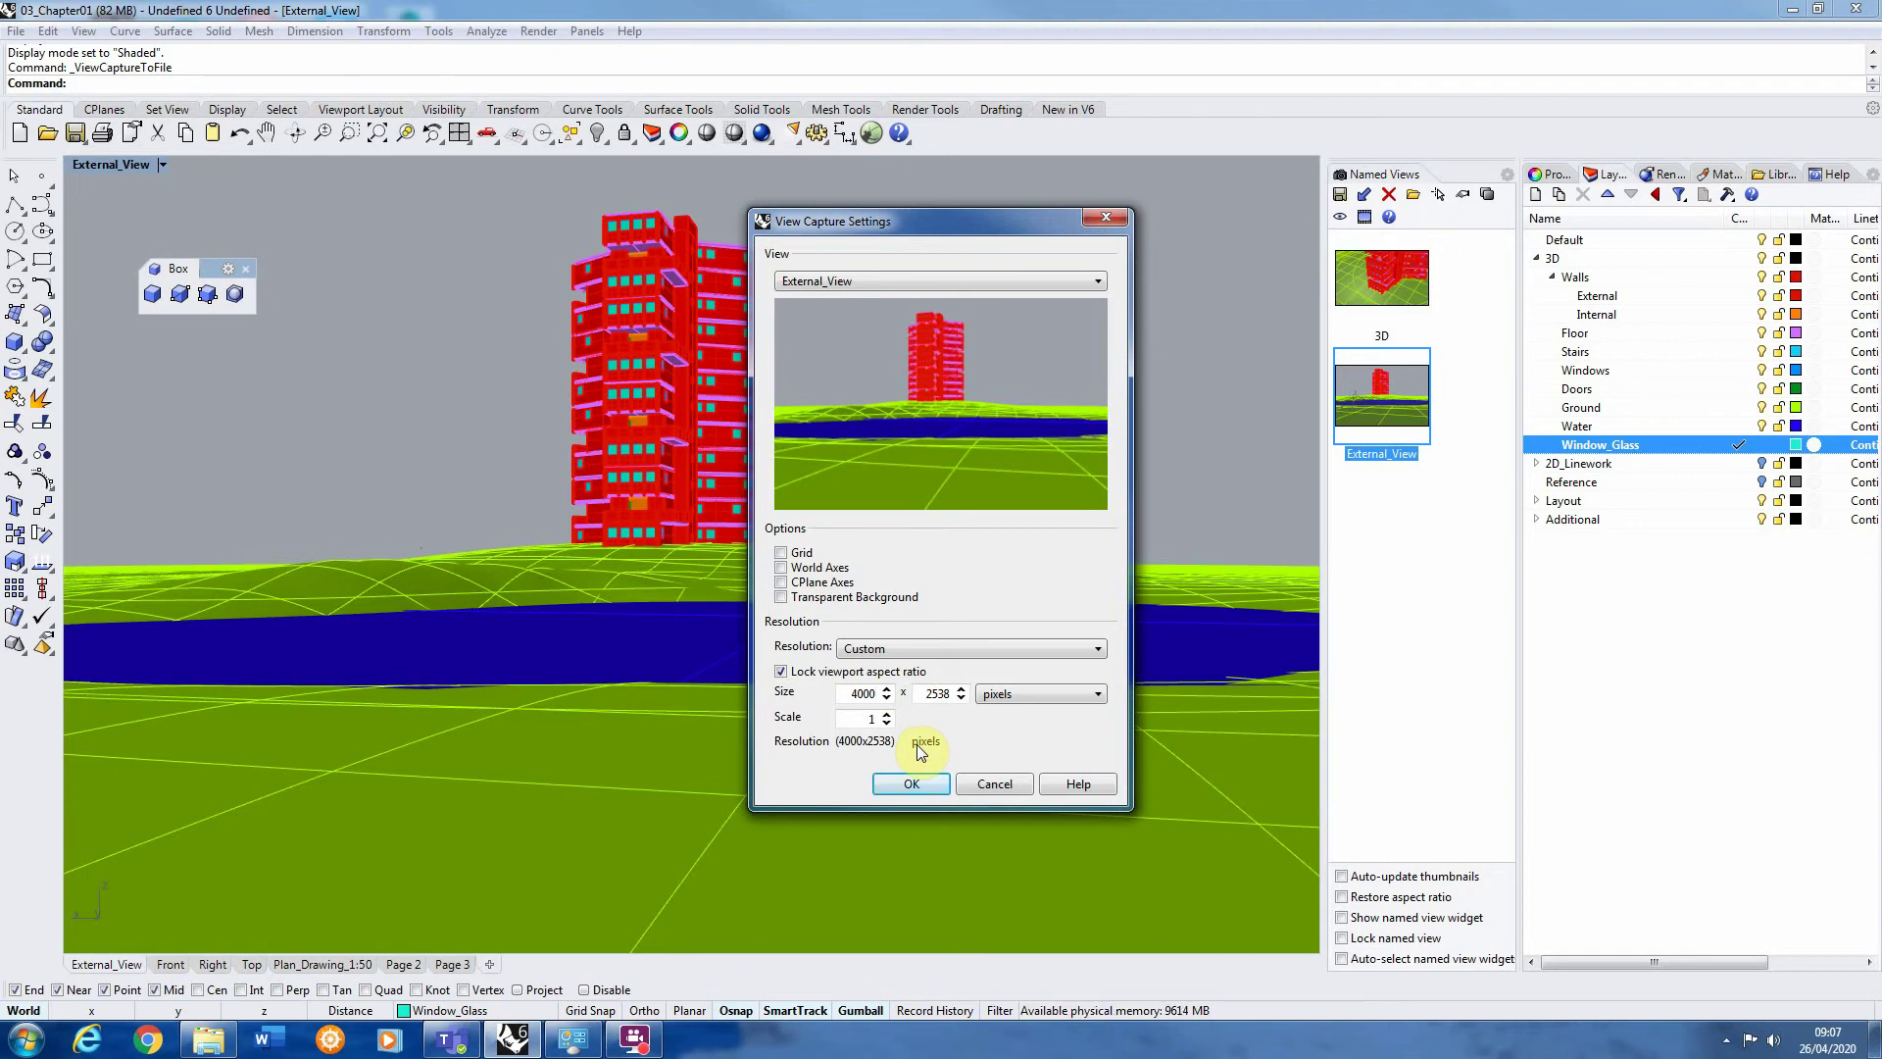
{"action": "left_click", "coordinate": [892, 785]}
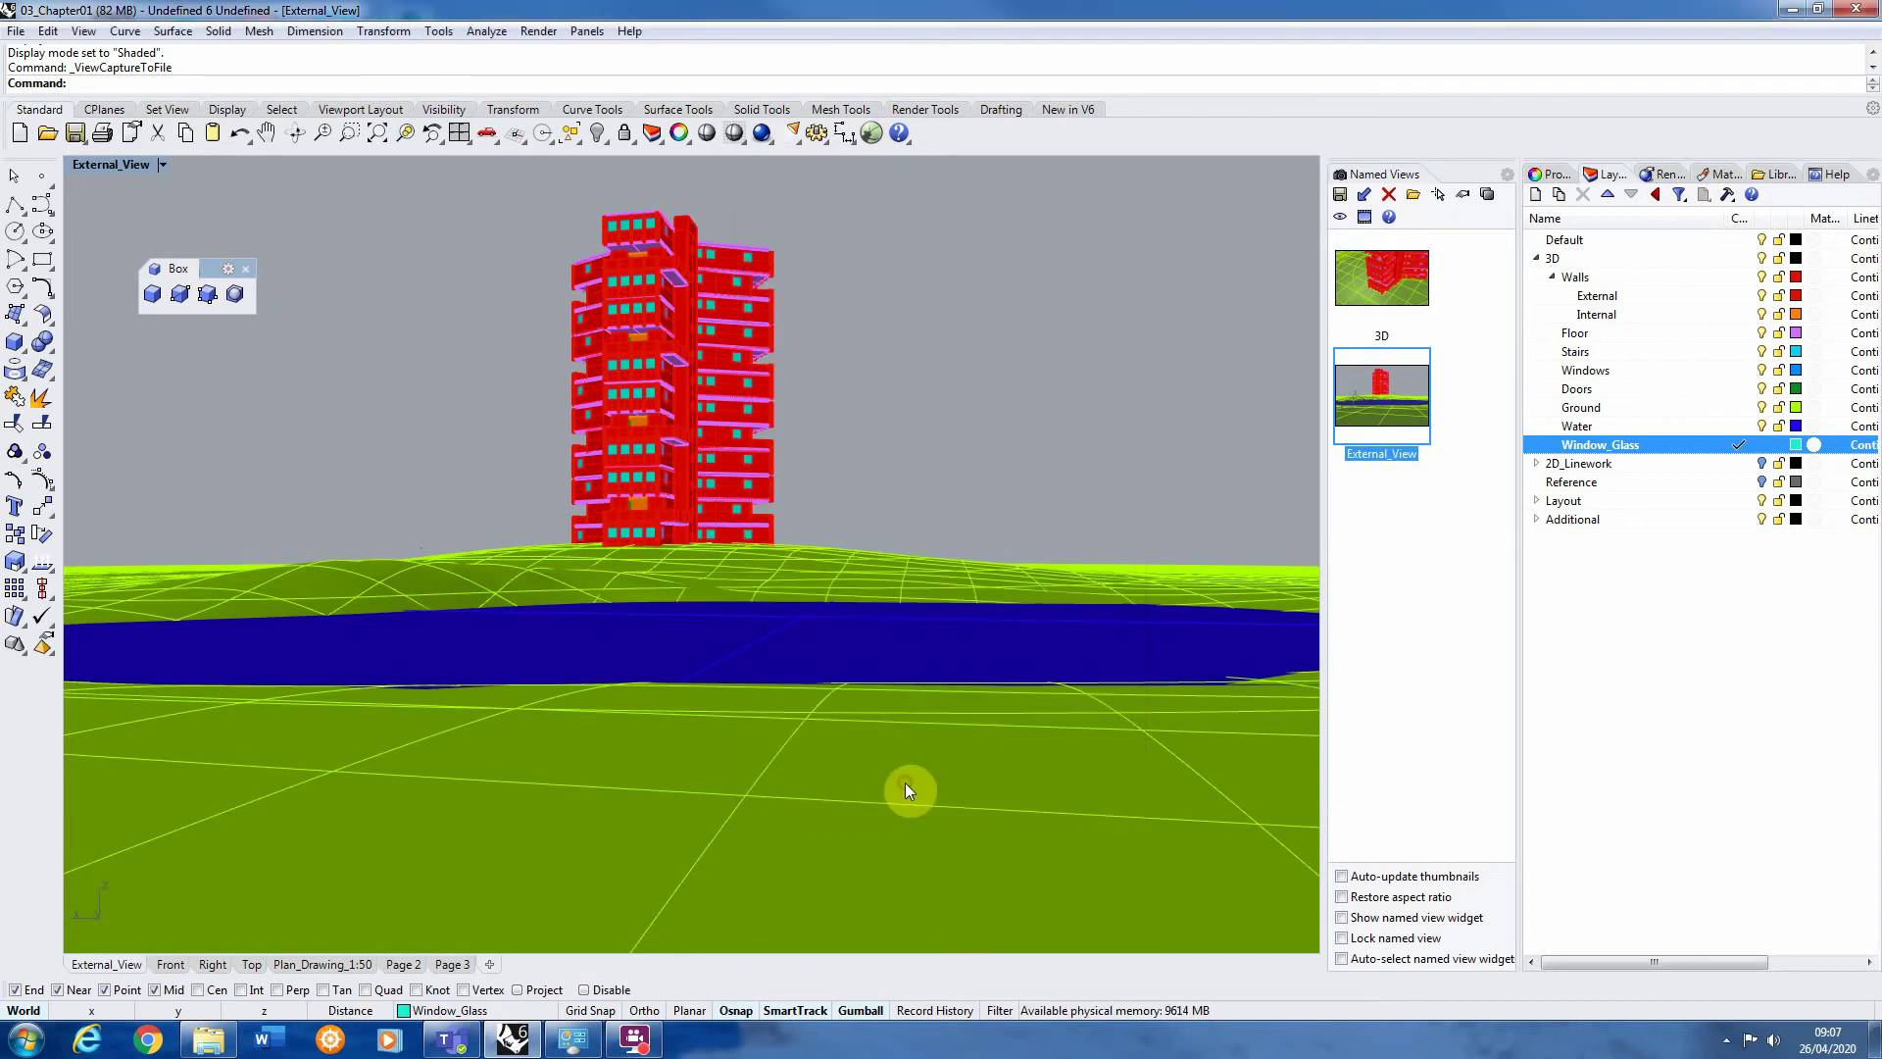
Save the view capture to the Desktop as a JPEG named Capture
{"action": "left_click_drag", "start_coordinate": [152, 266], "coordinate": [176, 125]}
{"action": "left_click", "coordinate": [78, 175]}
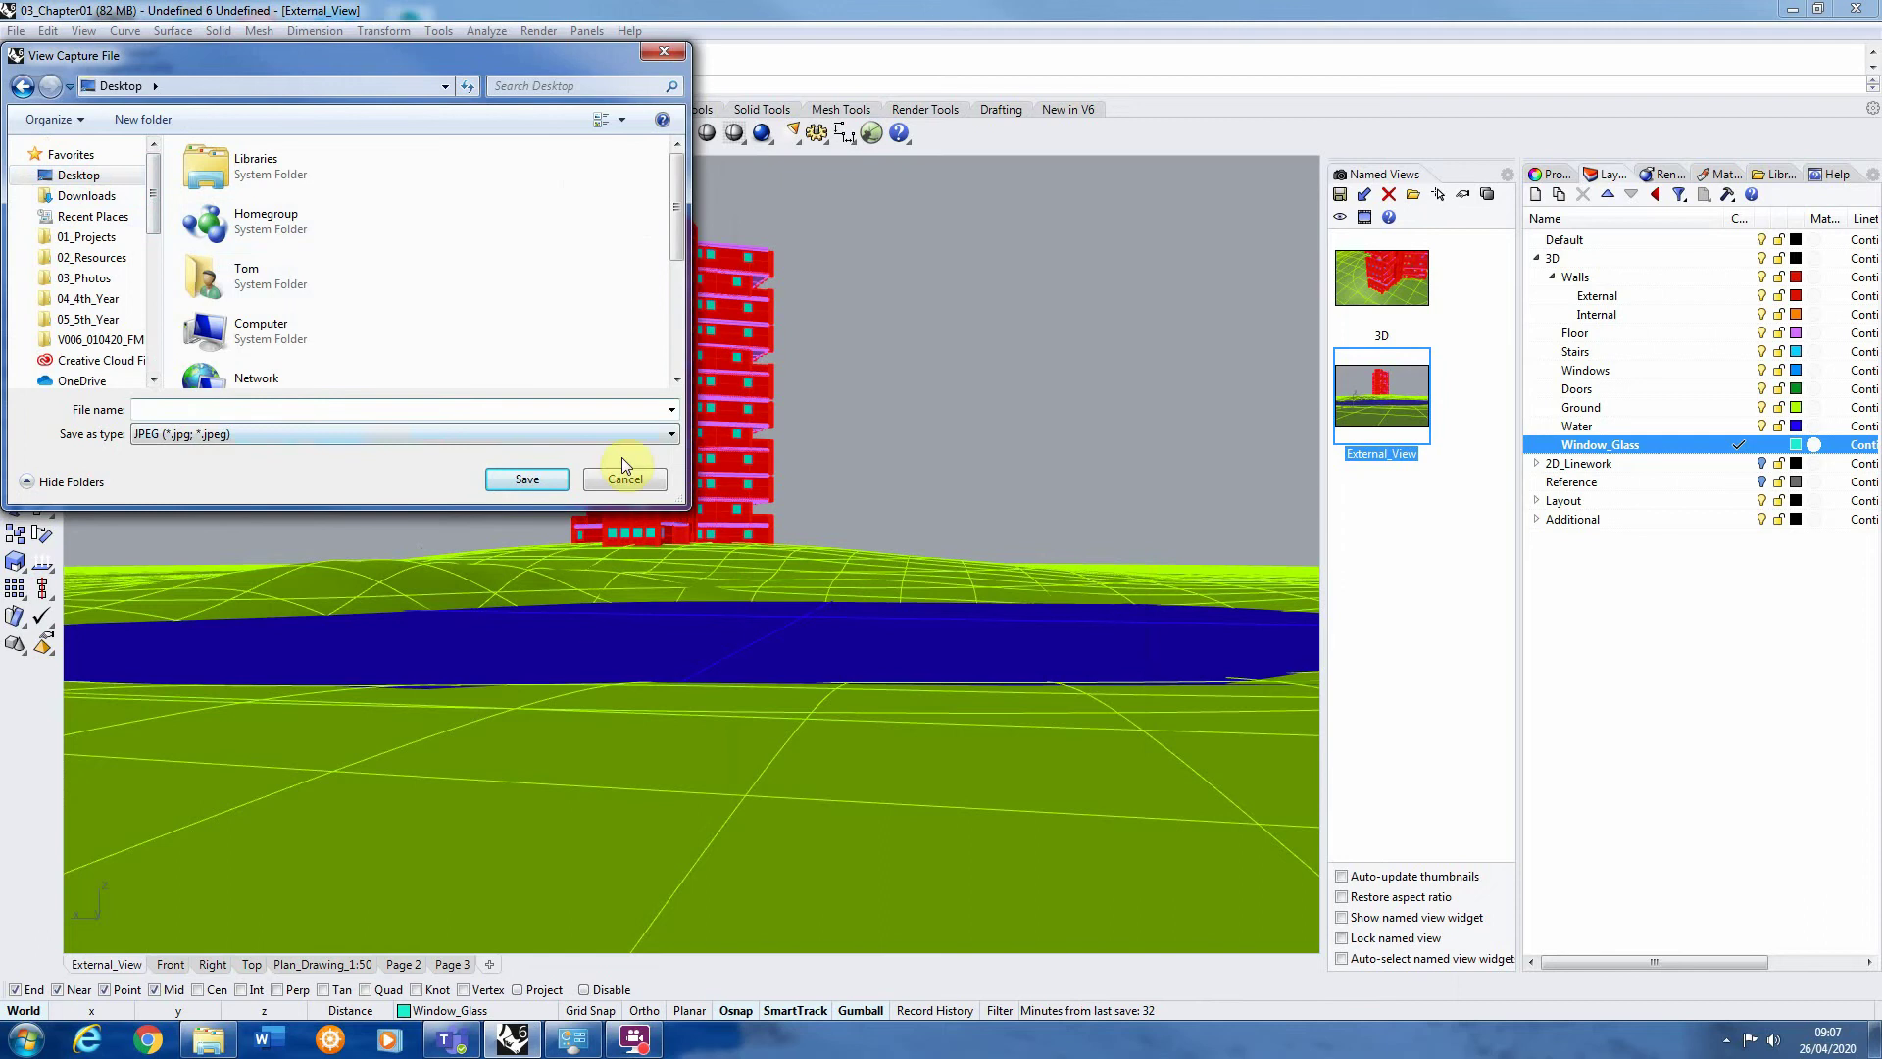
{"action": "type", "text": "Capture"}
{"action": "key", "text": "Return"}
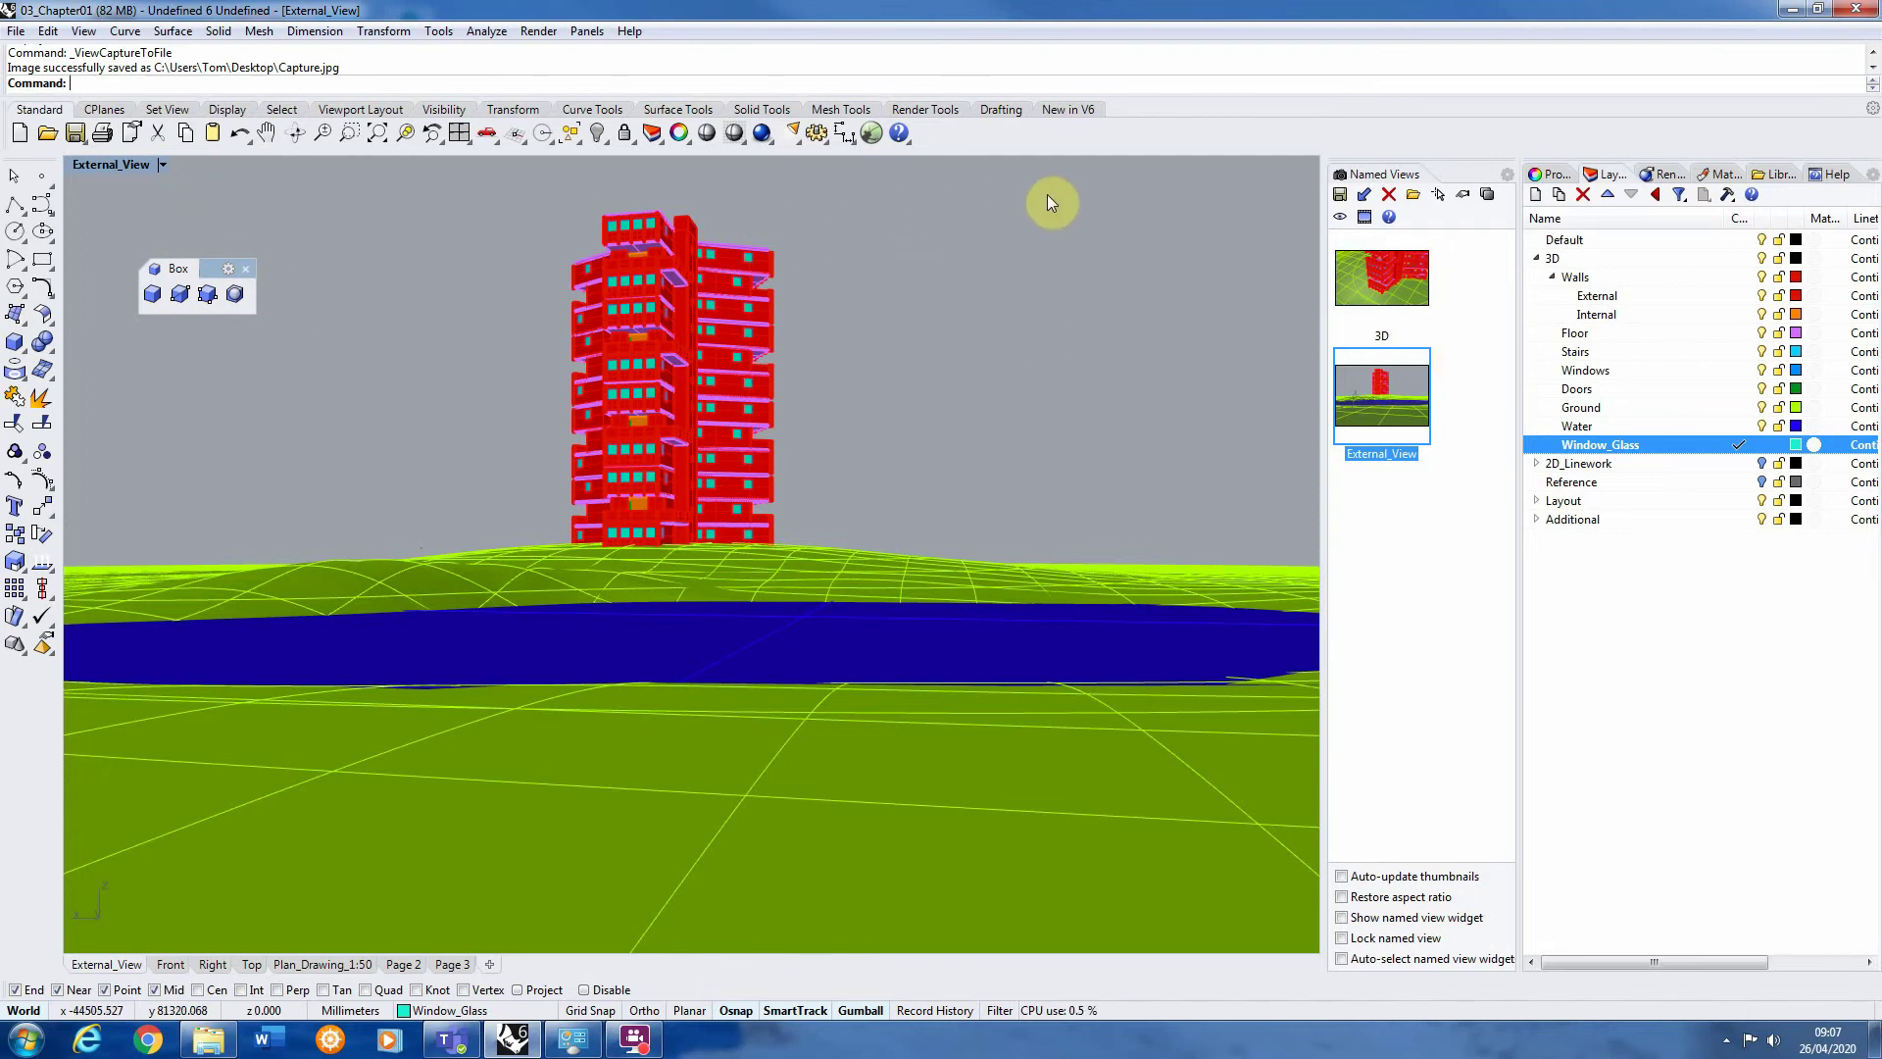
Generate a Make2D drawing of the whole model from External_View, using the View projection and maintaining source layers
{"action": "left_click_drag", "start_coordinate": [1019, 184], "coordinate": [381, 826]}
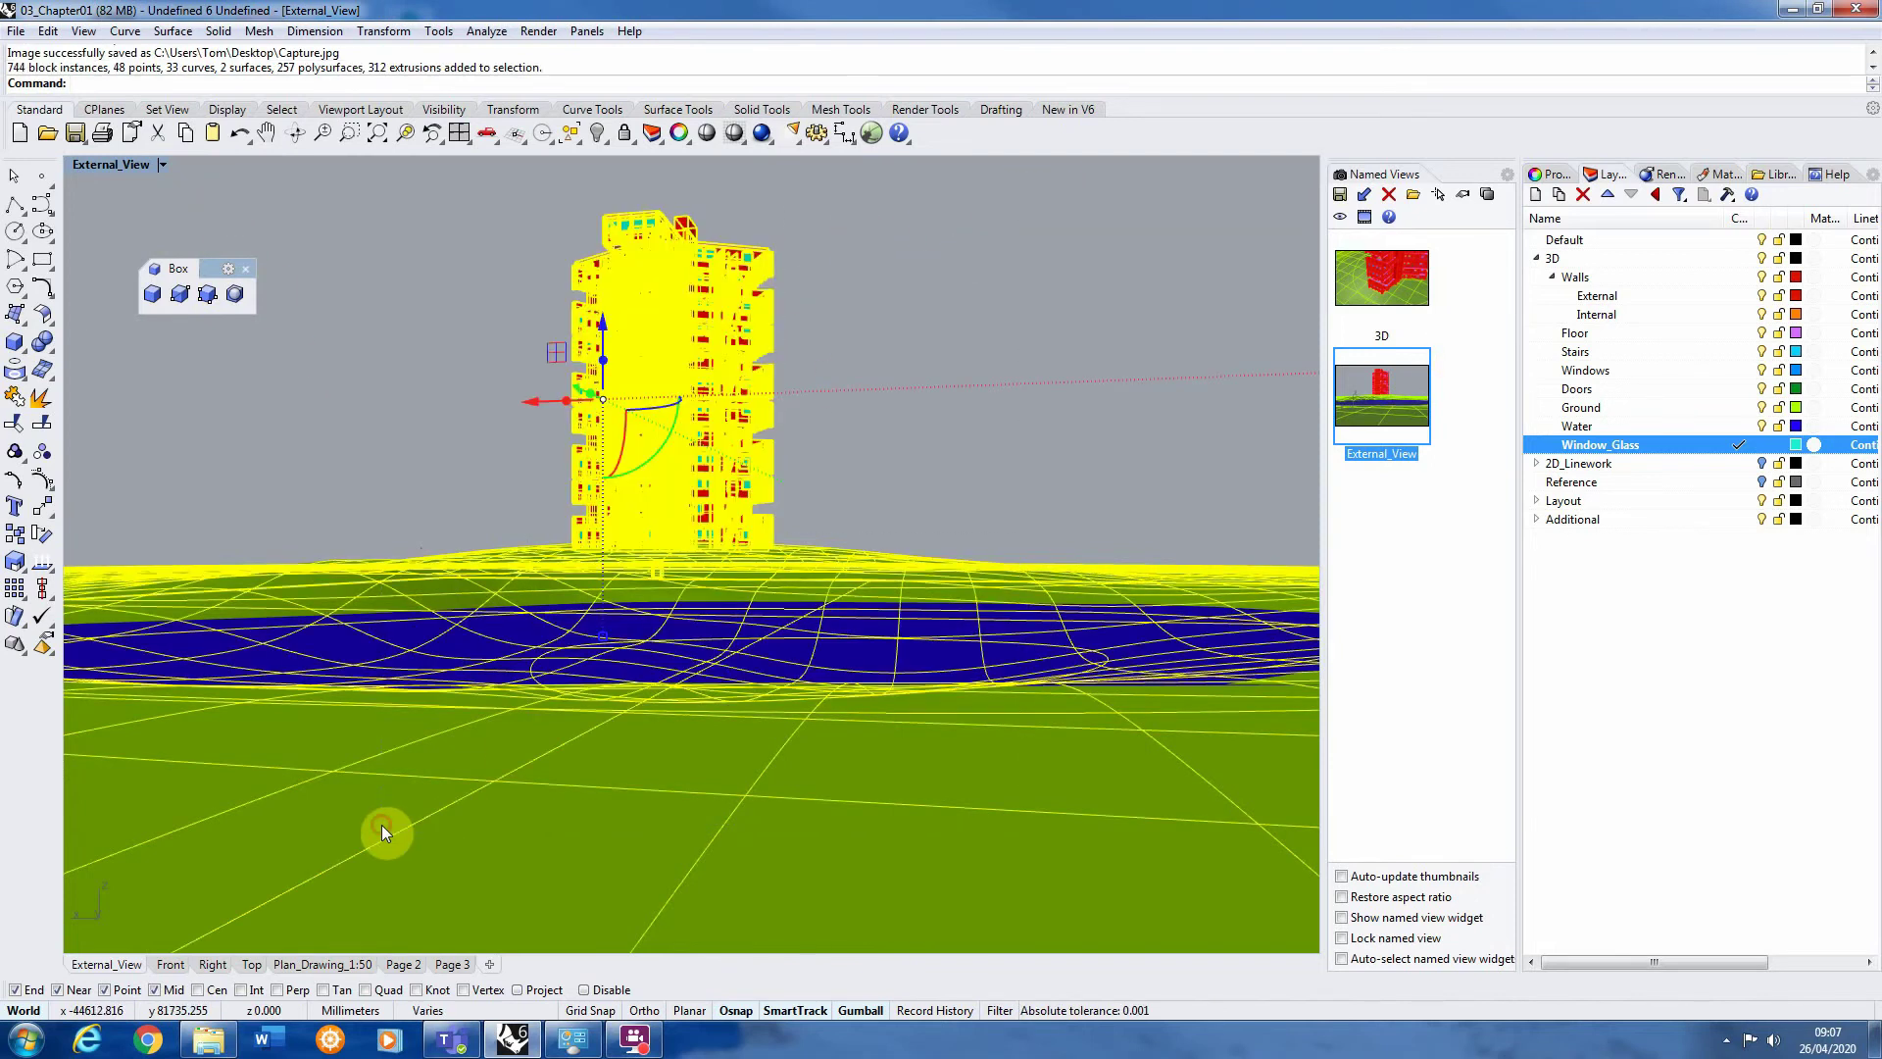
{"action": "type", "text": "Make"}
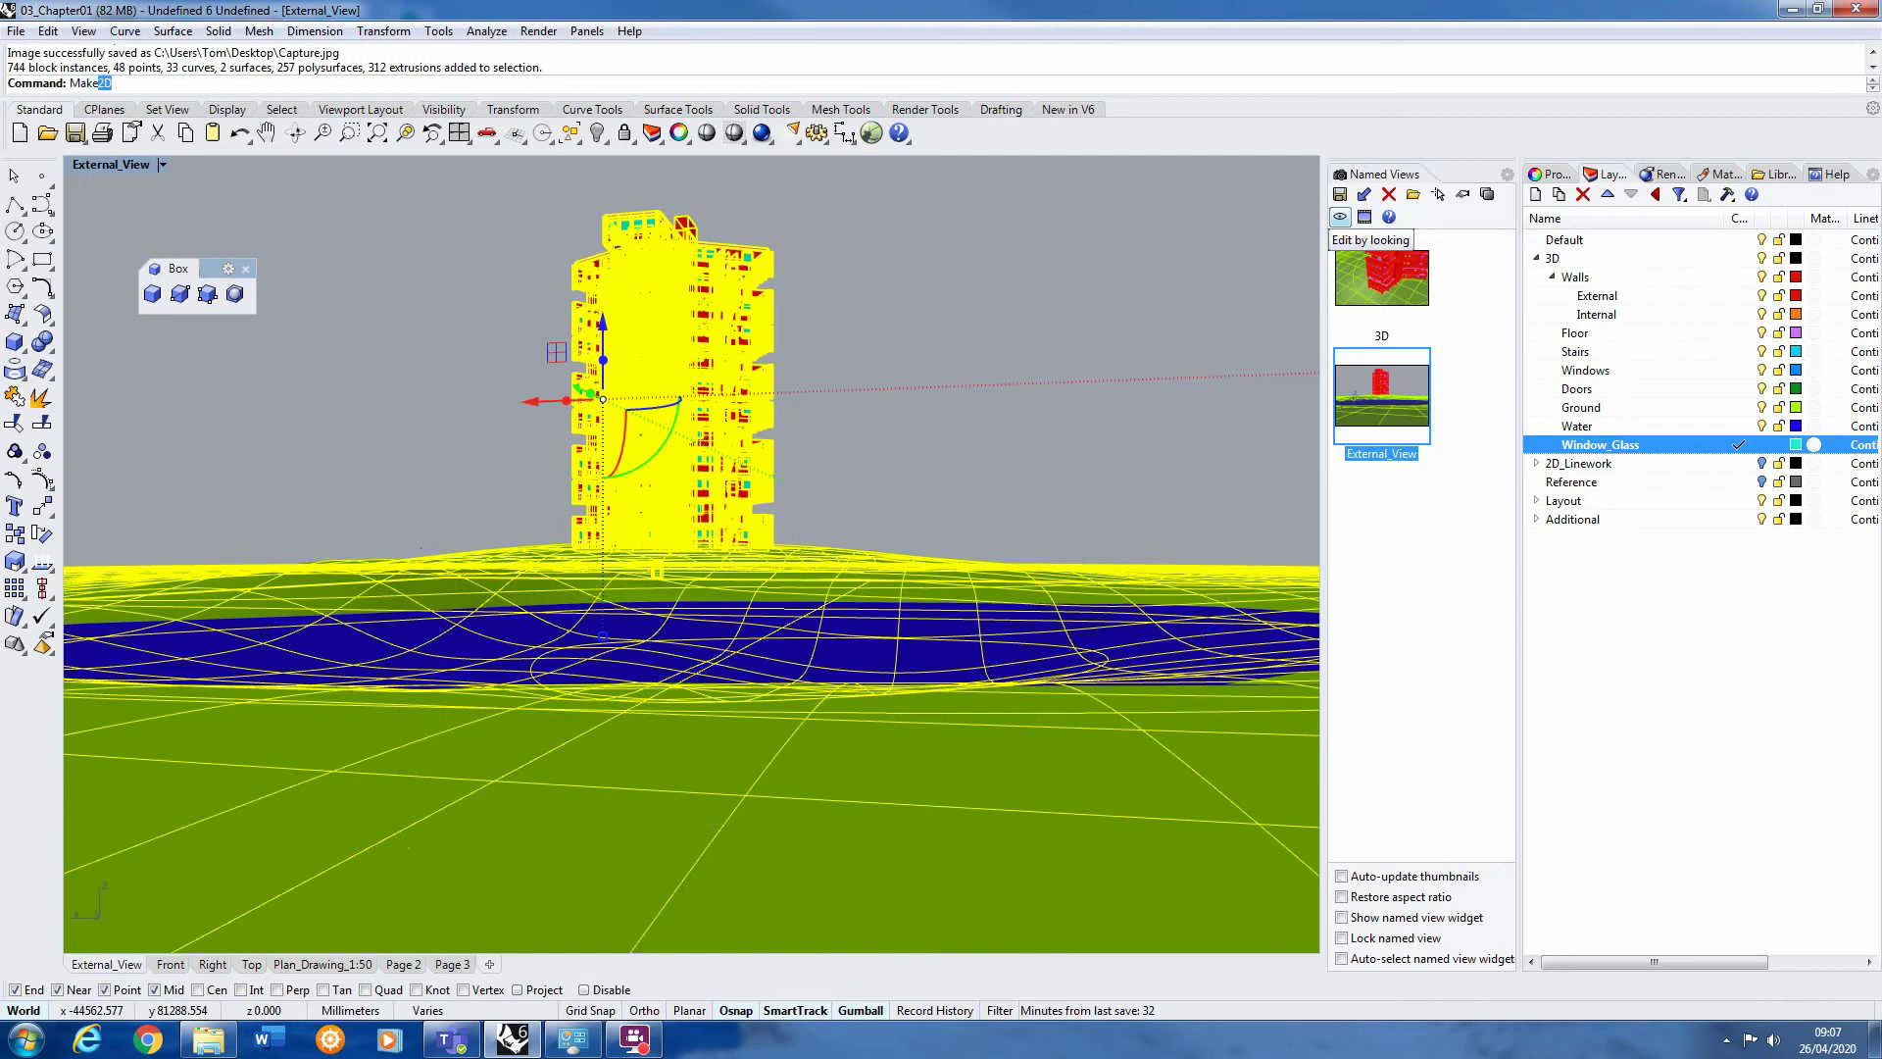
{"action": "key", "text": "Return"}
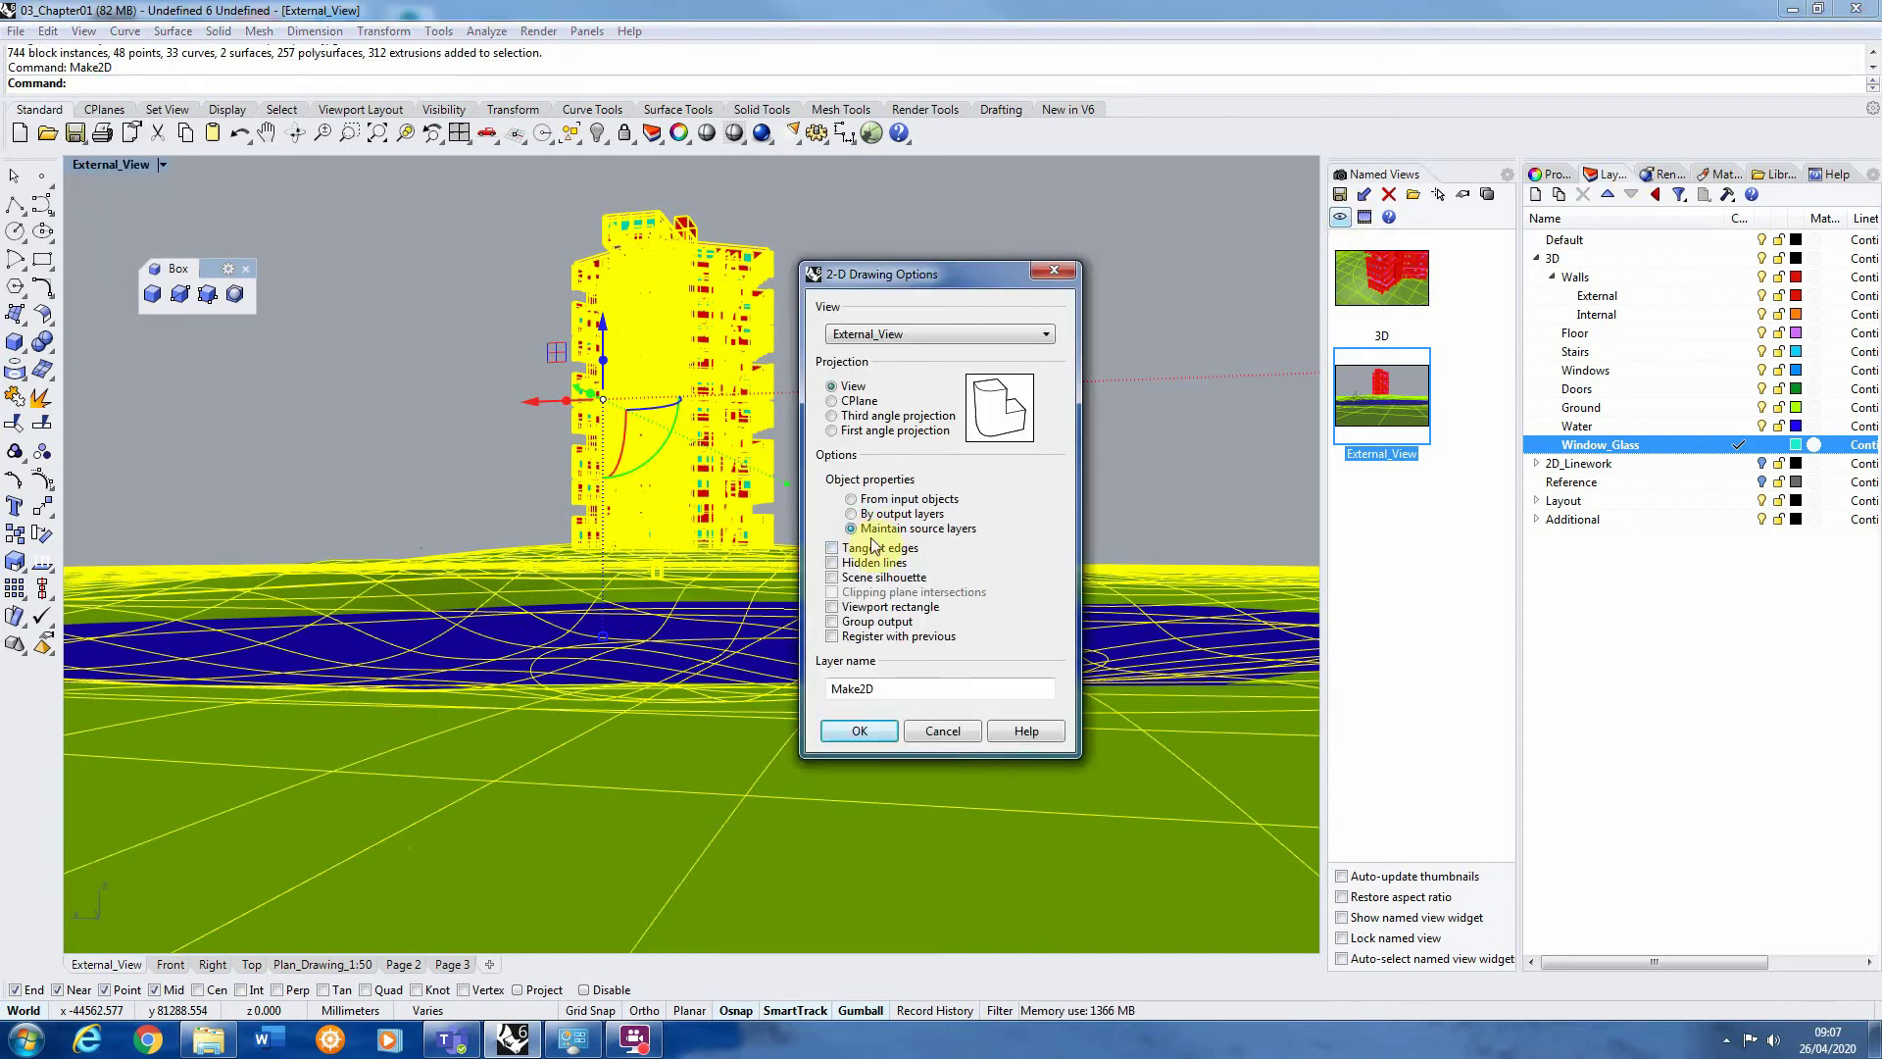
{"action": "left_click", "coordinate": [855, 737]}
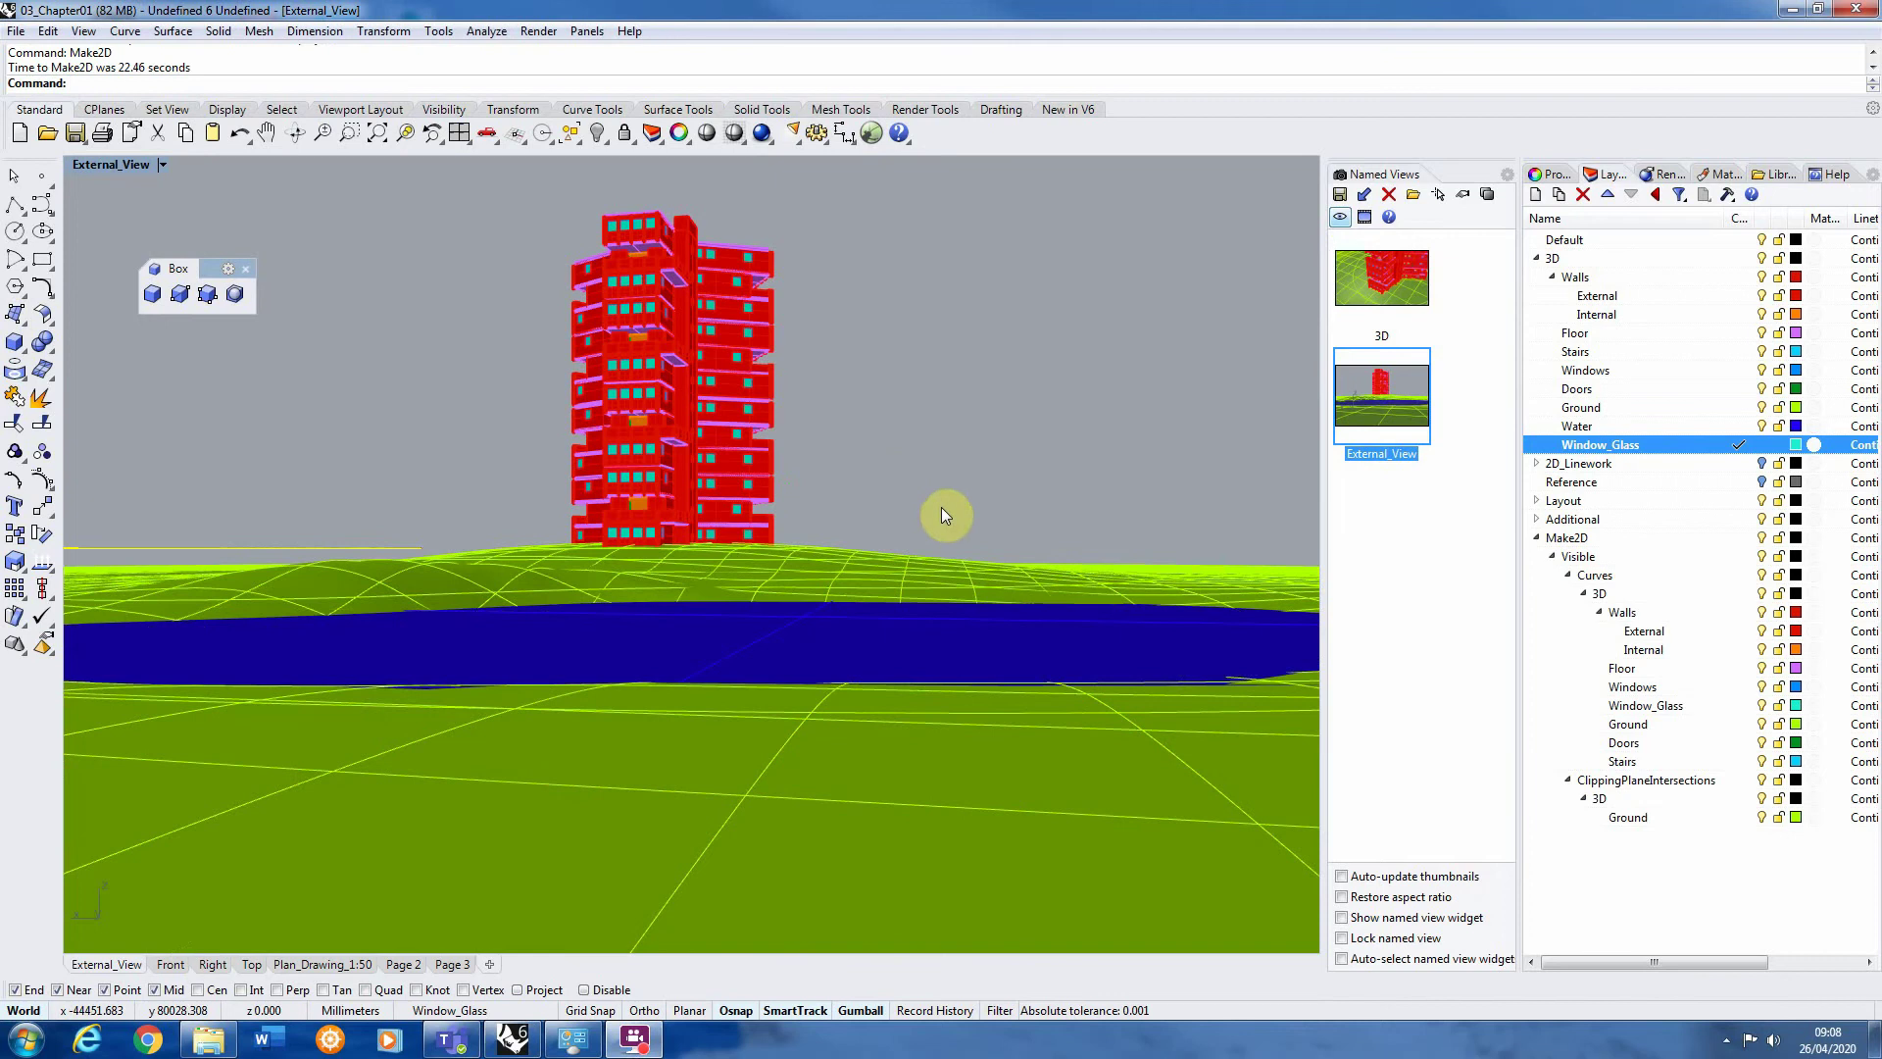
In the Top view, move the generated 2D drawing along X until it is clear of the terrain model, and deselect it
{"action": "double_click", "coordinate": [120, 164]}
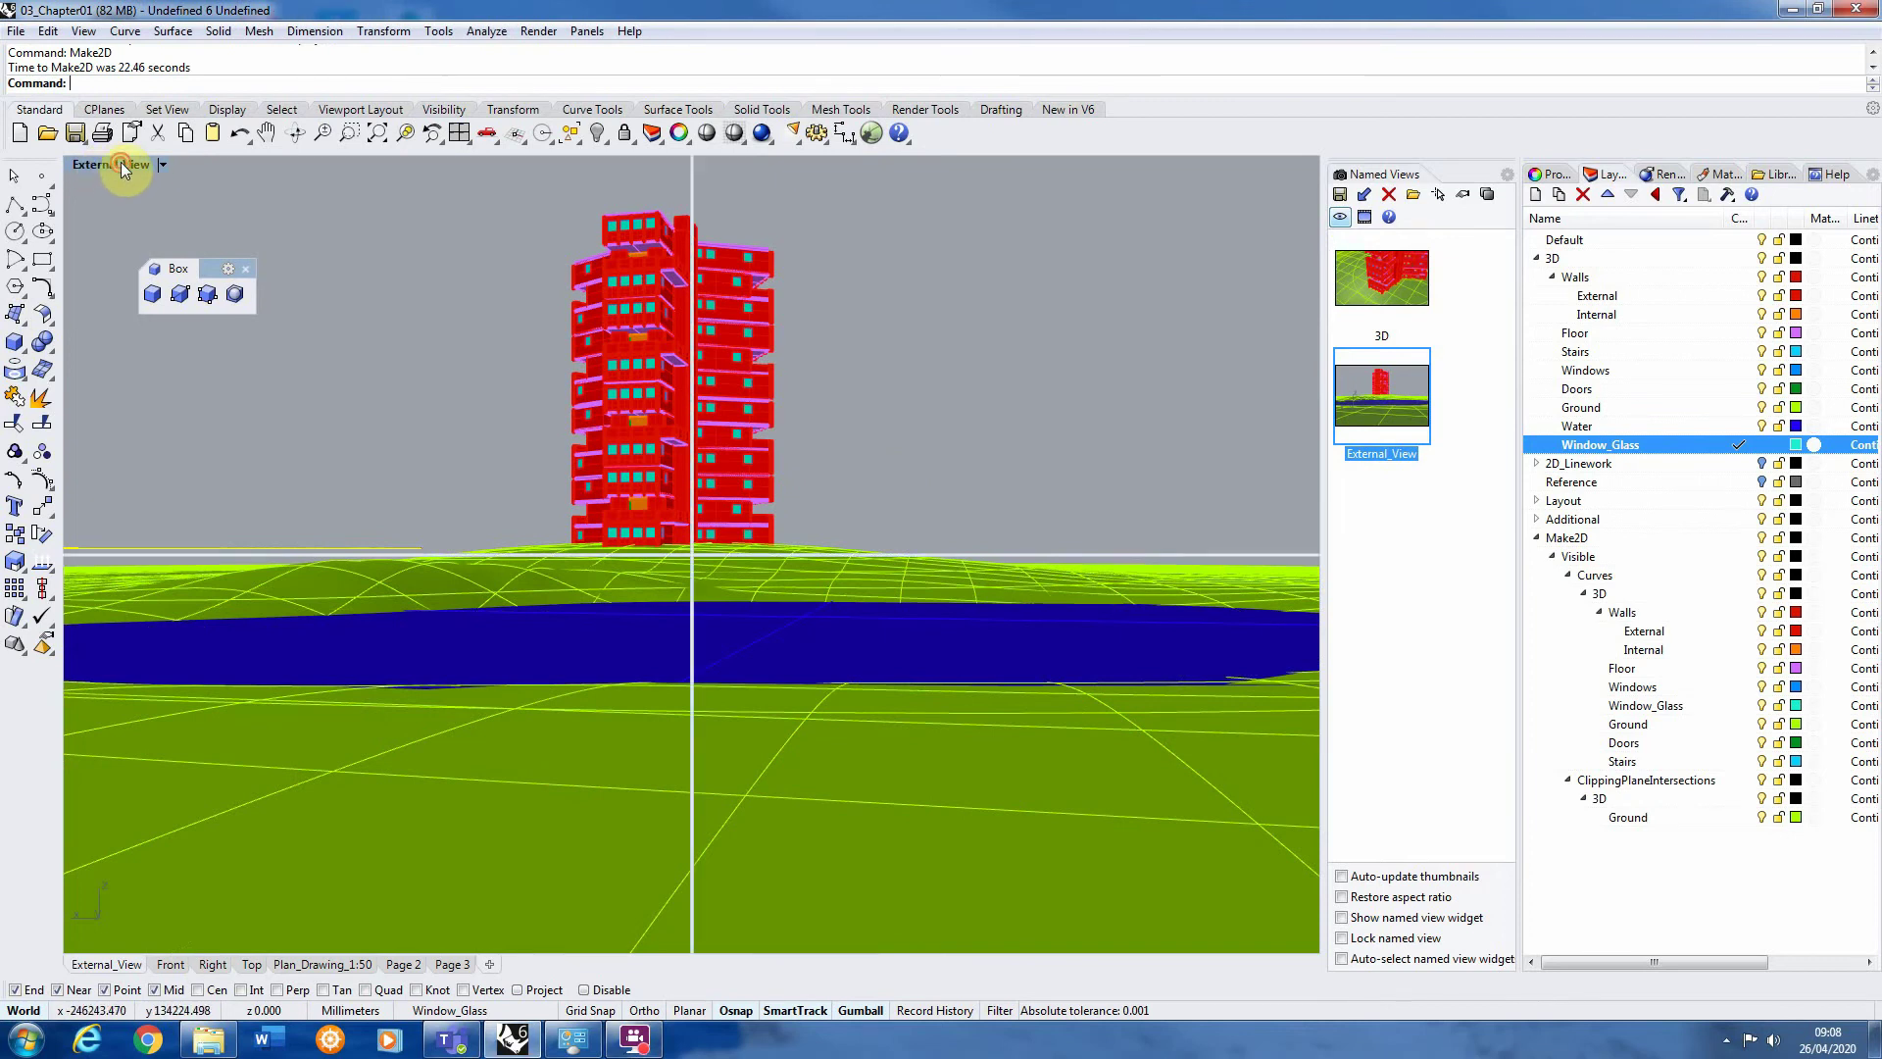
{"action": "double_click", "coordinate": [83, 167]}
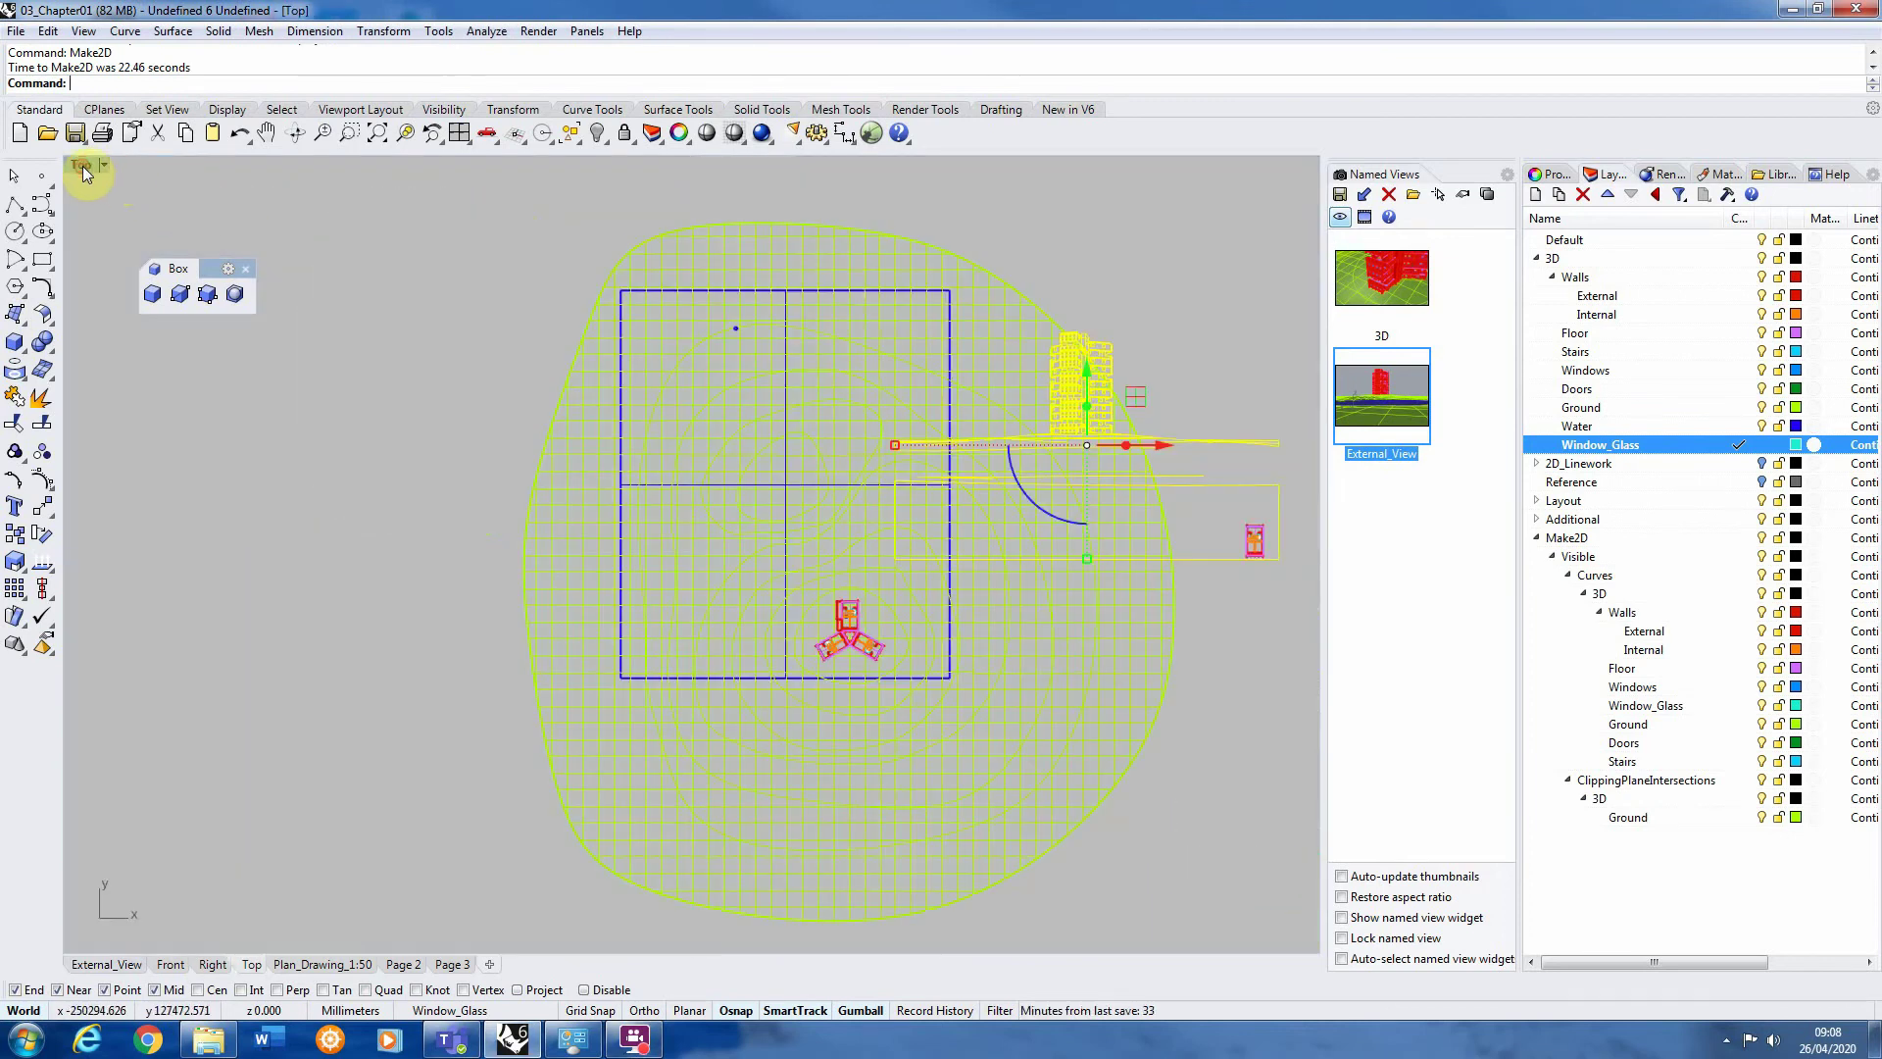
{"action": "scroll", "coordinate": [449, 377], "scroll_direction": "down", "scroll_amount": 3}
{"action": "left_click_drag", "start_coordinate": [849, 413], "coordinate": [1189, 411]}
{"action": "left_click", "coordinate": [1271, 403]}
Examine the Make2D linework of the tower, its windows and balconies, and the ground lines, close up and as a whole
{"action": "scroll", "coordinate": [1246, 401], "scroll_direction": "up", "scroll_amount": 4}
{"action": "scroll", "coordinate": [1218, 484], "scroll_direction": "up", "scroll_amount": 3}
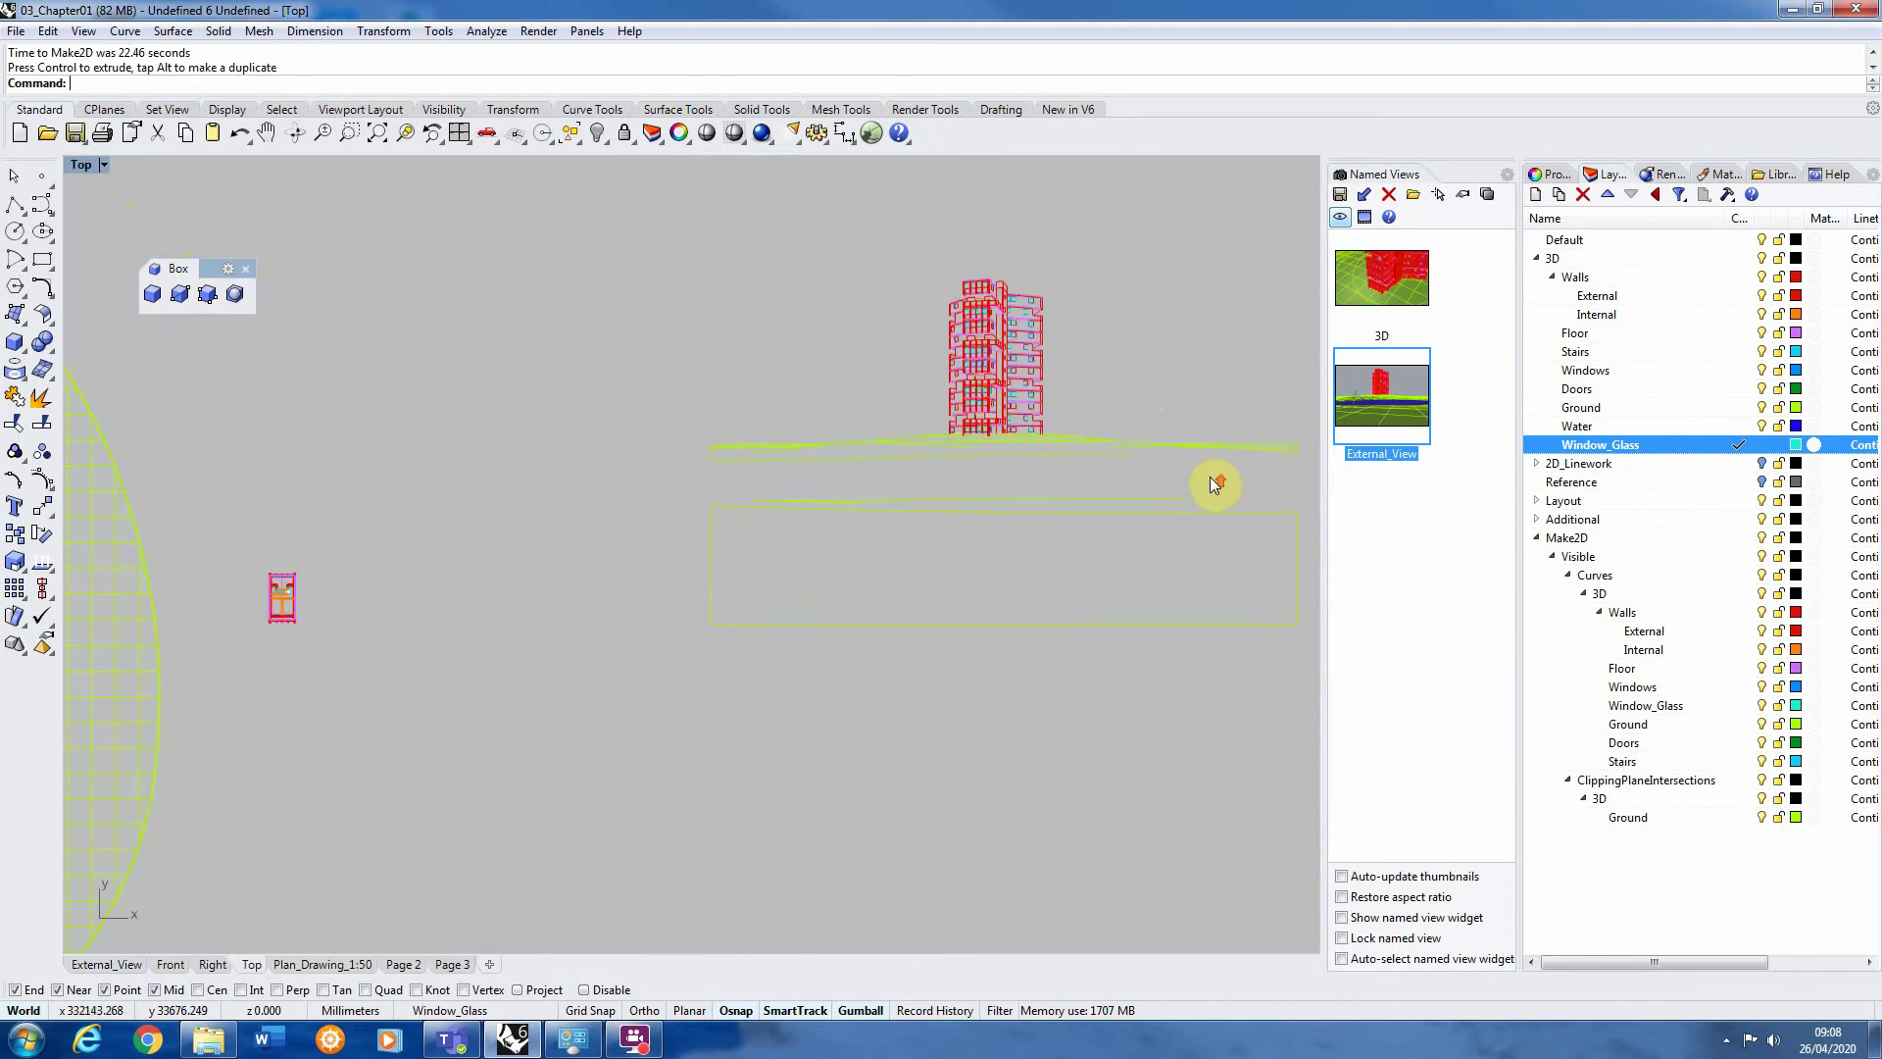
{"action": "scroll", "coordinate": [996, 508], "scroll_direction": "up", "scroll_amount": 2}
{"action": "scroll", "coordinate": [739, 638], "scroll_direction": "up", "scroll_amount": 2}
{"action": "scroll", "coordinate": [817, 382], "scroll_direction": "down", "scroll_amount": 3}
{"action": "scroll", "coordinate": [863, 374], "scroll_direction": "up", "scroll_amount": 5}
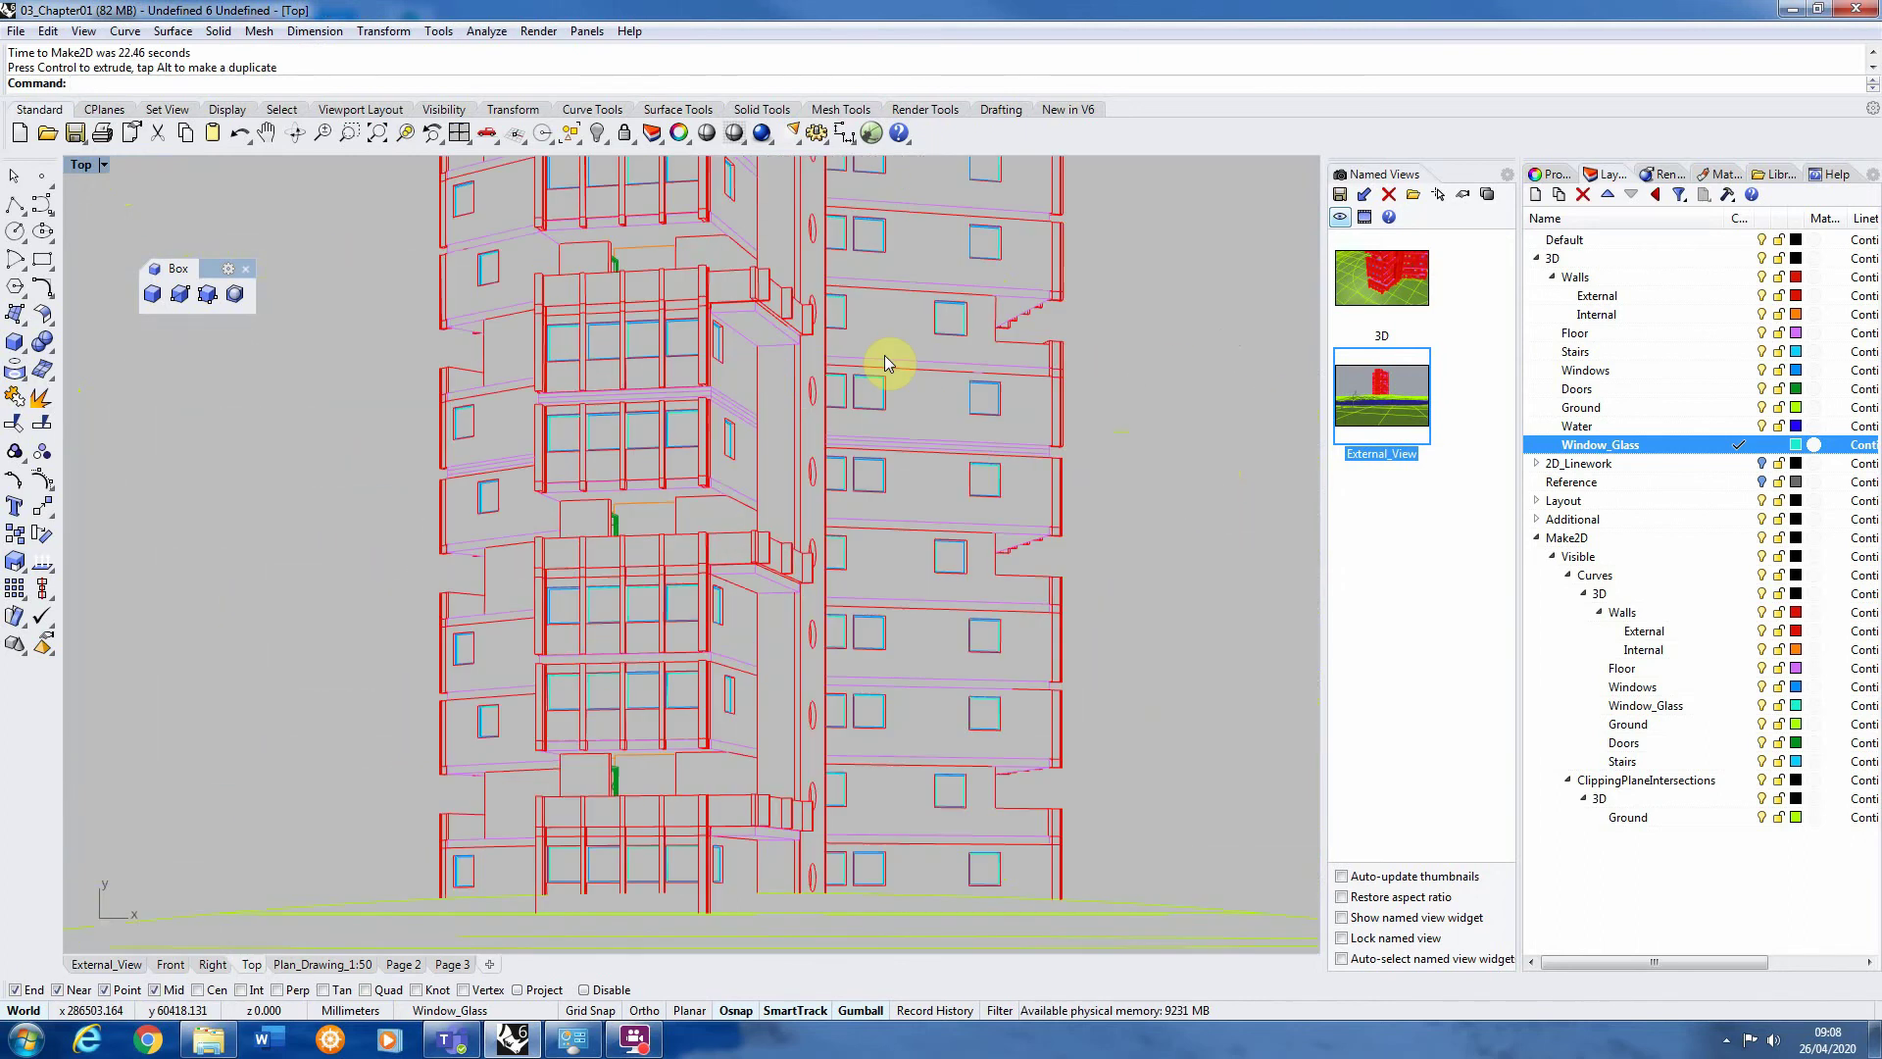
{"action": "scroll", "coordinate": [995, 370], "scroll_direction": "up", "scroll_amount": 2}
{"action": "scroll", "coordinate": [976, 333], "scroll_direction": "down", "scroll_amount": 3}
{"action": "scroll", "coordinate": [882, 362], "scroll_direction": "up", "scroll_amount": 3}
{"action": "scroll", "coordinate": [861, 428], "scroll_direction": "down", "scroll_amount": 2}
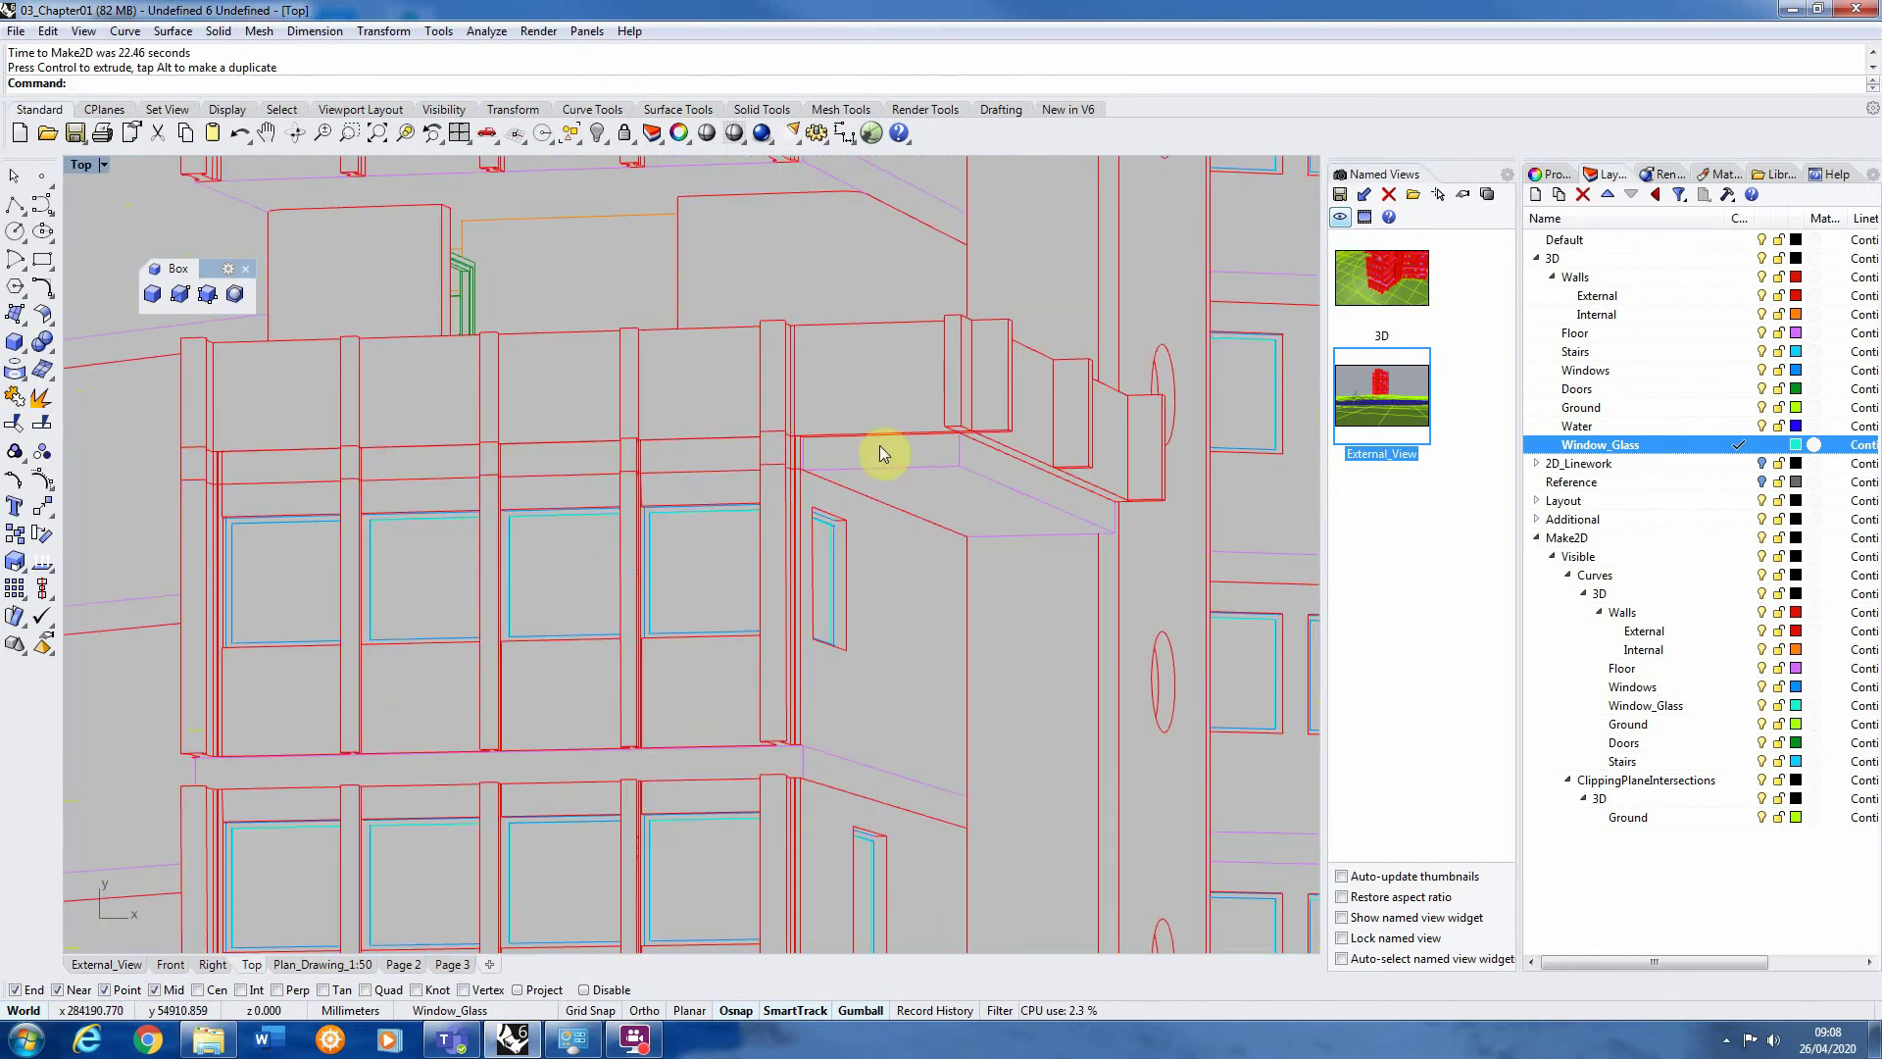
{"action": "scroll", "coordinate": [745, 530], "scroll_direction": "down", "scroll_amount": 2}
{"action": "scroll", "coordinate": [811, 462], "scroll_direction": "down", "scroll_amount": 4}
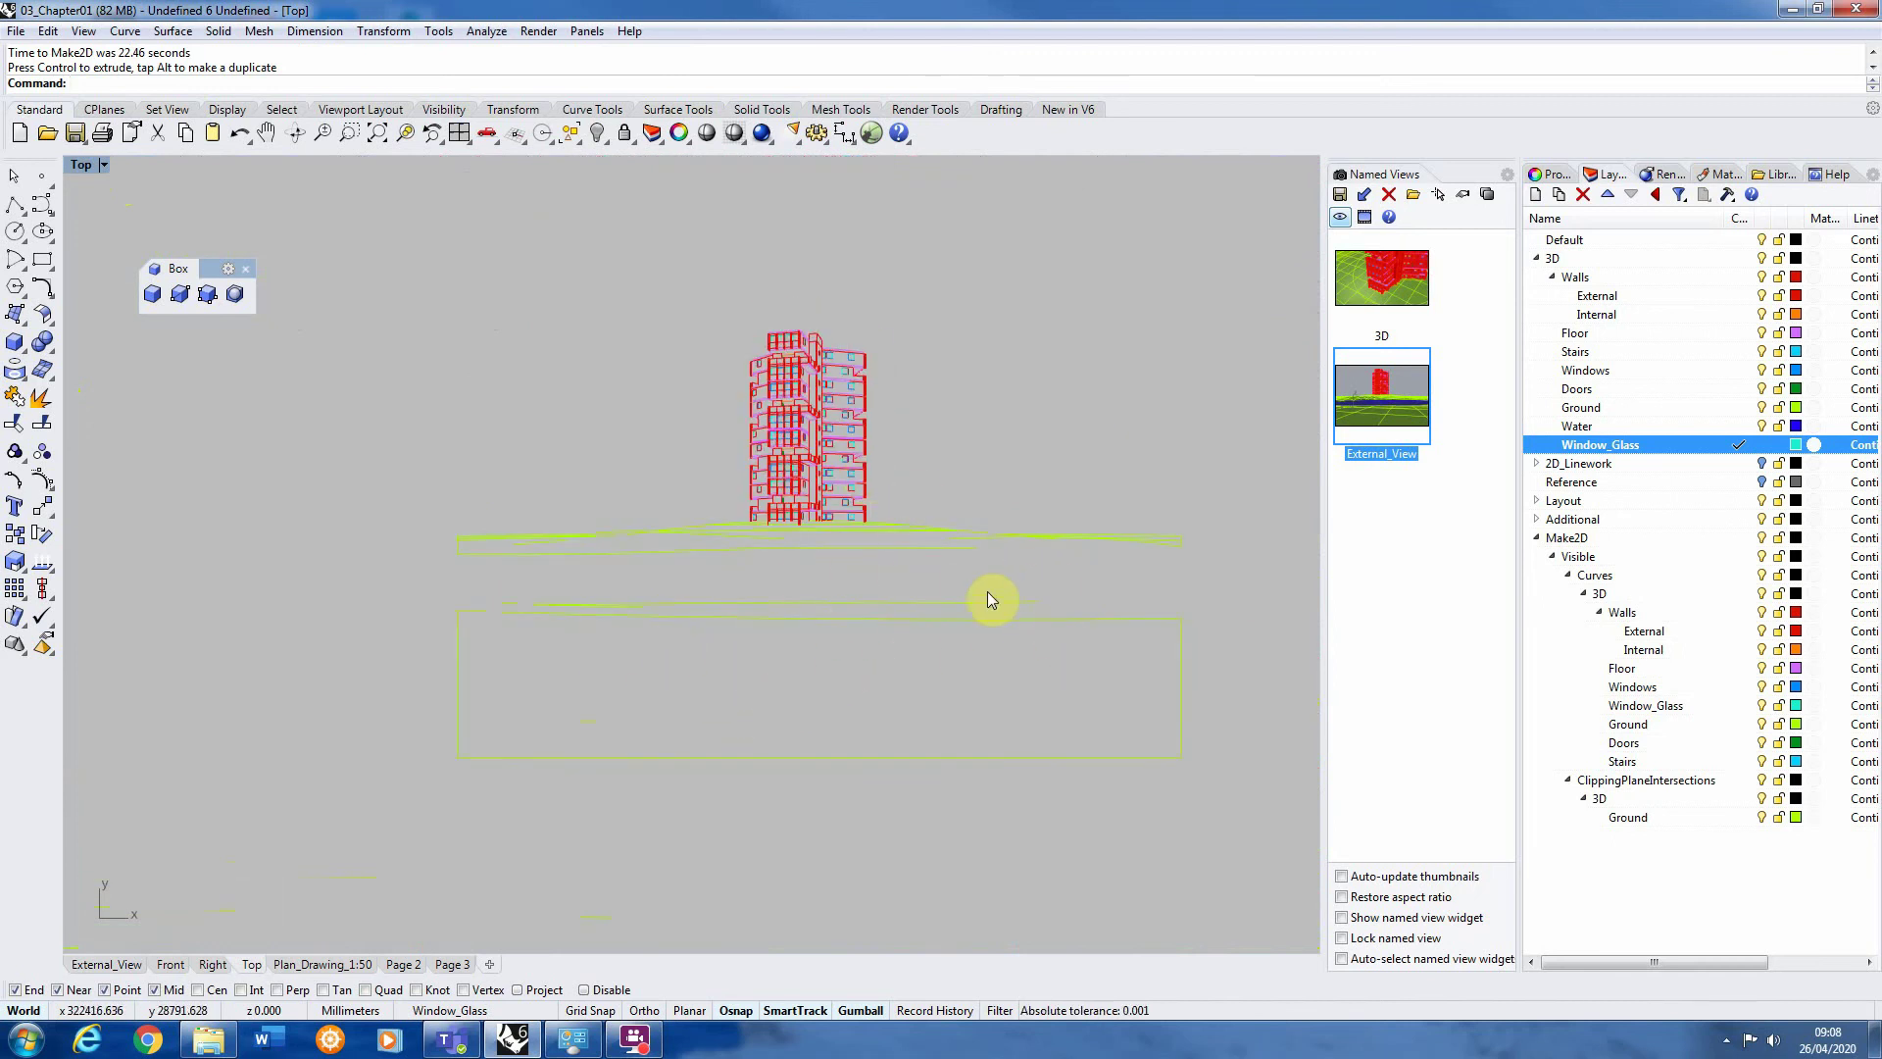
{"action": "scroll", "coordinate": [988, 596], "scroll_direction": "up", "scroll_amount": 2}
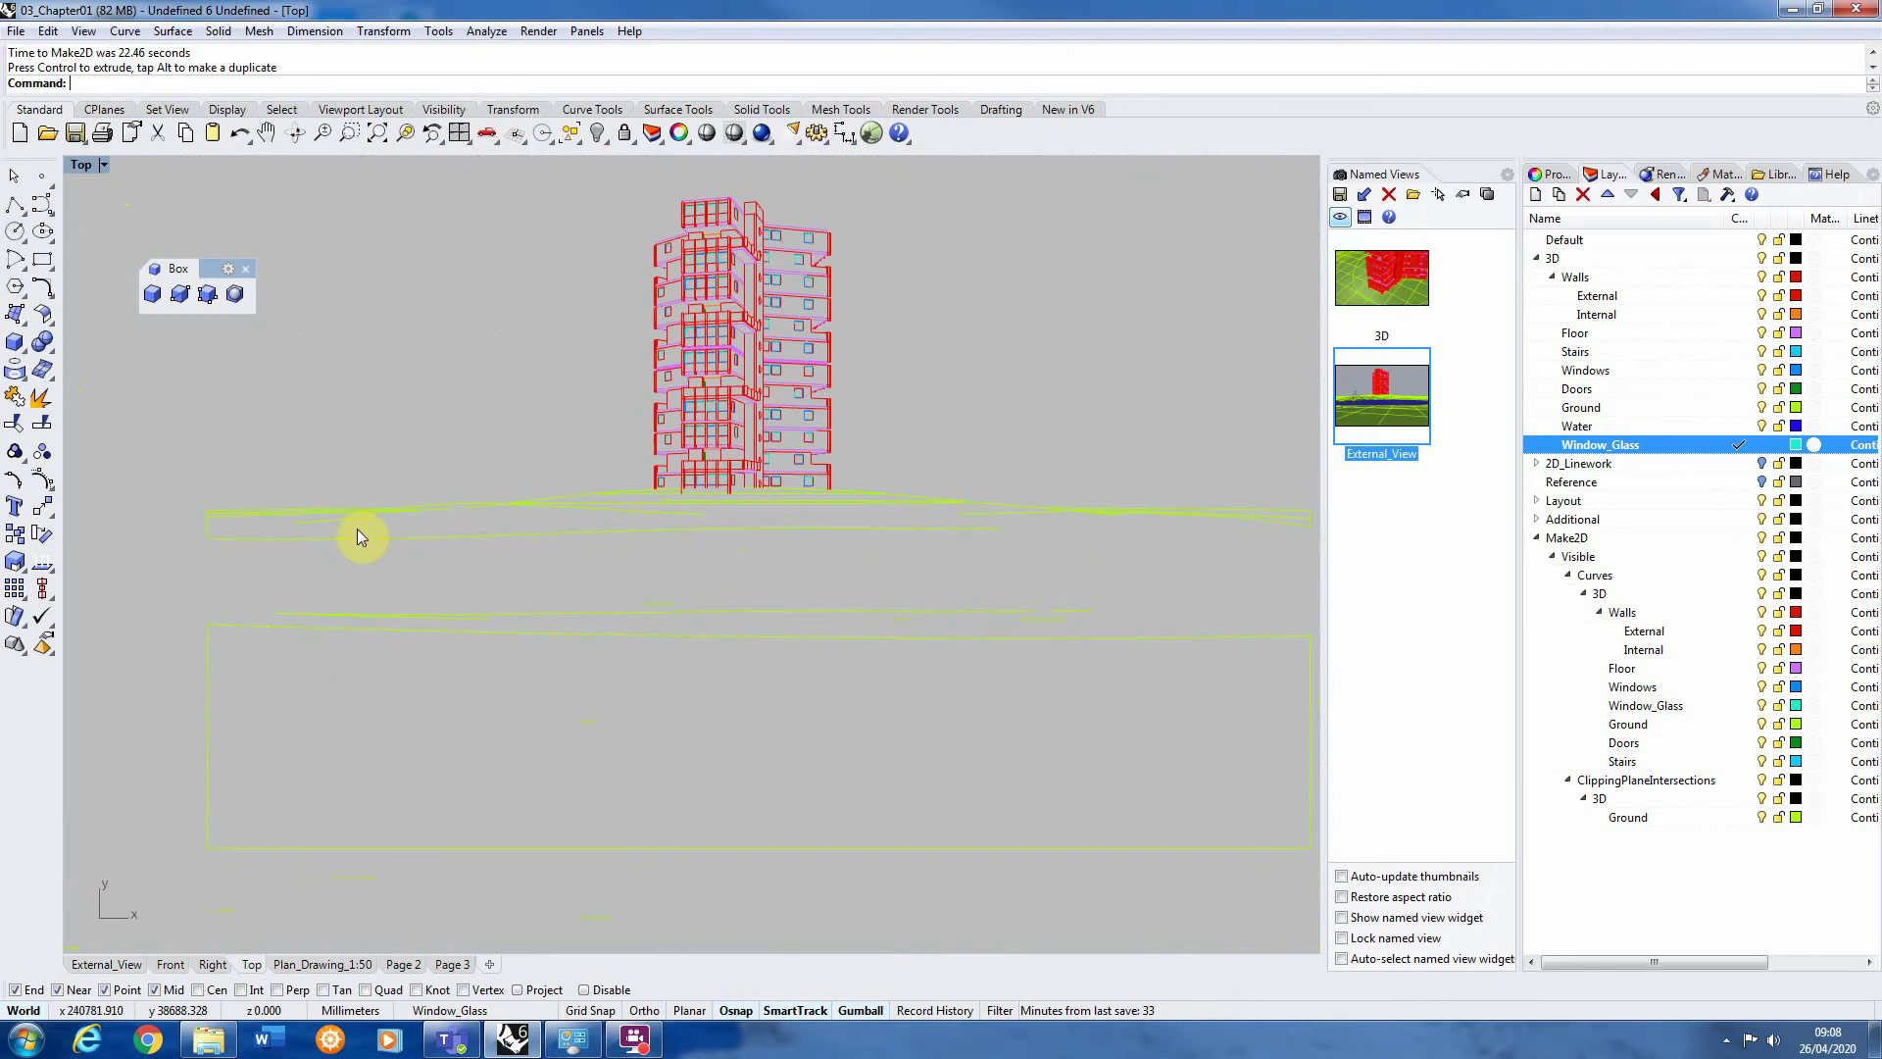
{"action": "scroll", "coordinate": [626, 667], "scroll_direction": "down", "scroll_amount": 2}
{"action": "scroll", "coordinate": [818, 604], "scroll_direction": "up", "scroll_amount": 2}
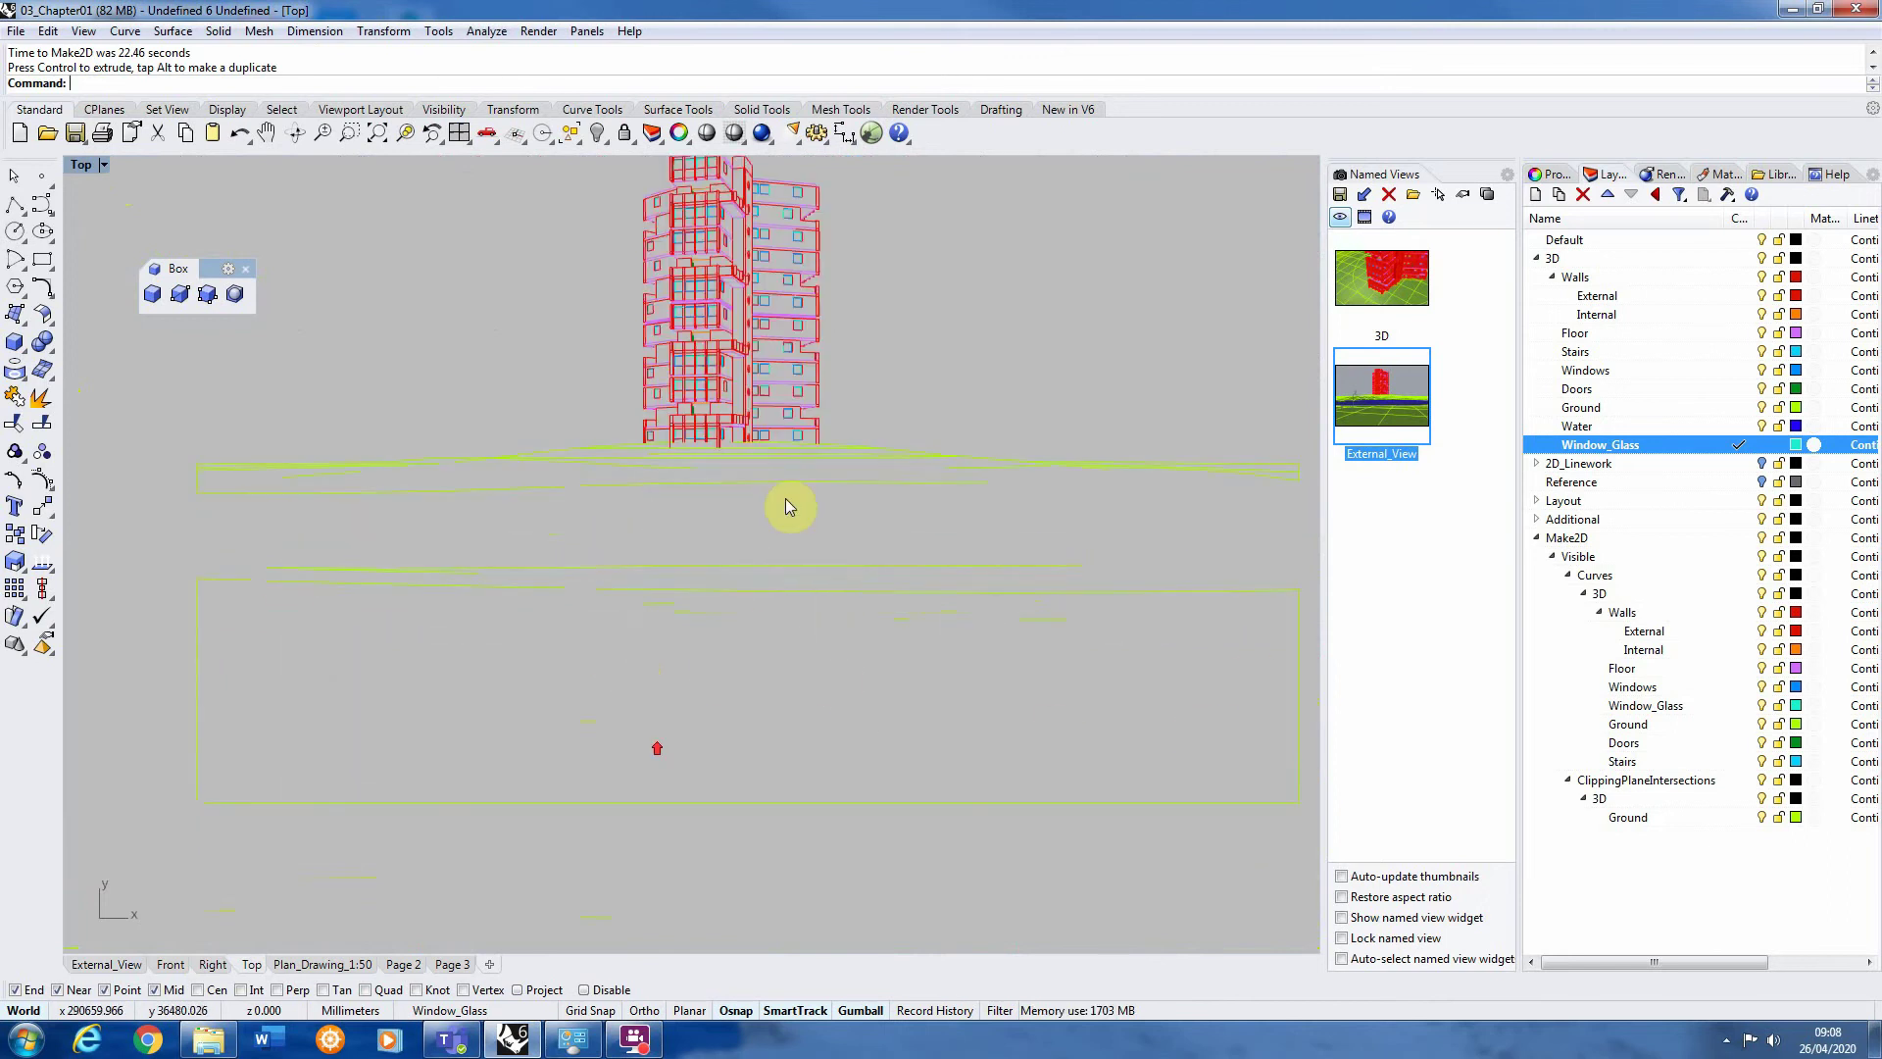
{"action": "scroll", "coordinate": [785, 505], "scroll_direction": "down", "scroll_amount": 2}
{"action": "scroll", "coordinate": [851, 694], "scroll_direction": "down", "scroll_amount": 1}
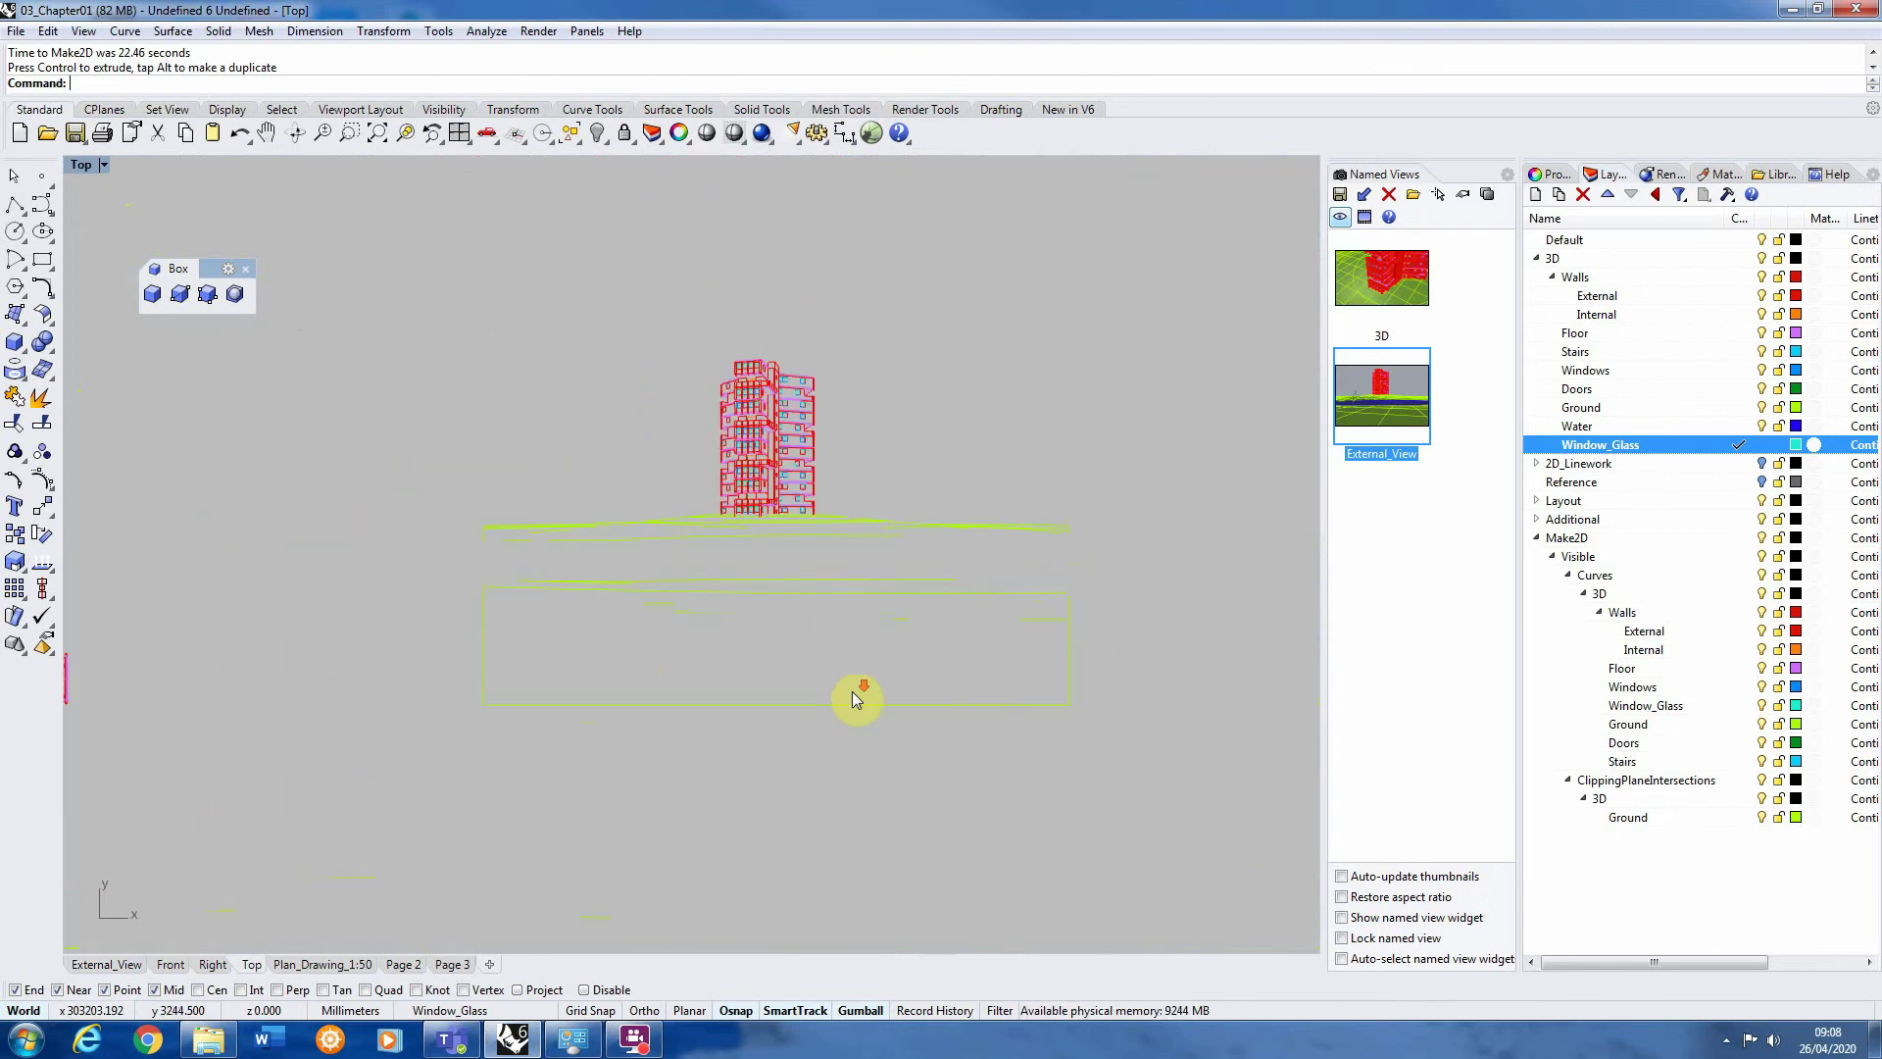
{"action": "scroll", "coordinate": [865, 665], "scroll_direction": "up", "scroll_amount": 2}
{"action": "left_click_drag", "start_coordinate": [1021, 257], "coordinate": [1133, 343]}
{"action": "left_click_drag", "start_coordinate": [1234, 257], "coordinate": [351, 782]}
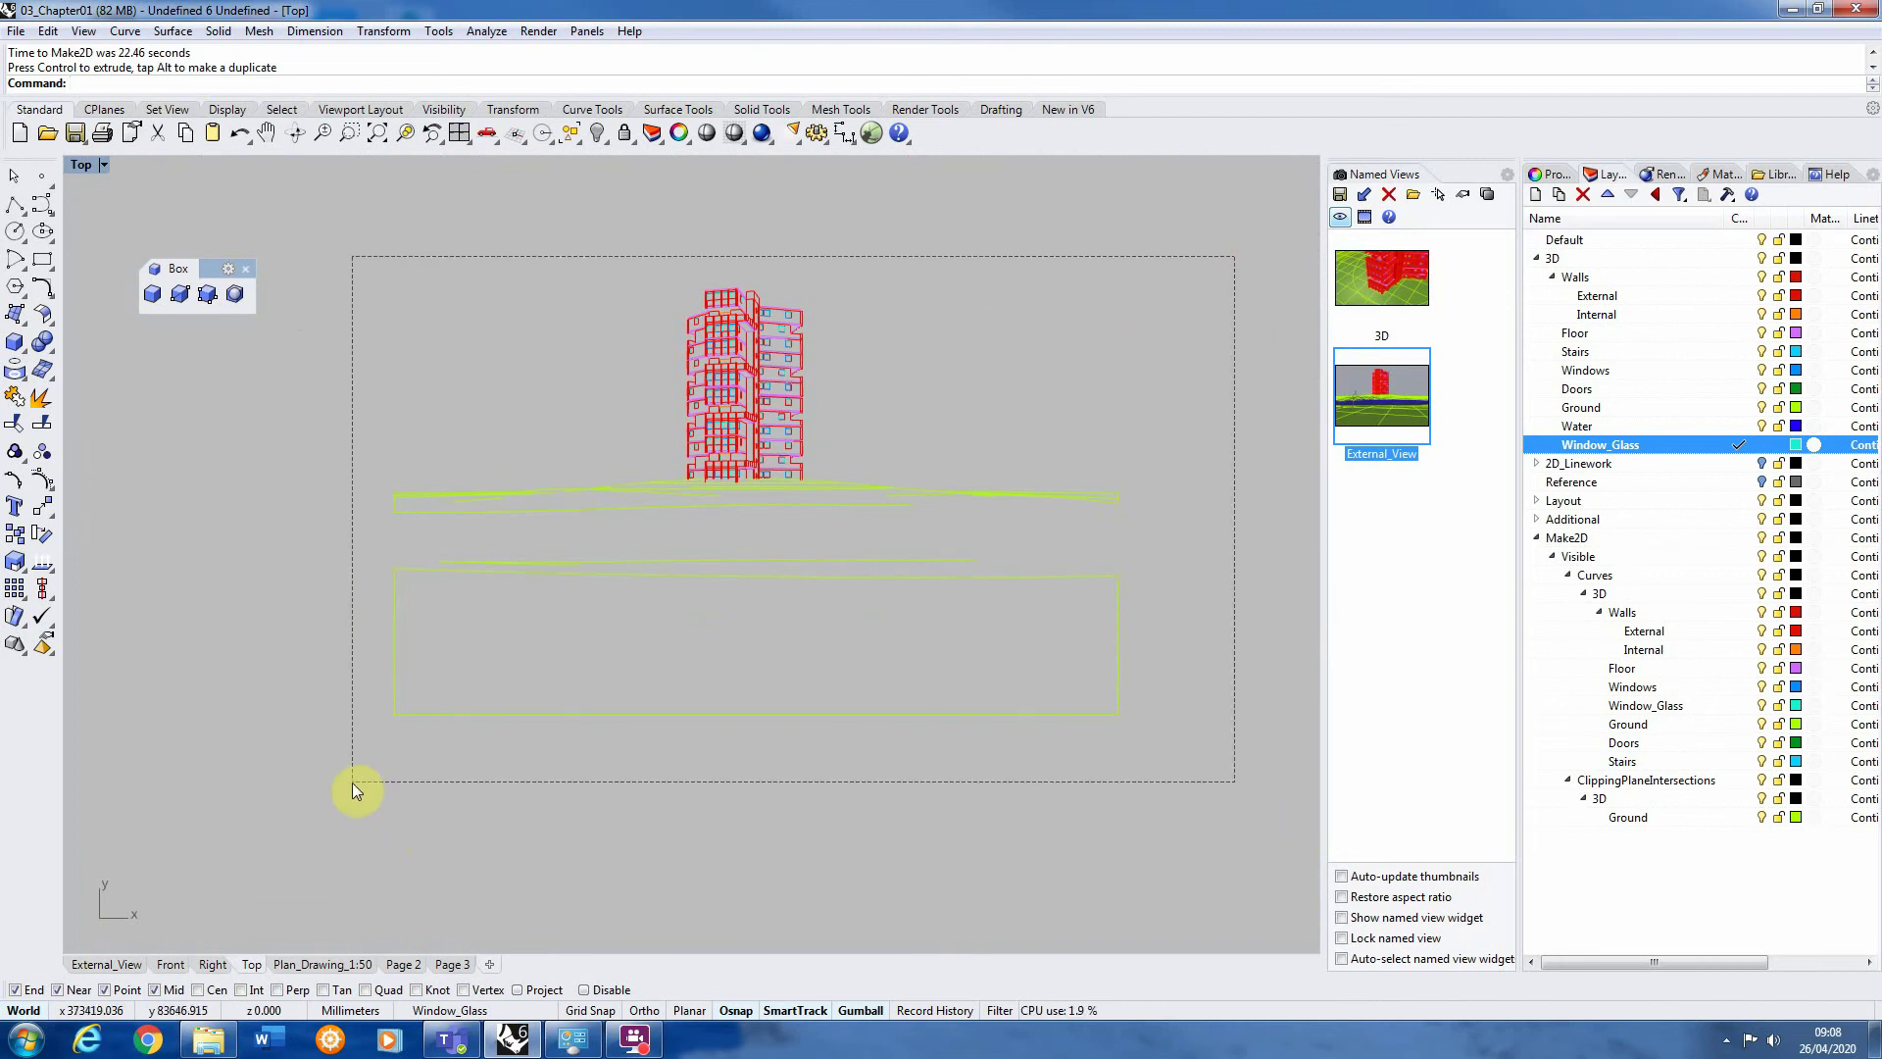
{"action": "left_click", "coordinate": [423, 850]}
On the Page 3 layout, reframe the Top detail so the whole Make2D drawing of the tower and ground lines fits inside it
{"action": "left_click", "coordinate": [470, 965]}
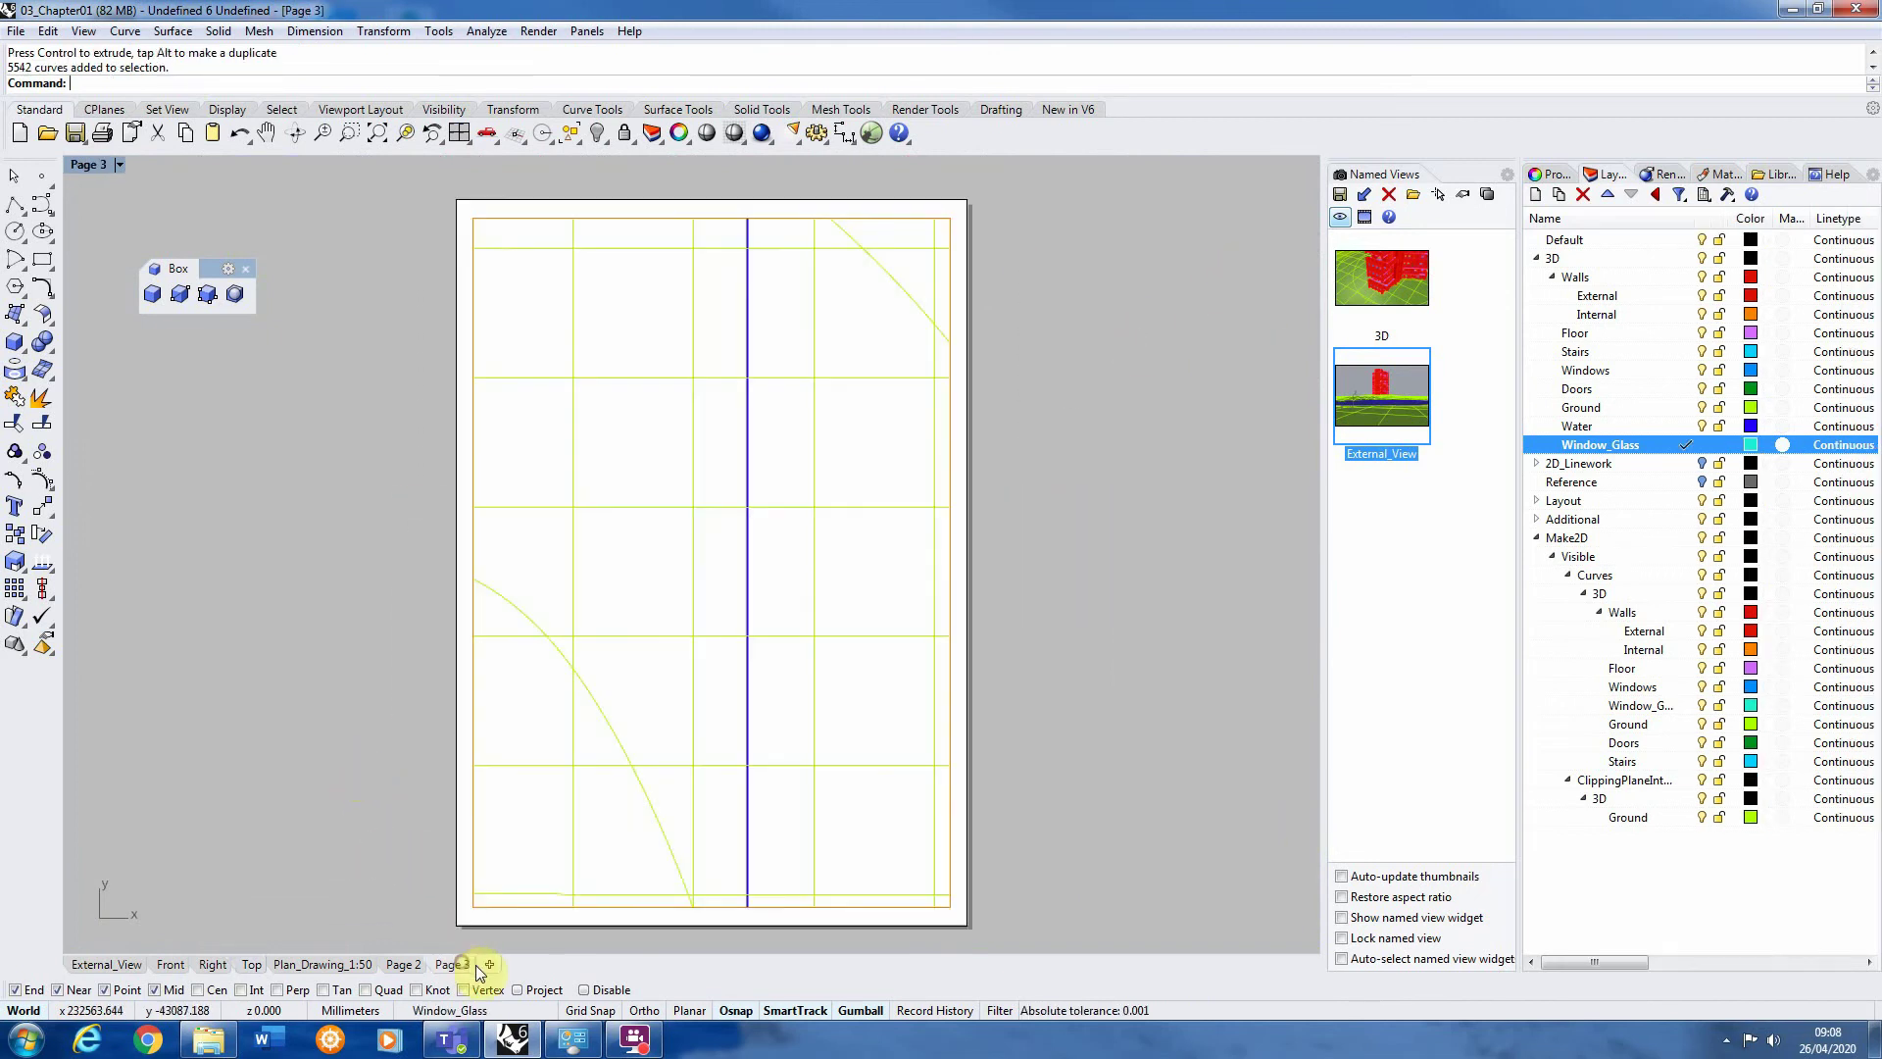
{"action": "double_click", "coordinate": [633, 443]}
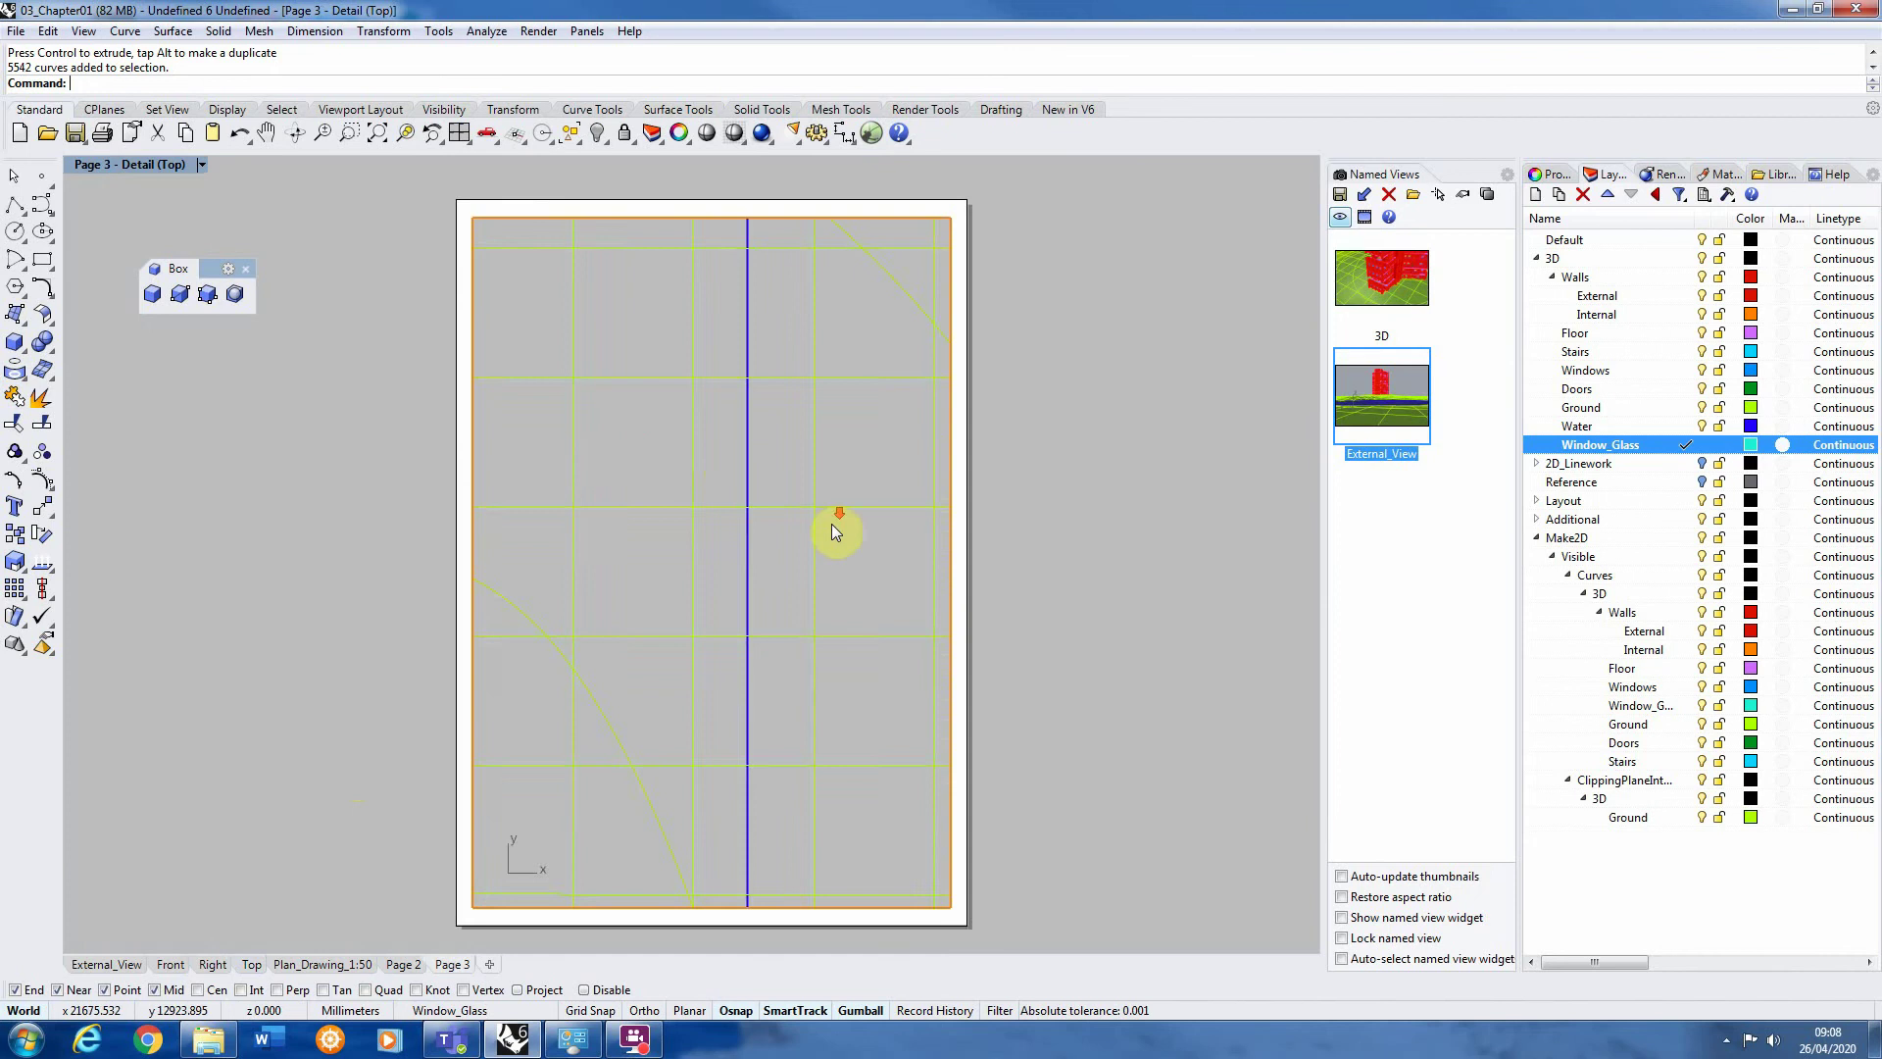
{"action": "scroll", "coordinate": [831, 524], "scroll_direction": "down", "scroll_amount": 10}
{"action": "scroll", "coordinate": [810, 534], "scroll_direction": "up", "scroll_amount": 3}
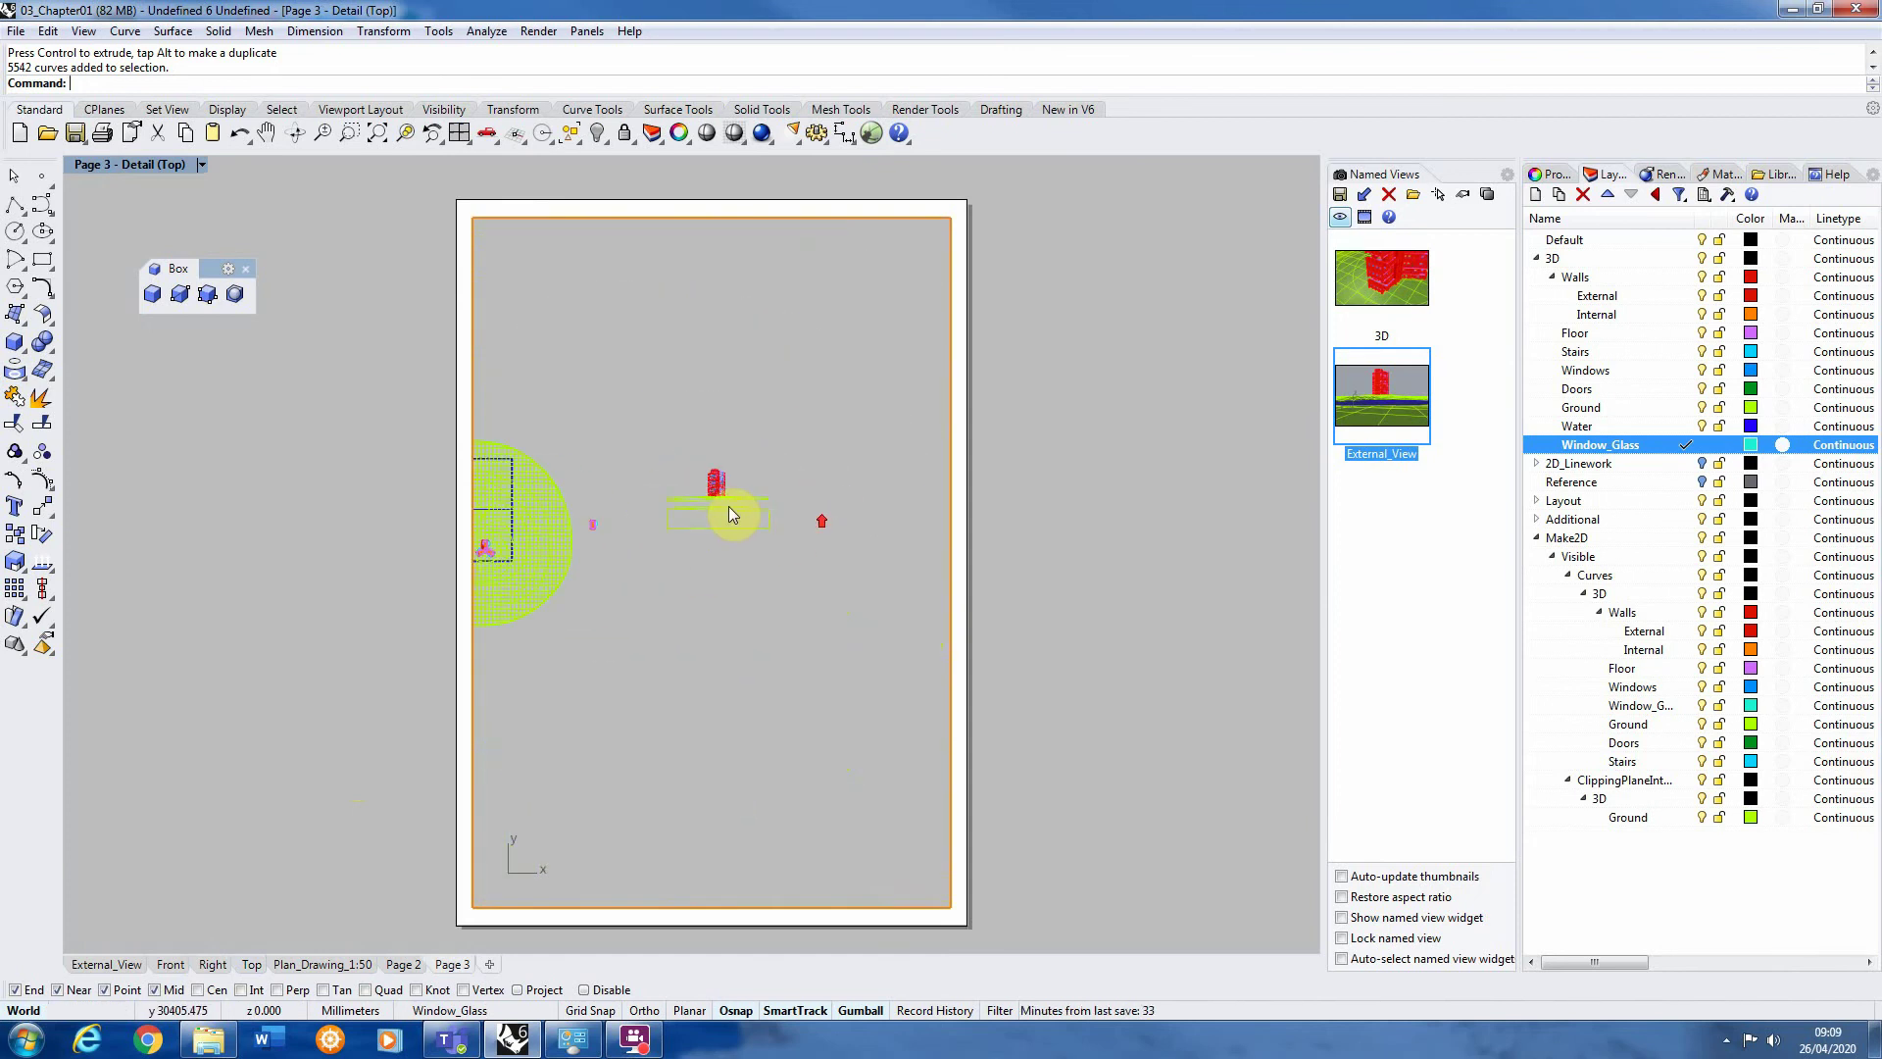
{"action": "scroll", "coordinate": [728, 506], "scroll_direction": "up", "scroll_amount": 5}
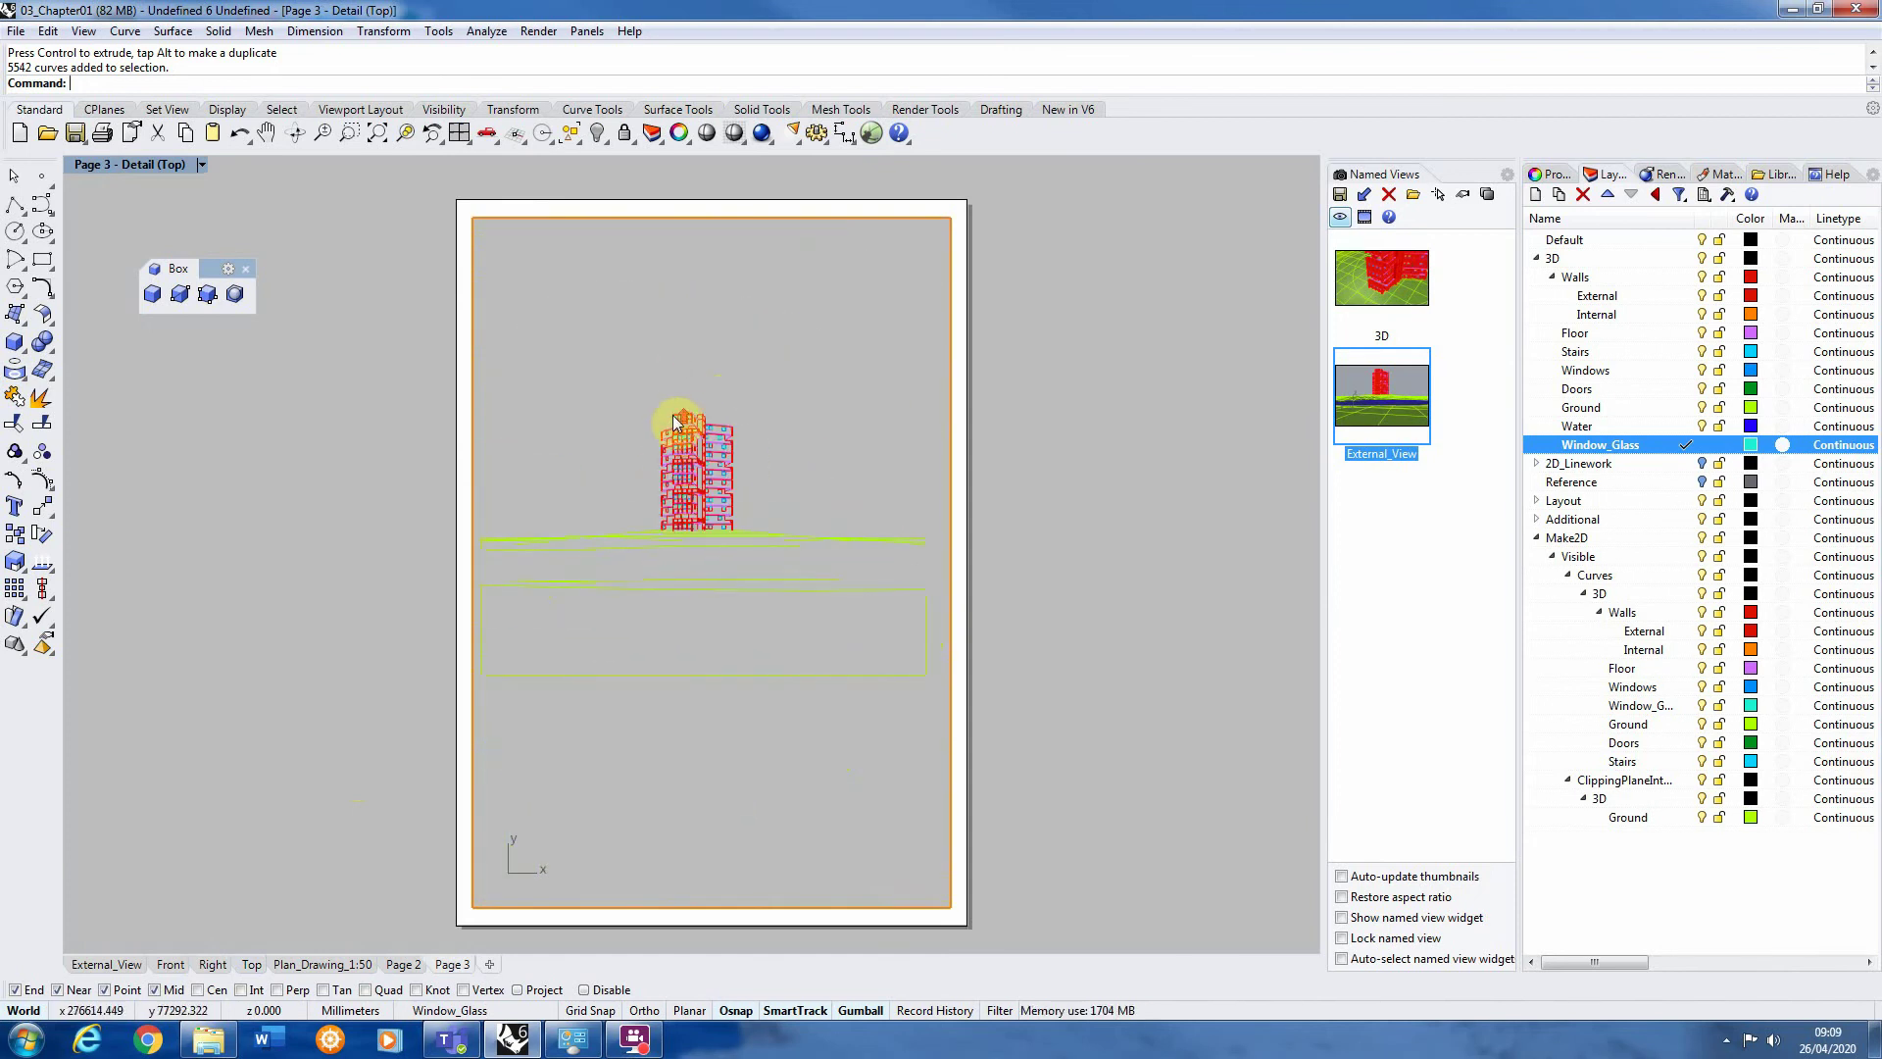
{"action": "scroll", "coordinate": [678, 415], "scroll_direction": "up", "scroll_amount": 2}
{"action": "scroll", "coordinate": [802, 508], "scroll_direction": "down", "scroll_amount": 2}
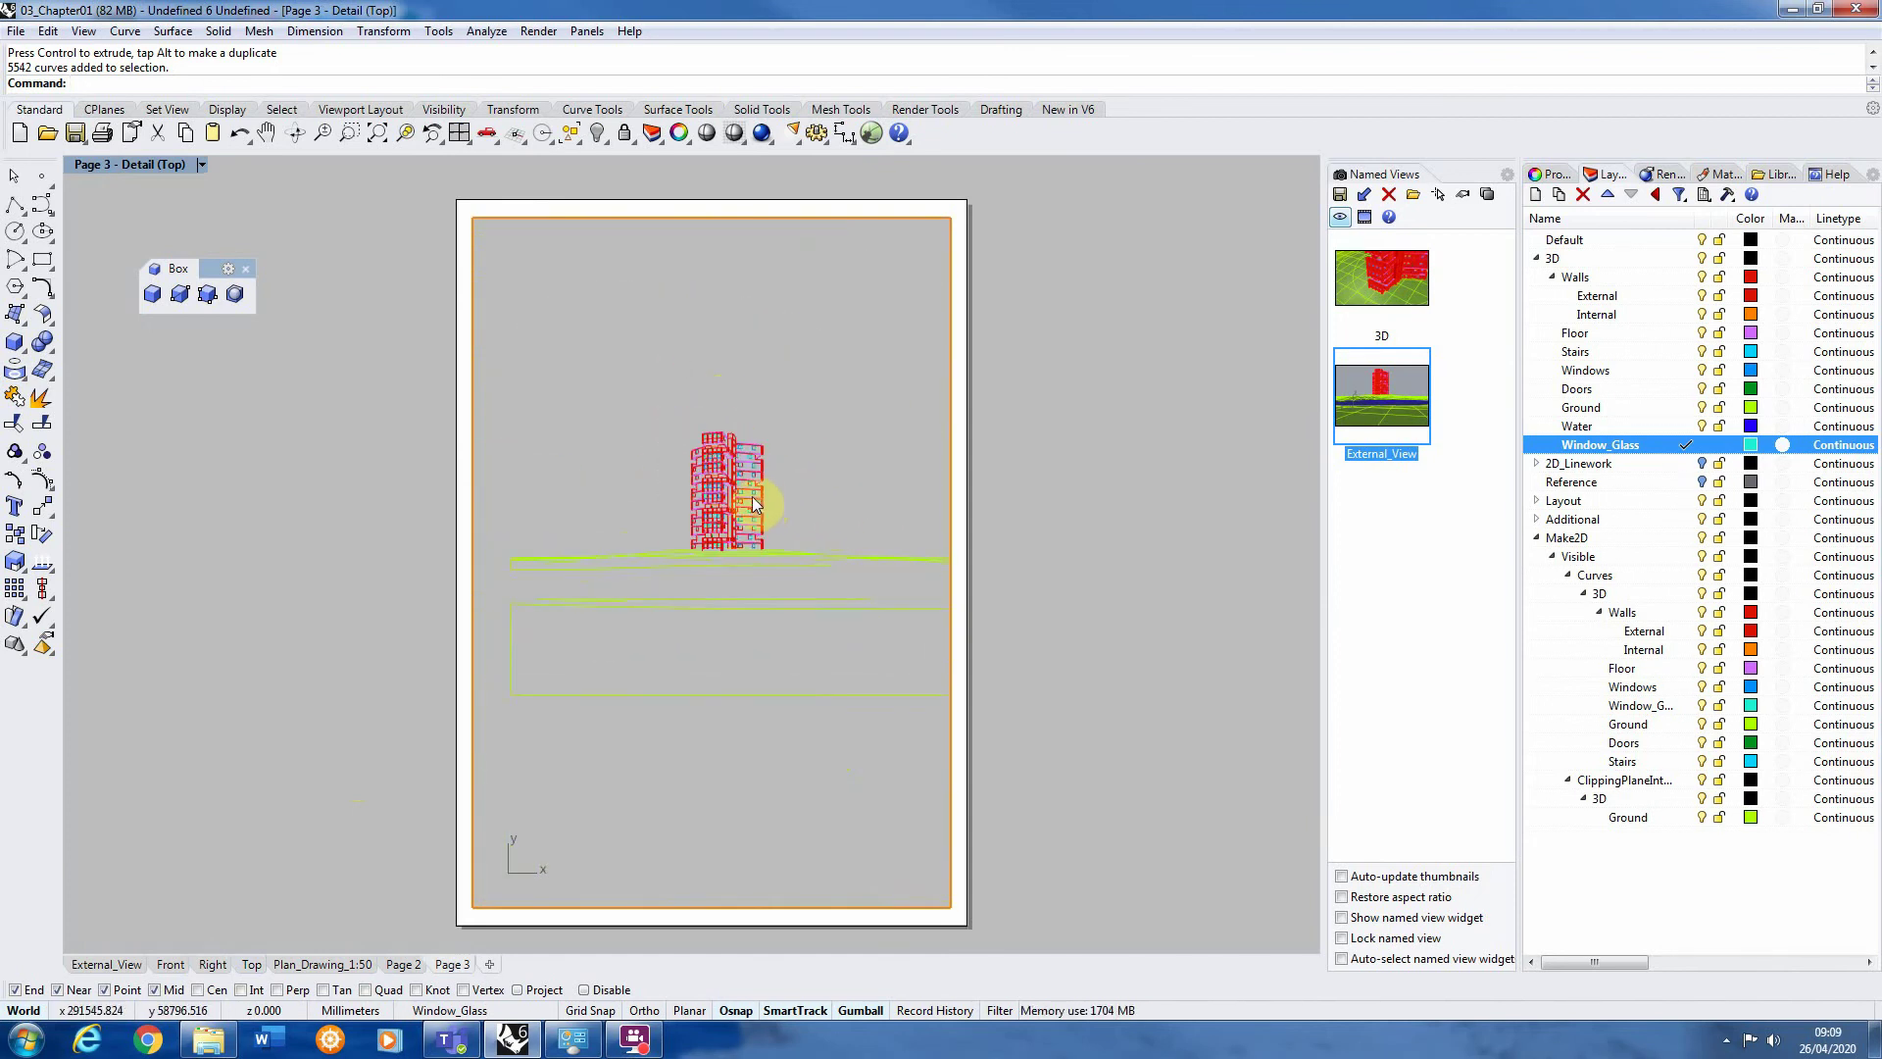
{"action": "scroll", "coordinate": [829, 502], "scroll_direction": "down", "scroll_amount": 1}
{"action": "scroll", "coordinate": [844, 508], "scroll_direction": "up", "scroll_amount": 1}
{"action": "double_click", "coordinate": [1077, 500]}
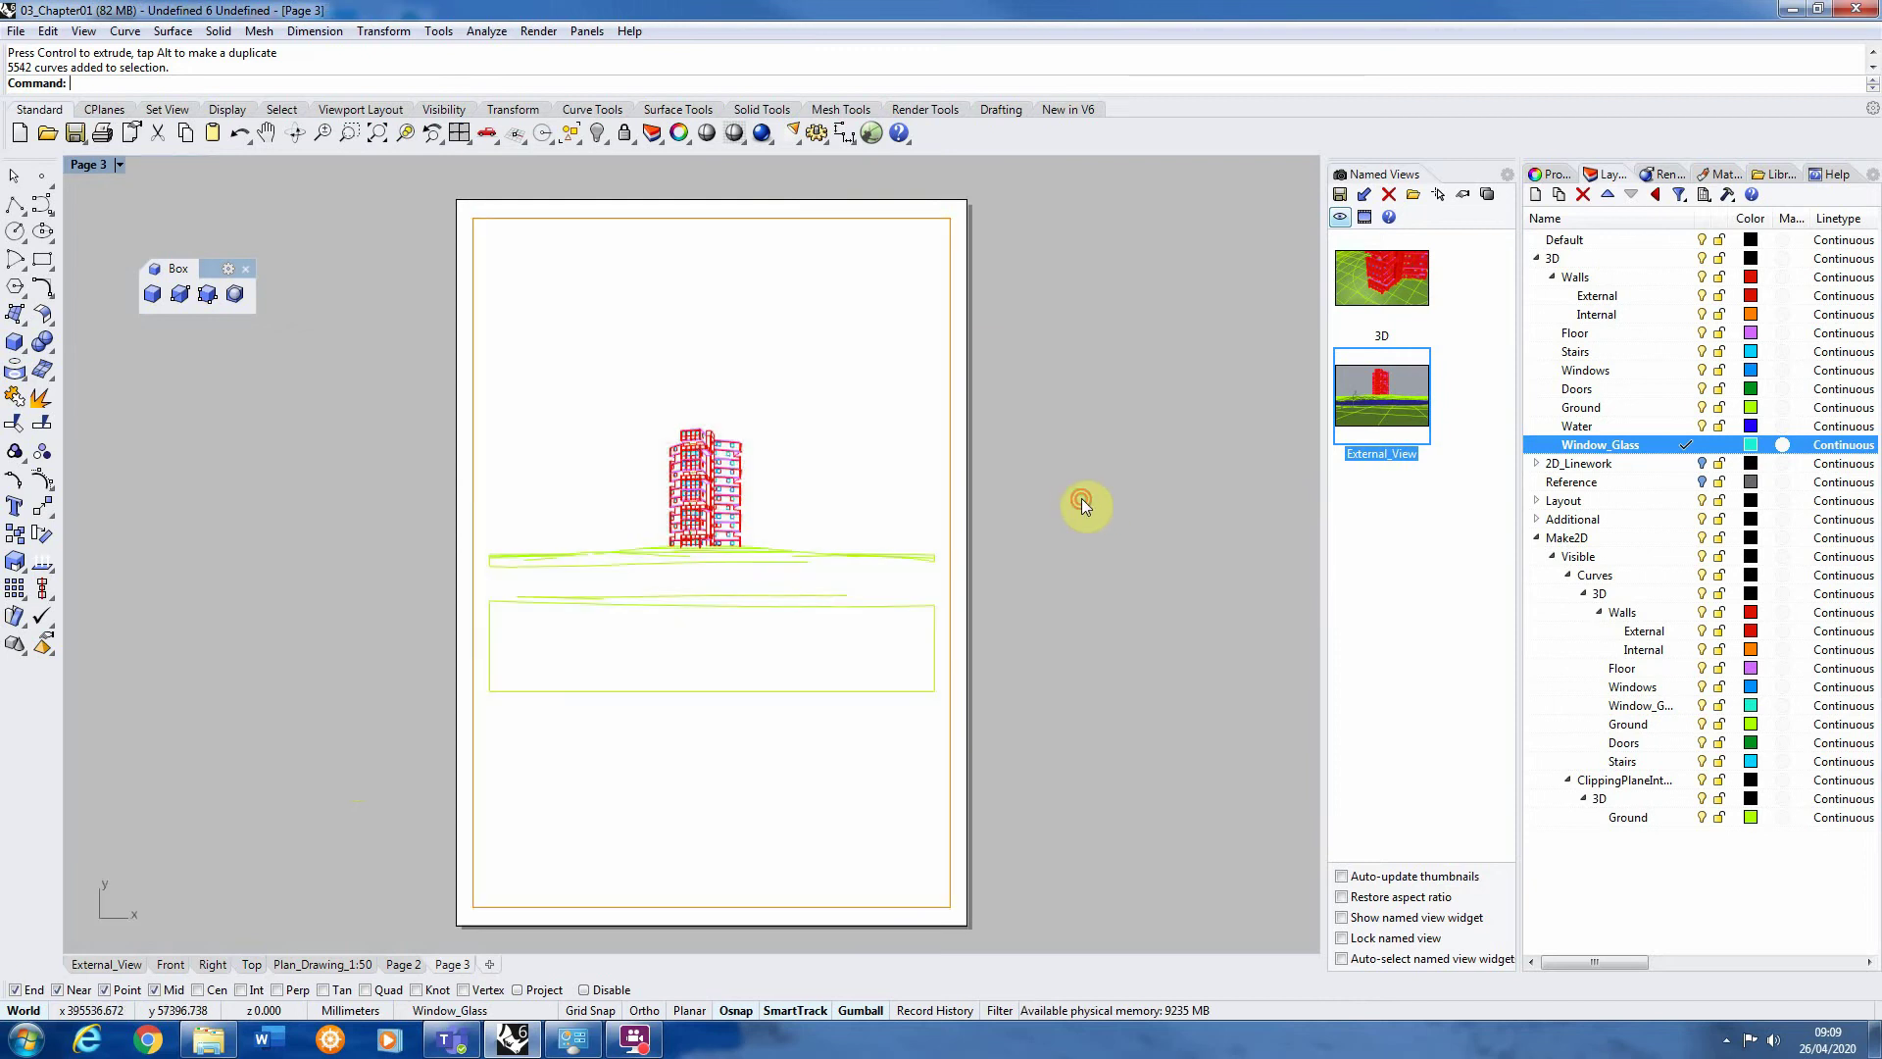
{"action": "left_click", "coordinate": [456, 968]}
{"action": "right_click", "coordinate": [454, 968]}
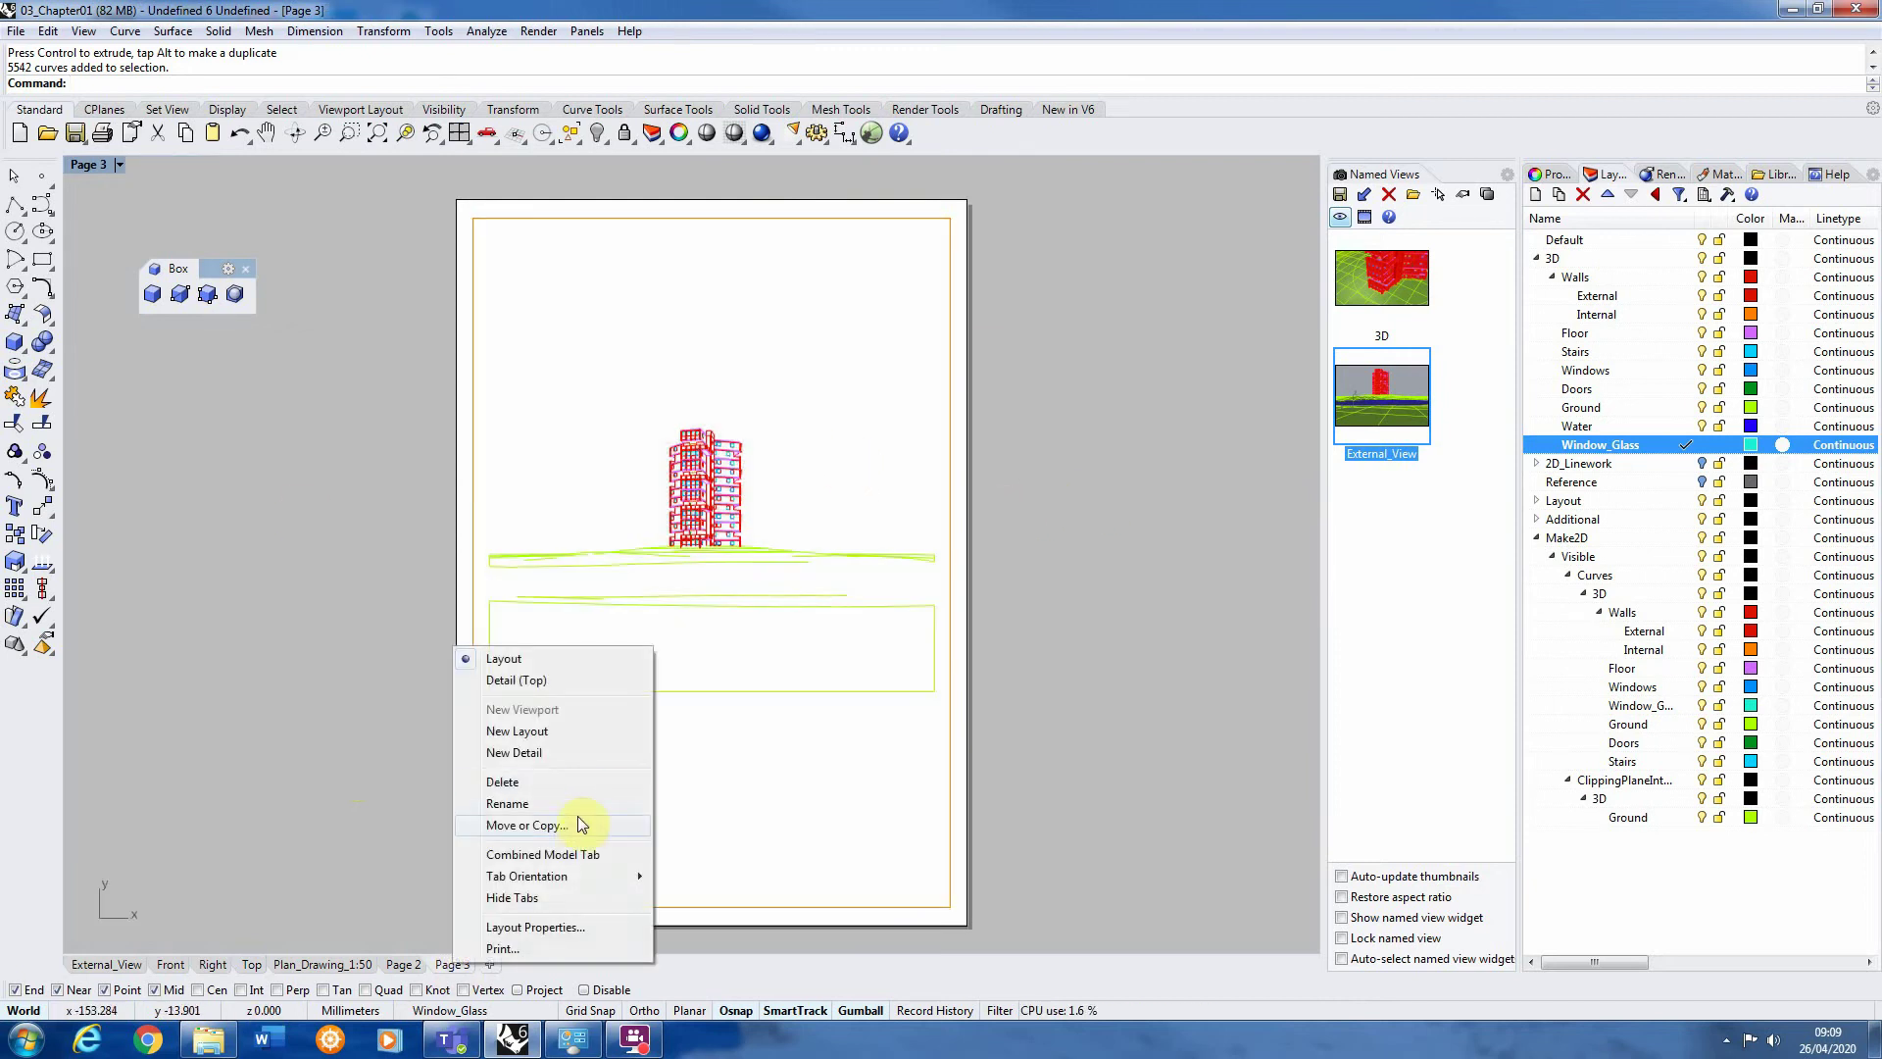
{"action": "left_click", "coordinate": [569, 927]}
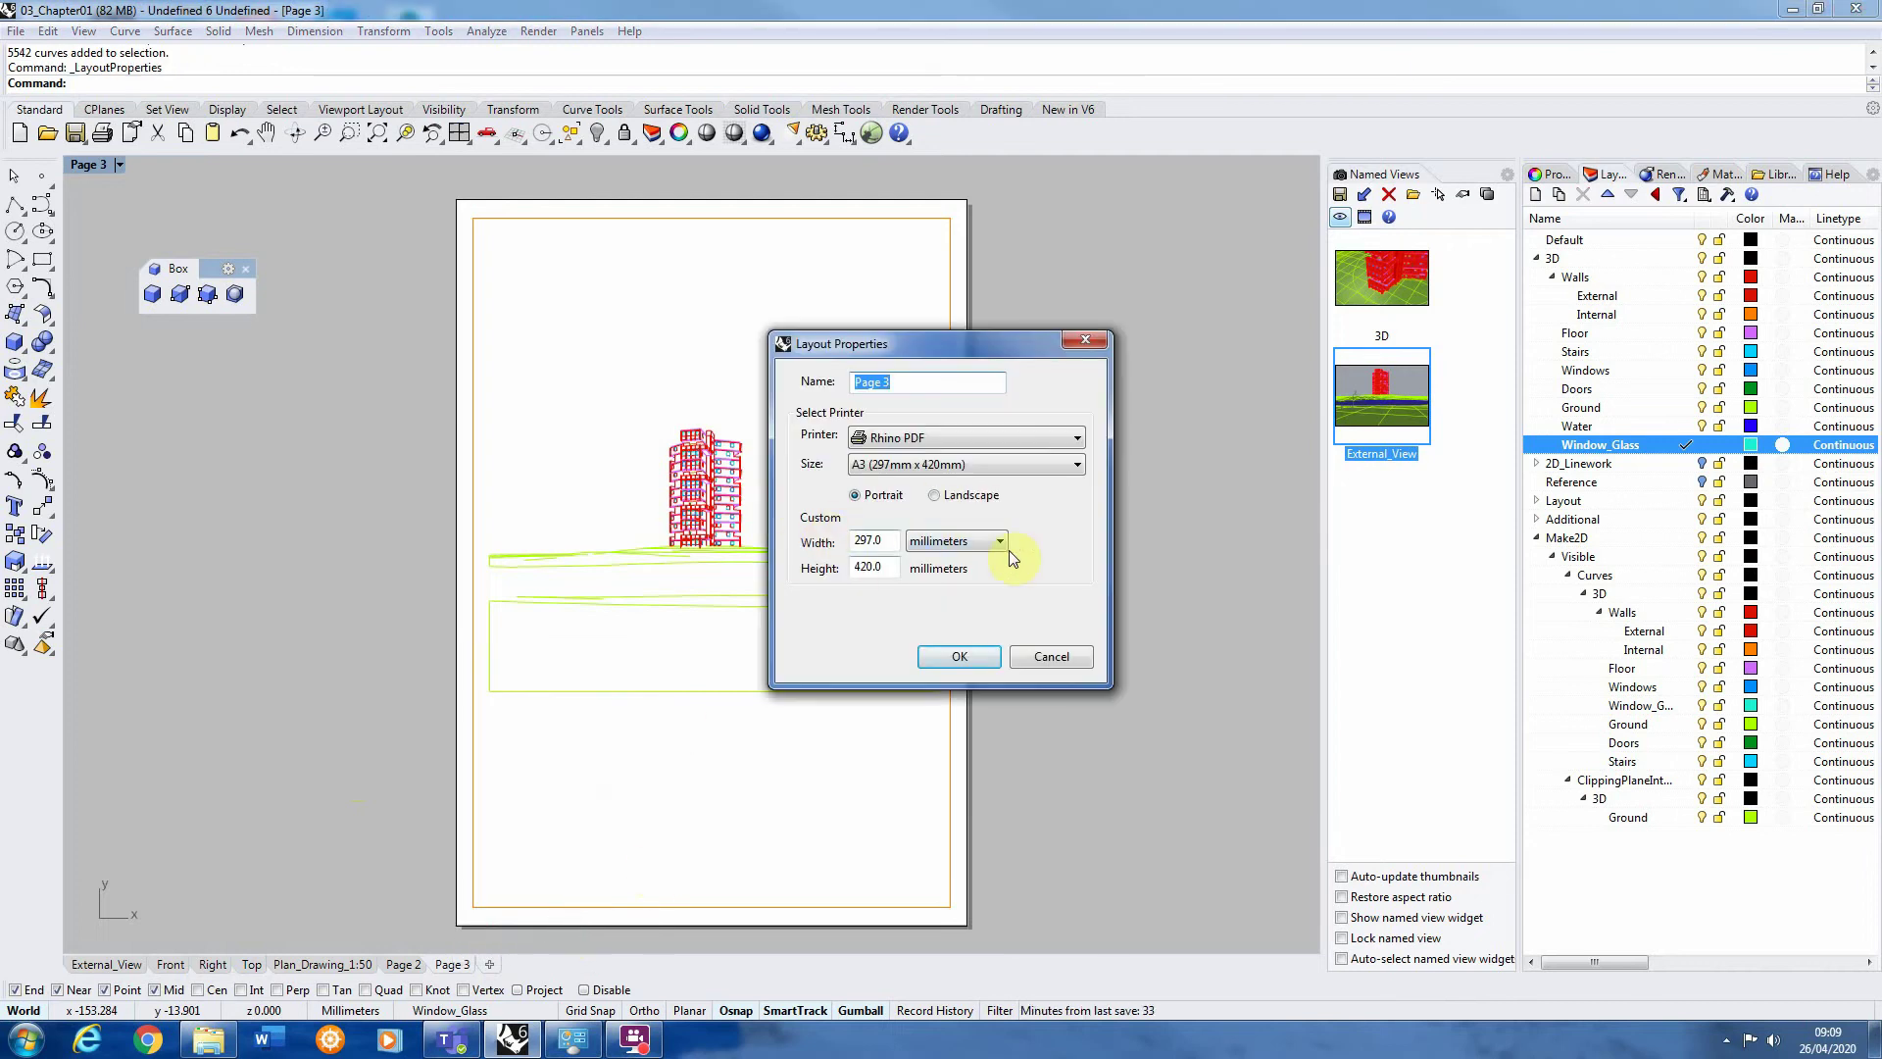
{"action": "left_click", "coordinate": [1081, 340]}
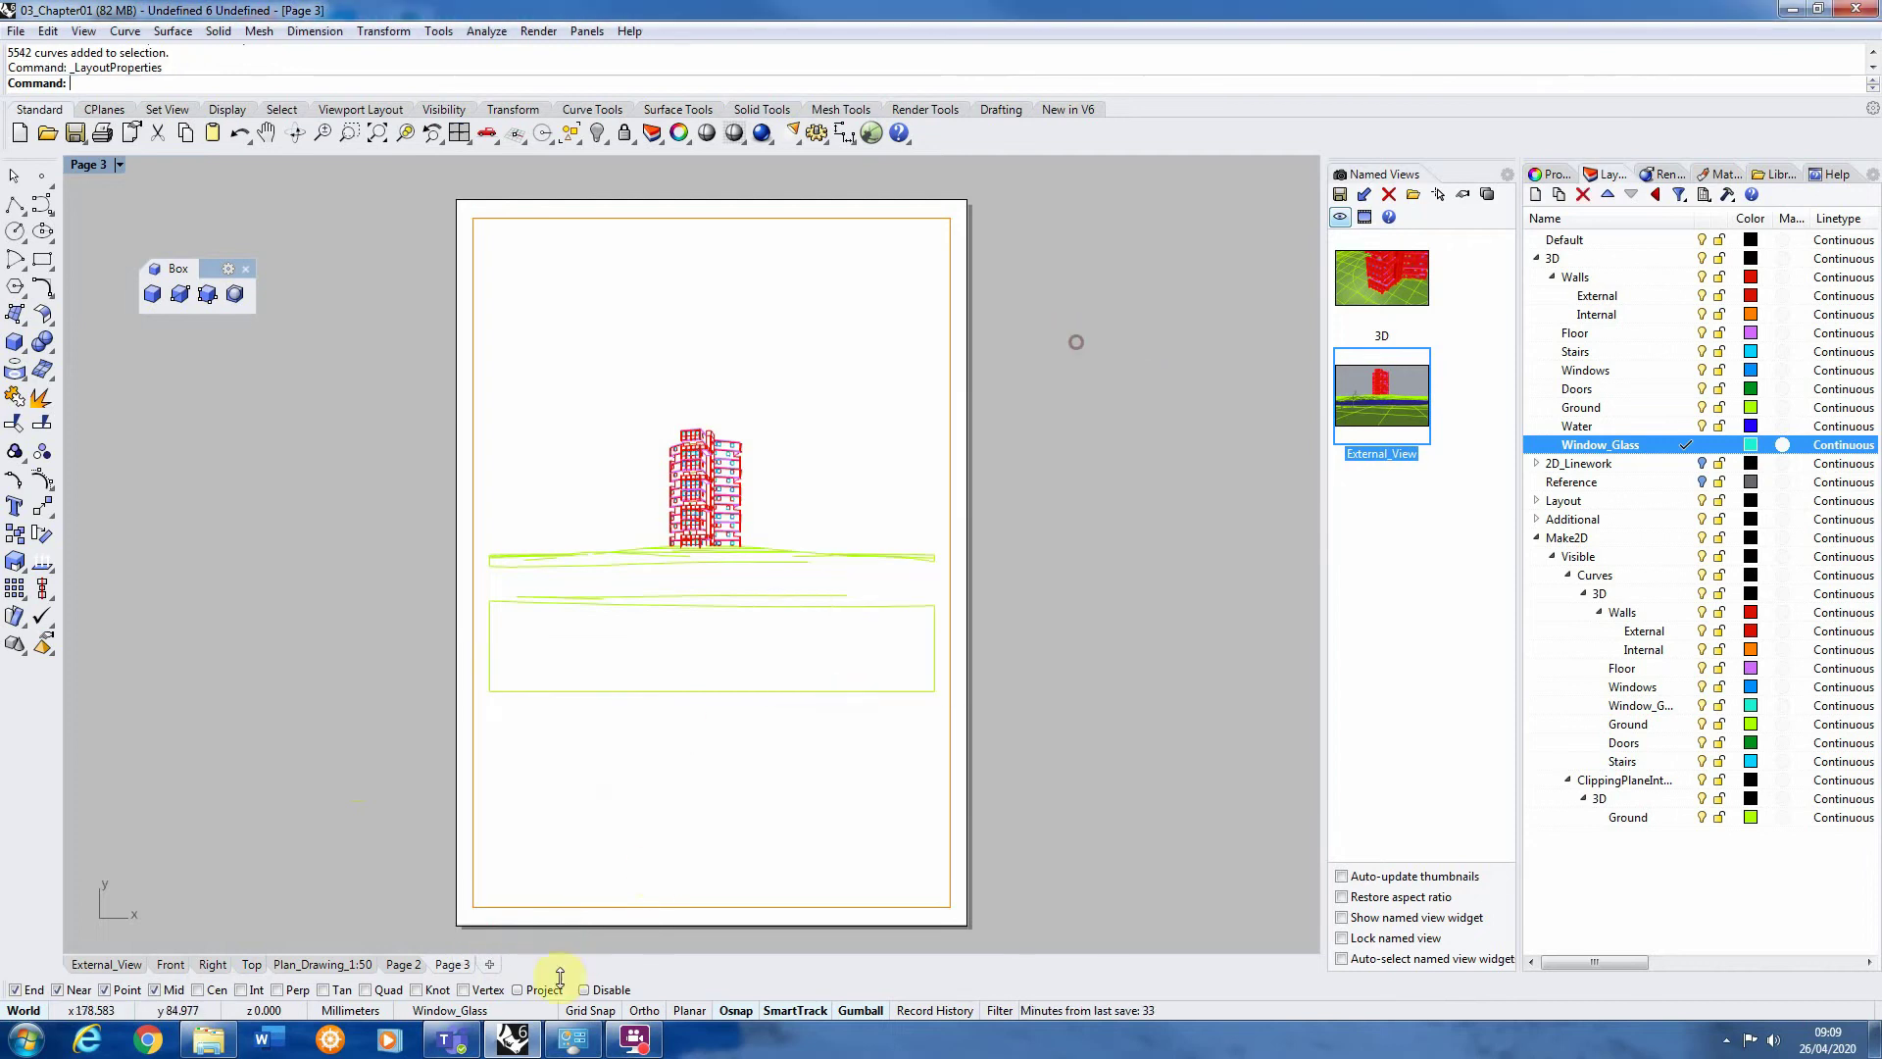
Change the orientation of the A3 layout Page 3 to landscape
{"action": "right_click", "coordinate": [454, 965]}
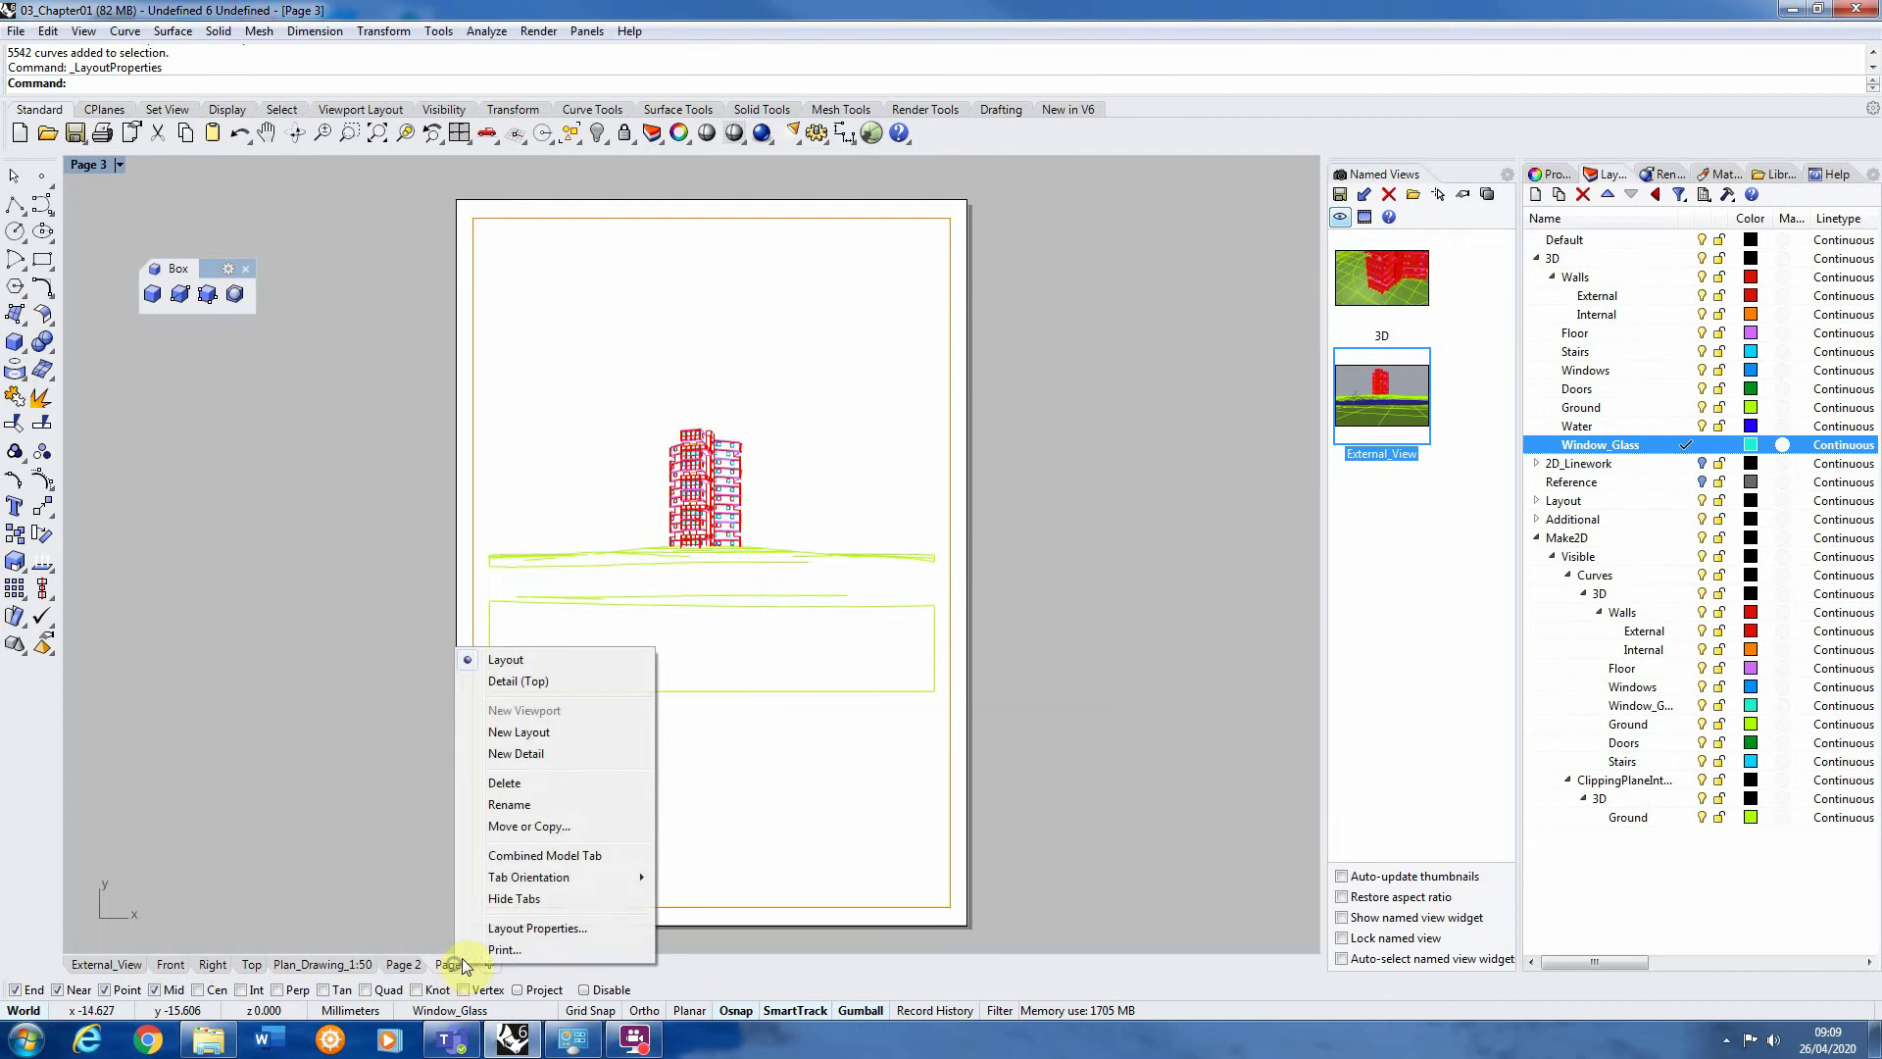
{"action": "left_click", "coordinate": [567, 928]}
{"action": "left_click", "coordinate": [934, 495]}
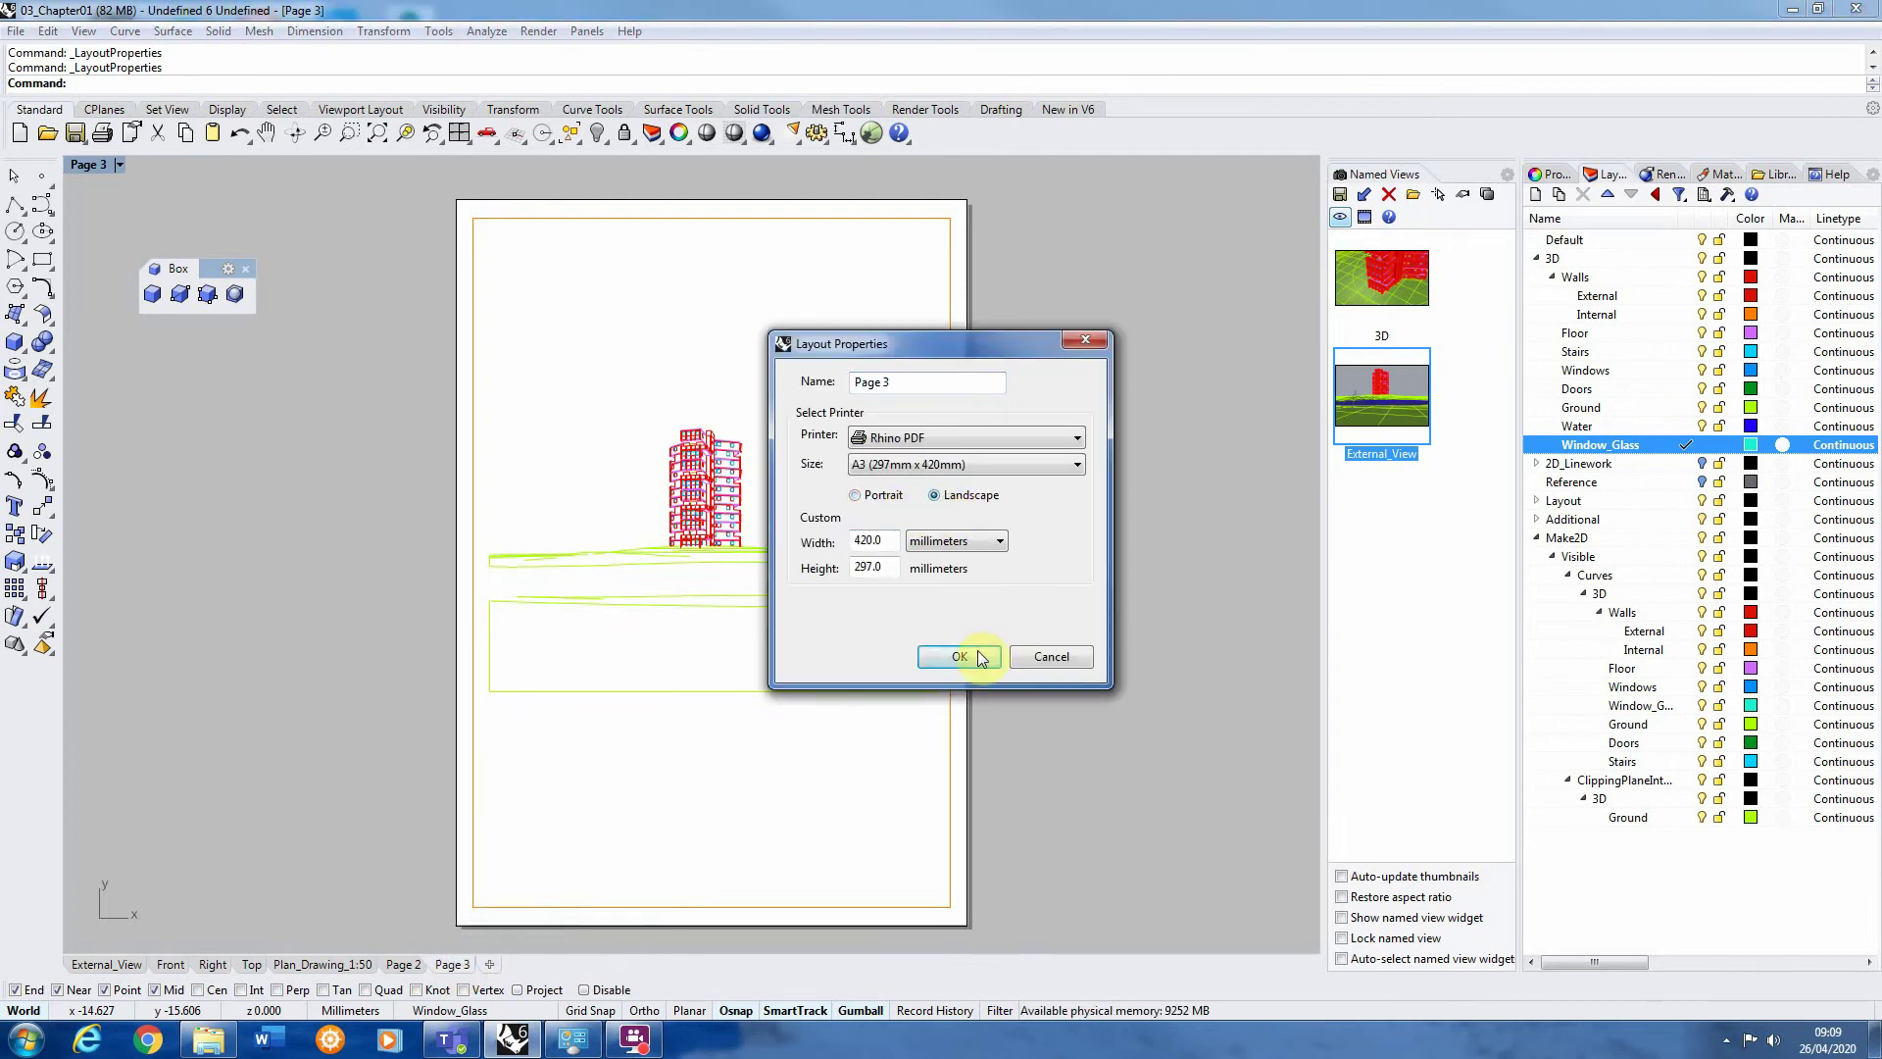
{"action": "left_click", "coordinate": [960, 656]}
Resize the detail frame to fit the landscape sheet, widening it across the page and lowering its upper edge to the sheet's edge
{"action": "left_click", "coordinate": [827, 490]}
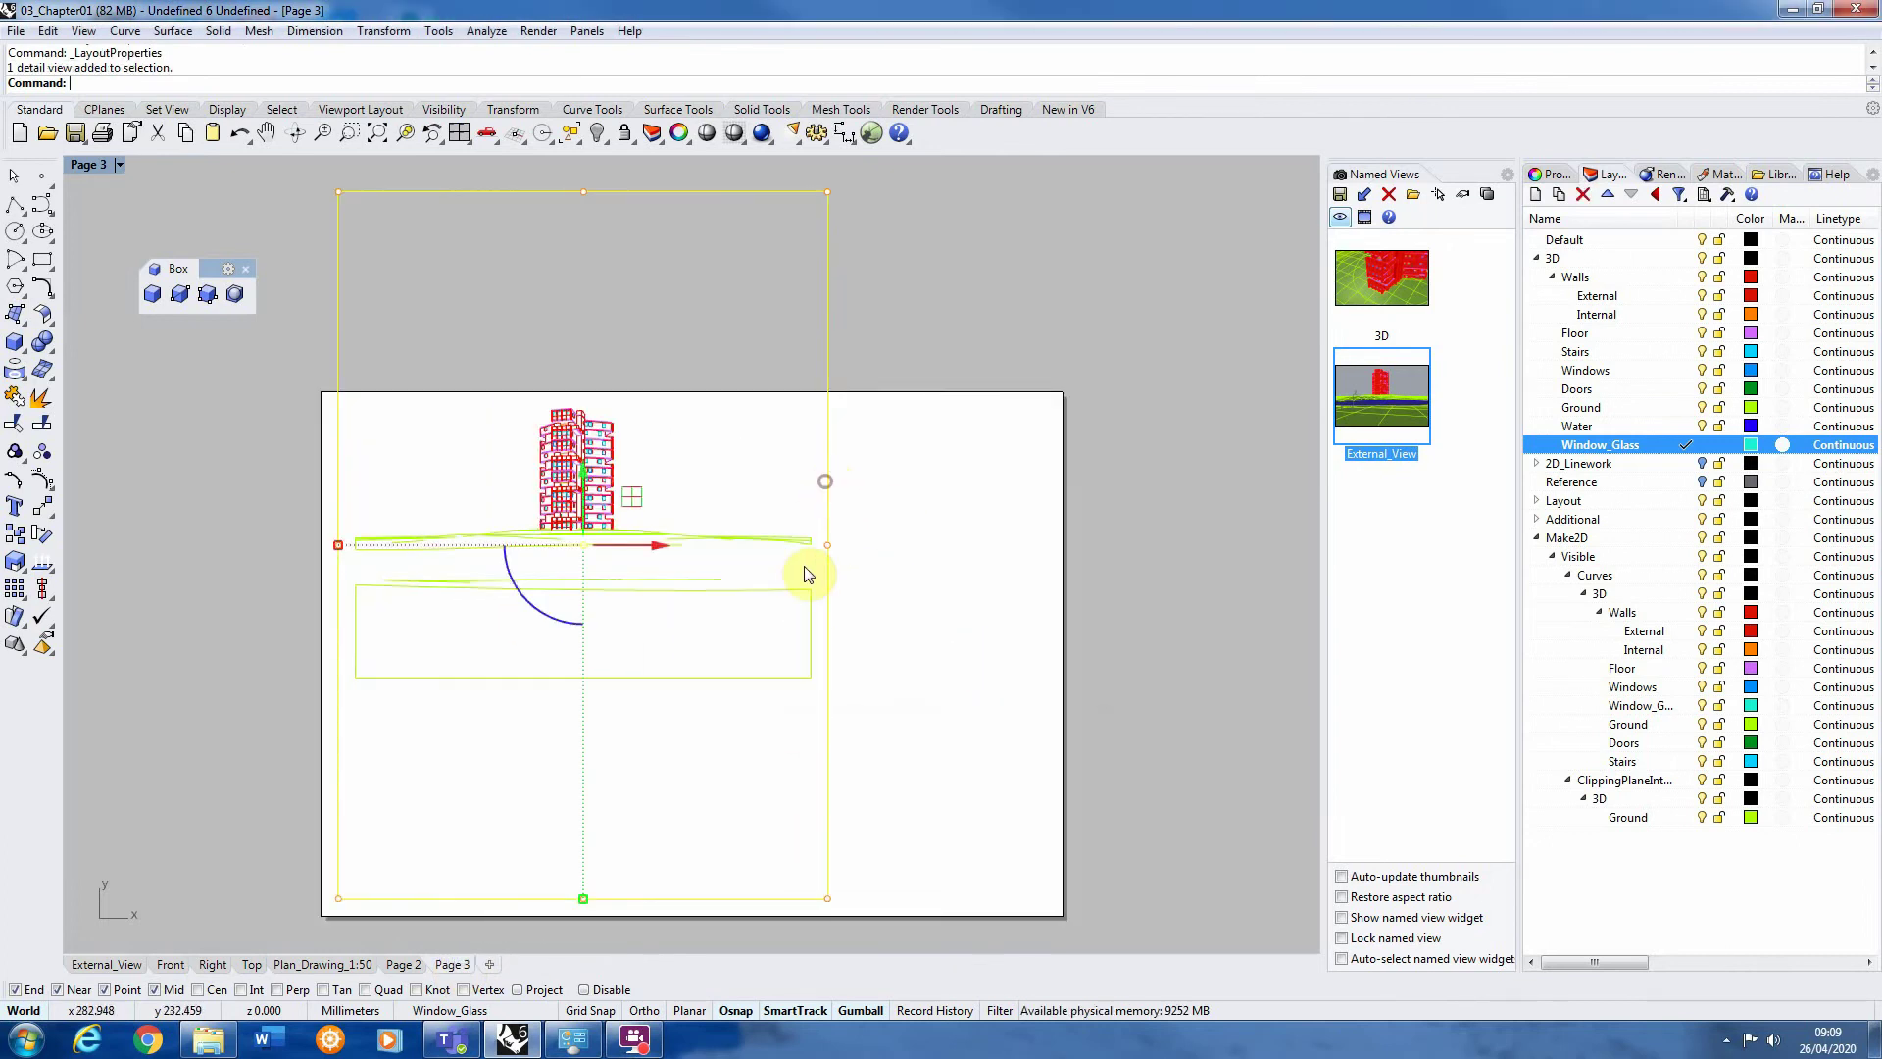
{"action": "left_click_drag", "start_coordinate": [875, 555], "coordinate": [1099, 555]}
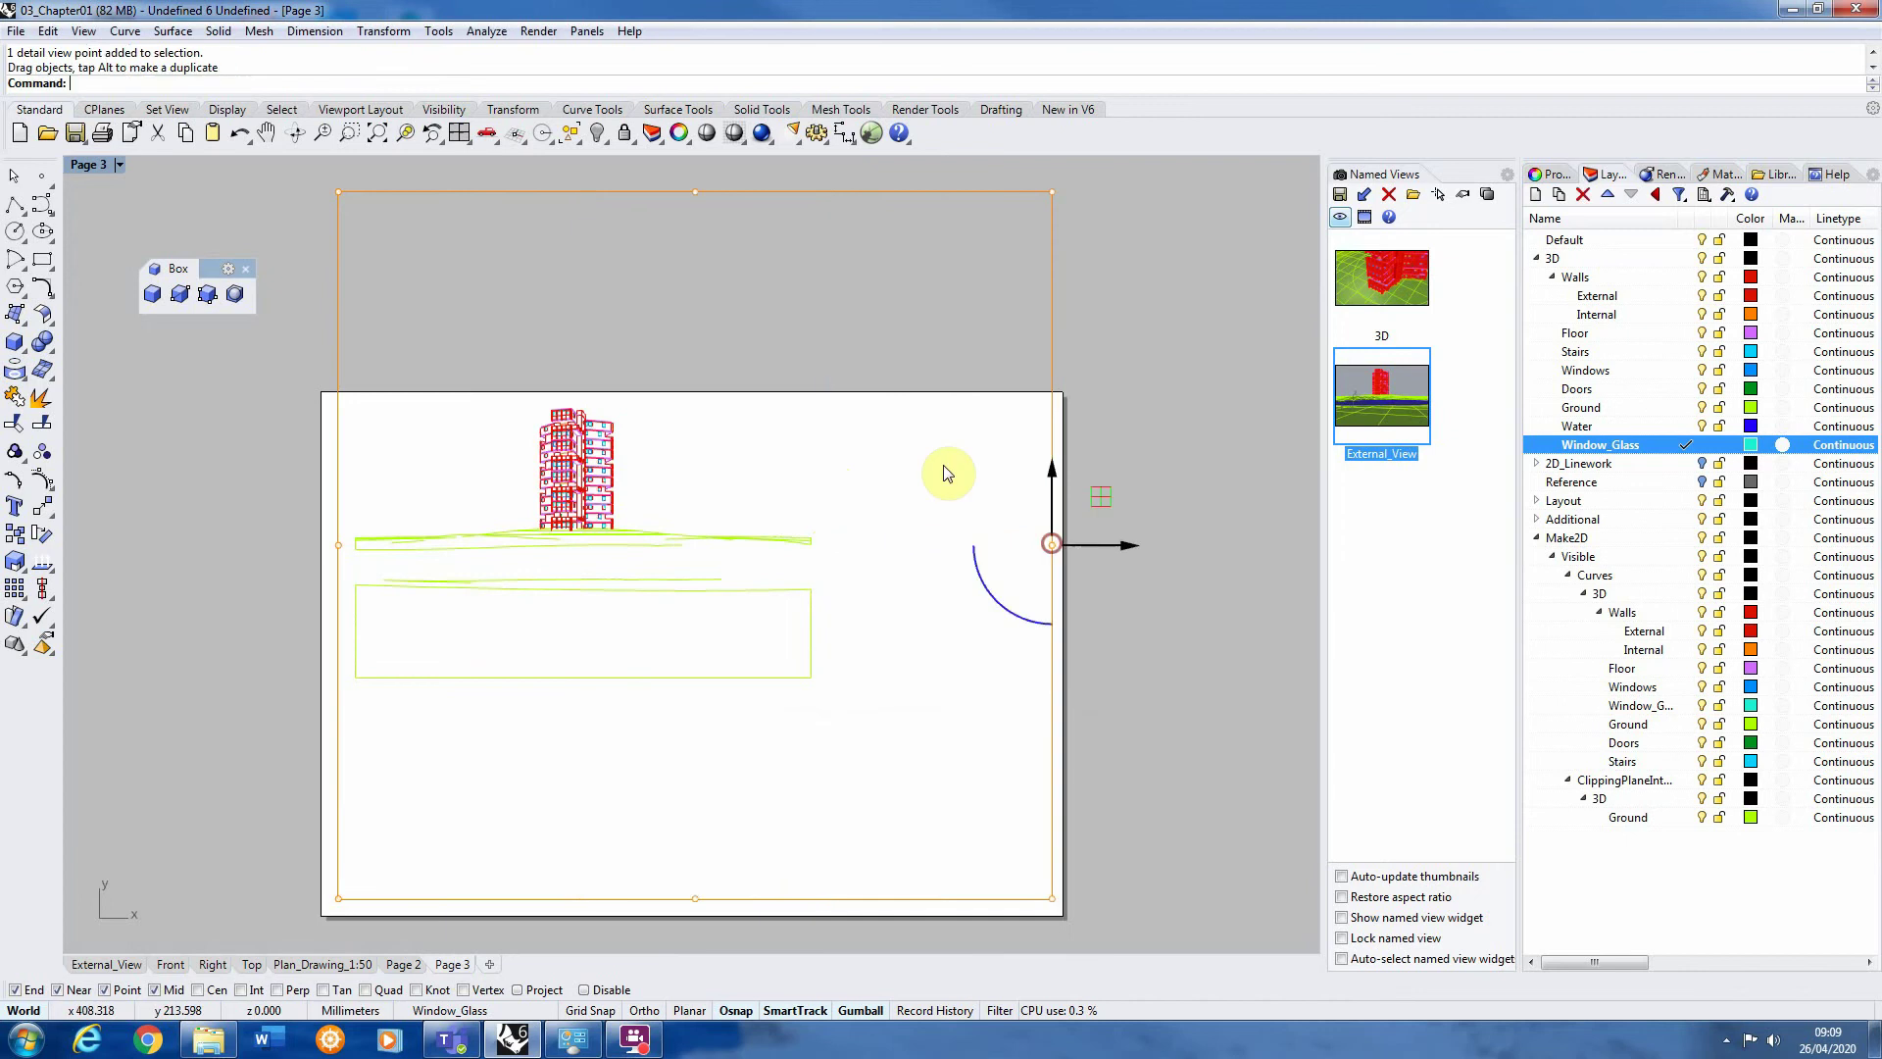
{"action": "left_click_drag", "start_coordinate": [697, 196], "coordinate": [697, 393]}
{"action": "left_click", "coordinate": [861, 320]}
{"action": "scroll", "coordinate": [1015, 310], "scroll_direction": "down", "scroll_amount": 2}
Rescale and centre the Make2D drawing inside the resized detail, and return to the layout page
{"action": "double_click", "coordinate": [796, 427]}
{"action": "scroll", "coordinate": [855, 542], "scroll_direction": "down", "scroll_amount": 4}
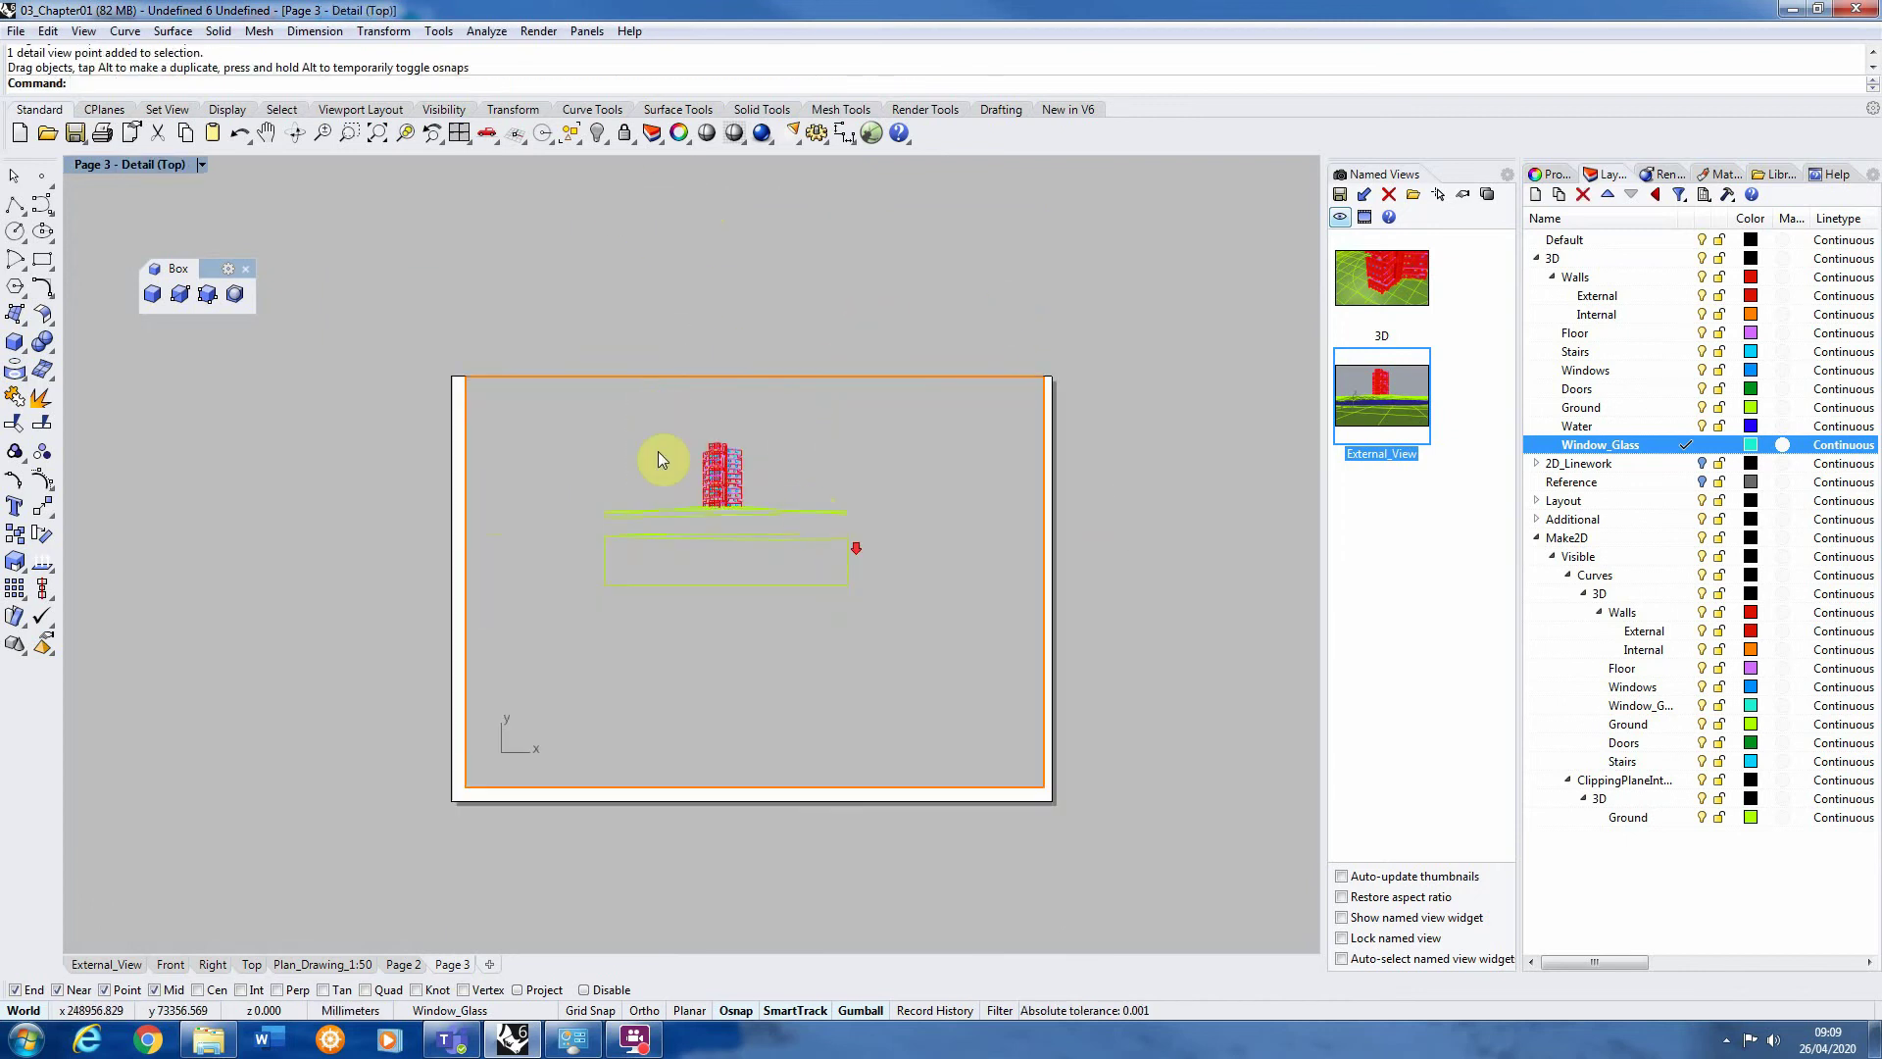
{"action": "scroll", "coordinate": [658, 431], "scroll_direction": "up", "scroll_amount": 6}
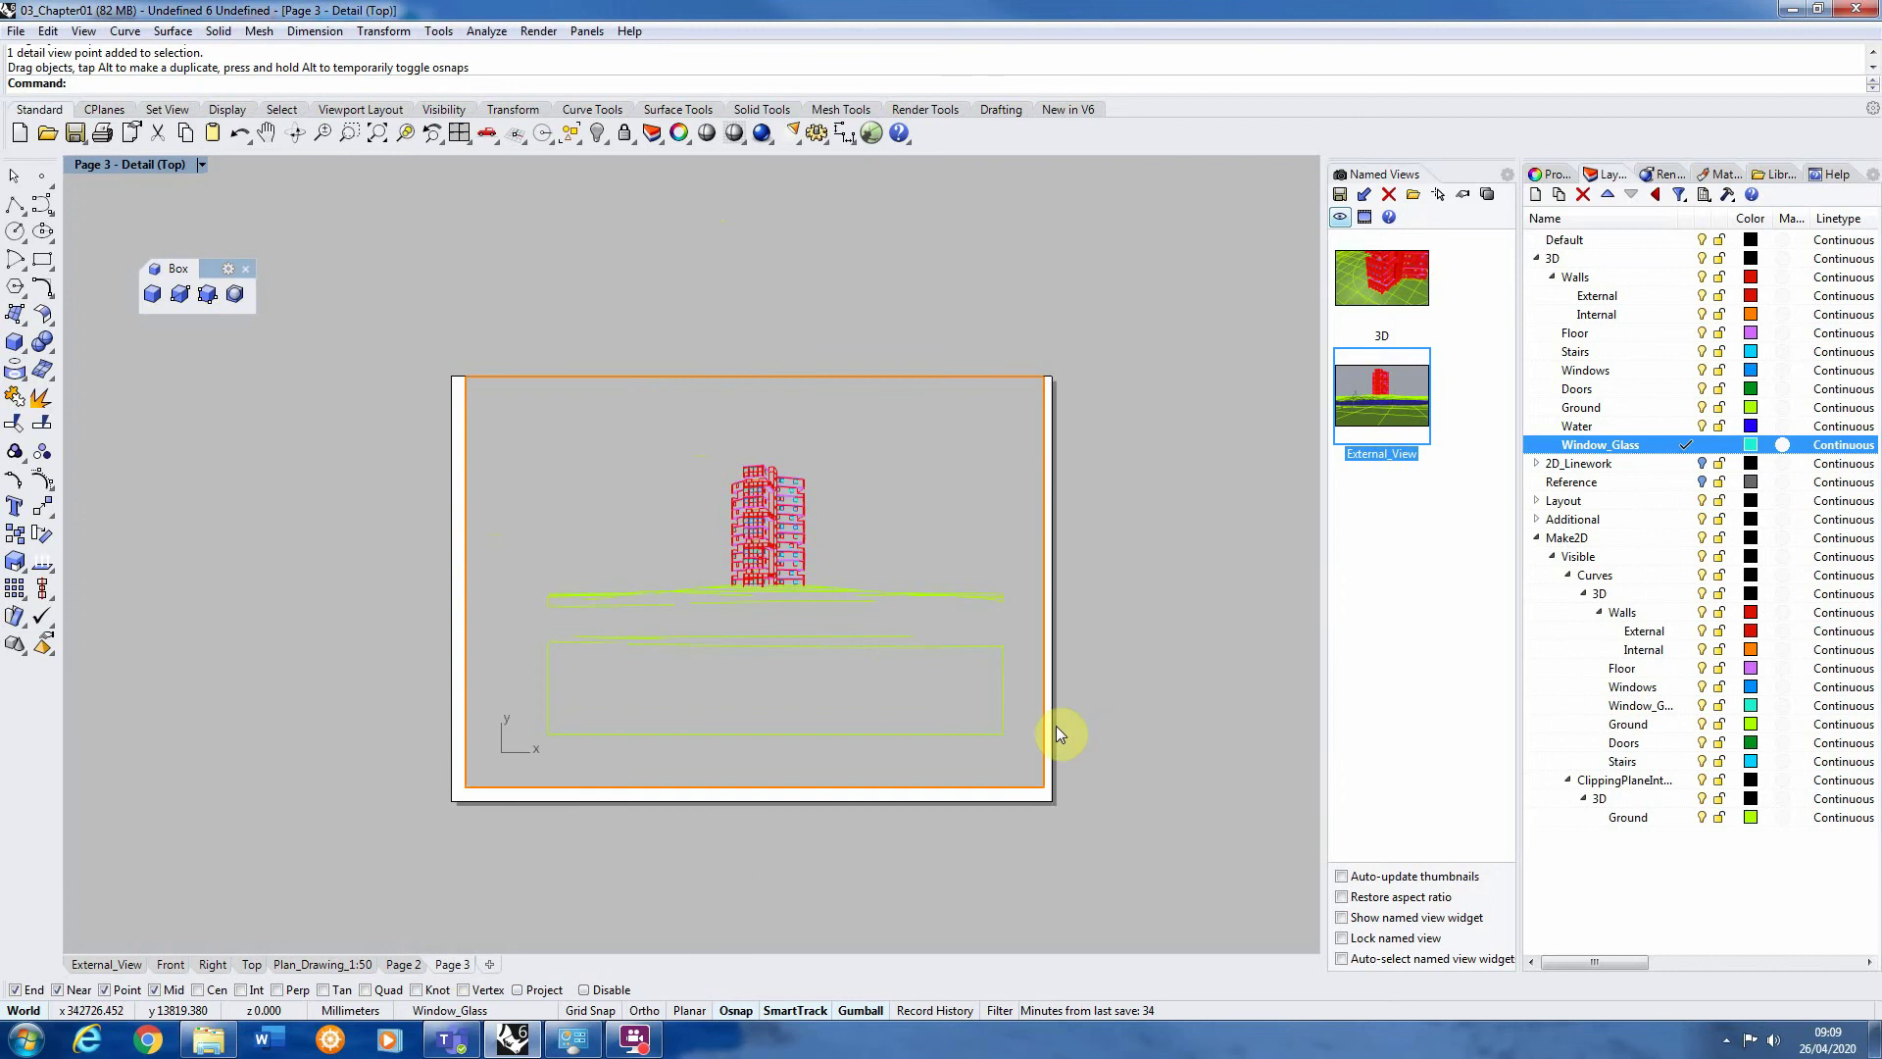
{"action": "scroll", "coordinate": [997, 715], "scroll_direction": "up", "scroll_amount": 2}
{"action": "scroll", "coordinate": [791, 614], "scroll_direction": "up", "scroll_amount": 3}
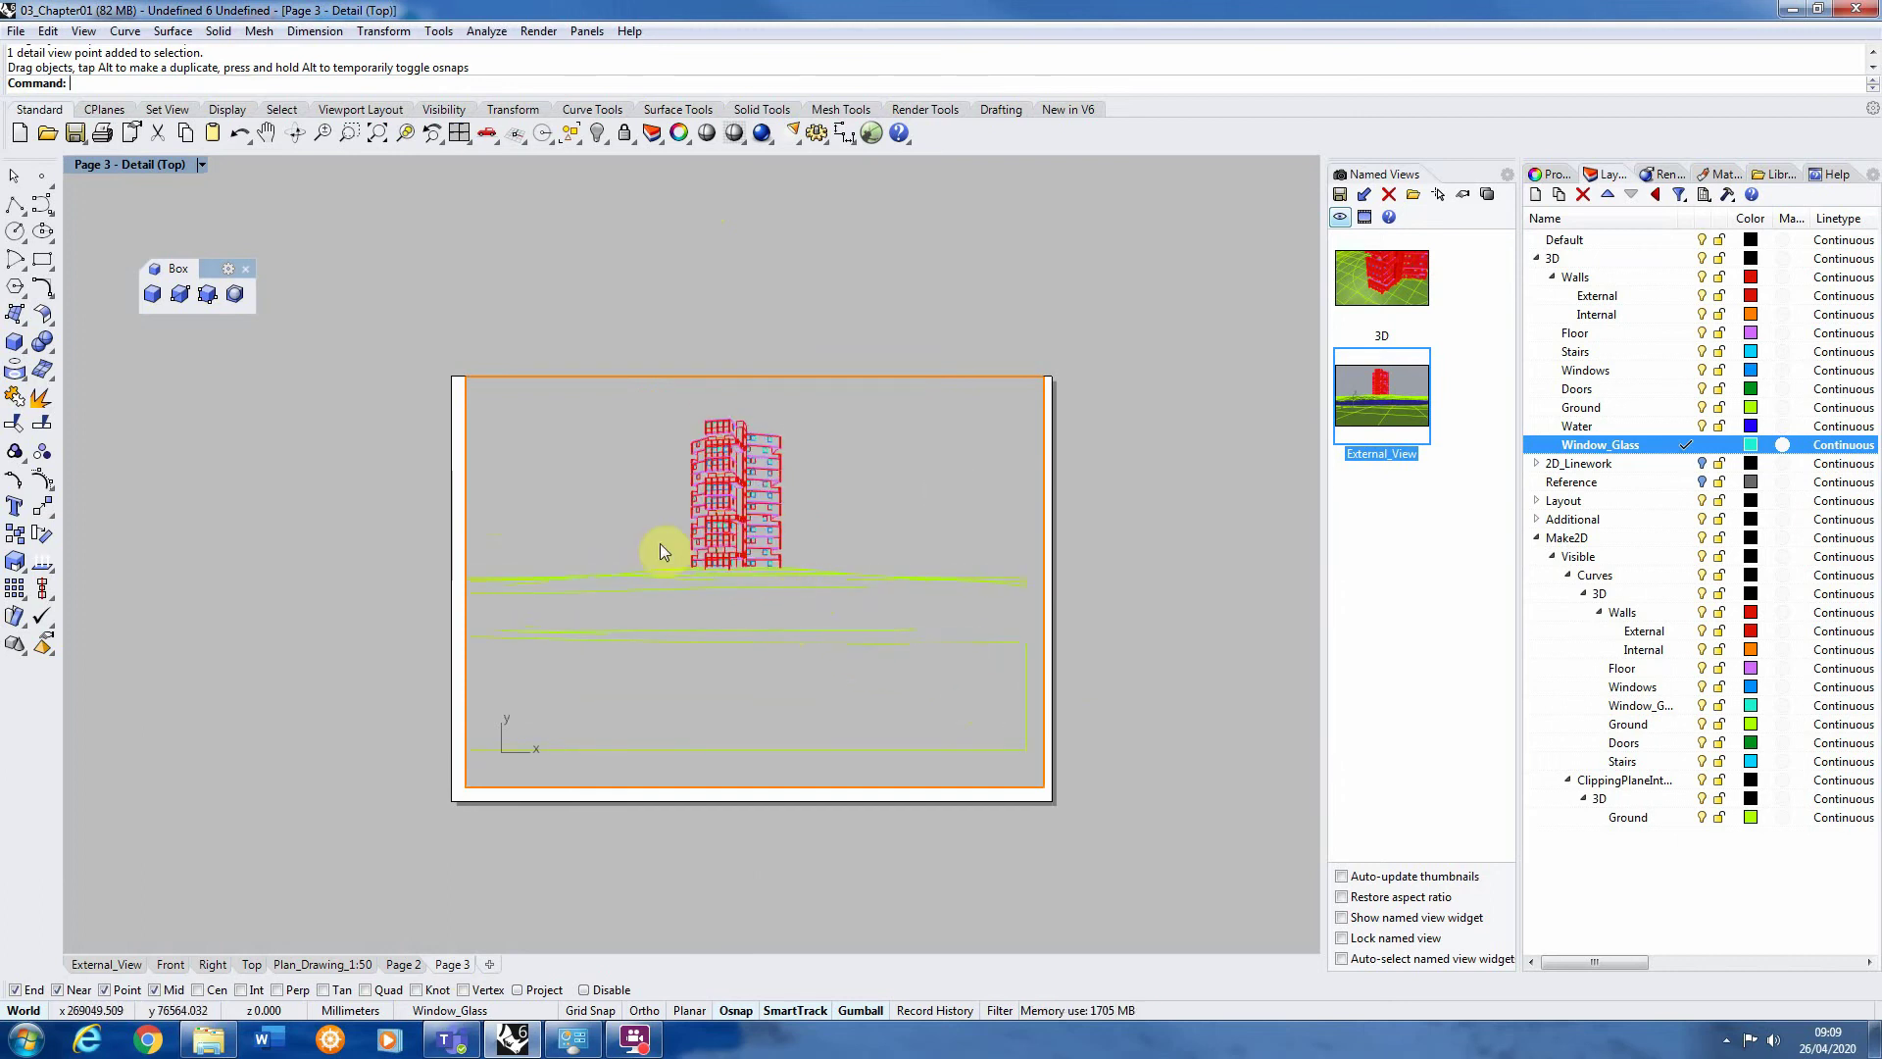
{"action": "scroll", "coordinate": [967, 634], "scroll_direction": "down", "scroll_amount": 2}
{"action": "scroll", "coordinate": [860, 588], "scroll_direction": "up", "scroll_amount": 2}
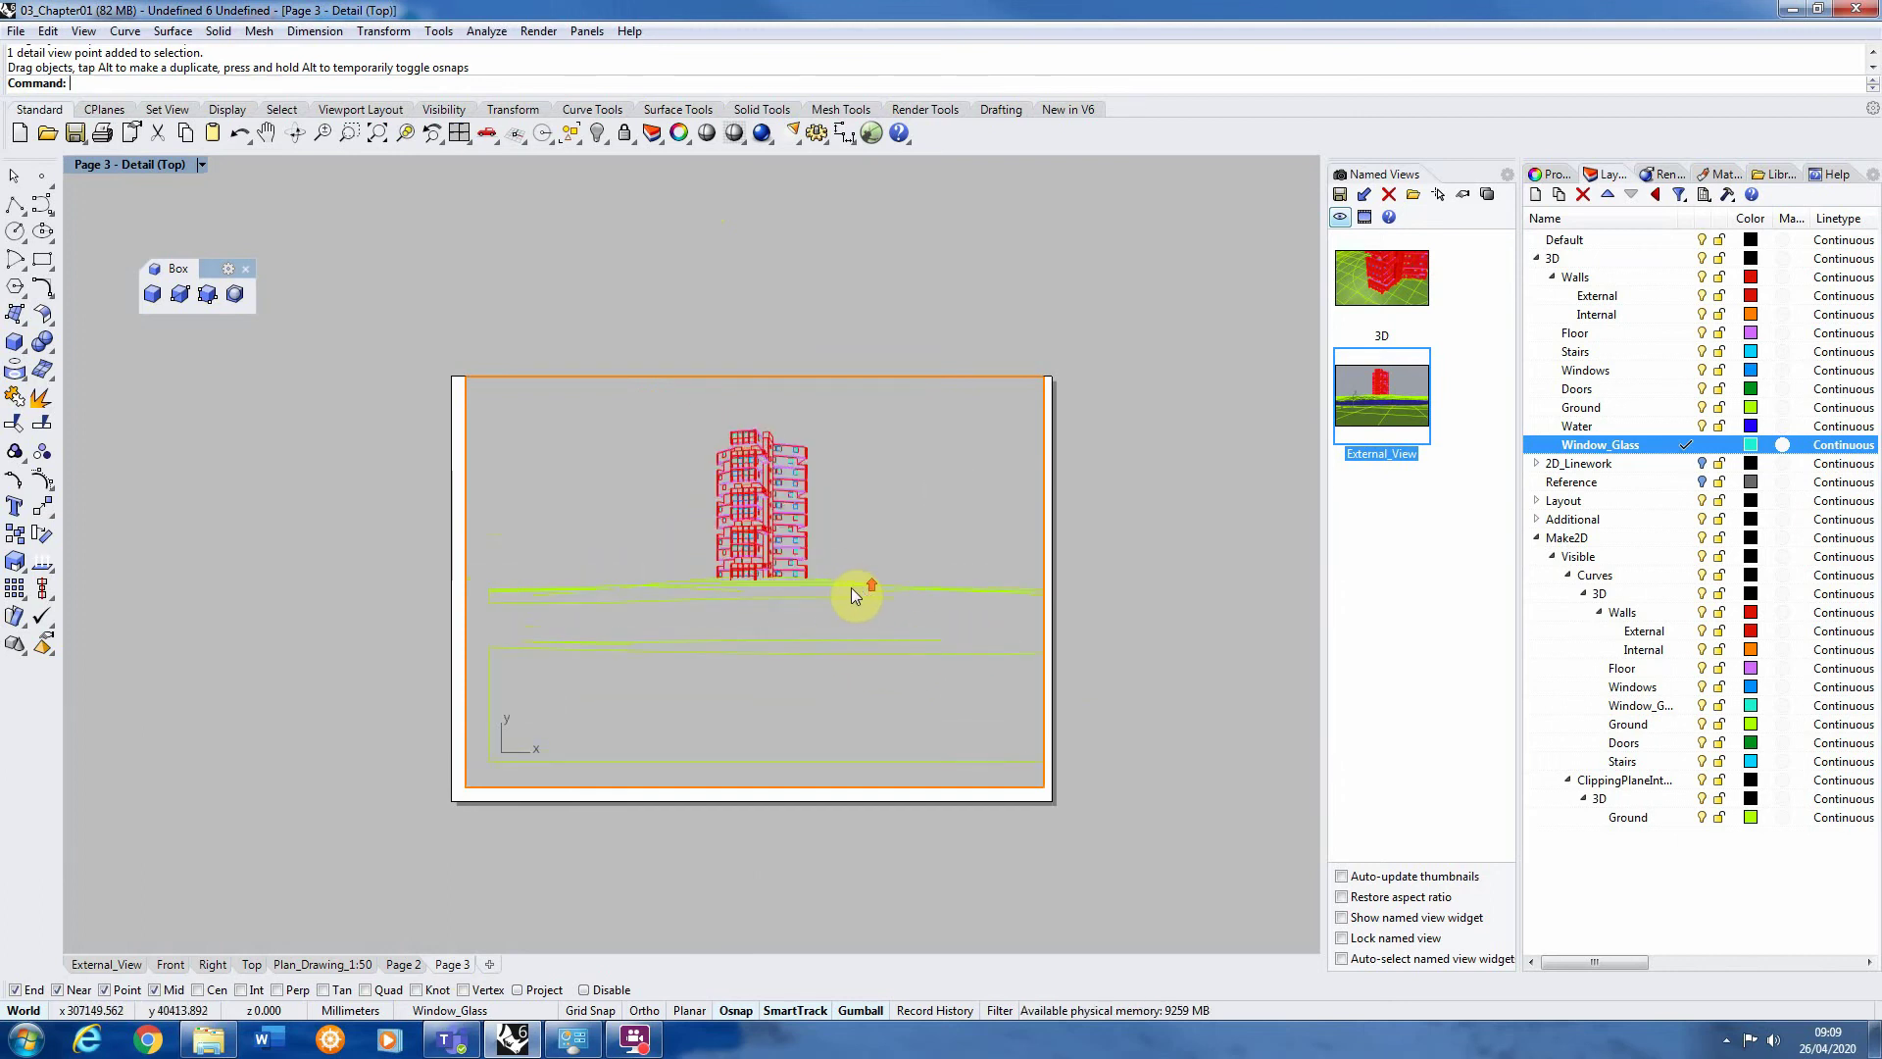
{"action": "scroll", "coordinate": [663, 545], "scroll_direction": "down", "scroll_amount": 2}
{"action": "double_click", "coordinate": [1075, 656]}
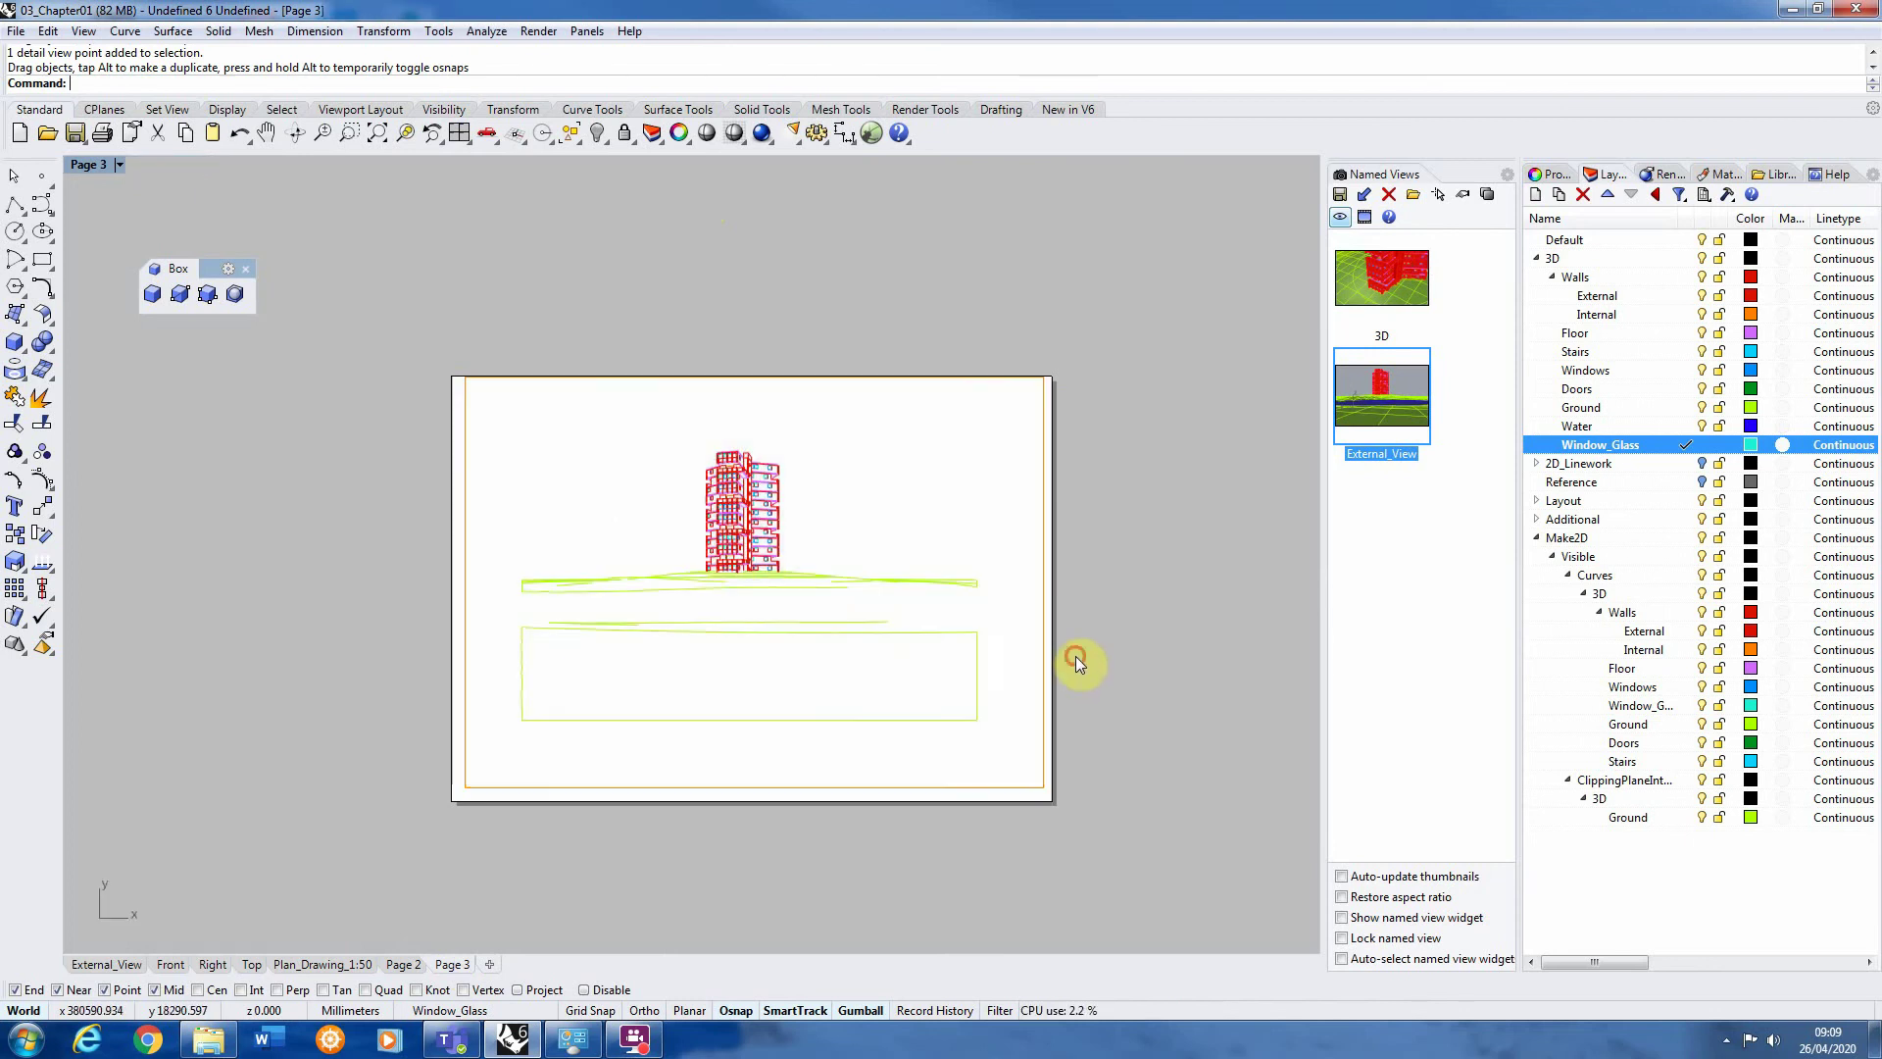
Check the drawing's linework up close and print Page 3 to a PDF named 03_Chapter01 on the Desktop
{"action": "scroll", "coordinate": [745, 480], "scroll_direction": "up", "scroll_amount": 5}
{"action": "scroll", "coordinate": [737, 417], "scroll_direction": "up", "scroll_amount": 1}
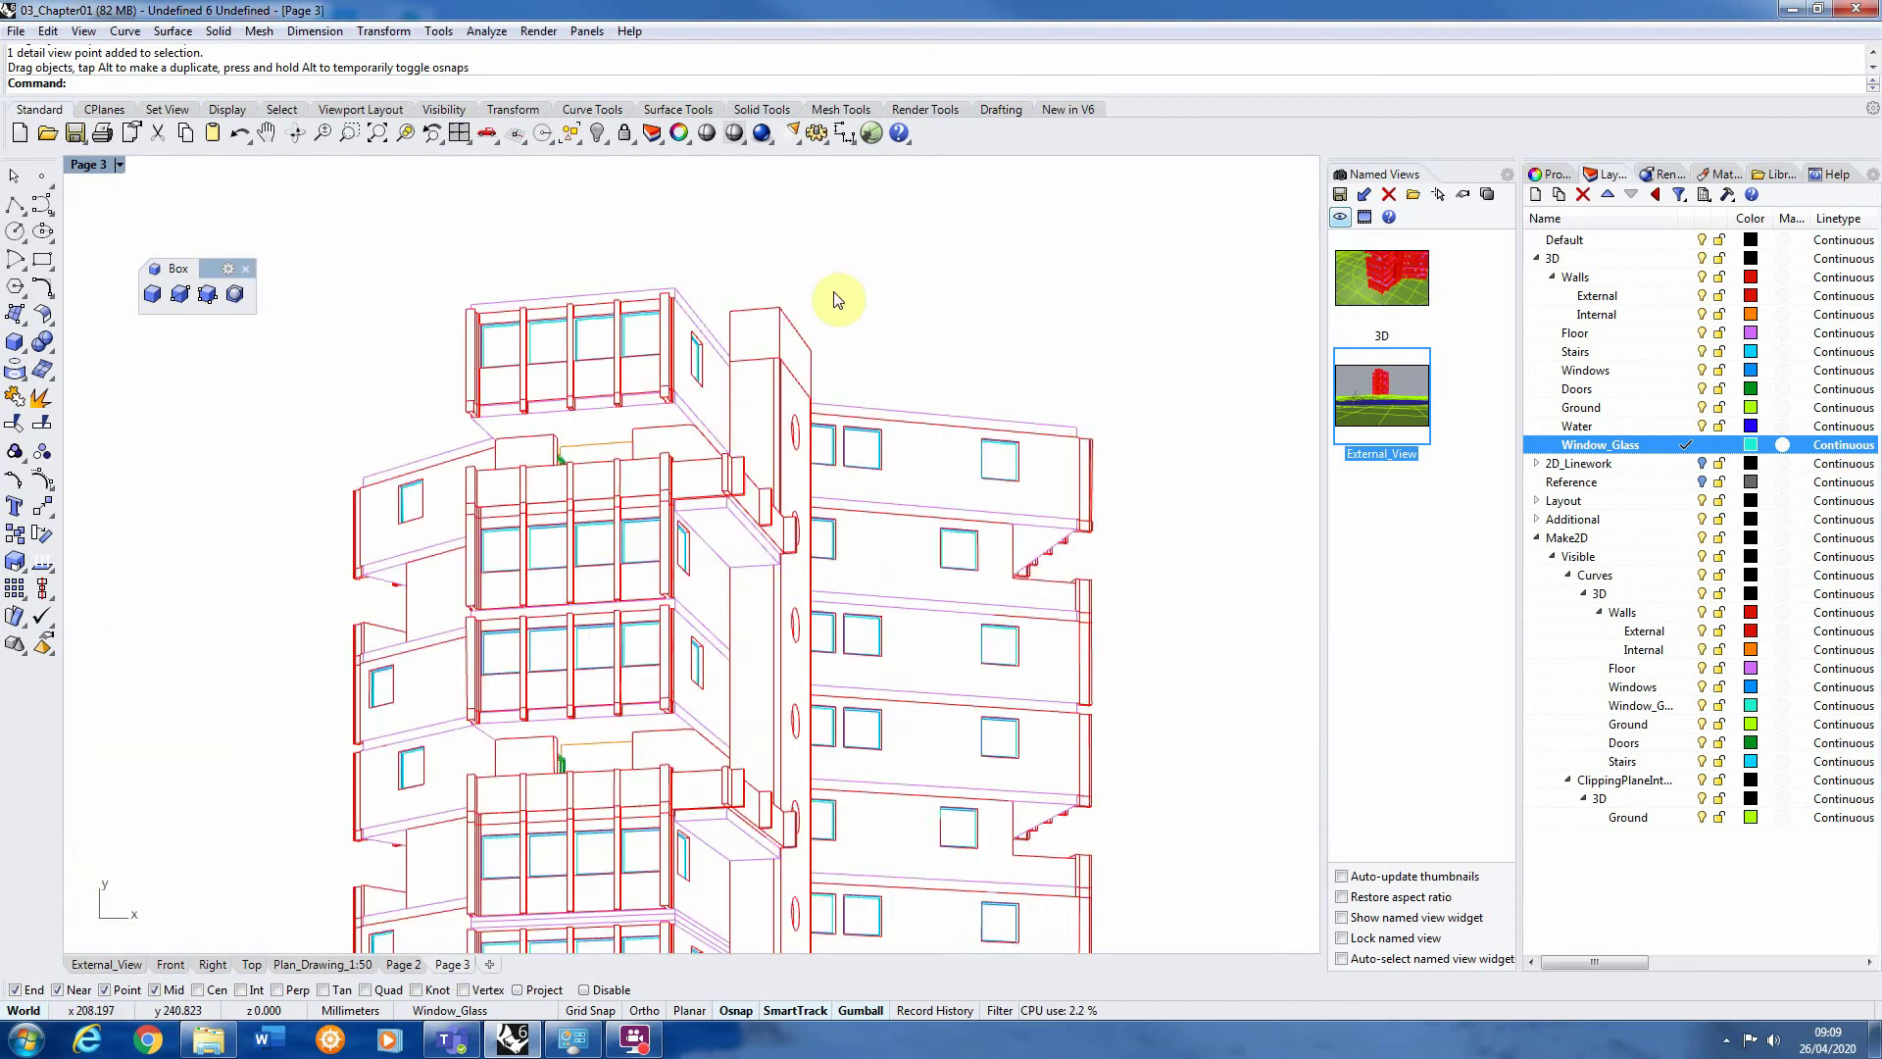
{"action": "scroll", "coordinate": [840, 294], "scroll_direction": "down", "scroll_amount": 6}
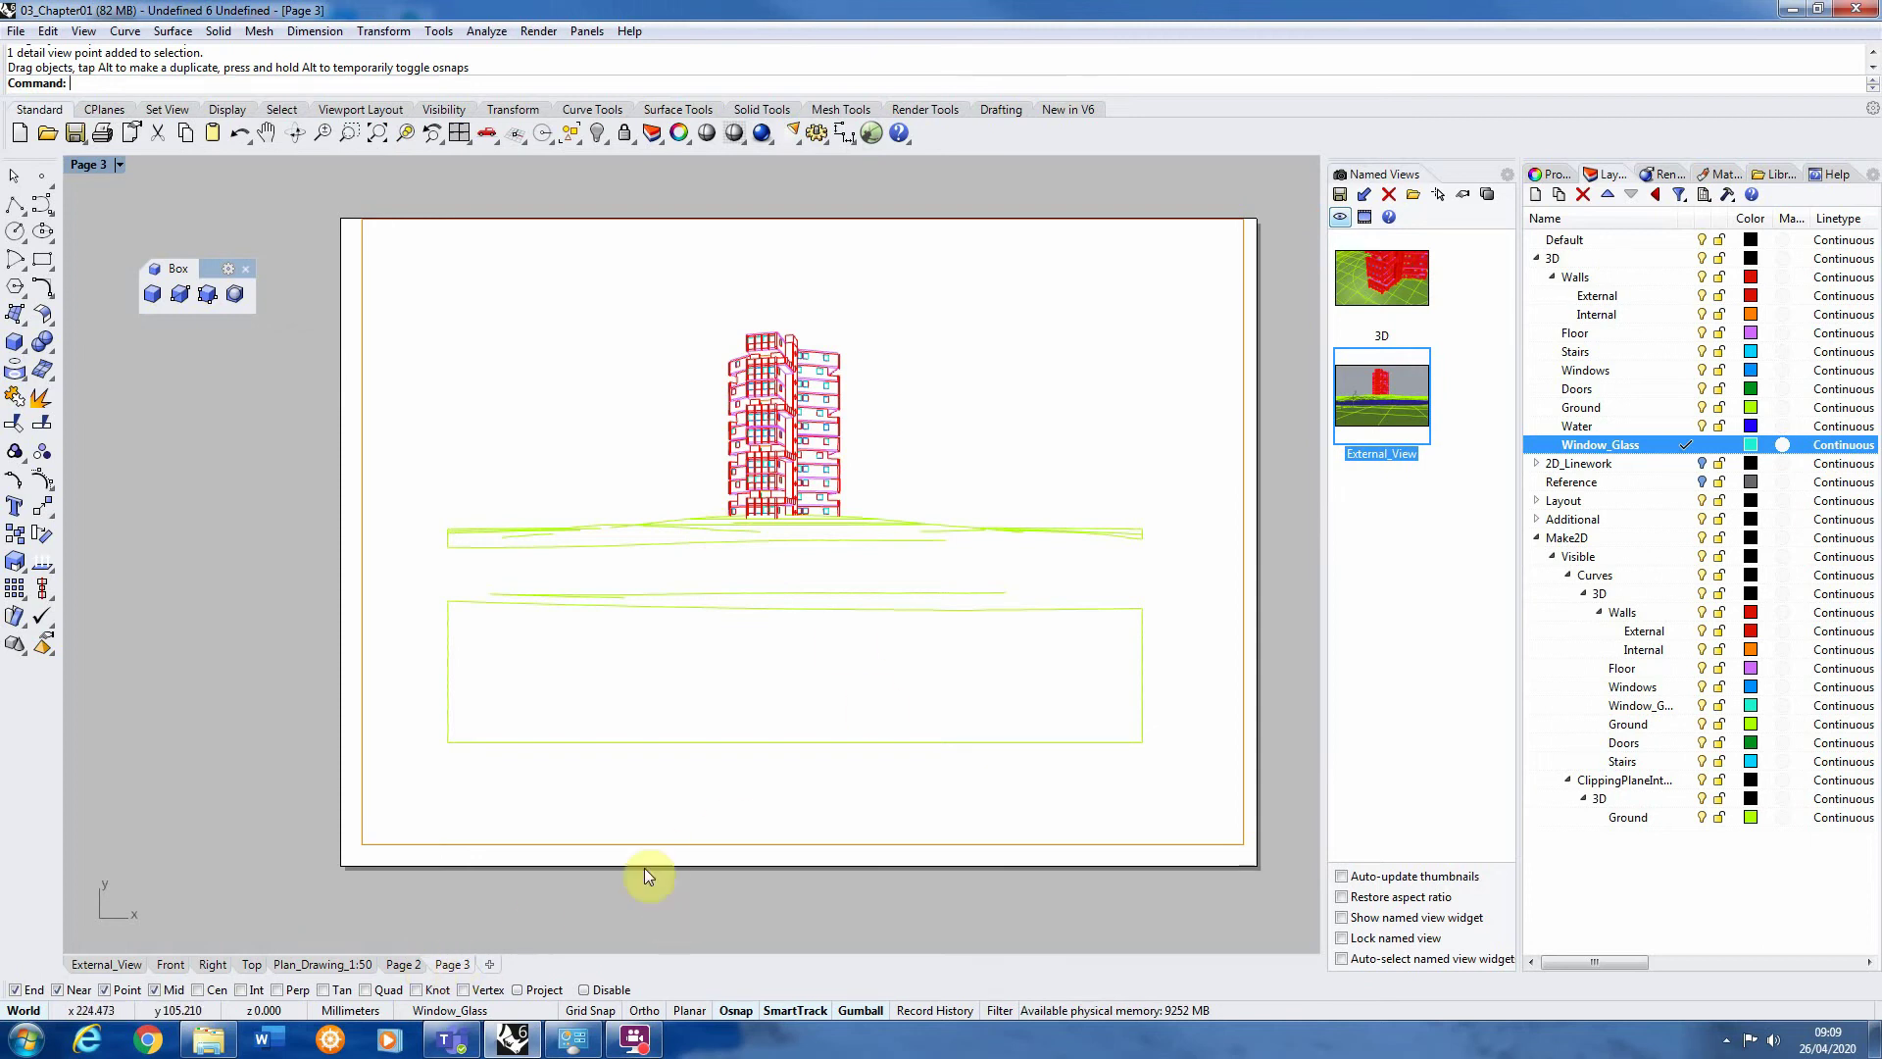
{"action": "right_click", "coordinate": [453, 967]}
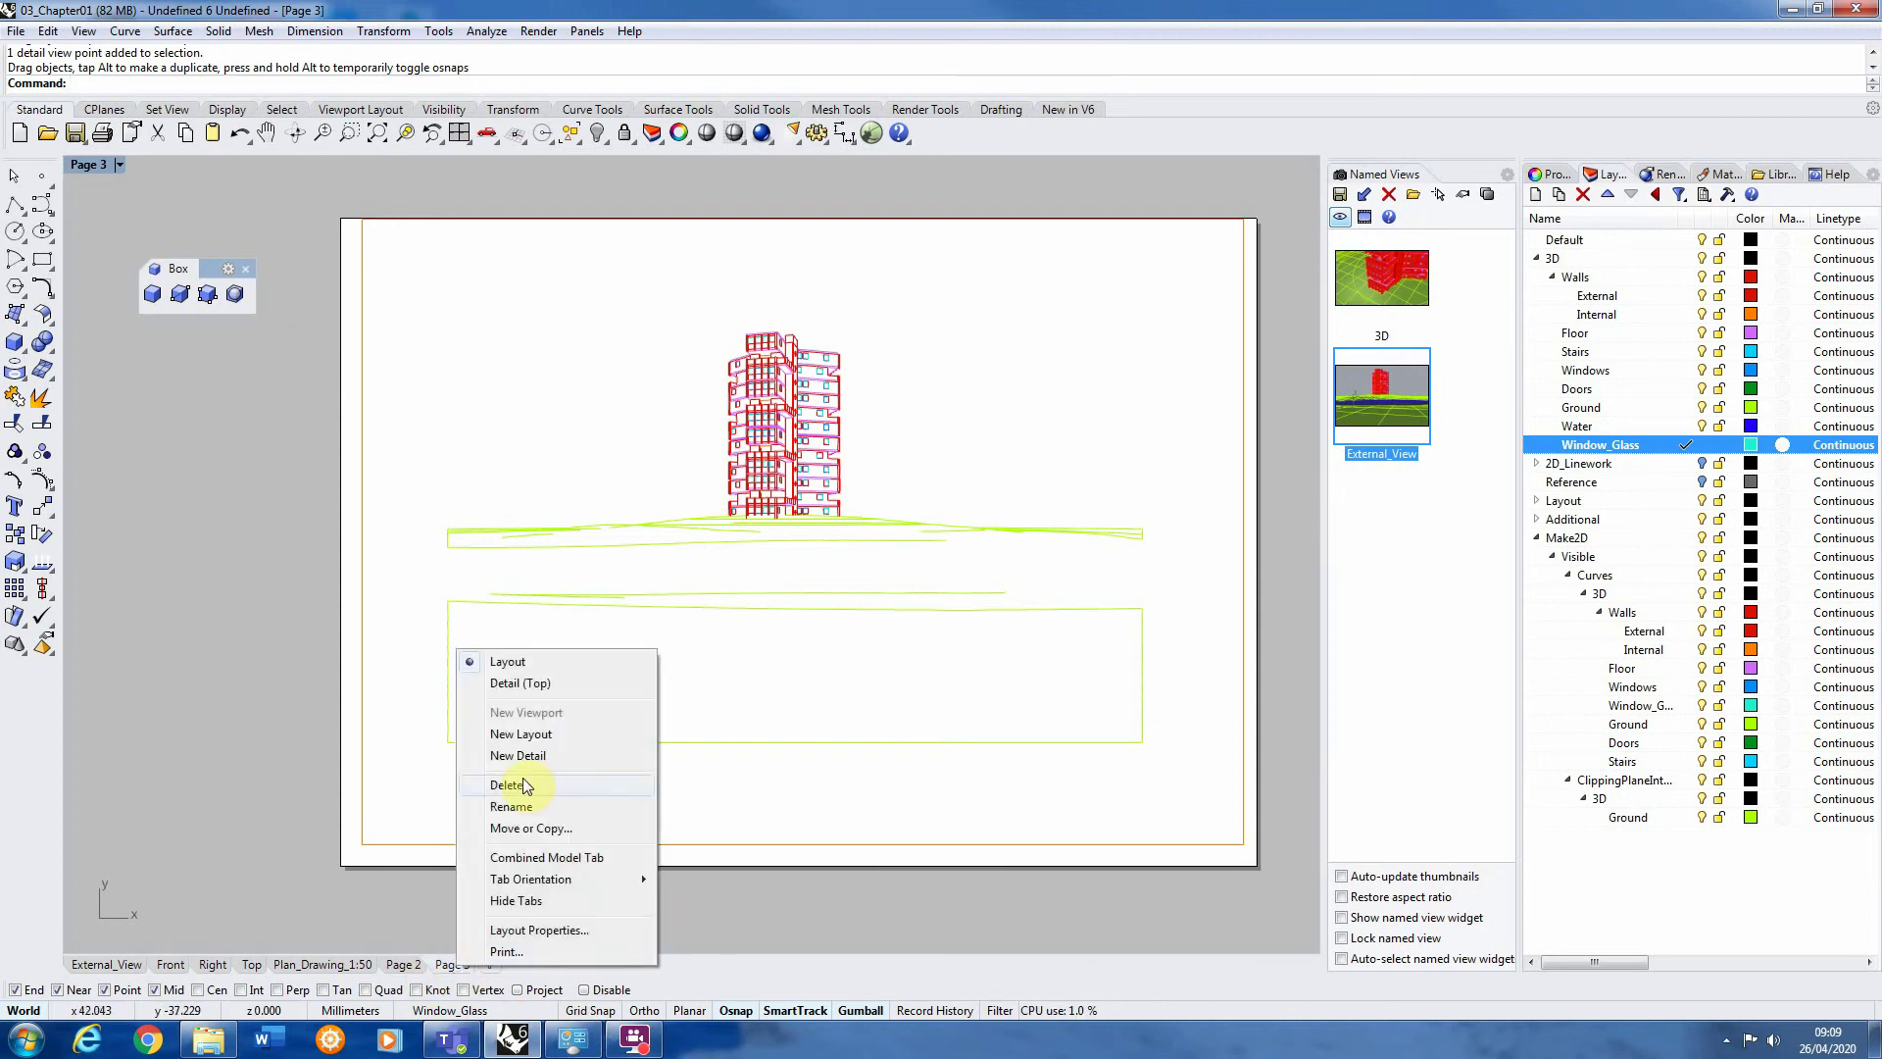
{"action": "left_click", "coordinate": [508, 948]}
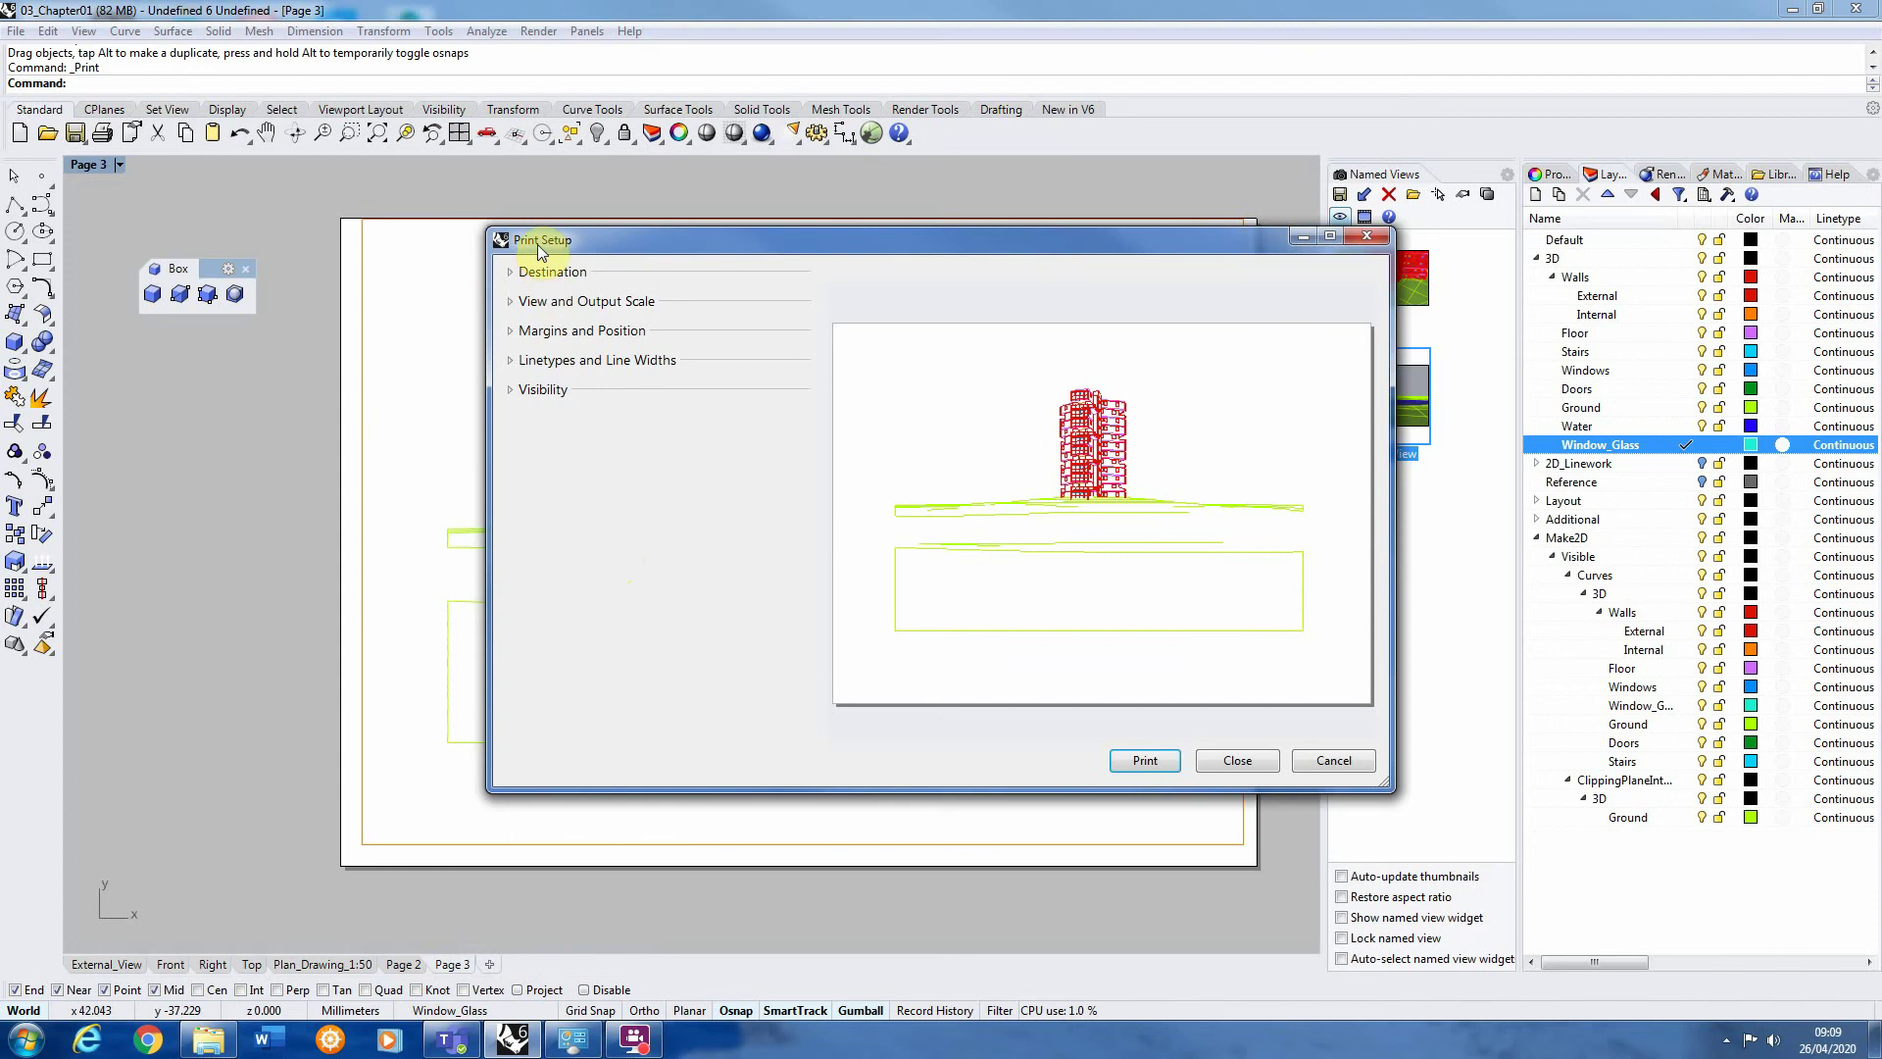
{"action": "left_click", "coordinate": [1163, 769]}
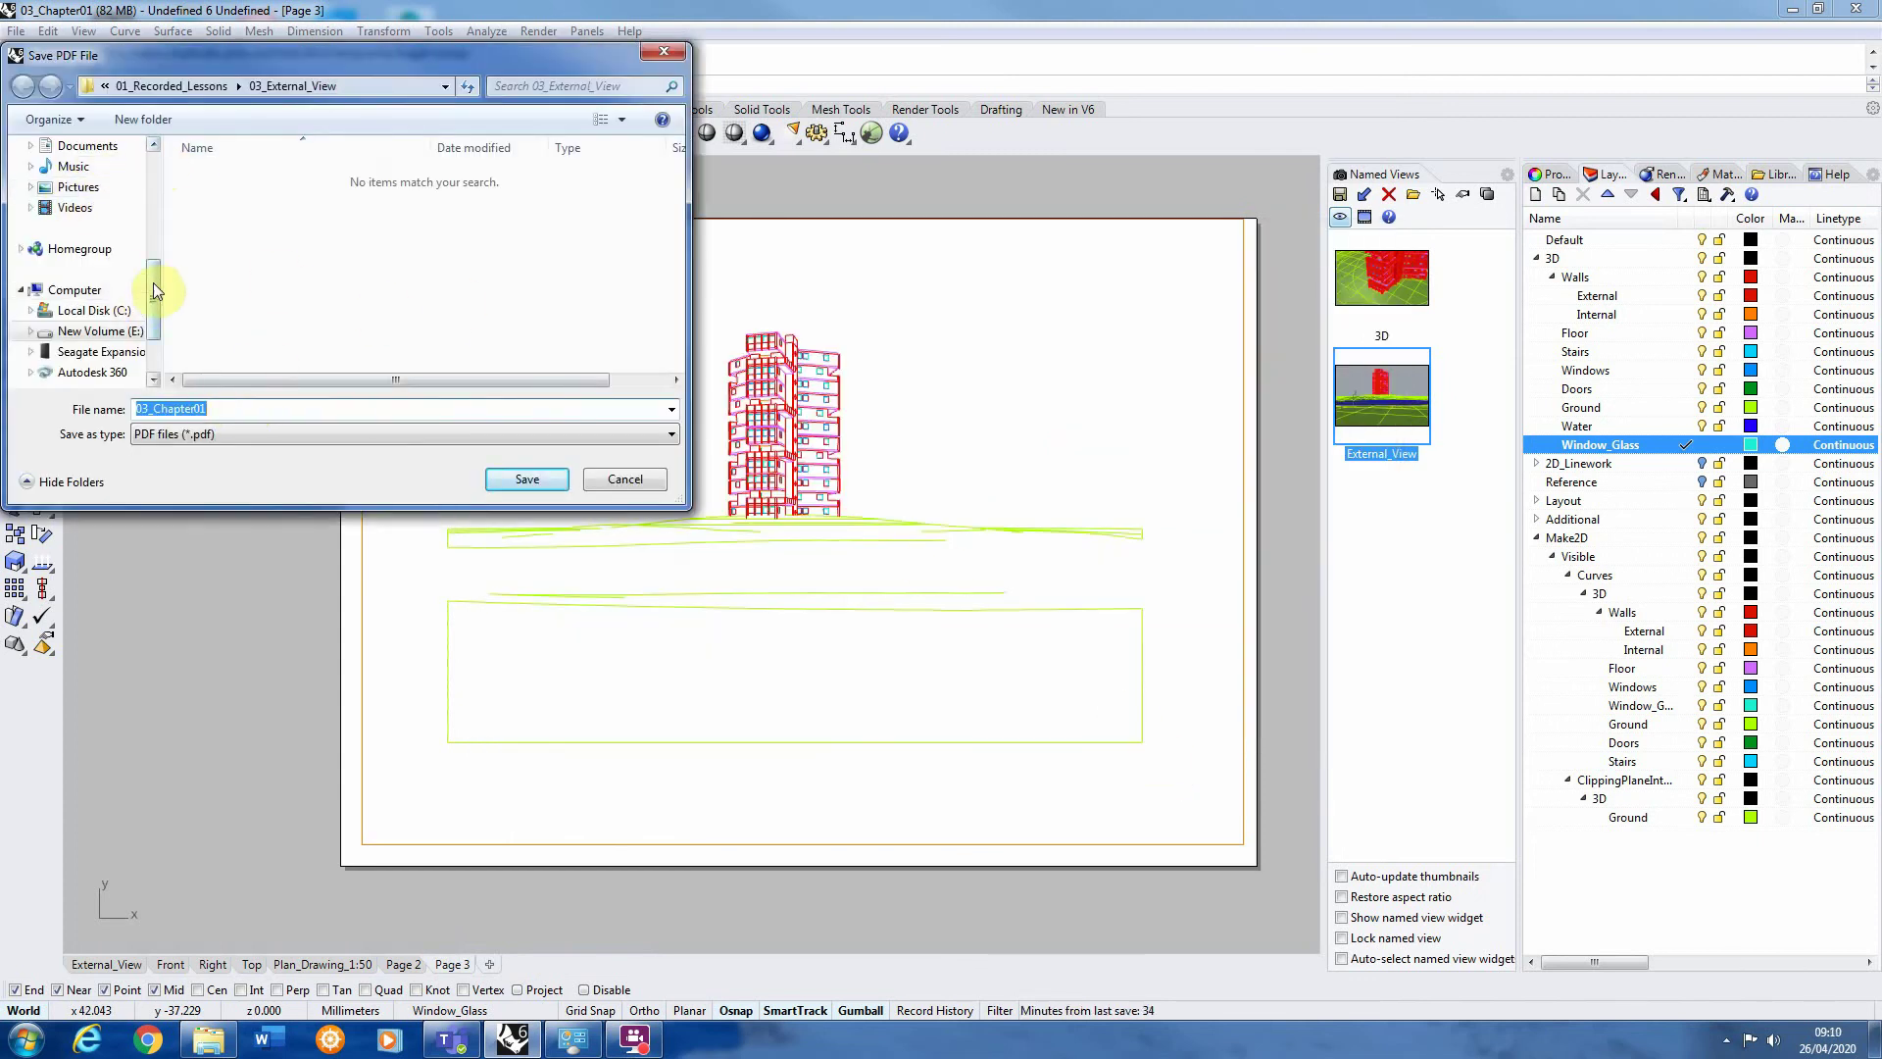
{"action": "left_click_drag", "start_coordinate": [152, 285], "coordinate": [153, 177]}
{"action": "left_click", "coordinate": [84, 177]}
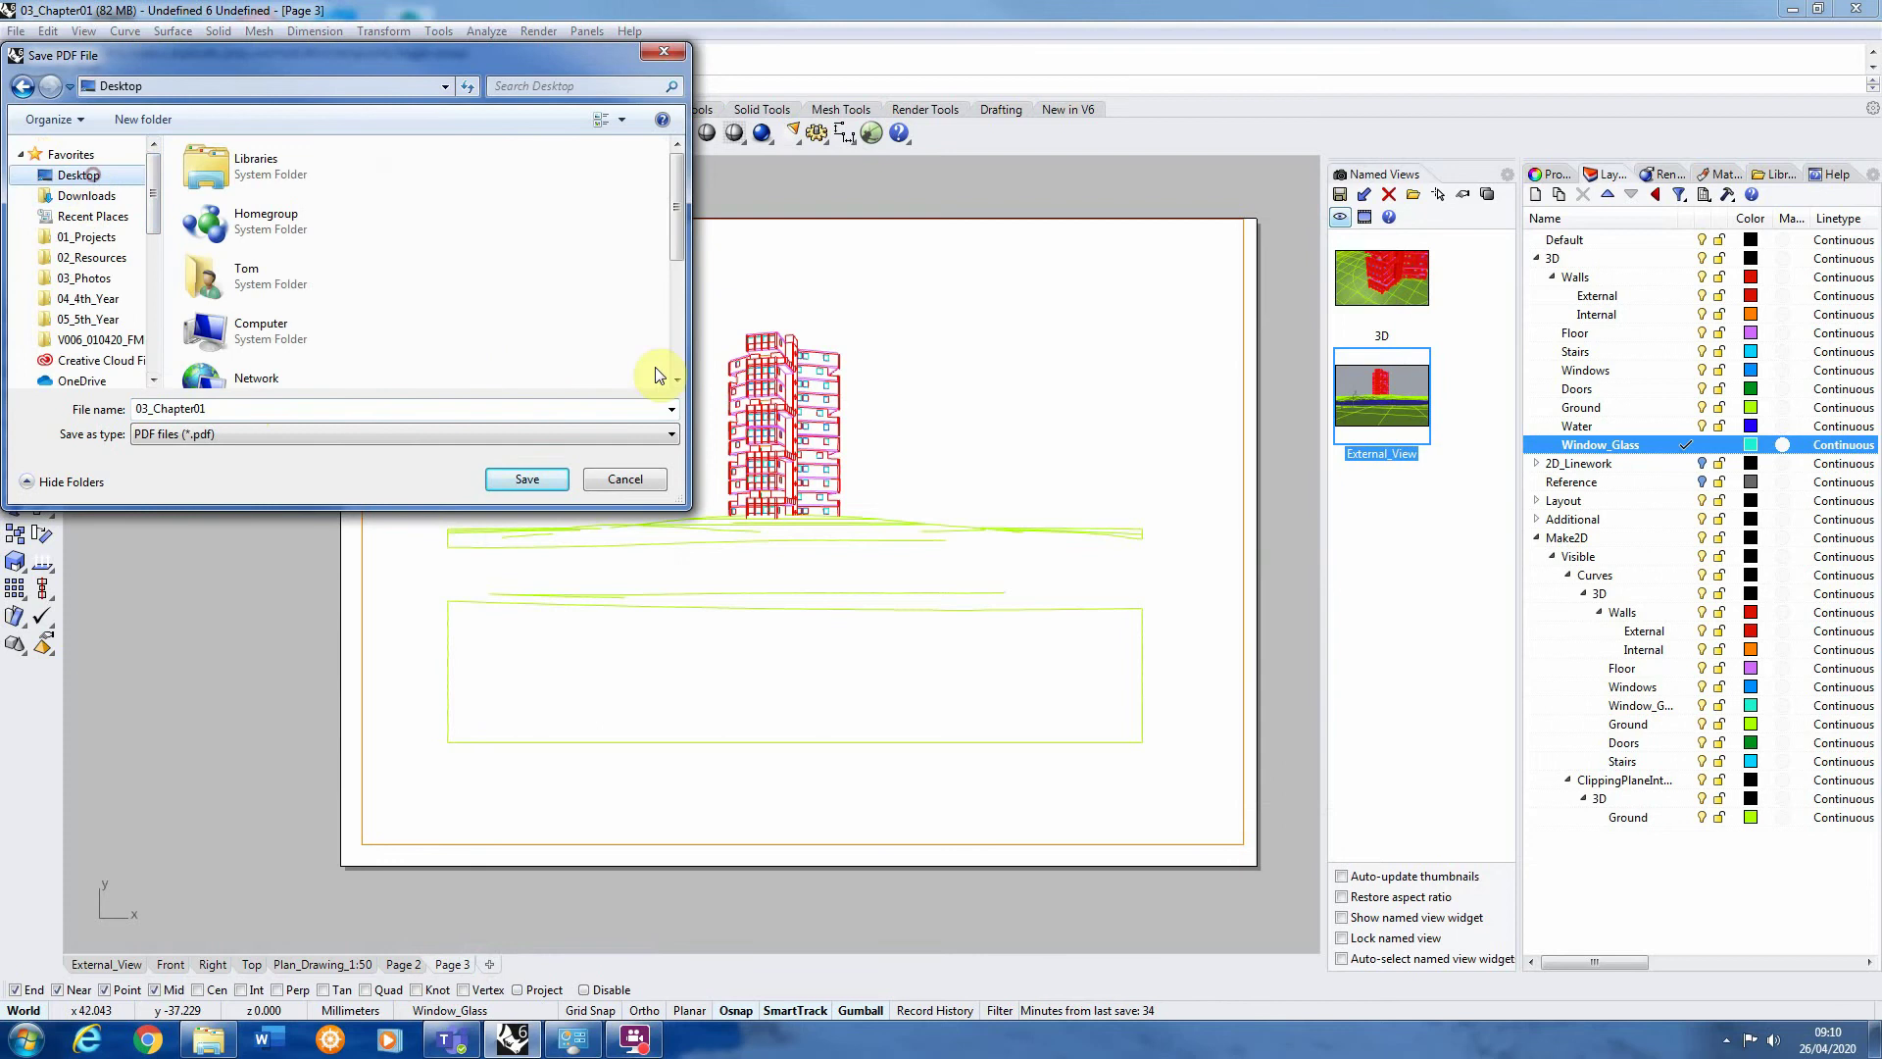
{"action": "left_click_drag", "start_coordinate": [675, 212], "coordinate": [677, 337]}
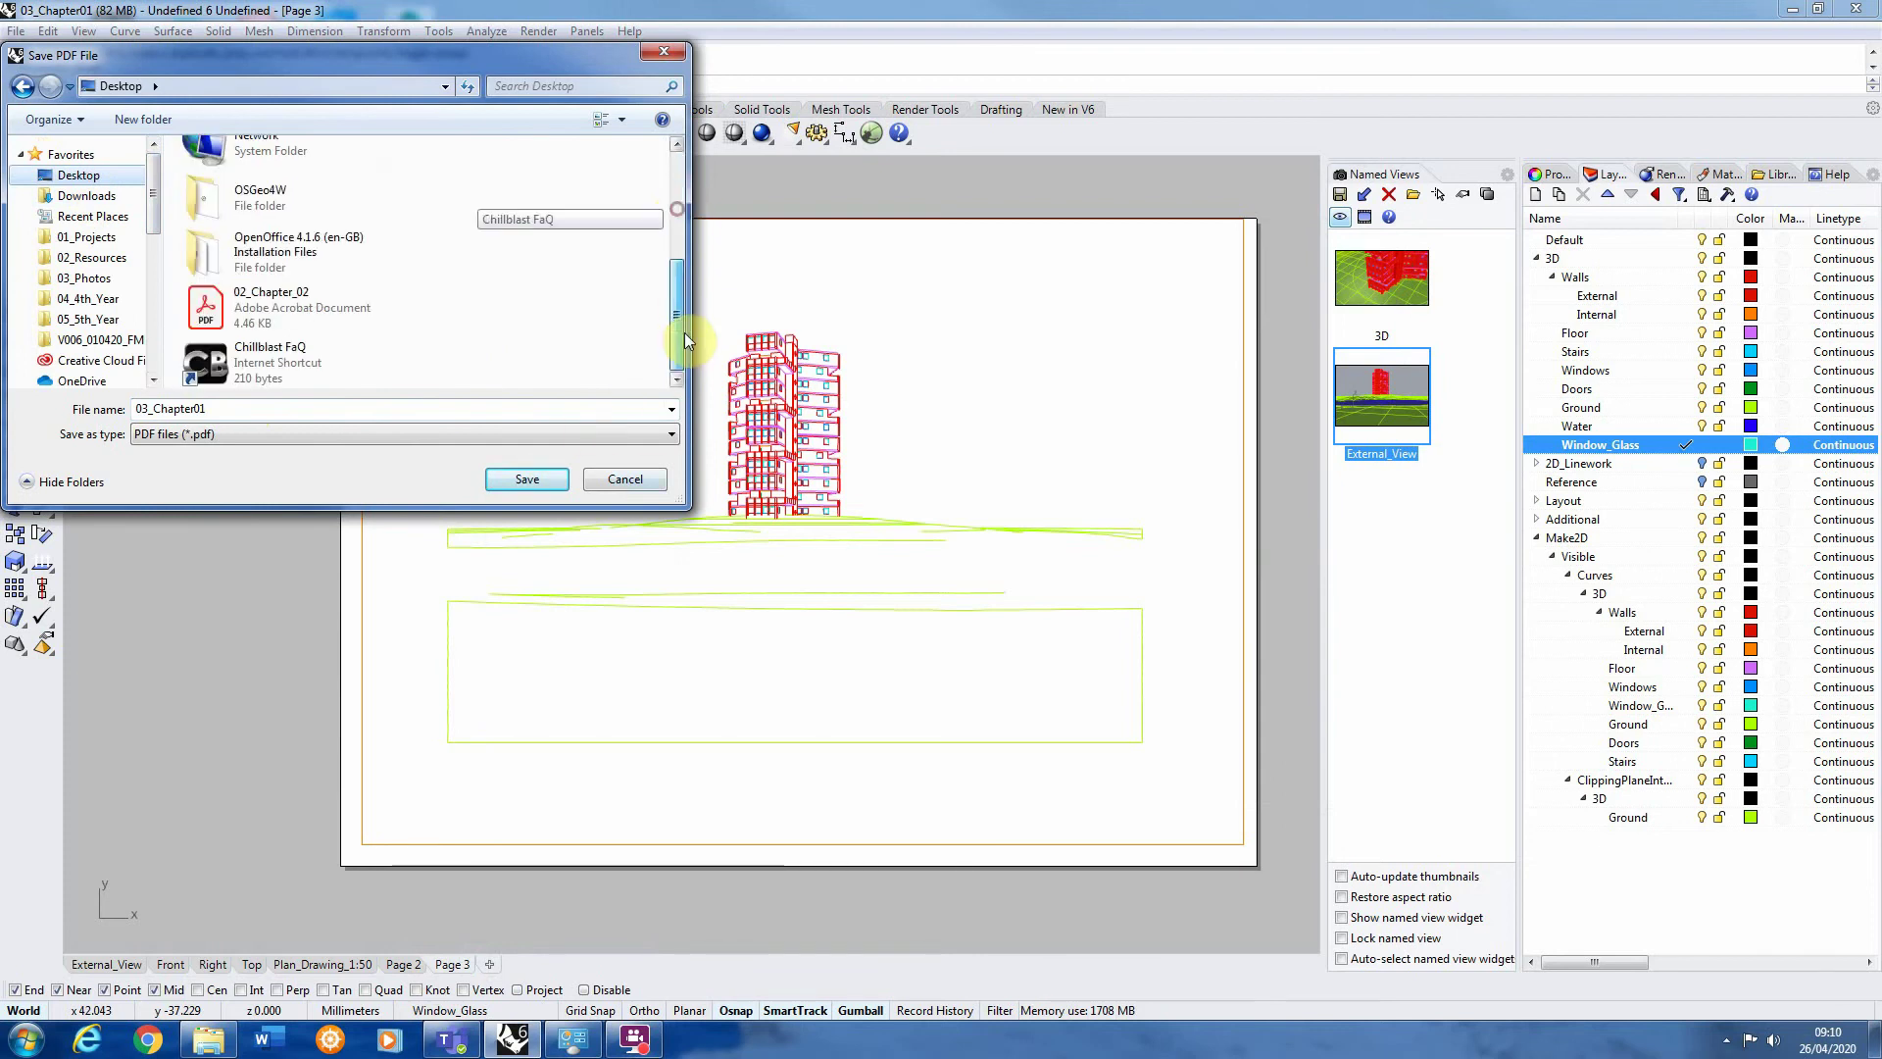
{"action": "left_click", "coordinate": [526, 479]}
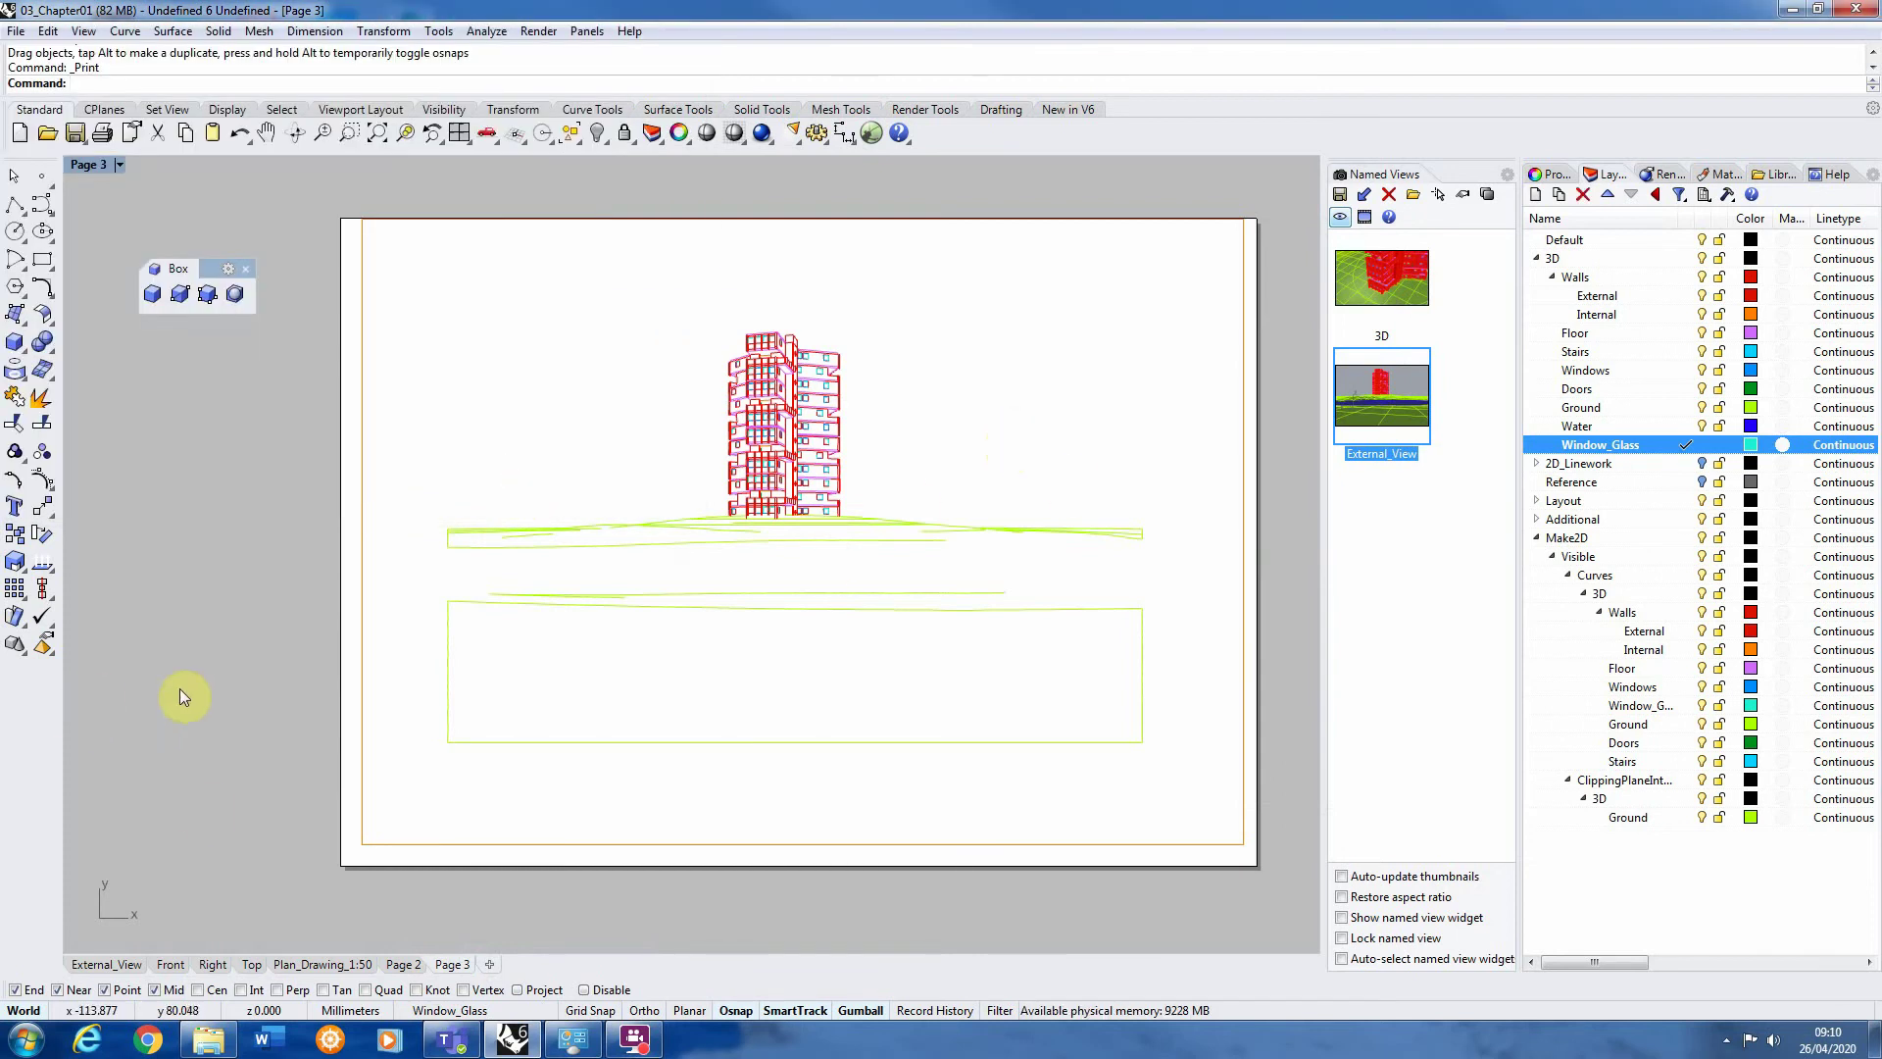
Restore the External_View named view in its viewport and generate a render preview of it
{"action": "left_click", "coordinate": [106, 964]}
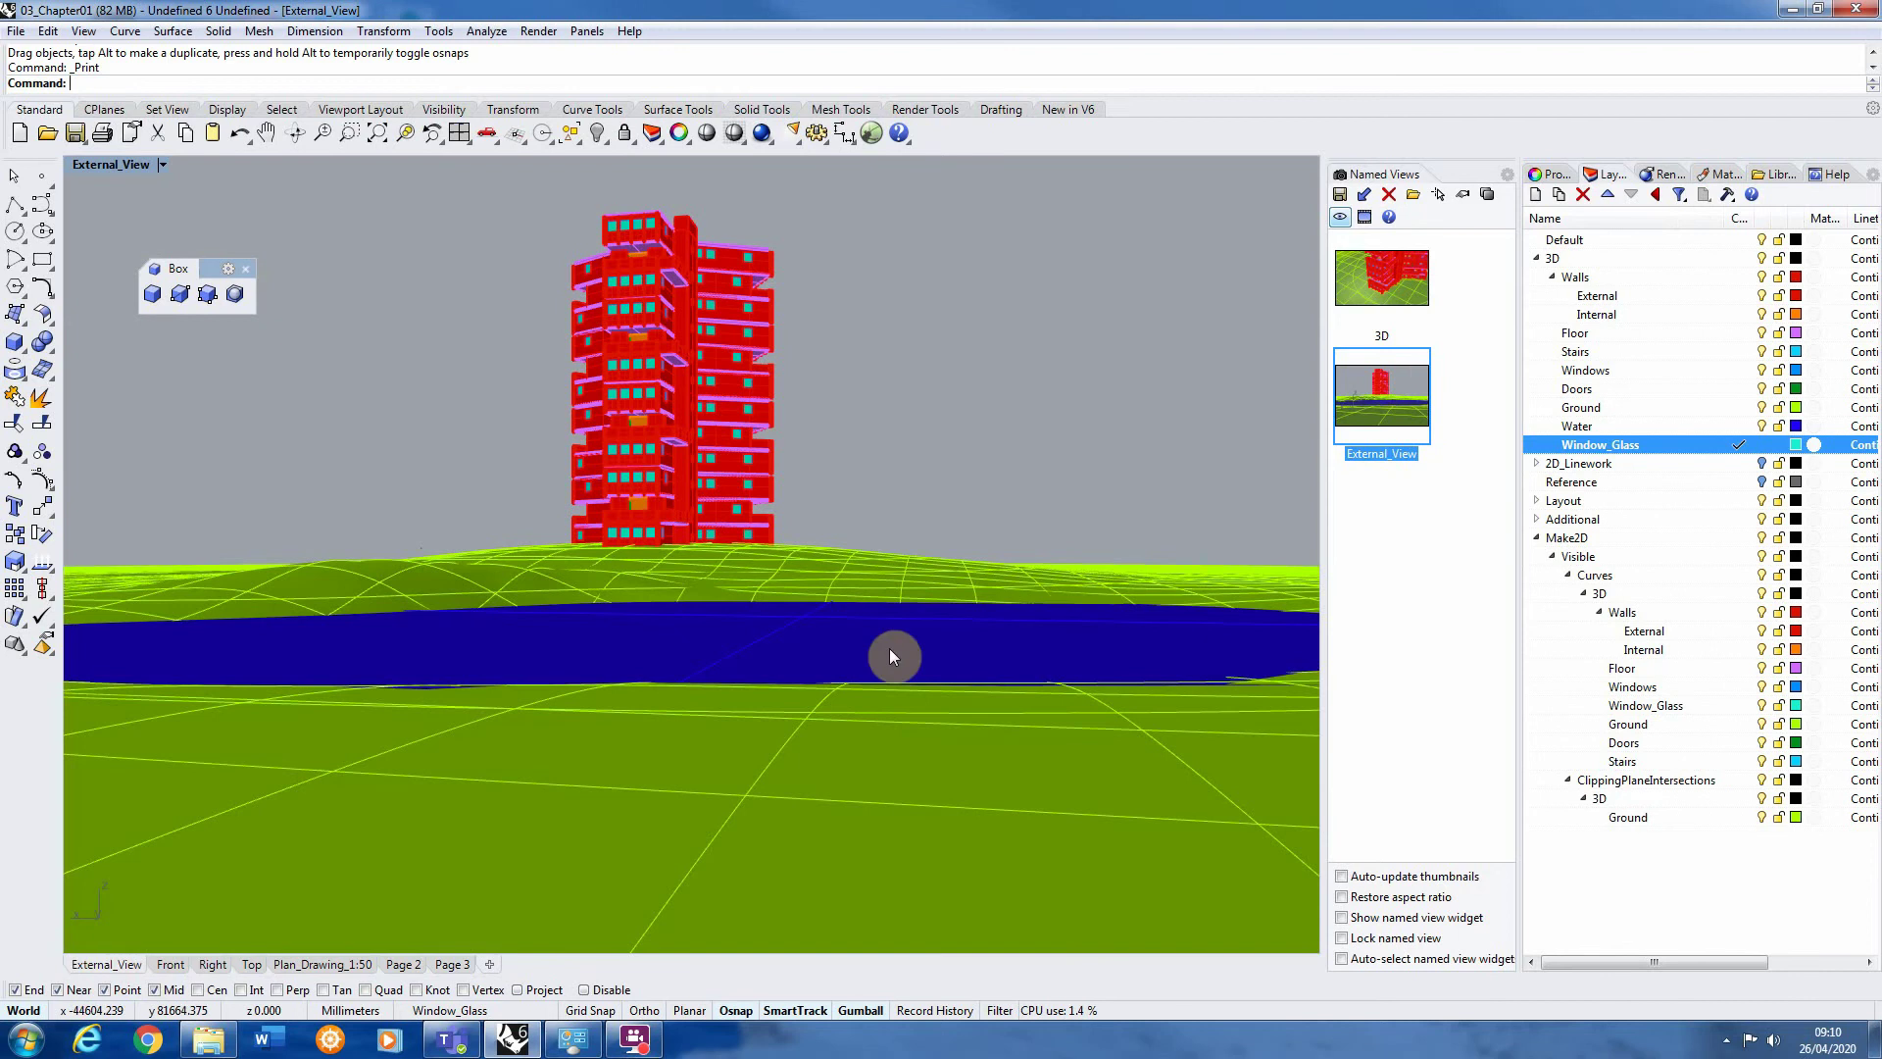
{"action": "double_click", "coordinate": [1376, 411]}
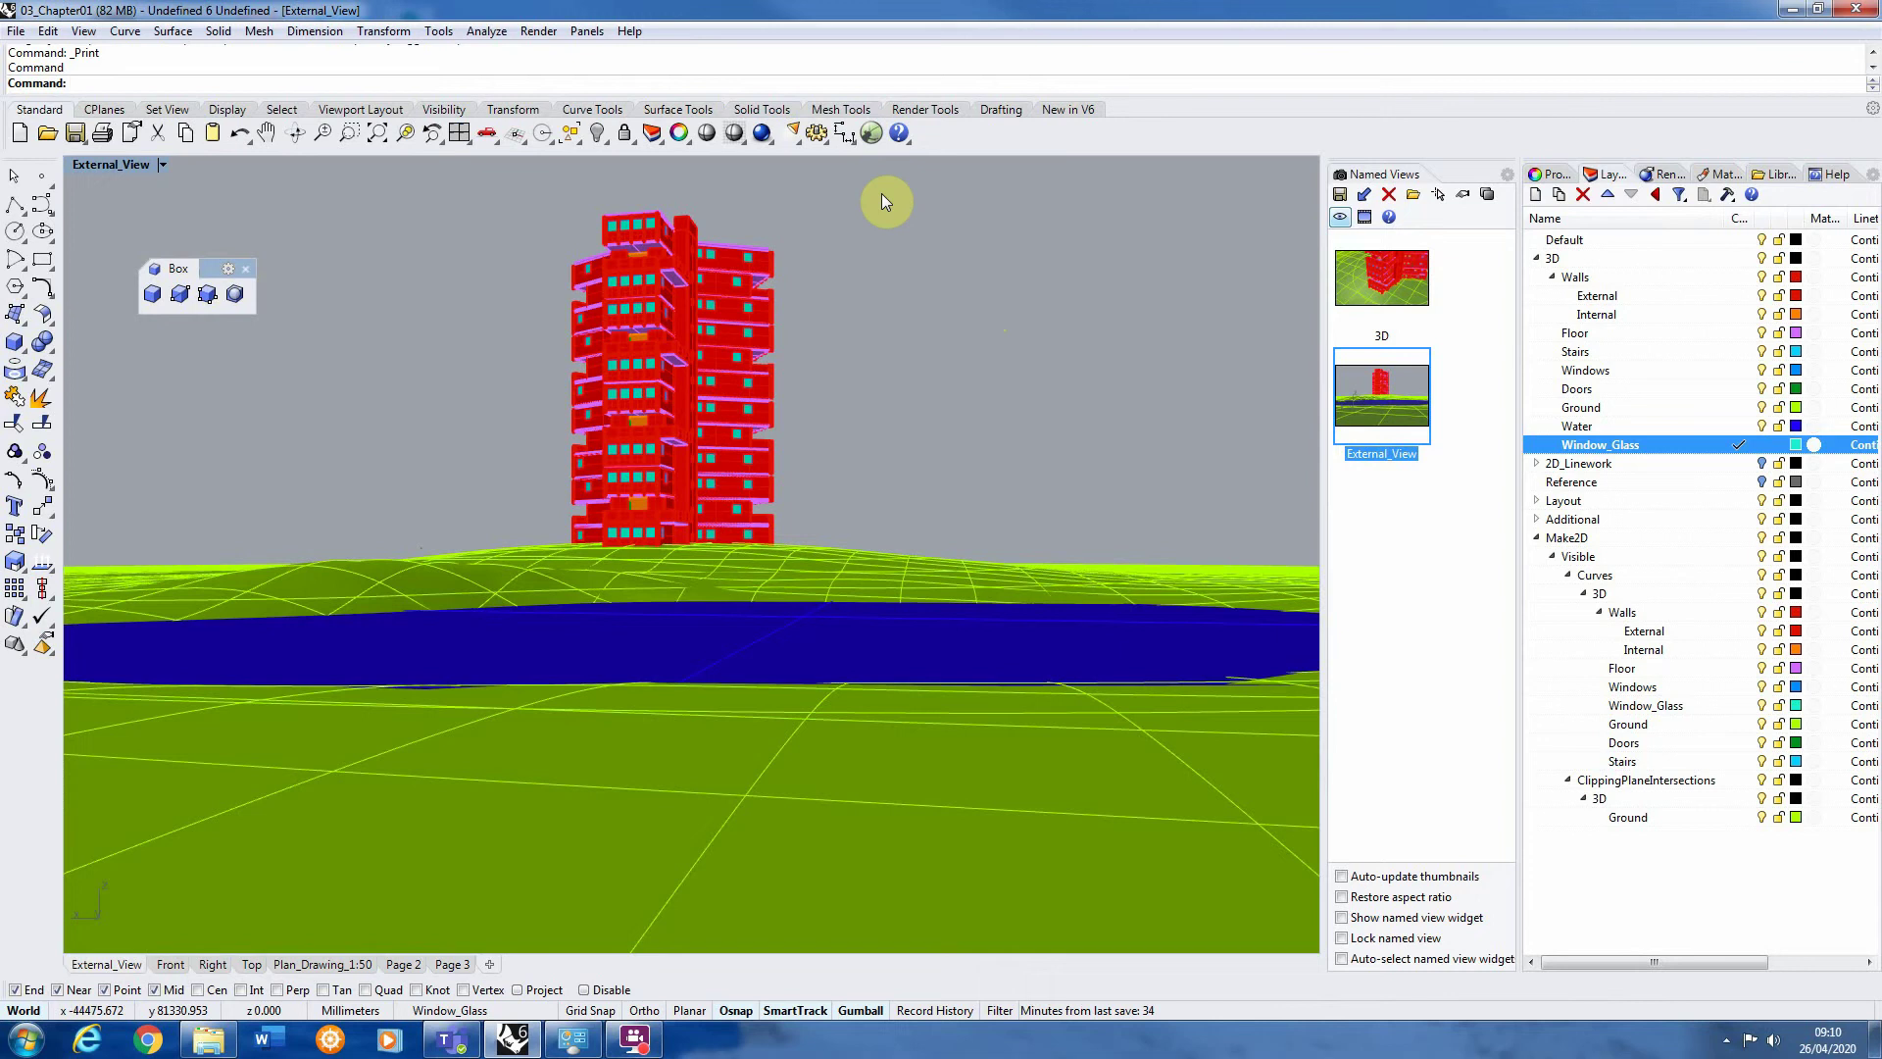
{"action": "left_click", "coordinate": [538, 30]}
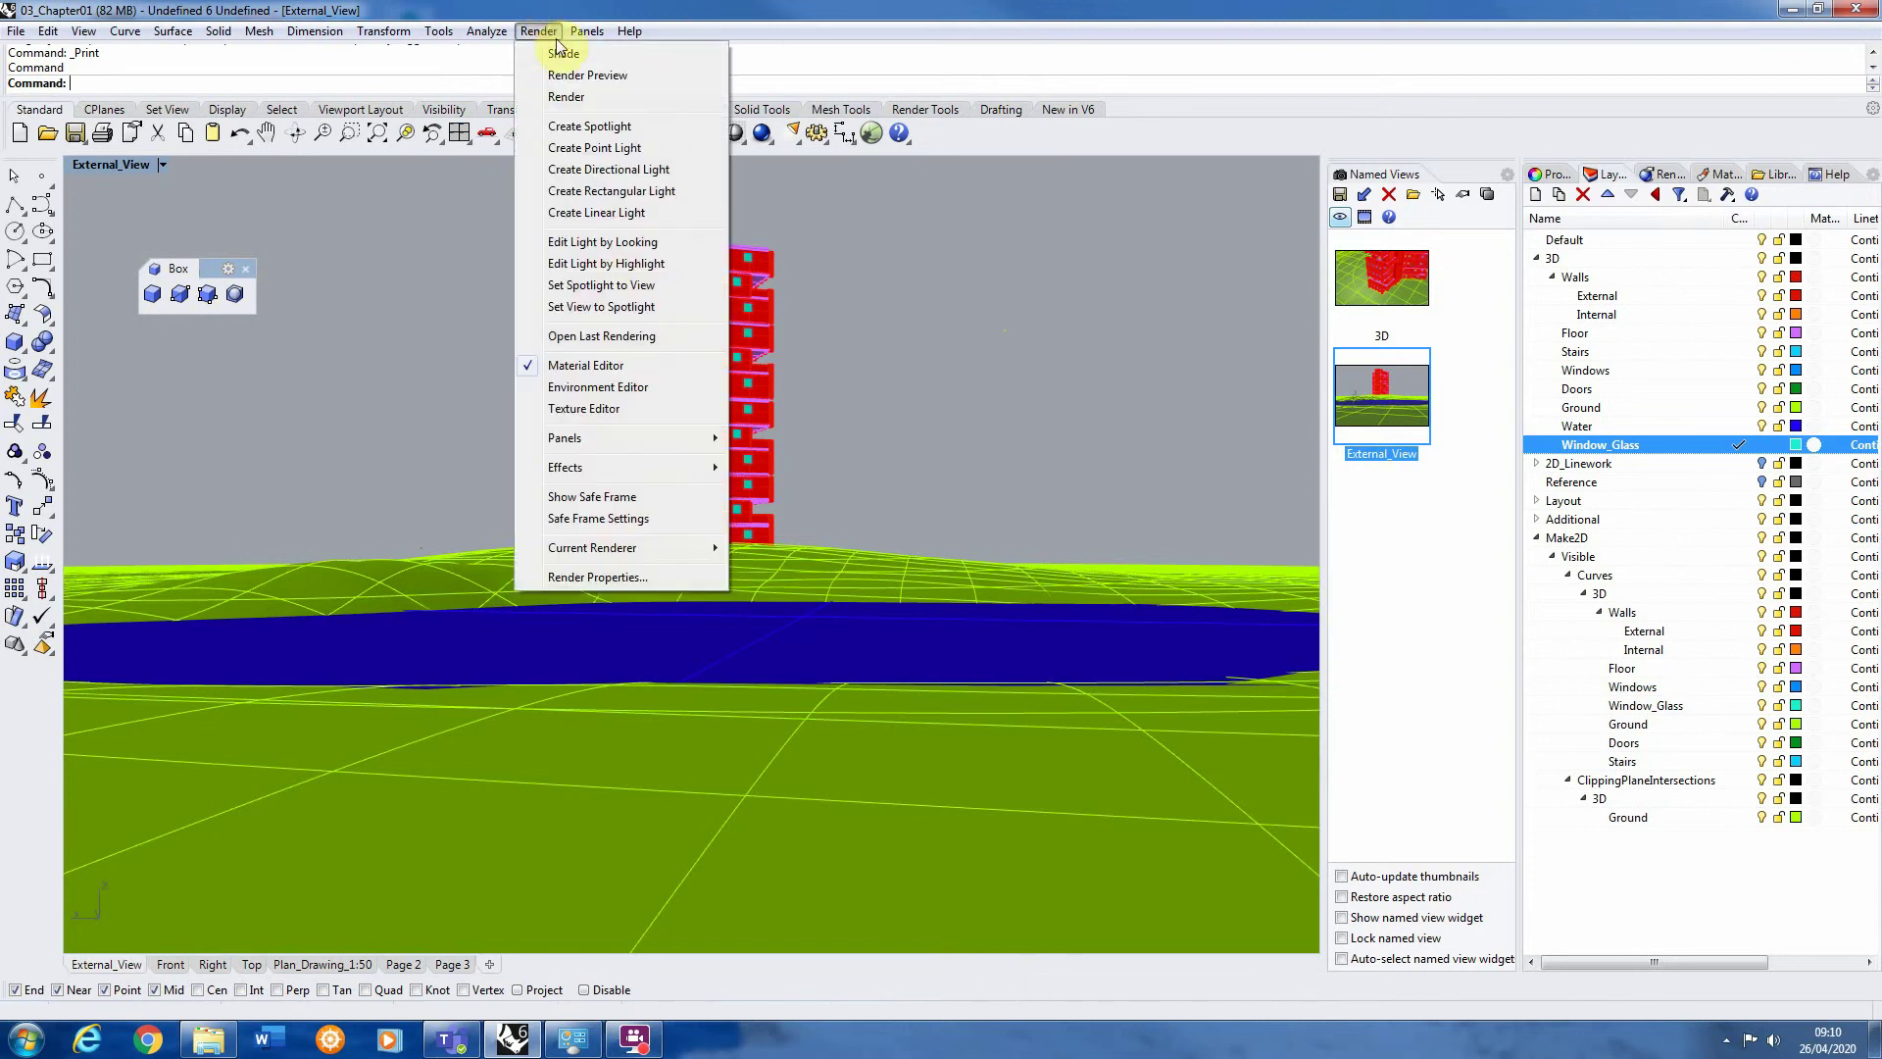
{"action": "left_click", "coordinate": [648, 76]}
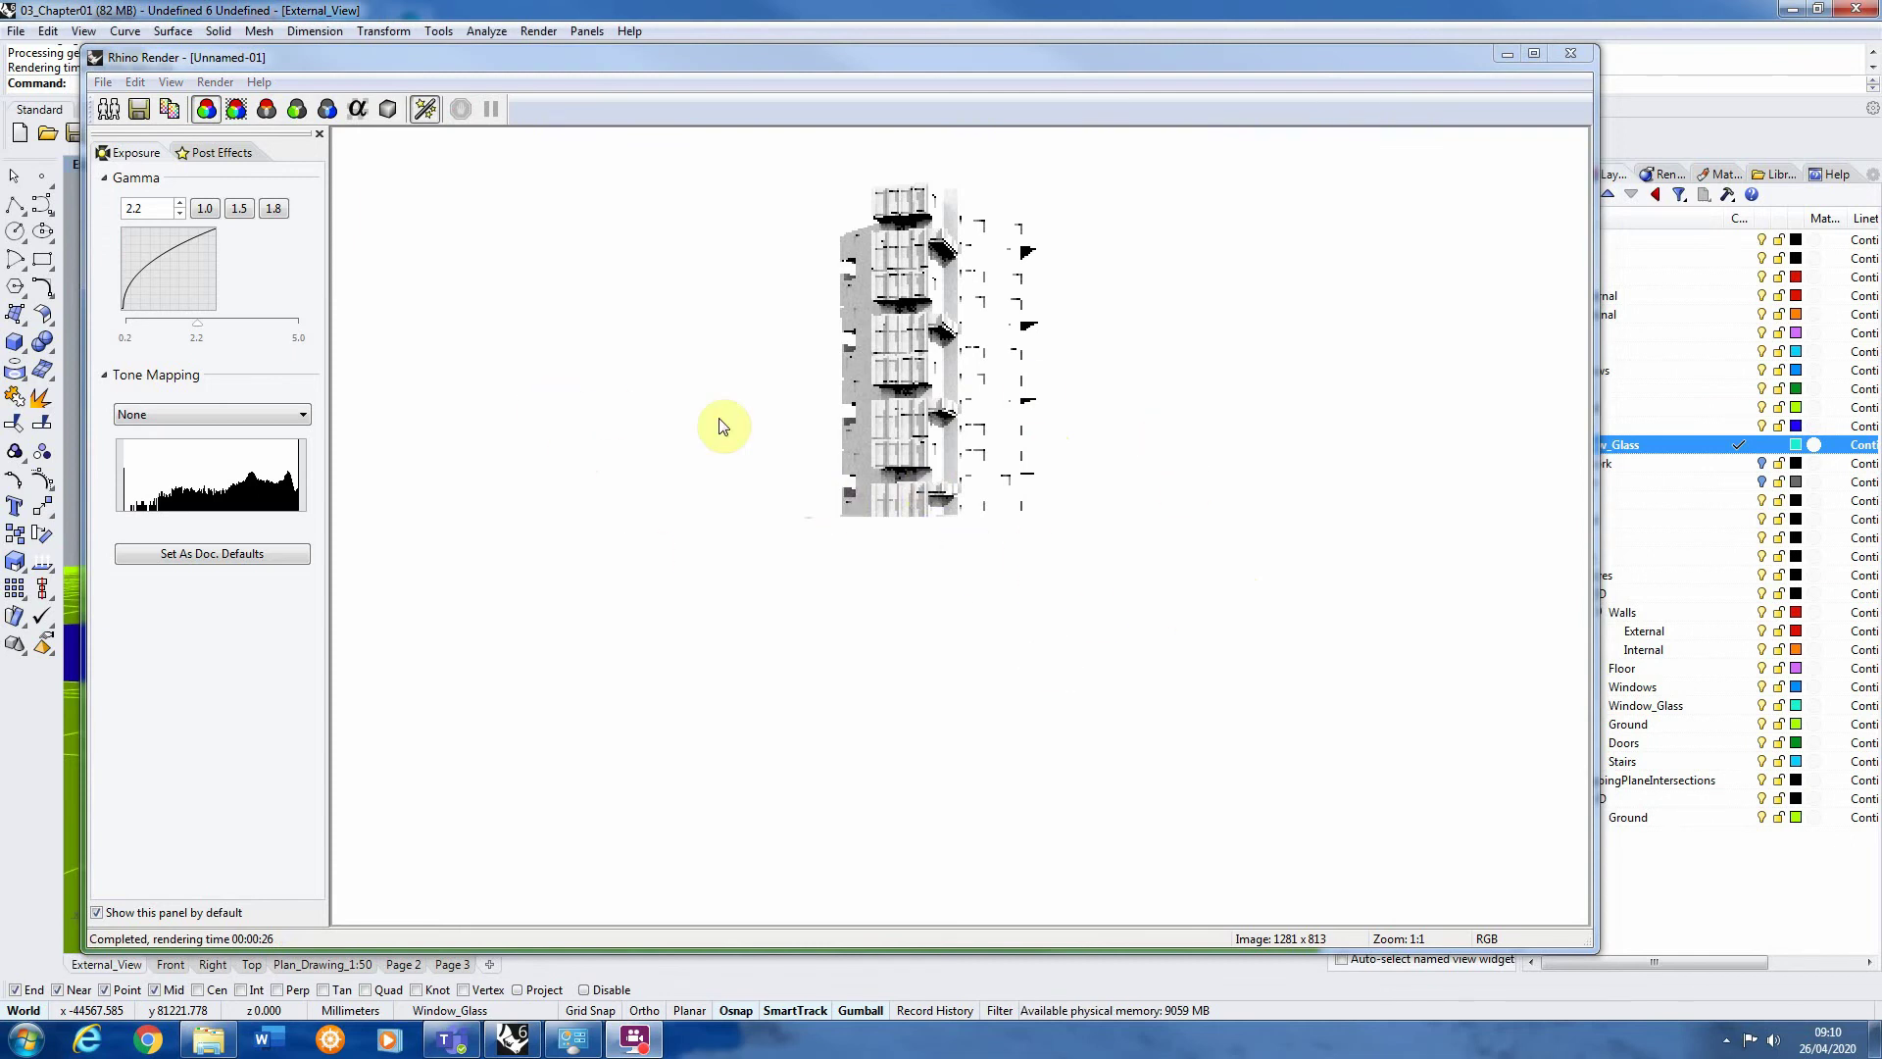
Lower the rendered image's gamma to about 0.96 and close the render window
{"action": "left_click_drag", "start_coordinate": [200, 333], "coordinate": [155, 329]}
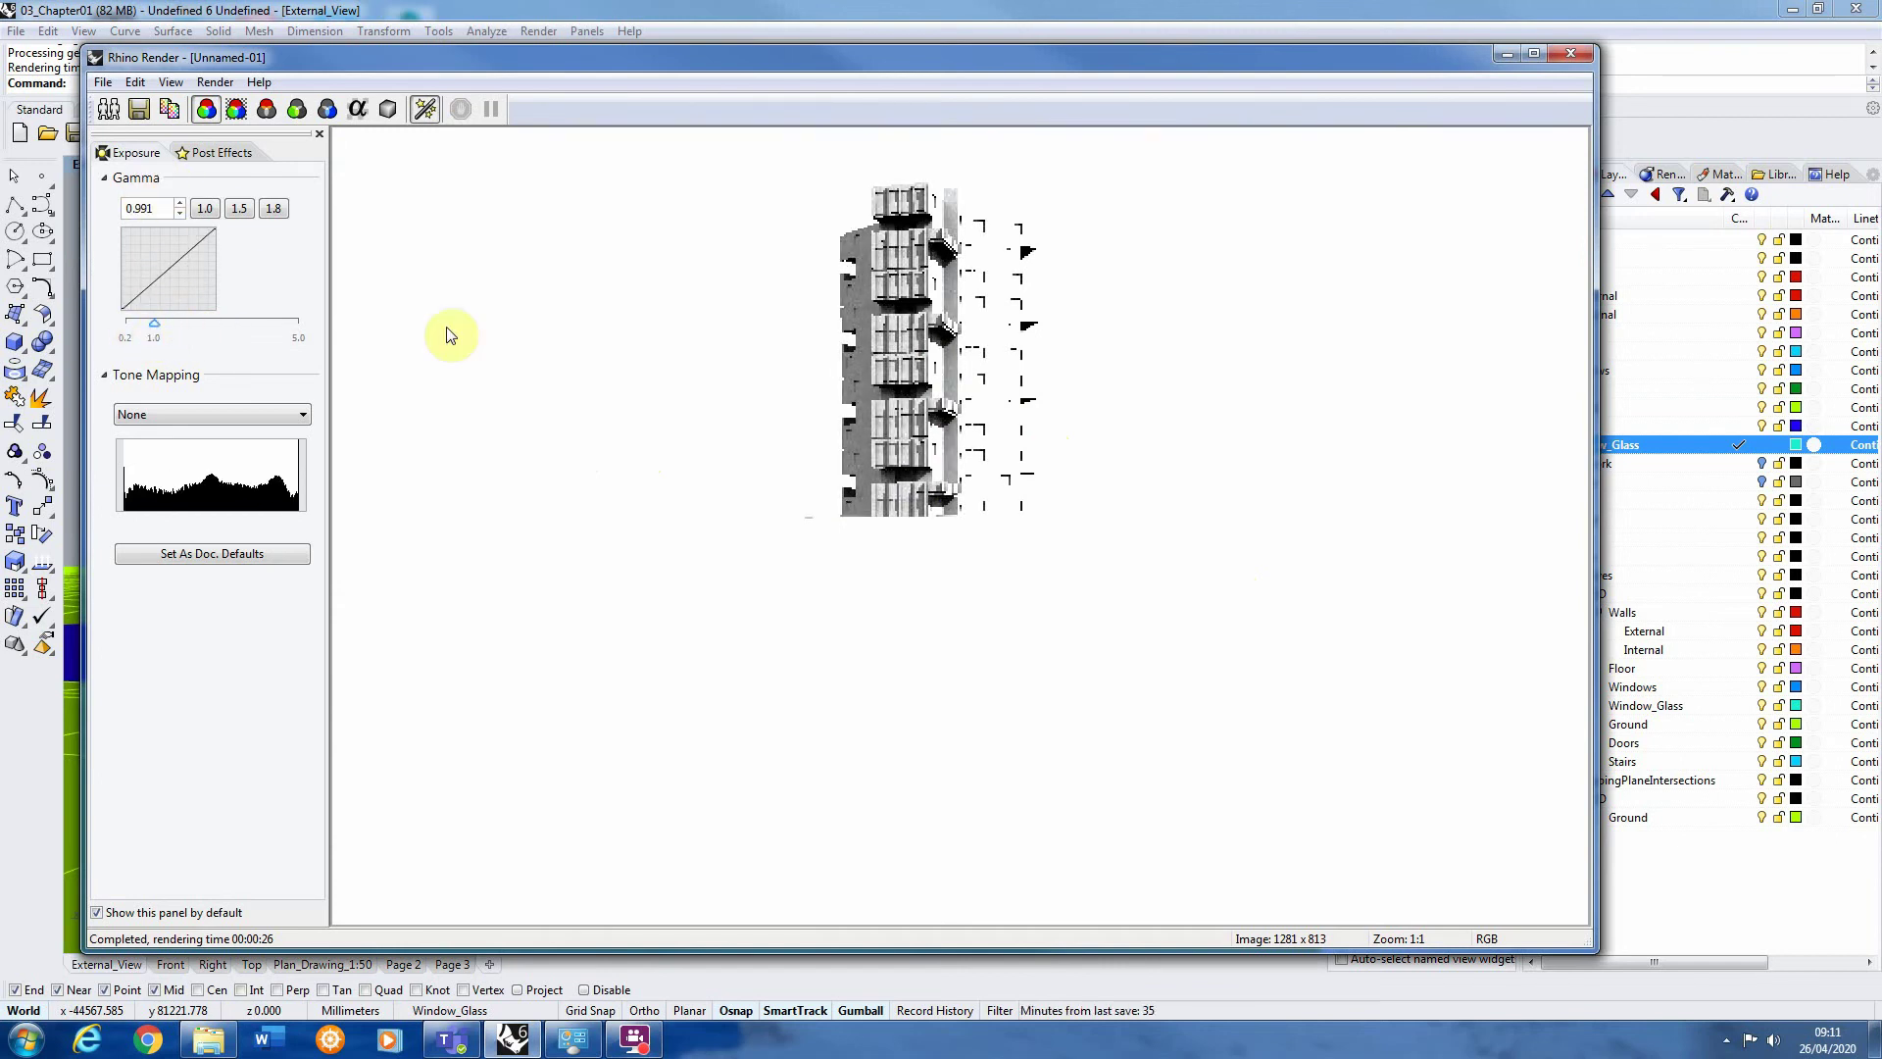
{"action": "left_click_drag", "start_coordinate": [161, 321], "coordinate": [154, 325]}
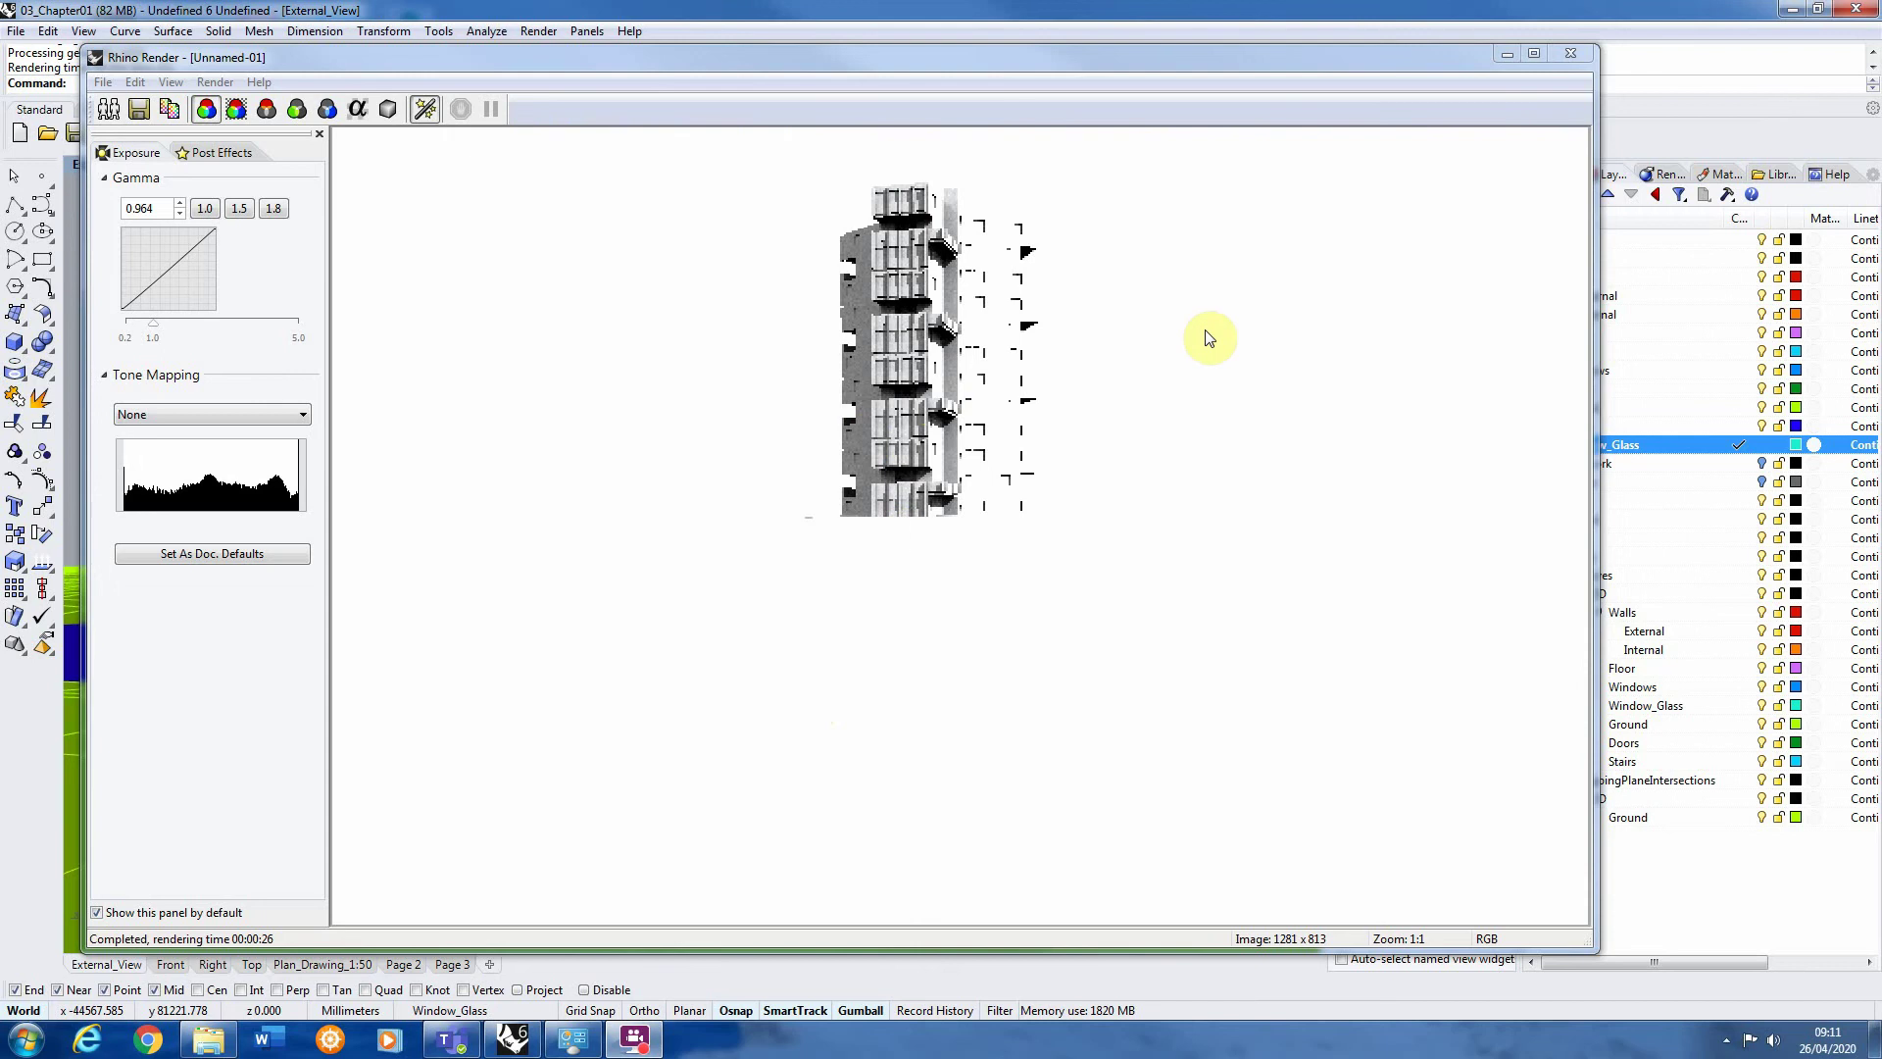
{"action": "left_click", "coordinate": [1571, 52]}
Turn off the skylight in the document's render settings, leaving only the sun as lighting
{"action": "left_click", "coordinate": [538, 30]}
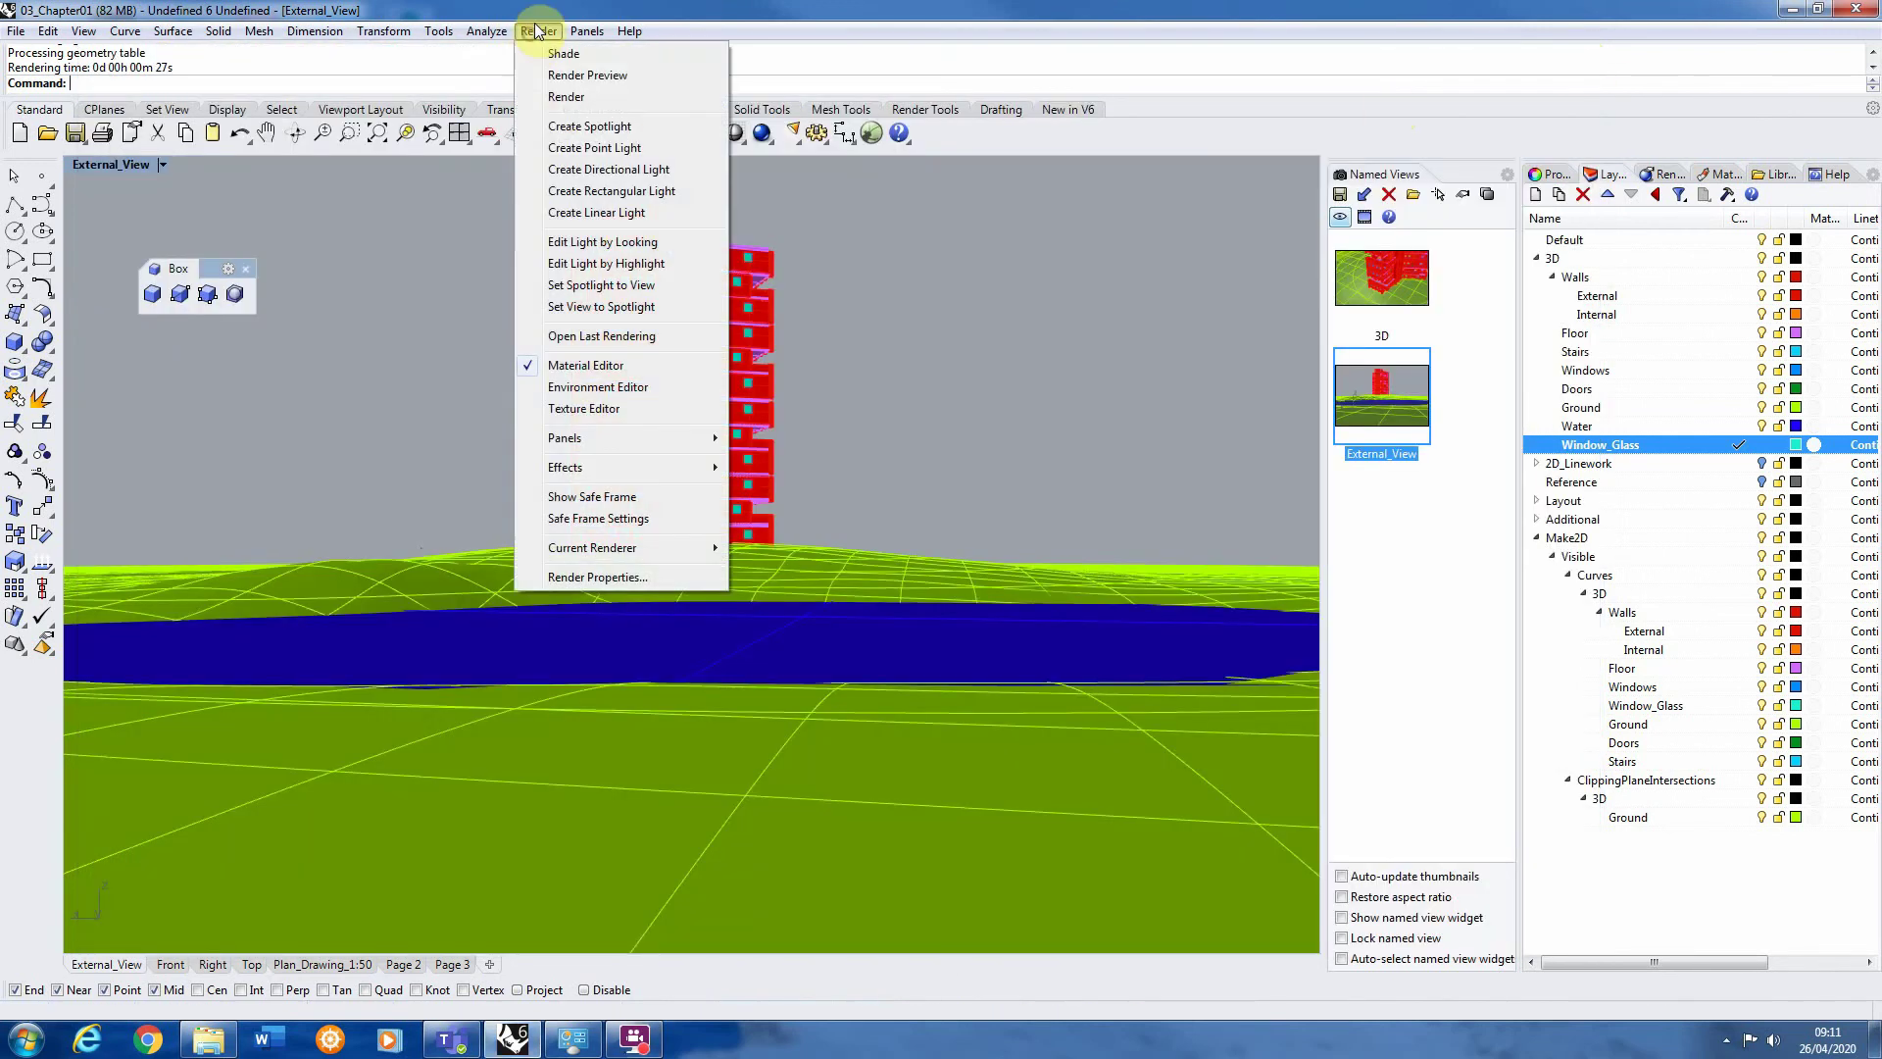
{"action": "left_click", "coordinate": [600, 577]}
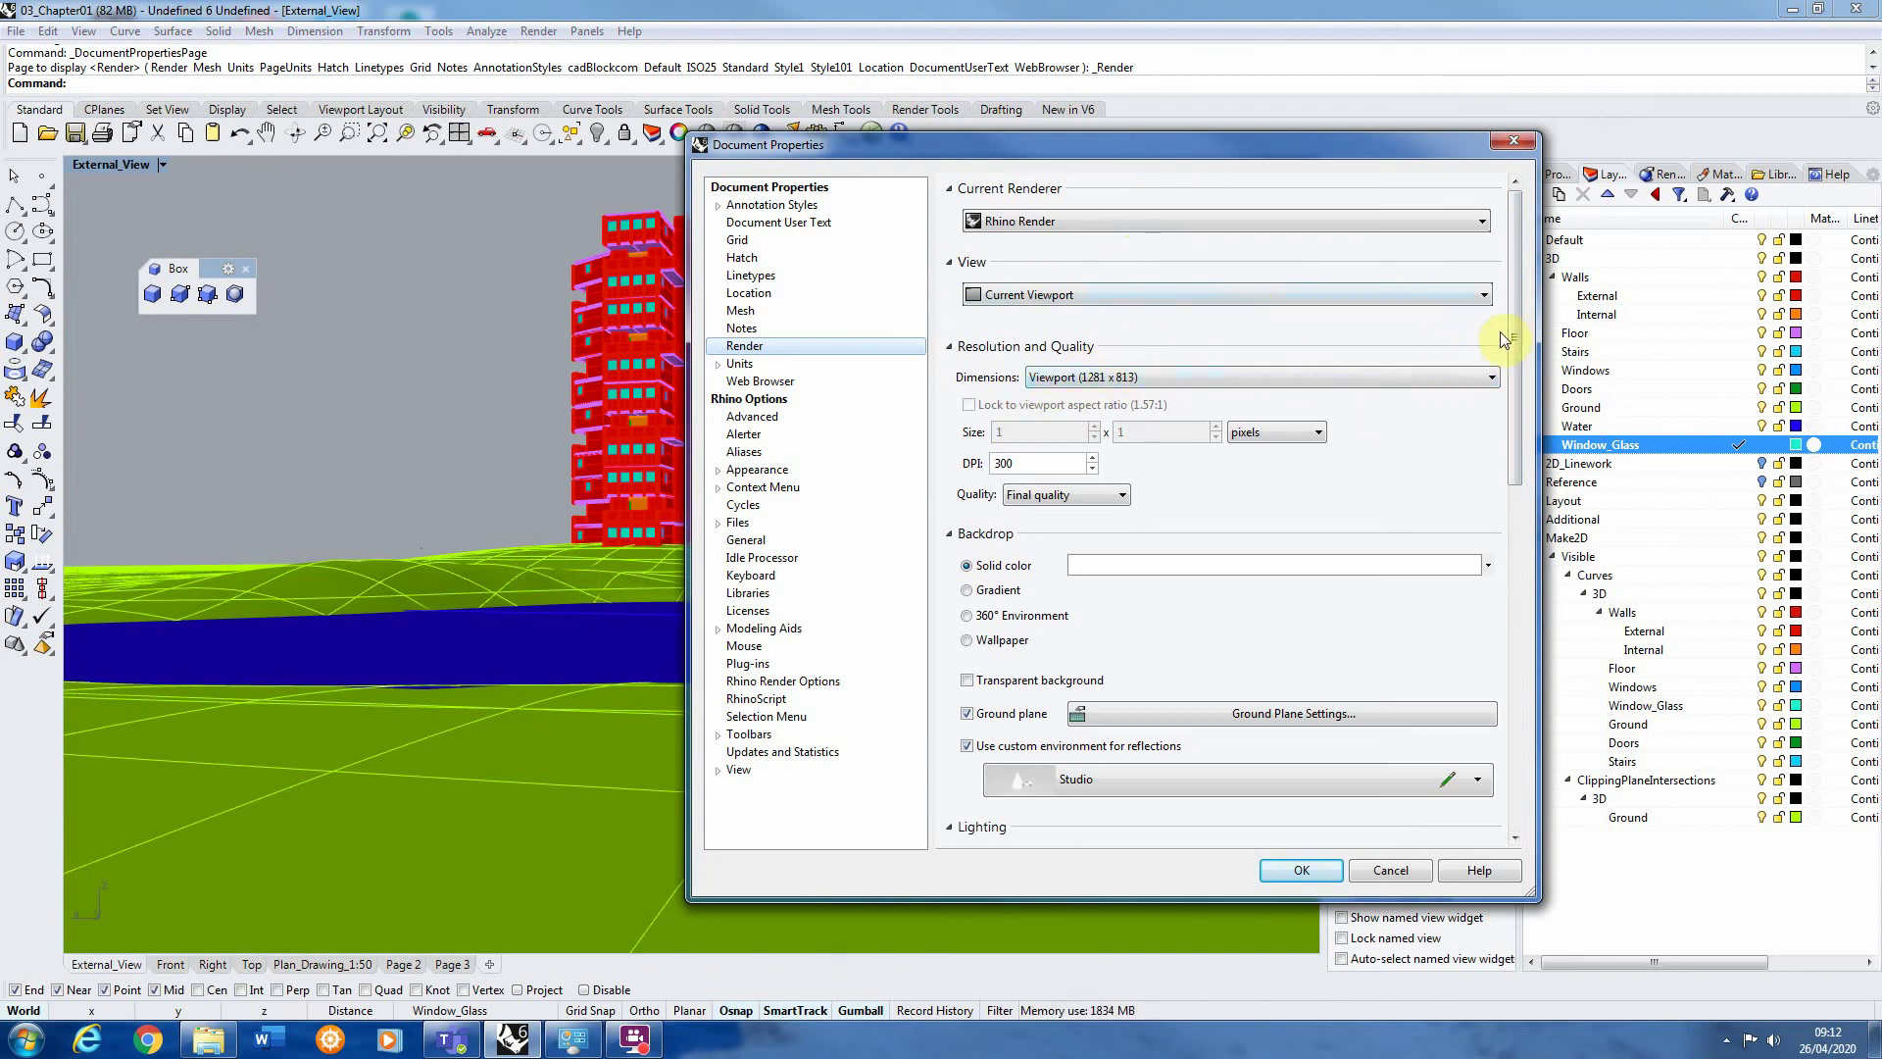
{"action": "left_click_drag", "start_coordinate": [1519, 310], "coordinate": [1546, 533]}
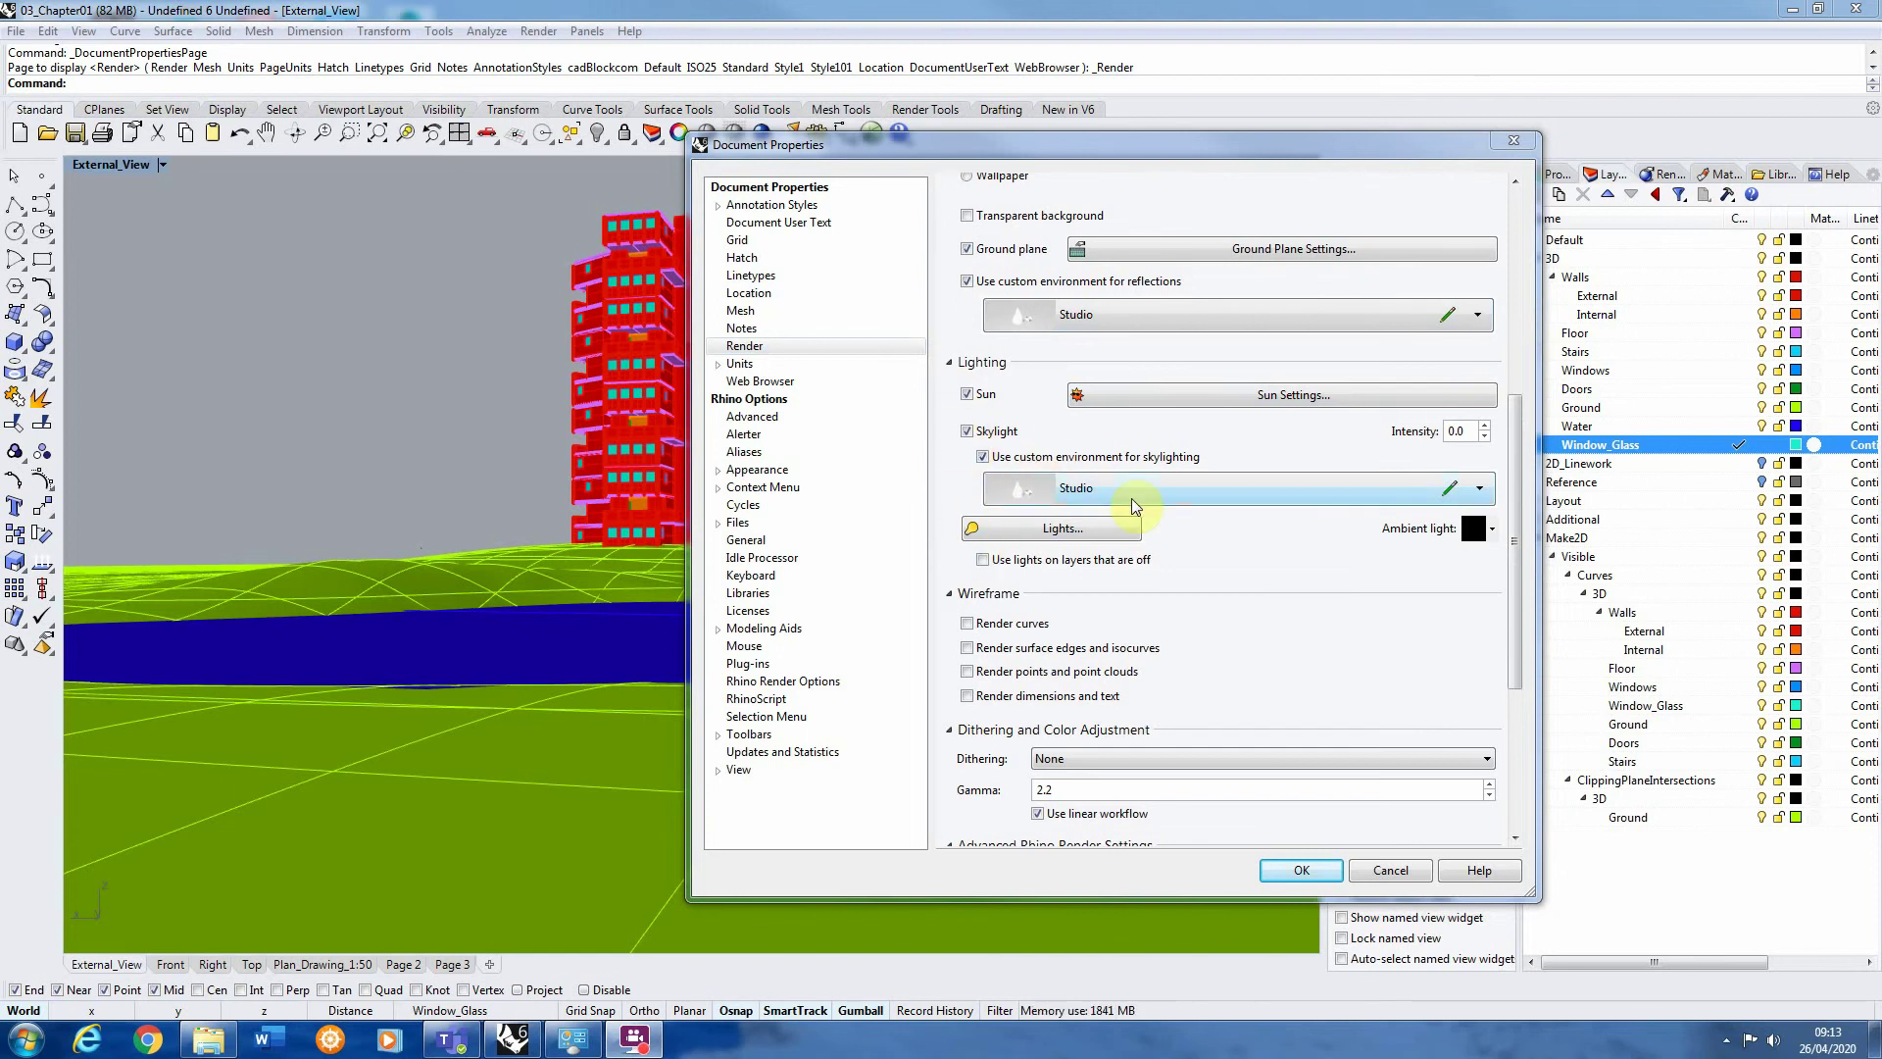
{"action": "left_click", "coordinate": [970, 433]}
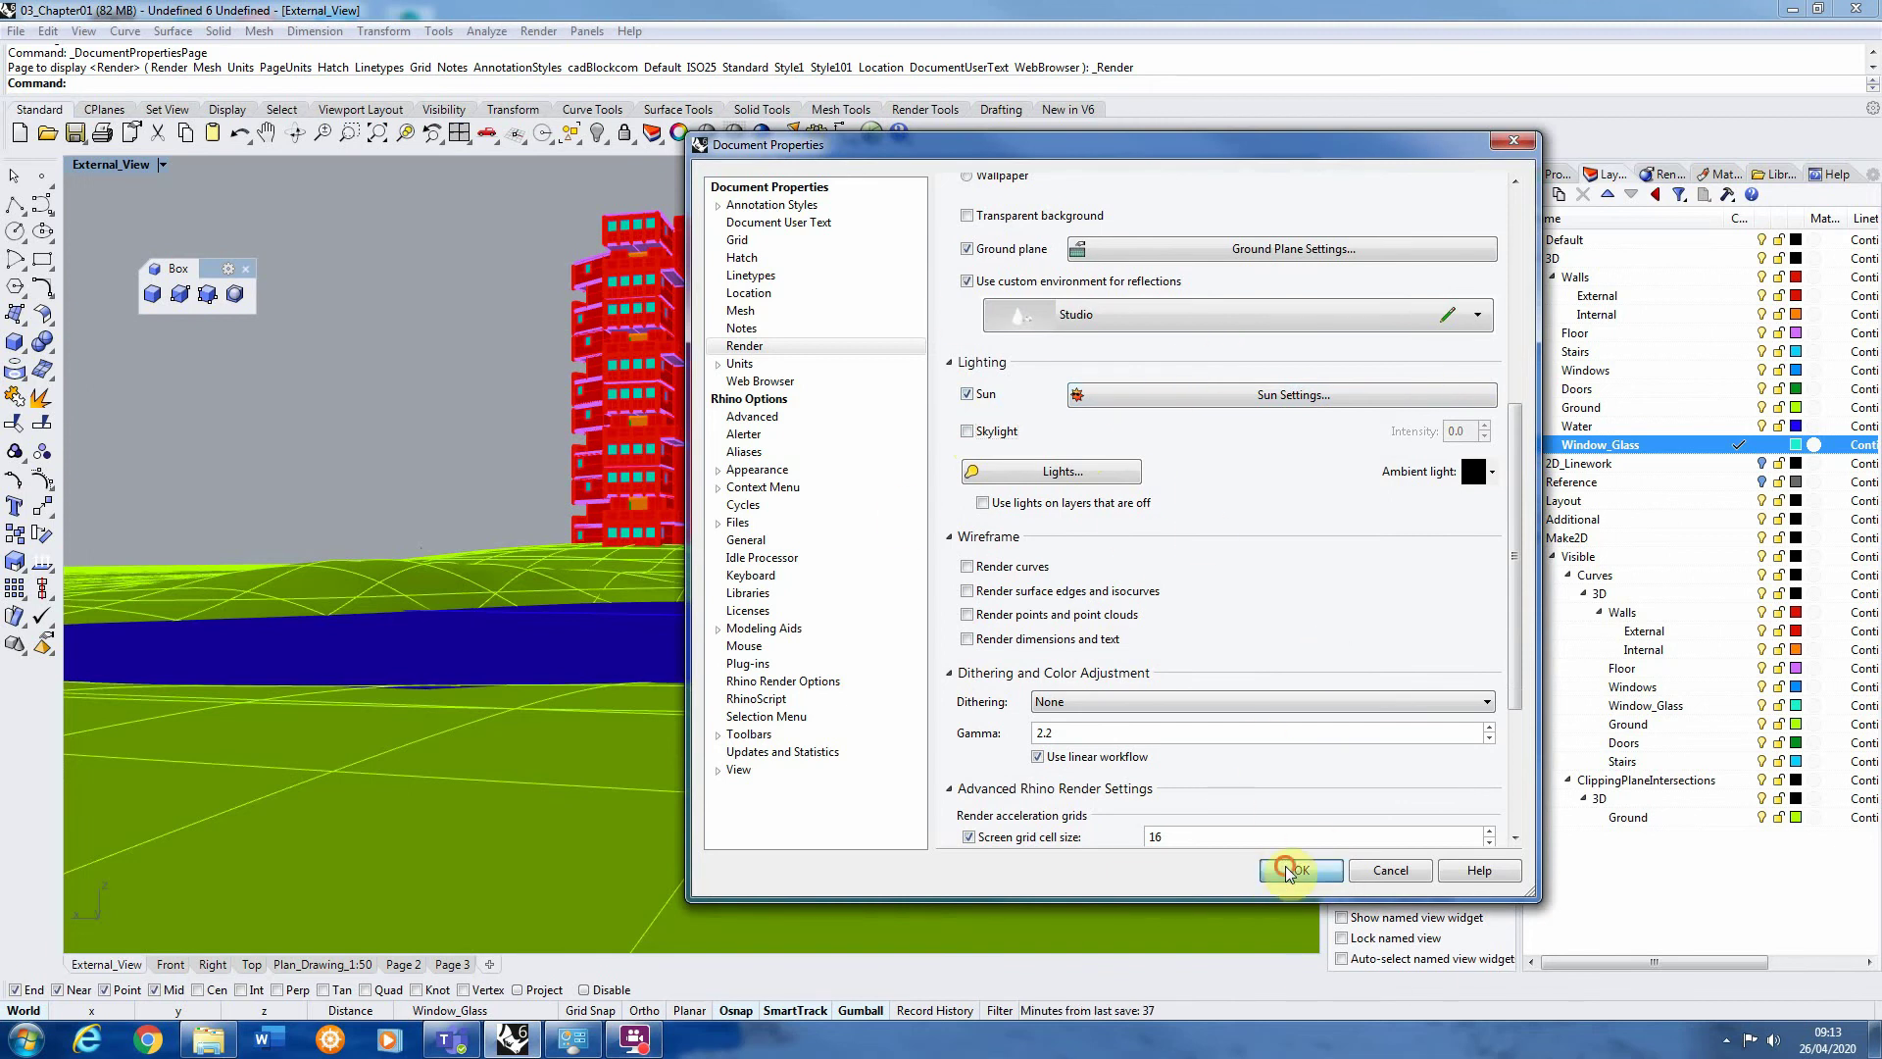
{"action": "left_click", "coordinate": [1331, 879]}
Generate a render preview of External_View, try a lower gamma on the image and close the render window
{"action": "left_click", "coordinate": [538, 31]}
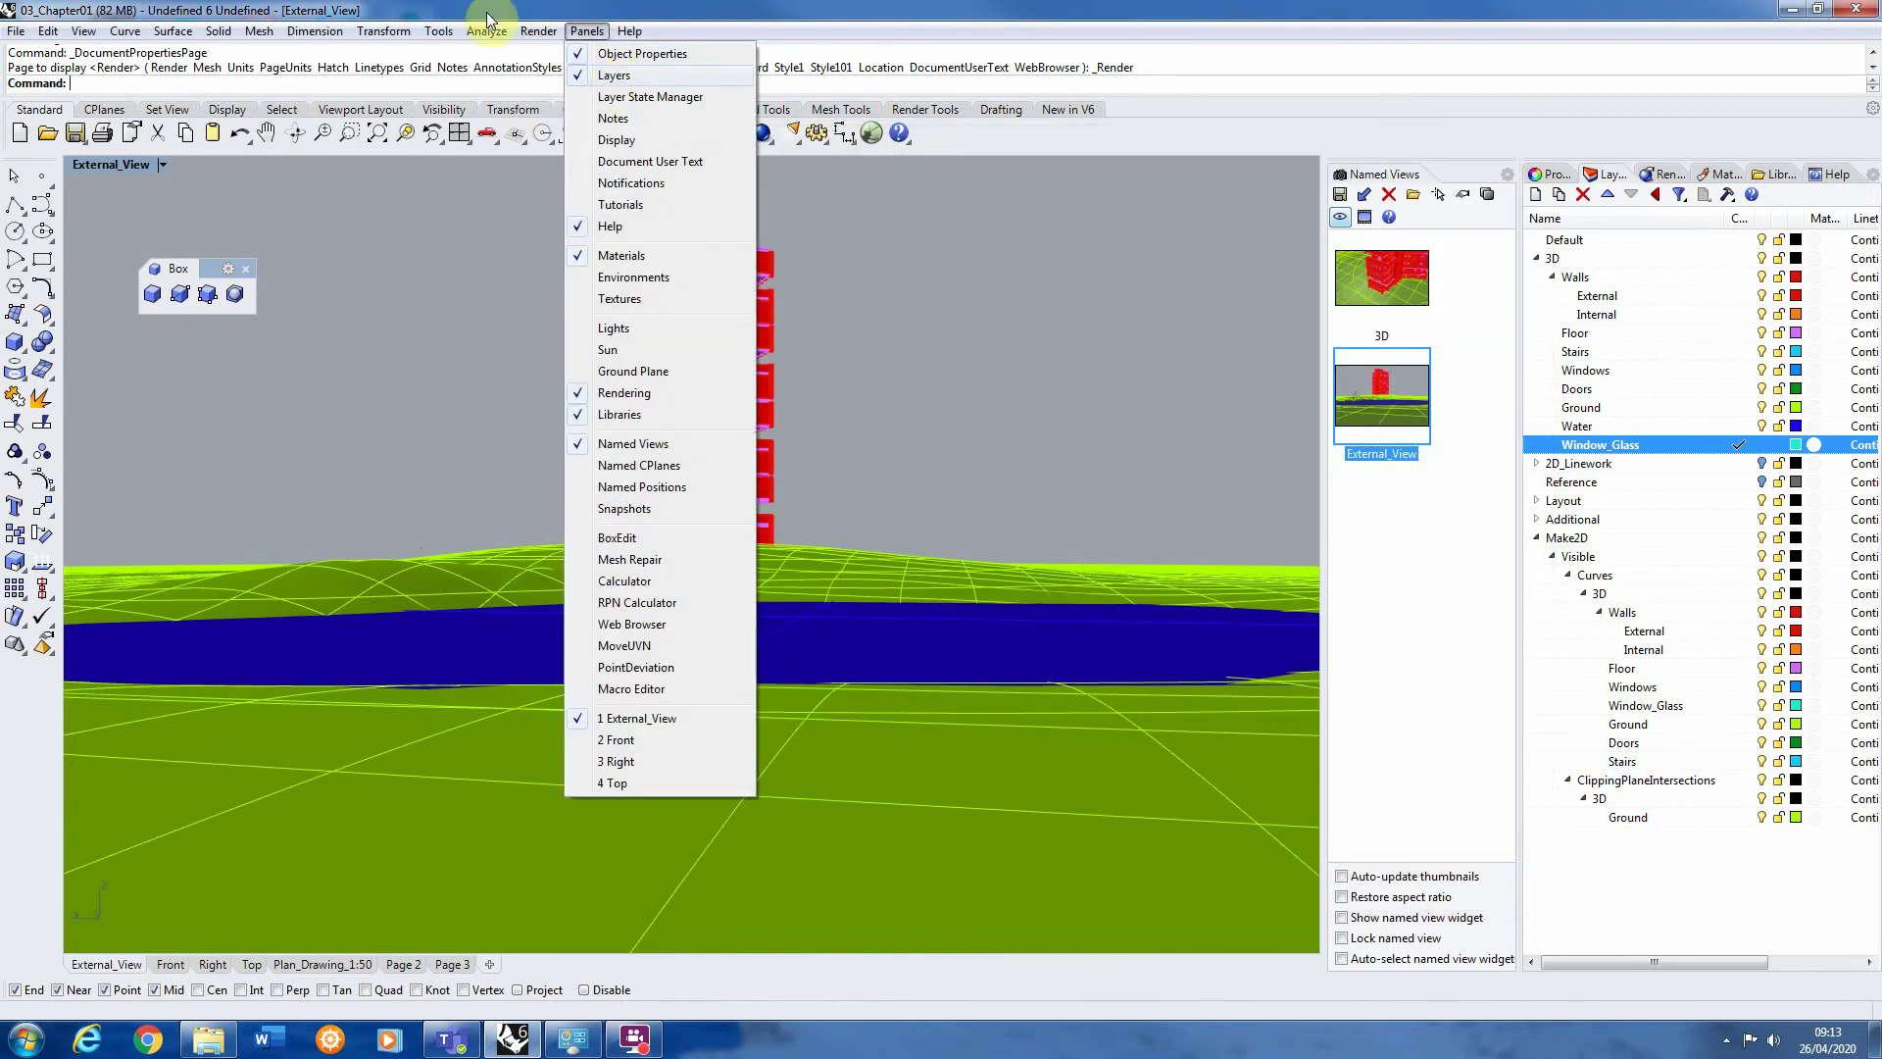
{"action": "left_click", "coordinate": [560, 75]}
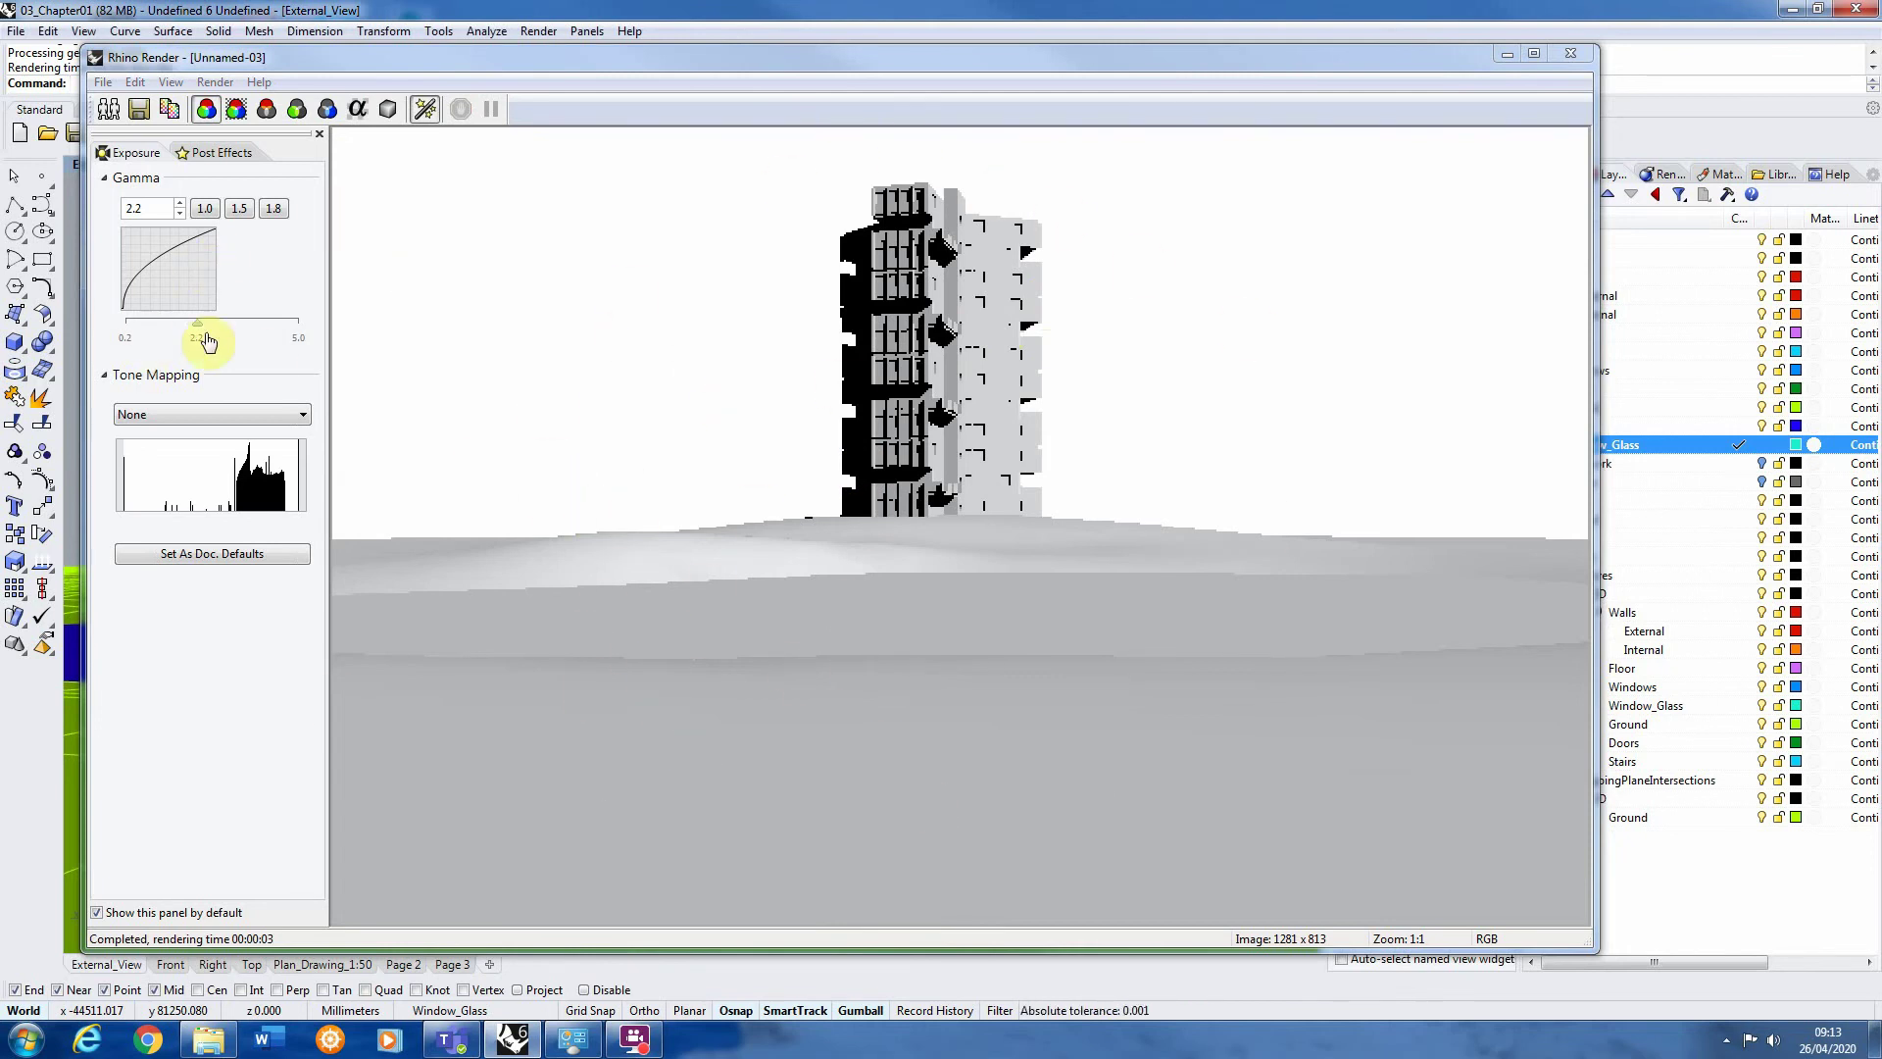
{"action": "mouse_move", "coordinate": [199, 324]}
{"action": "left_mouse_down"}
{"action": "mouse_move", "coordinate": [228, 336]}
{"action": "mouse_move", "coordinate": [156, 328]}
{"action": "mouse_move", "coordinate": [182, 333]}
{"action": "left_mouse_up"}
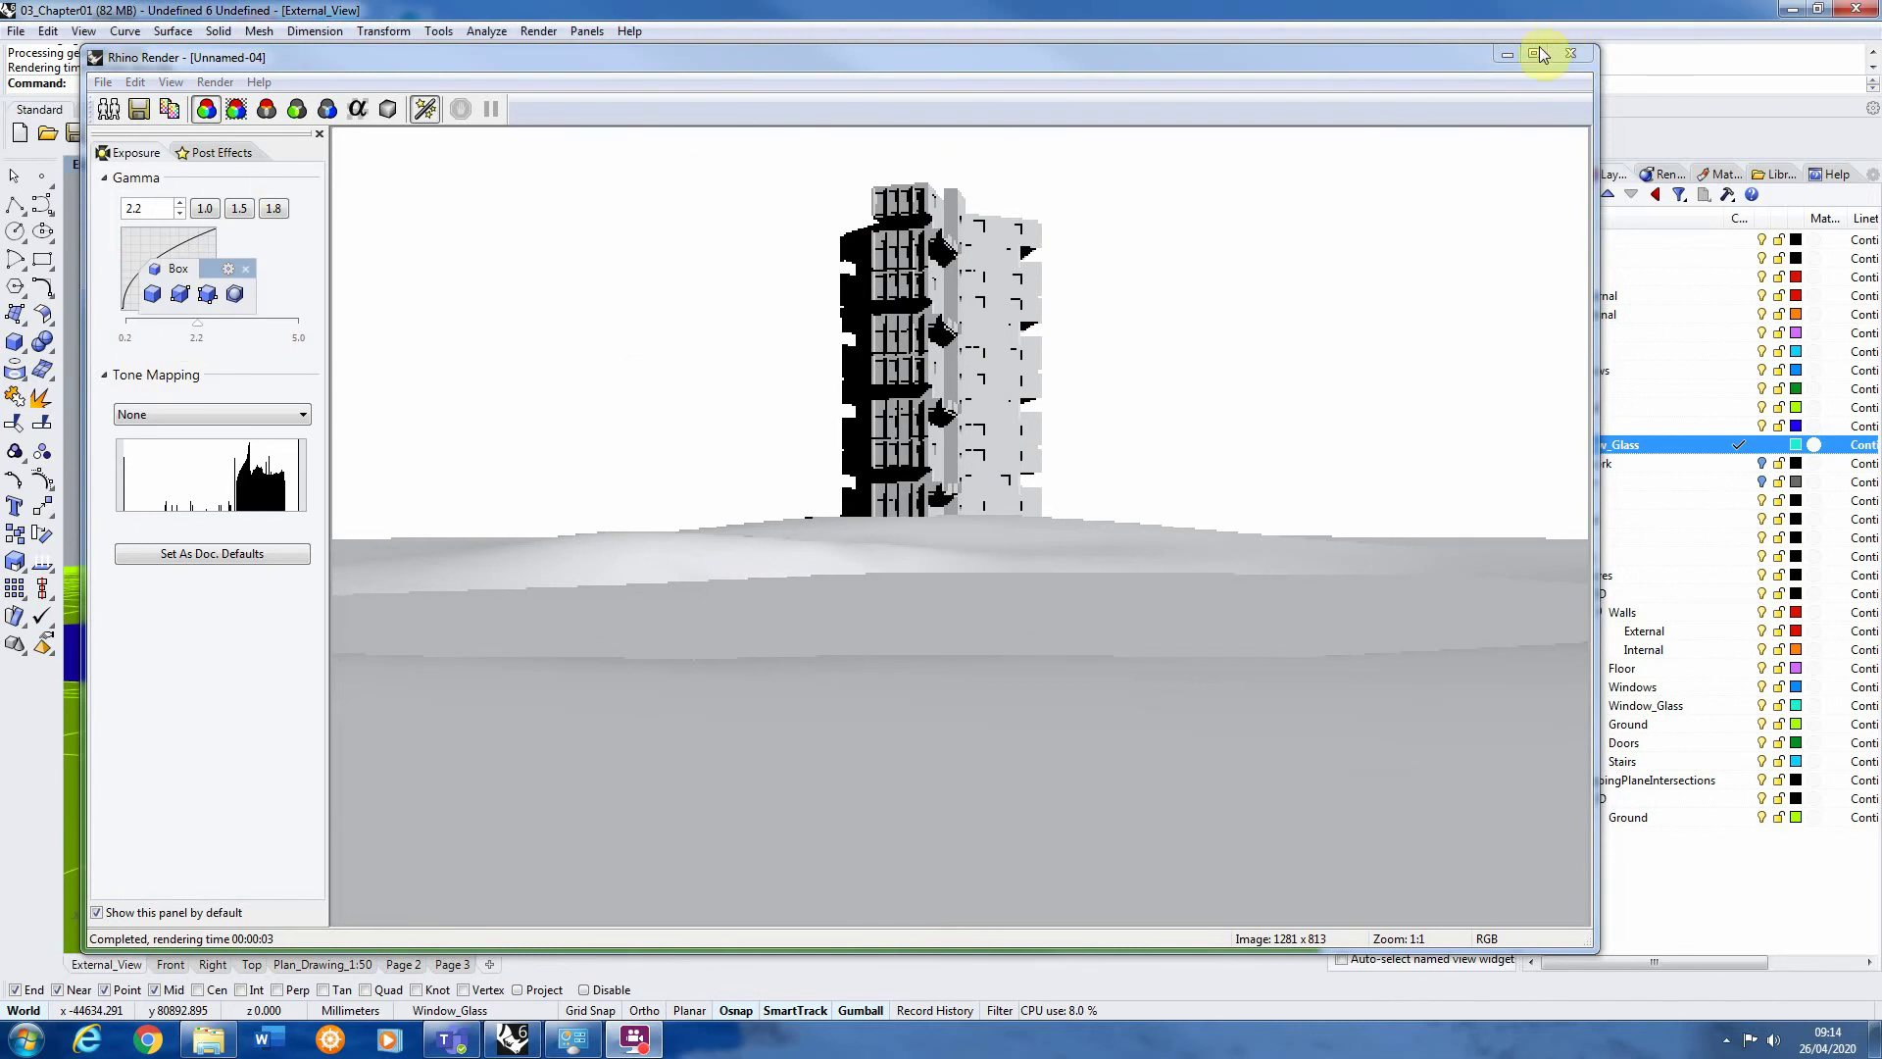
{"action": "left_click", "coordinate": [1571, 54]}
Set the render sun's altitude to 51.3° and its azimuth to 310.4° in the sun settings
{"action": "left_click", "coordinate": [538, 30]}
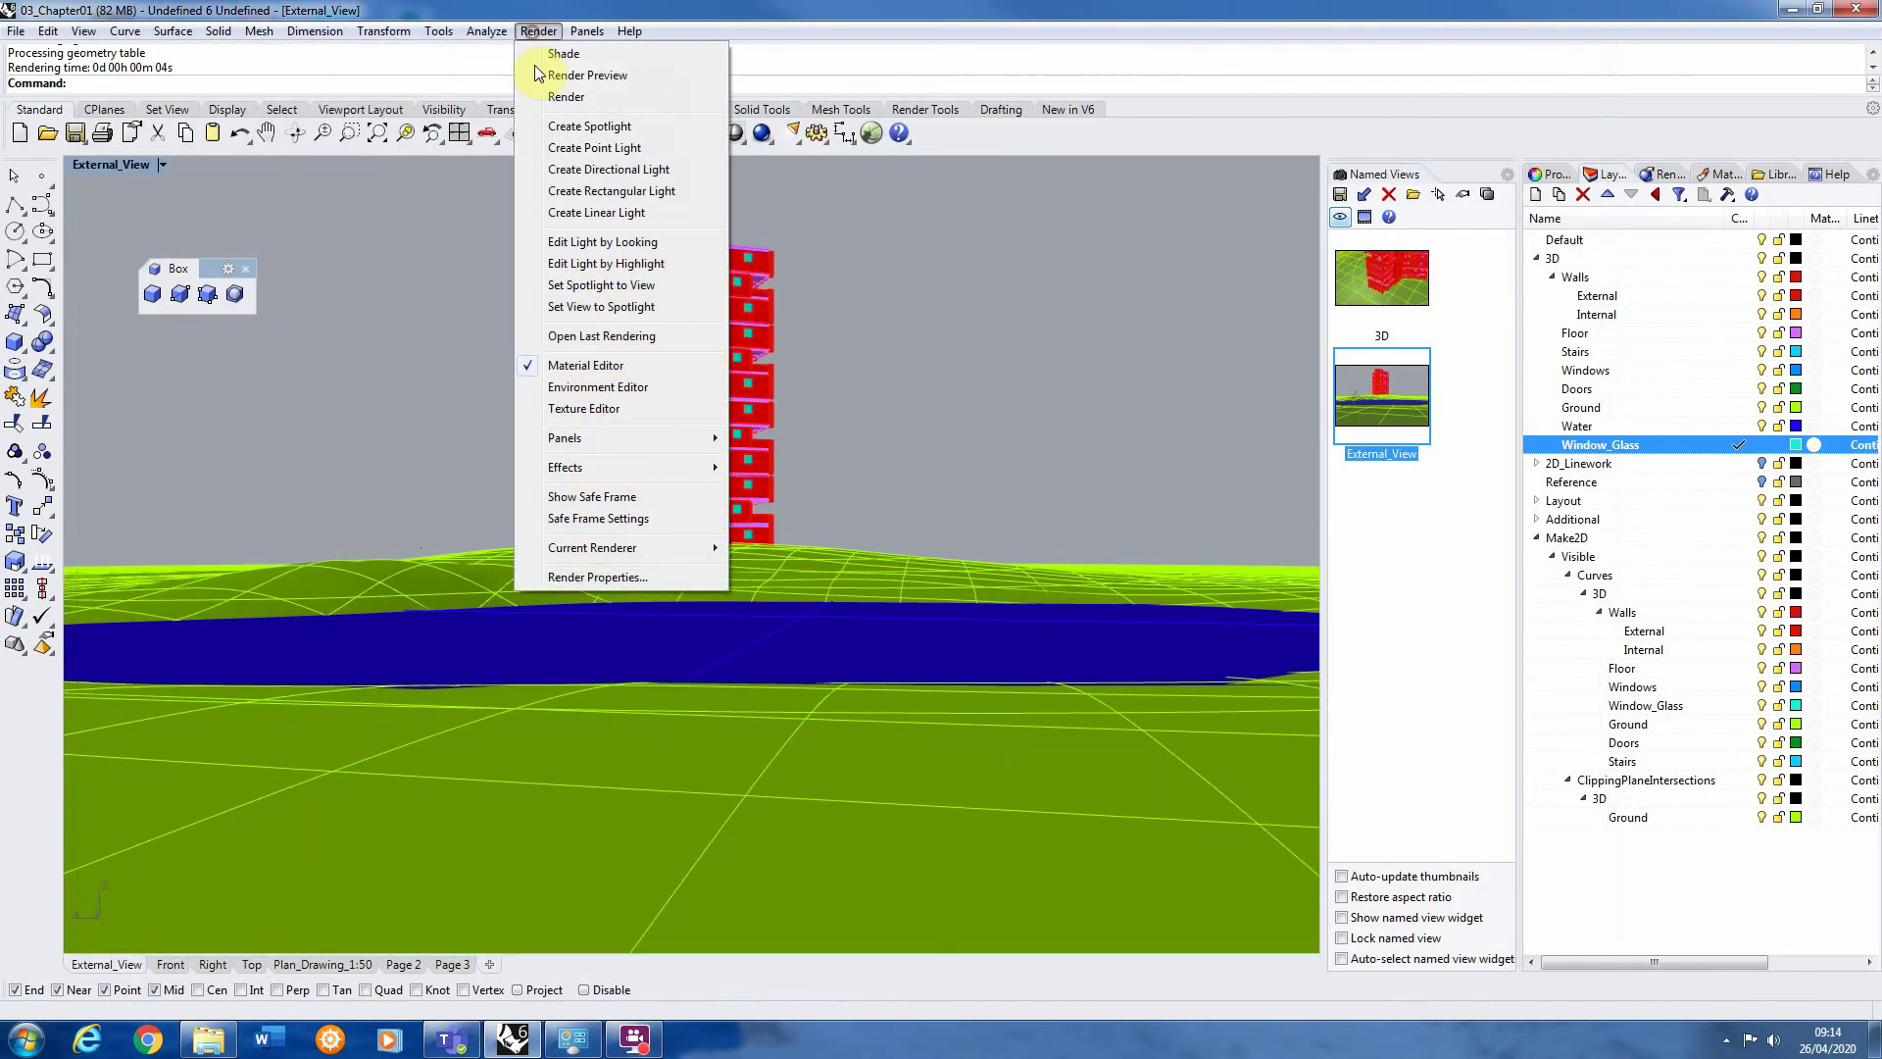
{"action": "left_click", "coordinate": [594, 579]}
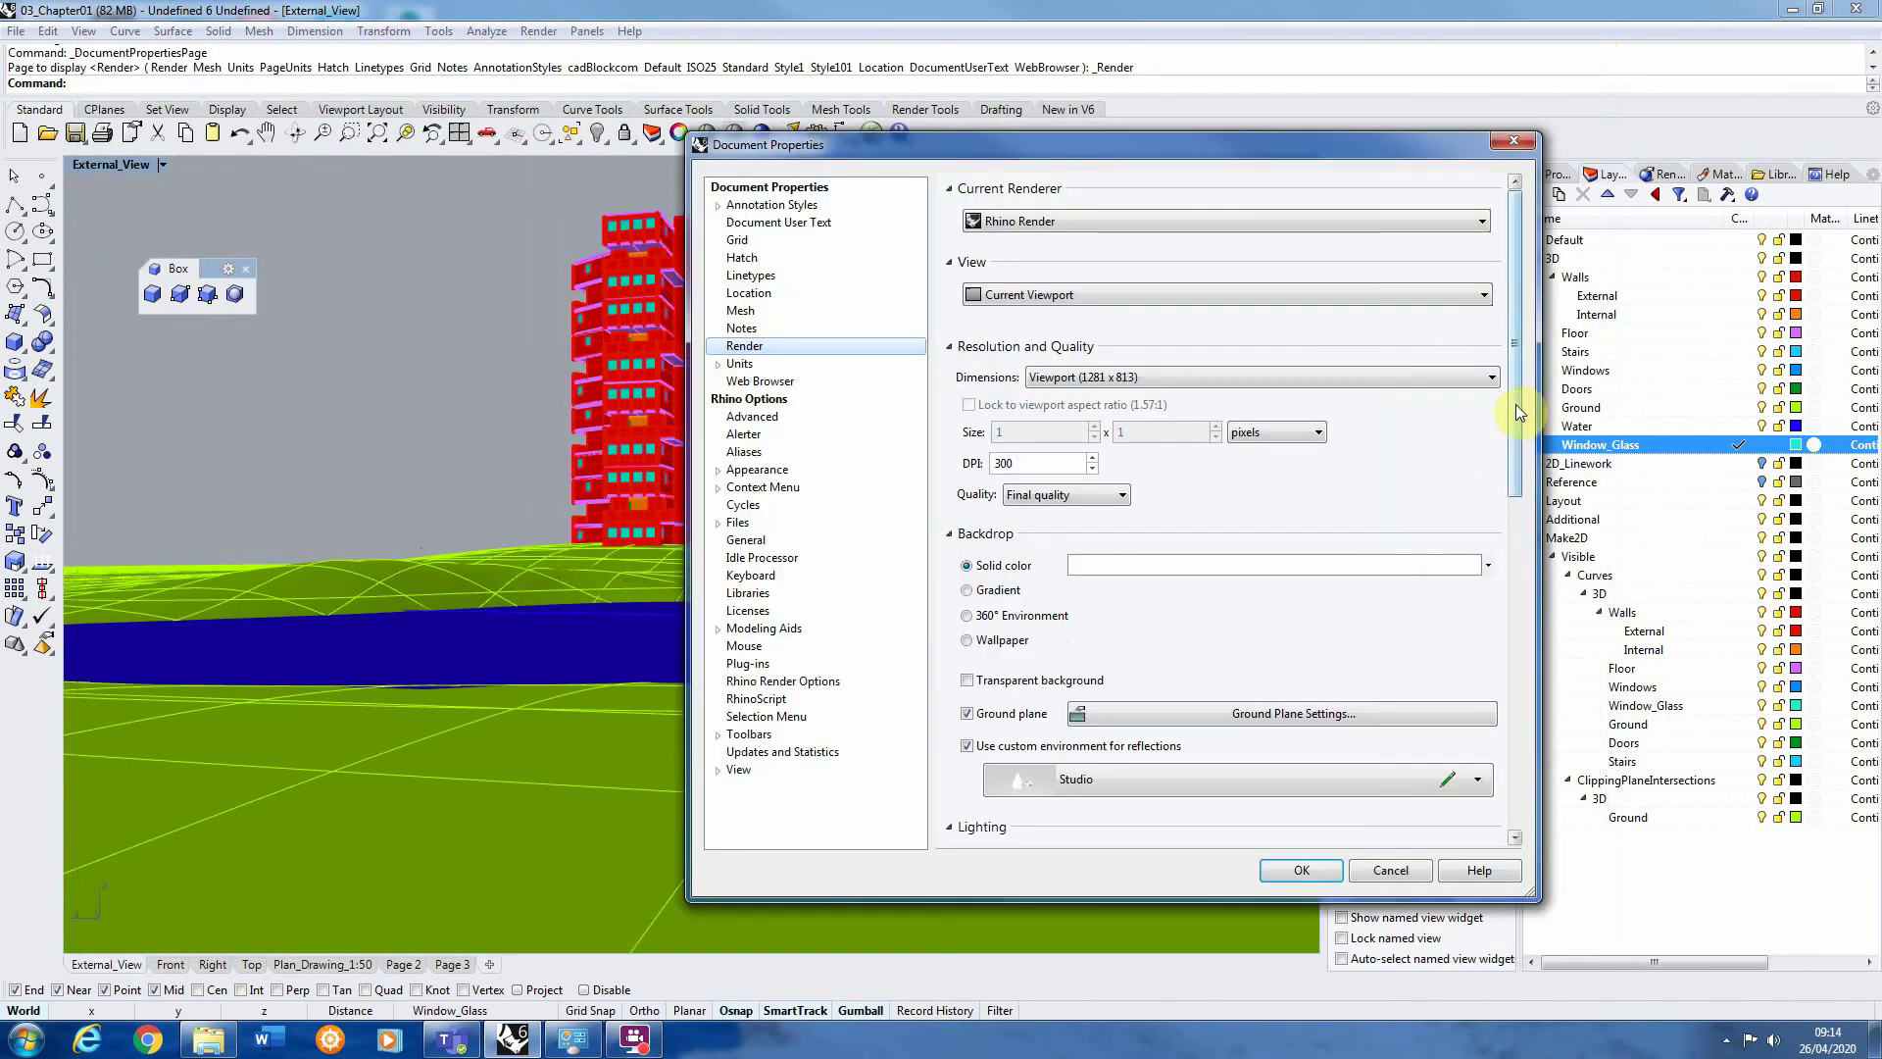
{"action": "left_click_drag", "start_coordinate": [1516, 404], "coordinate": [1516, 541]}
{"action": "left_click", "coordinate": [1304, 563]}
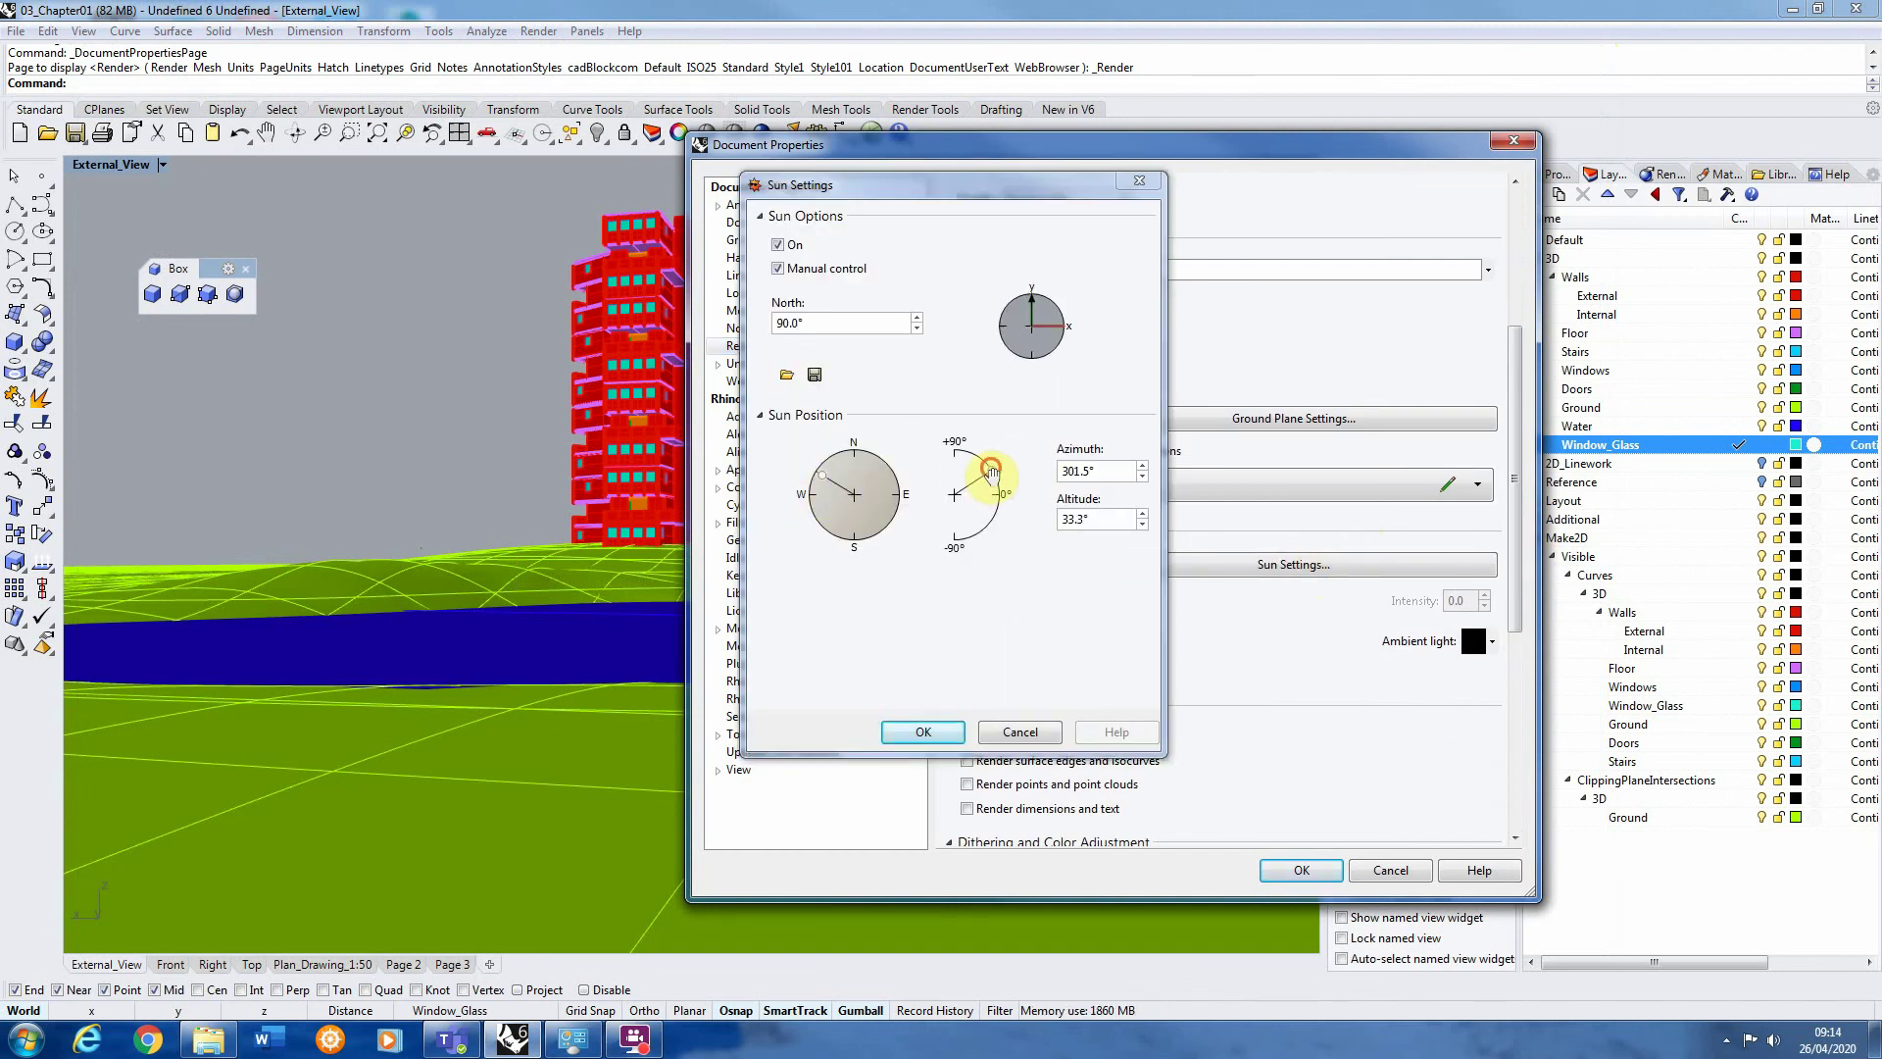
{"action": "mouse_move", "coordinate": [988, 472]}
{"action": "left_mouse_down"}
{"action": "mouse_move", "coordinate": [998, 435]}
{"action": "mouse_move", "coordinate": [996, 450]}
{"action": "left_mouse_up"}
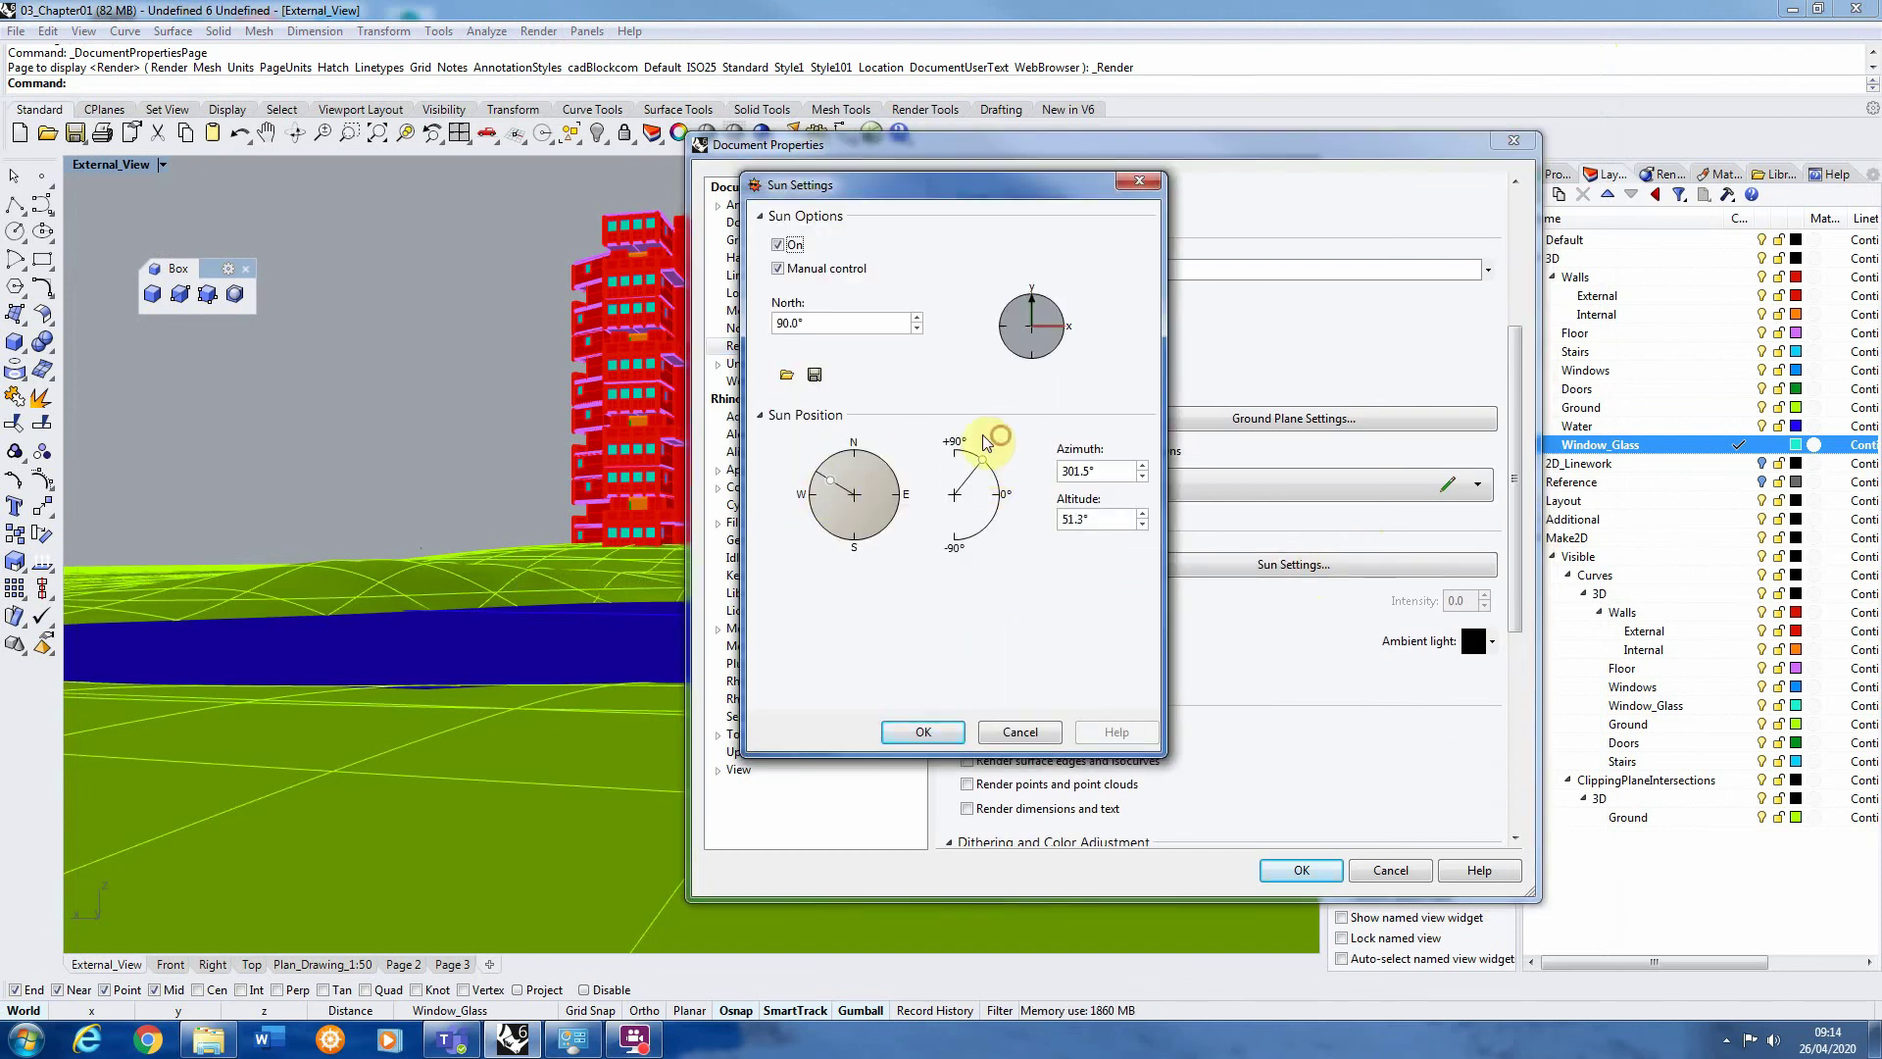
{"action": "left_click_drag", "start_coordinate": [838, 483], "coordinate": [829, 479]}
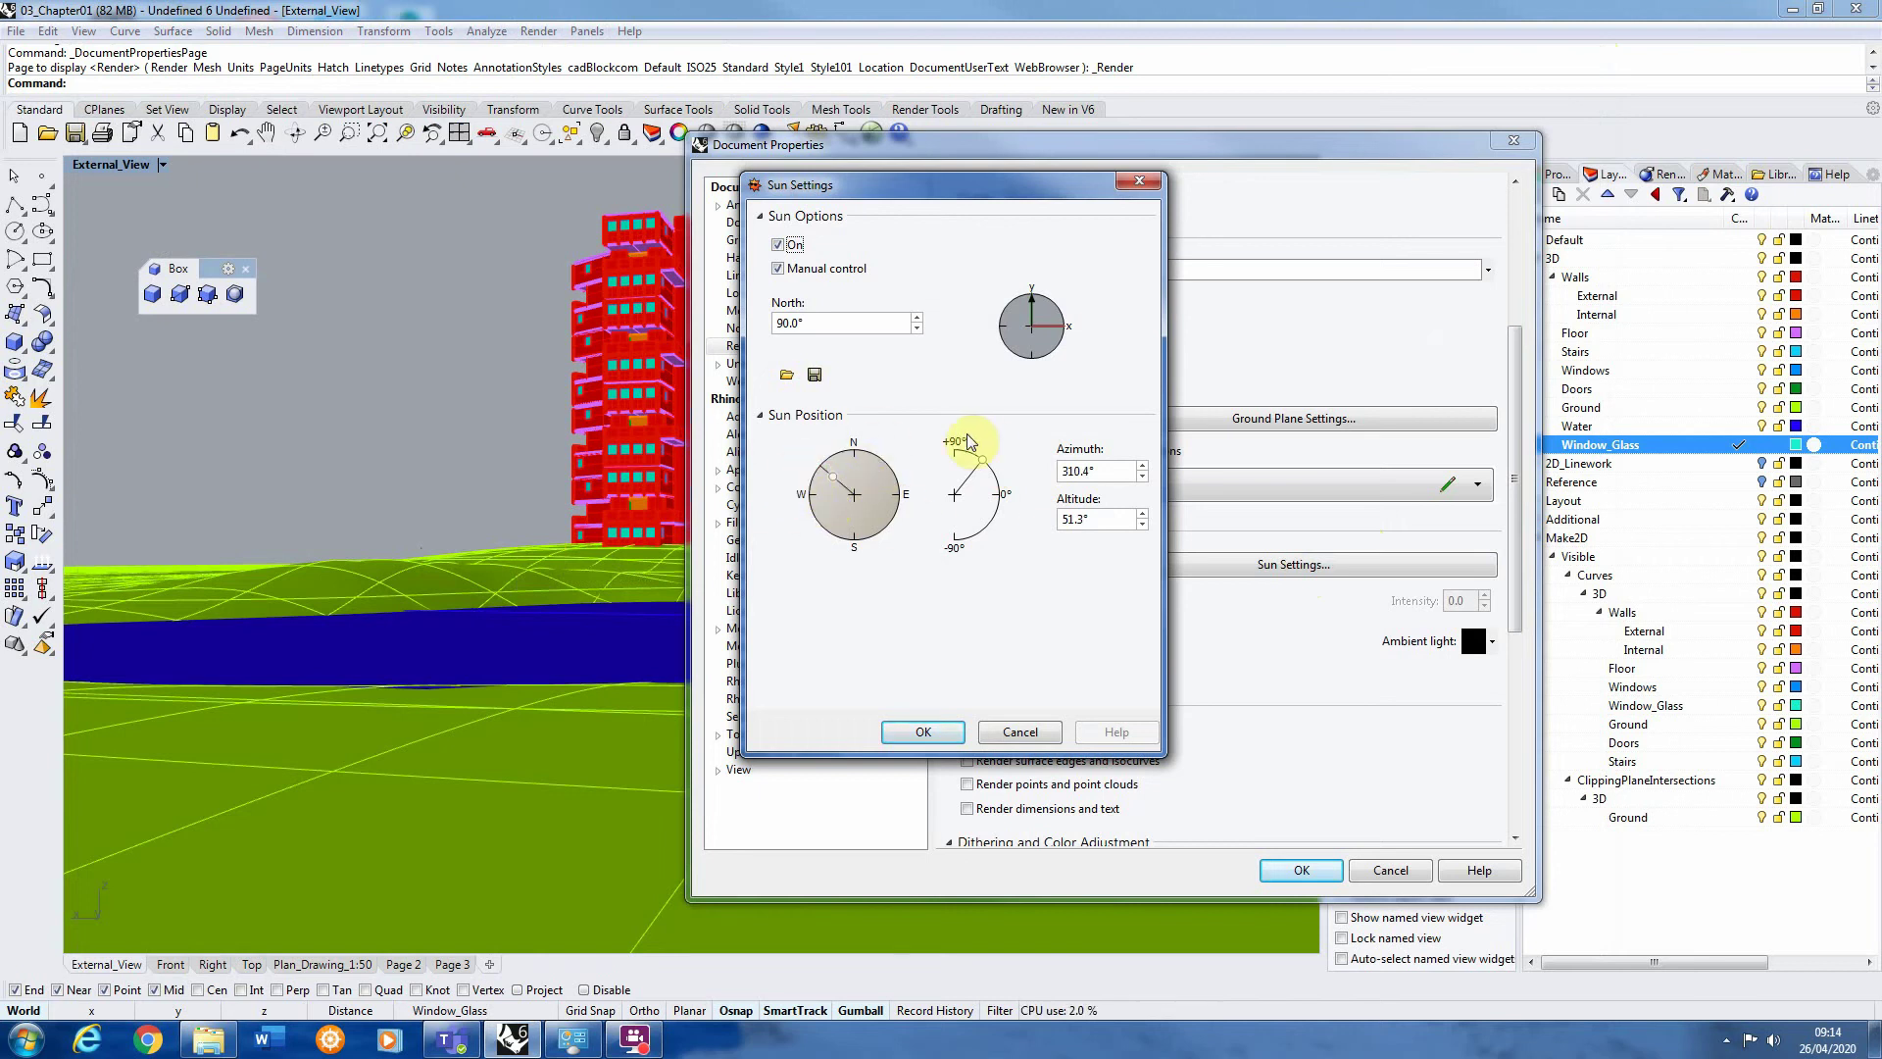
{"action": "left_click", "coordinate": [934, 738]}
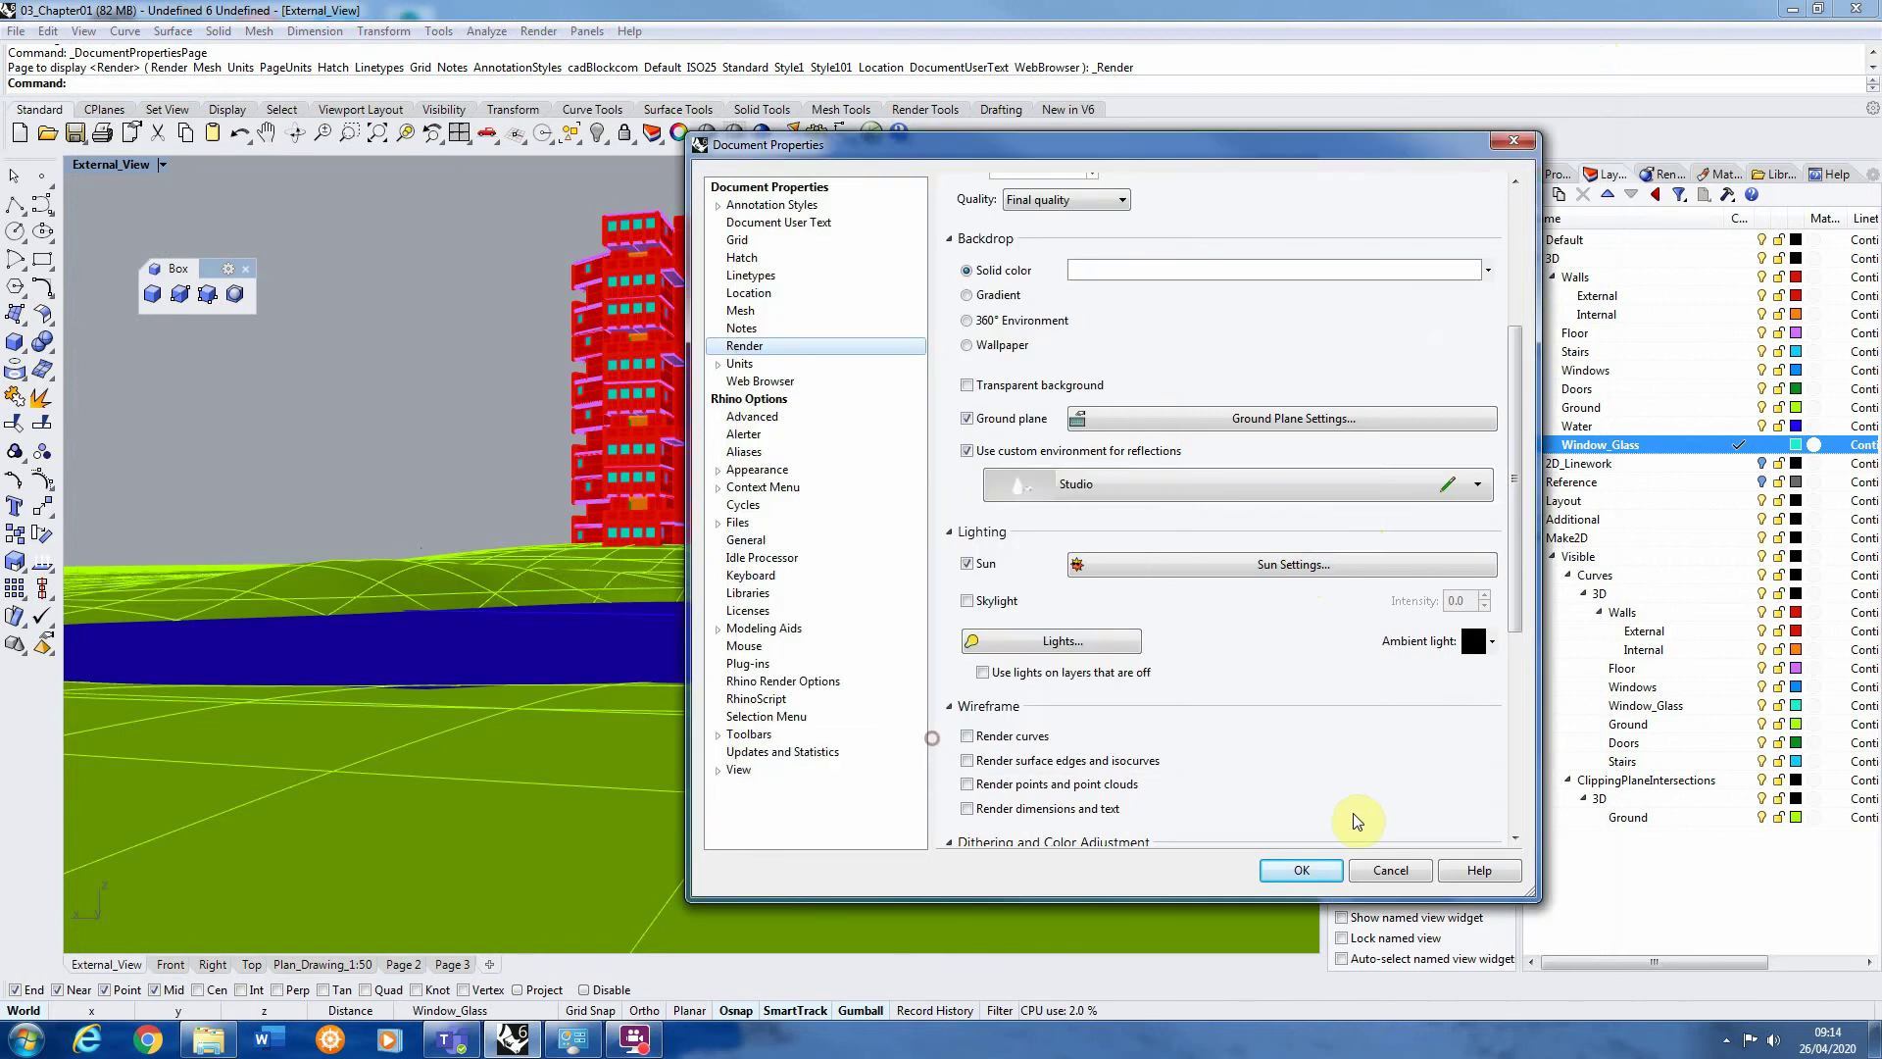
{"action": "left_click", "coordinate": [1312, 871]}
Render External_View to check the shadows from the adjusted sun position and close the render window
{"action": "left_click", "coordinate": [529, 33]}
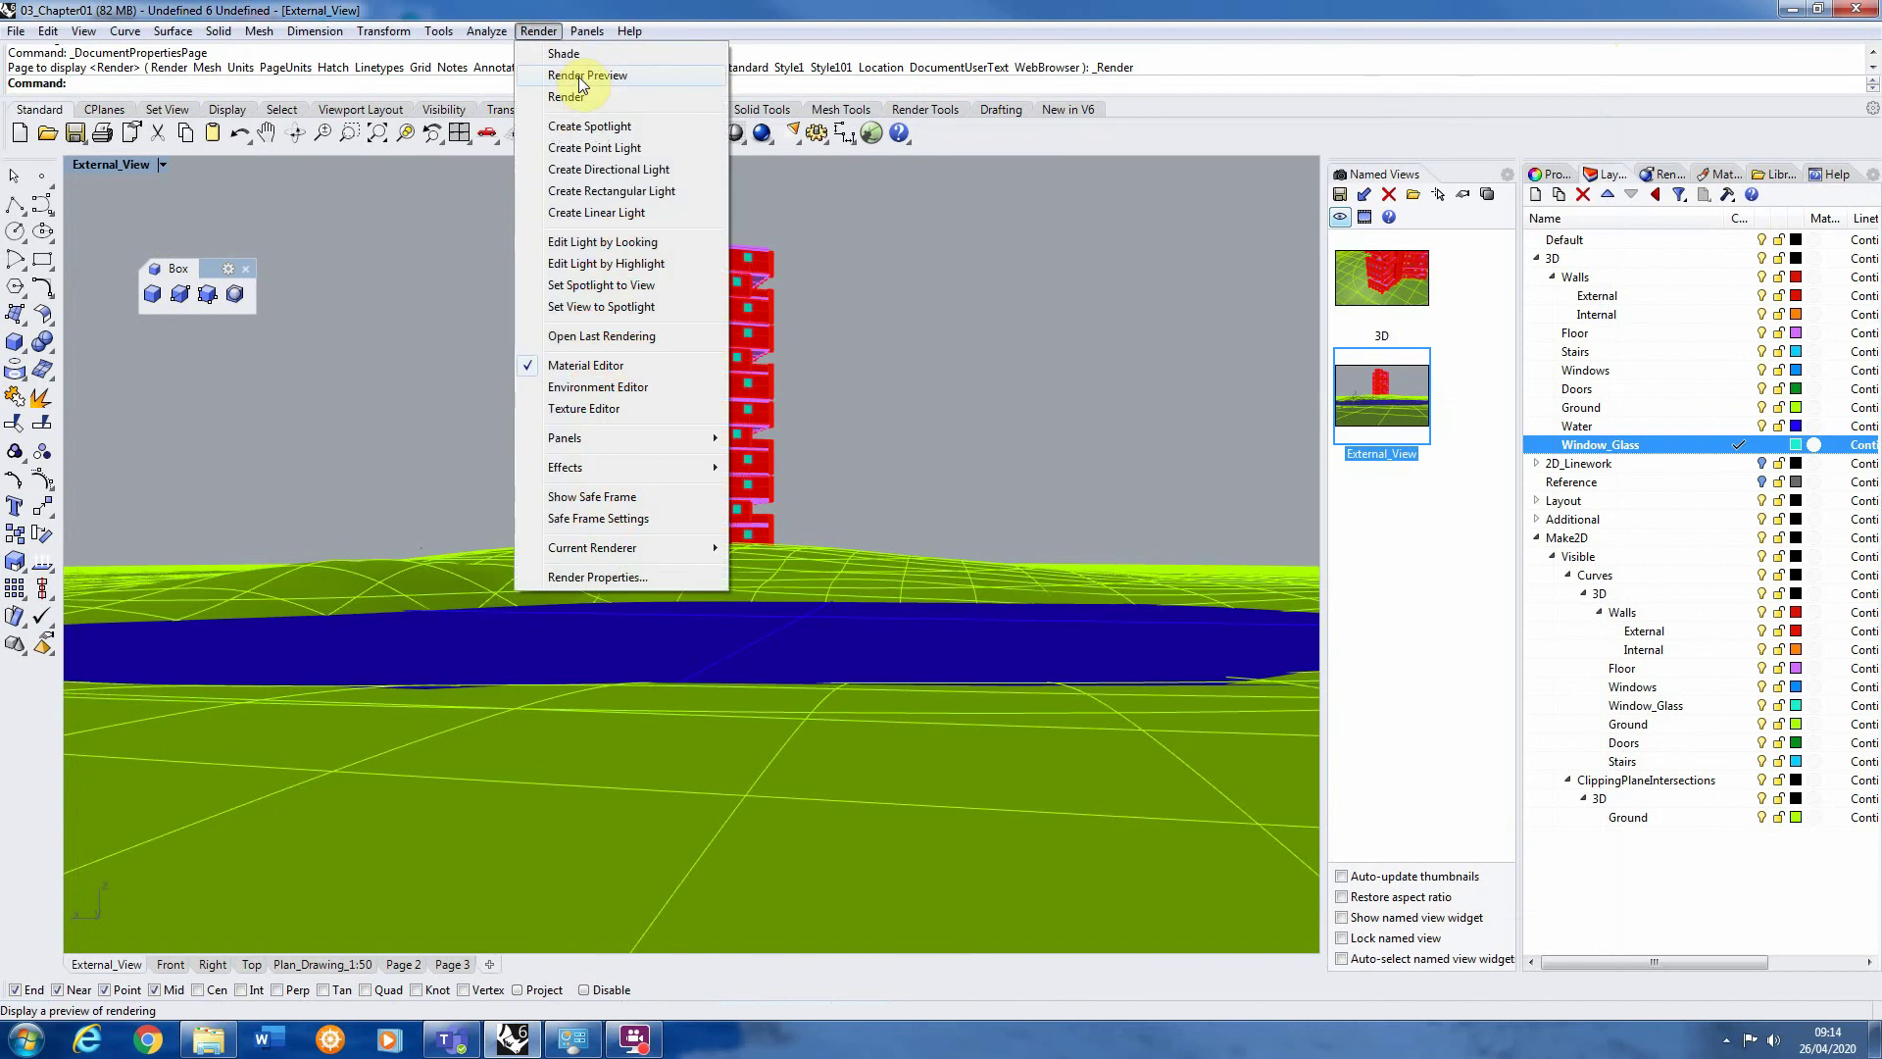
{"action": "left_click", "coordinate": [555, 54]}
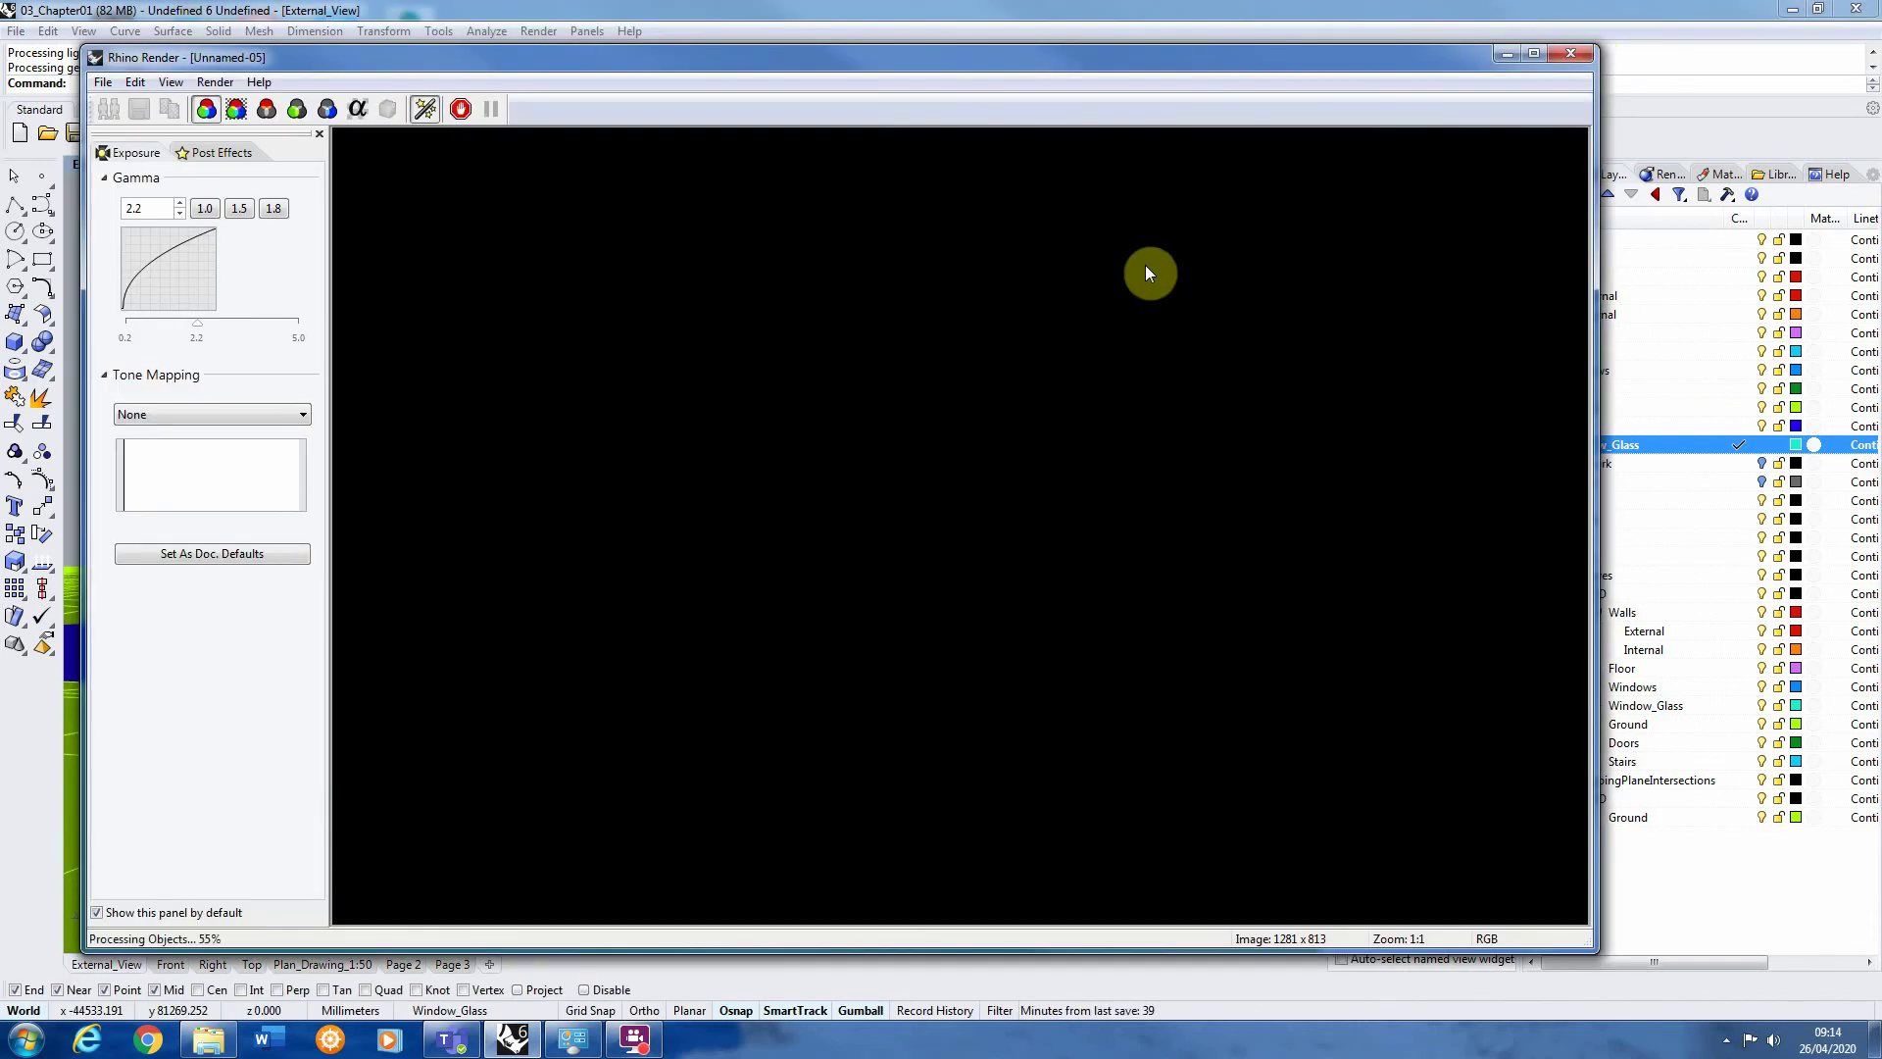
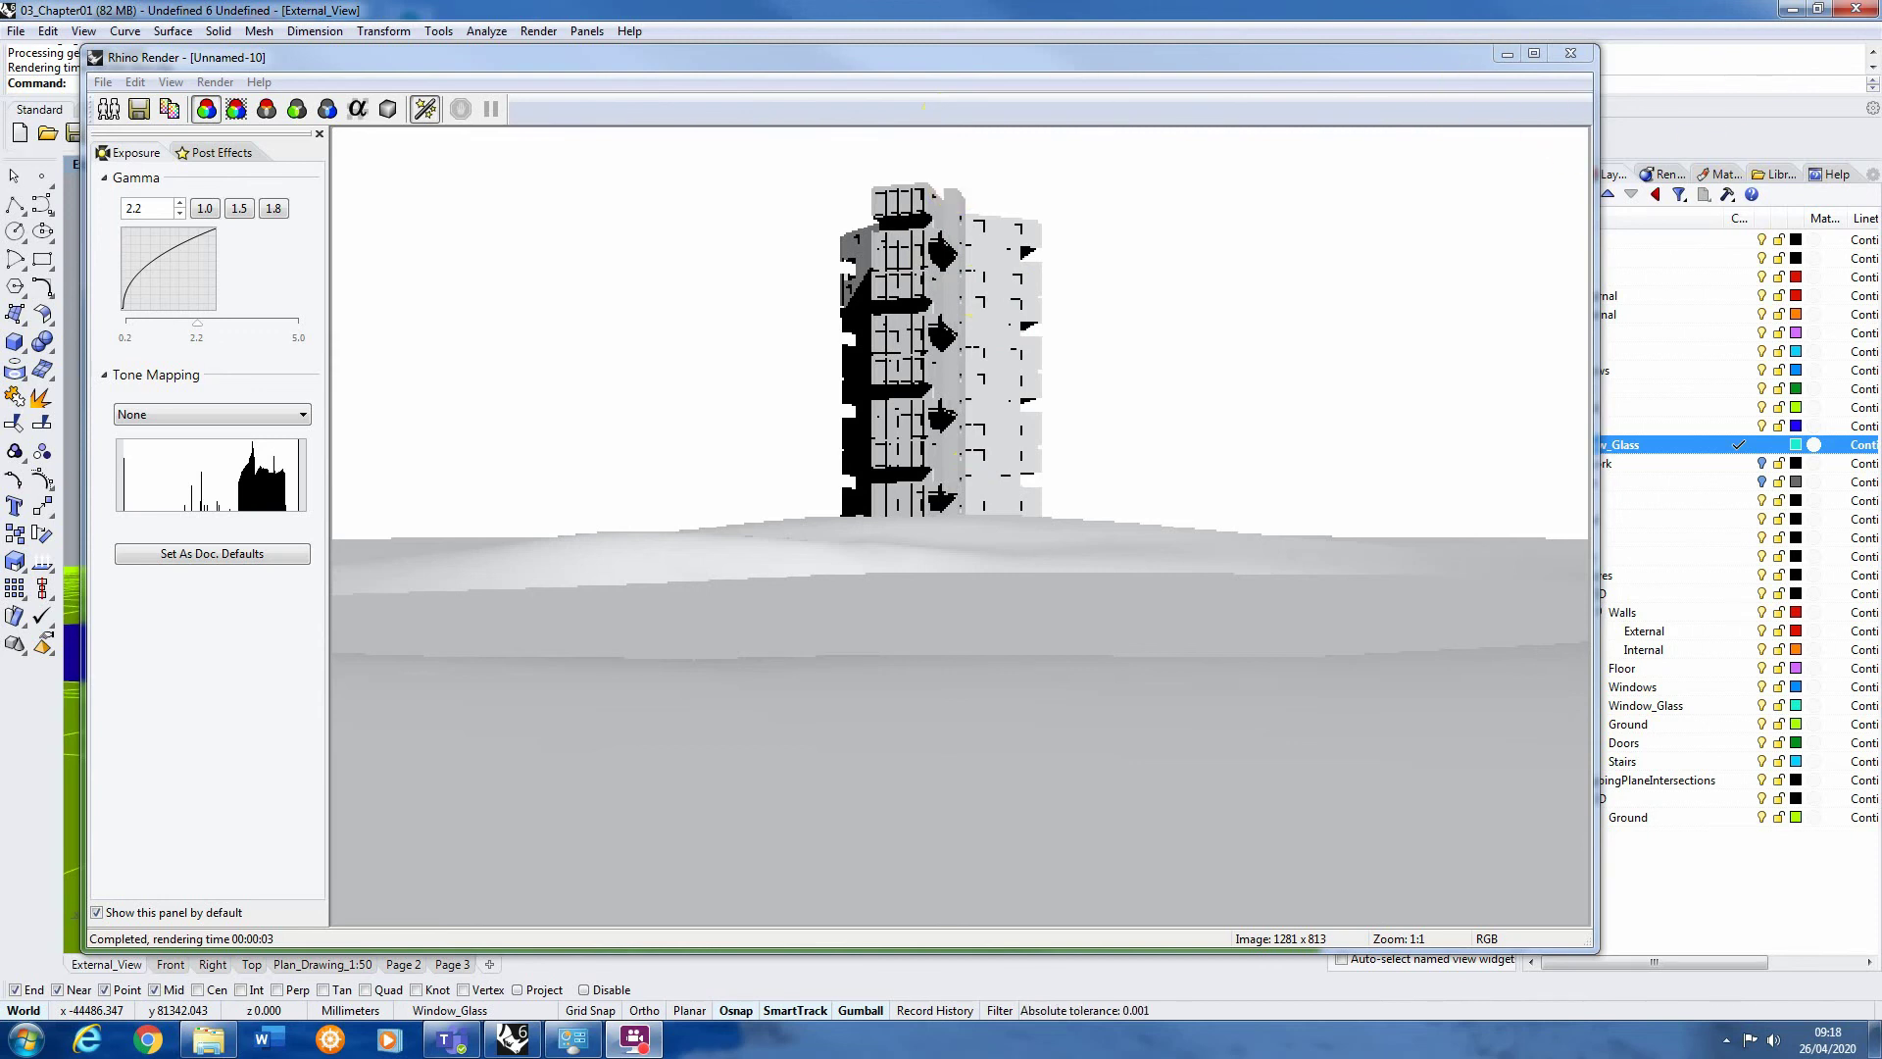
{"action": "left_click", "coordinate": [1582, 58]}
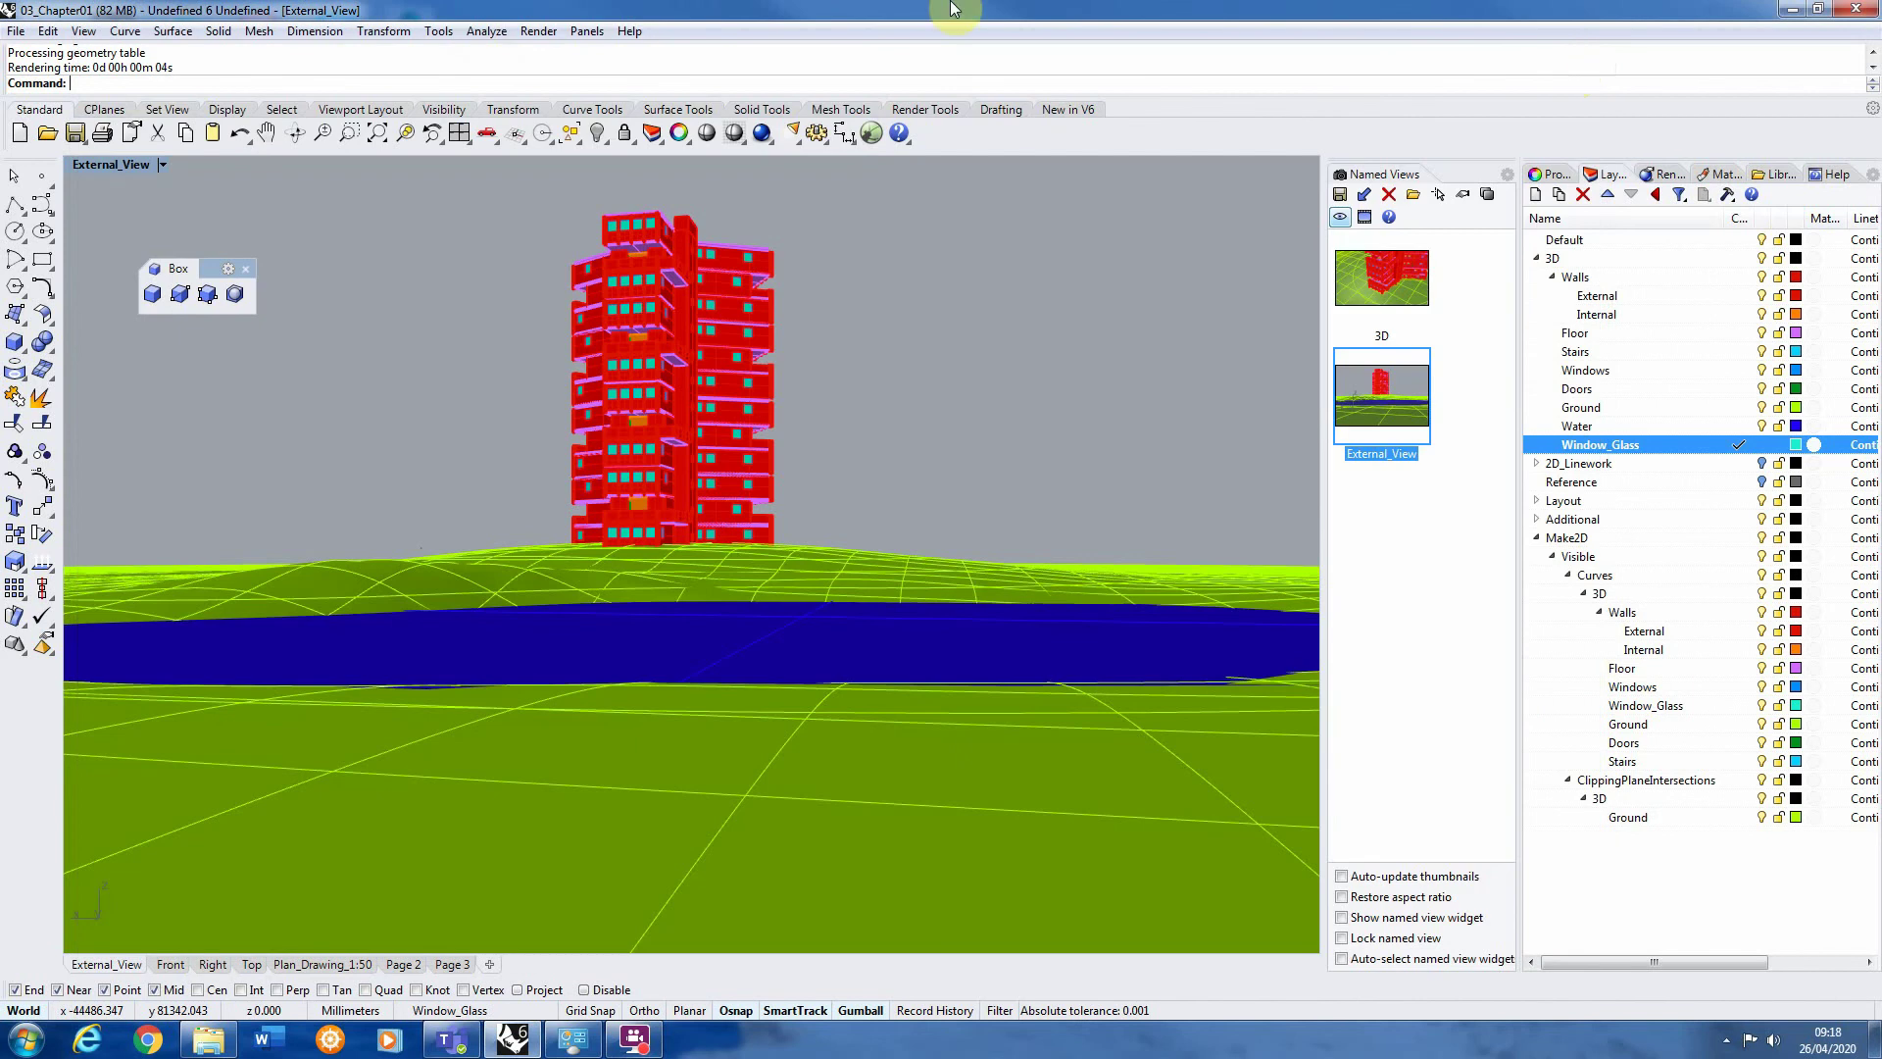
Set the render resolution to a custom size 4000 pixels wide, locked to the viewport aspect ratio
{"action": "left_click", "coordinate": [536, 32]}
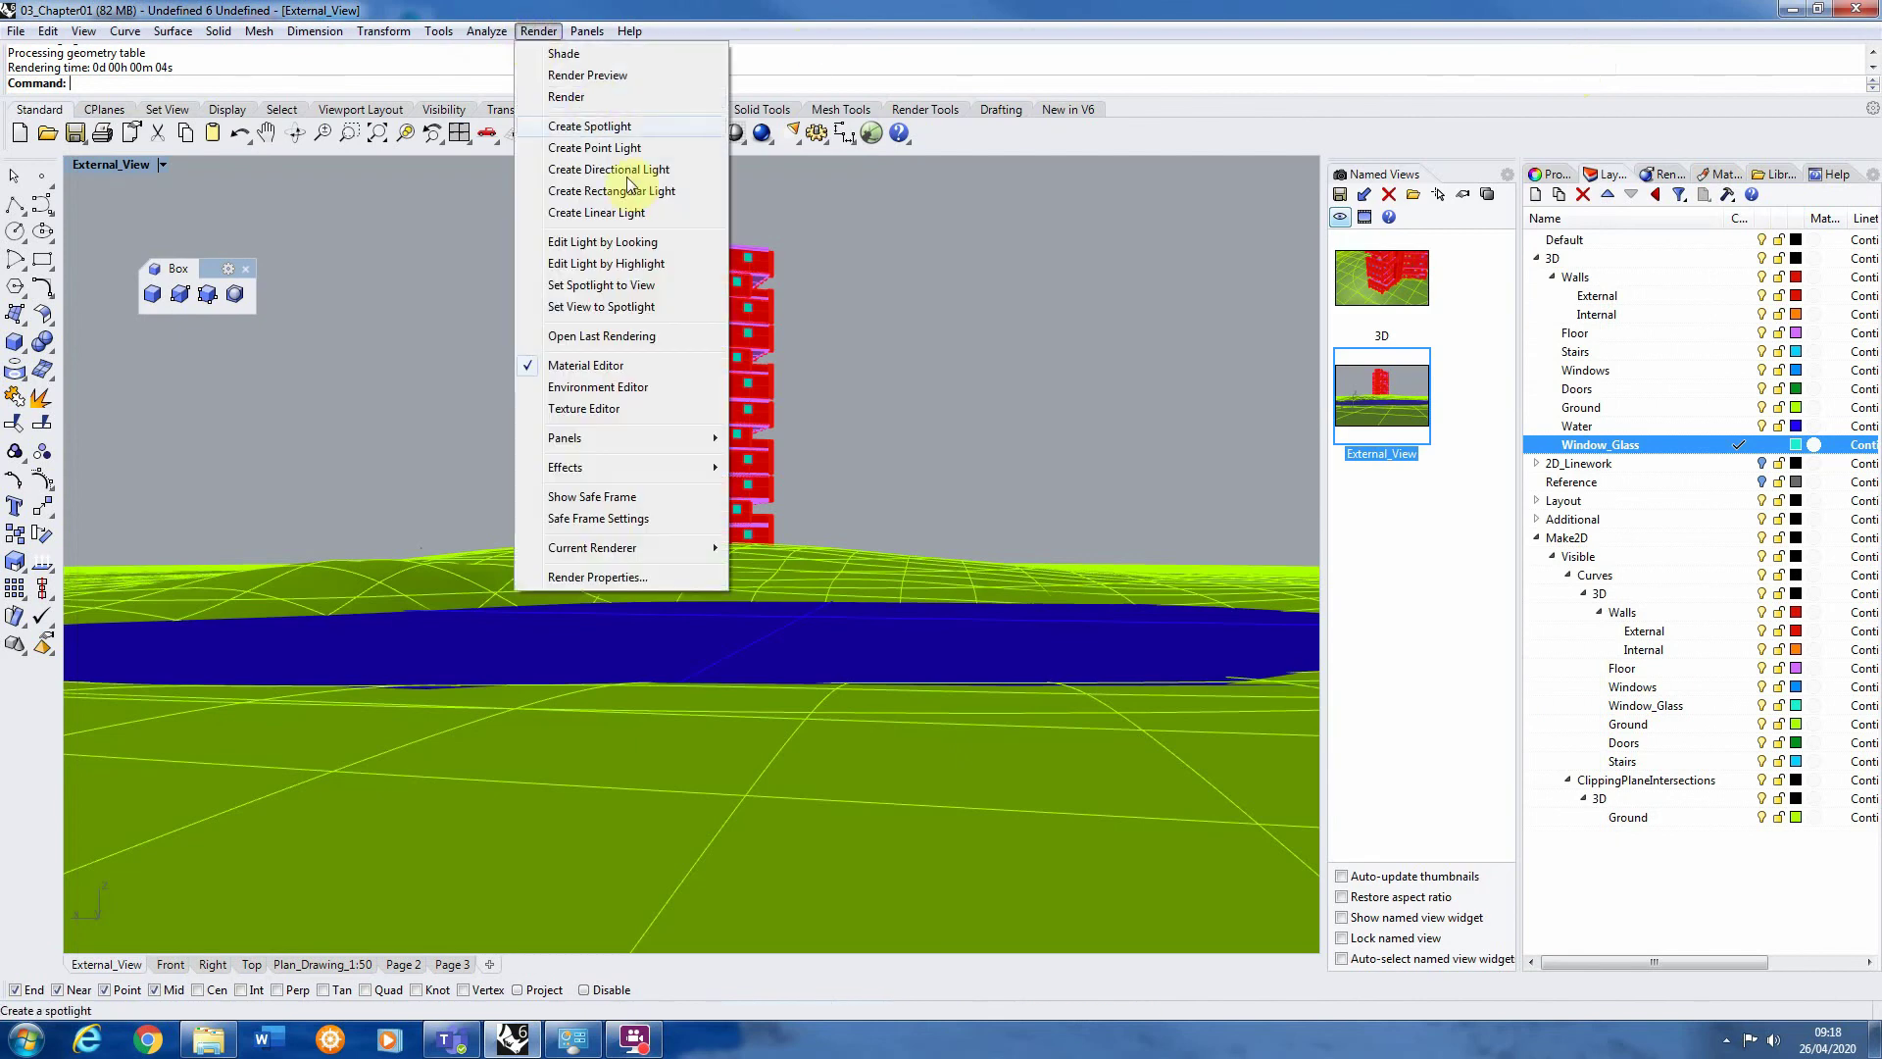
{"action": "left_click", "coordinate": [595, 577]}
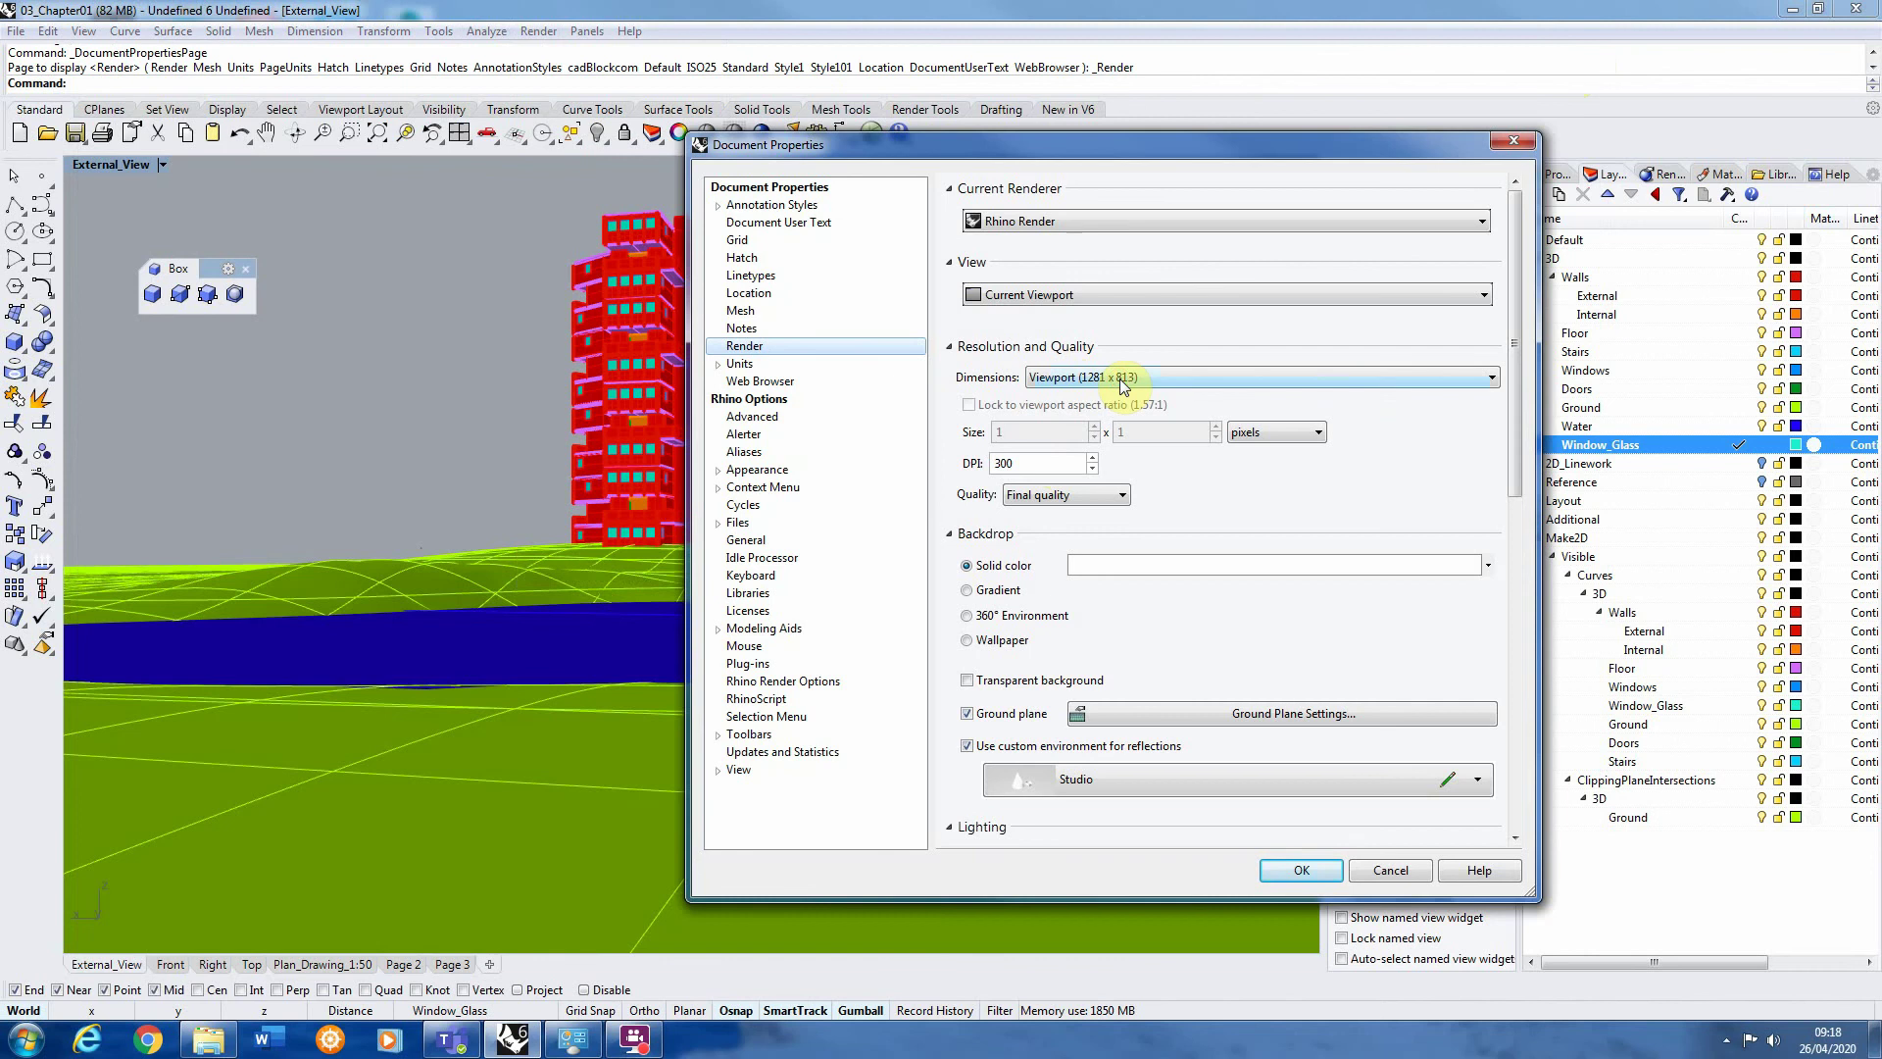
{"action": "left_click", "coordinate": [1088, 379]}
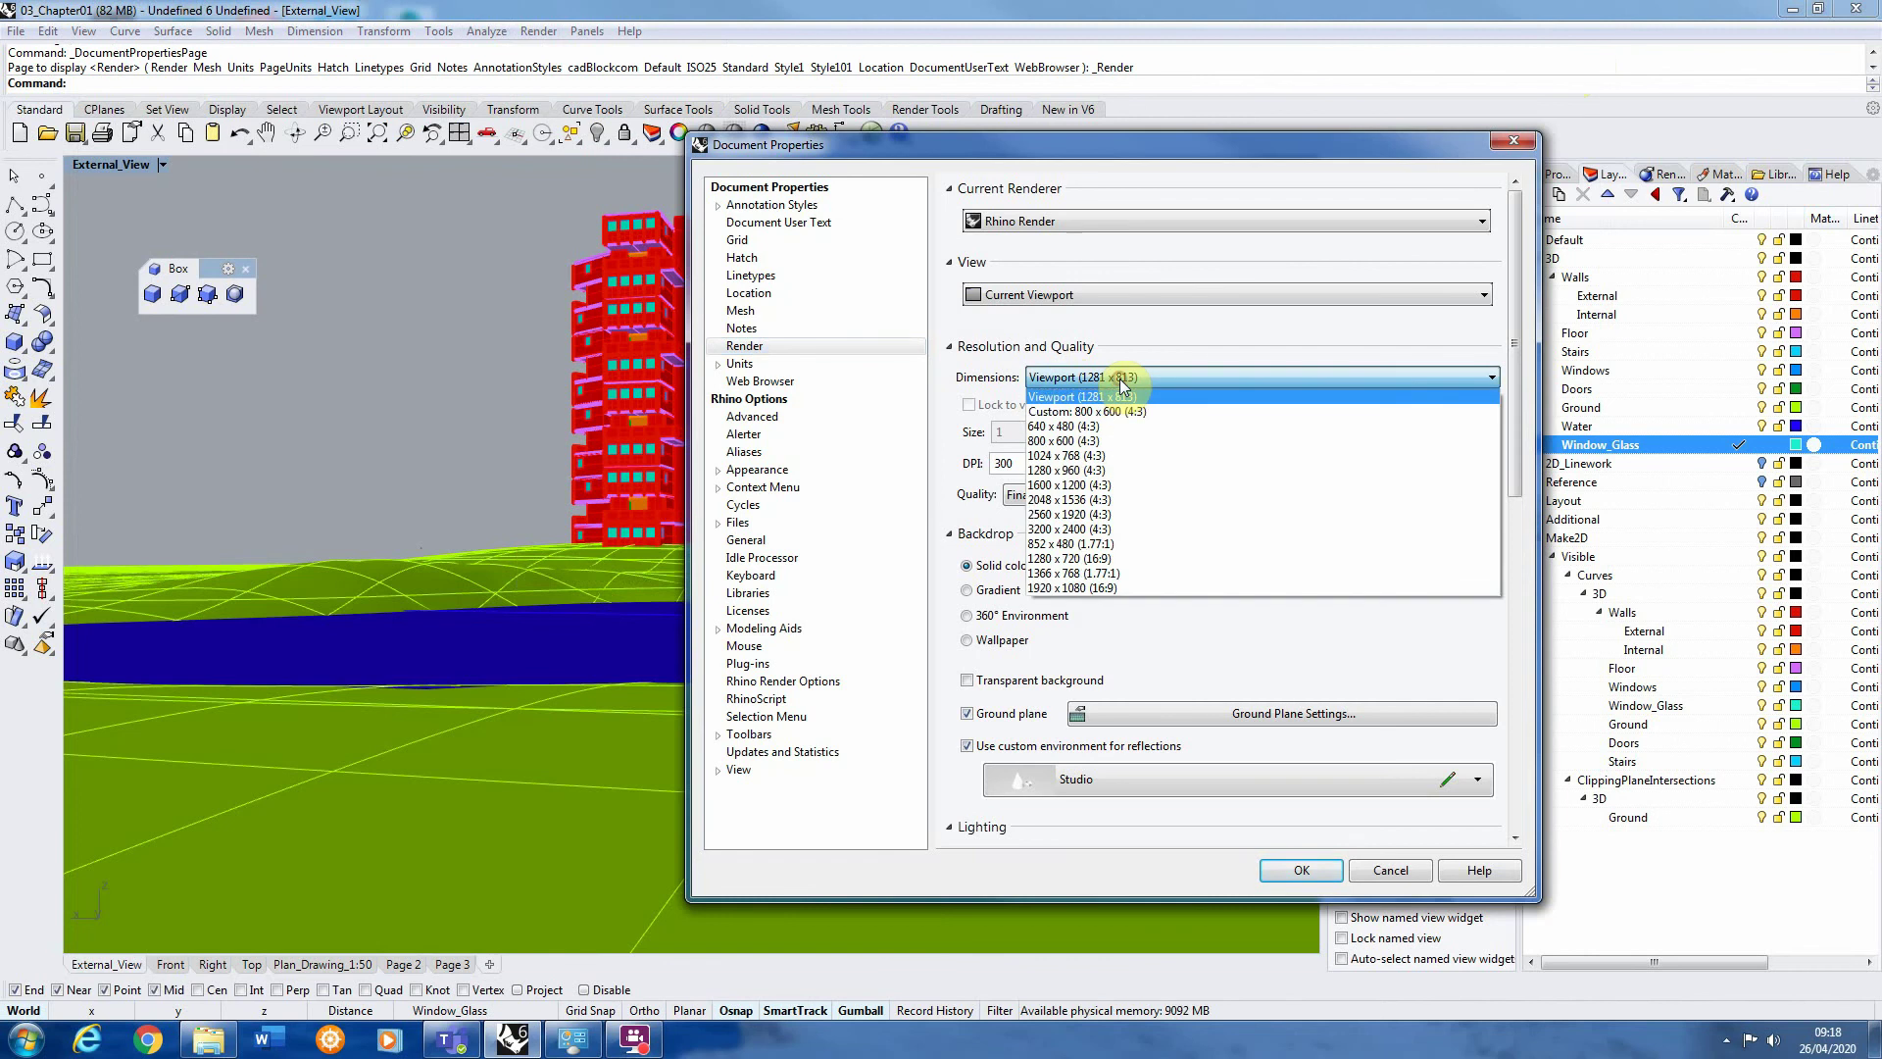
{"action": "left_click", "coordinate": [1057, 412]}
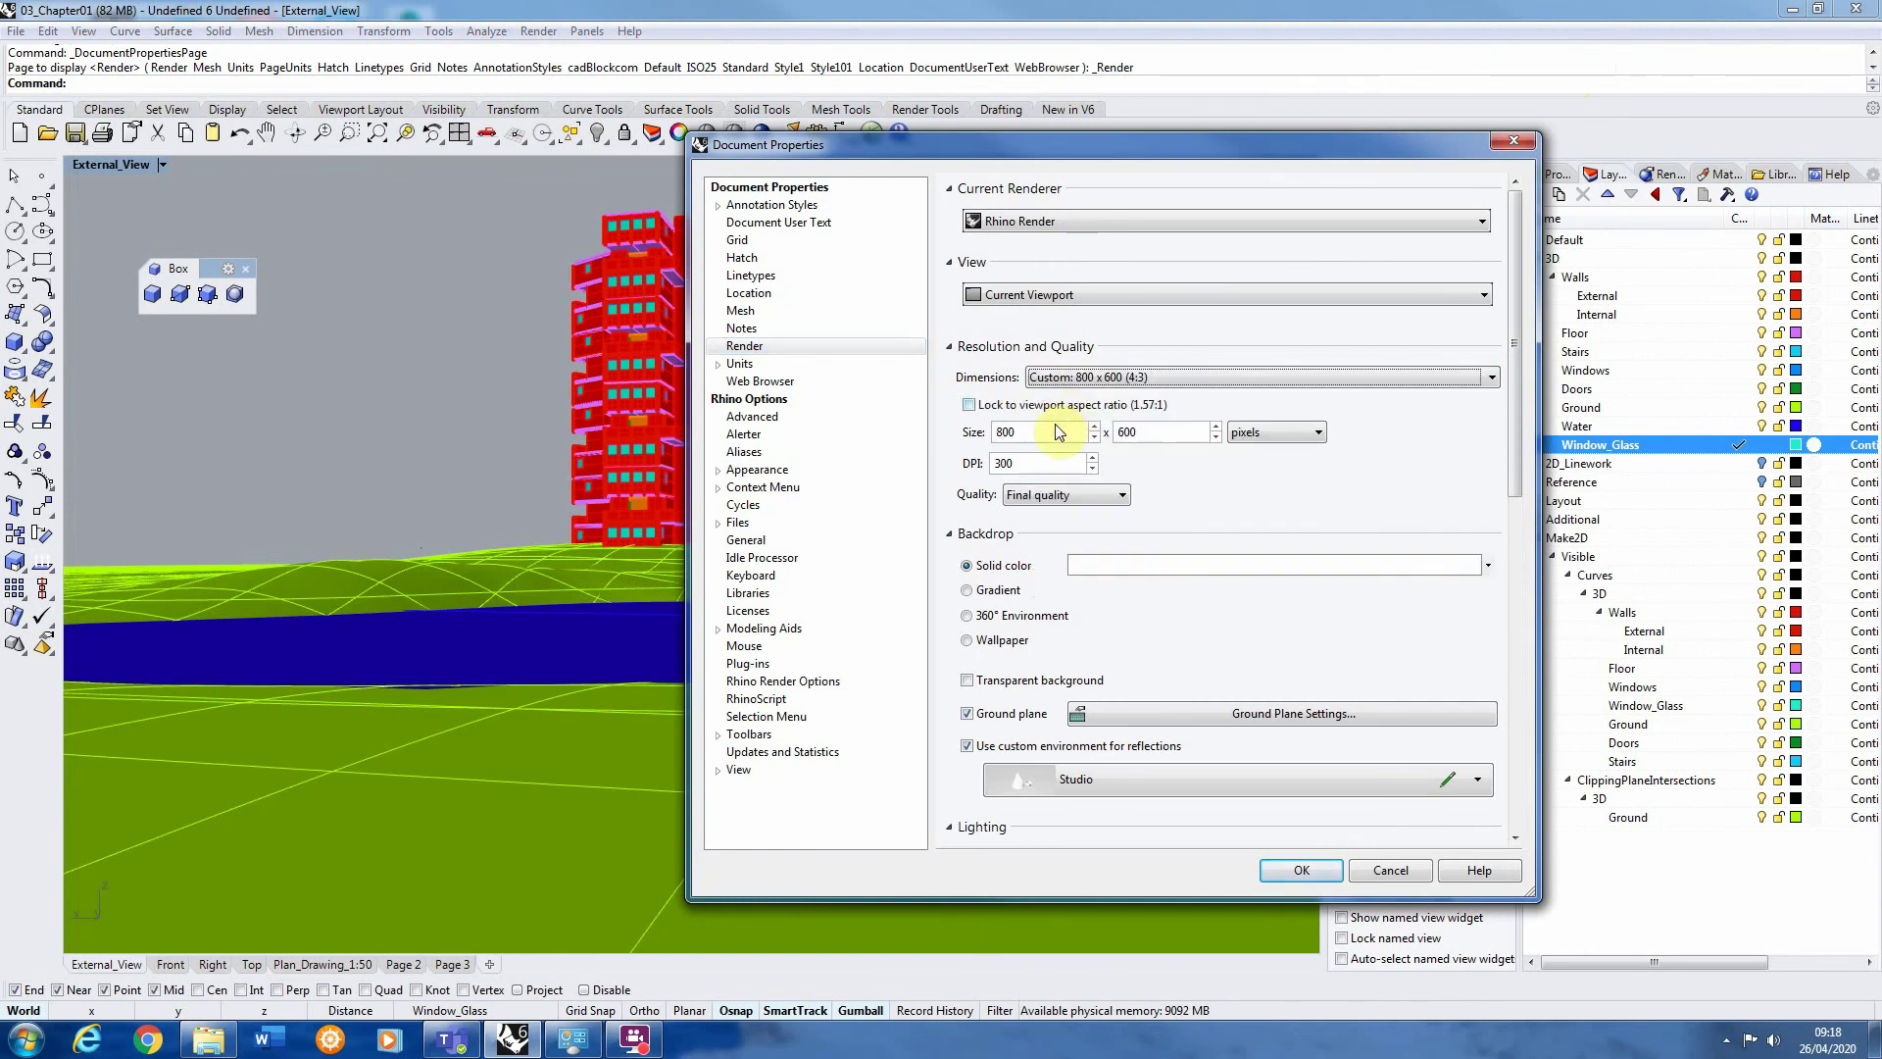
{"action": "left_click", "coordinate": [970, 405]}
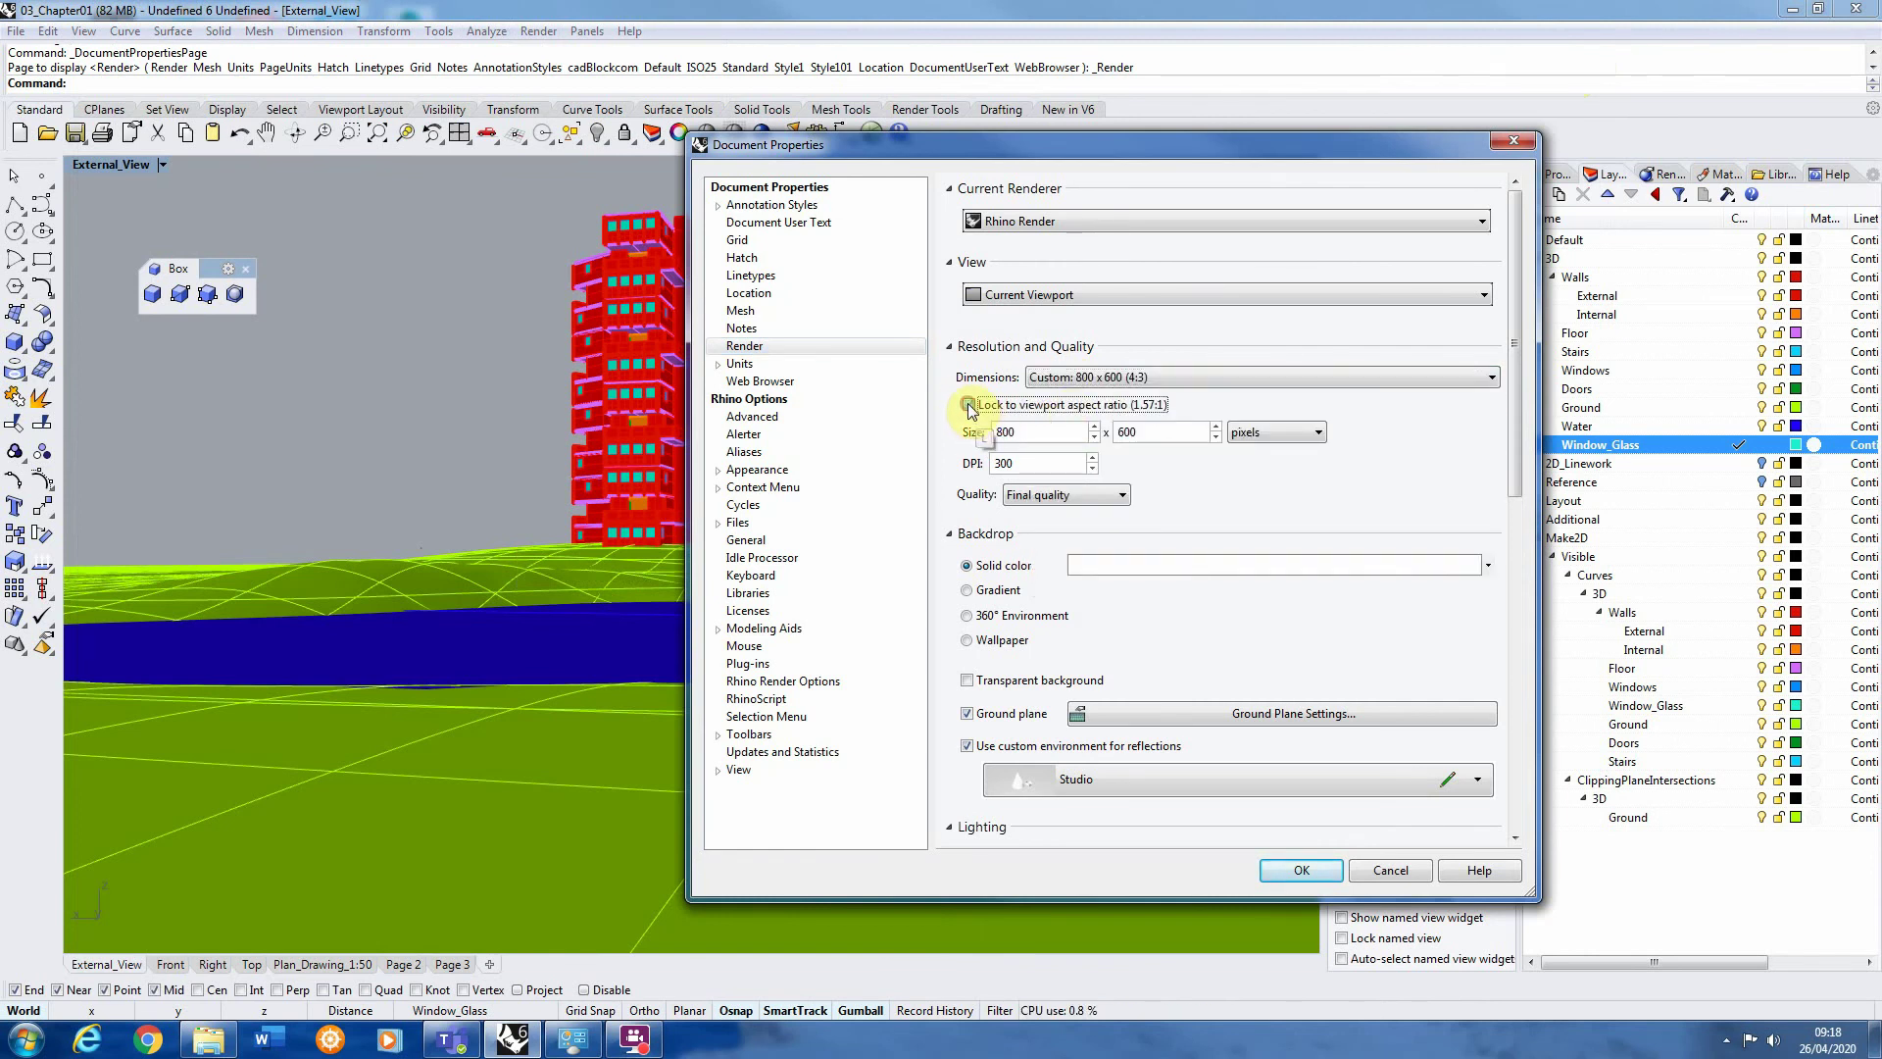
{"action": "double_click", "coordinate": [1049, 440]}
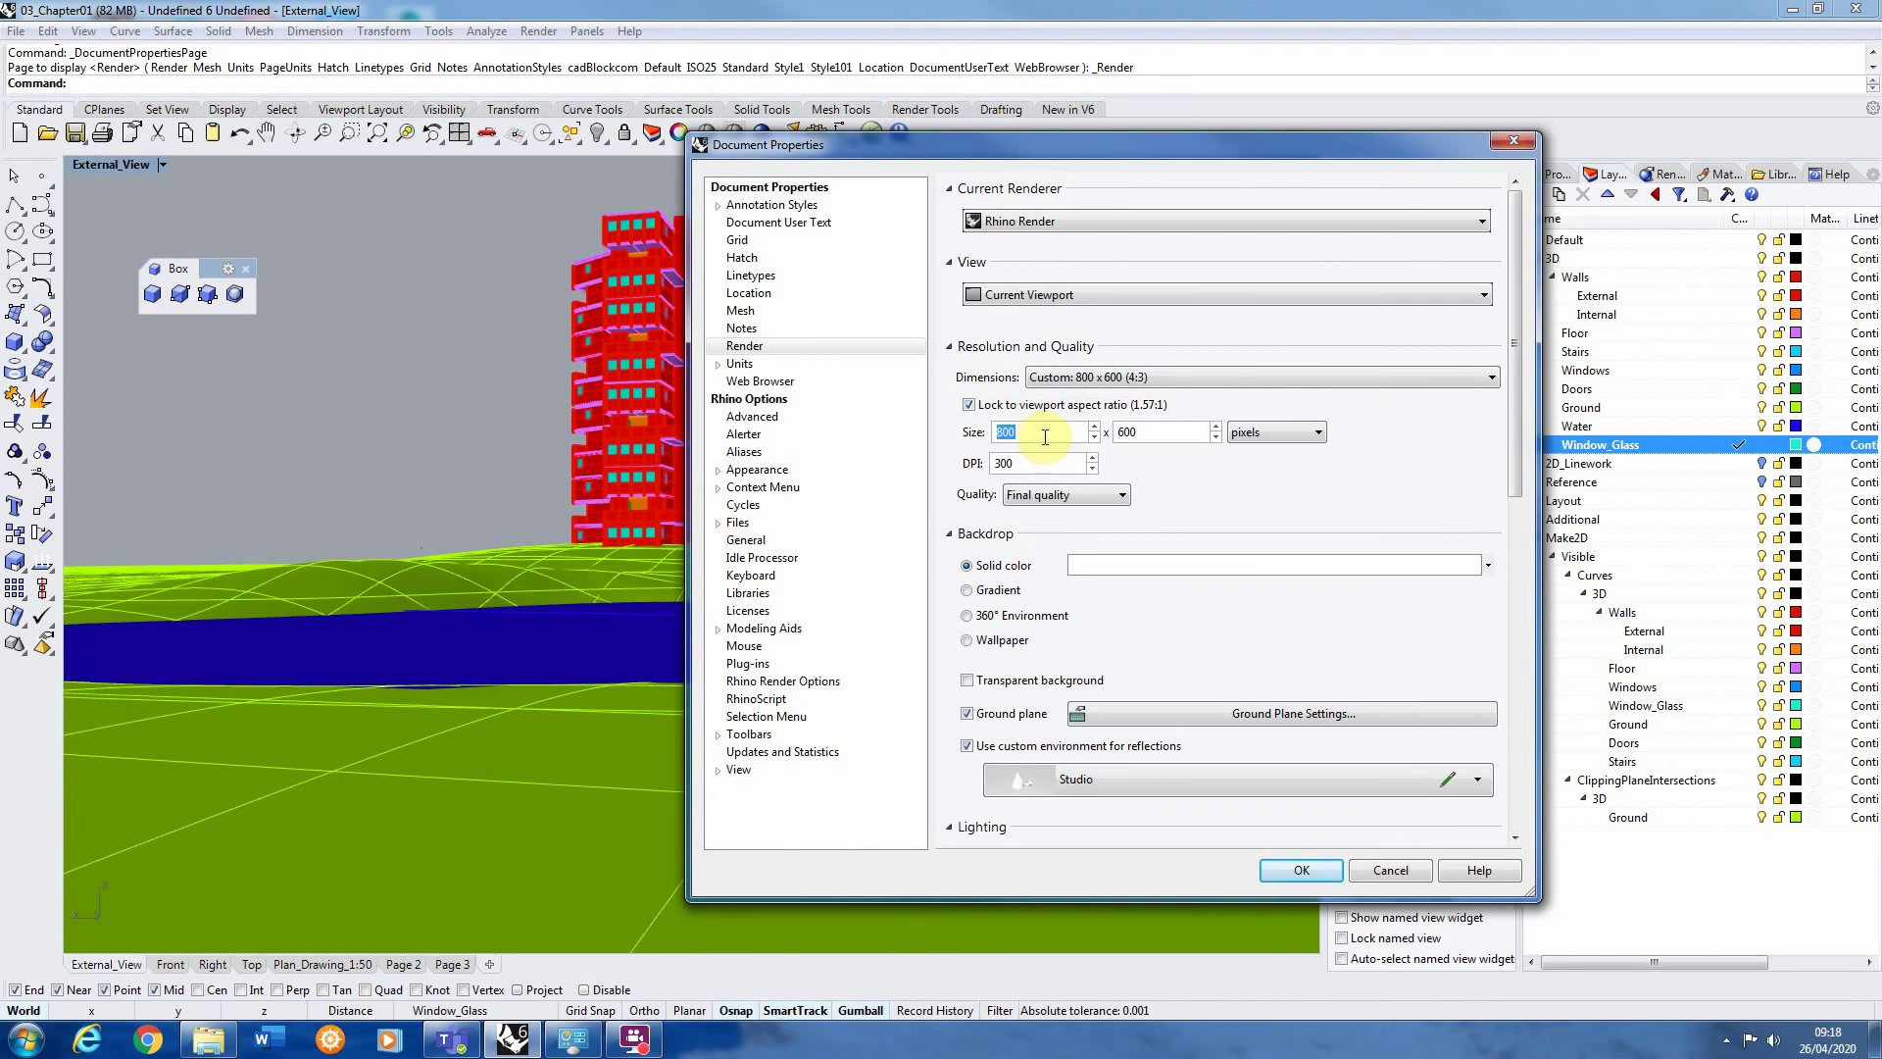
{"action": "type", "text": "4000"}
{"action": "key", "text": "Tab"}
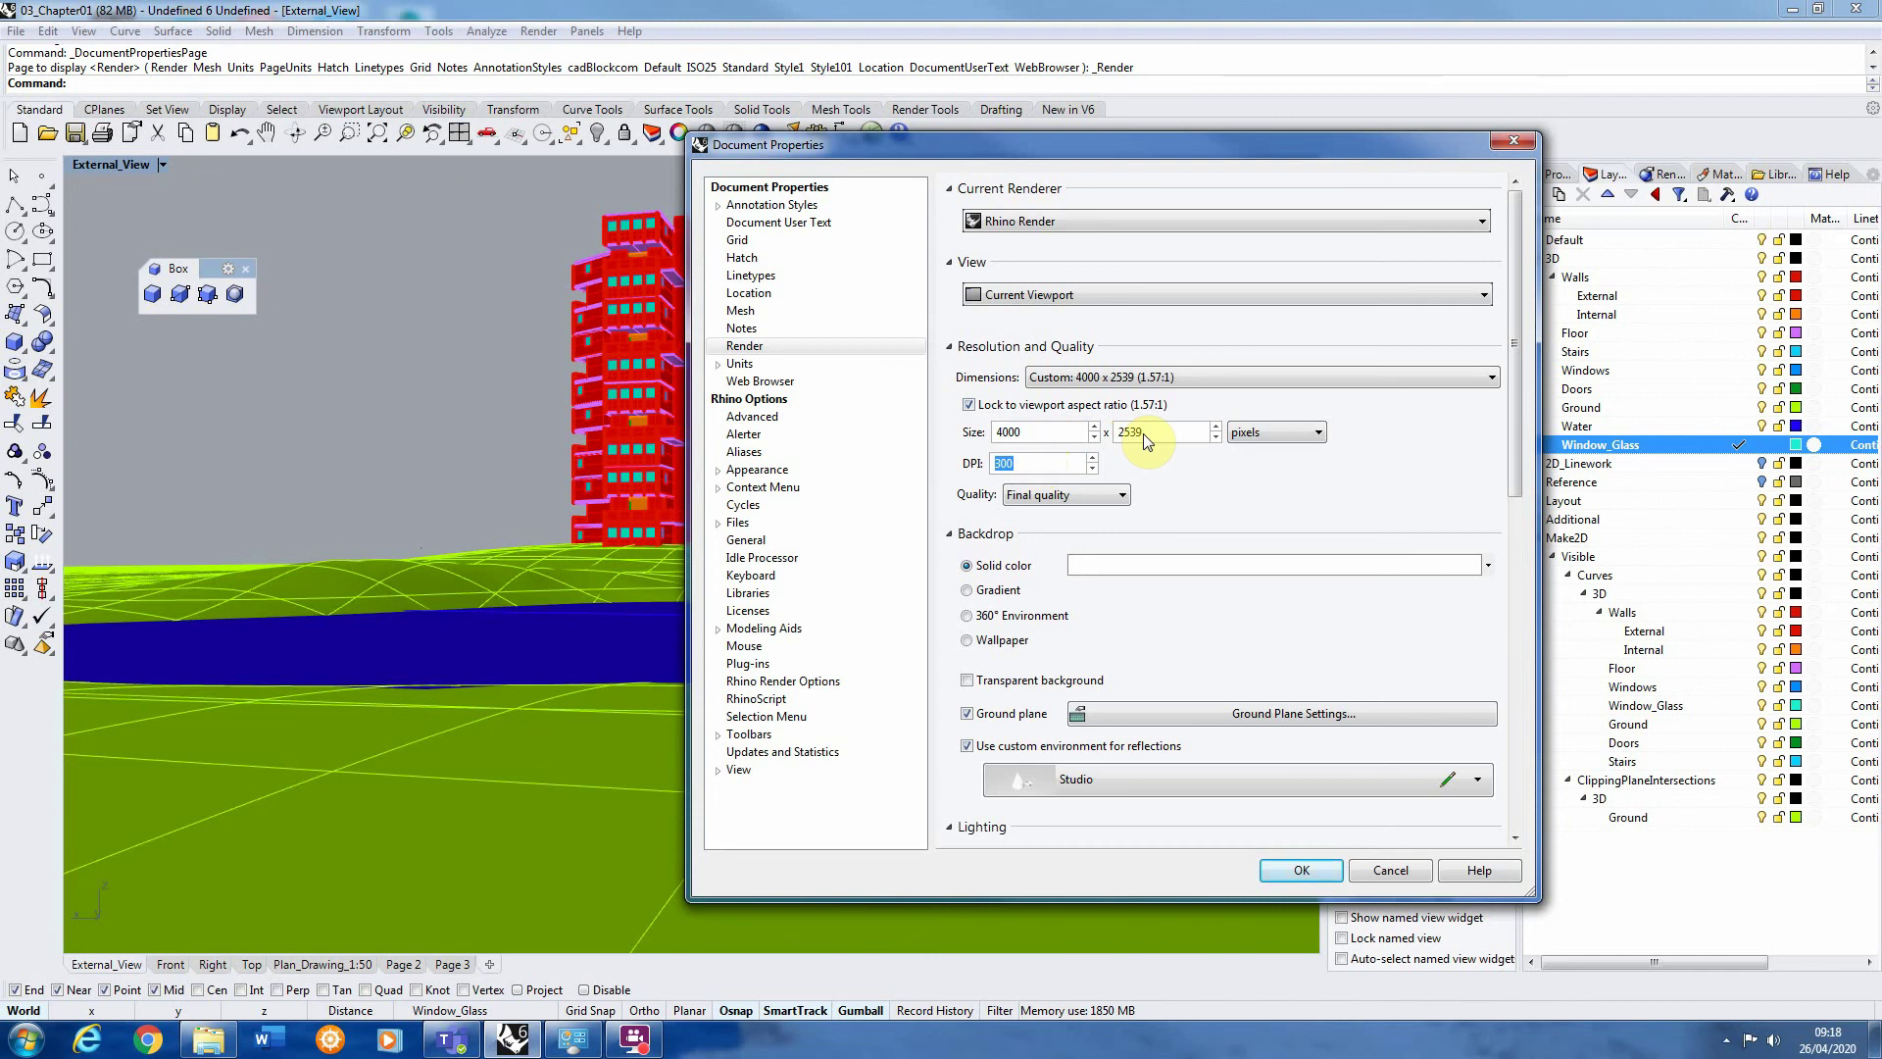
{"action": "left_click", "coordinate": [1292, 871]}
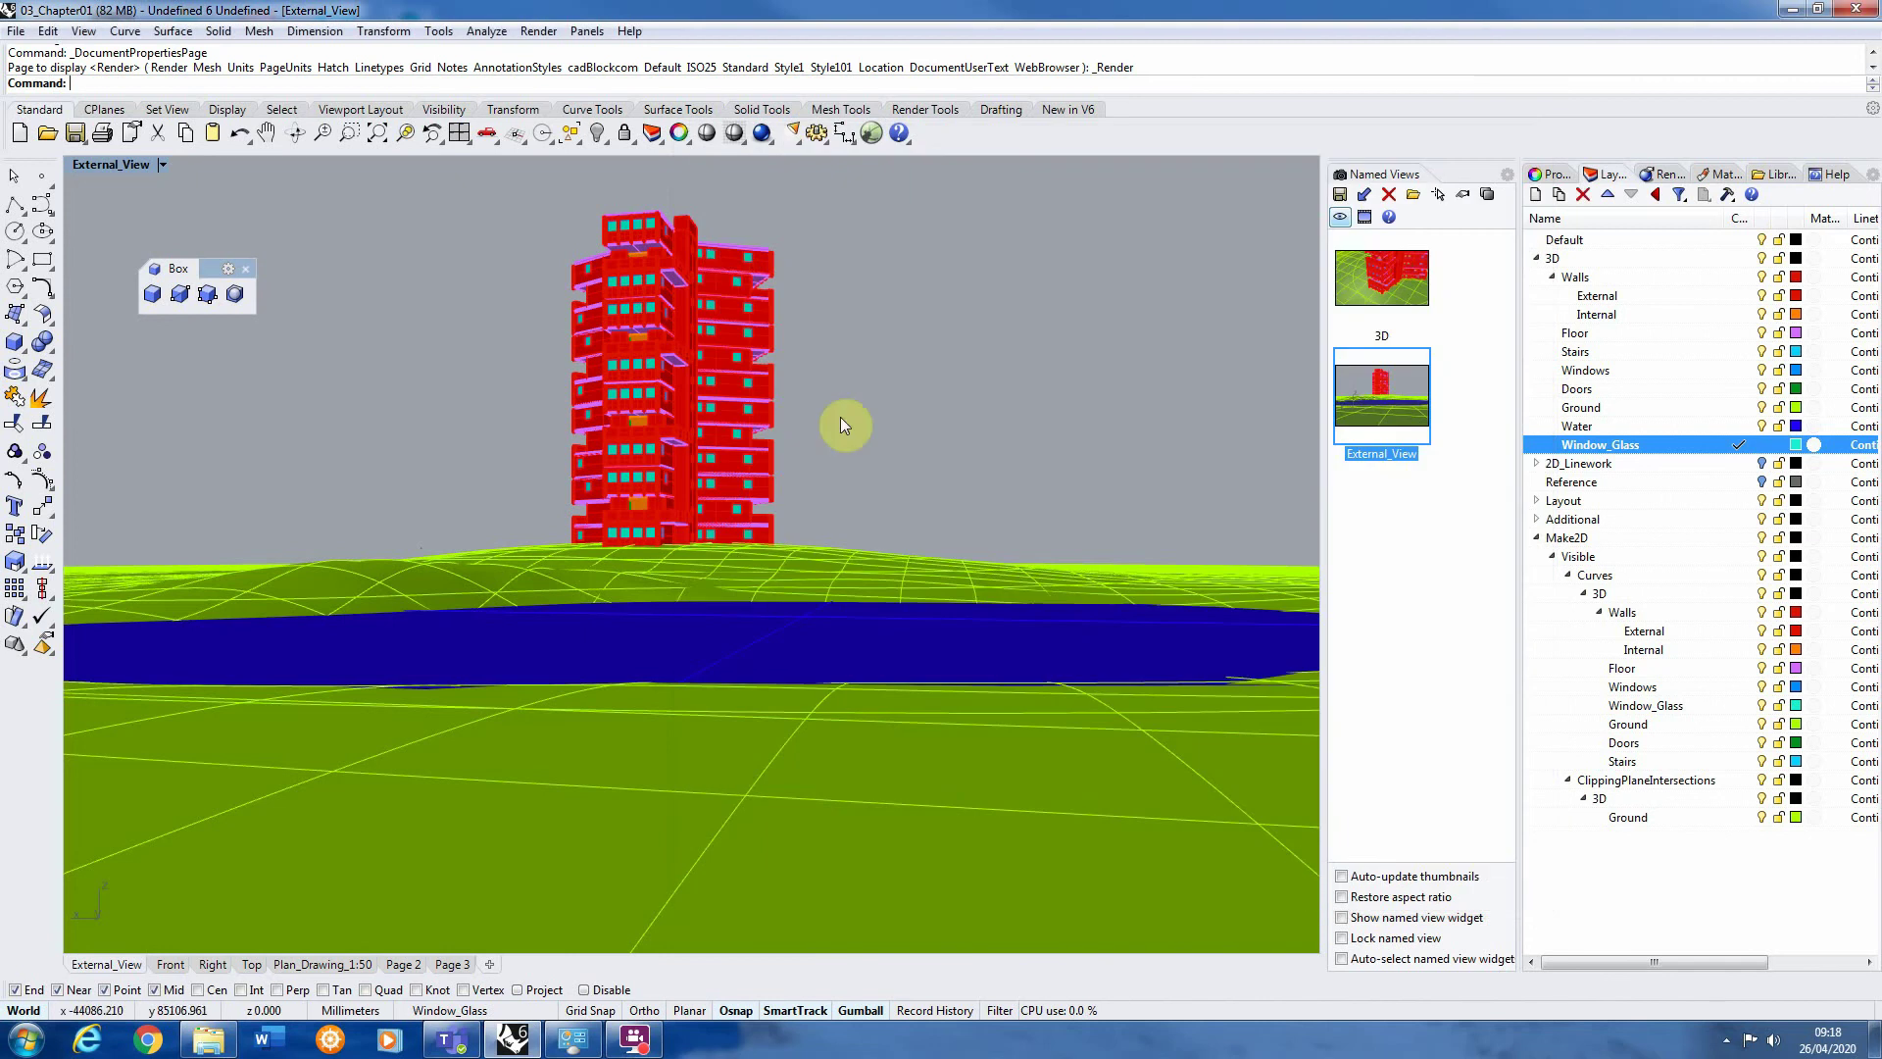
Start a full render of External_View at the custom resolution and widen the render window
{"action": "left_click", "coordinate": [538, 31]}
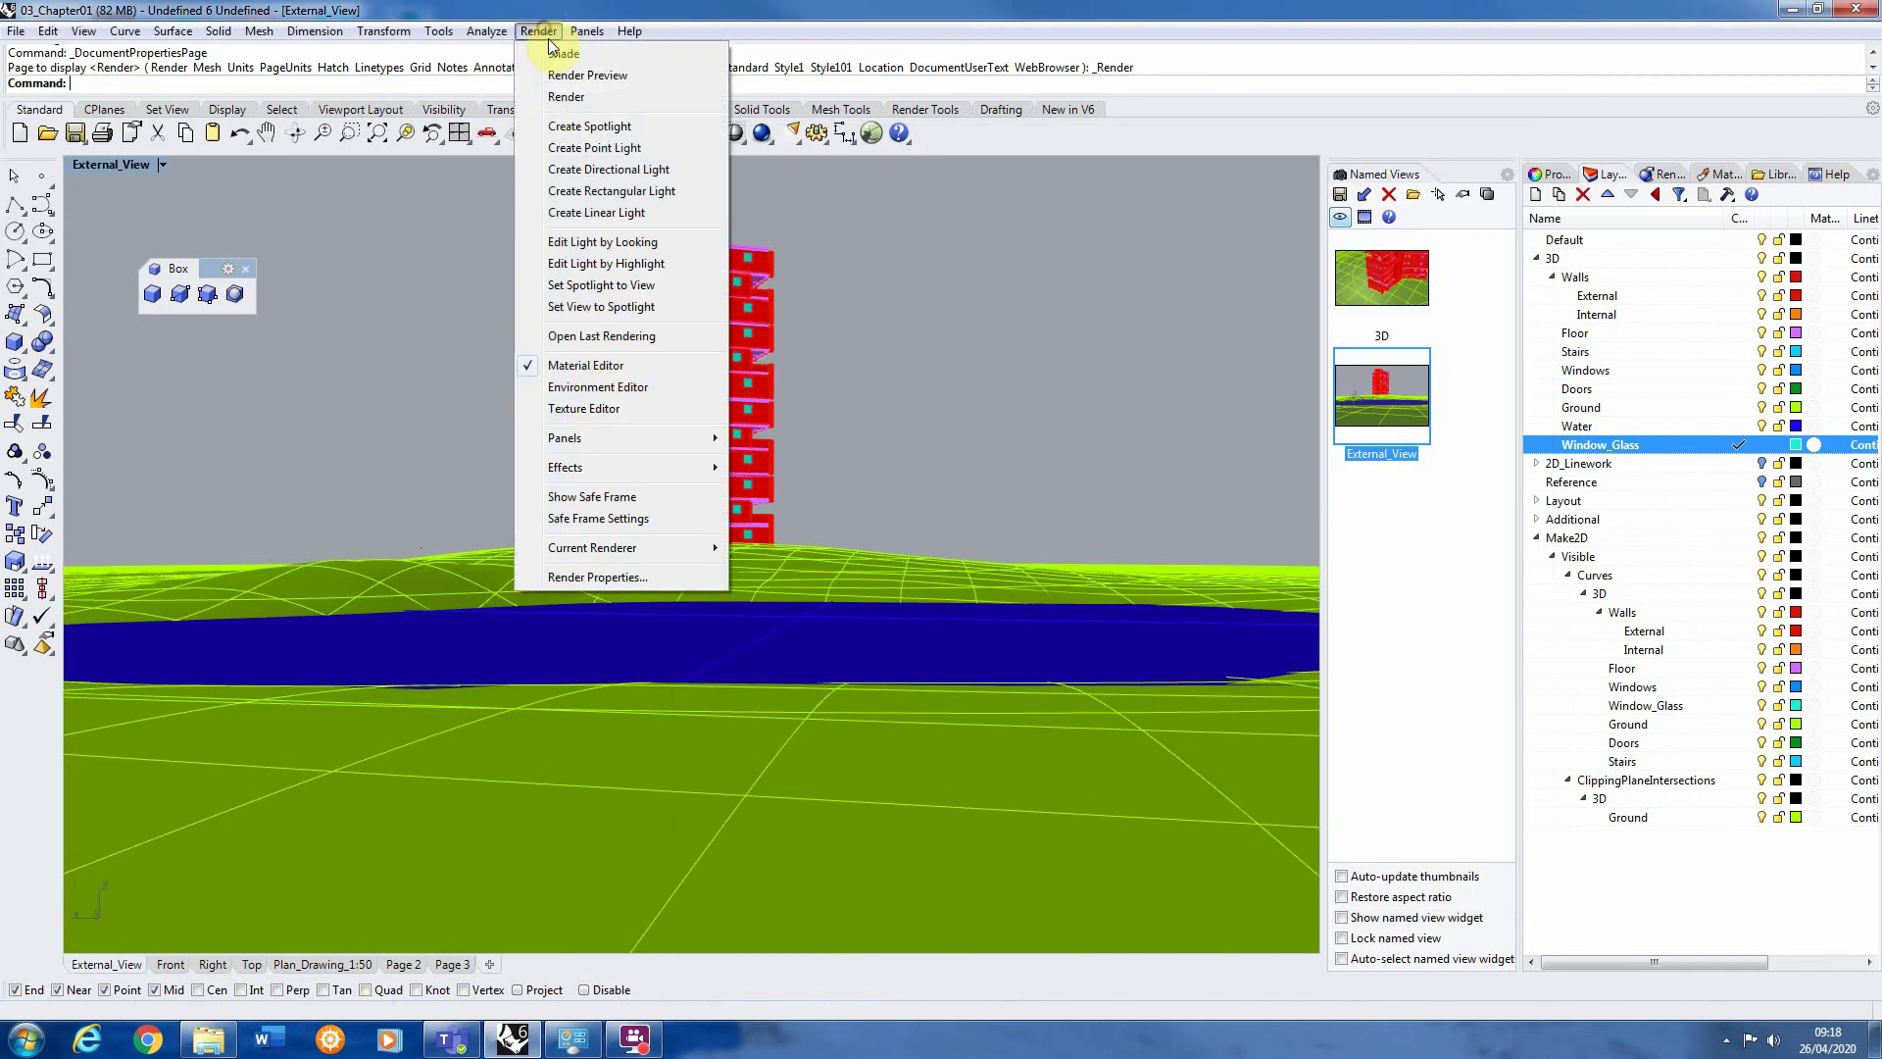
{"action": "left_click", "coordinate": [586, 97]}
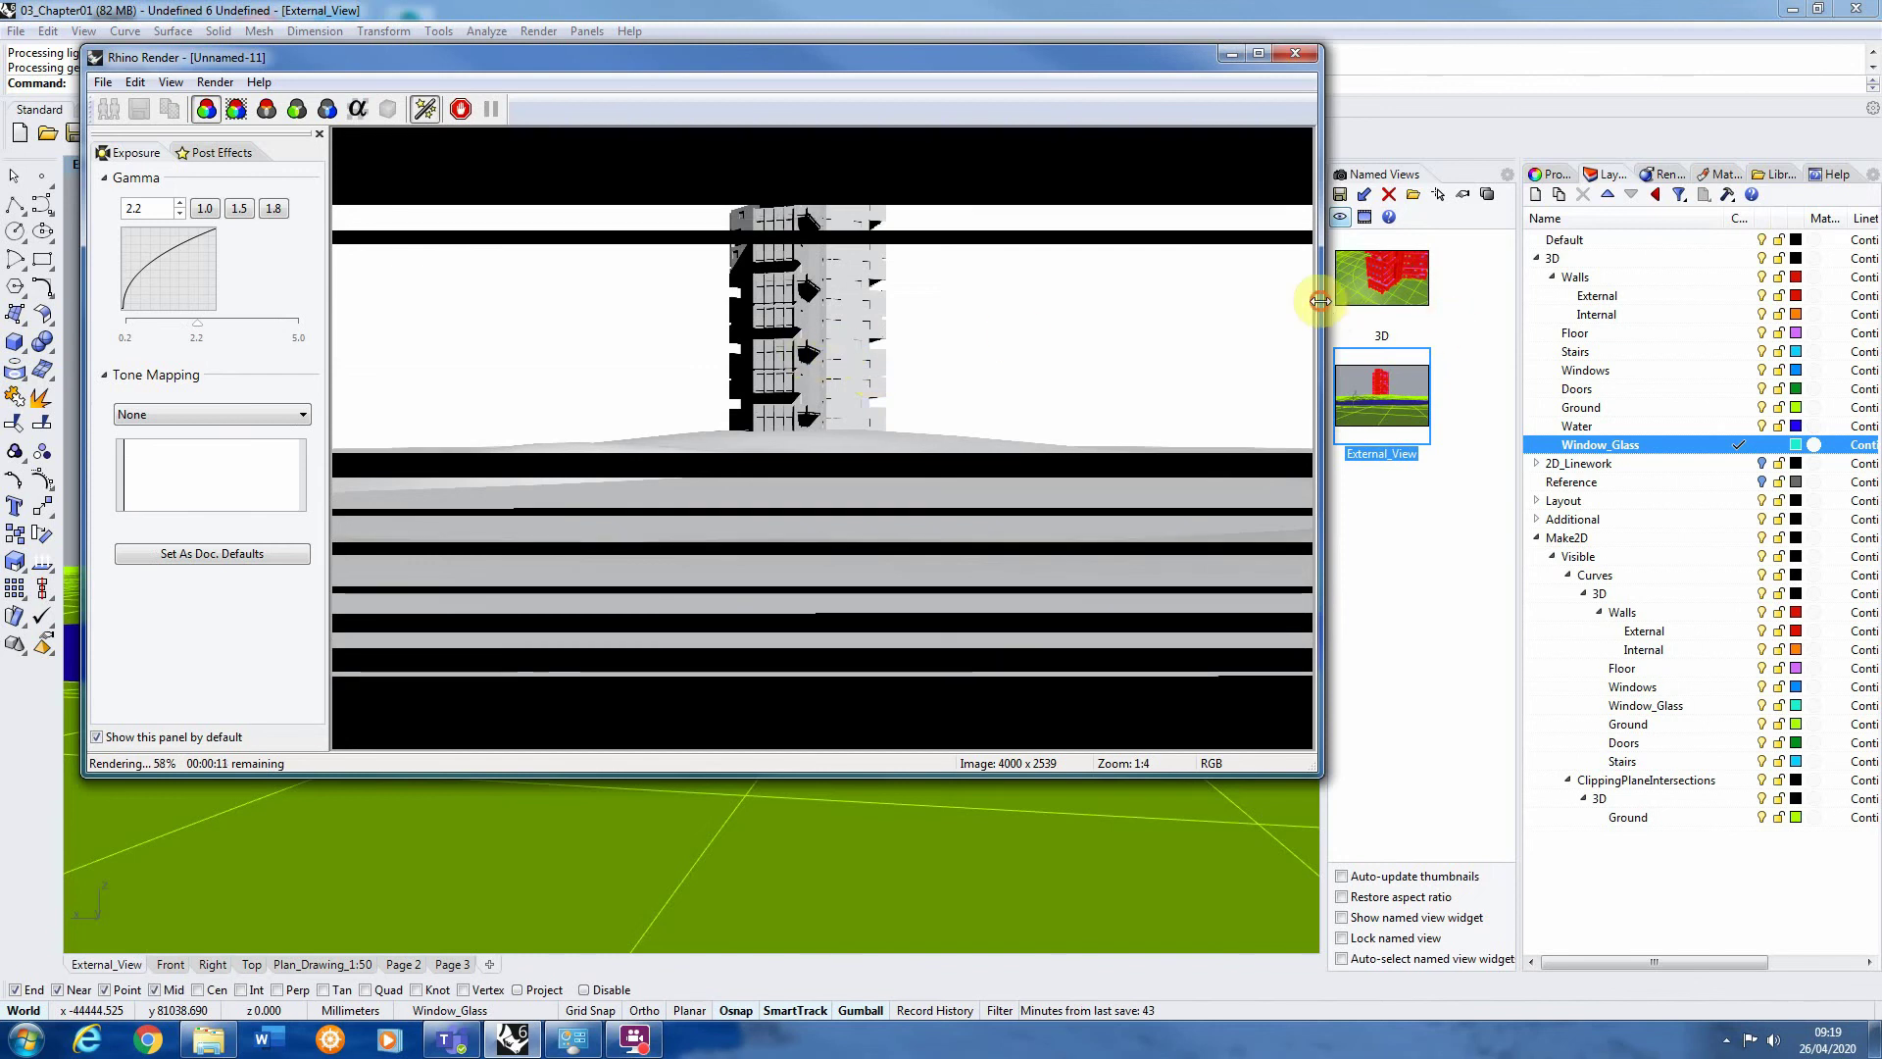
{"action": "left_click_drag", "start_coordinate": [1321, 301], "coordinate": [1552, 302]}
Examine the tower's facade, windows, balconies and shadows up close in the high-resolution render
{"action": "scroll", "coordinate": [903, 303], "scroll_direction": "up", "scroll_amount": 8}
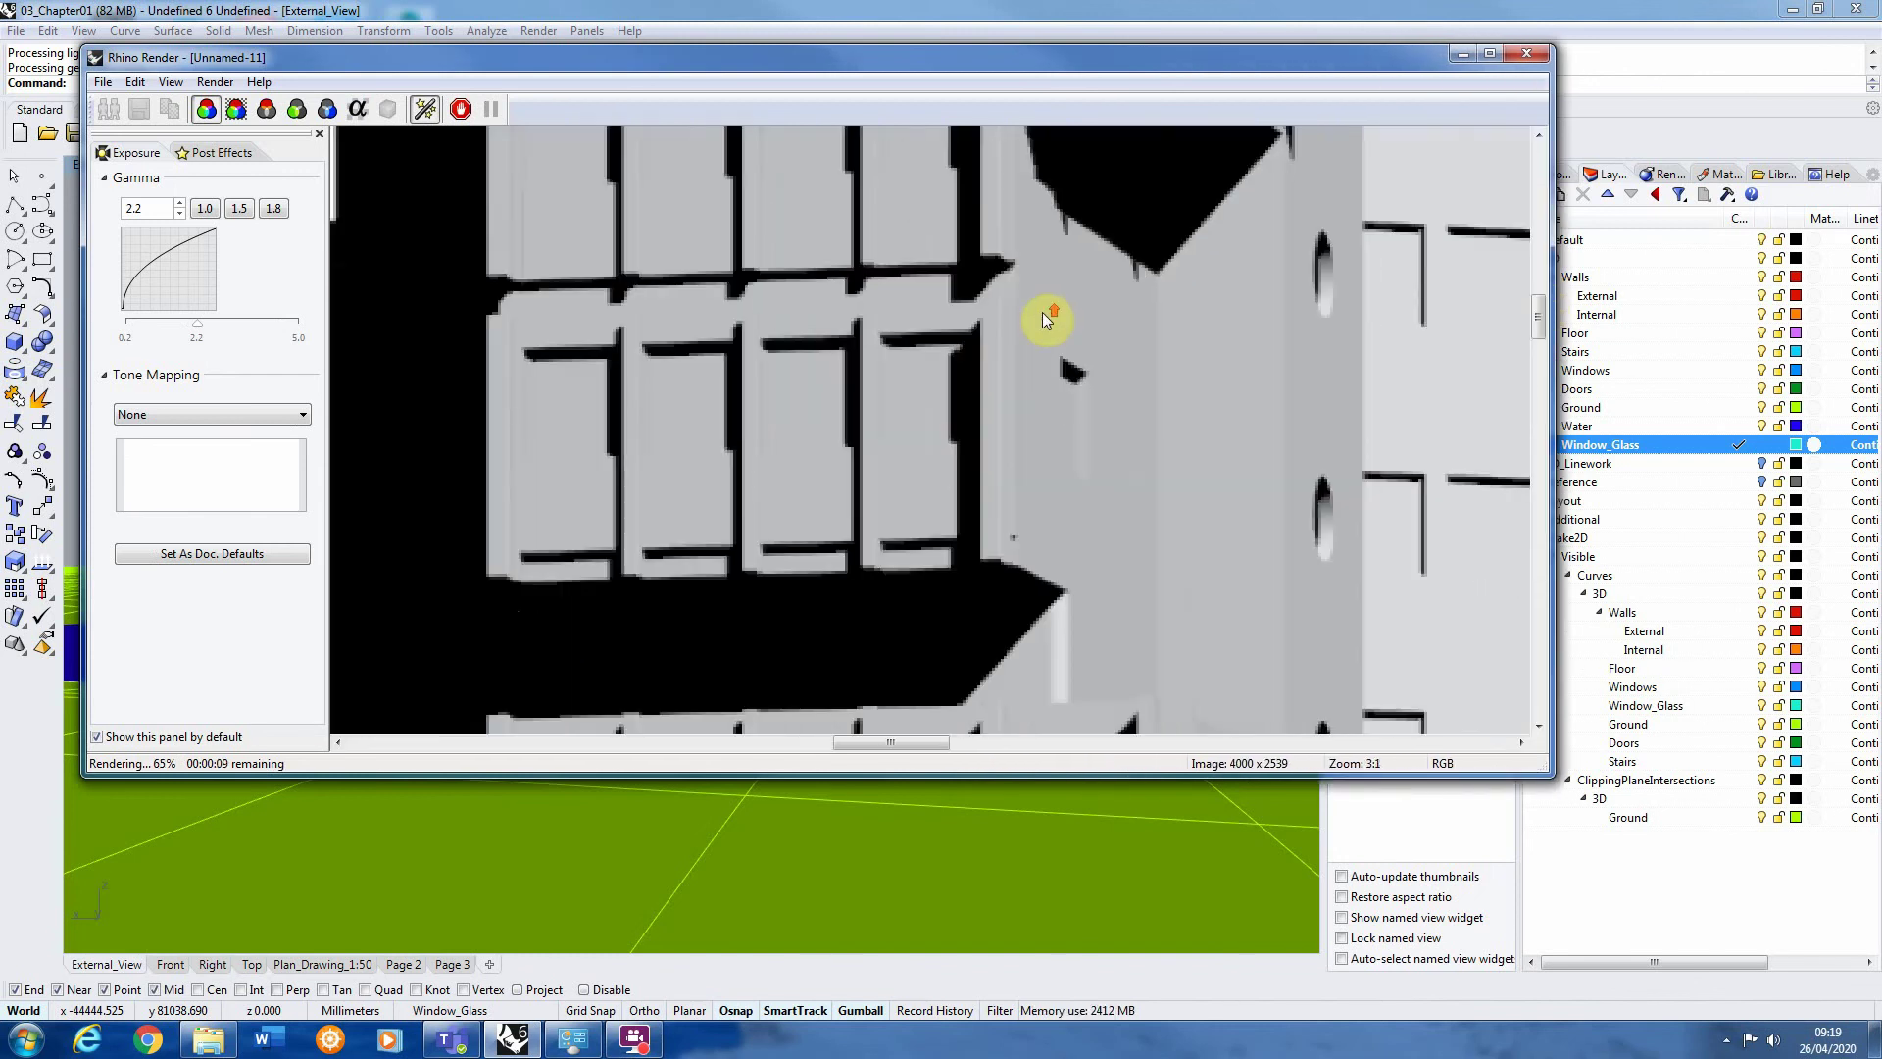
{"action": "scroll", "coordinate": [891, 327], "scroll_direction": "up", "scroll_amount": 1}
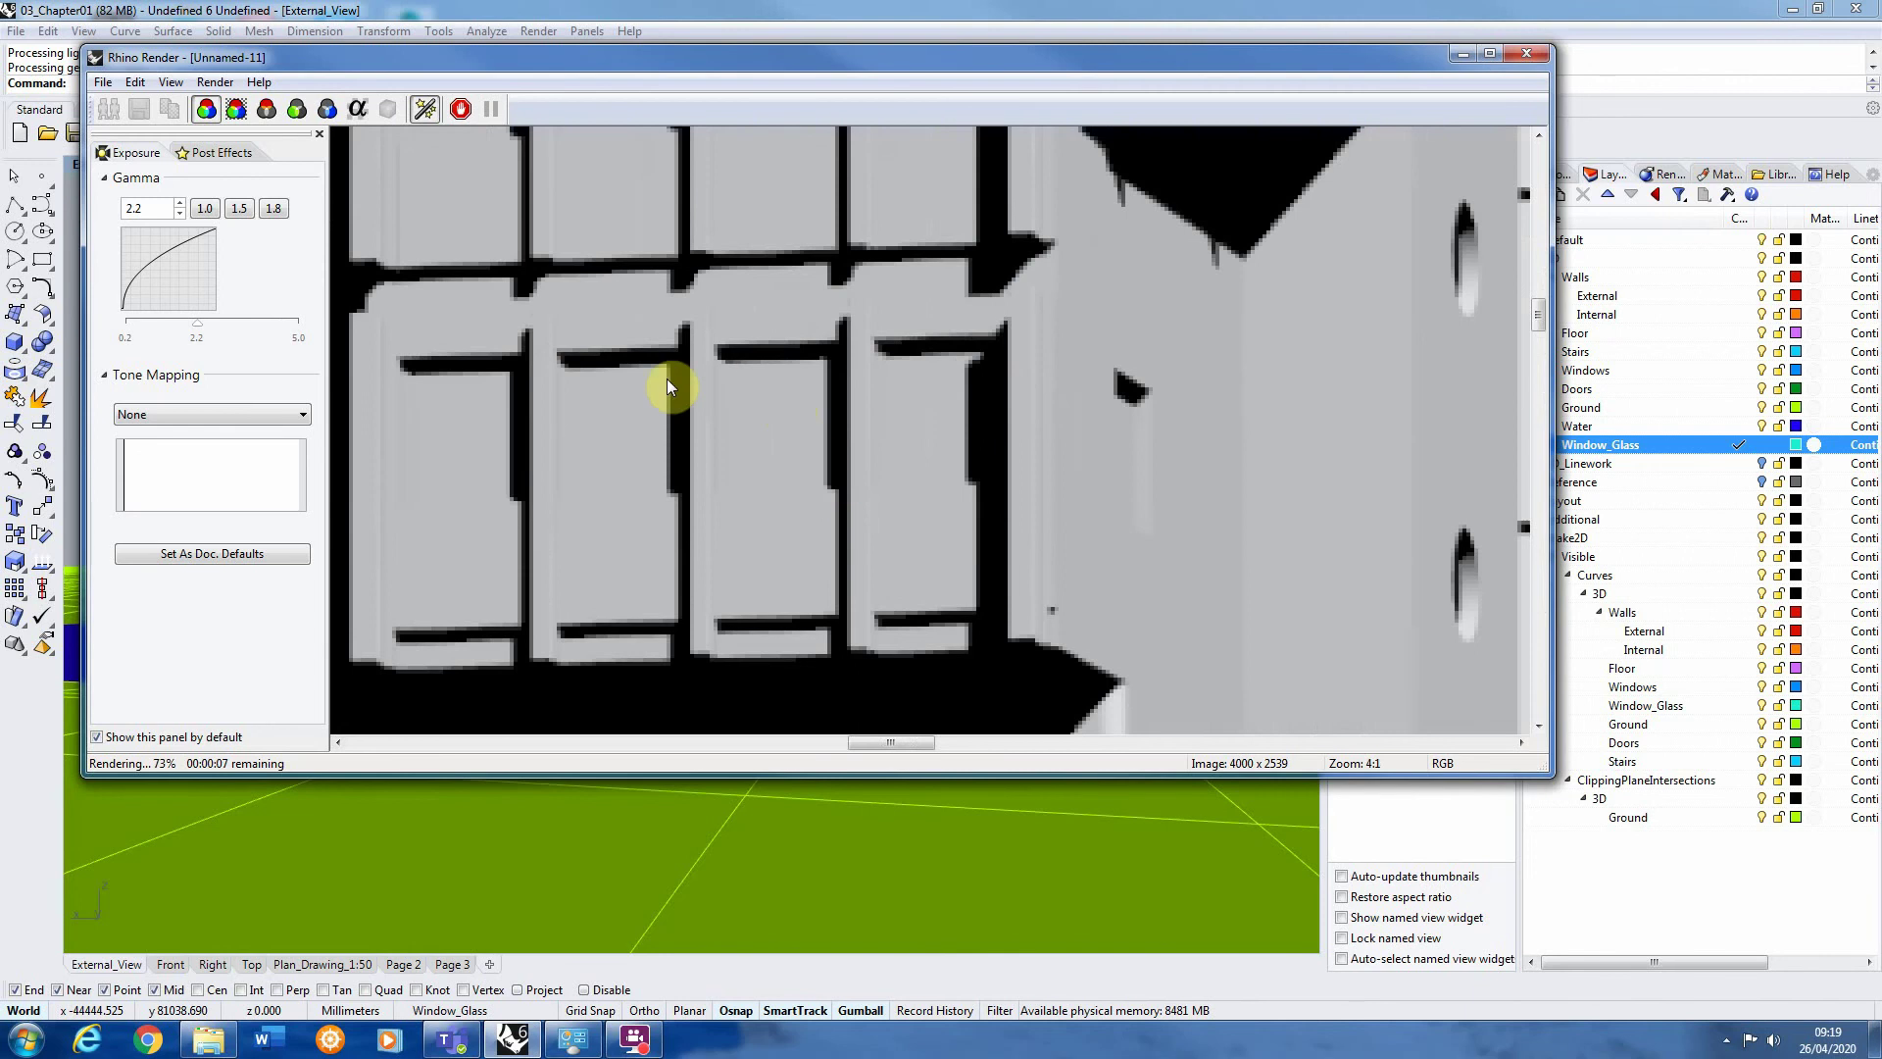
{"action": "scroll", "coordinate": [869, 496], "scroll_direction": "down", "scroll_amount": 3}
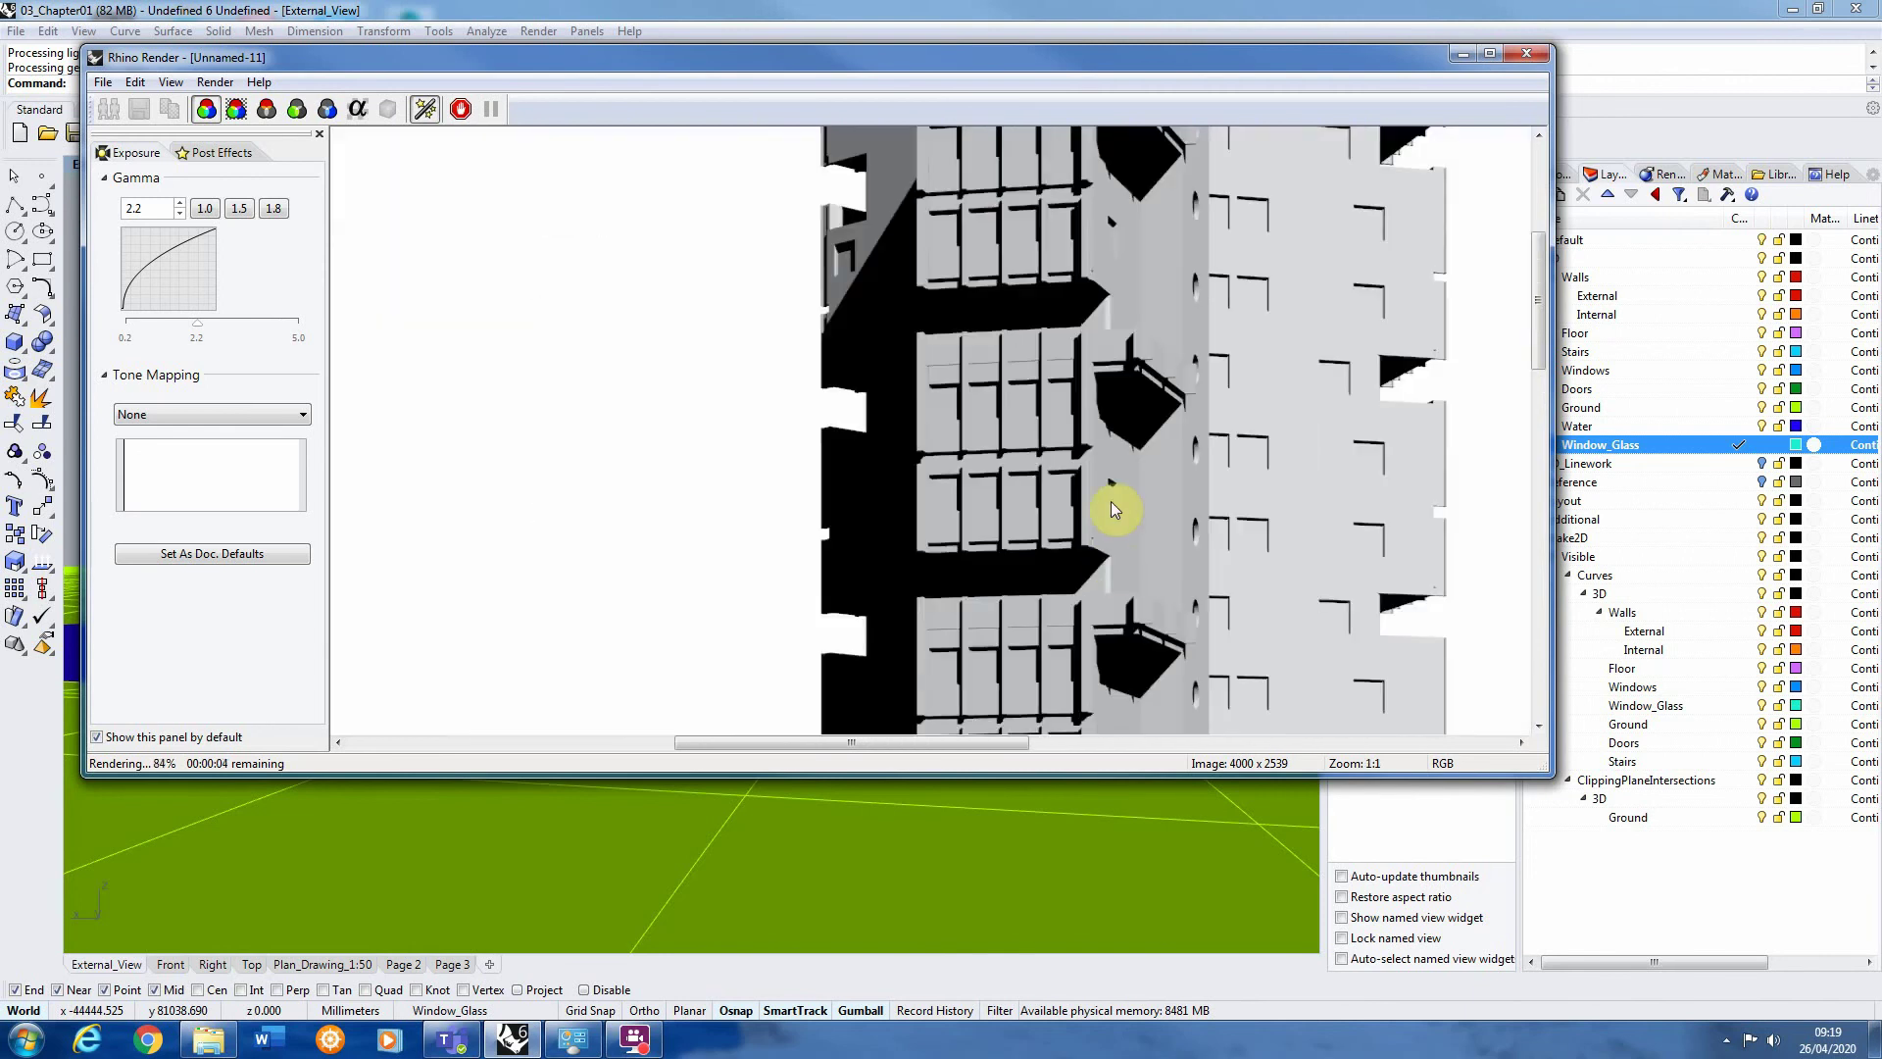
{"action": "scroll", "coordinate": [1134, 364], "scroll_direction": "up", "scroll_amount": 1}
{"action": "scroll", "coordinate": [1177, 373], "scroll_direction": "up", "scroll_amount": 1}
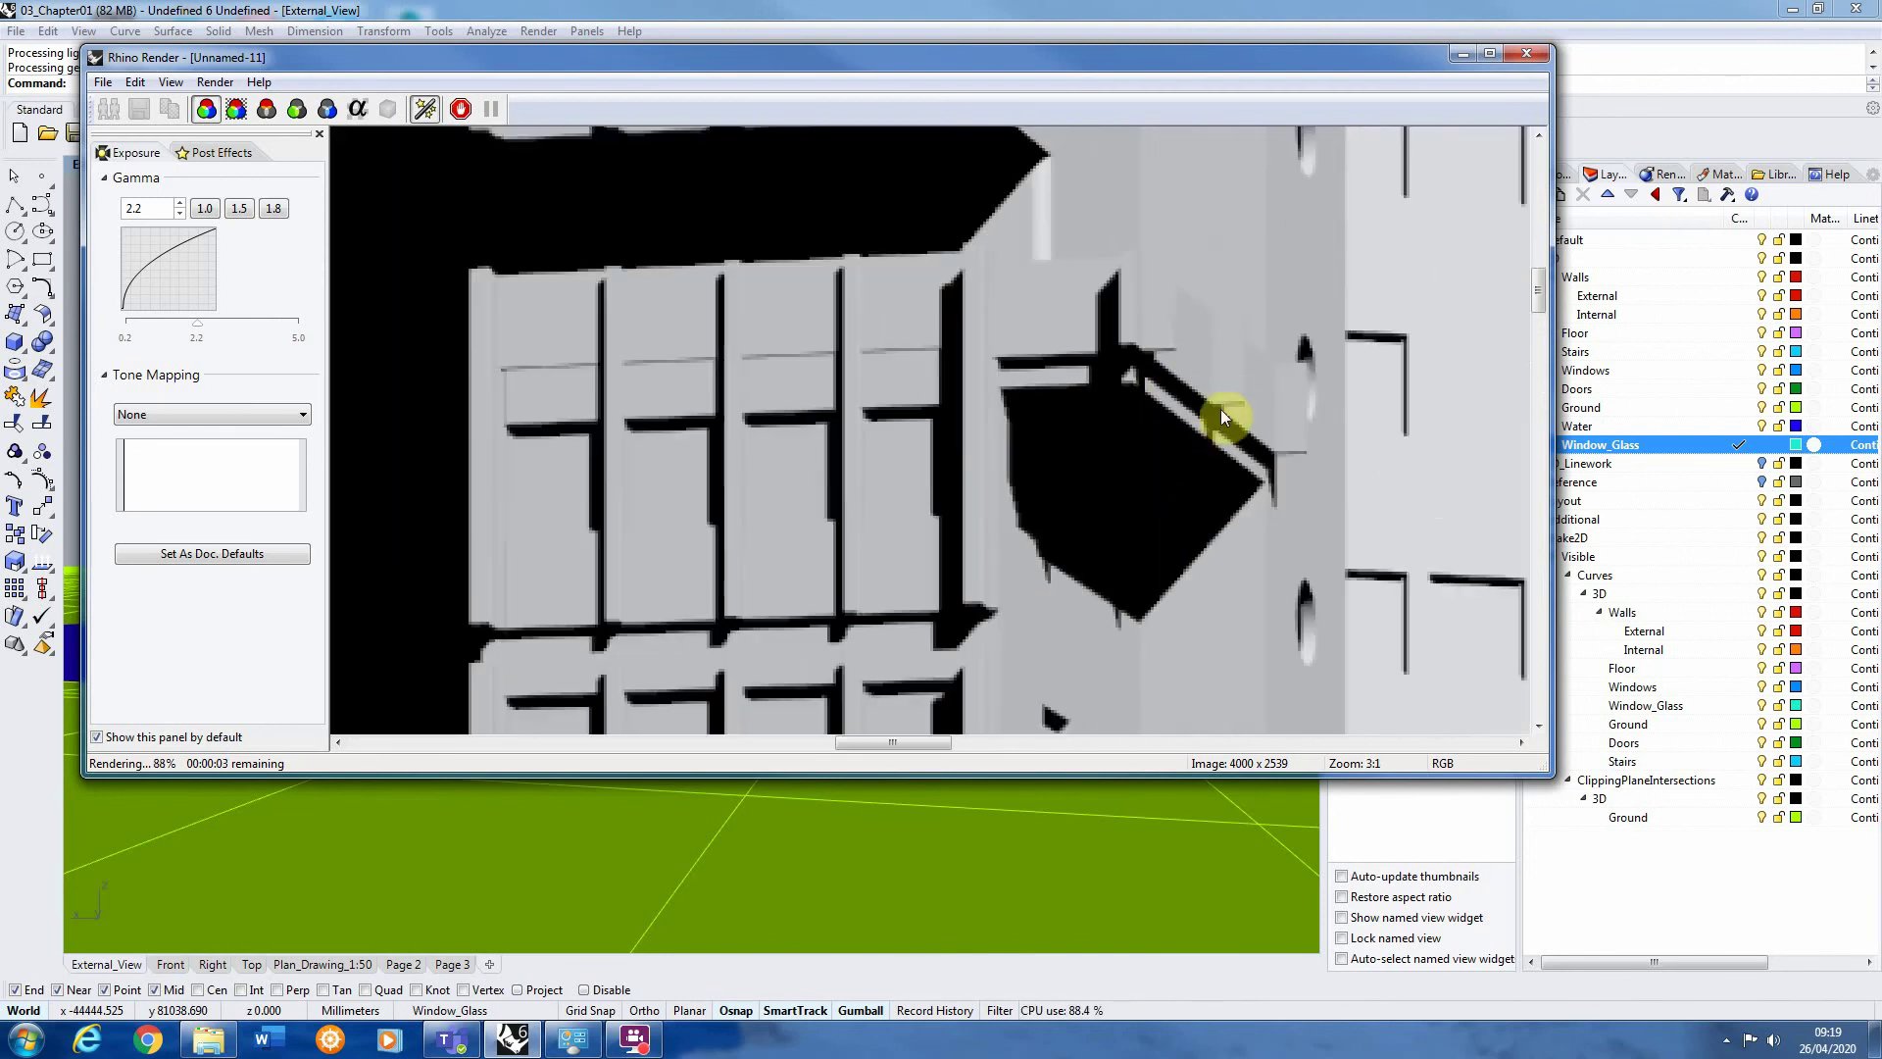
{"action": "scroll", "coordinate": [1099, 370], "scroll_direction": "down", "scroll_amount": 2}
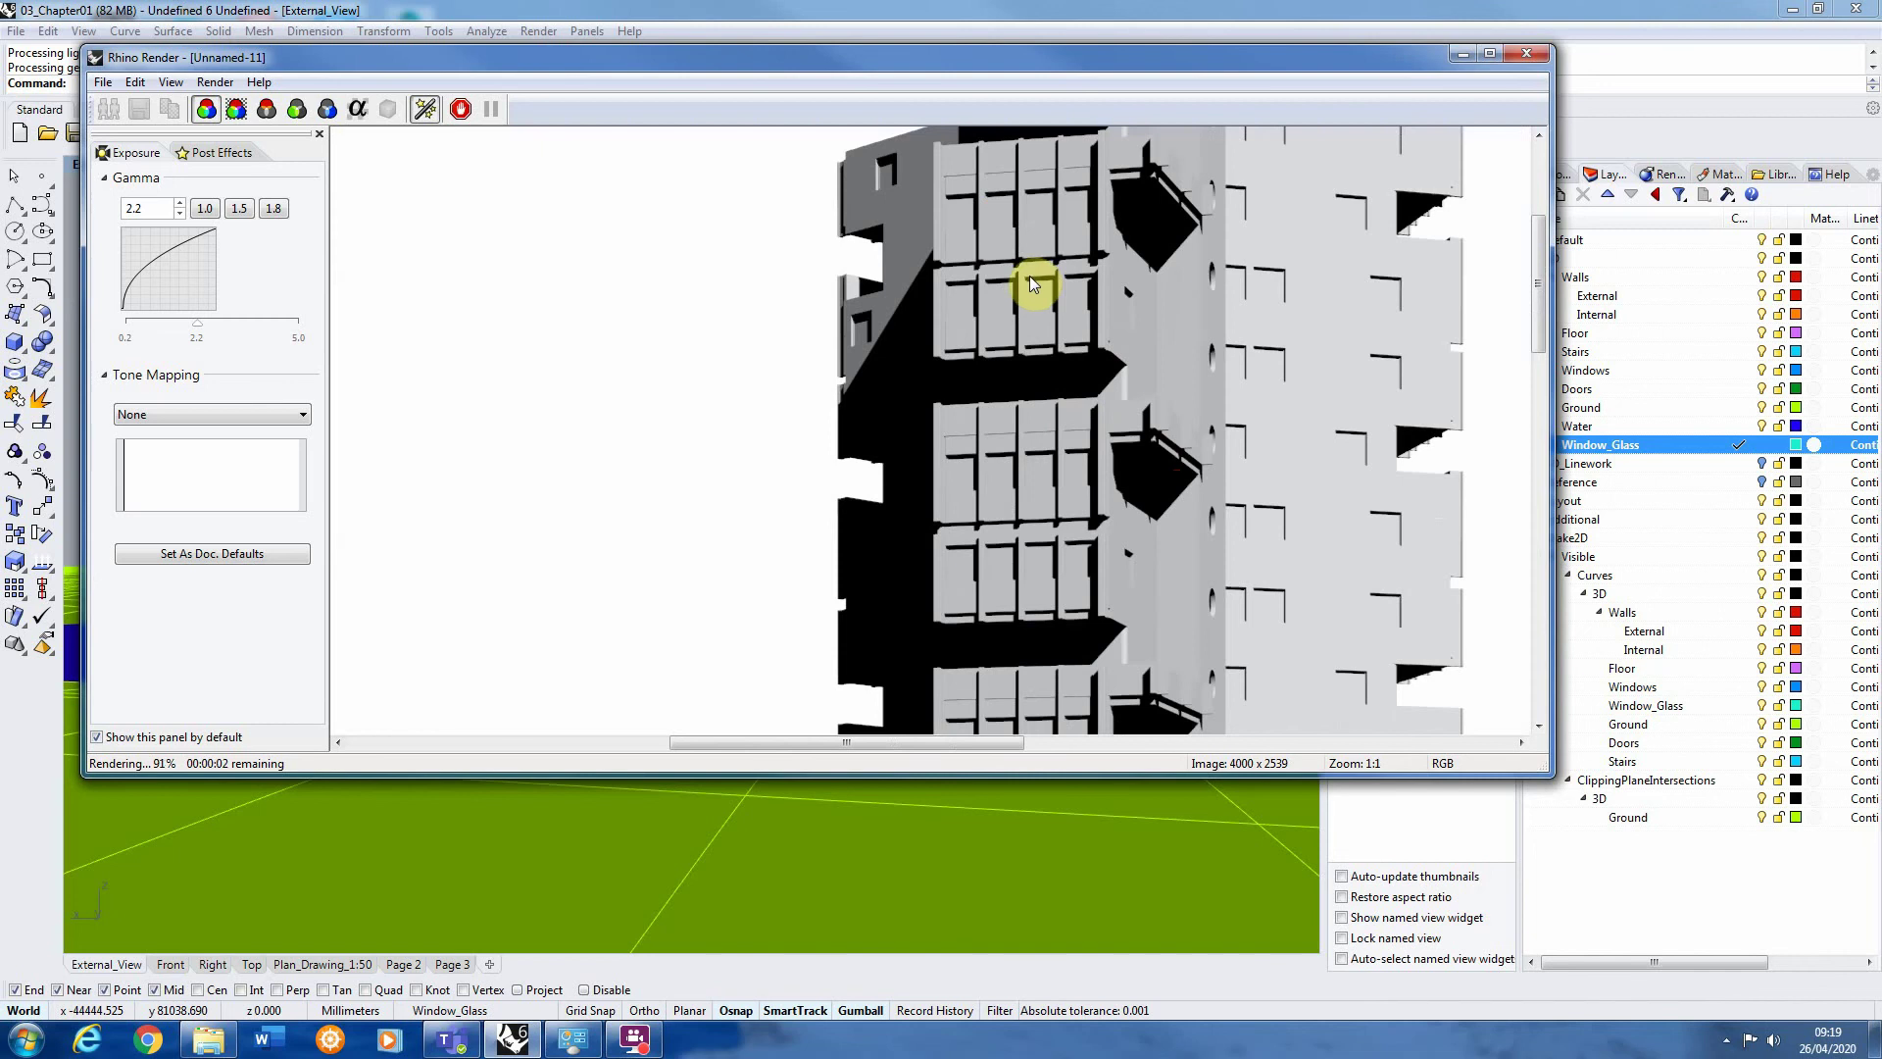
{"action": "scroll", "coordinate": [1007, 175], "scroll_direction": "up", "scroll_amount": 1}
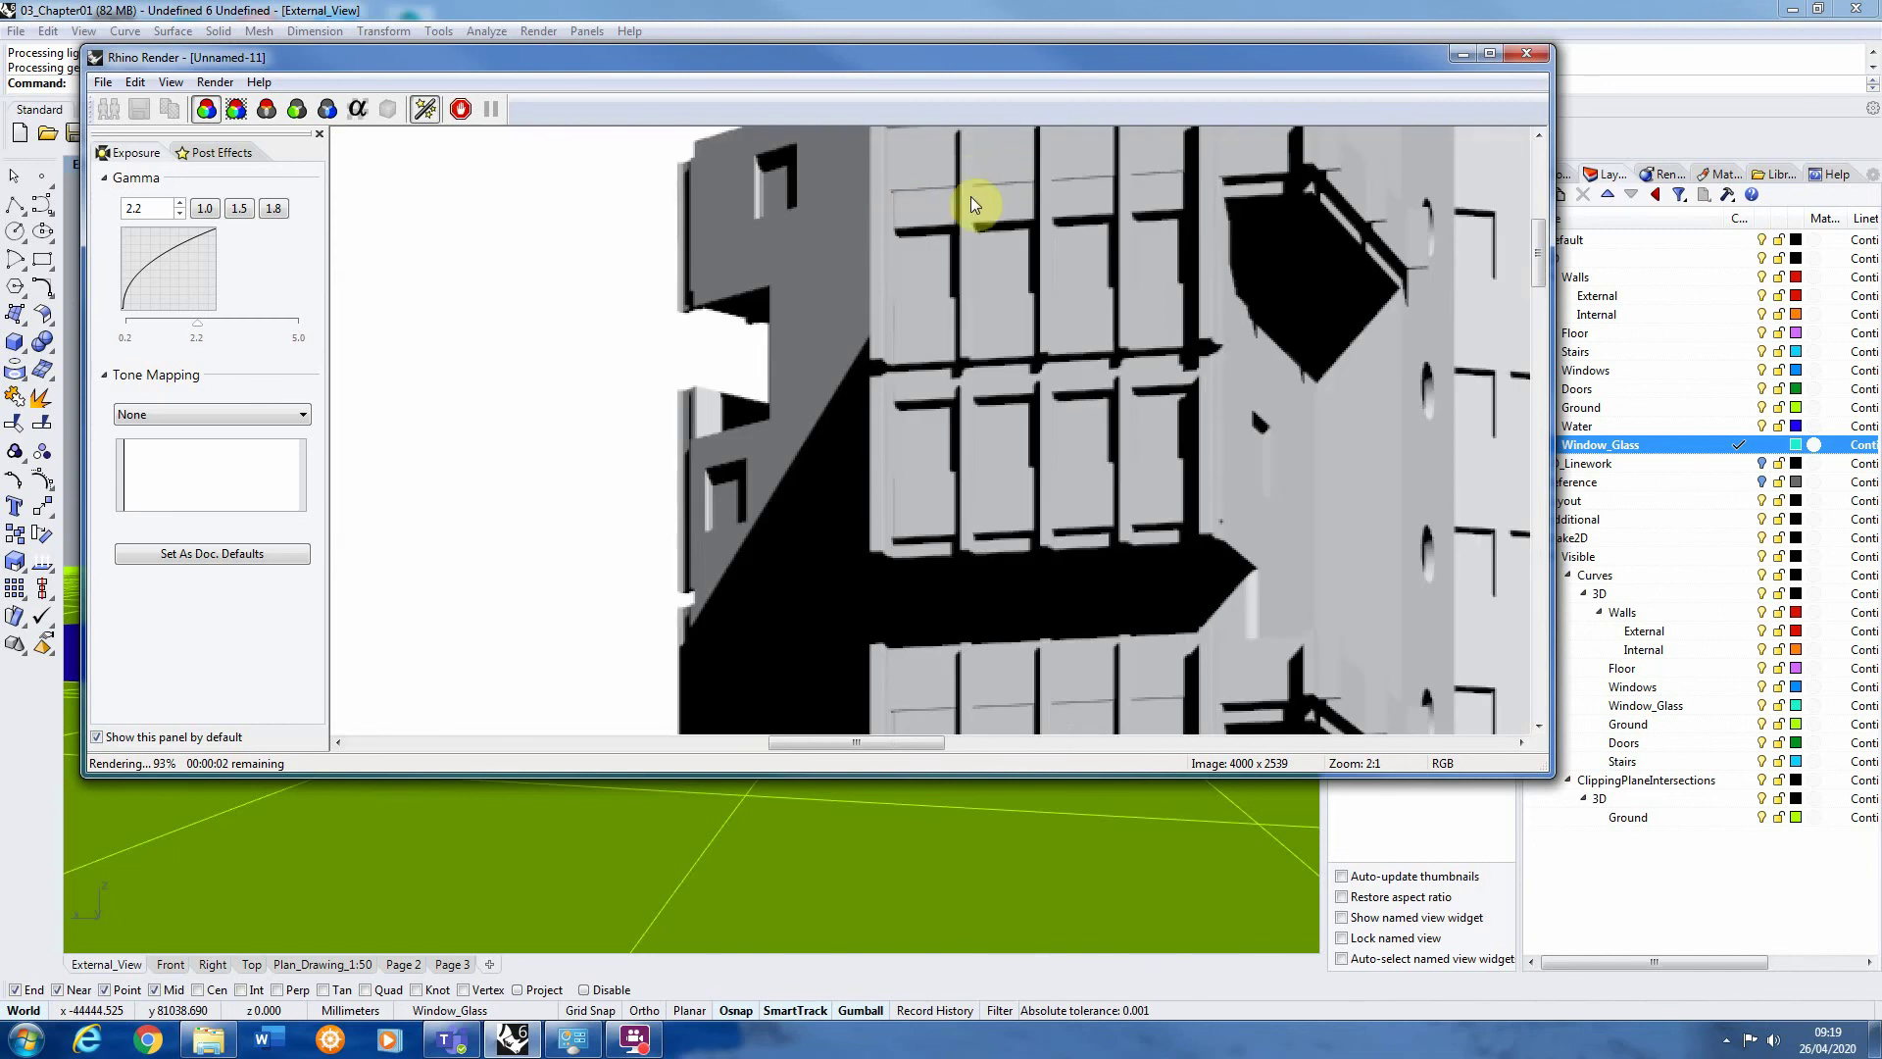
{"action": "scroll", "coordinate": [975, 400], "scroll_direction": "down", "scroll_amount": 1}
{"action": "scroll", "coordinate": [1051, 227], "scroll_direction": "up", "scroll_amount": 1}
{"action": "scroll", "coordinate": [1004, 229], "scroll_direction": "down", "scroll_amount": 1}
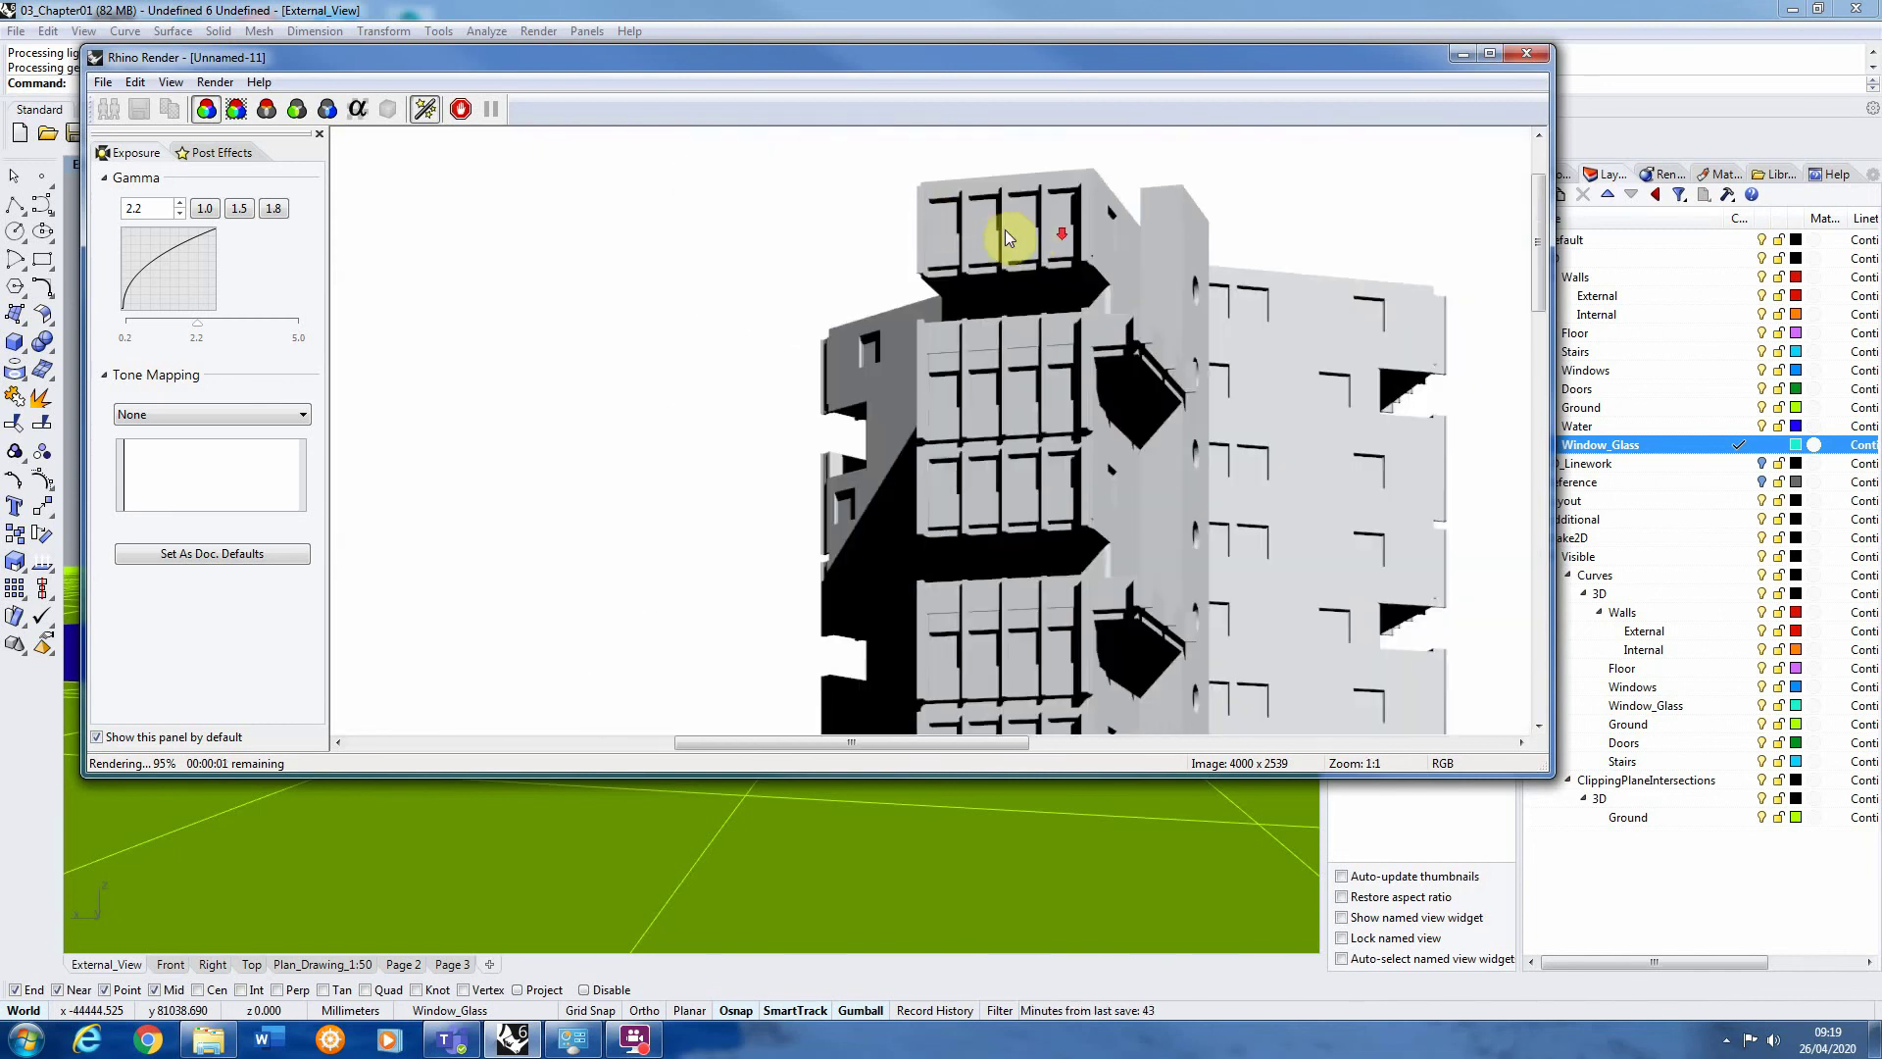
{"action": "scroll", "coordinate": [1208, 338], "scroll_direction": "down", "scroll_amount": 1}
{"action": "scroll", "coordinate": [1127, 602], "scroll_direction": "up", "scroll_amount": 1}
{"action": "scroll", "coordinate": [1314, 334], "scroll_direction": "down", "scroll_amount": 1}
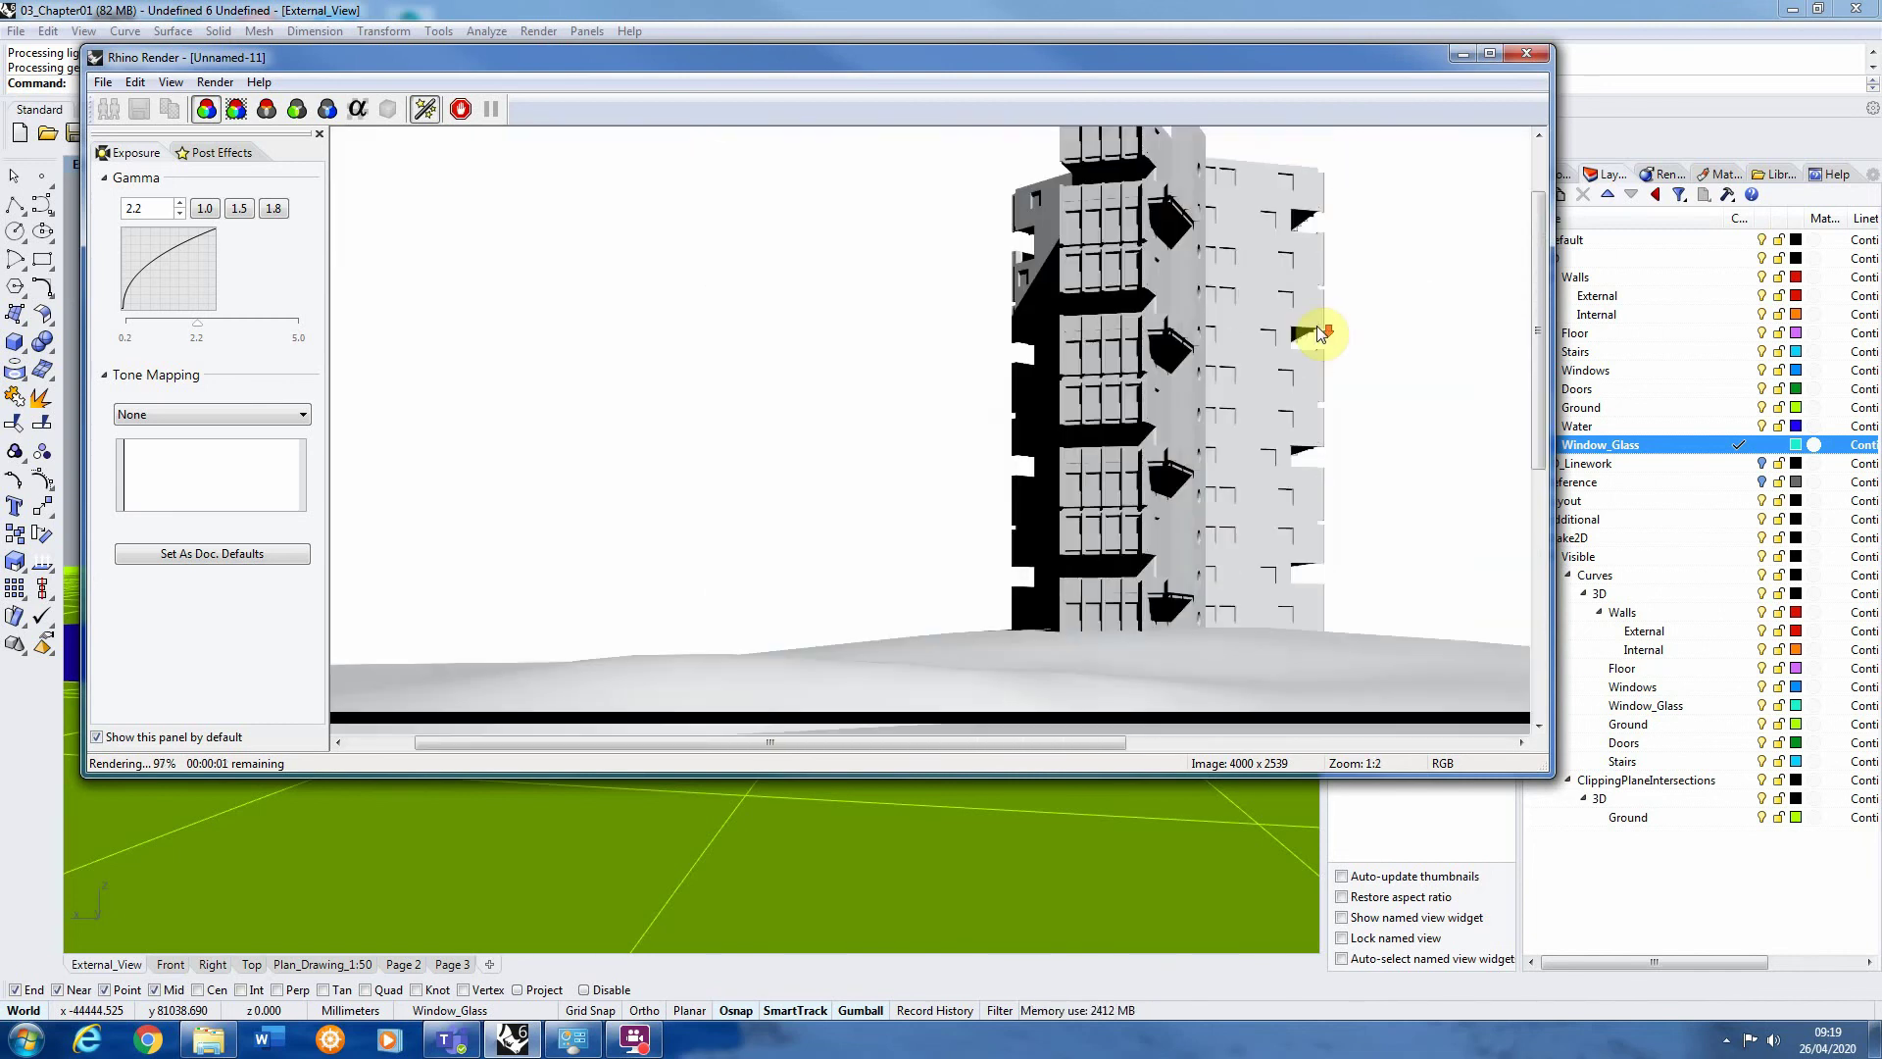
Inspect the finished high-resolution render from the tower's ground-floor openings to the whole building in its landscape
{"action": "scroll", "coordinate": [940, 509], "scroll_direction": "down", "scroll_amount": 1}
{"action": "scroll", "coordinate": [863, 539], "scroll_direction": "up", "scroll_amount": 1}
{"action": "scroll", "coordinate": [969, 535], "scroll_direction": "up", "scroll_amount": 1}
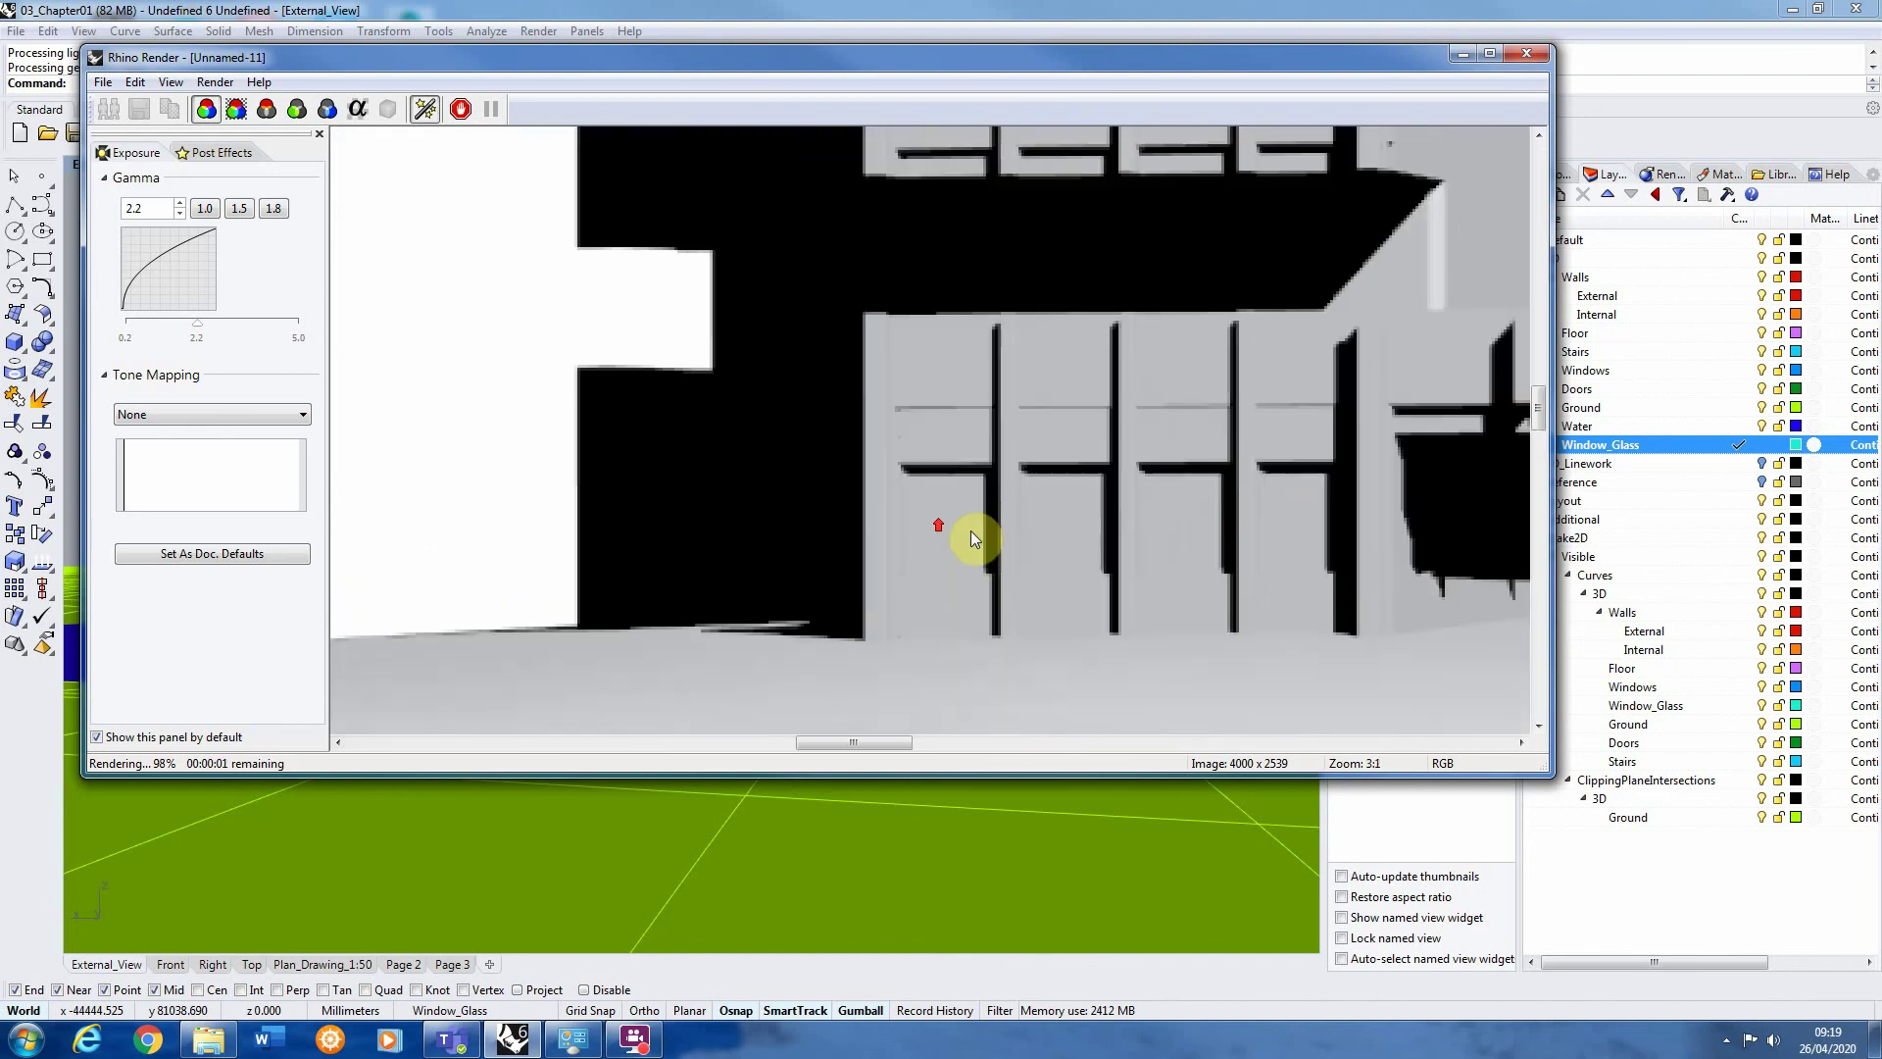
{"action": "scroll", "coordinate": [974, 534], "scroll_direction": "down", "scroll_amount": 1}
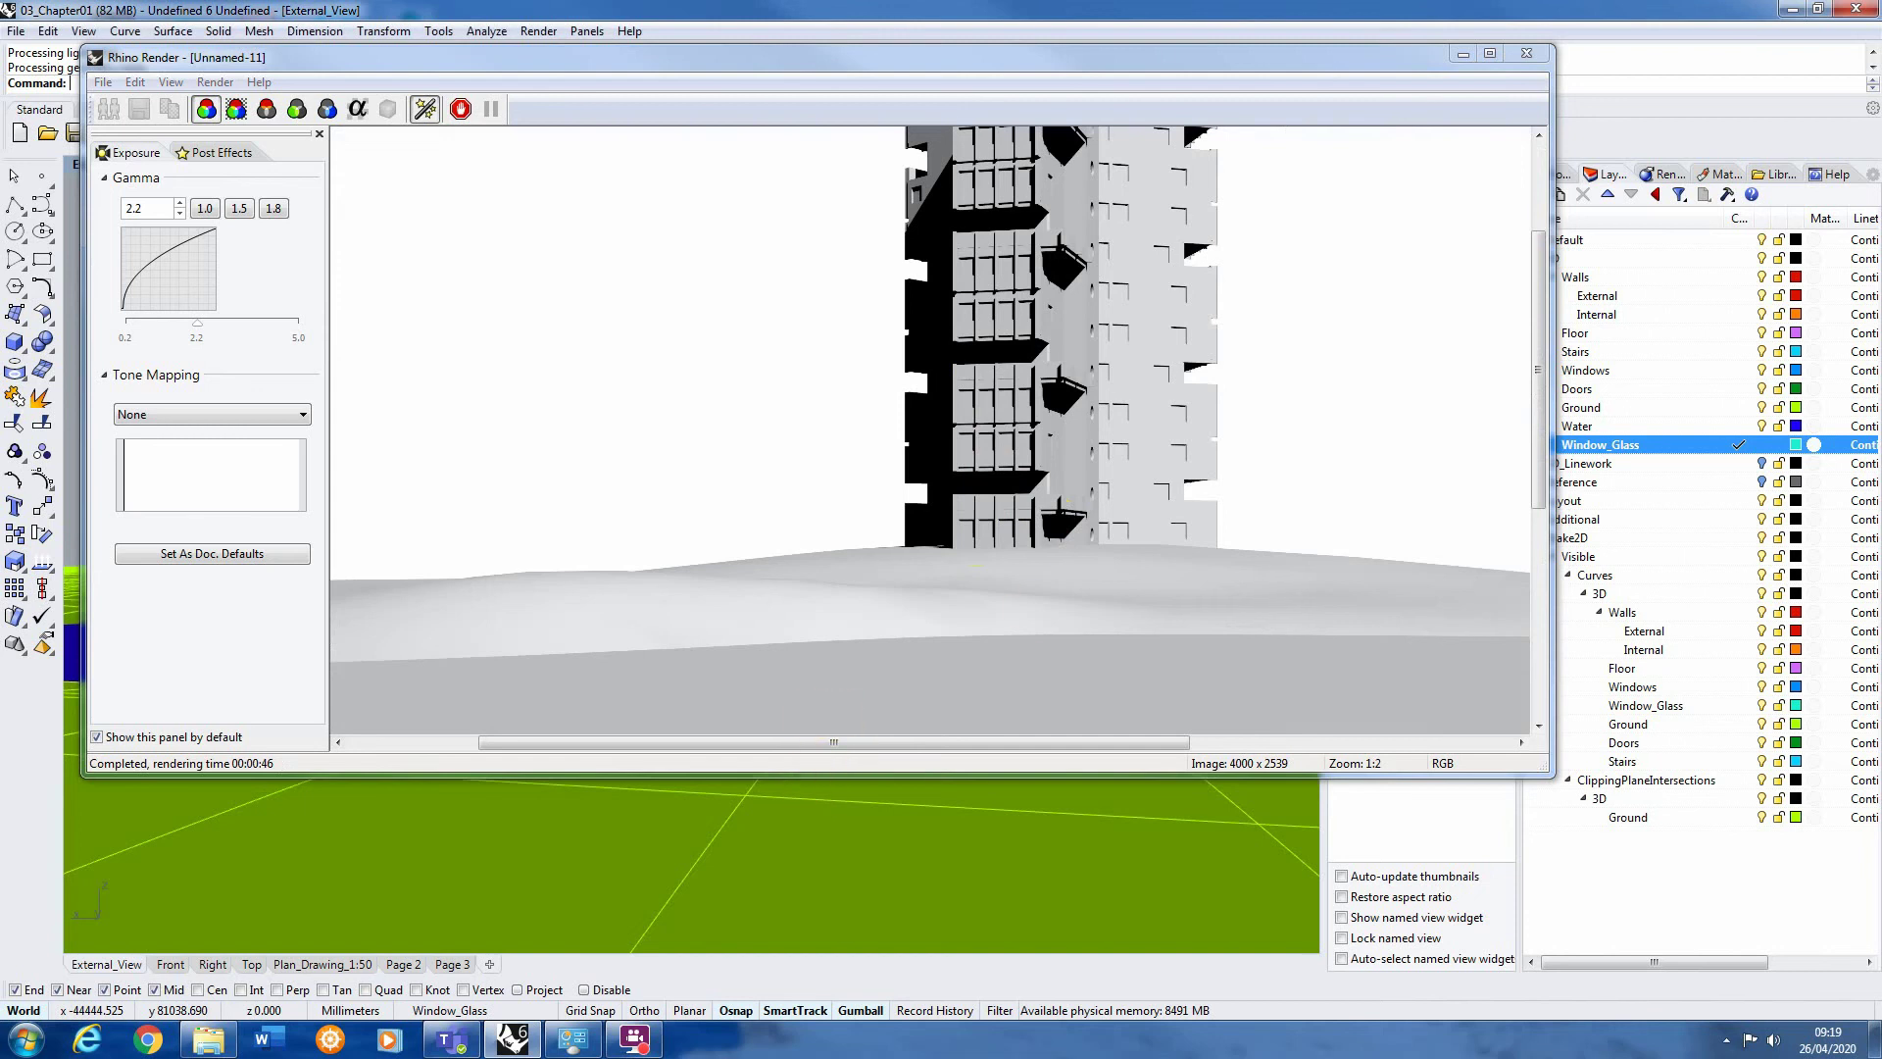
{"action": "left_click_drag", "start_coordinate": [833, 743], "coordinate": [816, 743]}
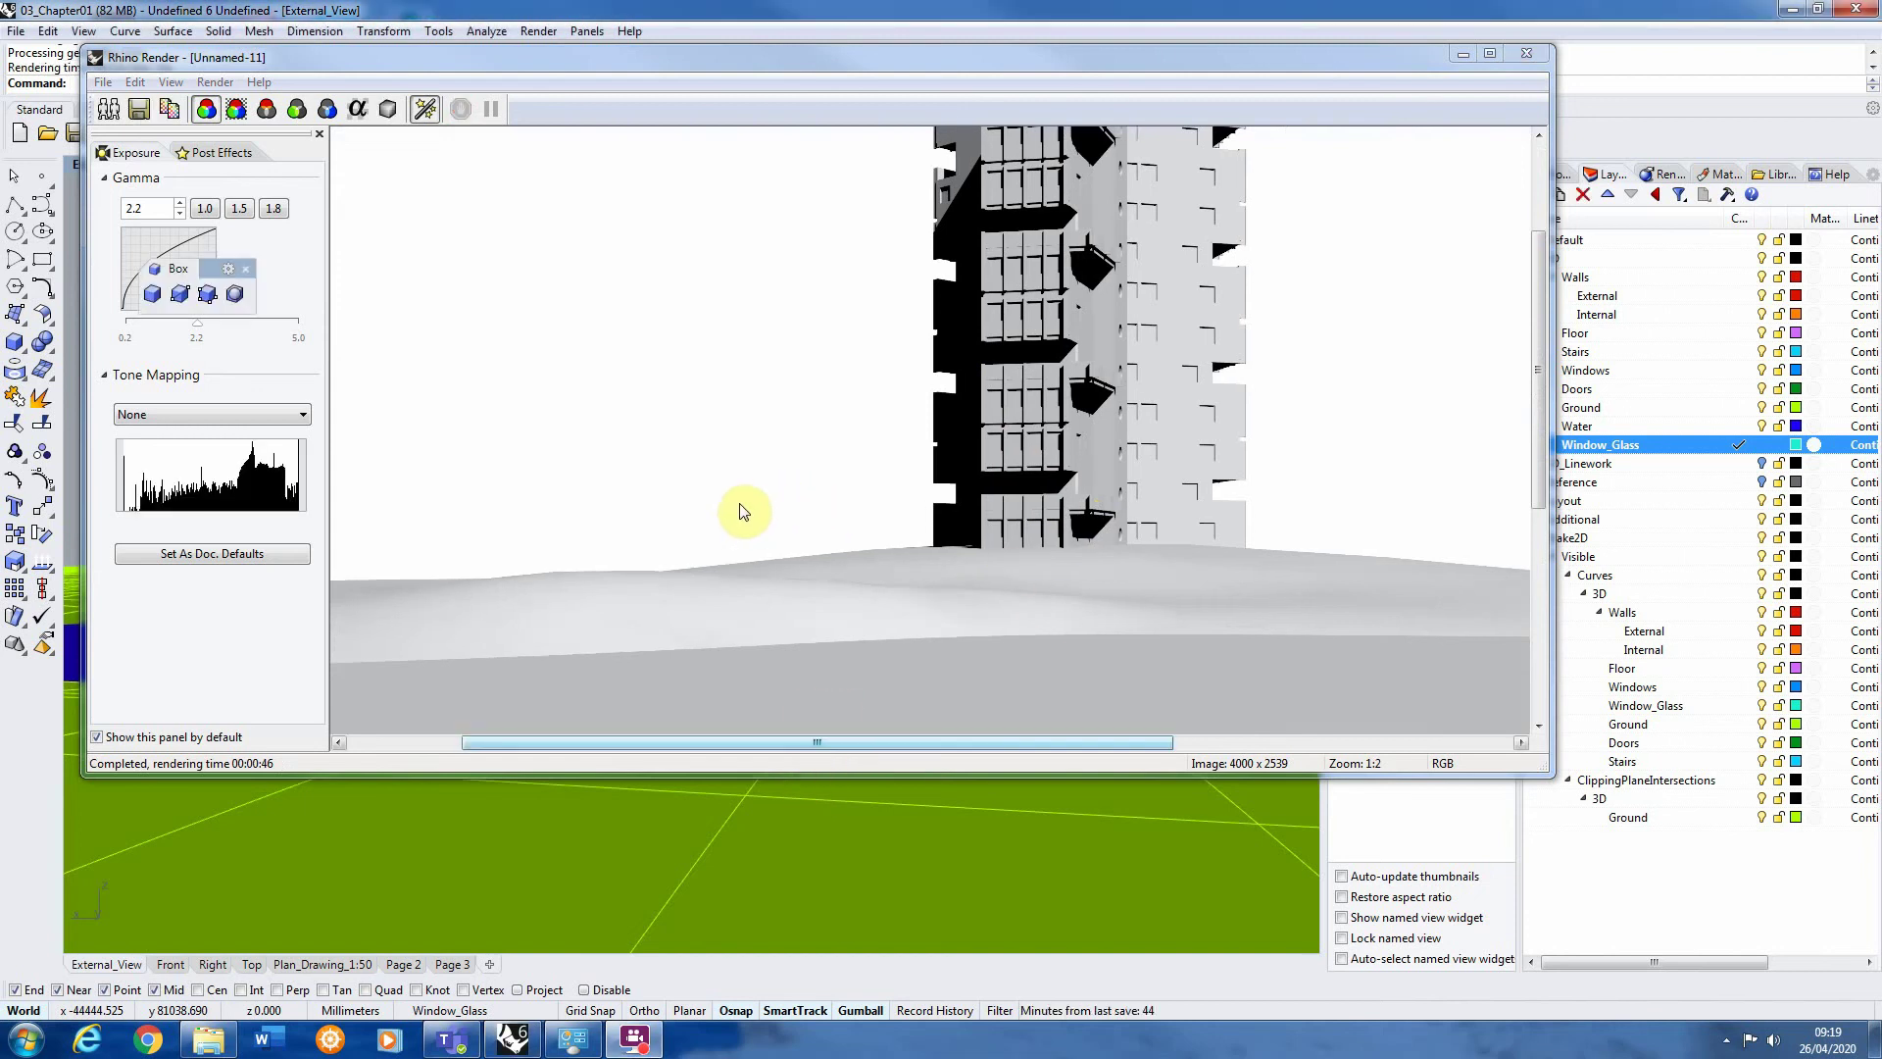
{"action": "scroll", "coordinate": [784, 525], "scroll_direction": "down", "scroll_amount": 1}
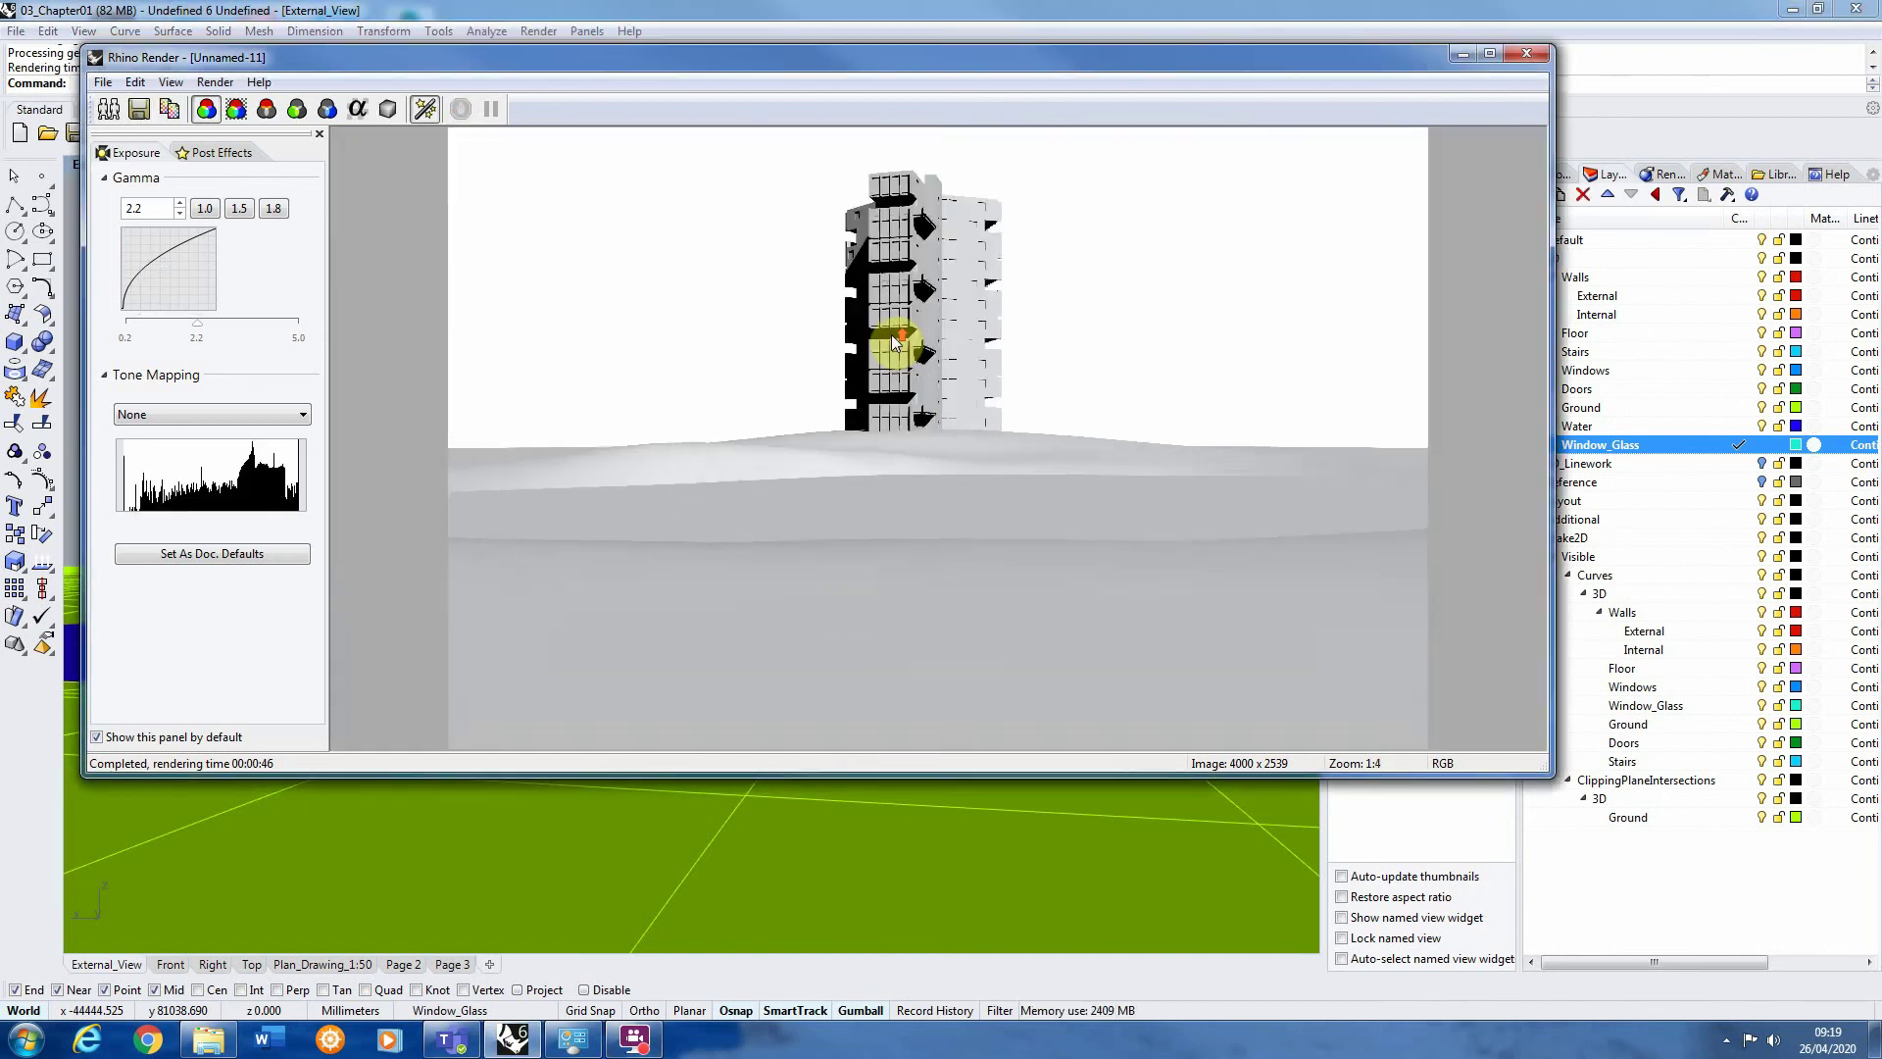
{"action": "scroll", "coordinate": [898, 341], "scroll_direction": "up", "scroll_amount": 1}
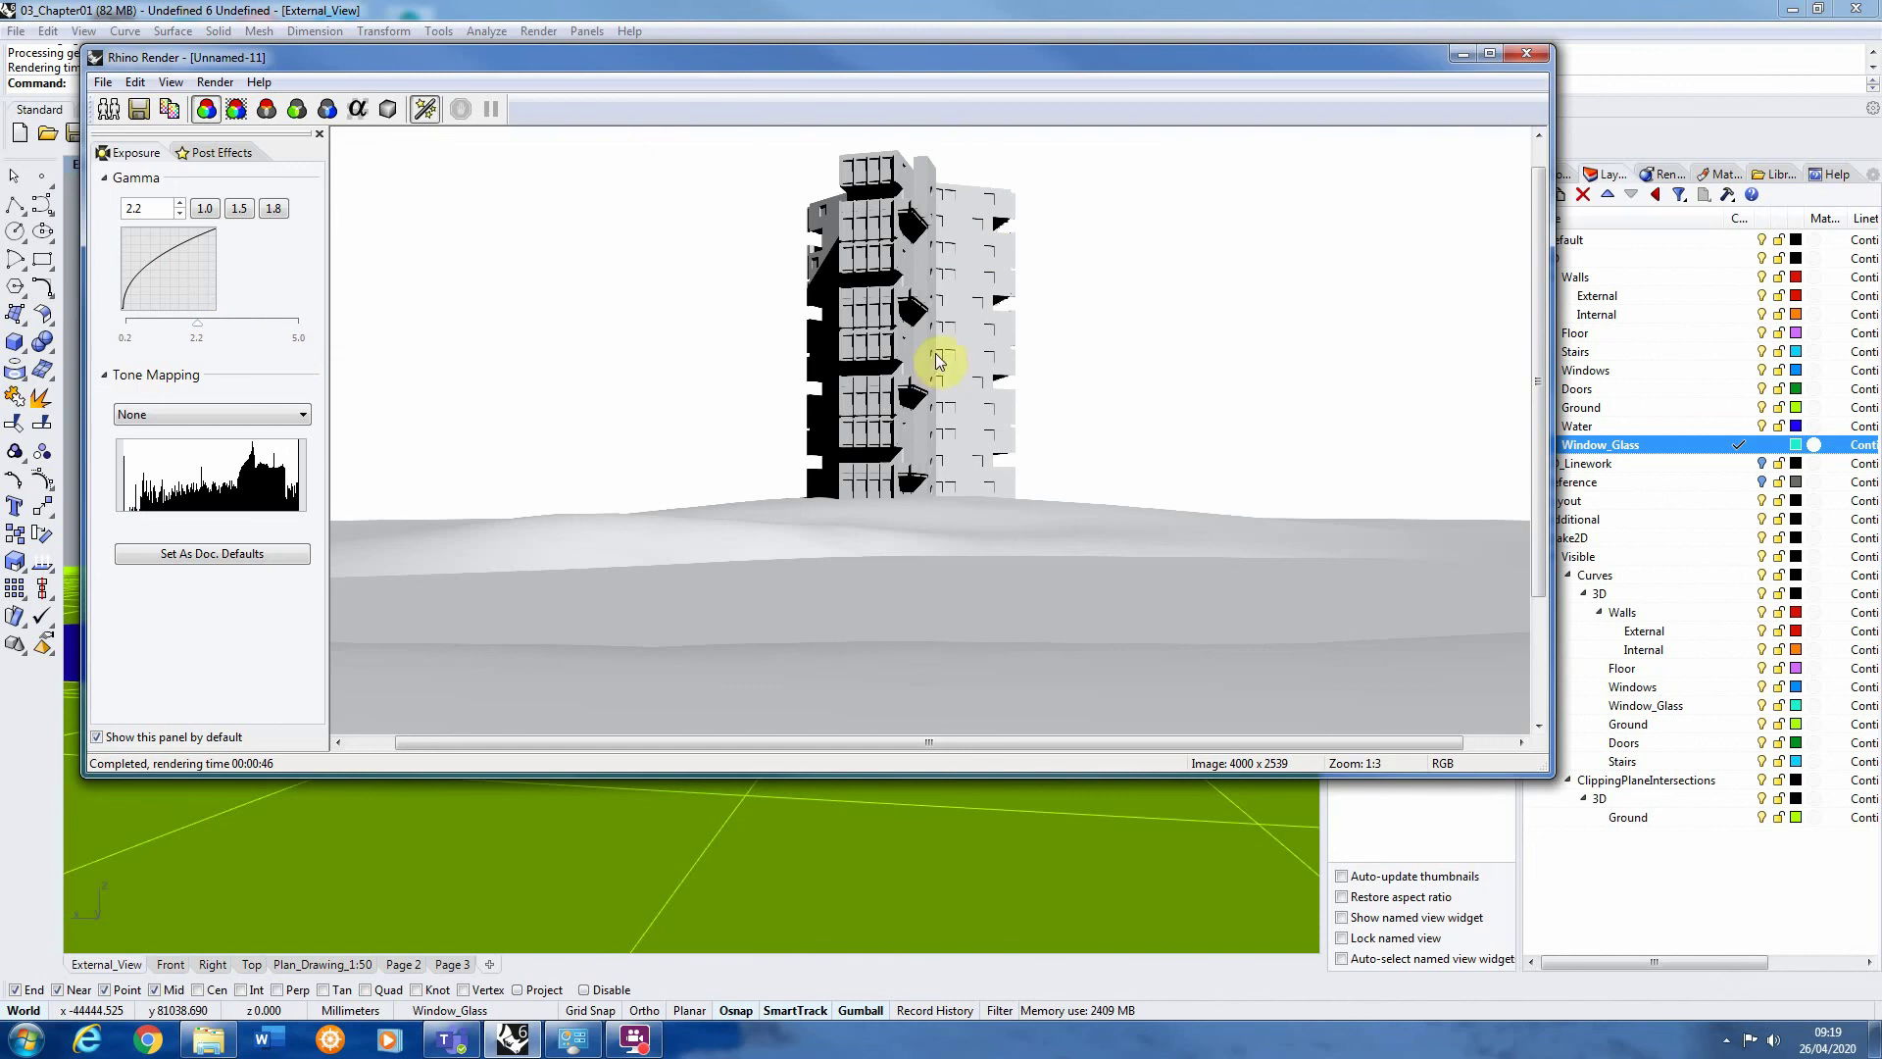
{"action": "scroll", "coordinate": [975, 407], "scroll_direction": "up", "scroll_amount": 2}
{"action": "scroll", "coordinate": [1025, 359], "scroll_direction": "down", "scroll_amount": 1}
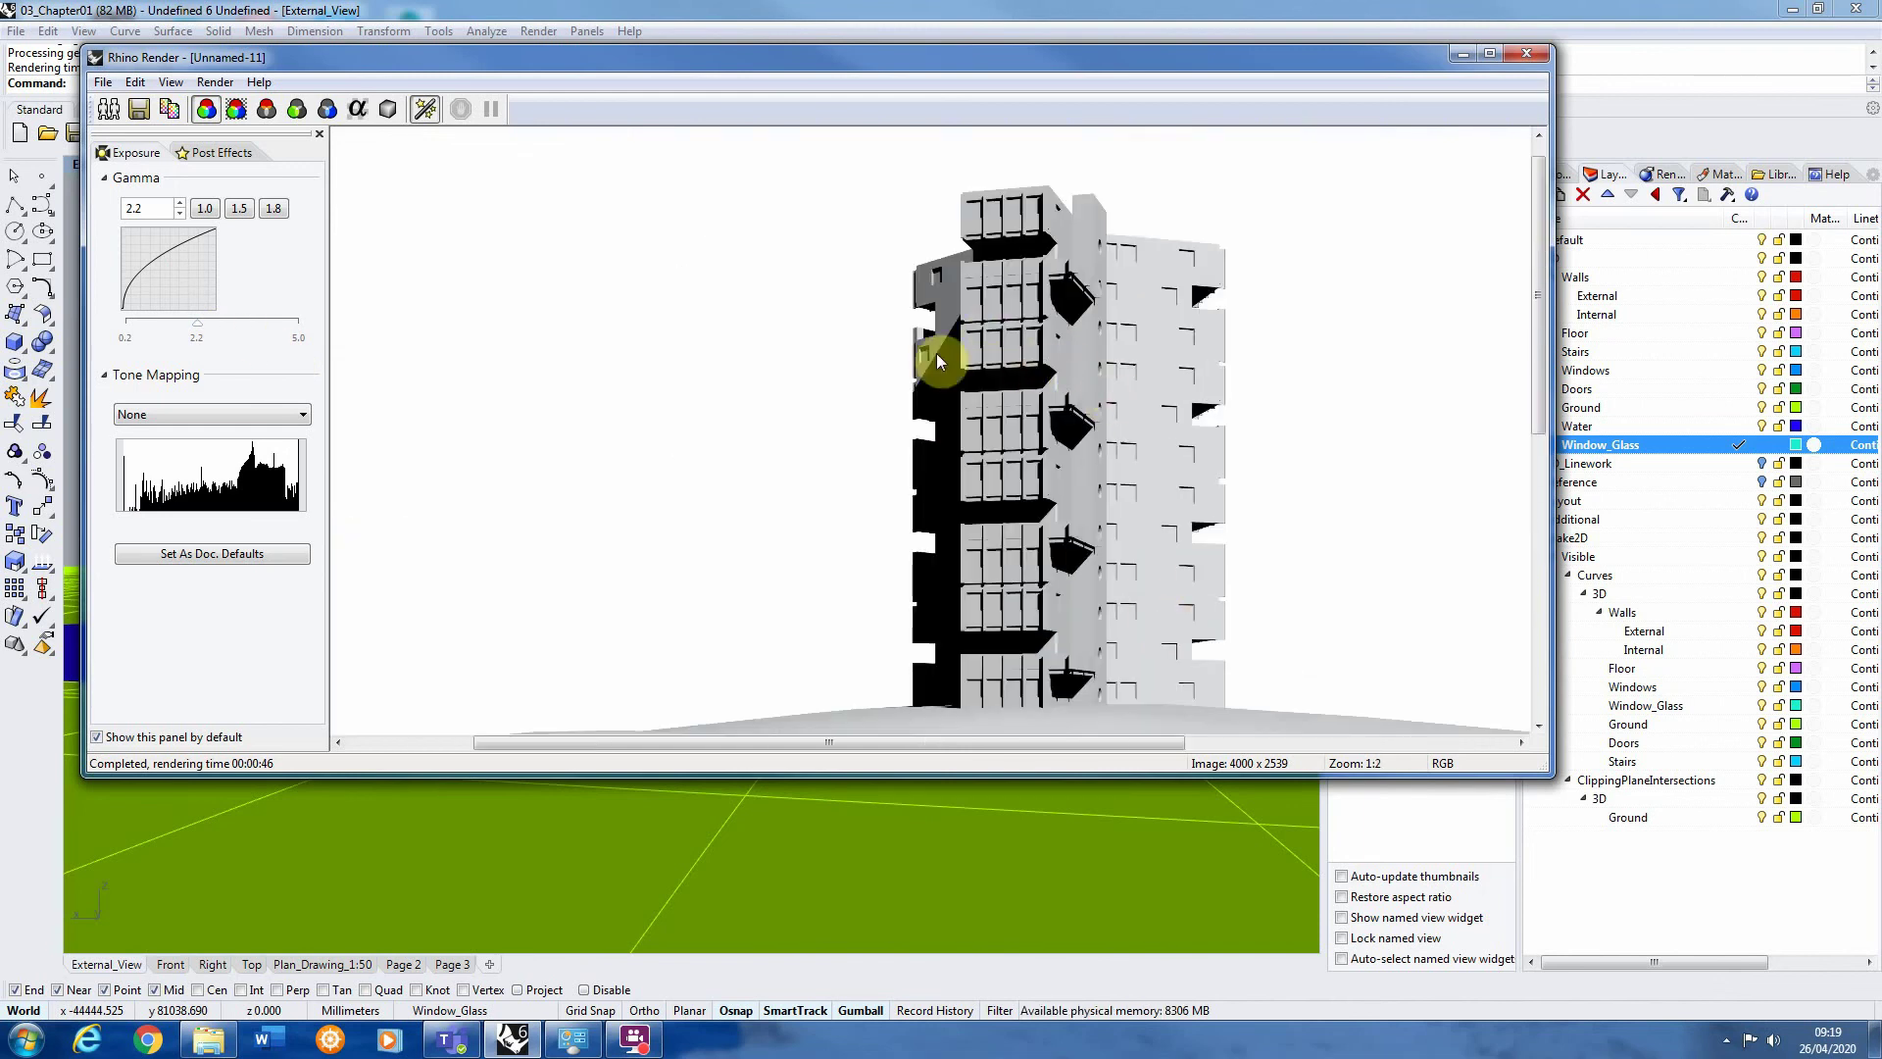
{"action": "scroll", "coordinate": [1062, 633], "scroll_direction": "down", "scroll_amount": 1}
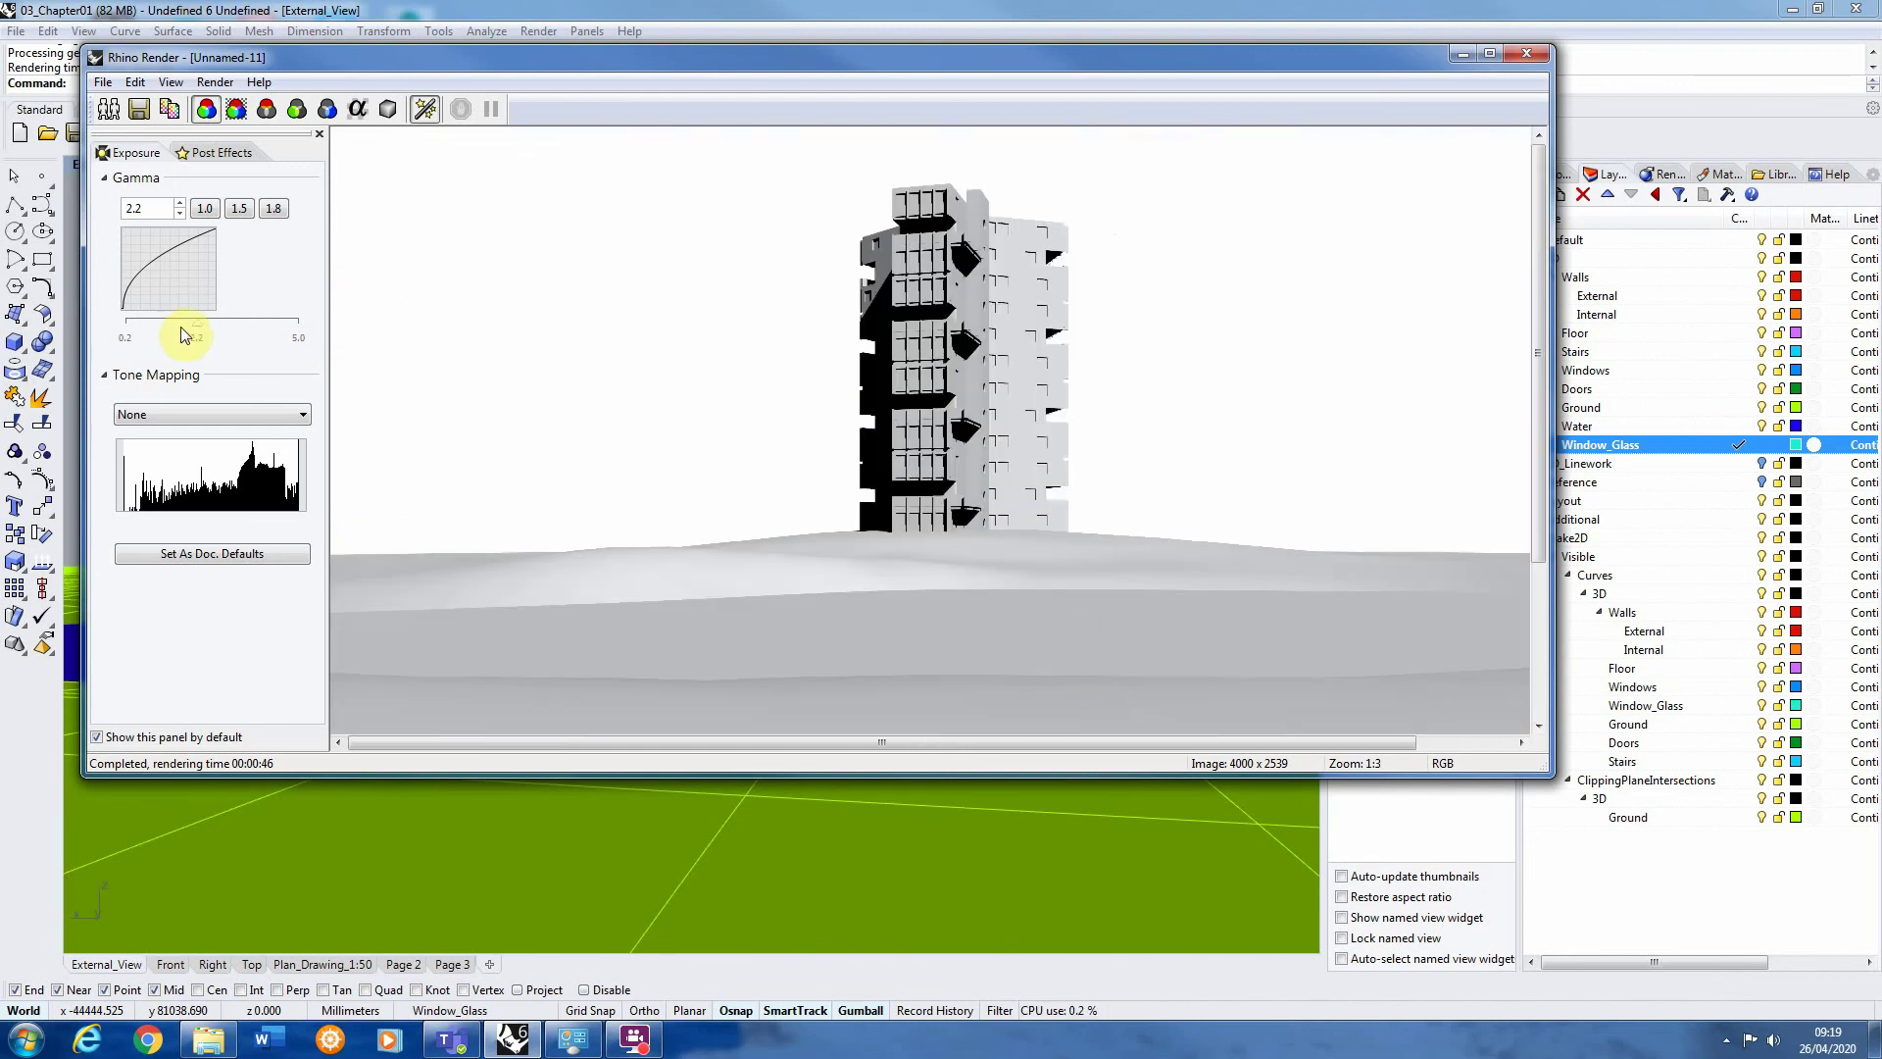
Try gamma values of 1.045, 3.718, 4.315 and 2.986 on the rendered image
{"action": "left_click_drag", "start_coordinate": [196, 323], "coordinate": [181, 326]}
{"action": "left_click", "coordinate": [158, 326]}
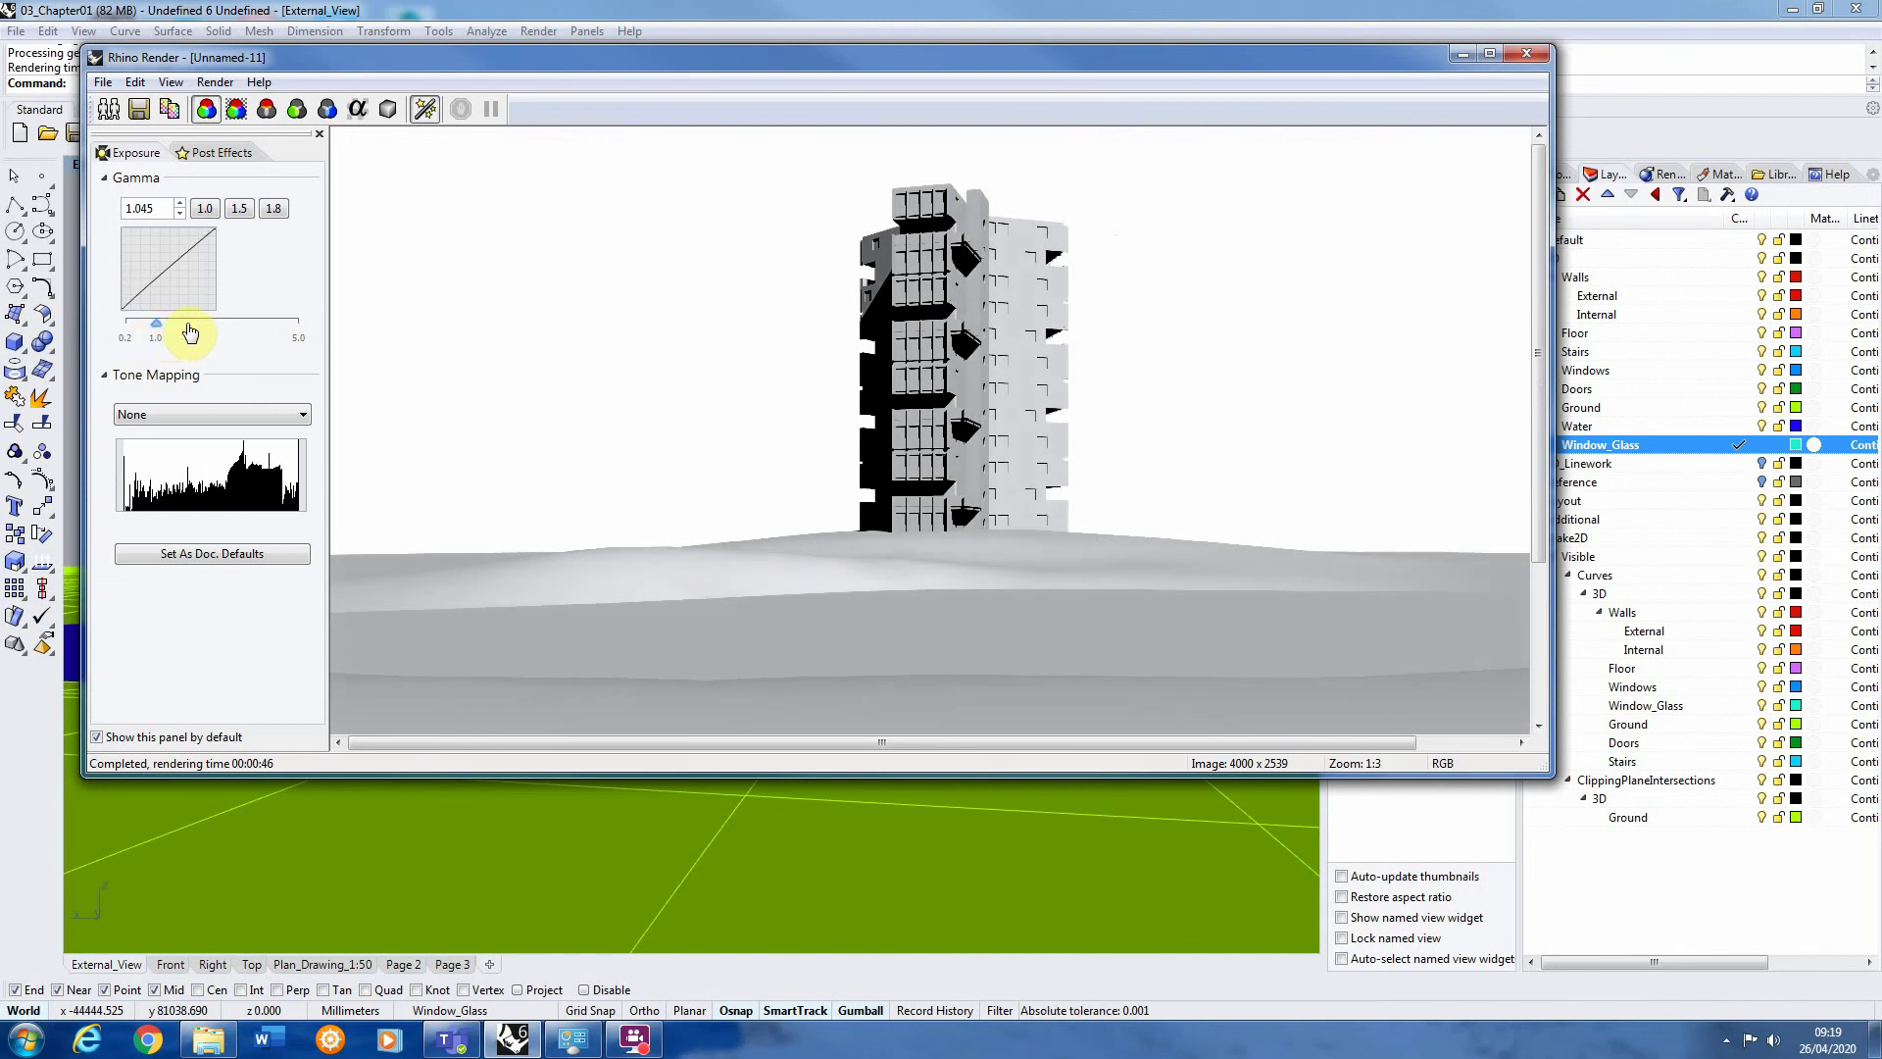
{"action": "left_click", "coordinate": [252, 324]}
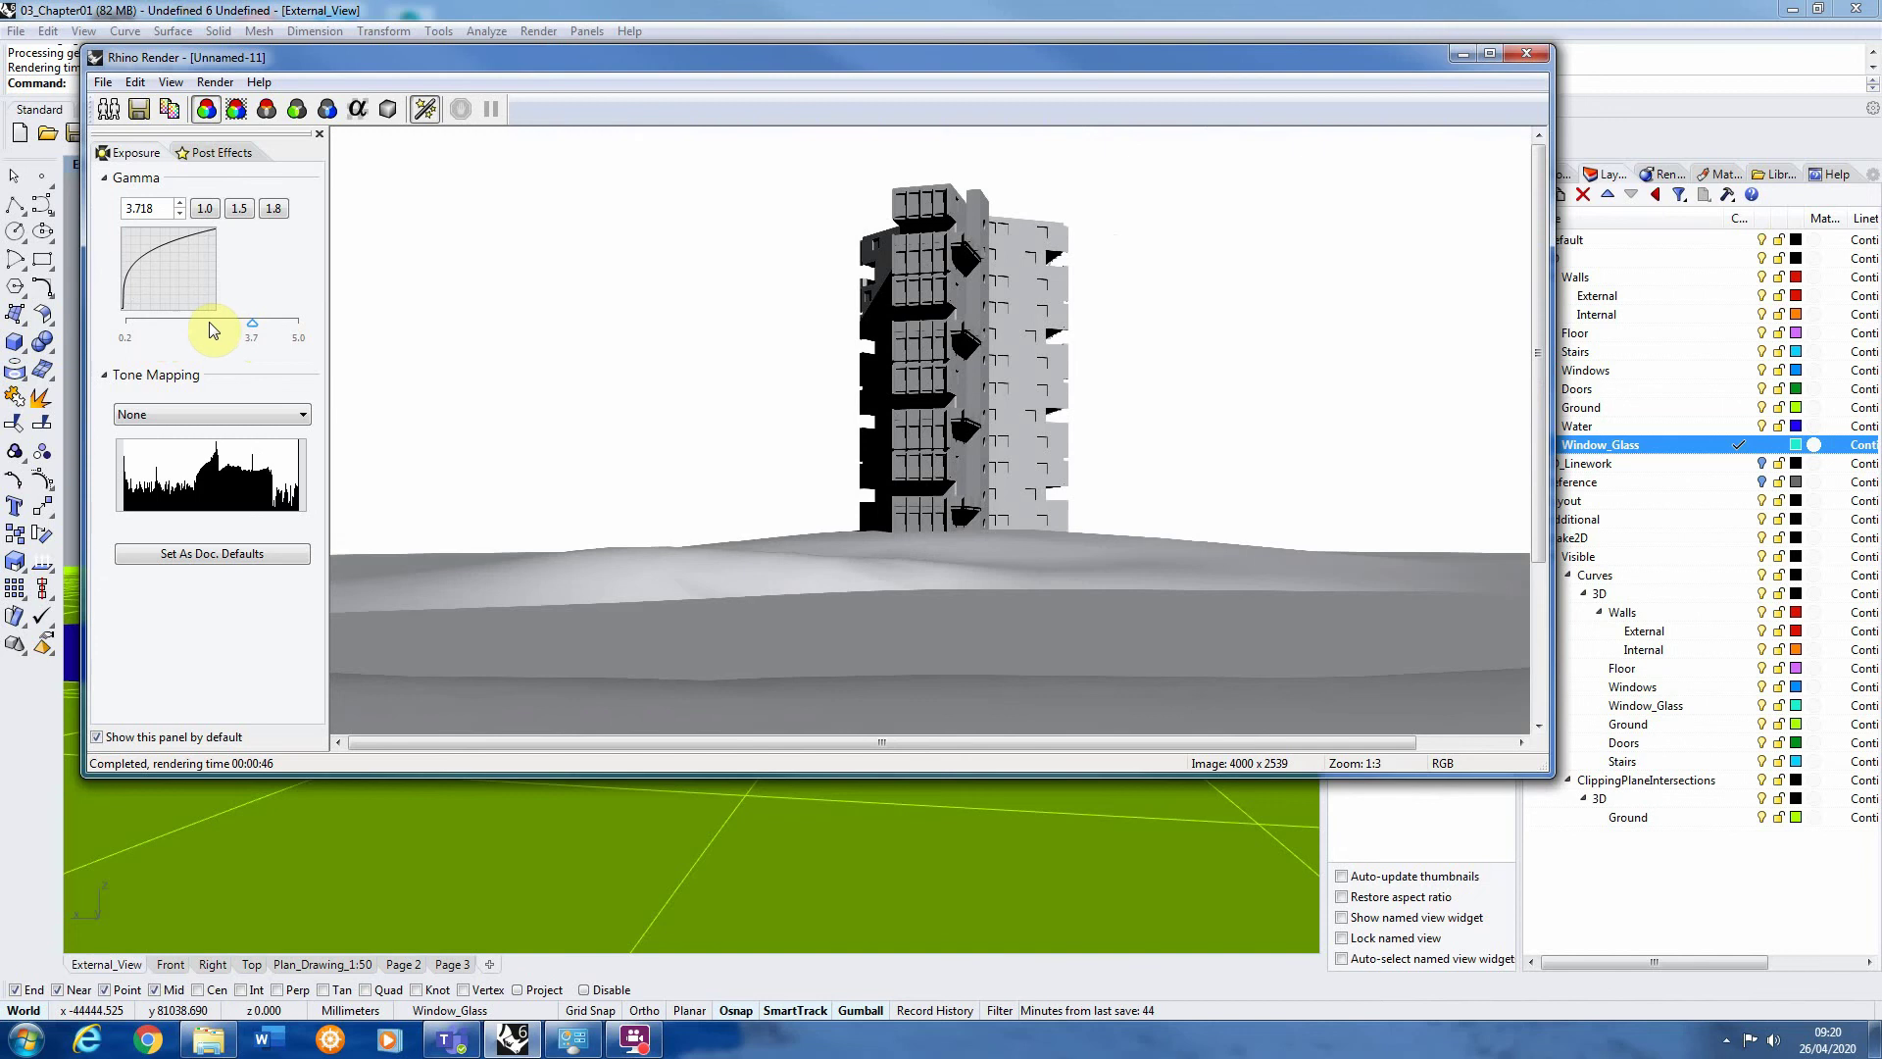
{"action": "left_click_drag", "start_coordinate": [250, 327], "coordinate": [275, 345]}
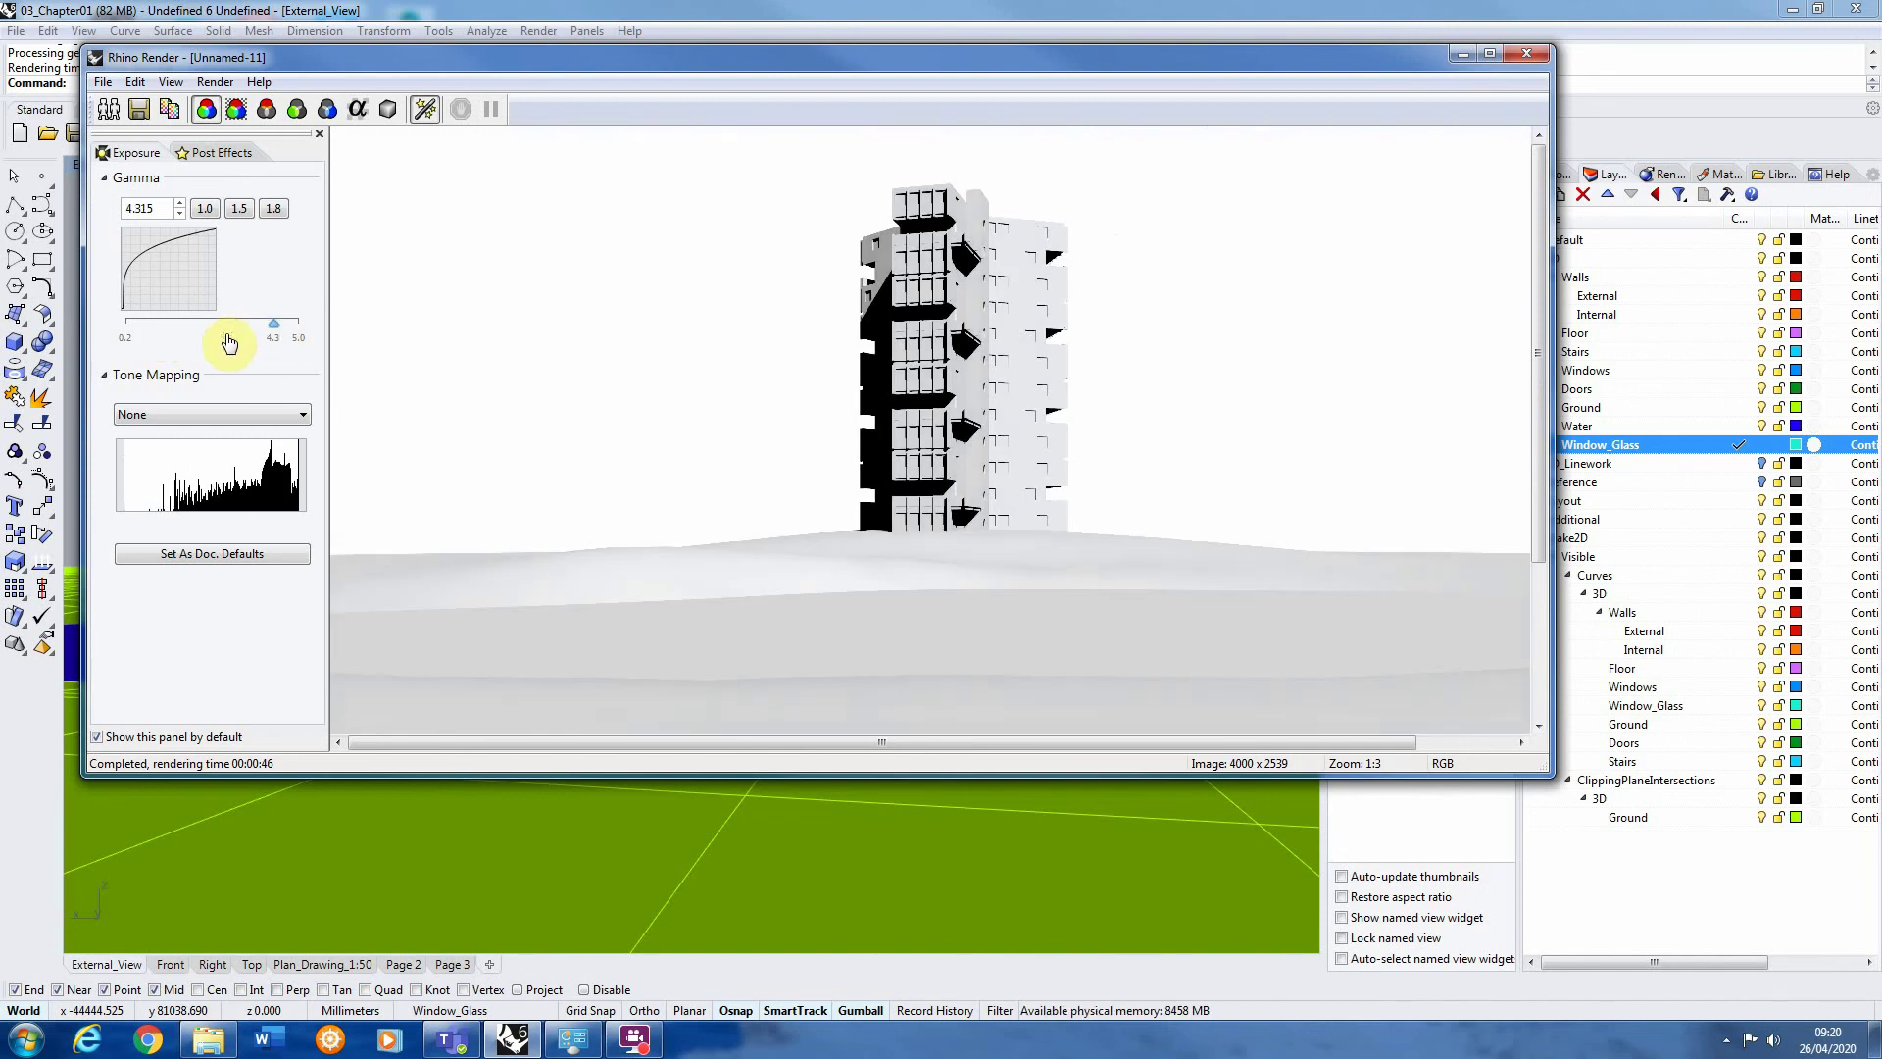
{"action": "left_click", "coordinate": [227, 323]}
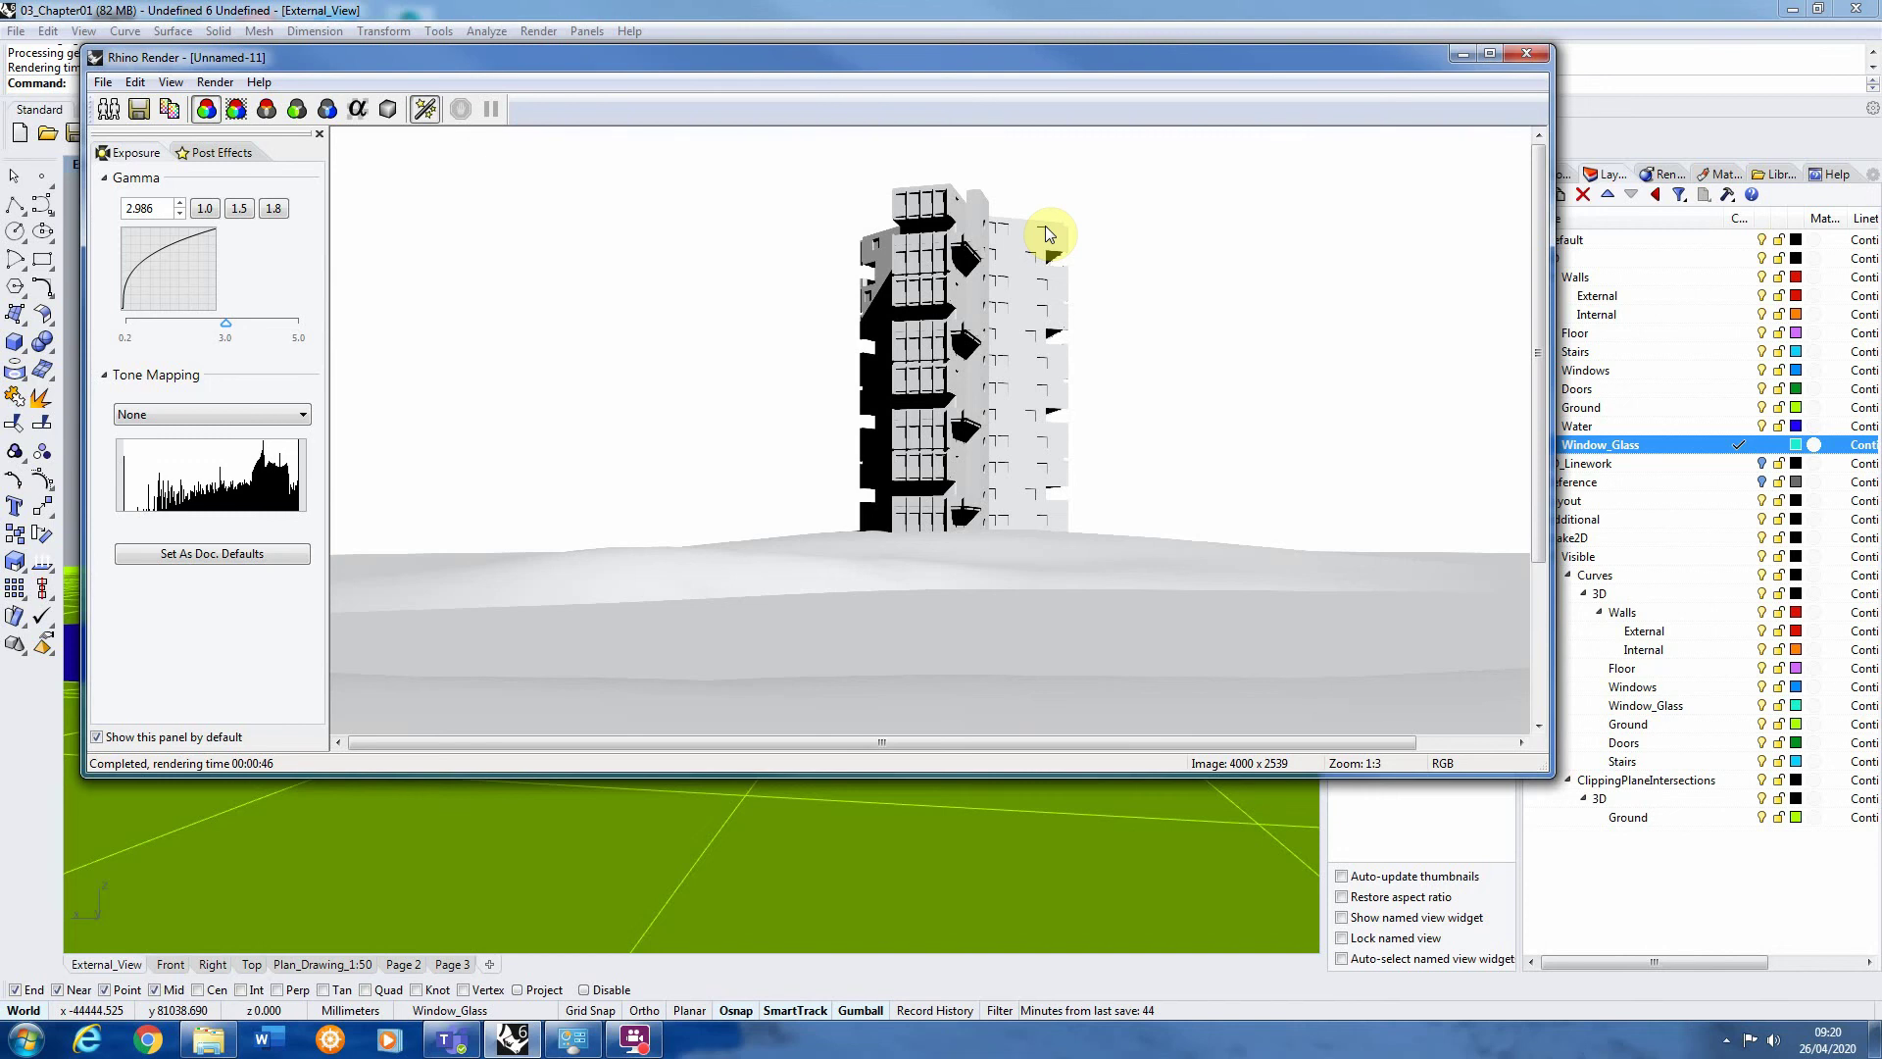
{"action": "scroll", "coordinate": [968, 461], "scroll_direction": "down", "scroll_amount": 1}
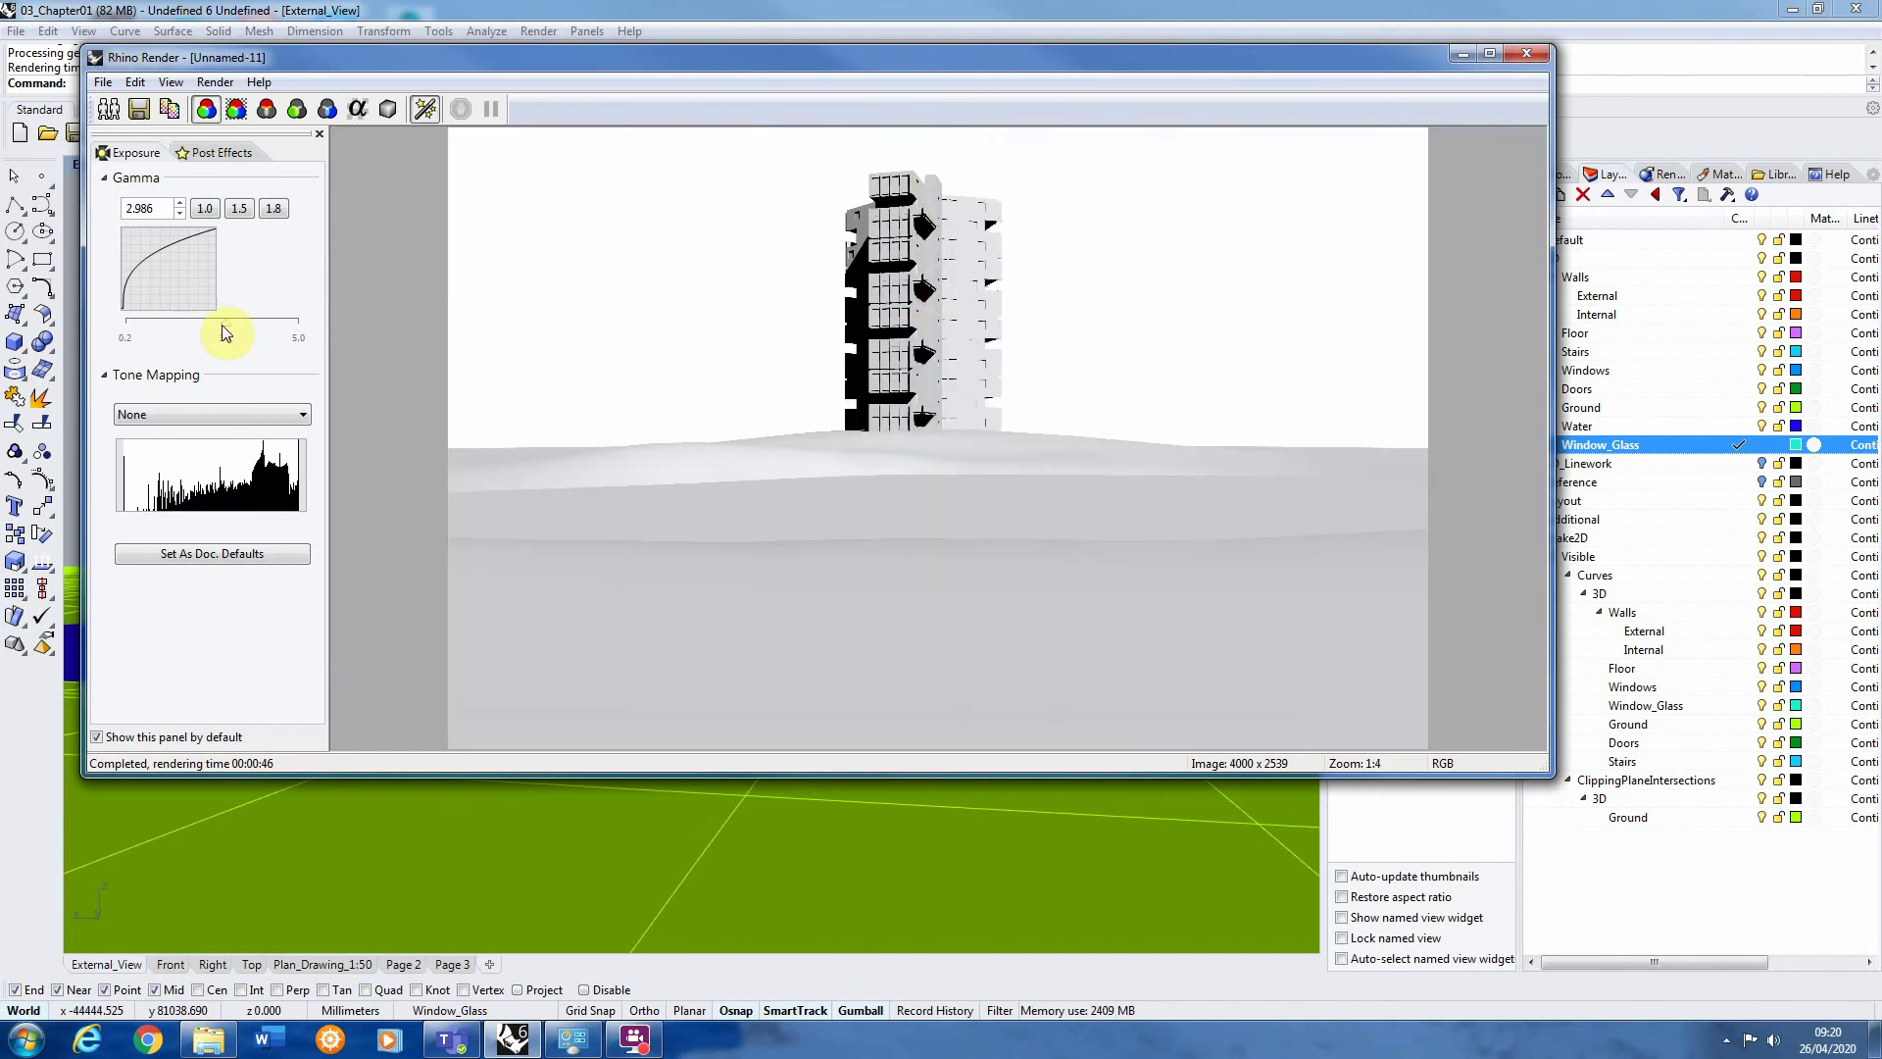
Set the rendered image's gamma to about 2.308 and check the tower's shading
{"action": "left_click_drag", "start_coordinate": [226, 325], "coordinate": [204, 325]}
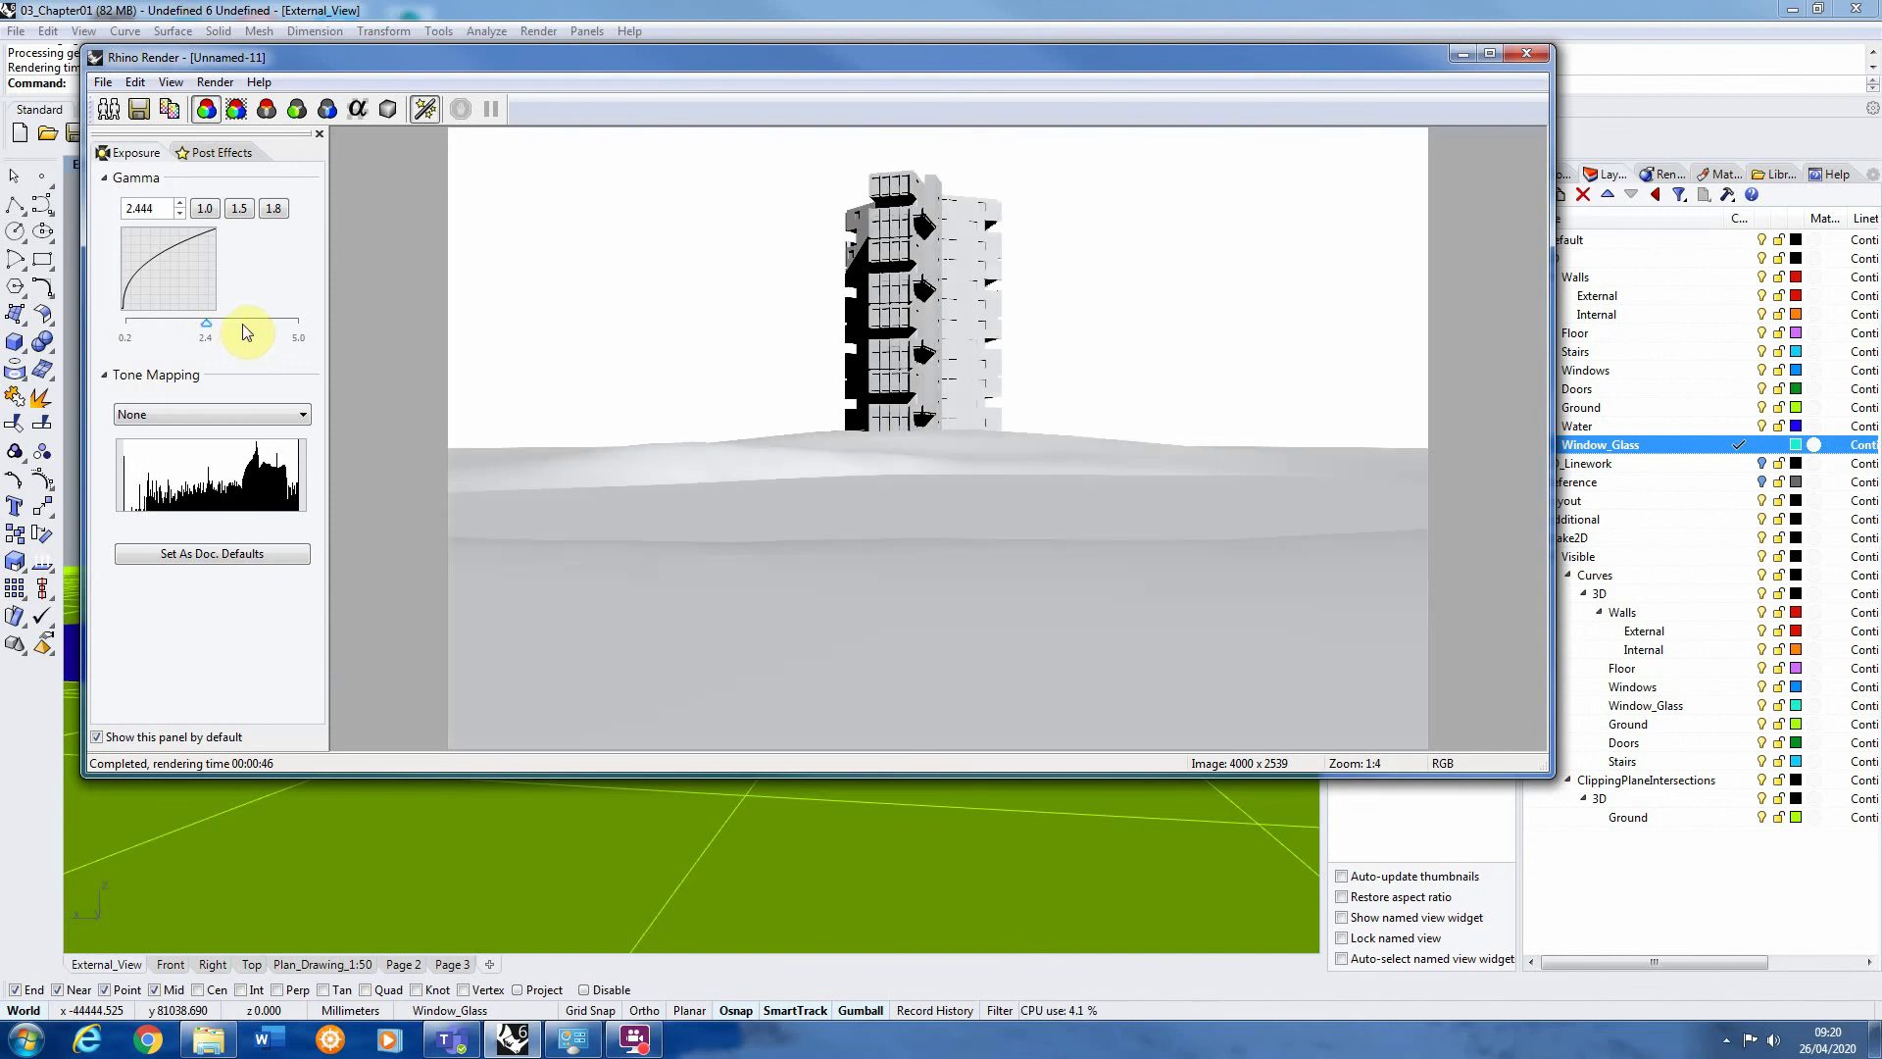
{"action": "left_click_drag", "start_coordinate": [205, 324], "coordinate": [202, 325]}
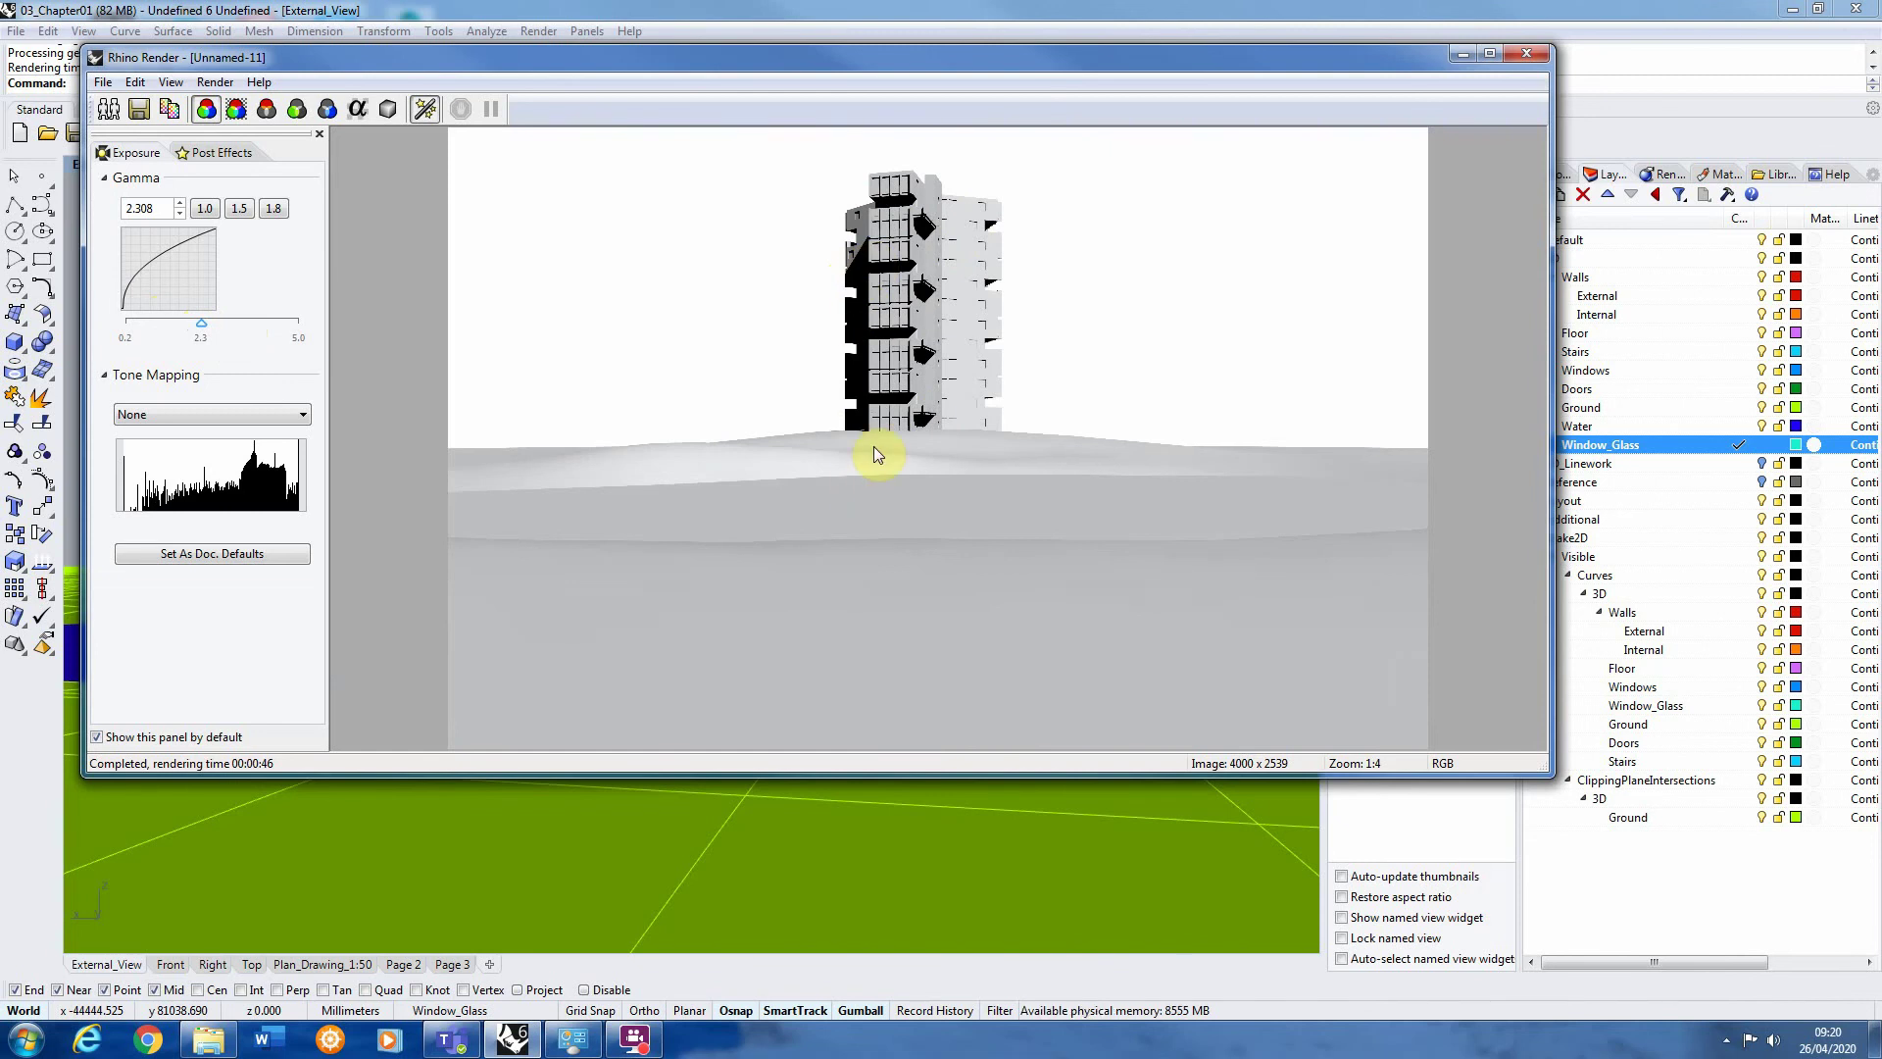
{"action": "scroll", "coordinate": [930, 494], "scroll_direction": "down", "scroll_amount": 1}
{"action": "scroll", "coordinate": [932, 339], "scroll_direction": "up", "scroll_amount": 1}
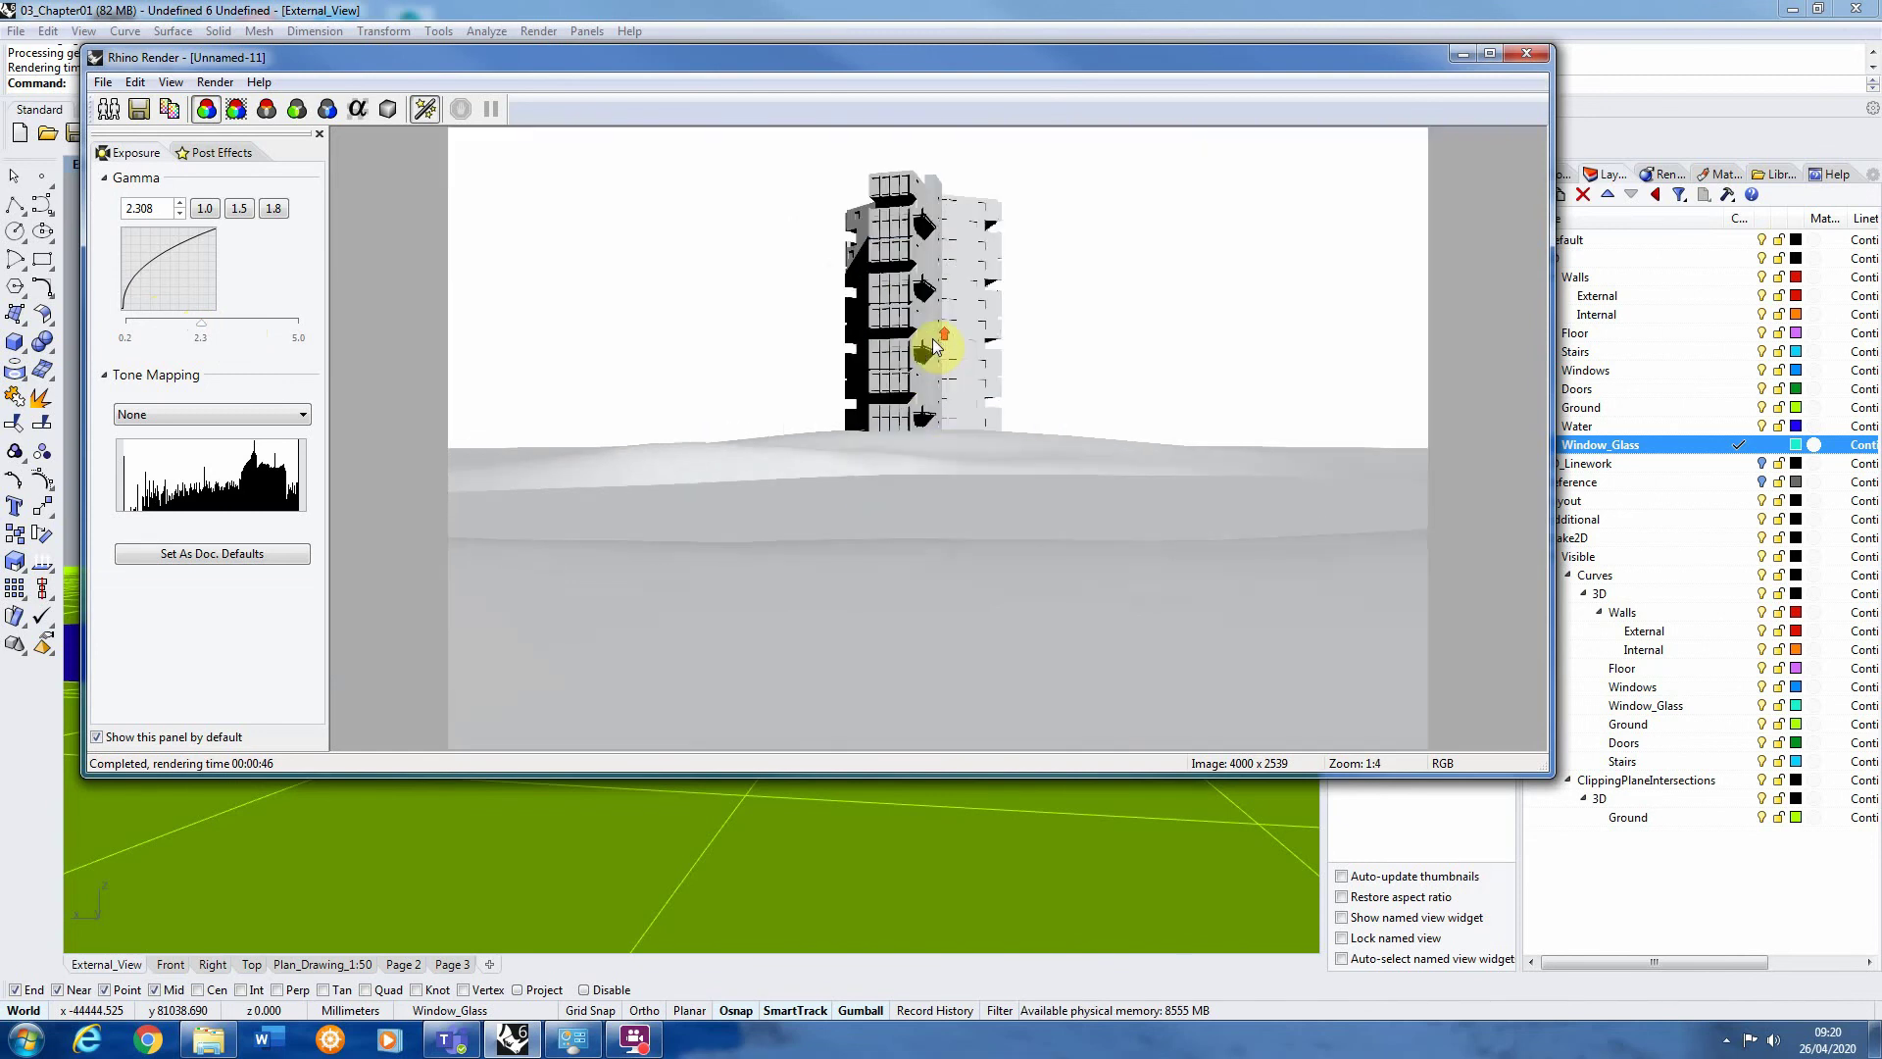
{"action": "scroll", "coordinate": [949, 386], "scroll_direction": "up", "scroll_amount": 1}
{"action": "scroll", "coordinate": [953, 355], "scroll_direction": "down", "scroll_amount": 1}
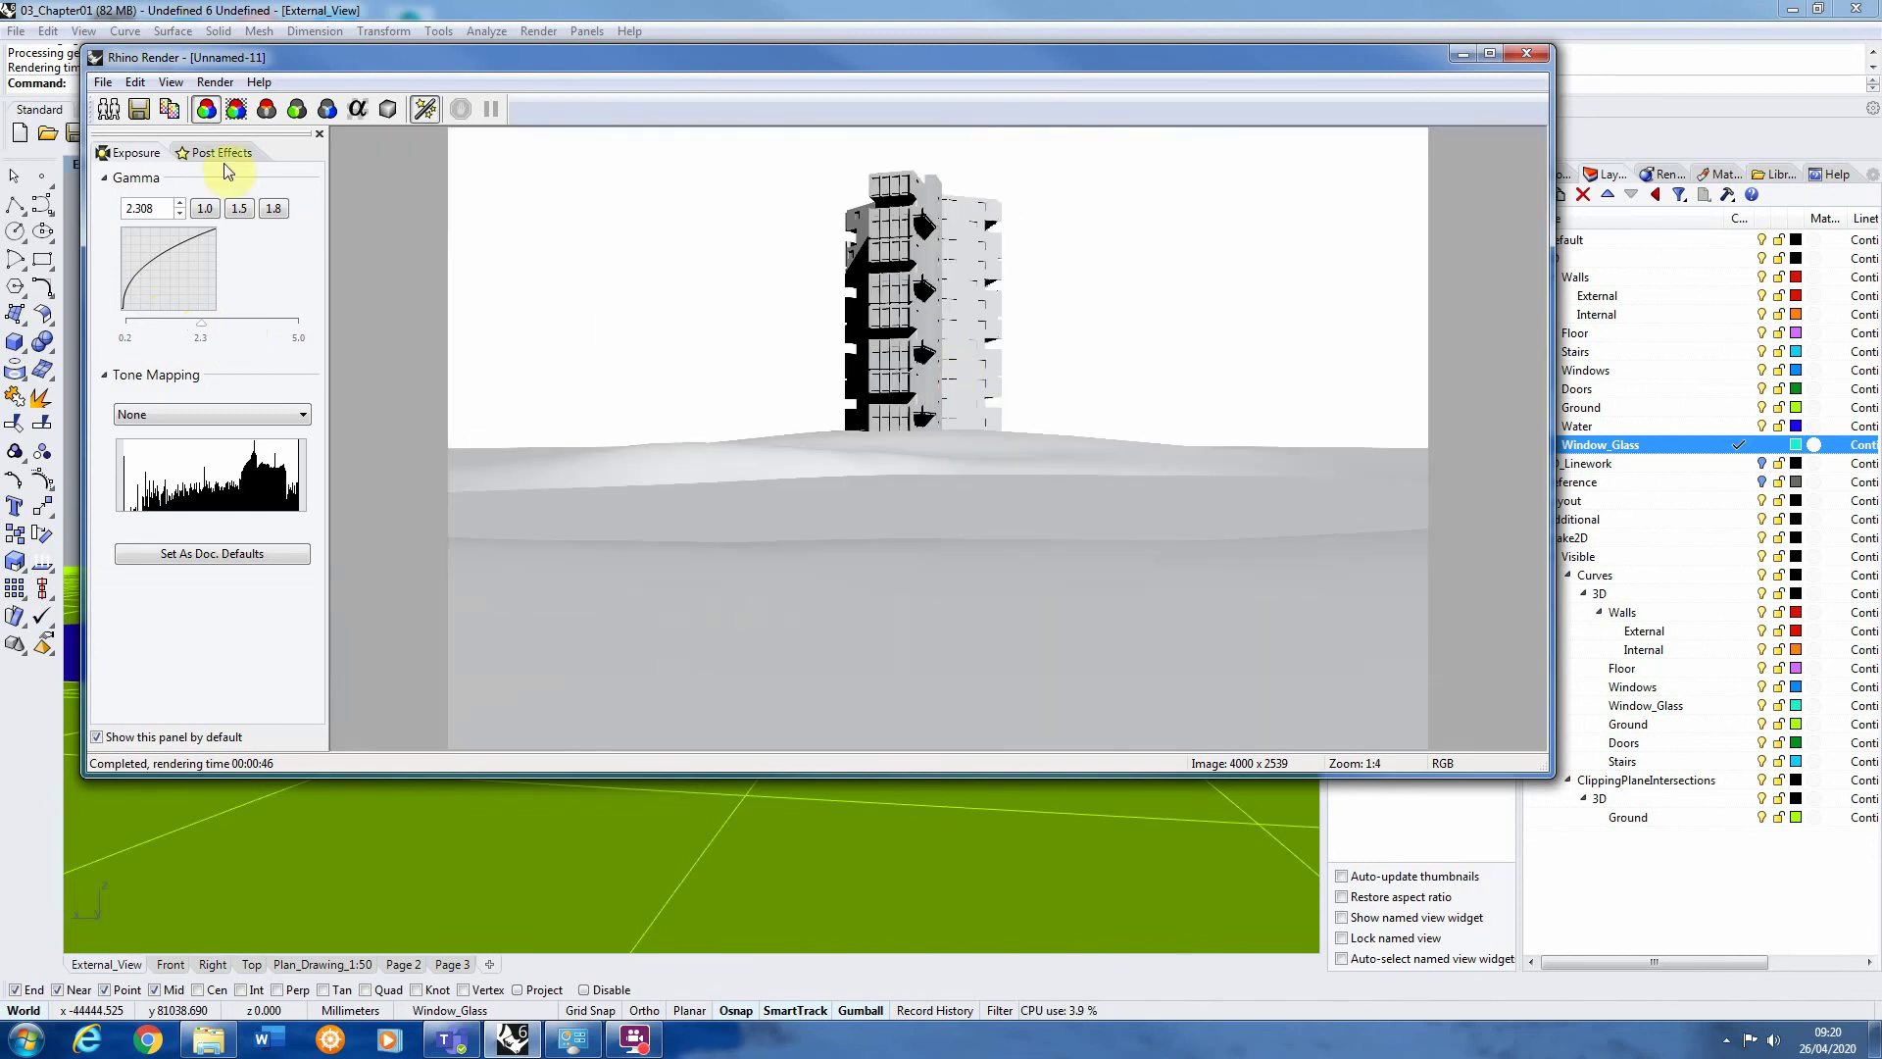
Save the rendered image to the Desktop as a JPEG named Shadows
{"action": "left_click", "coordinate": [142, 112]}
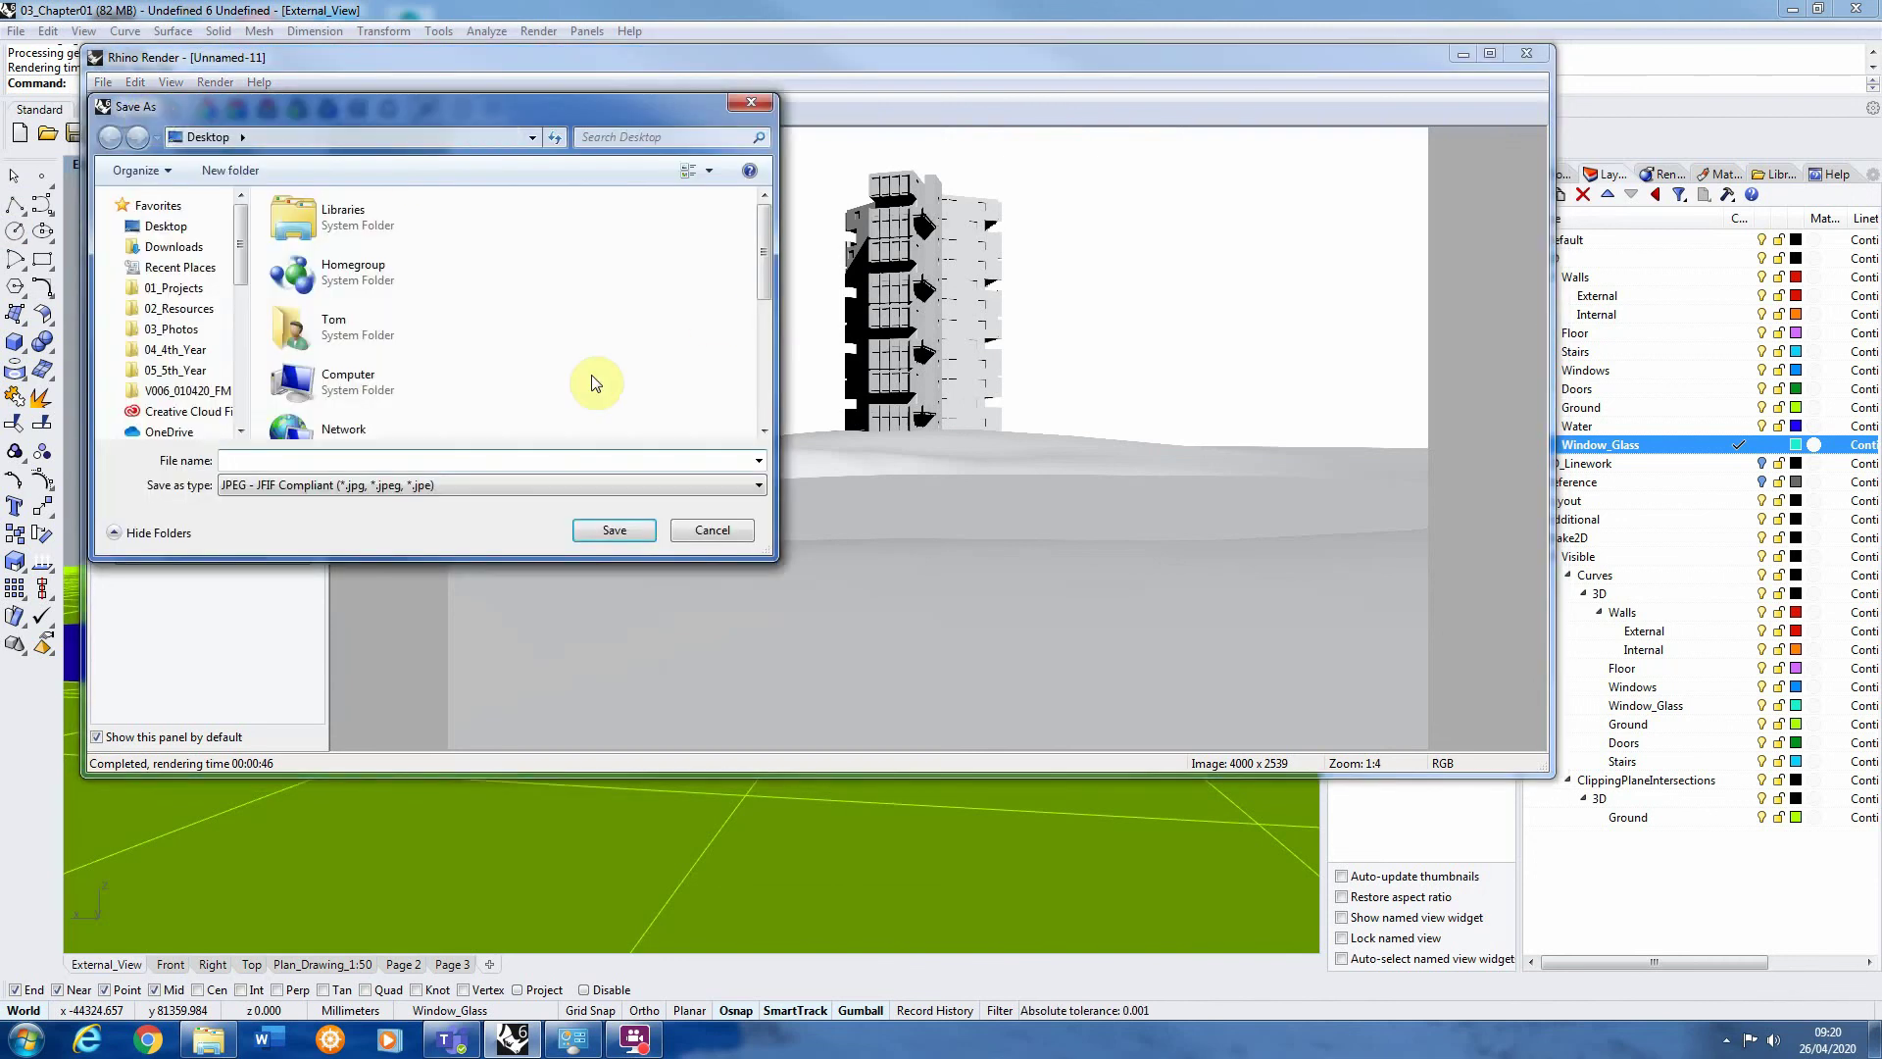
{"action": "left_click", "coordinate": [314, 485]}
{"action": "left_click", "coordinate": [306, 483]}
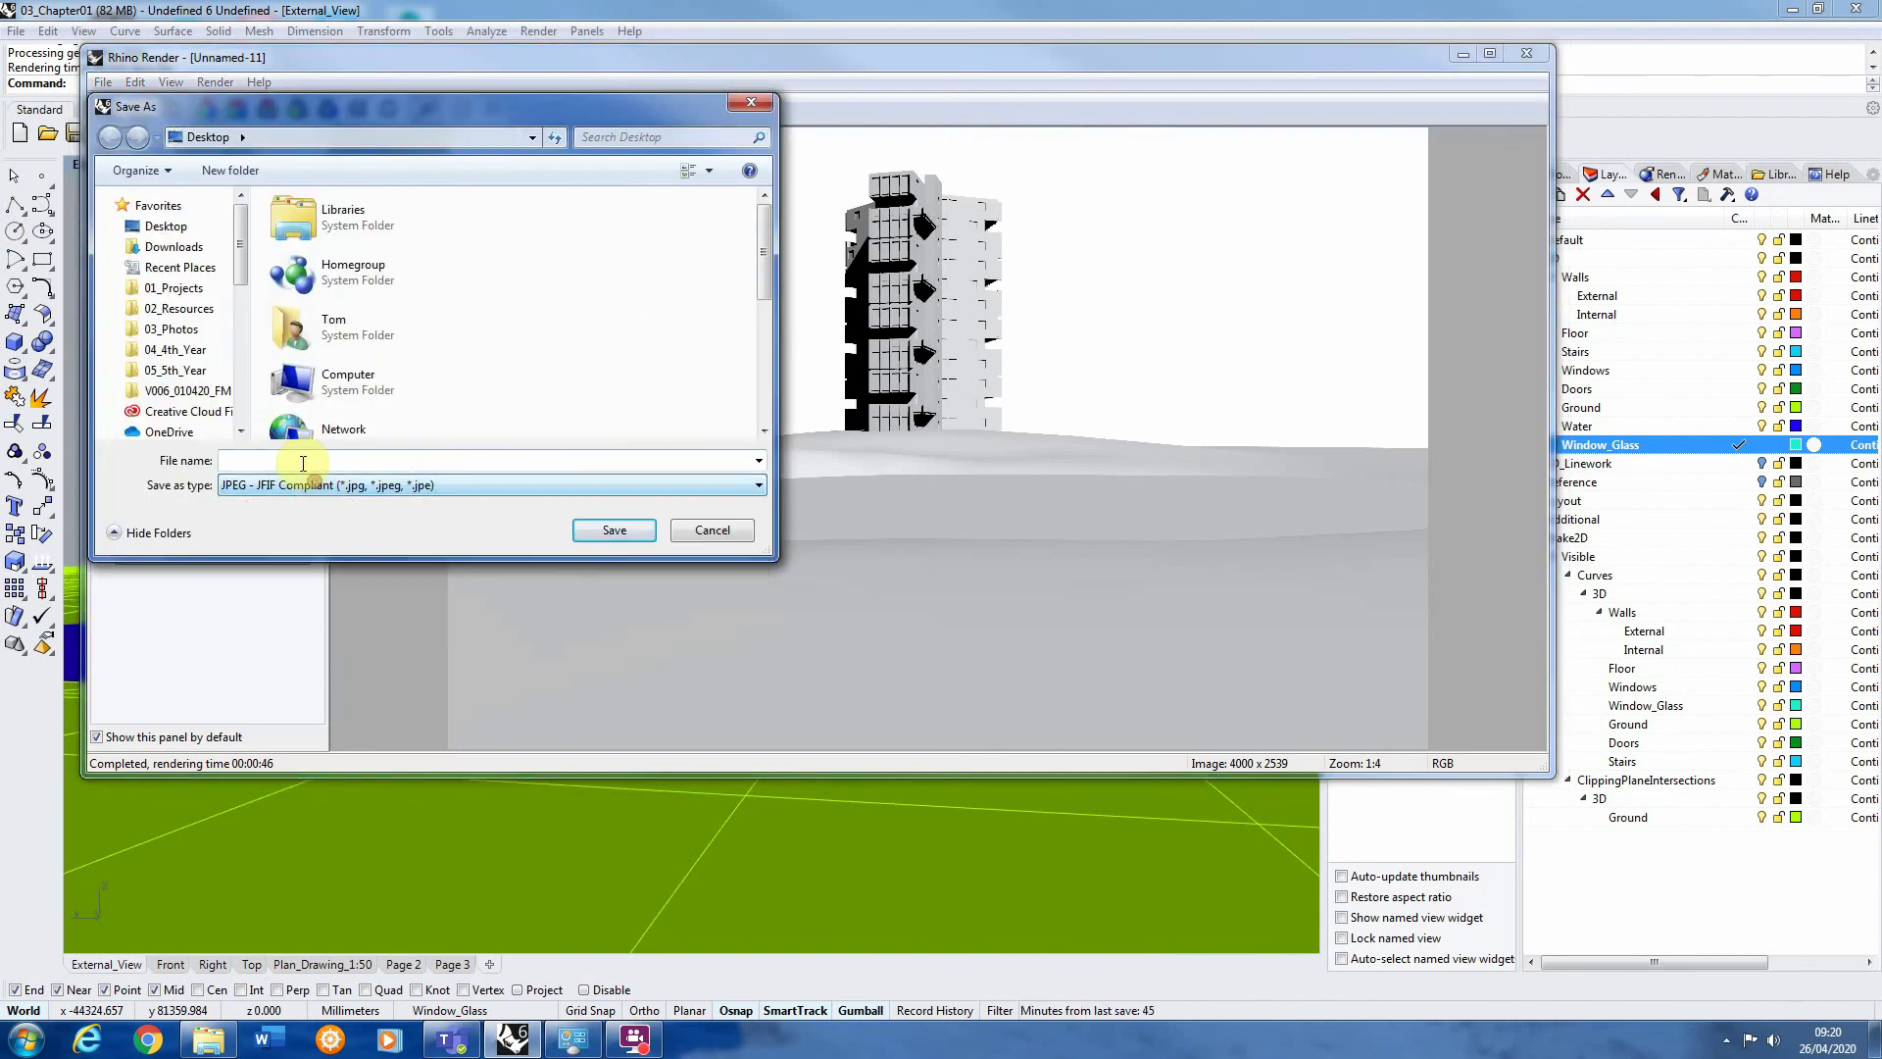
{"action": "left_click", "coordinate": [303, 461]}
{"action": "type", "text": "Shadows"}
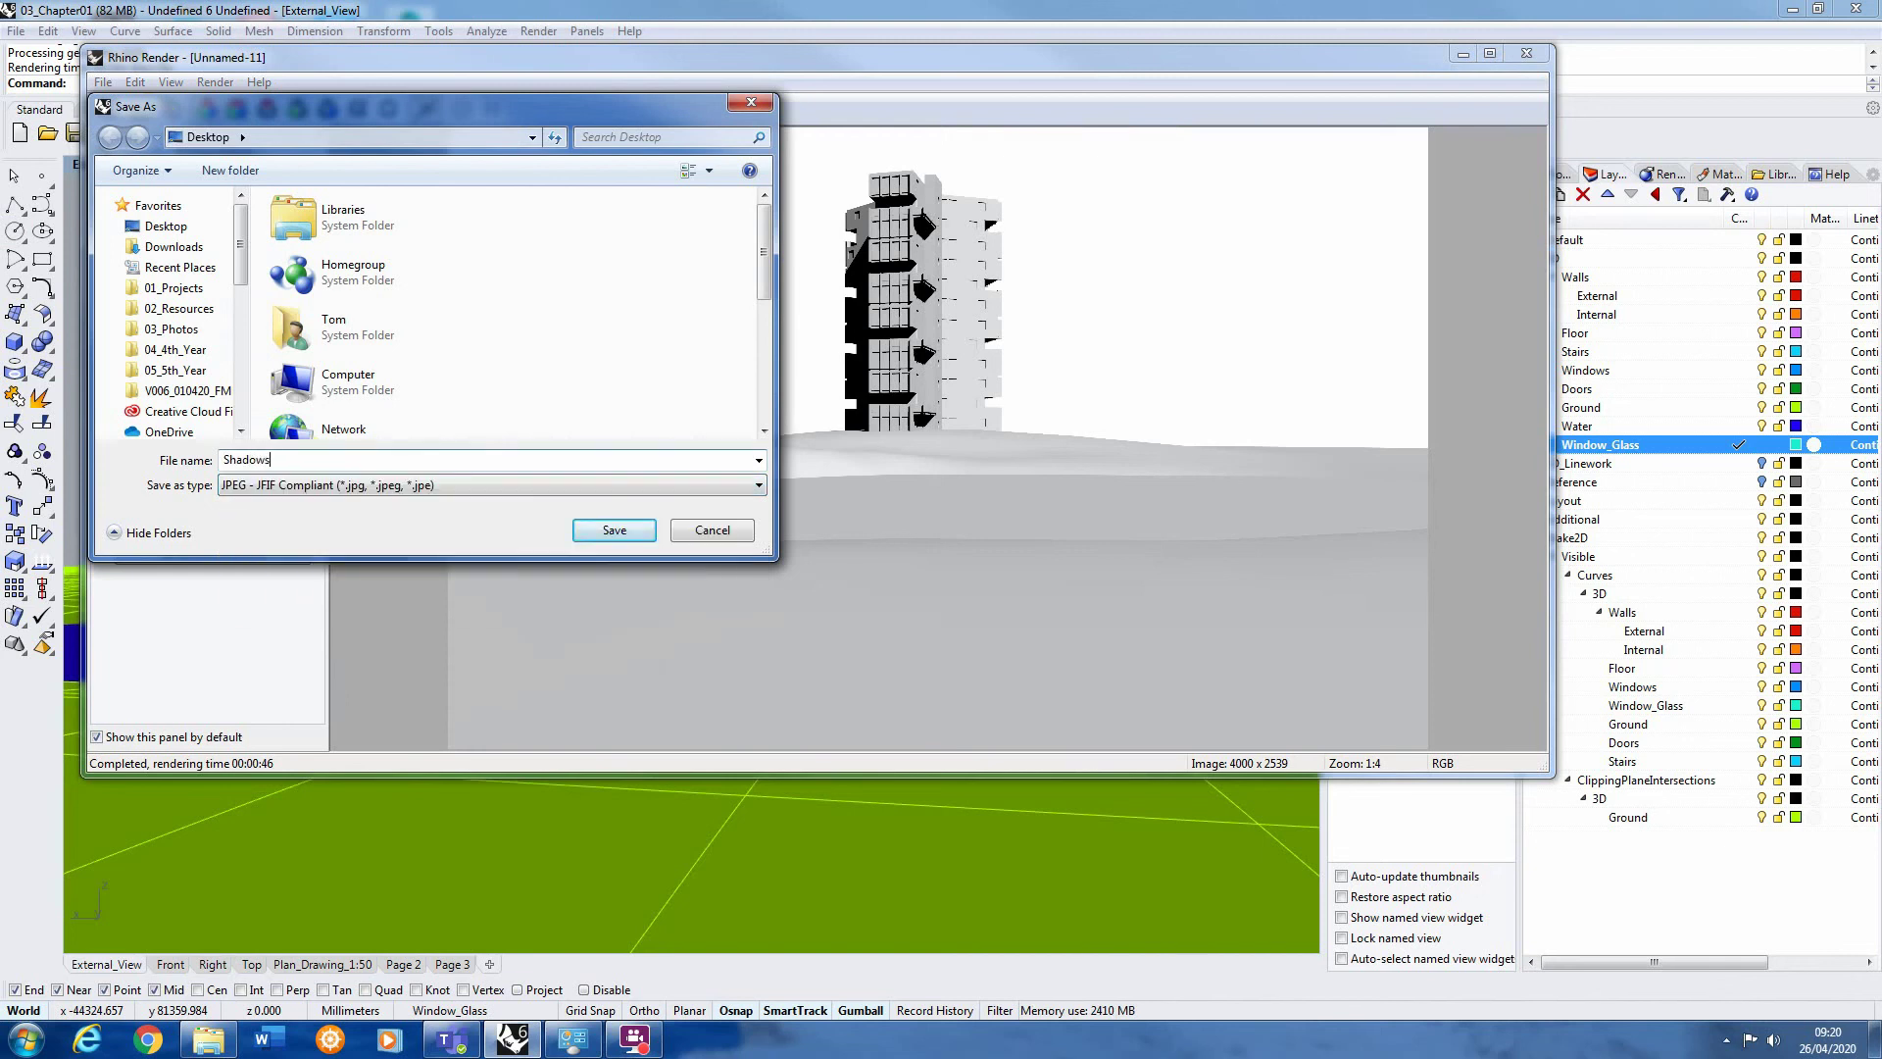
{"action": "key", "text": "Return"}
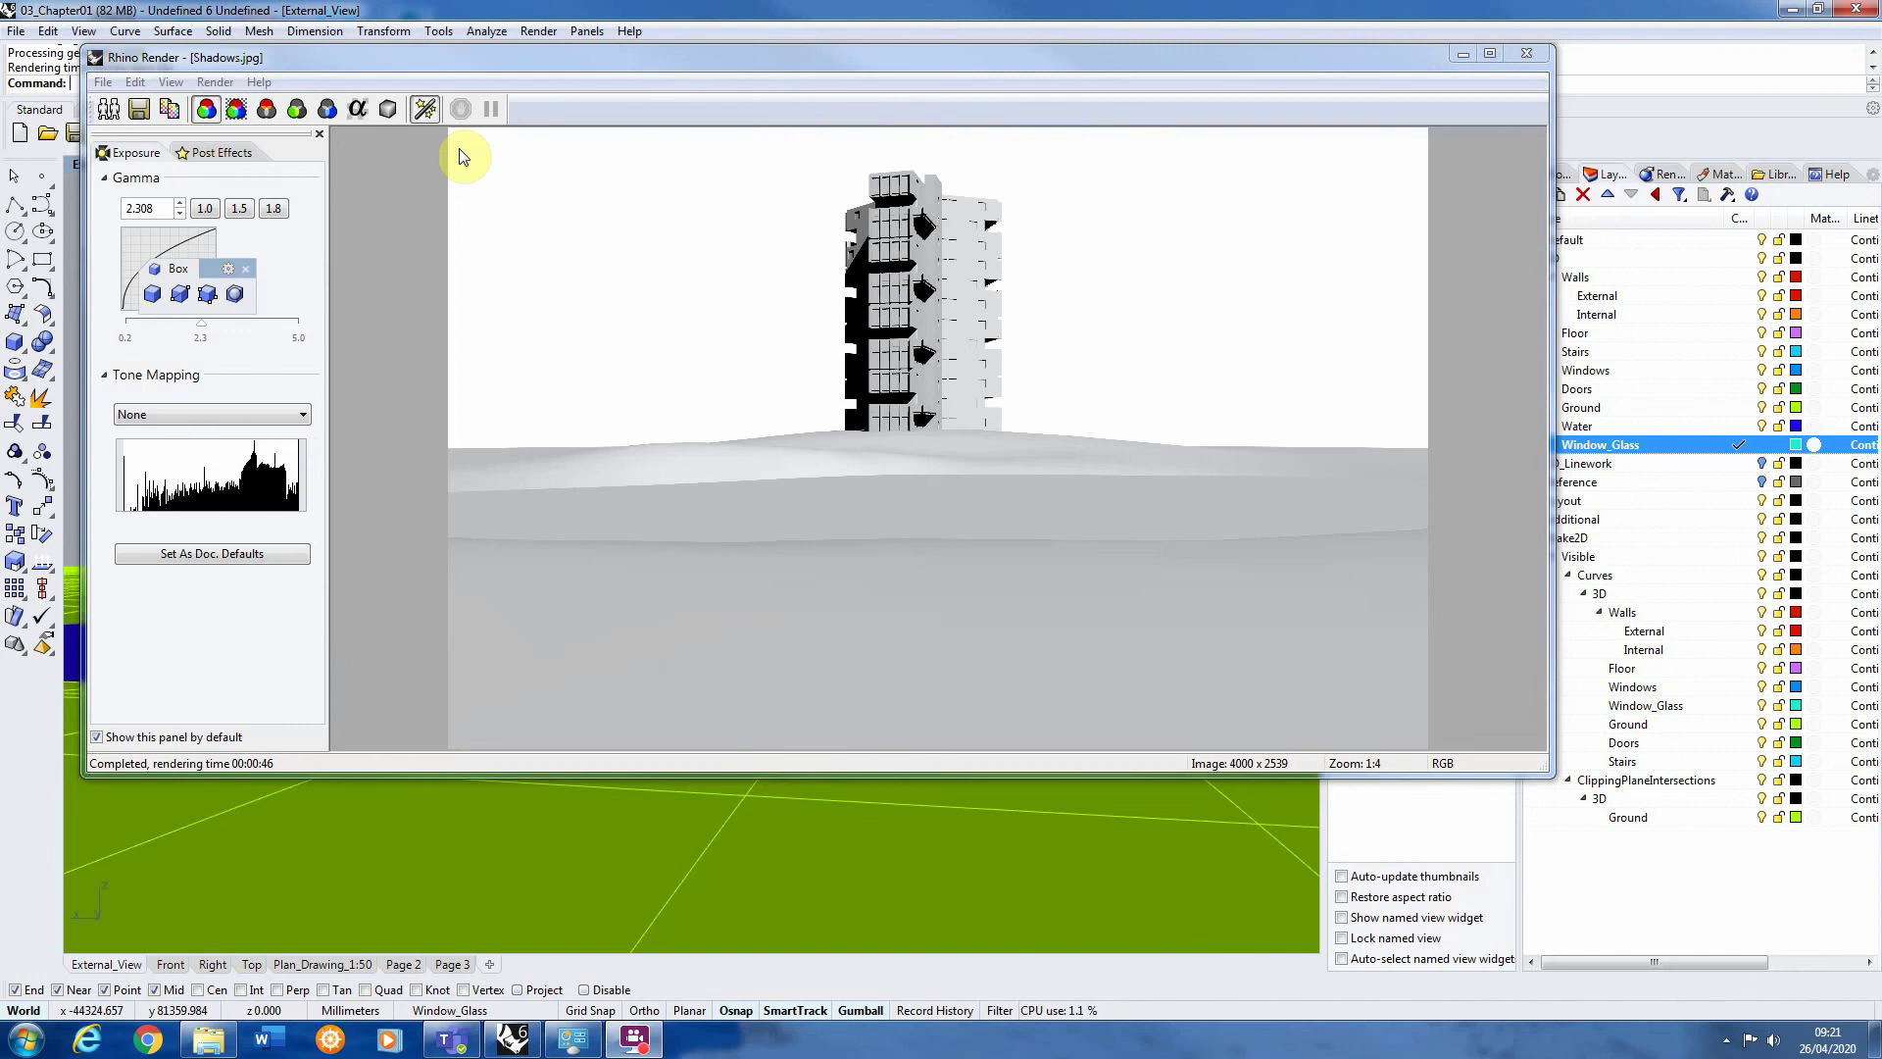
Display the render's distance channel and inspect the tower's silhouette against the background
{"action": "left_click", "coordinate": [387, 110]}
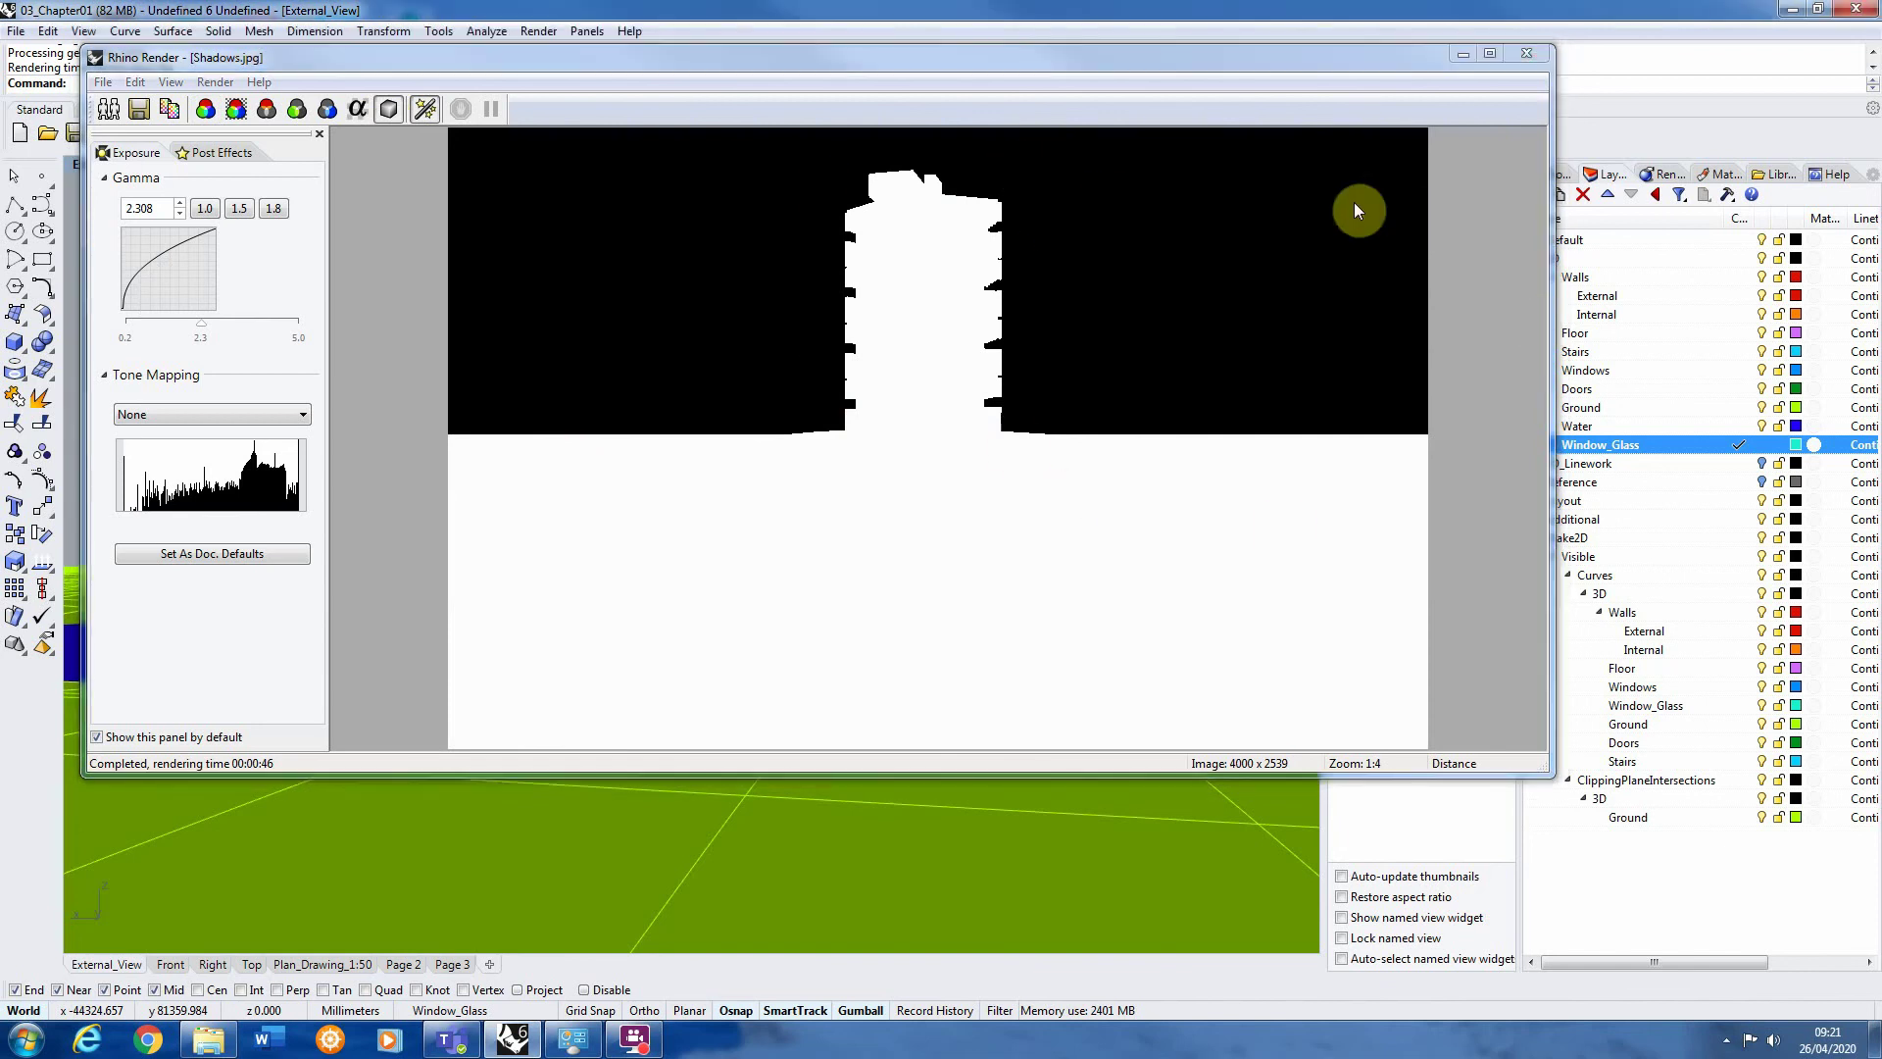
{"action": "left_click", "coordinate": [1015, 294]}
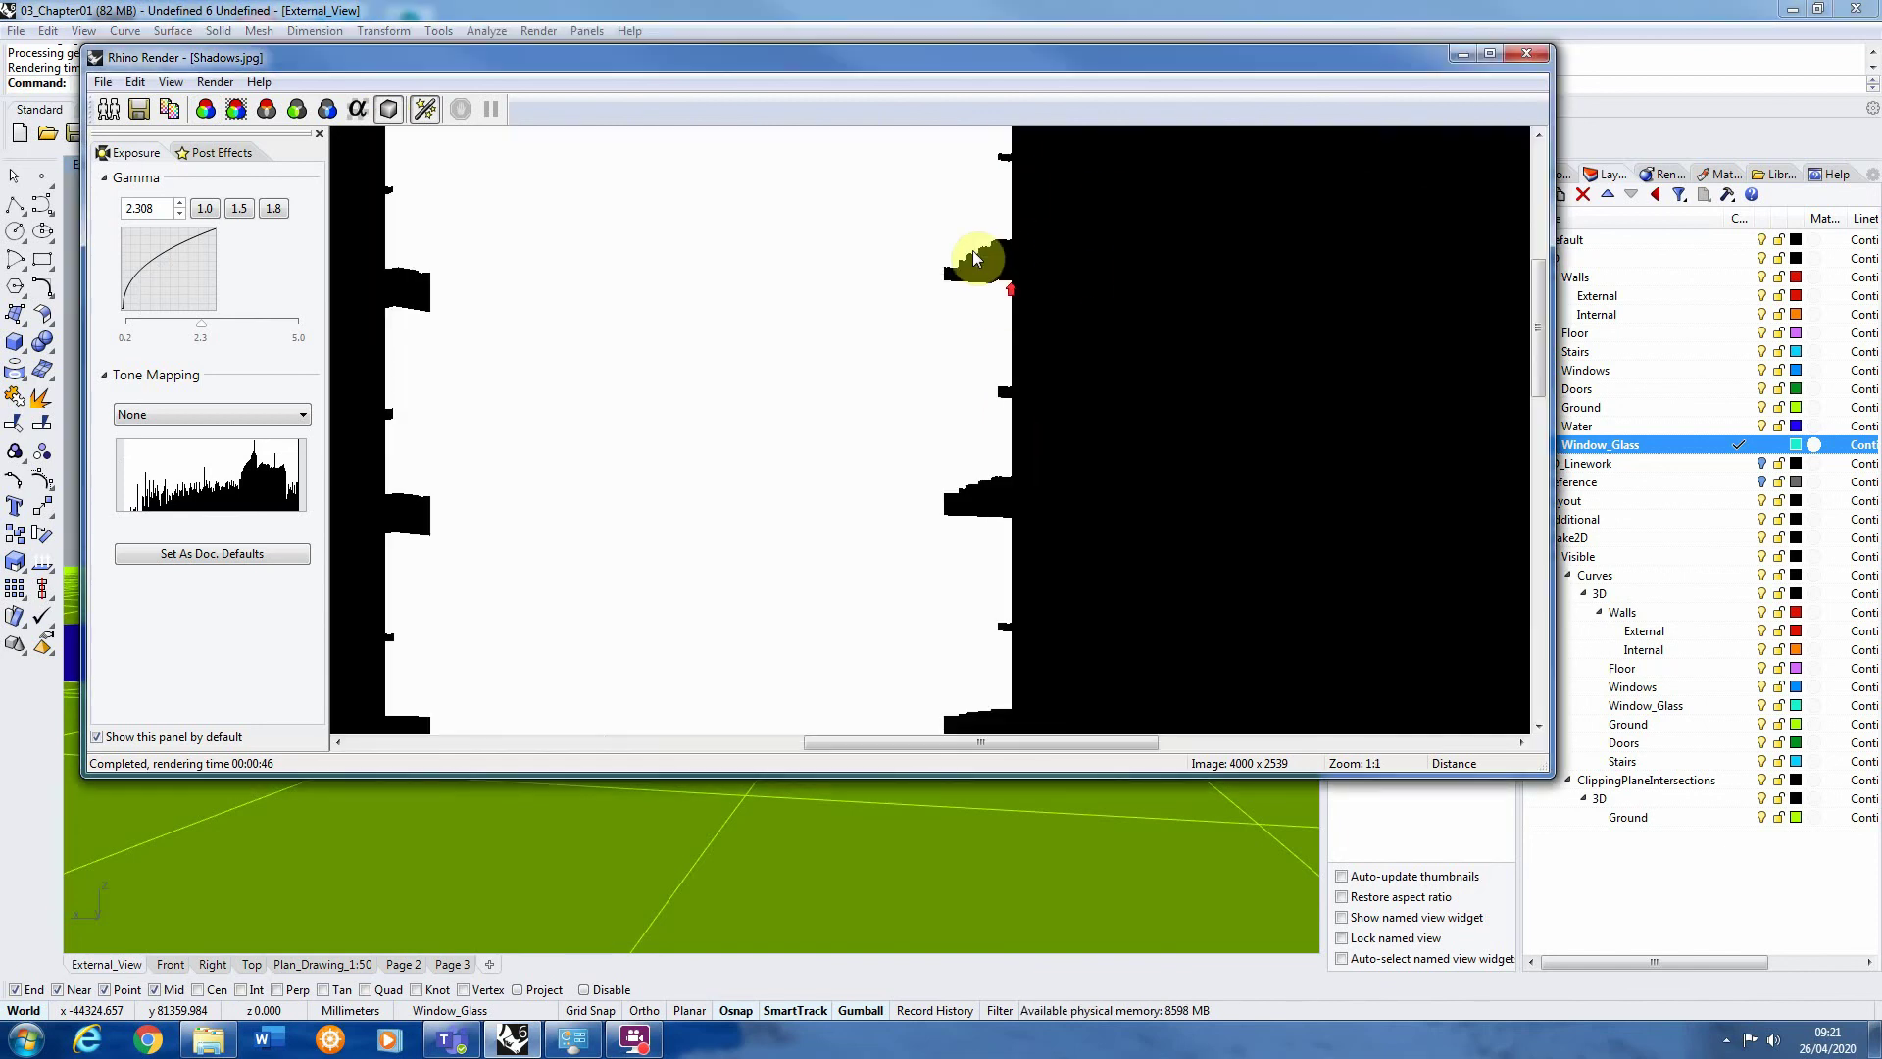
{"action": "scroll", "coordinate": [976, 258], "scroll_direction": "down", "scroll_amount": 2}
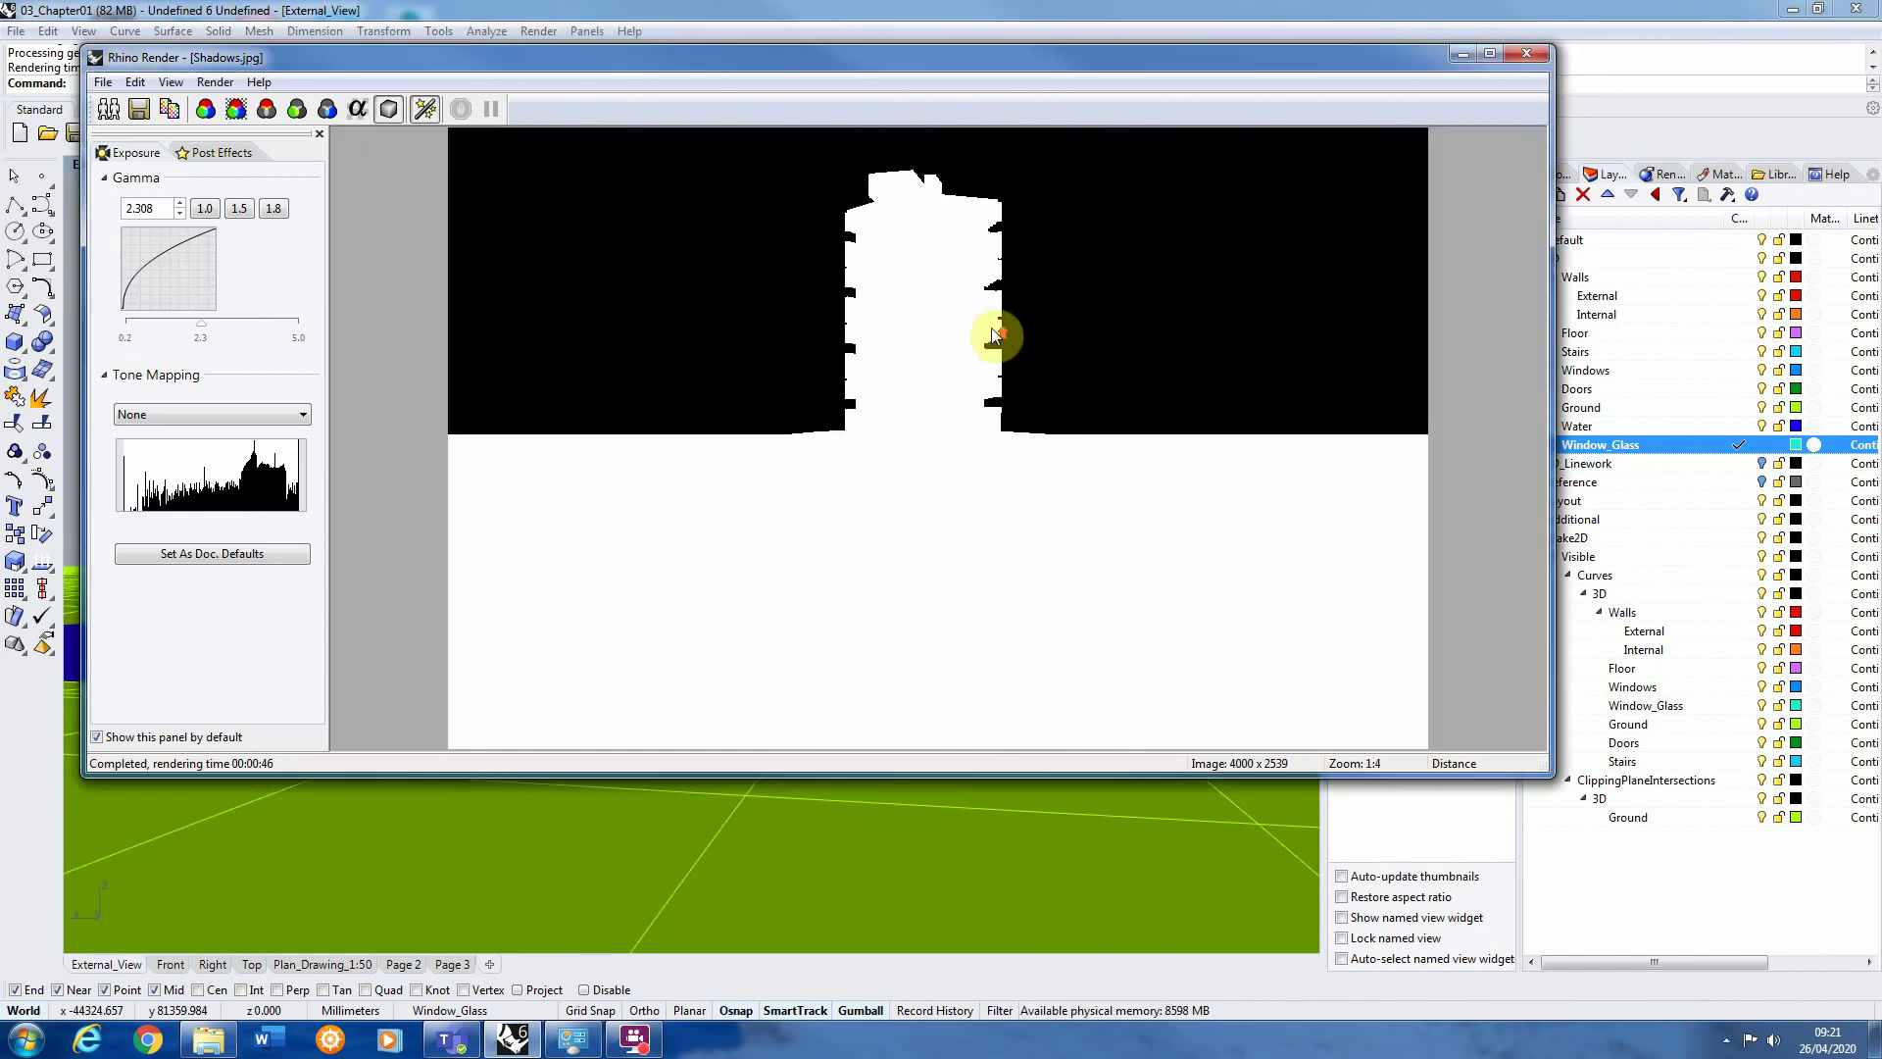
{"action": "scroll", "coordinate": [995, 336], "scroll_direction": "up", "scroll_amount": 1}
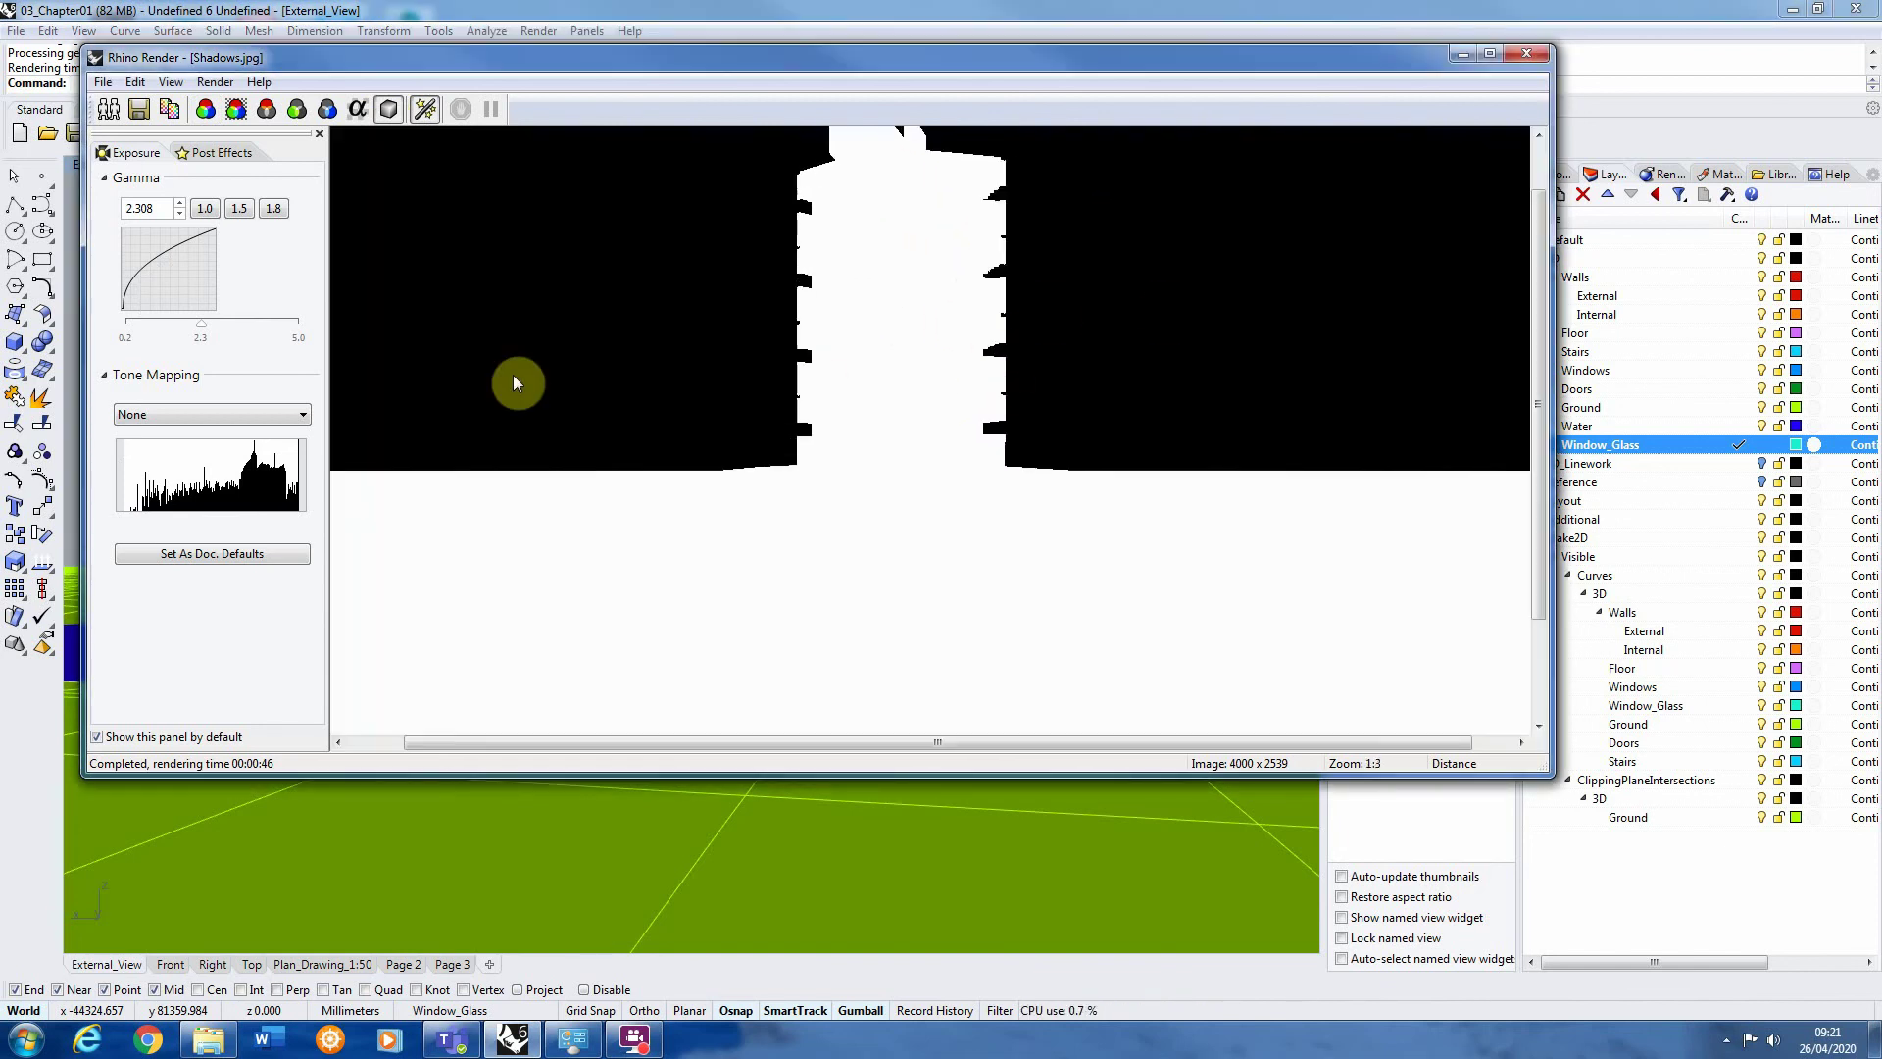
Save the render to the Desktop as a JPEG named Background, accepting the RGBA channels option, and close the render window
{"action": "left_click", "coordinate": [139, 113]}
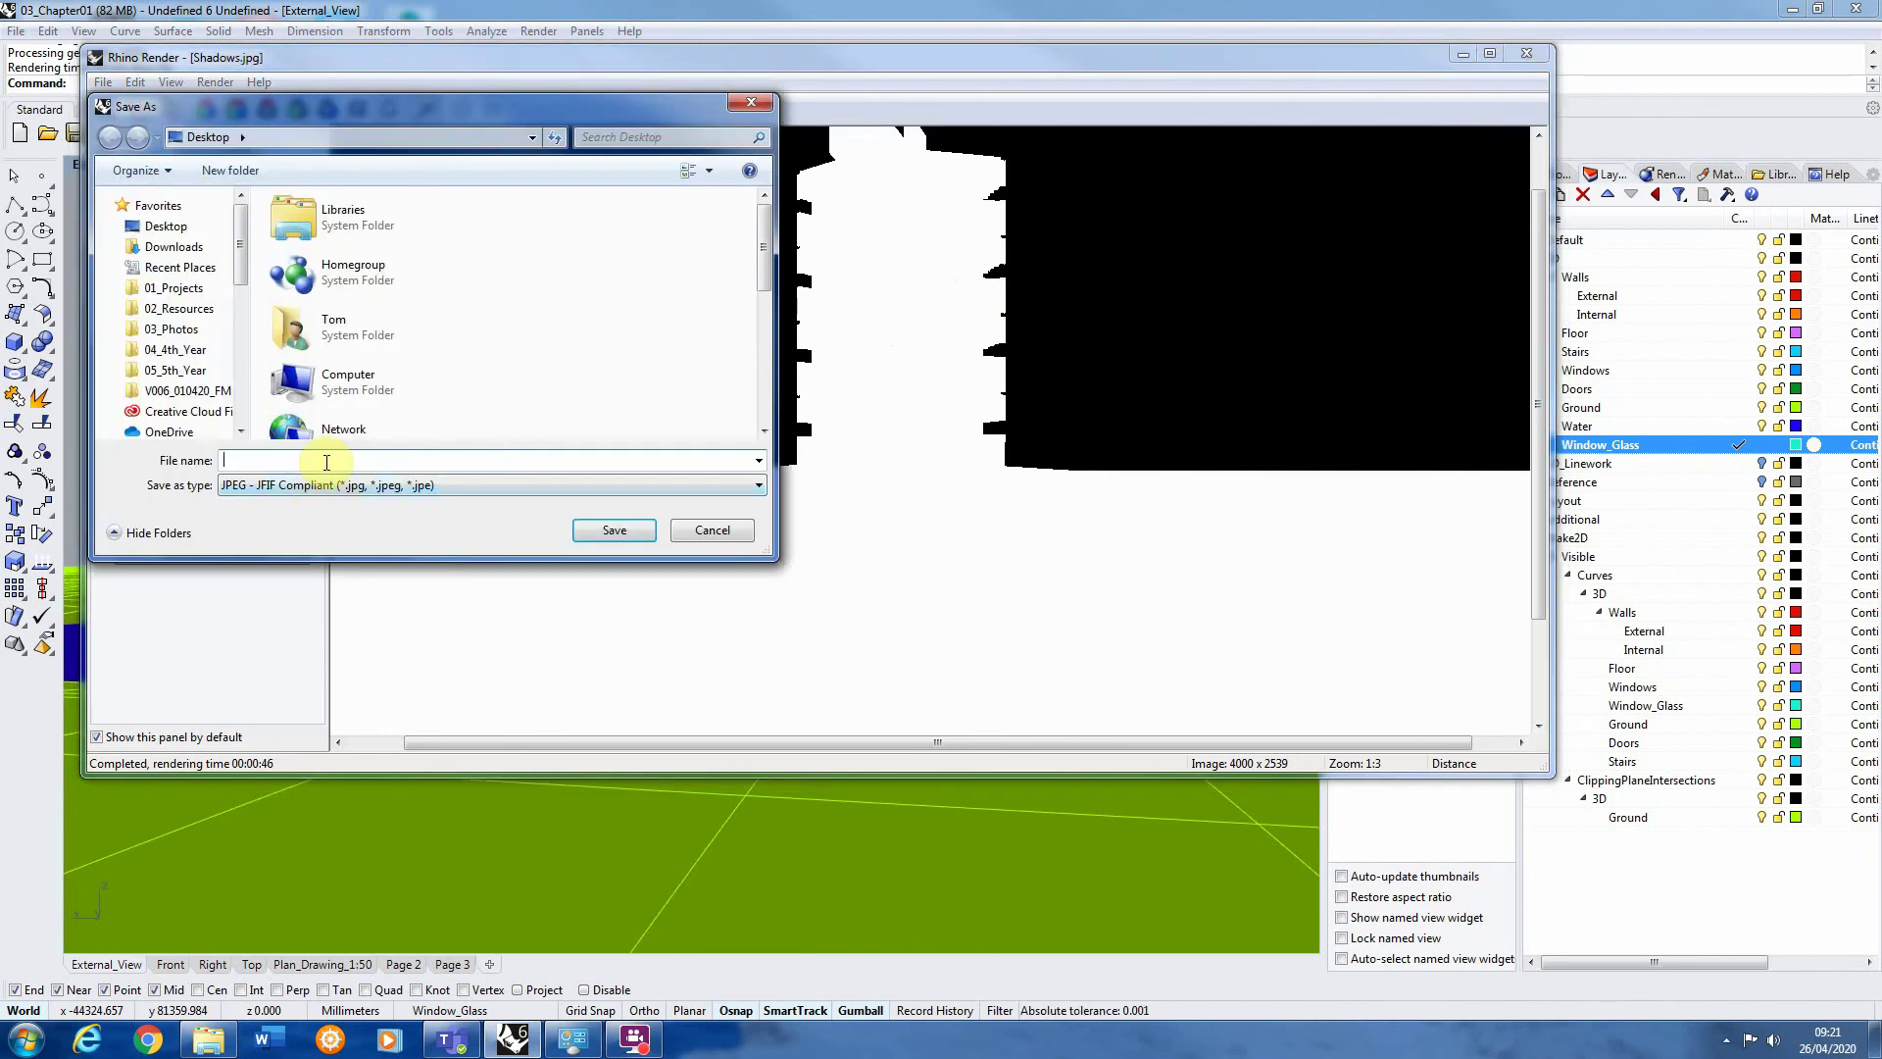
{"action": "type", "text": "Background"}
{"action": "key", "text": "Return"}
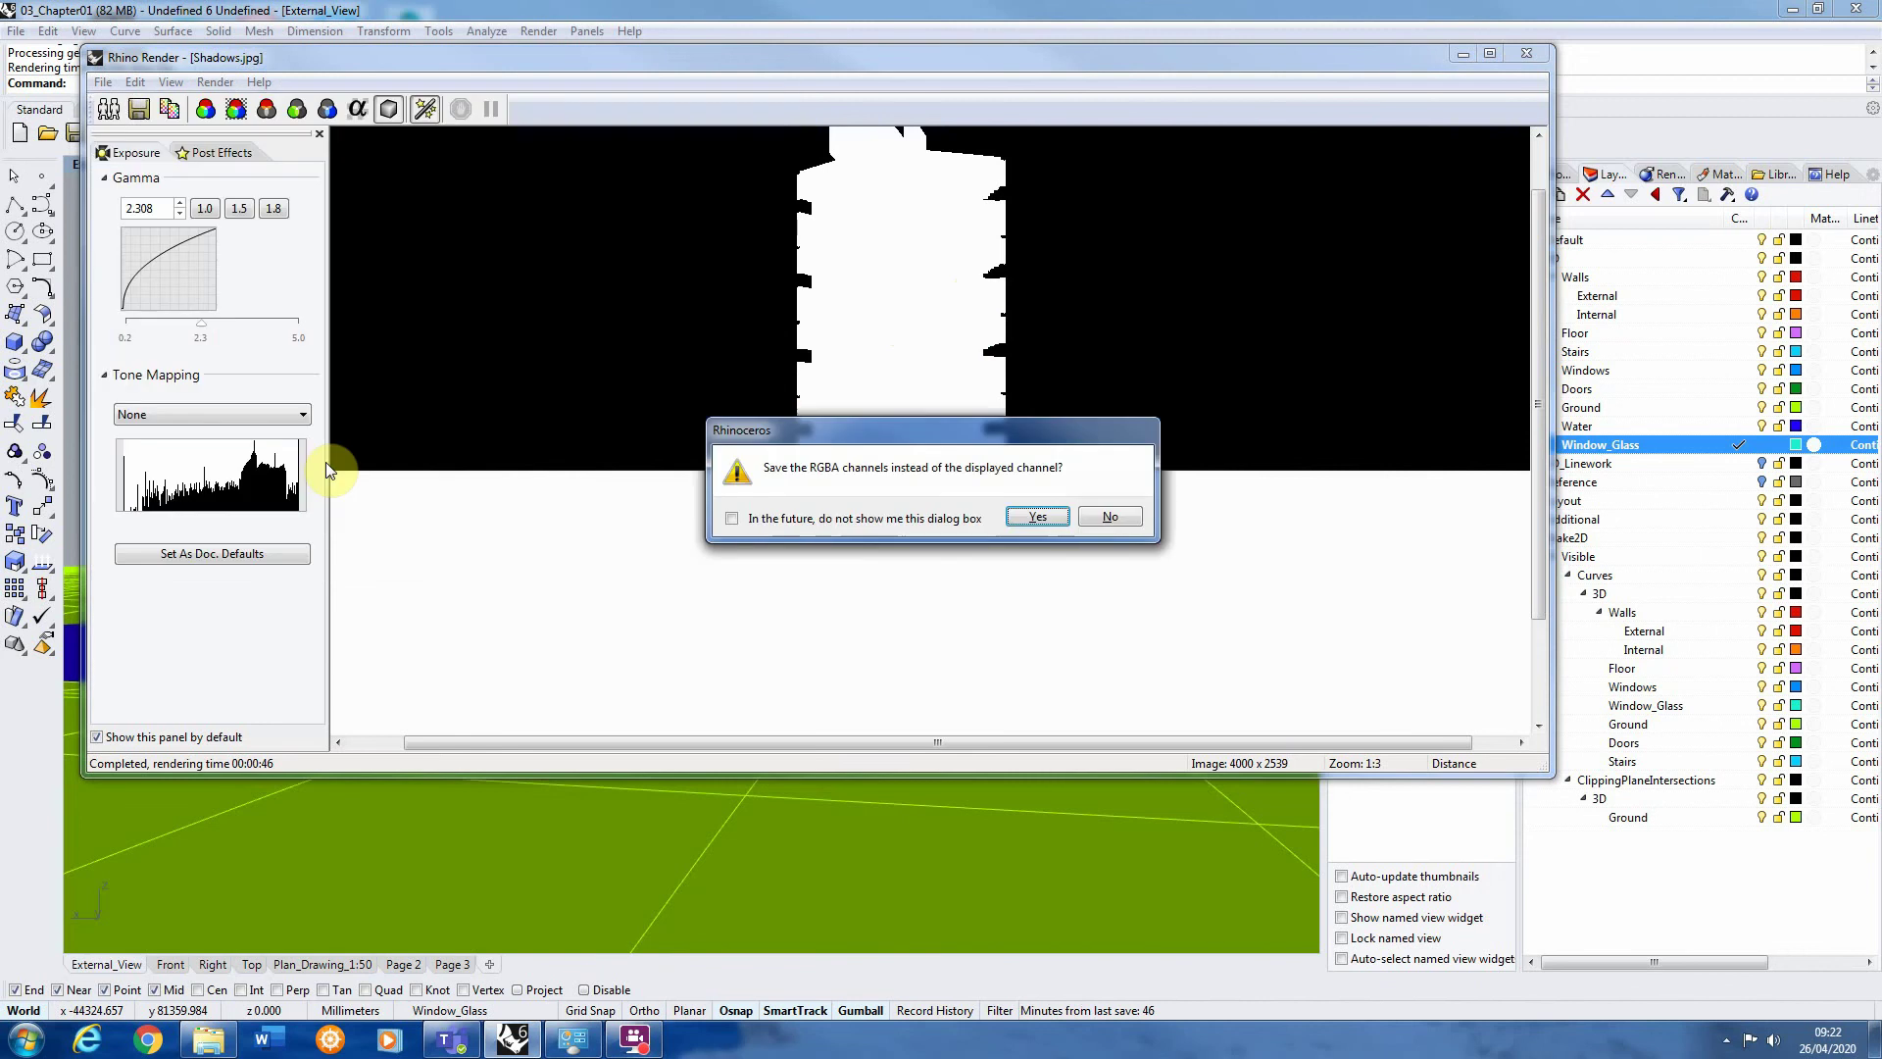
{"action": "left_click", "coordinate": [1037, 516]}
{"action": "scroll", "coordinate": [1064, 567], "scroll_direction": "down", "scroll_amount": 1}
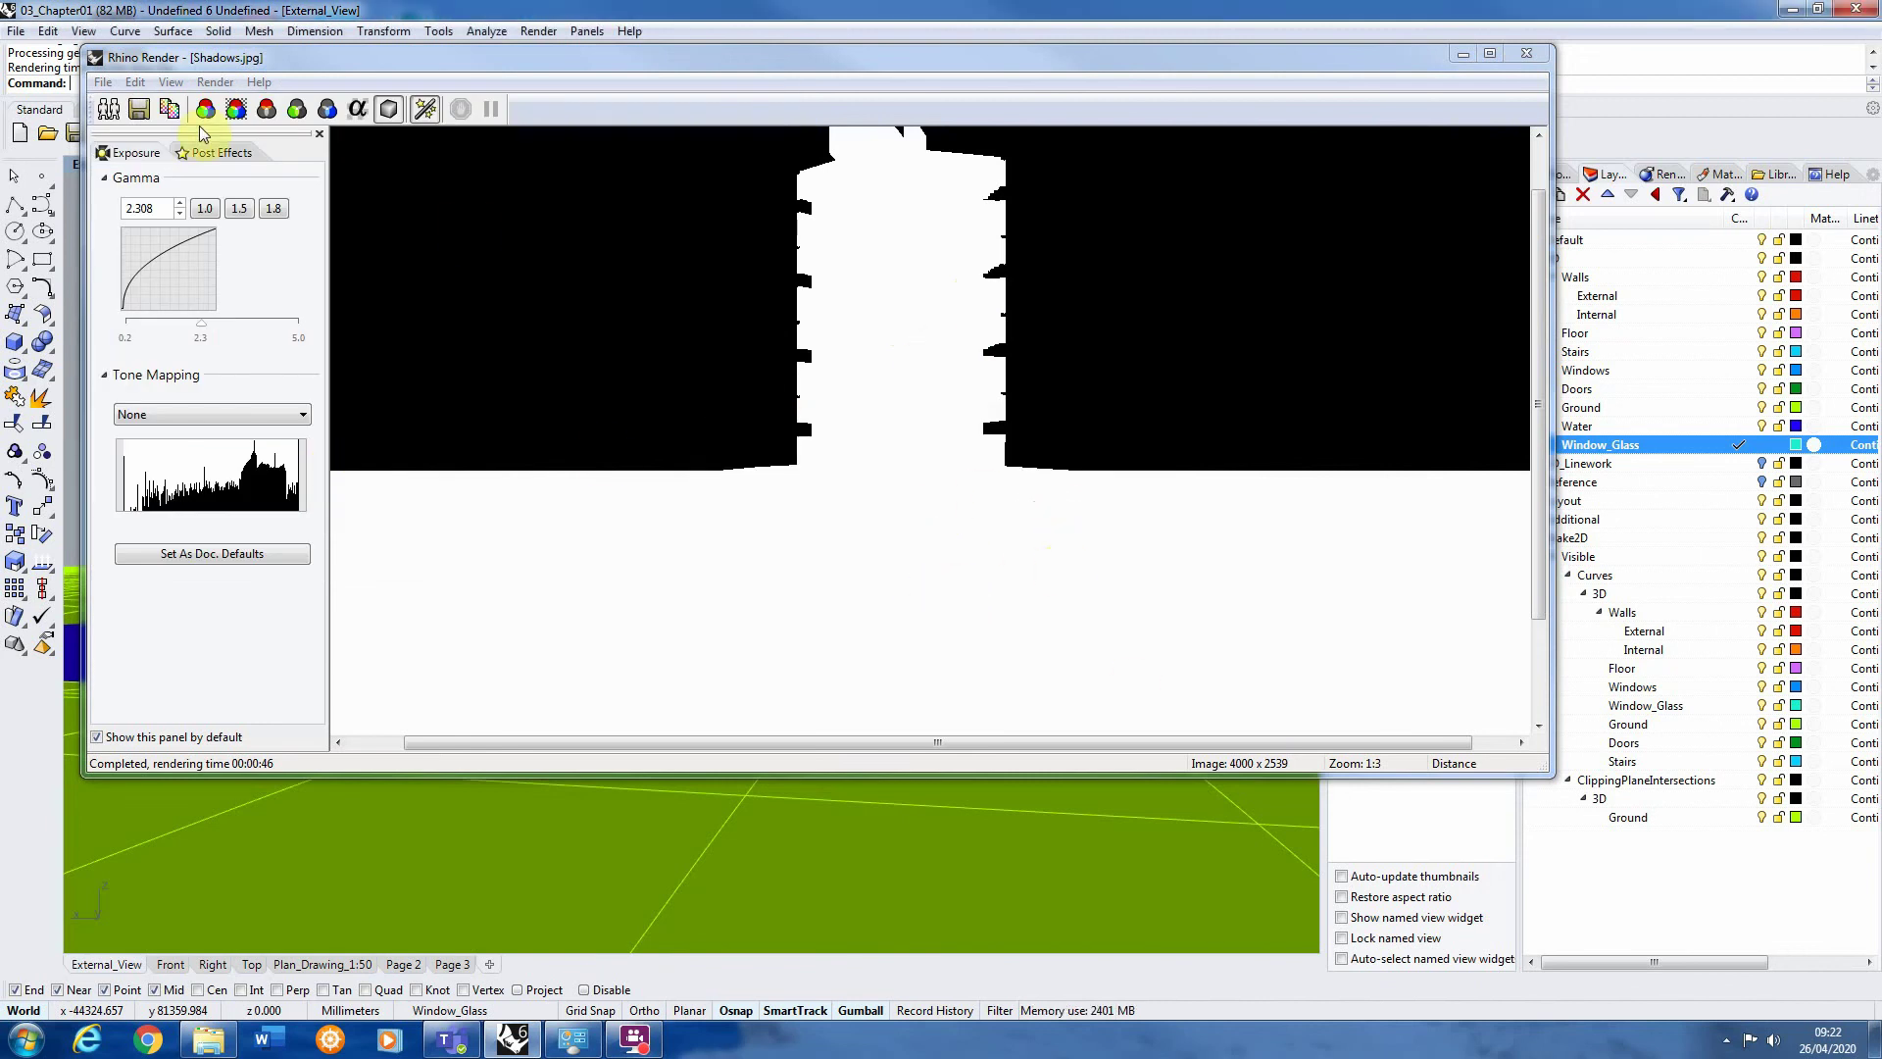
{"action": "scroll", "coordinate": [899, 593], "scroll_direction": "down", "scroll_amount": 1}
{"action": "scroll", "coordinate": [996, 382], "scroll_direction": "up", "scroll_amount": 1}
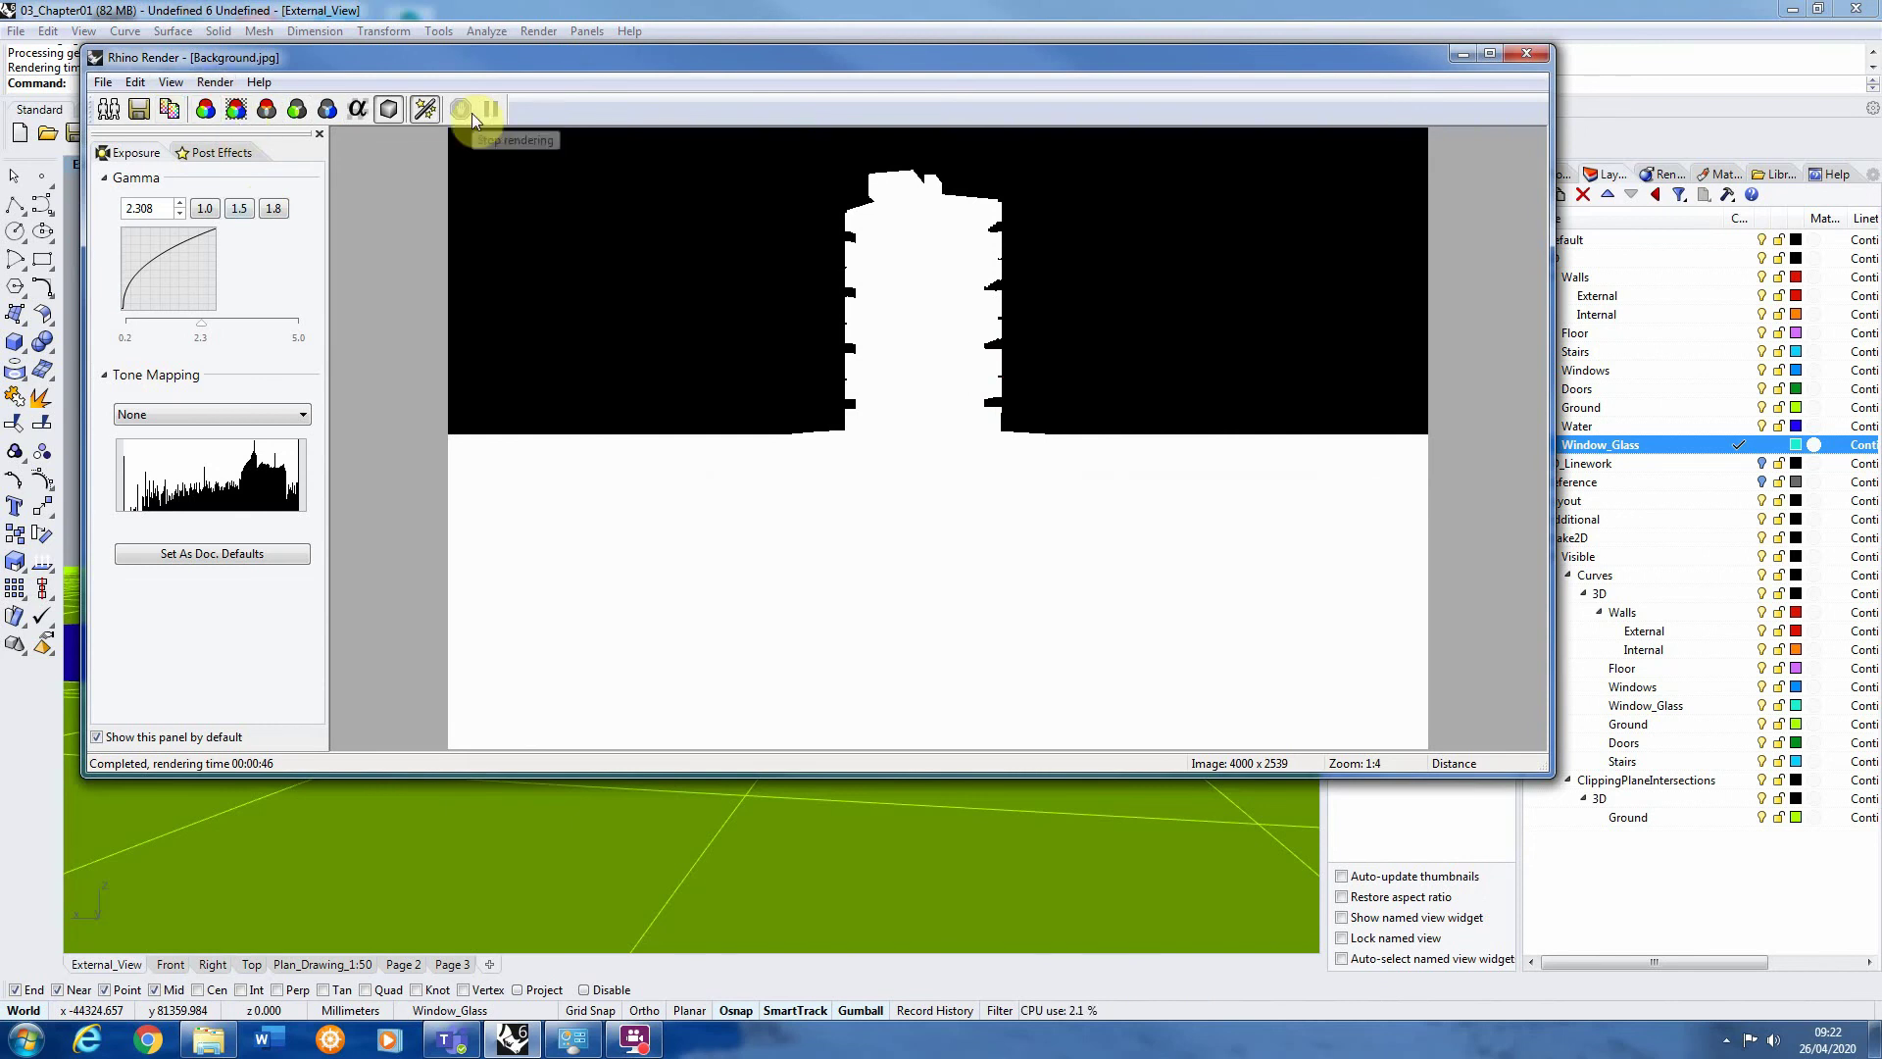
{"action": "left_click", "coordinate": [1569, 194]}
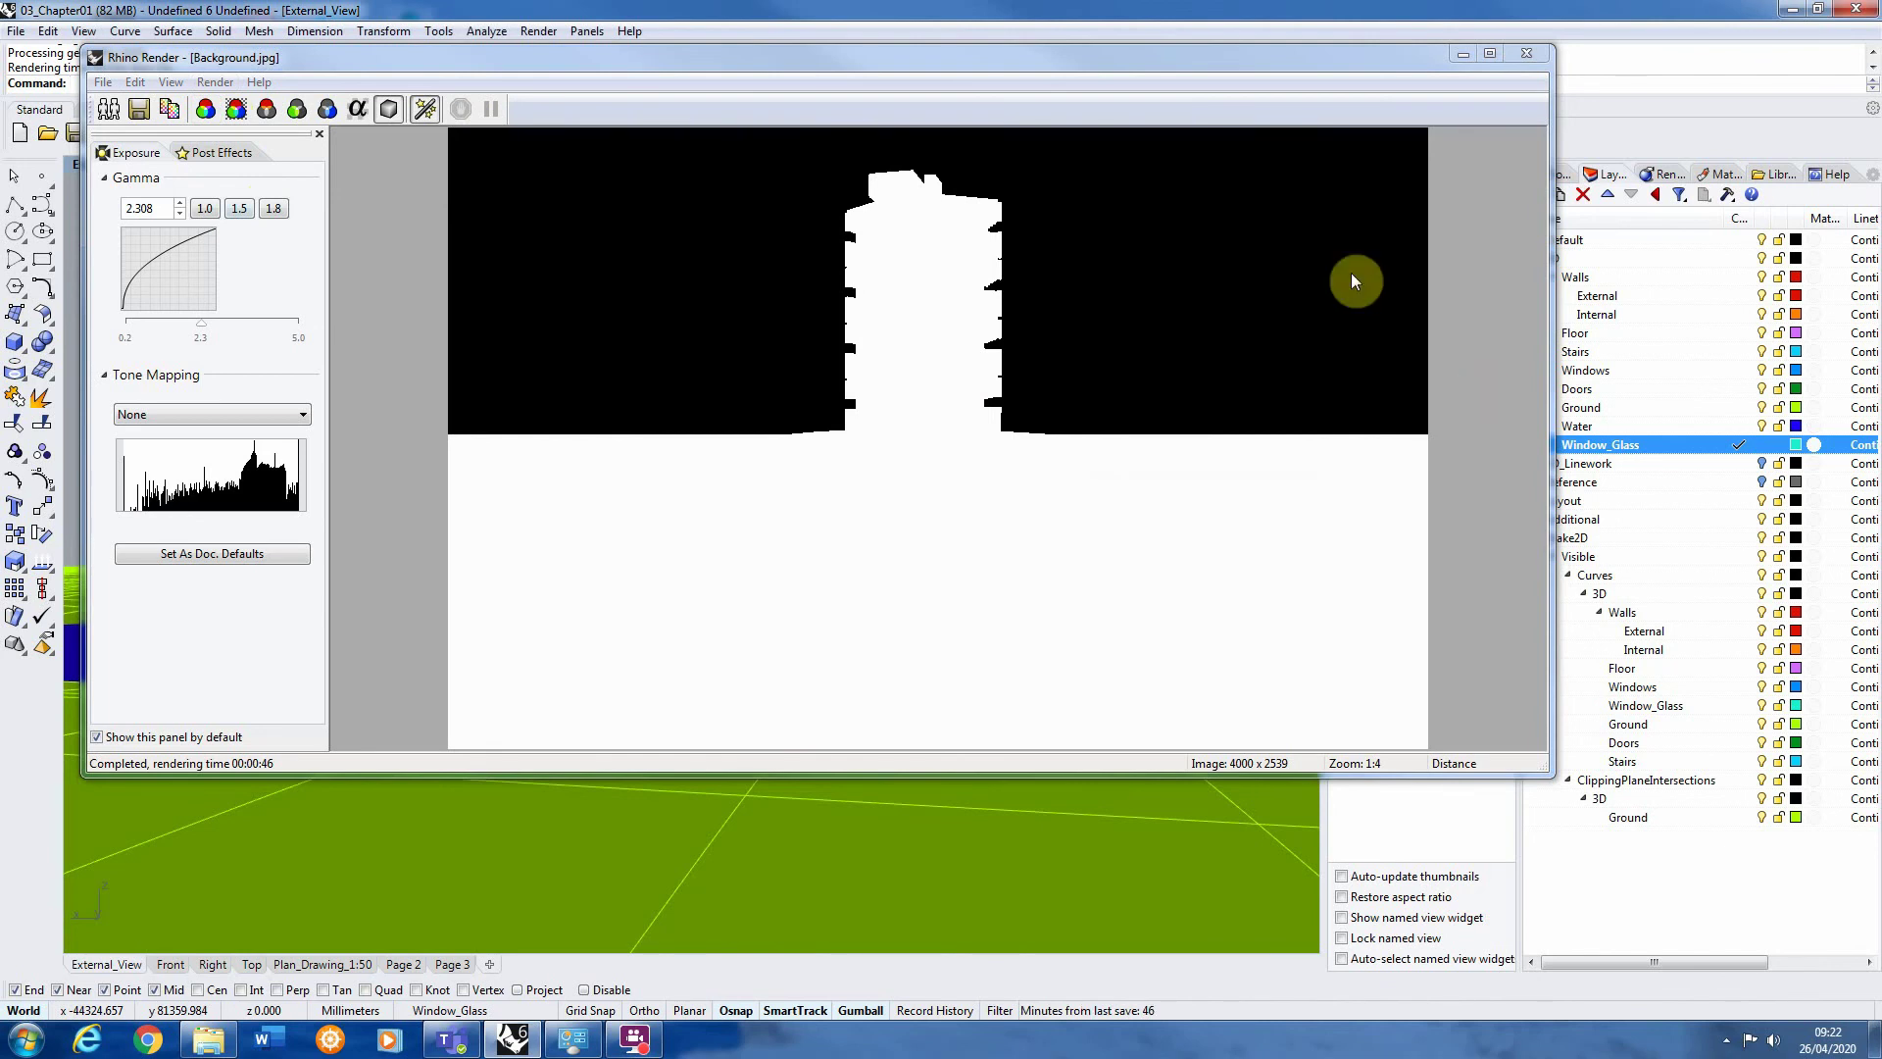
{"action": "left_click", "coordinate": [1526, 53]}
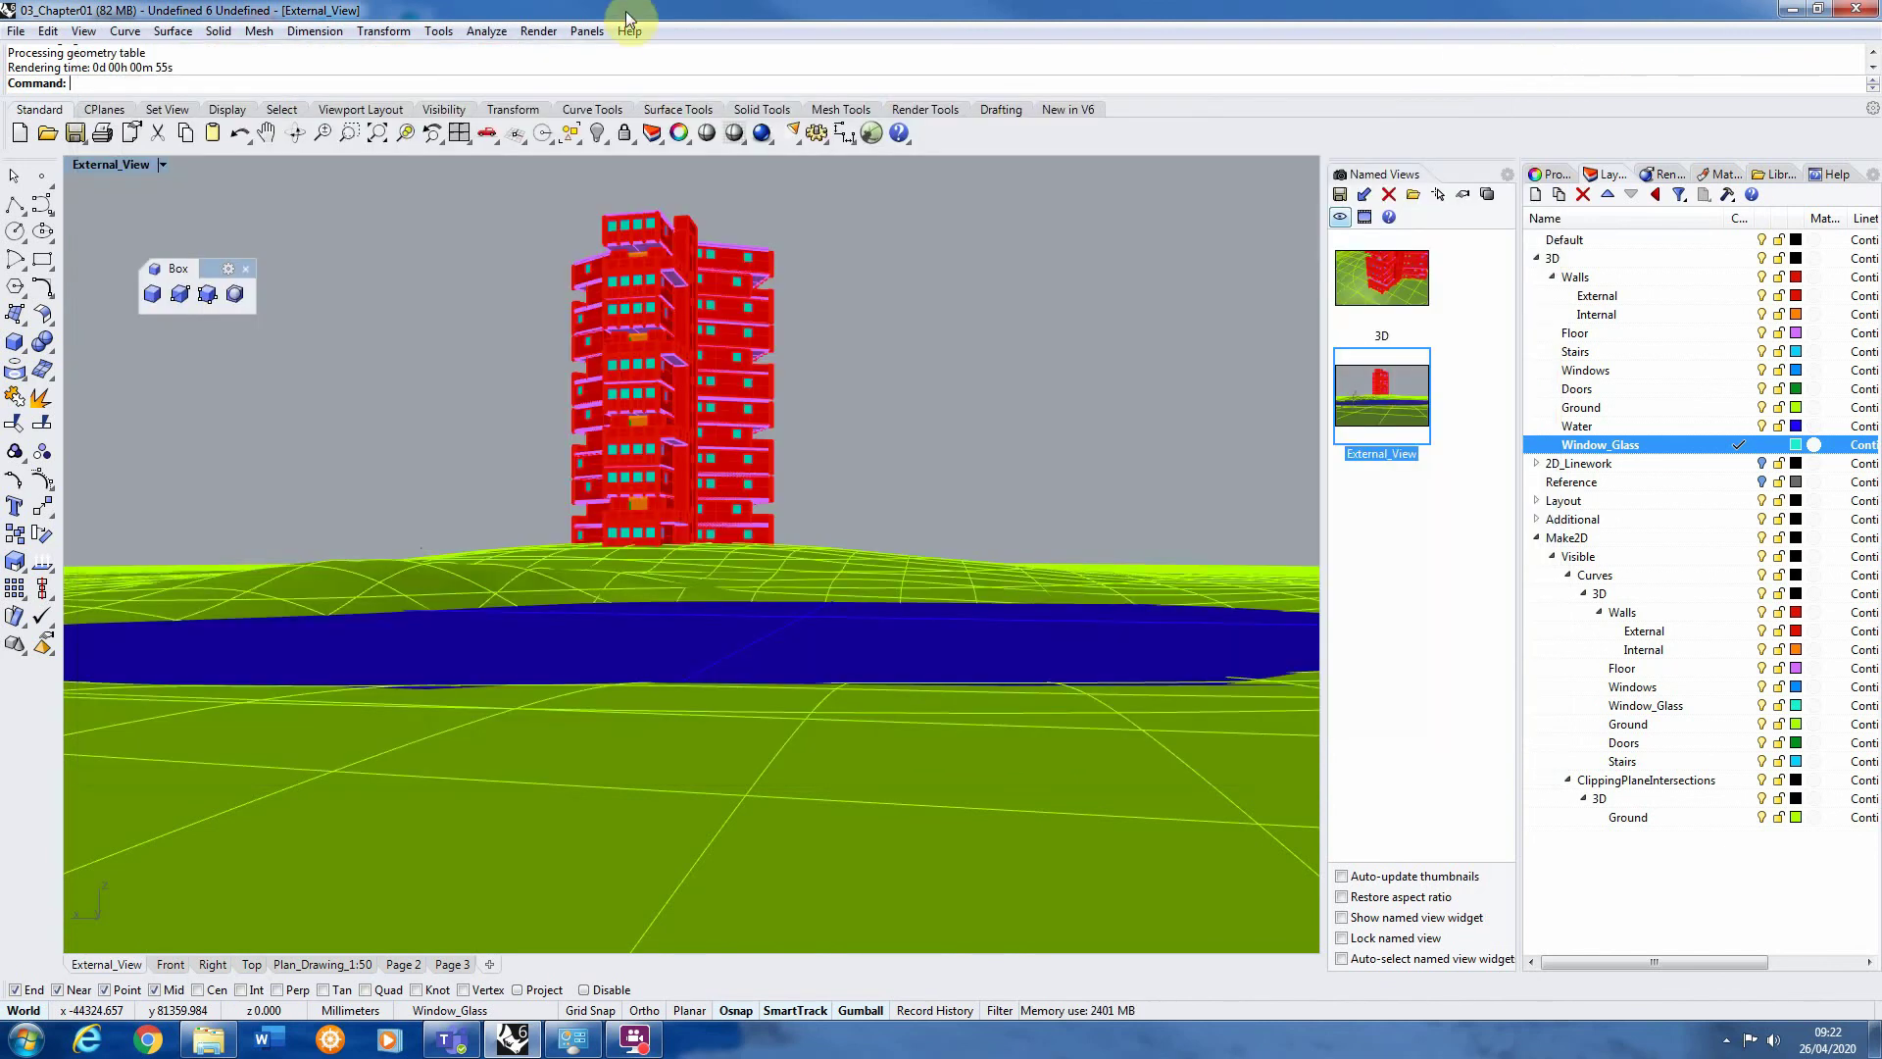
Try switching the document's render lighting from Sun to Skylight, closing the properties without applying them
{"action": "left_click", "coordinate": [538, 31]}
{"action": "left_click", "coordinate": [613, 576]}
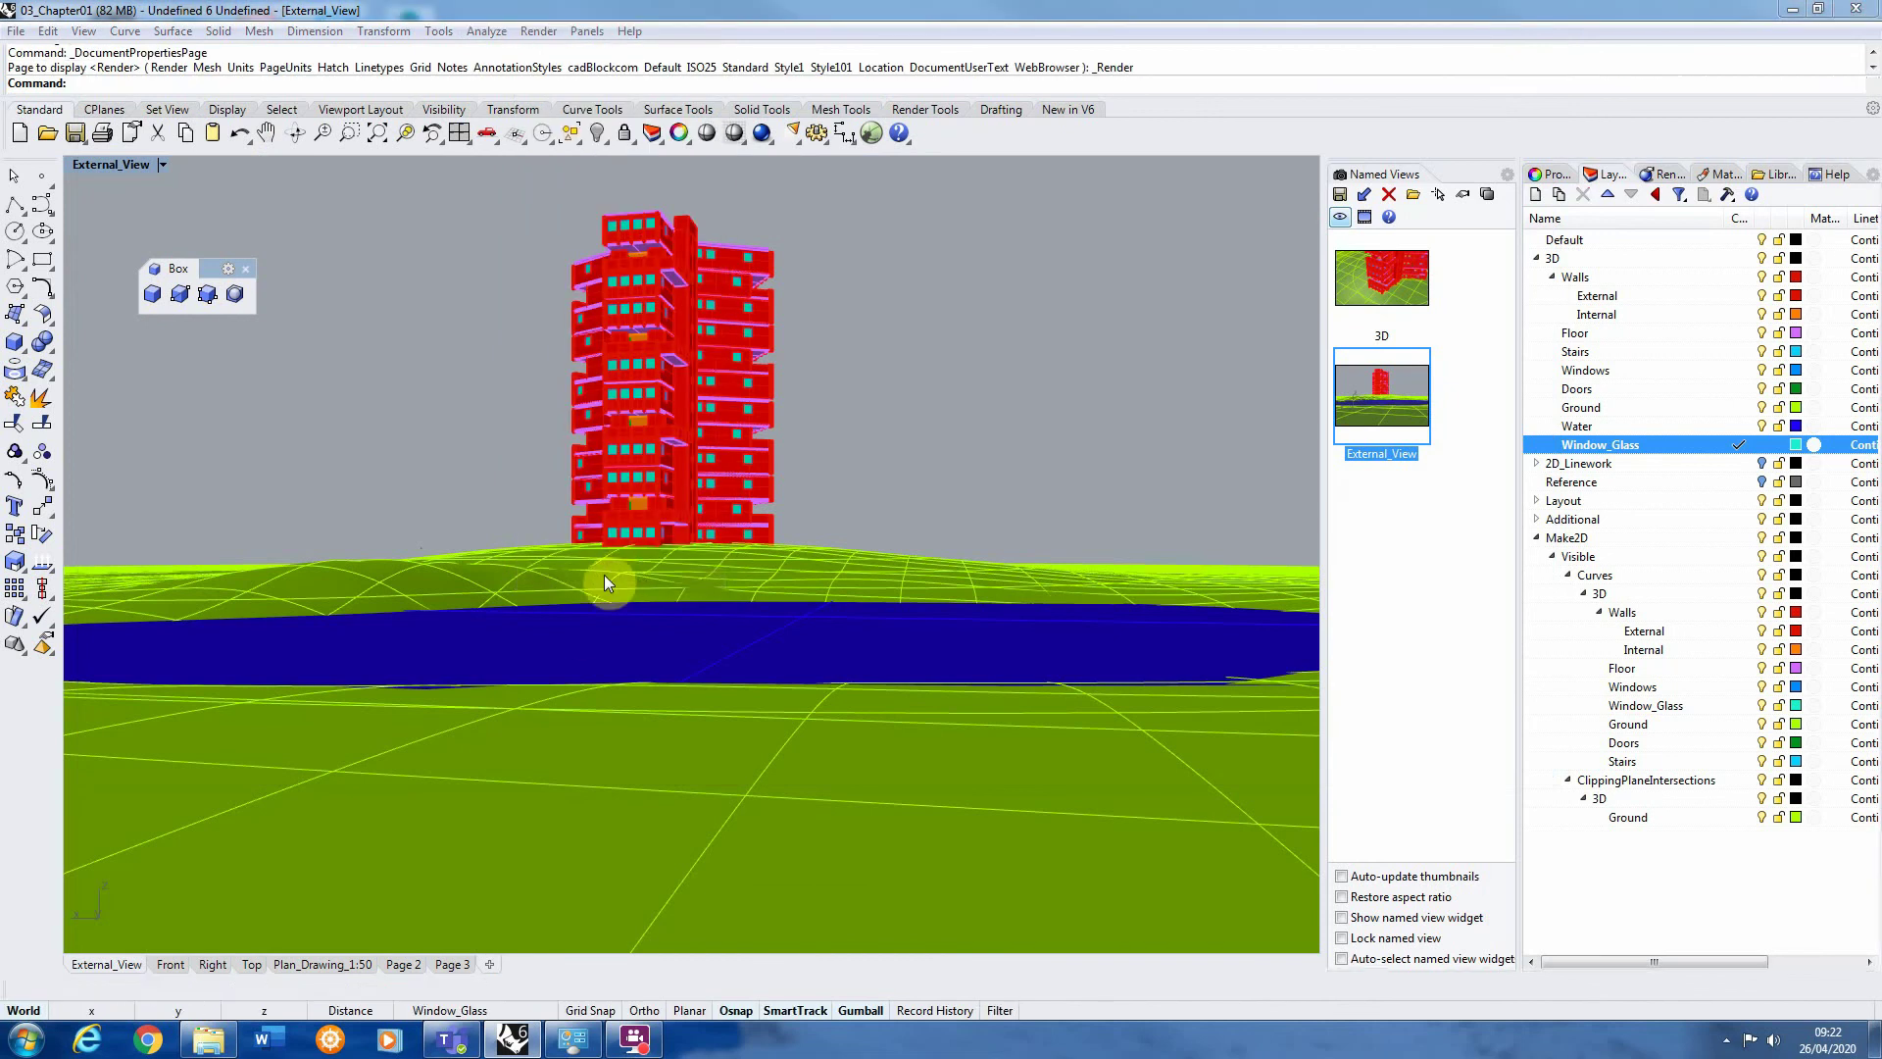
{"action": "left_click_drag", "start_coordinate": [1514, 296], "coordinate": [1545, 615]}
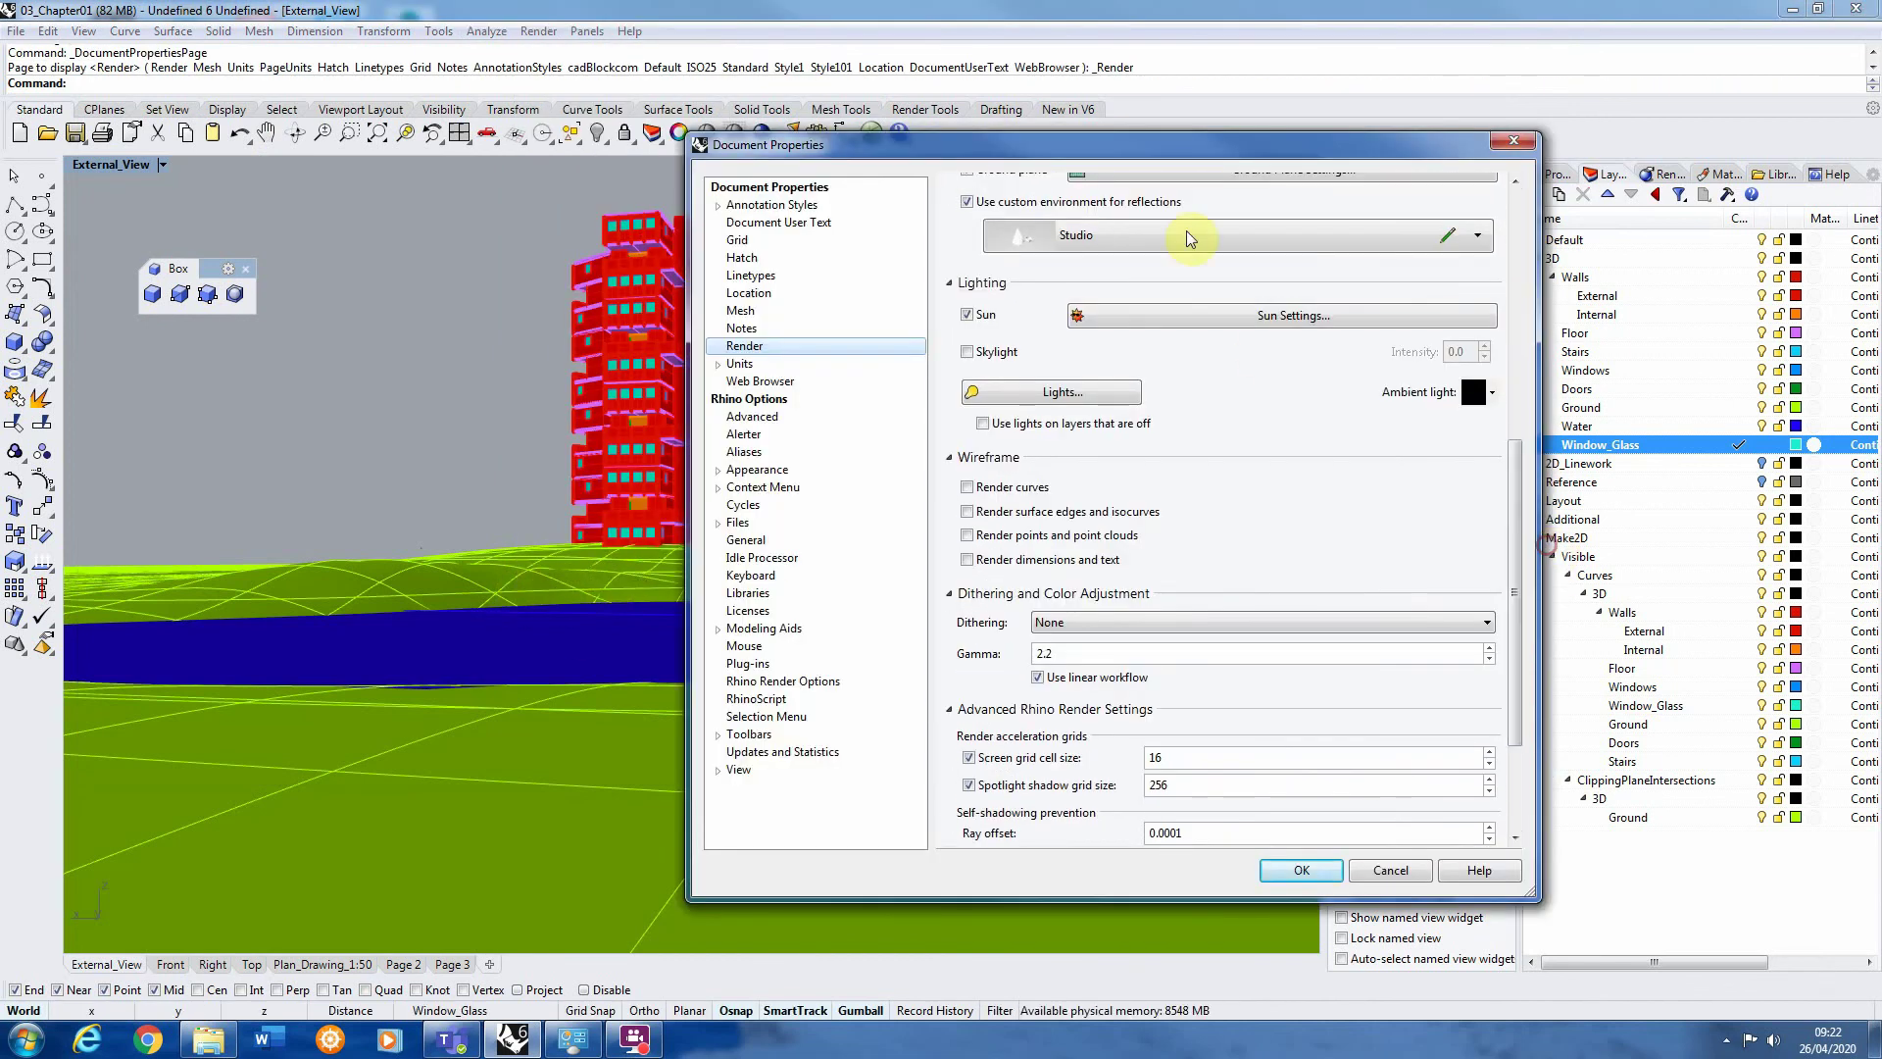
{"action": "left_click", "coordinate": [967, 315]}
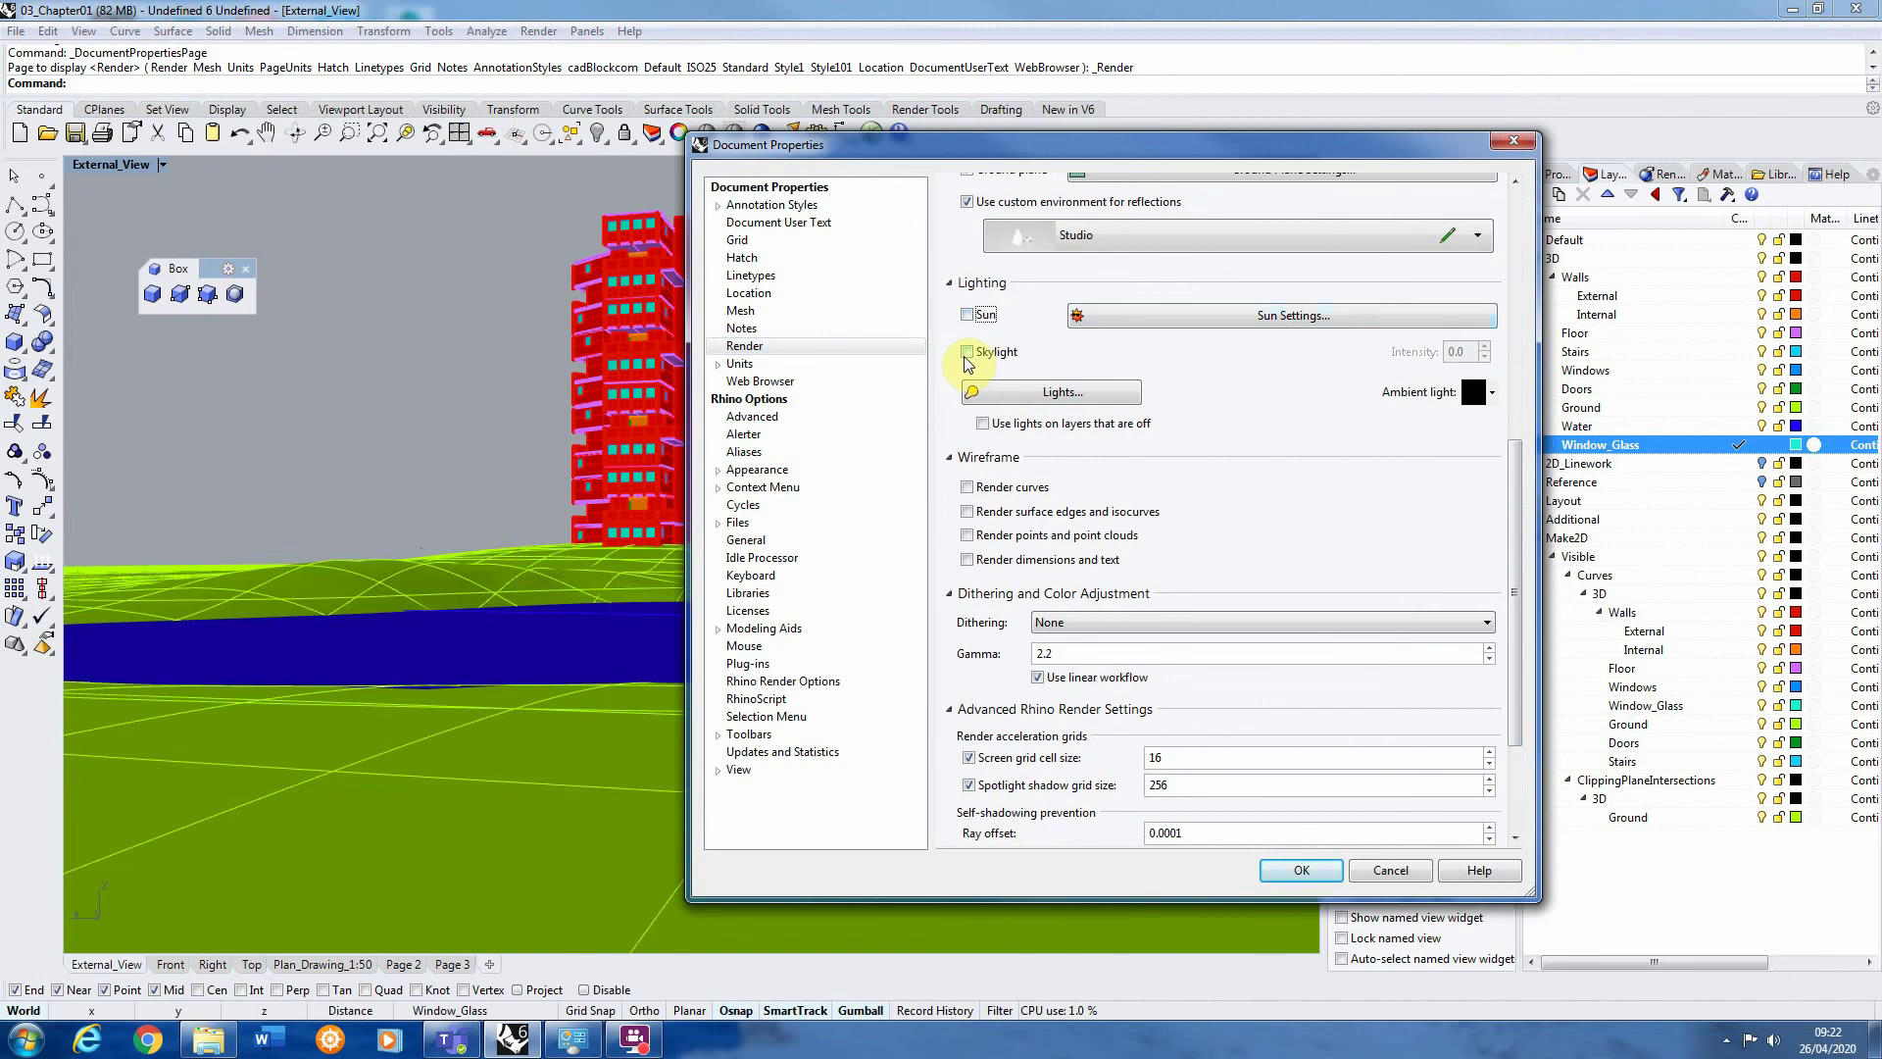
{"action": "left_click", "coordinate": [967, 352]}
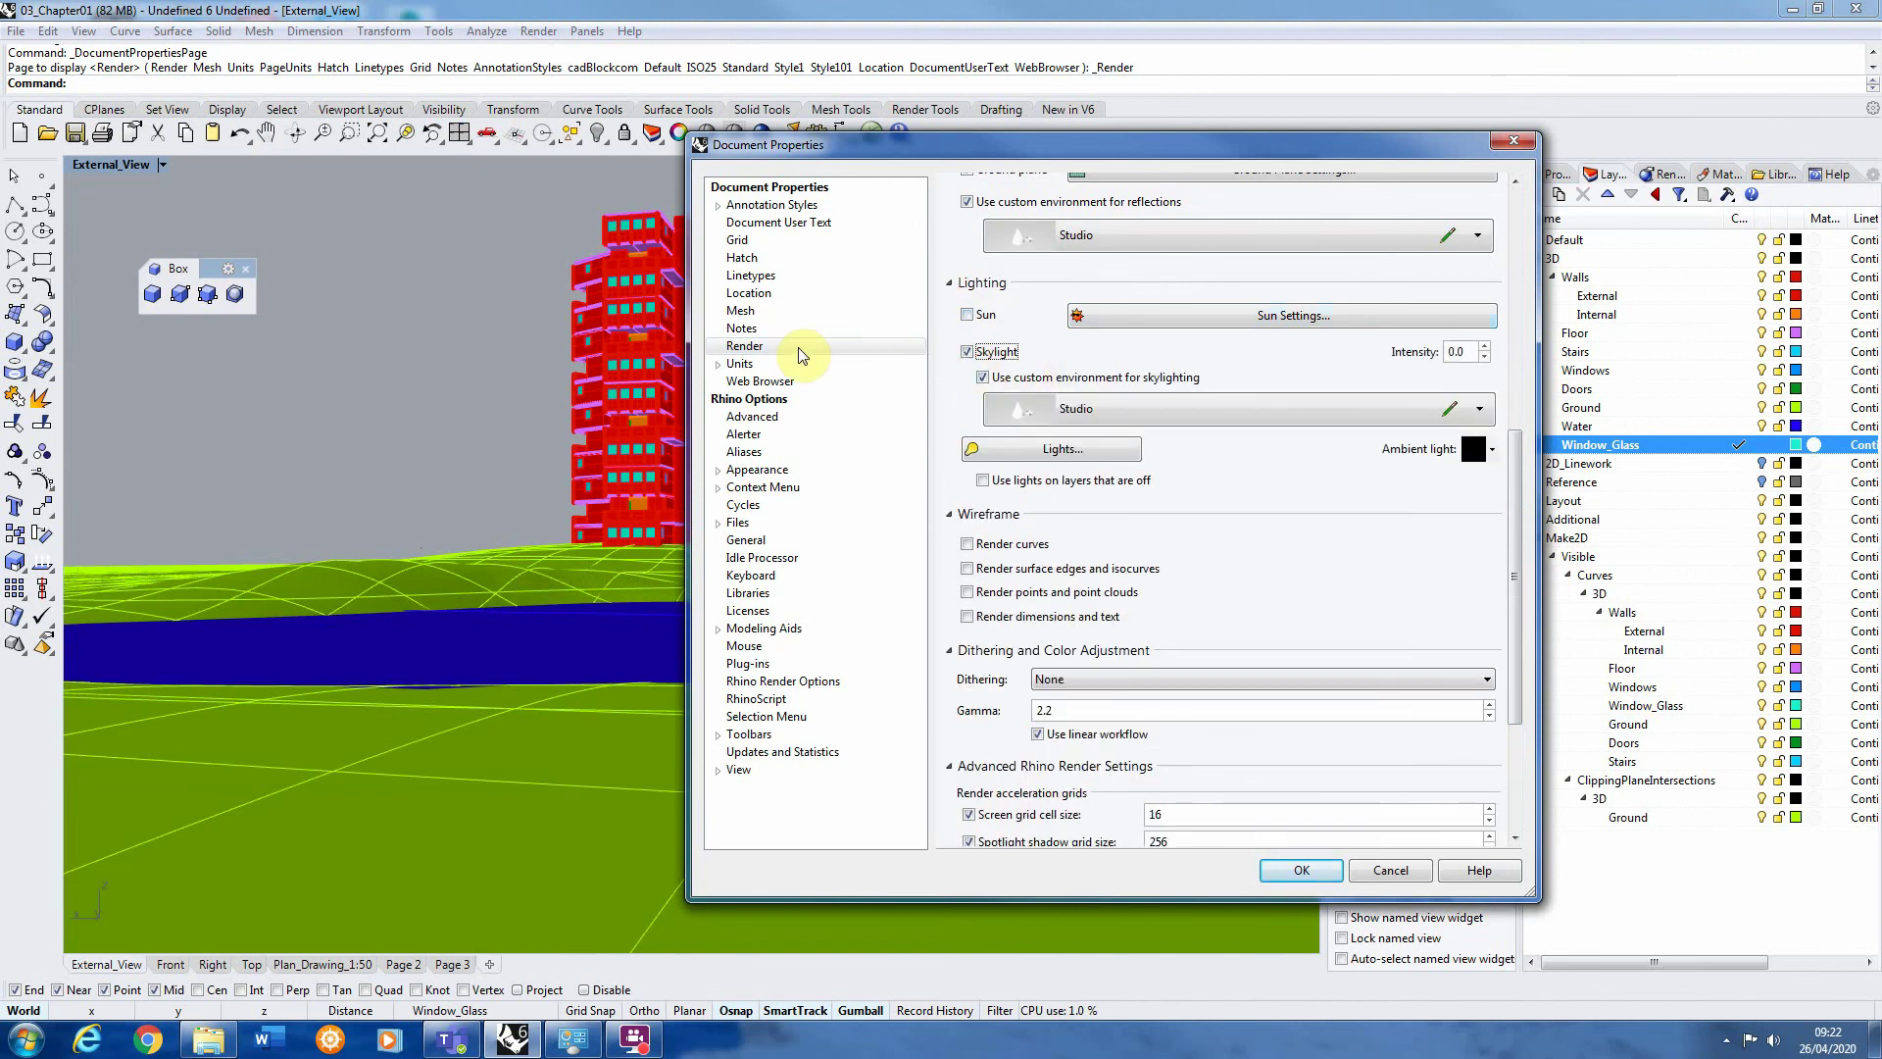
{"action": "left_click", "coordinate": [1529, 149]}
Render External_View again at the custom 4000-pixel-wide resolution
{"action": "left_click", "coordinate": [538, 30]}
{"action": "left_click", "coordinate": [559, 72]}
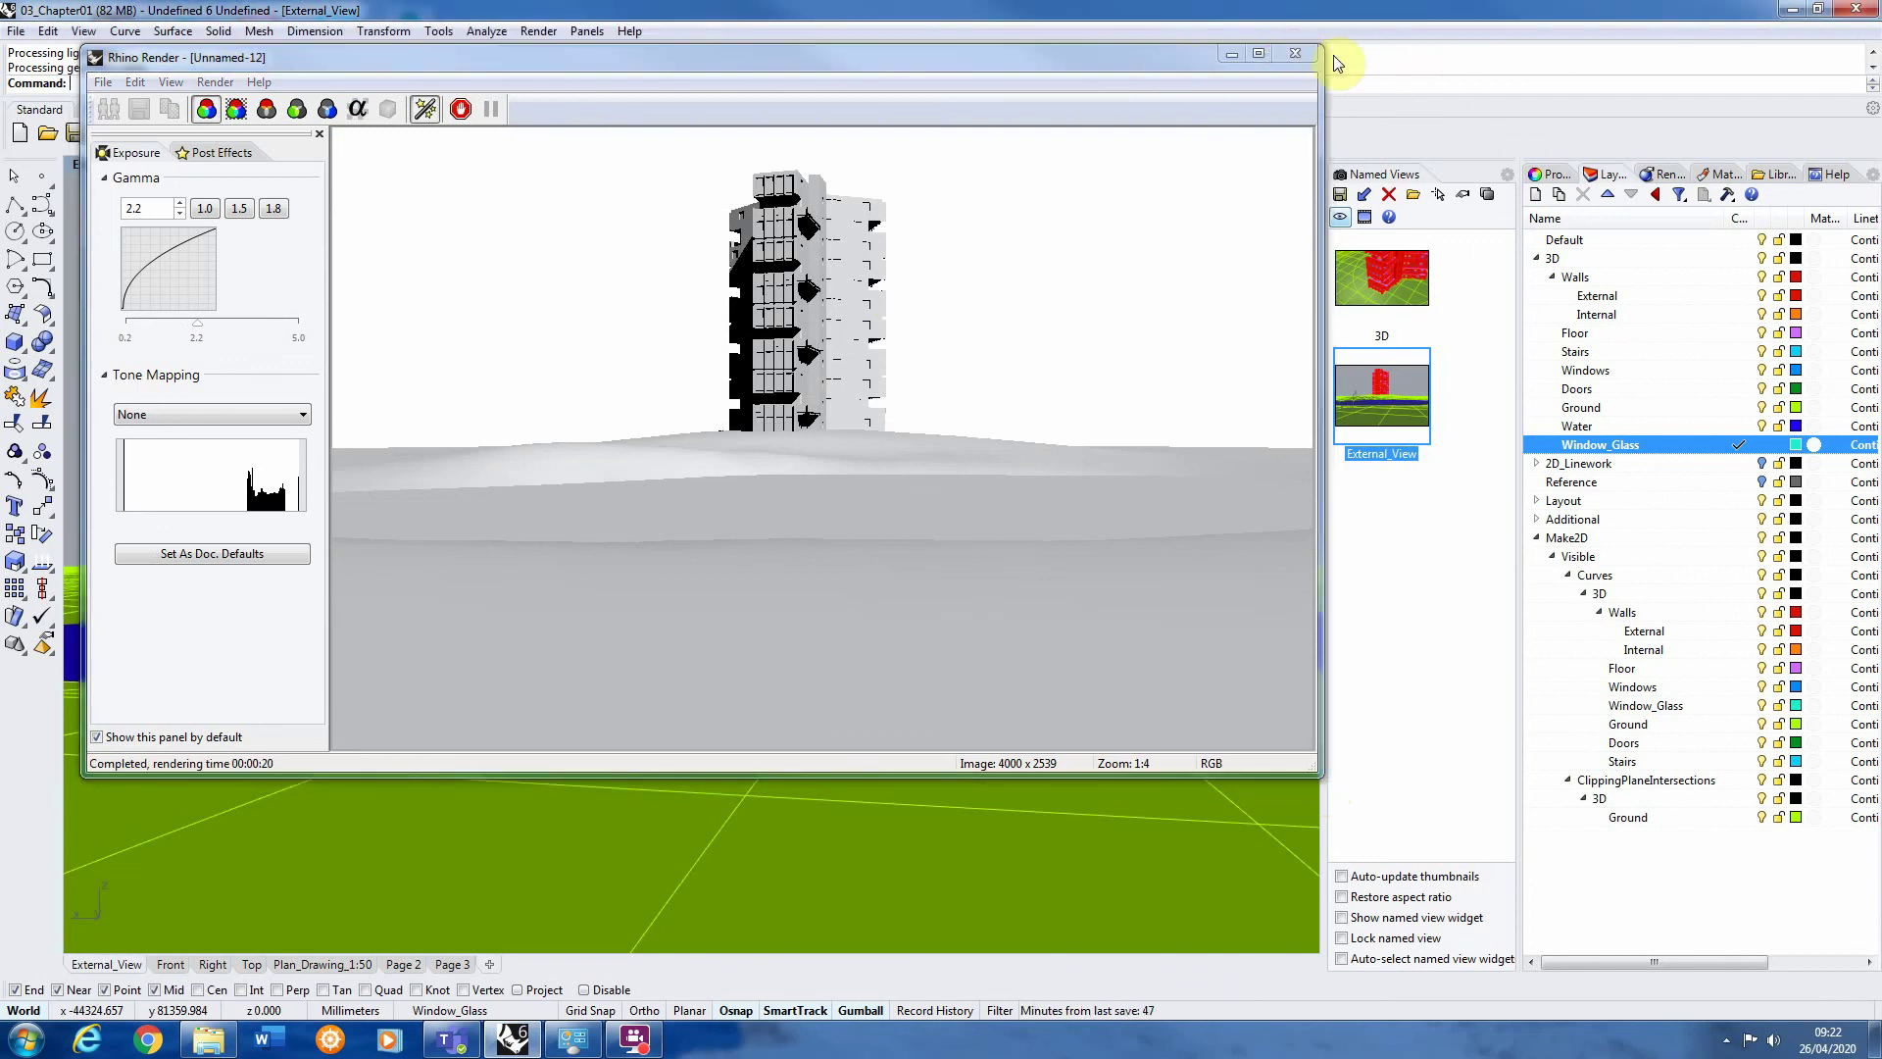
Close the current render window and run a new Render Preview of External_View
{"action": "left_click", "coordinate": [1295, 52]}
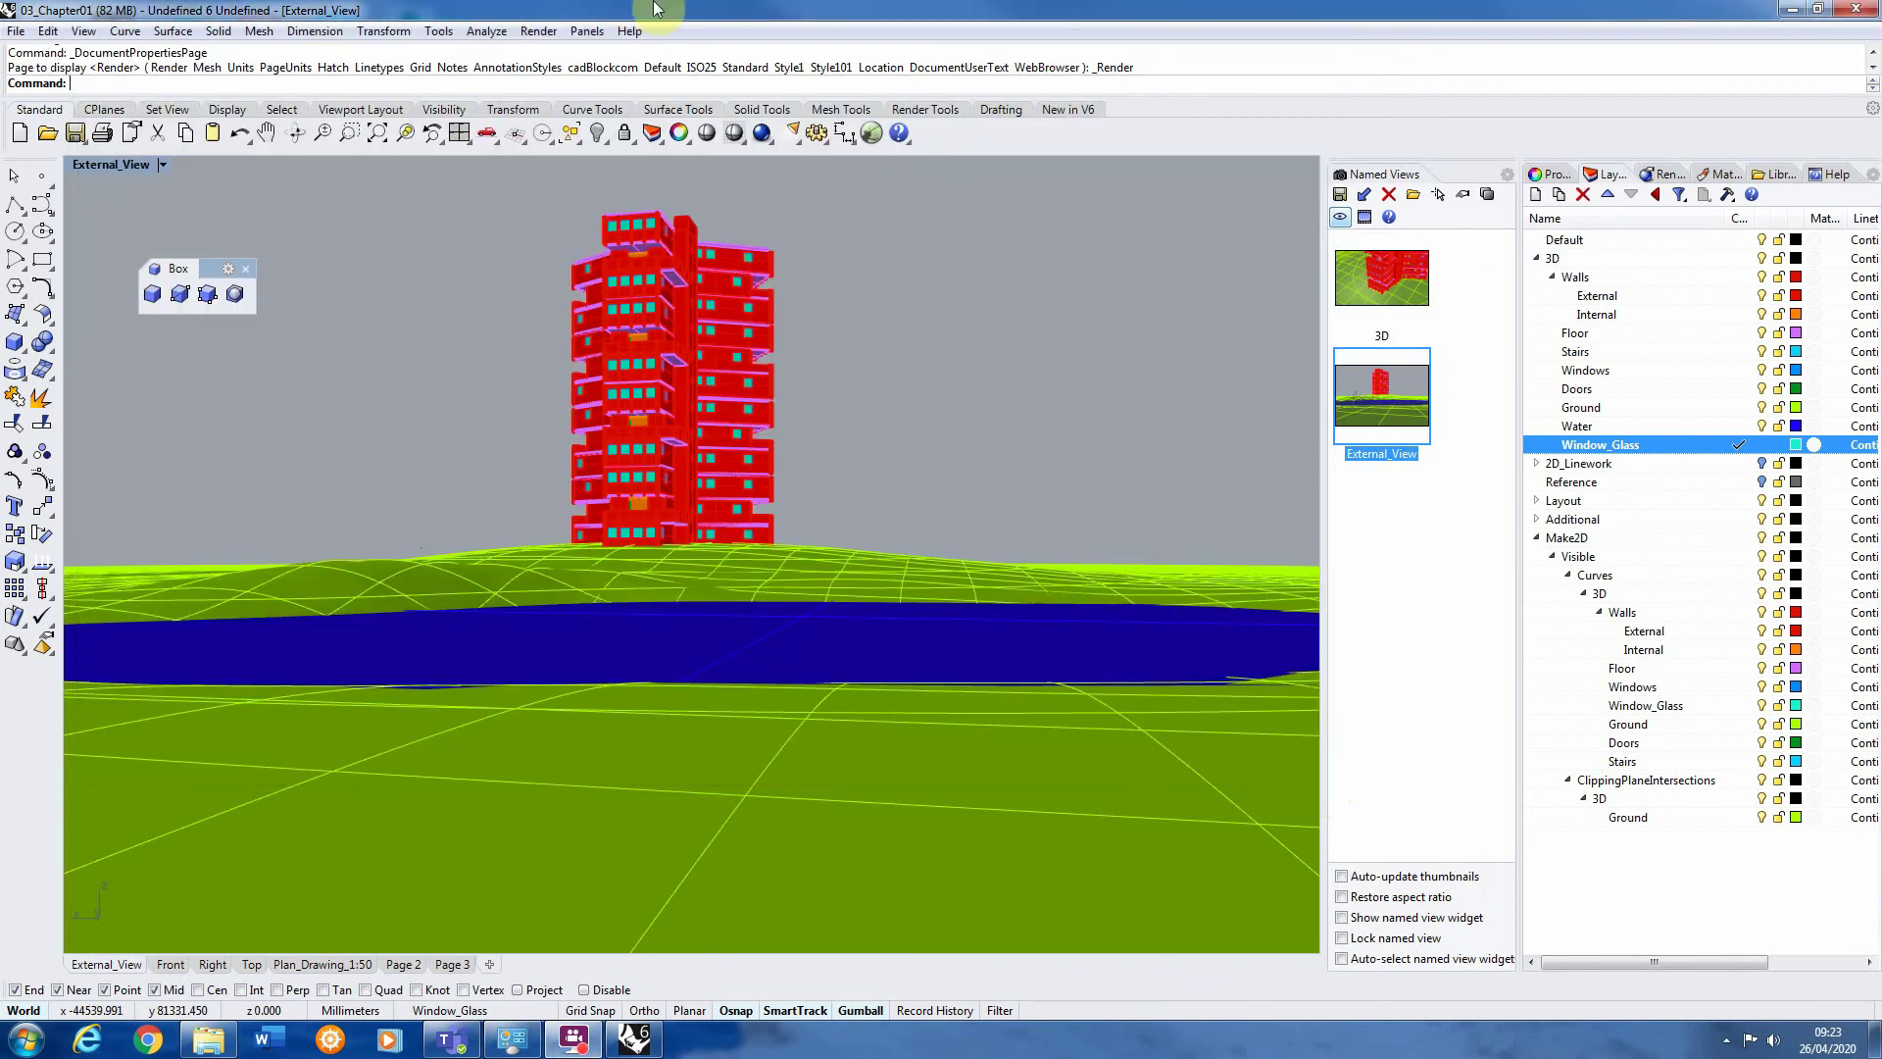
{"action": "left_click", "coordinate": [538, 30]}
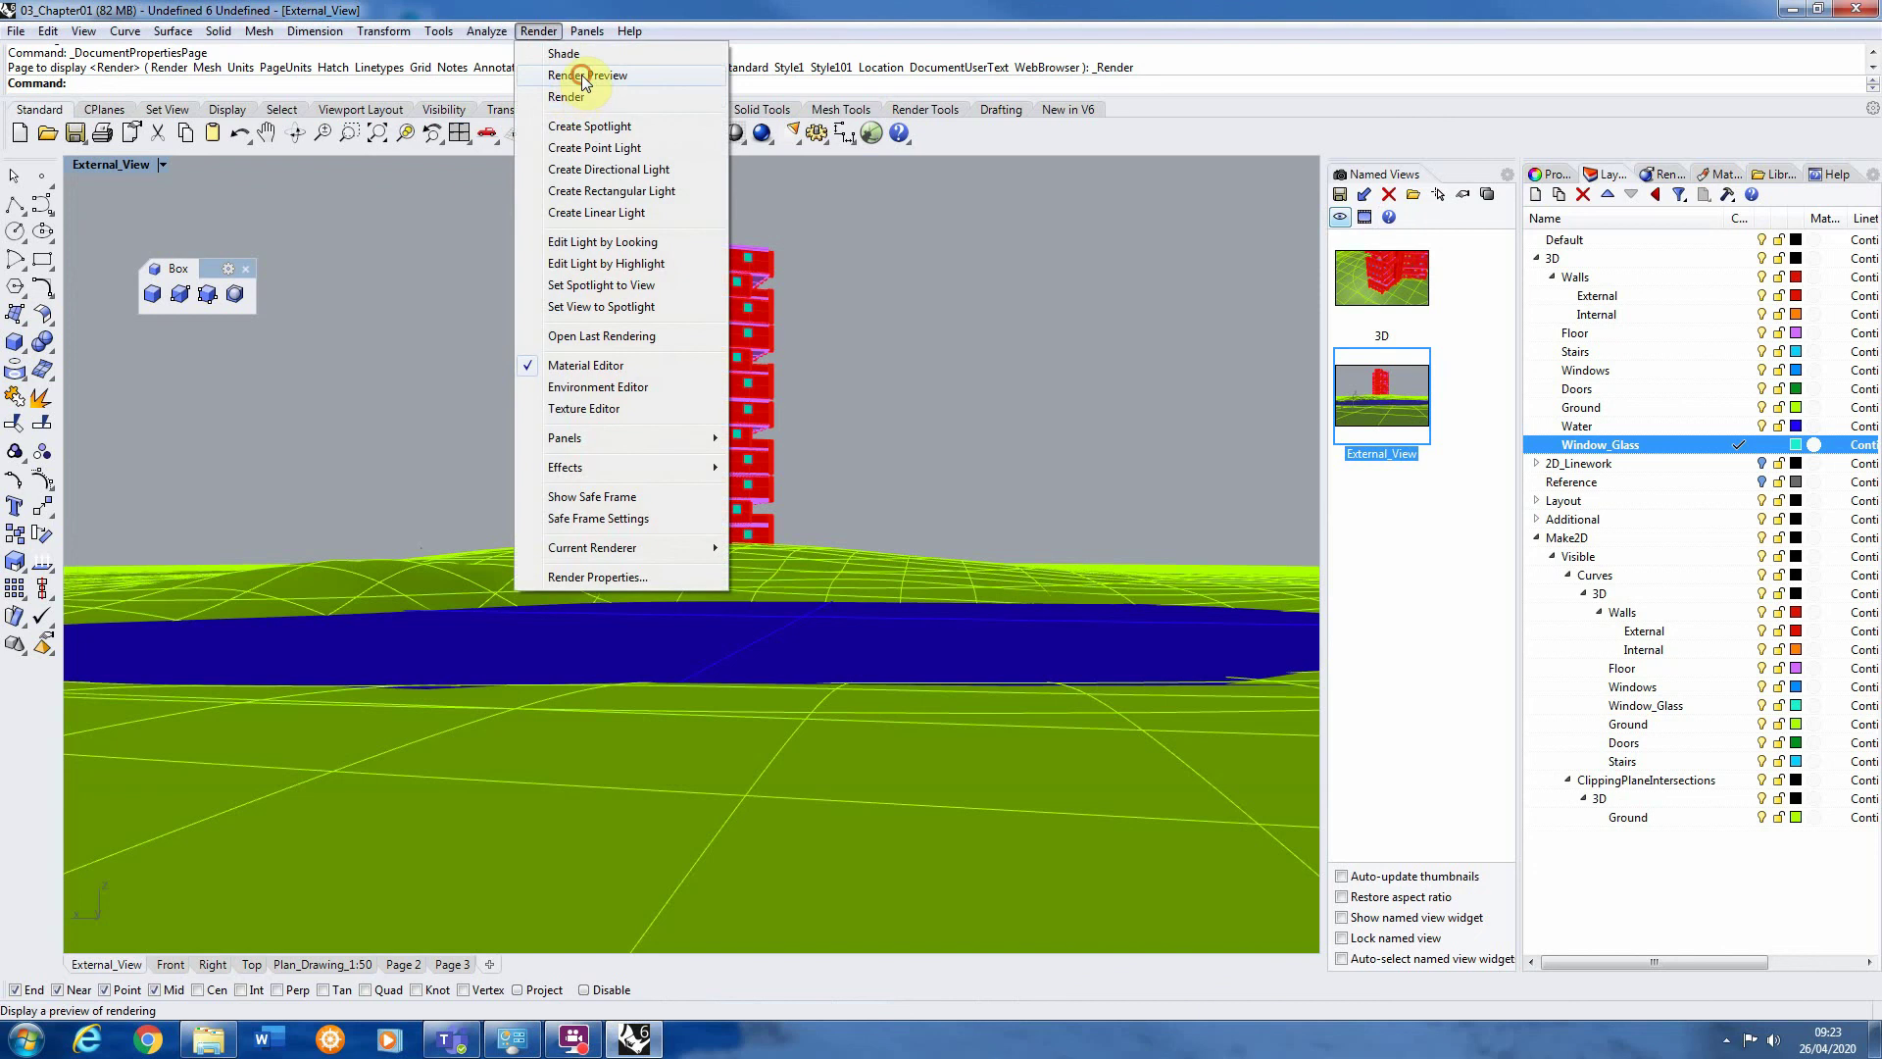
{"action": "left_click", "coordinate": [586, 76]}
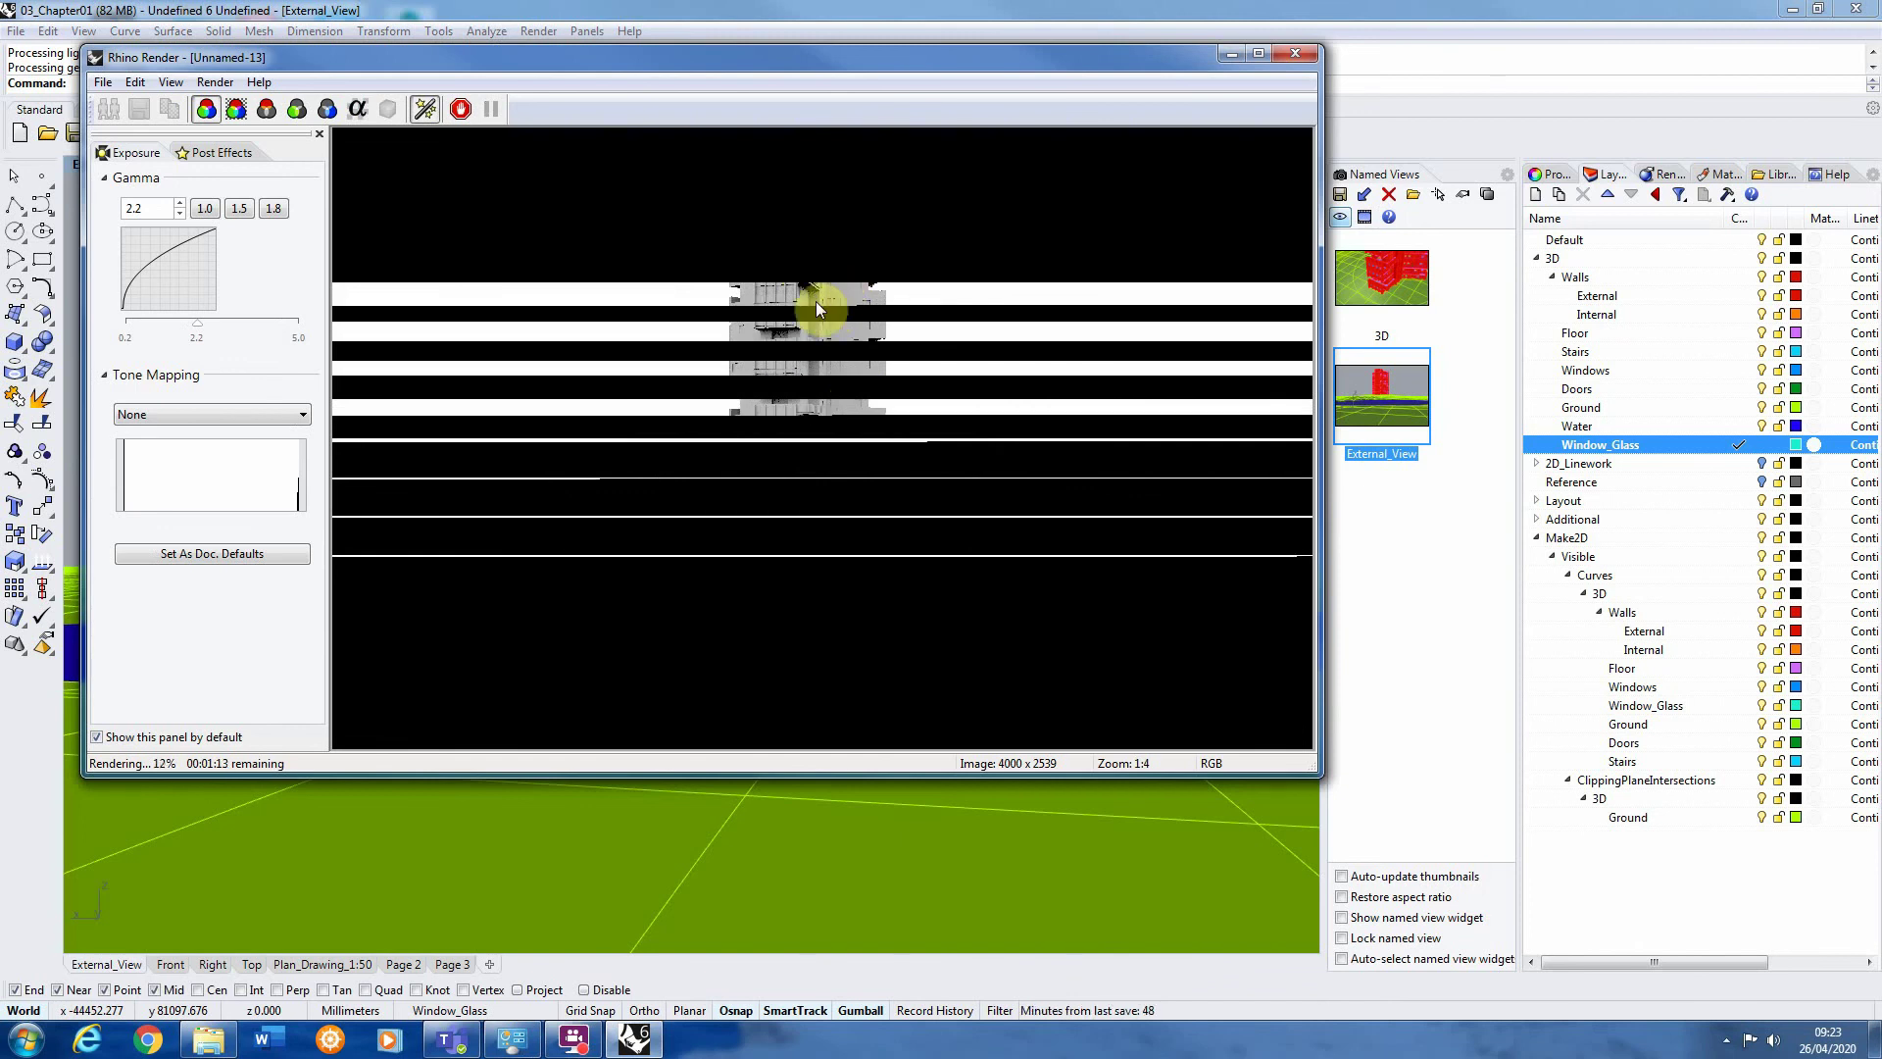
Examine the rendered tower's soft shading and recesses at close range and as a whole while the image renders
{"action": "scroll", "coordinate": [804, 308], "scroll_direction": "up", "scroll_amount": 1}
{"action": "scroll", "coordinate": [803, 308], "scroll_direction": "up", "scroll_amount": 3}
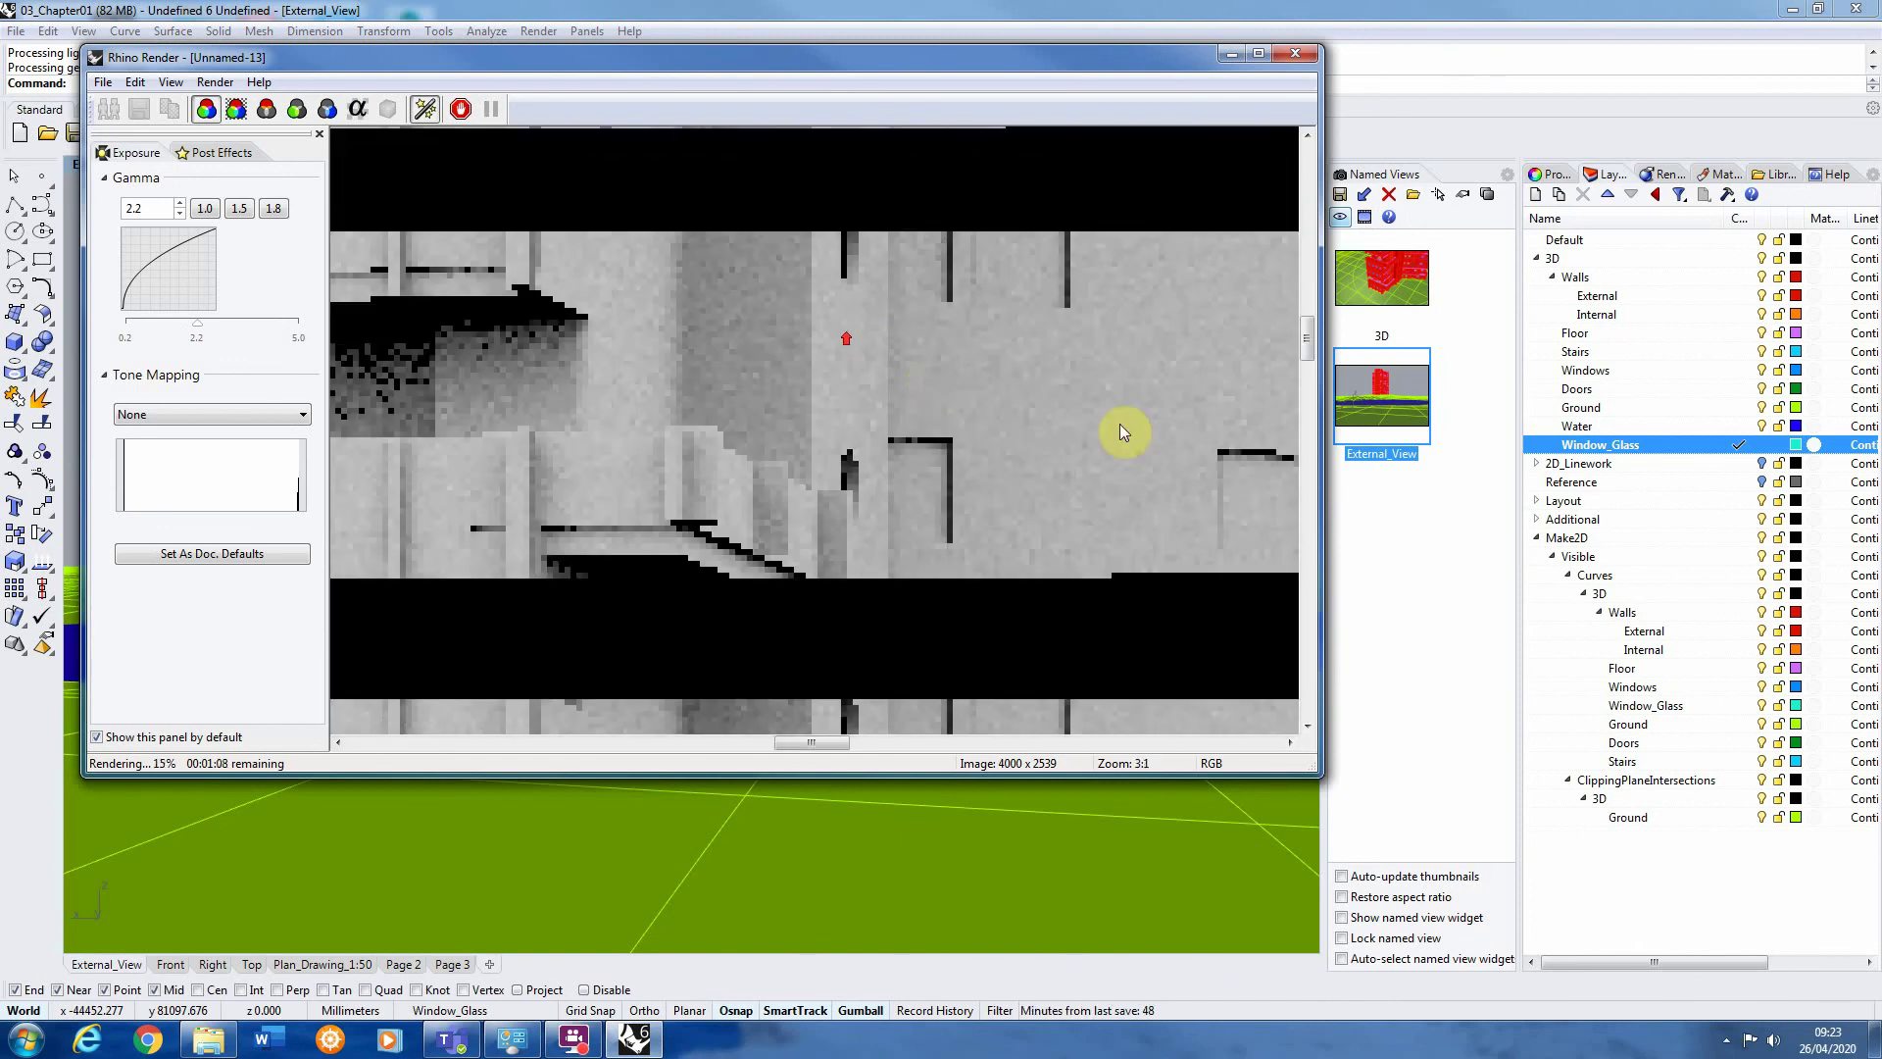
{"action": "scroll", "coordinate": [832, 371], "scroll_direction": "down", "scroll_amount": 1}
{"action": "scroll", "coordinate": [831, 371], "scroll_direction": "down", "scroll_amount": 1}
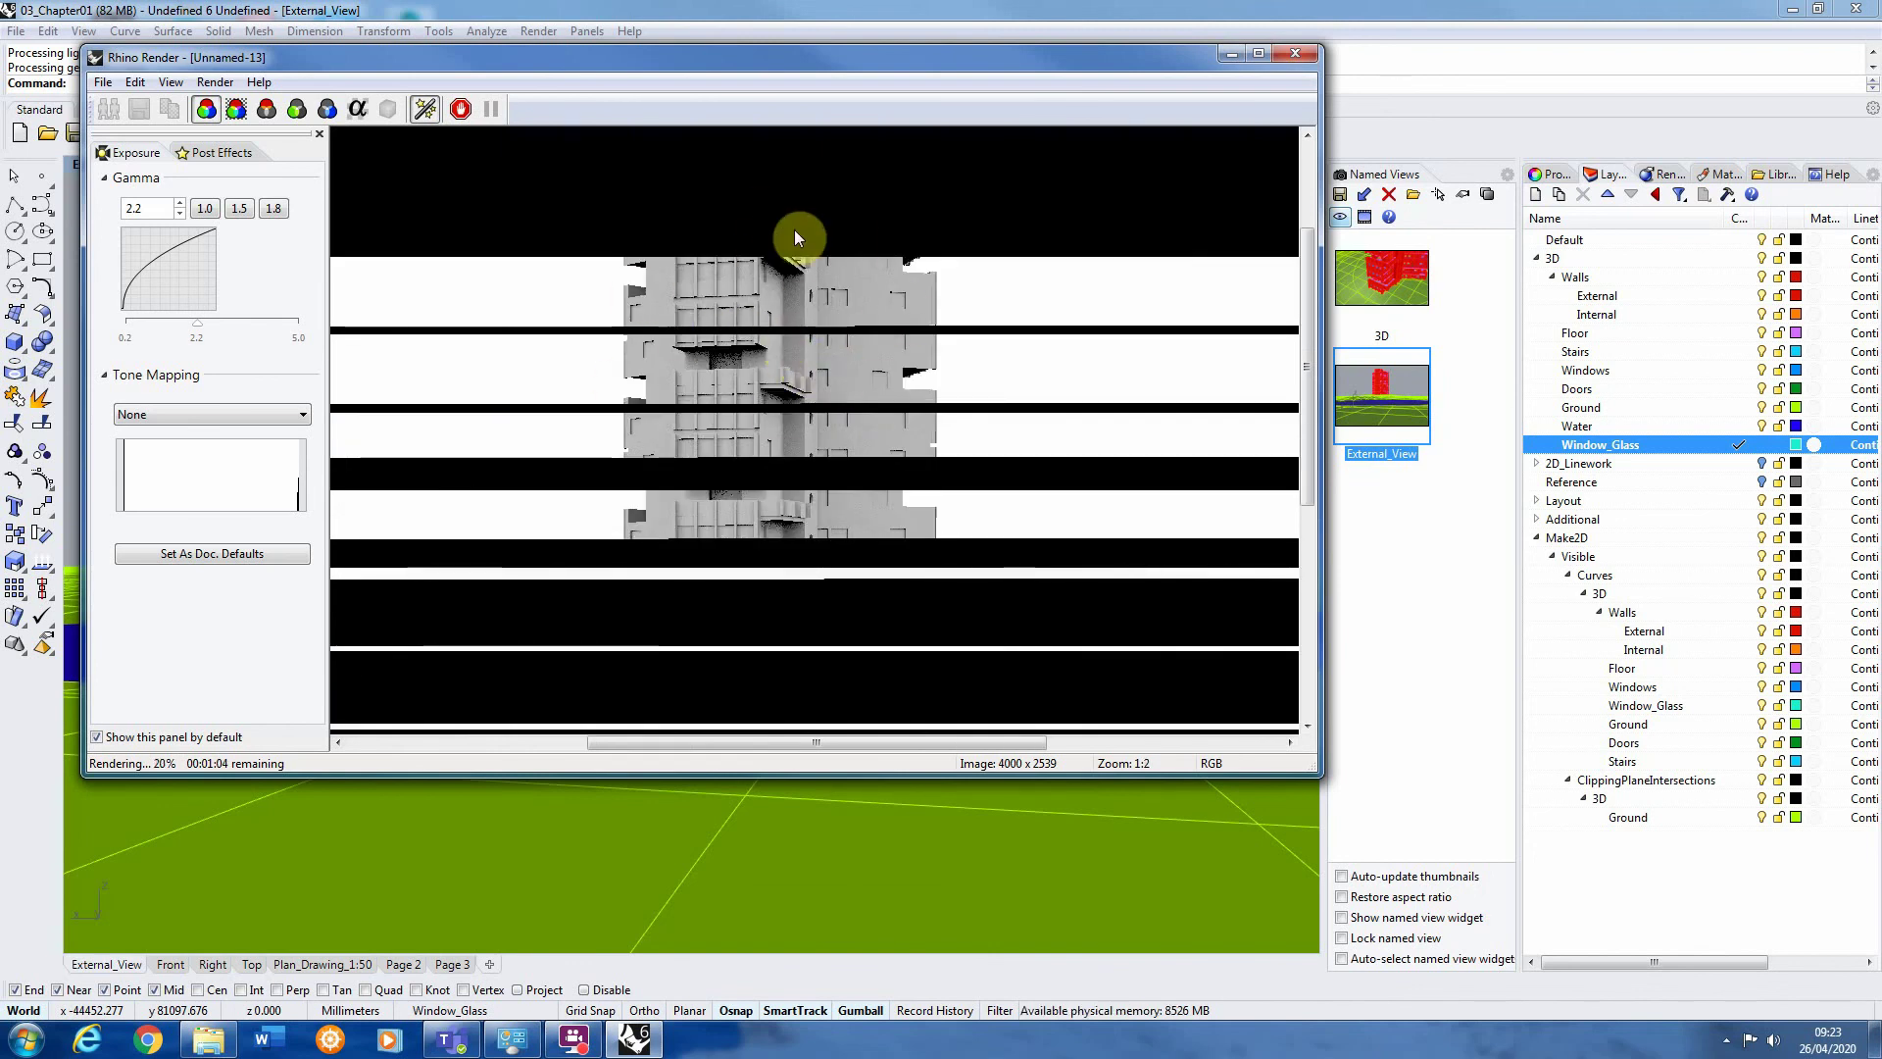
{"action": "scroll", "coordinate": [702, 385], "scroll_direction": "up", "scroll_amount": 2}
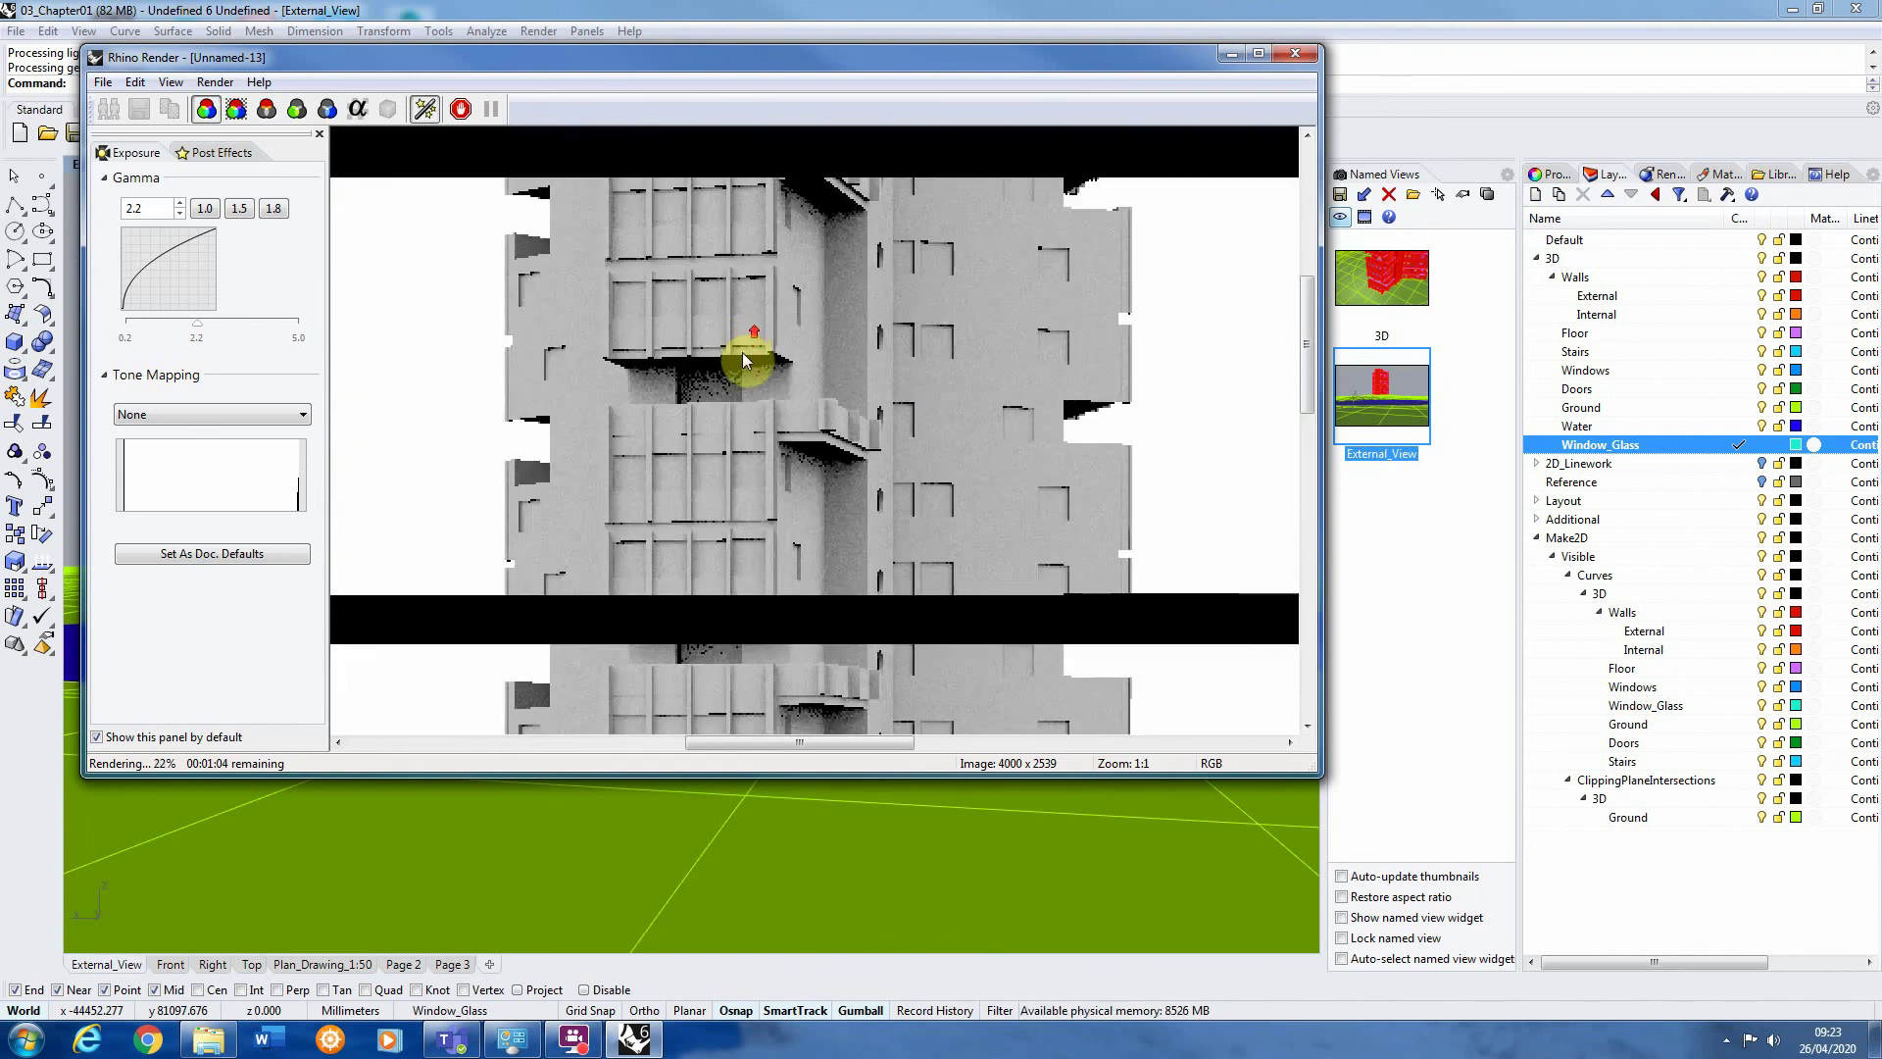
{"action": "scroll", "coordinate": [844, 384], "scroll_direction": "down", "scroll_amount": 2}
{"action": "scroll", "coordinate": [853, 392], "scroll_direction": "up", "scroll_amount": 1}
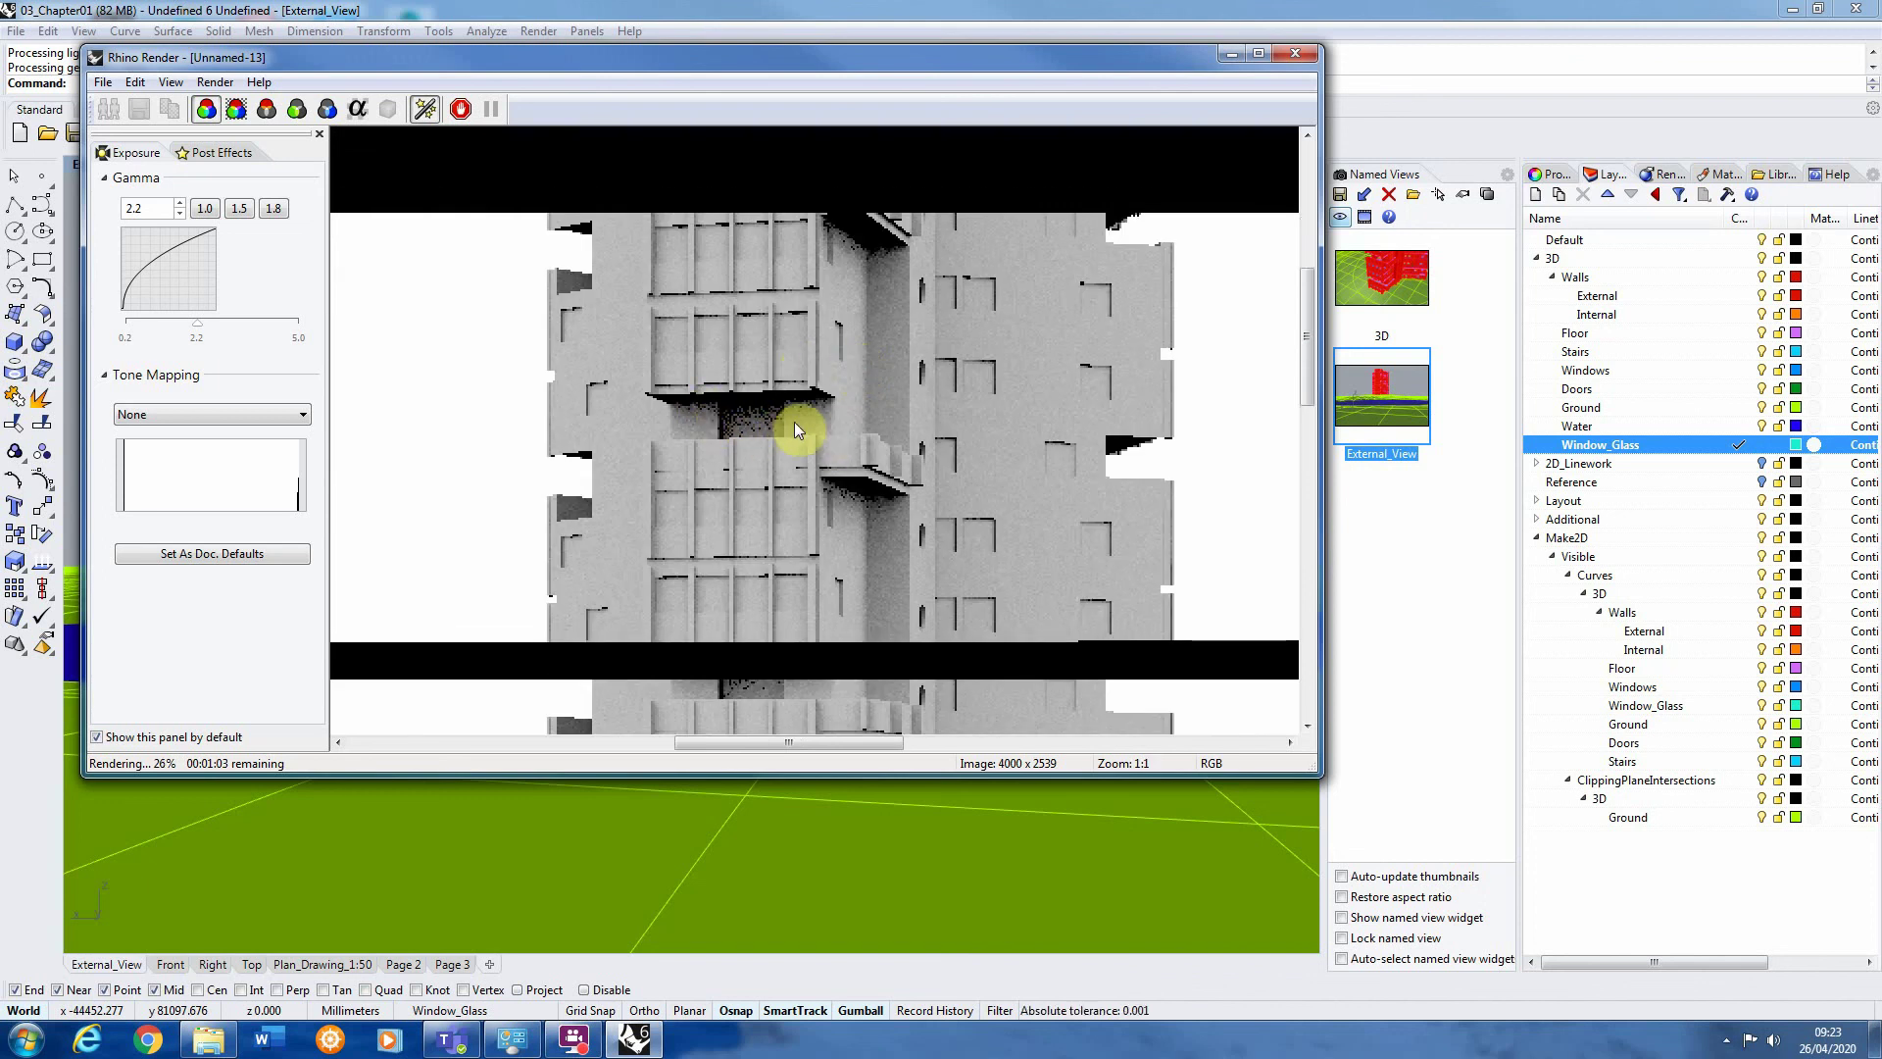
{"action": "scroll", "coordinate": [860, 423], "scroll_direction": "down", "scroll_amount": 1}
{"action": "scroll", "coordinate": [879, 349], "scroll_direction": "up", "scroll_amount": 1}
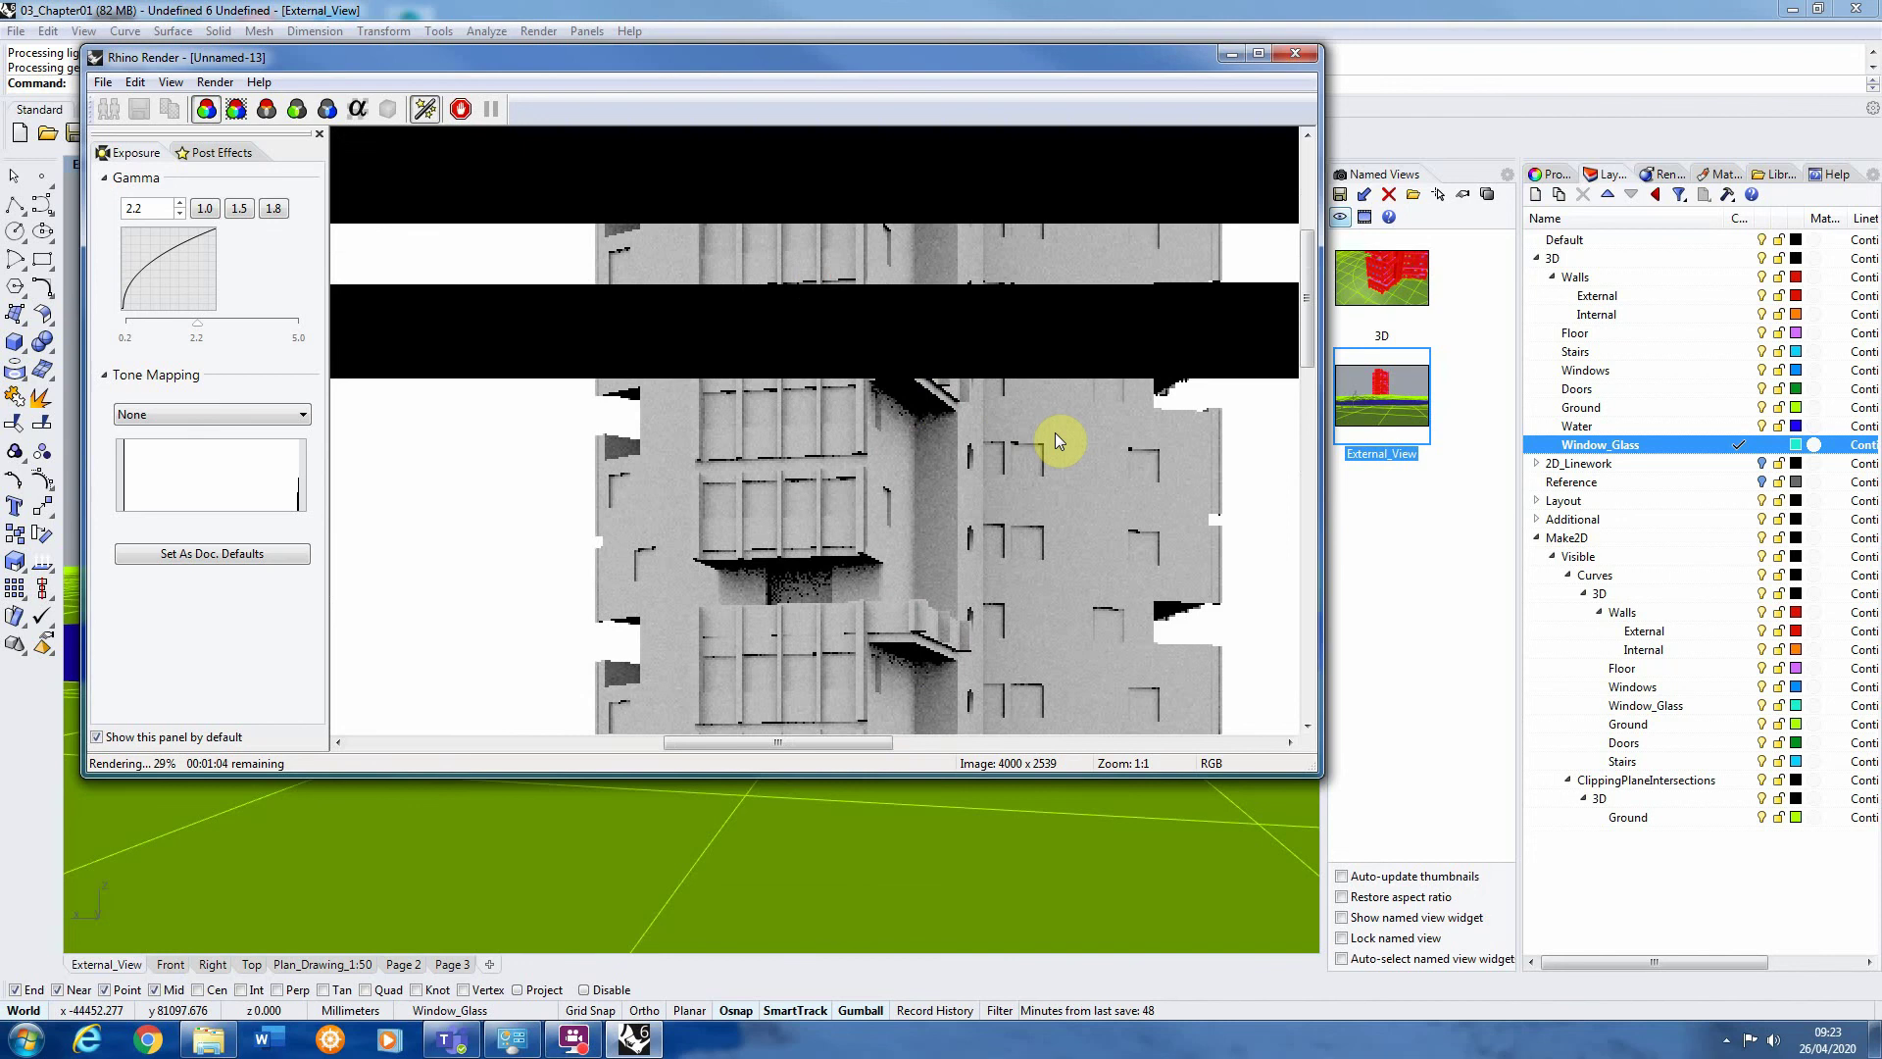
{"action": "scroll", "coordinate": [1004, 364], "scroll_direction": "down", "scroll_amount": 2}
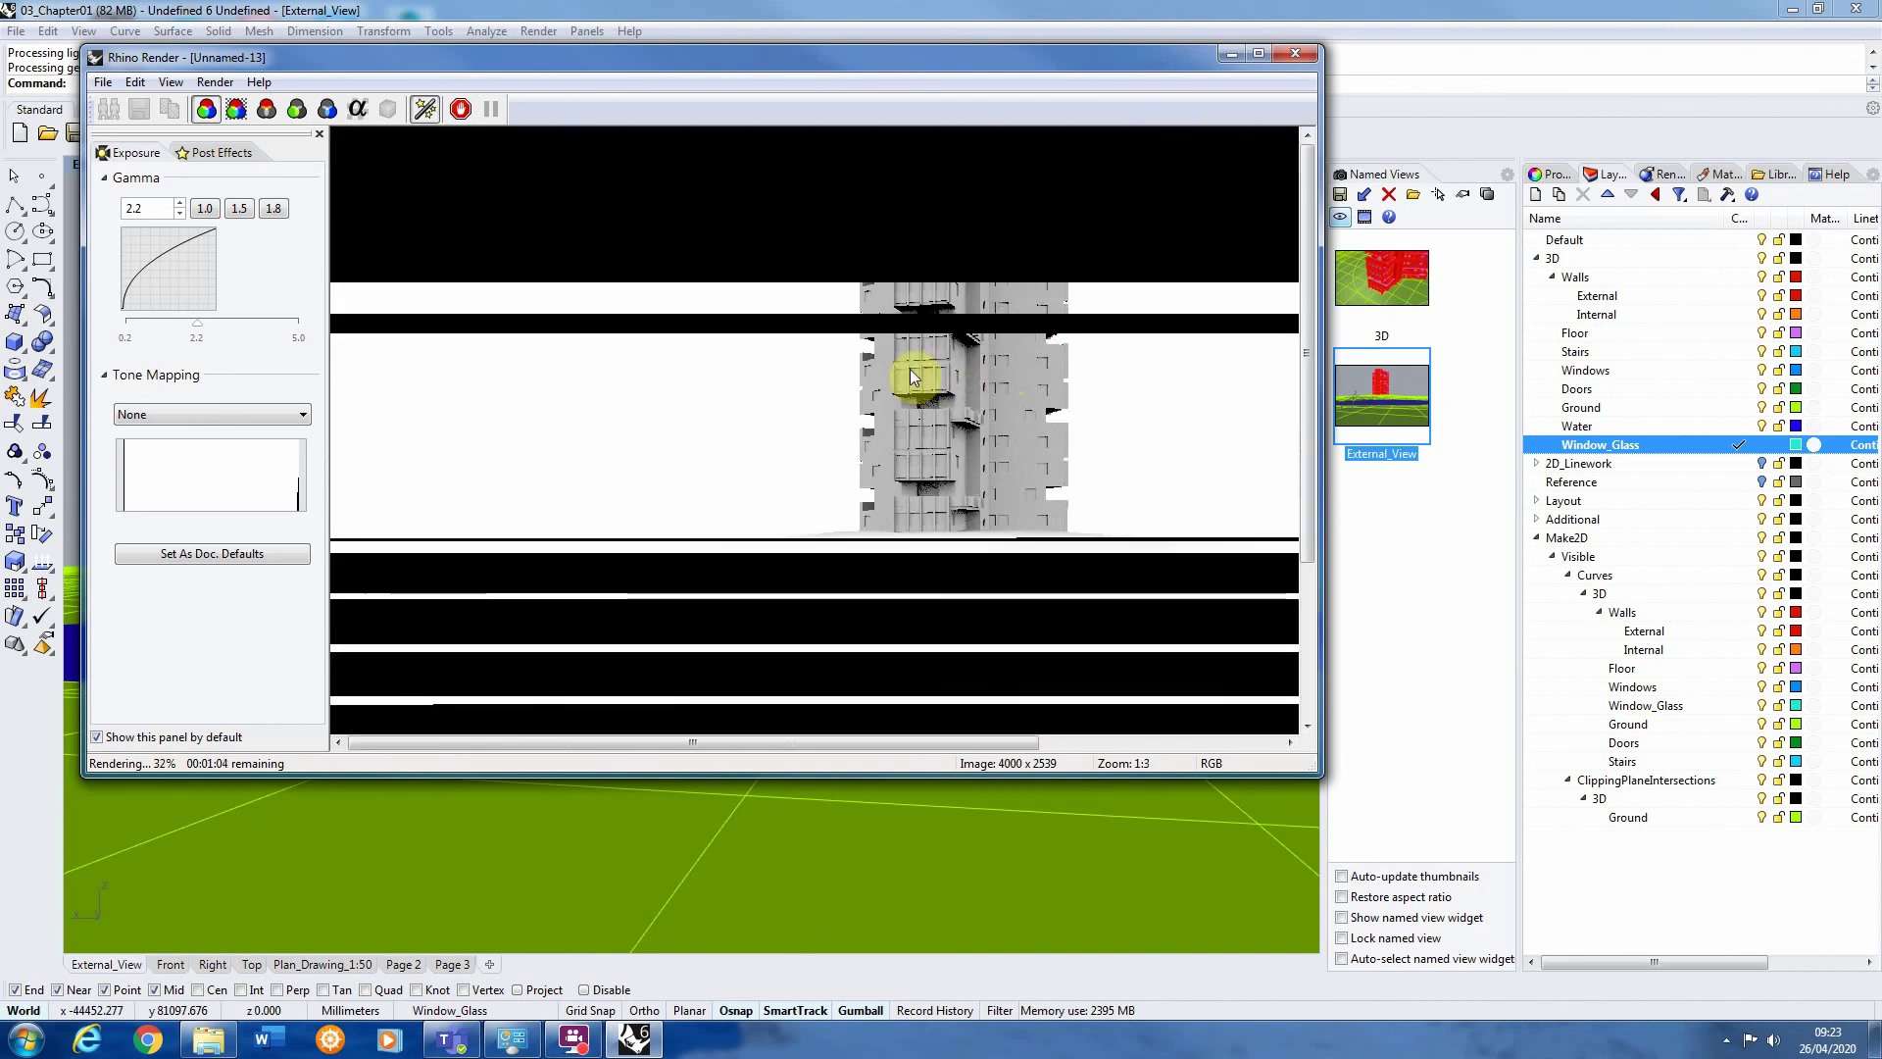
{"action": "scroll", "coordinate": [1044, 348], "scroll_direction": "up", "scroll_amount": 2}
{"action": "scroll", "coordinate": [714, 474], "scroll_direction": "down", "scroll_amount": 2}
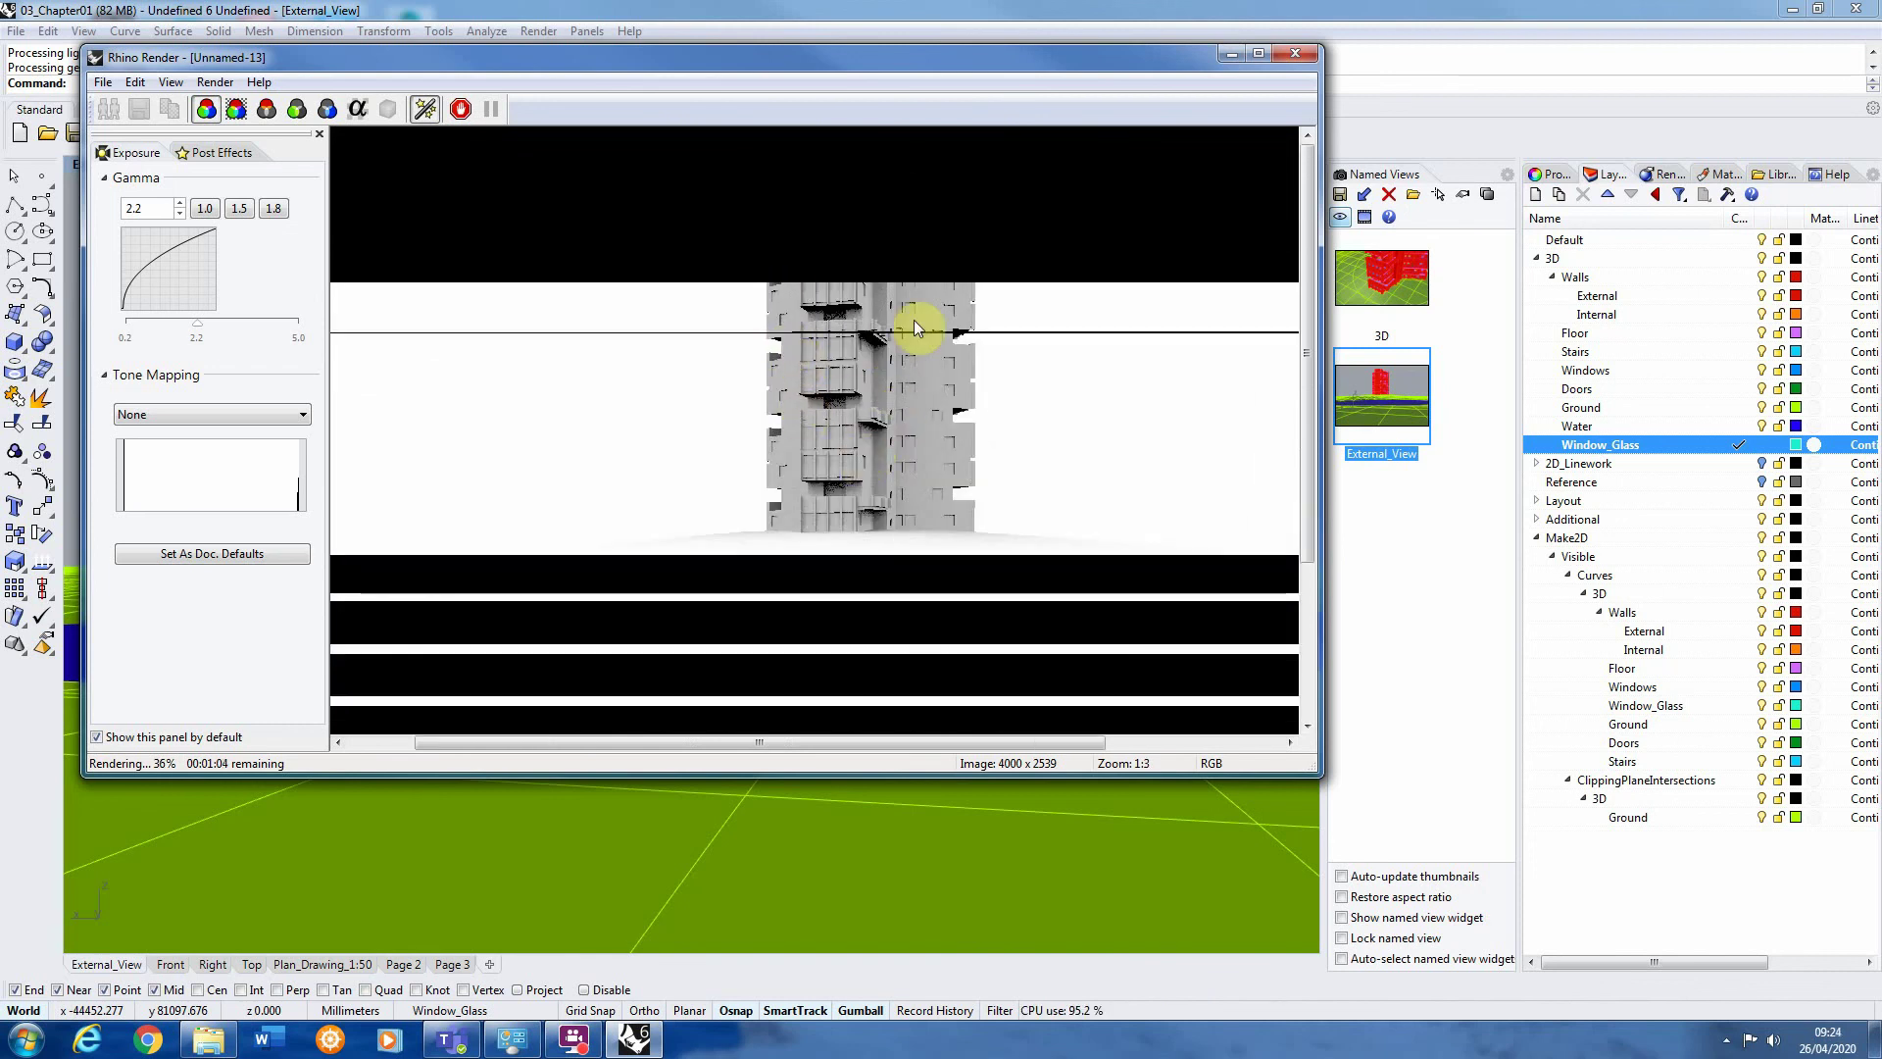
{"action": "scroll", "coordinate": [914, 319], "scroll_direction": "up", "scroll_amount": 1}
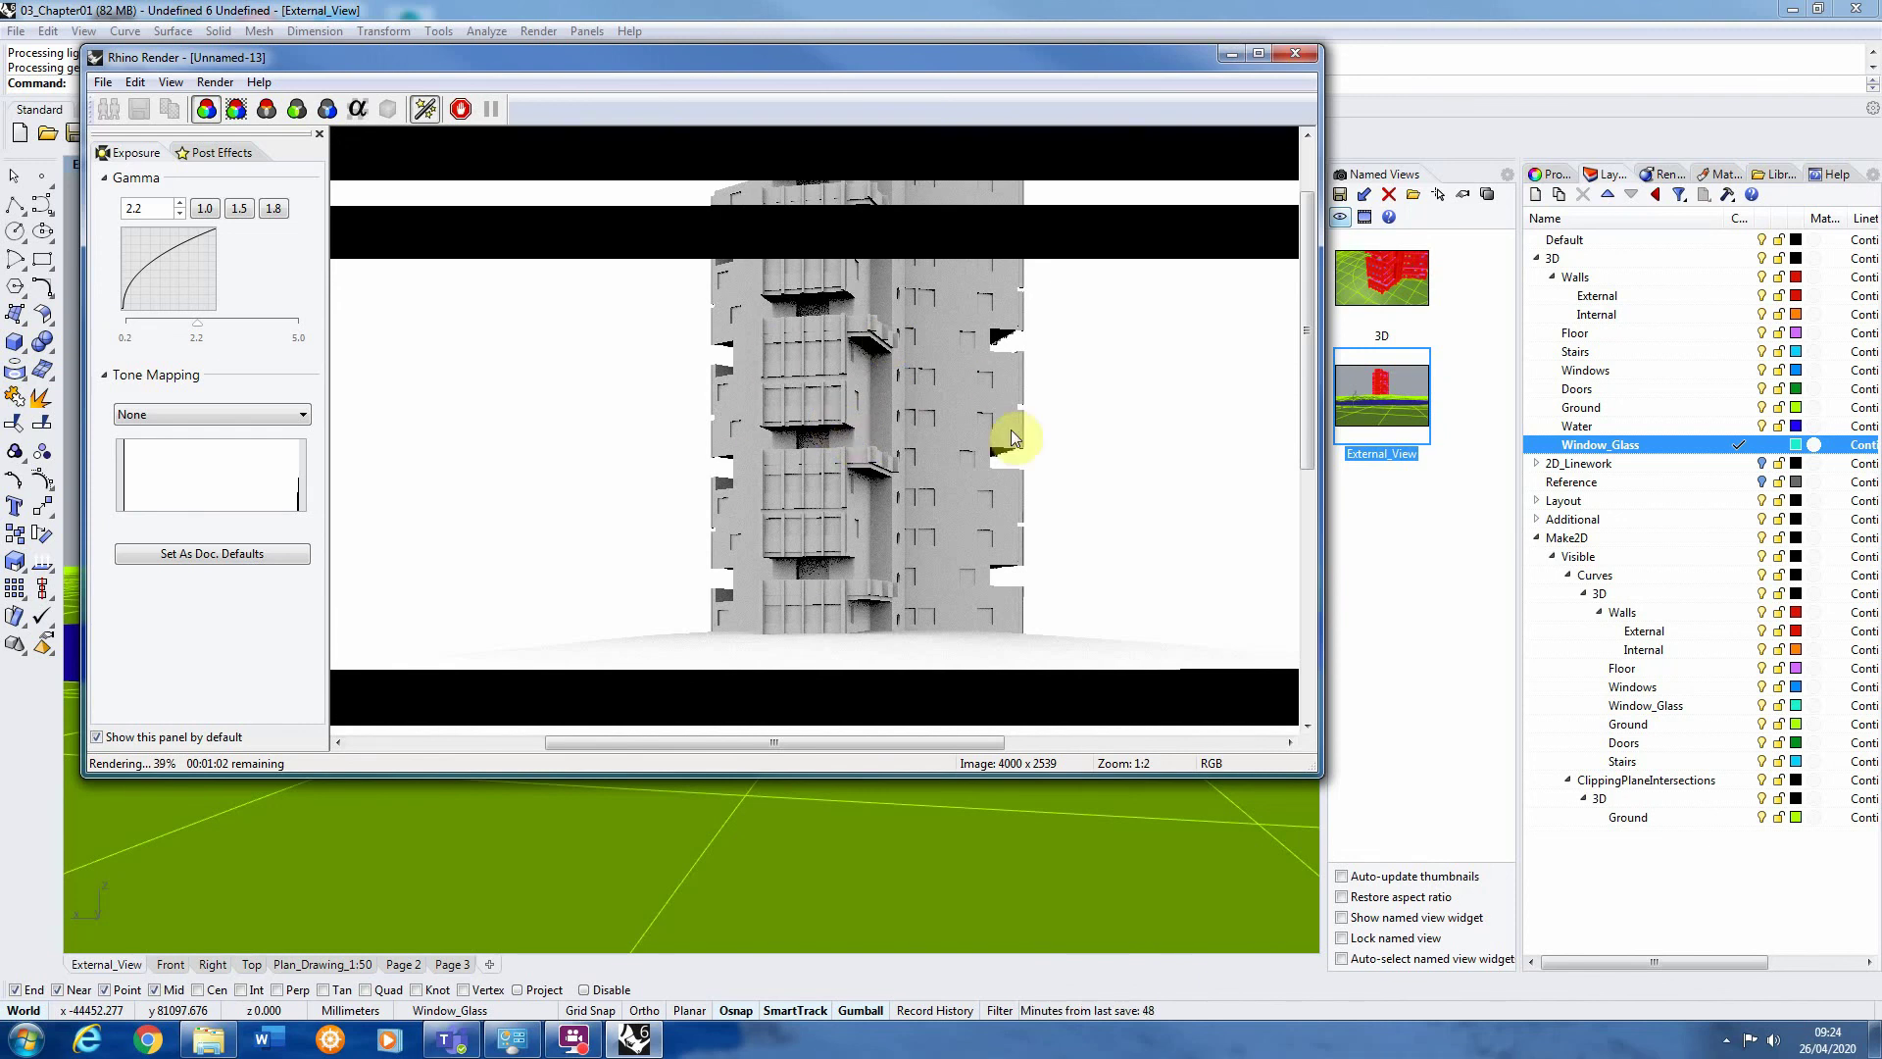
{"action": "scroll", "coordinate": [872, 375], "scroll_direction": "down", "scroll_amount": 1}
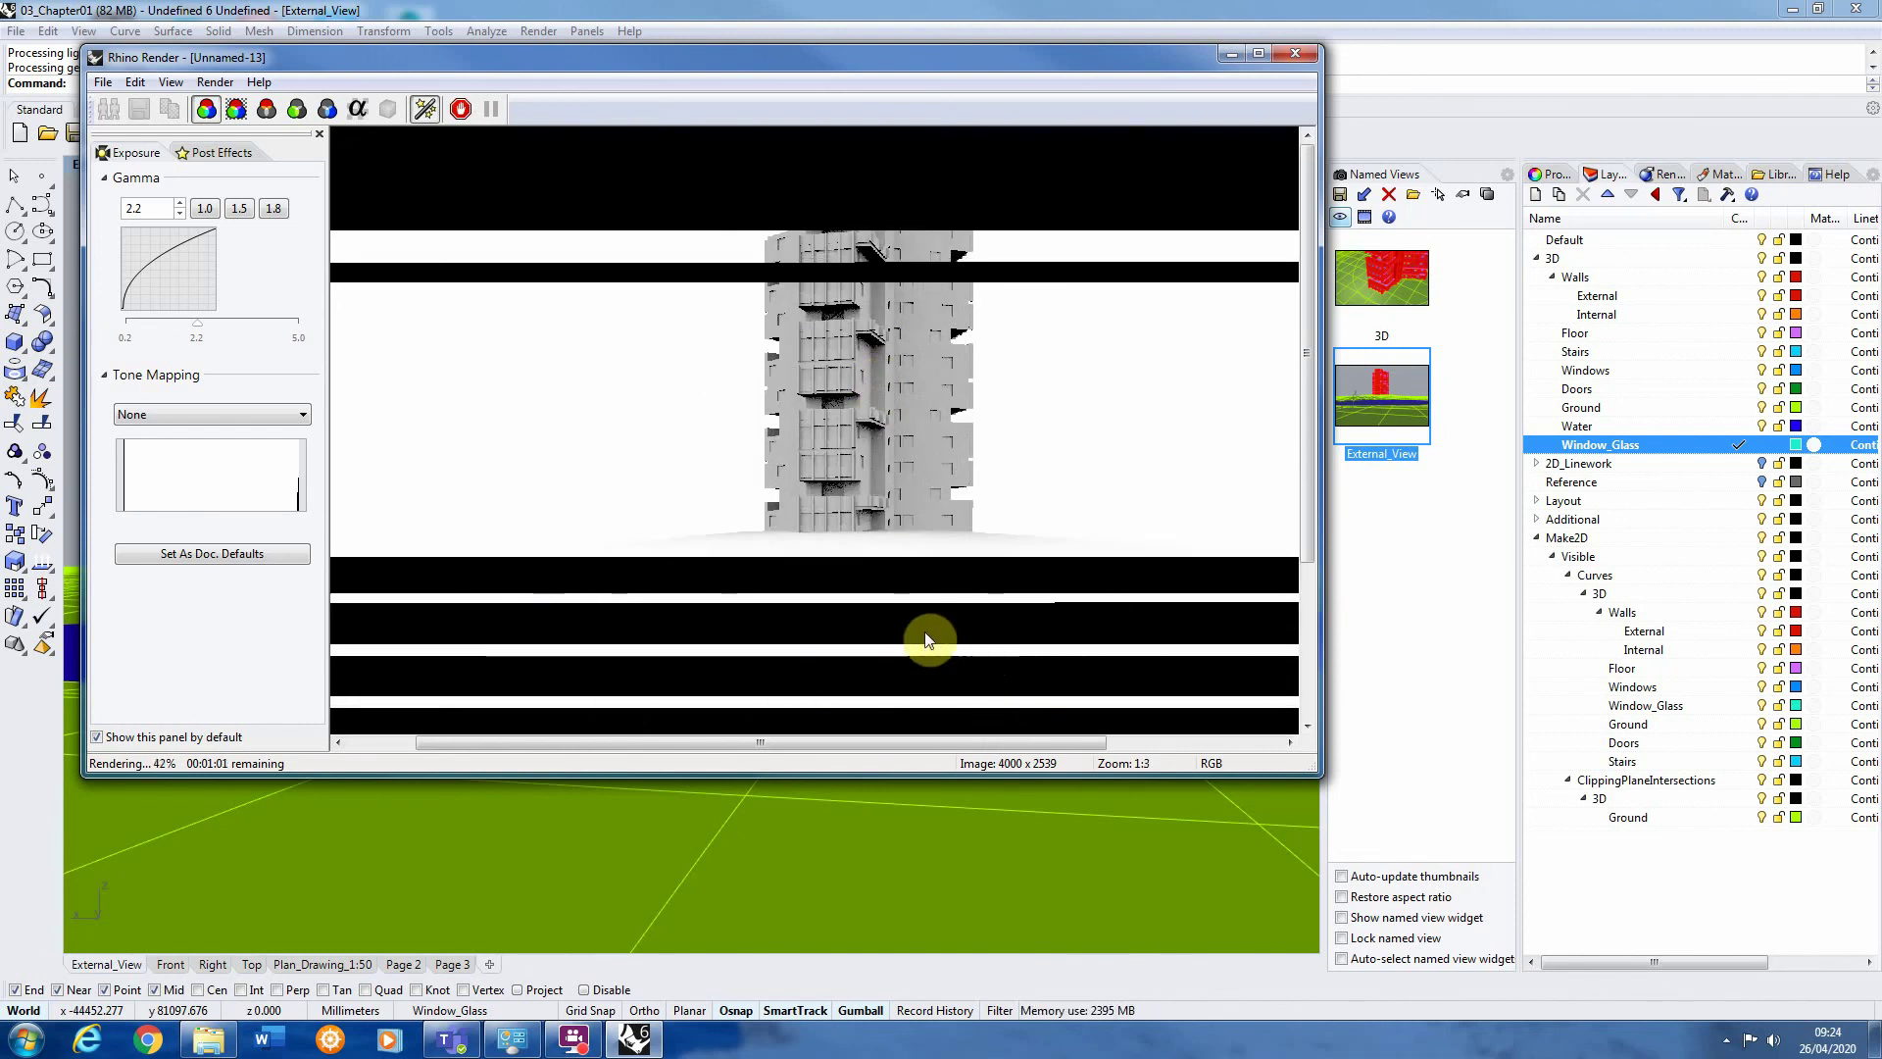
{"action": "scroll", "coordinate": [836, 466], "scroll_direction": "up", "scroll_amount": 2}
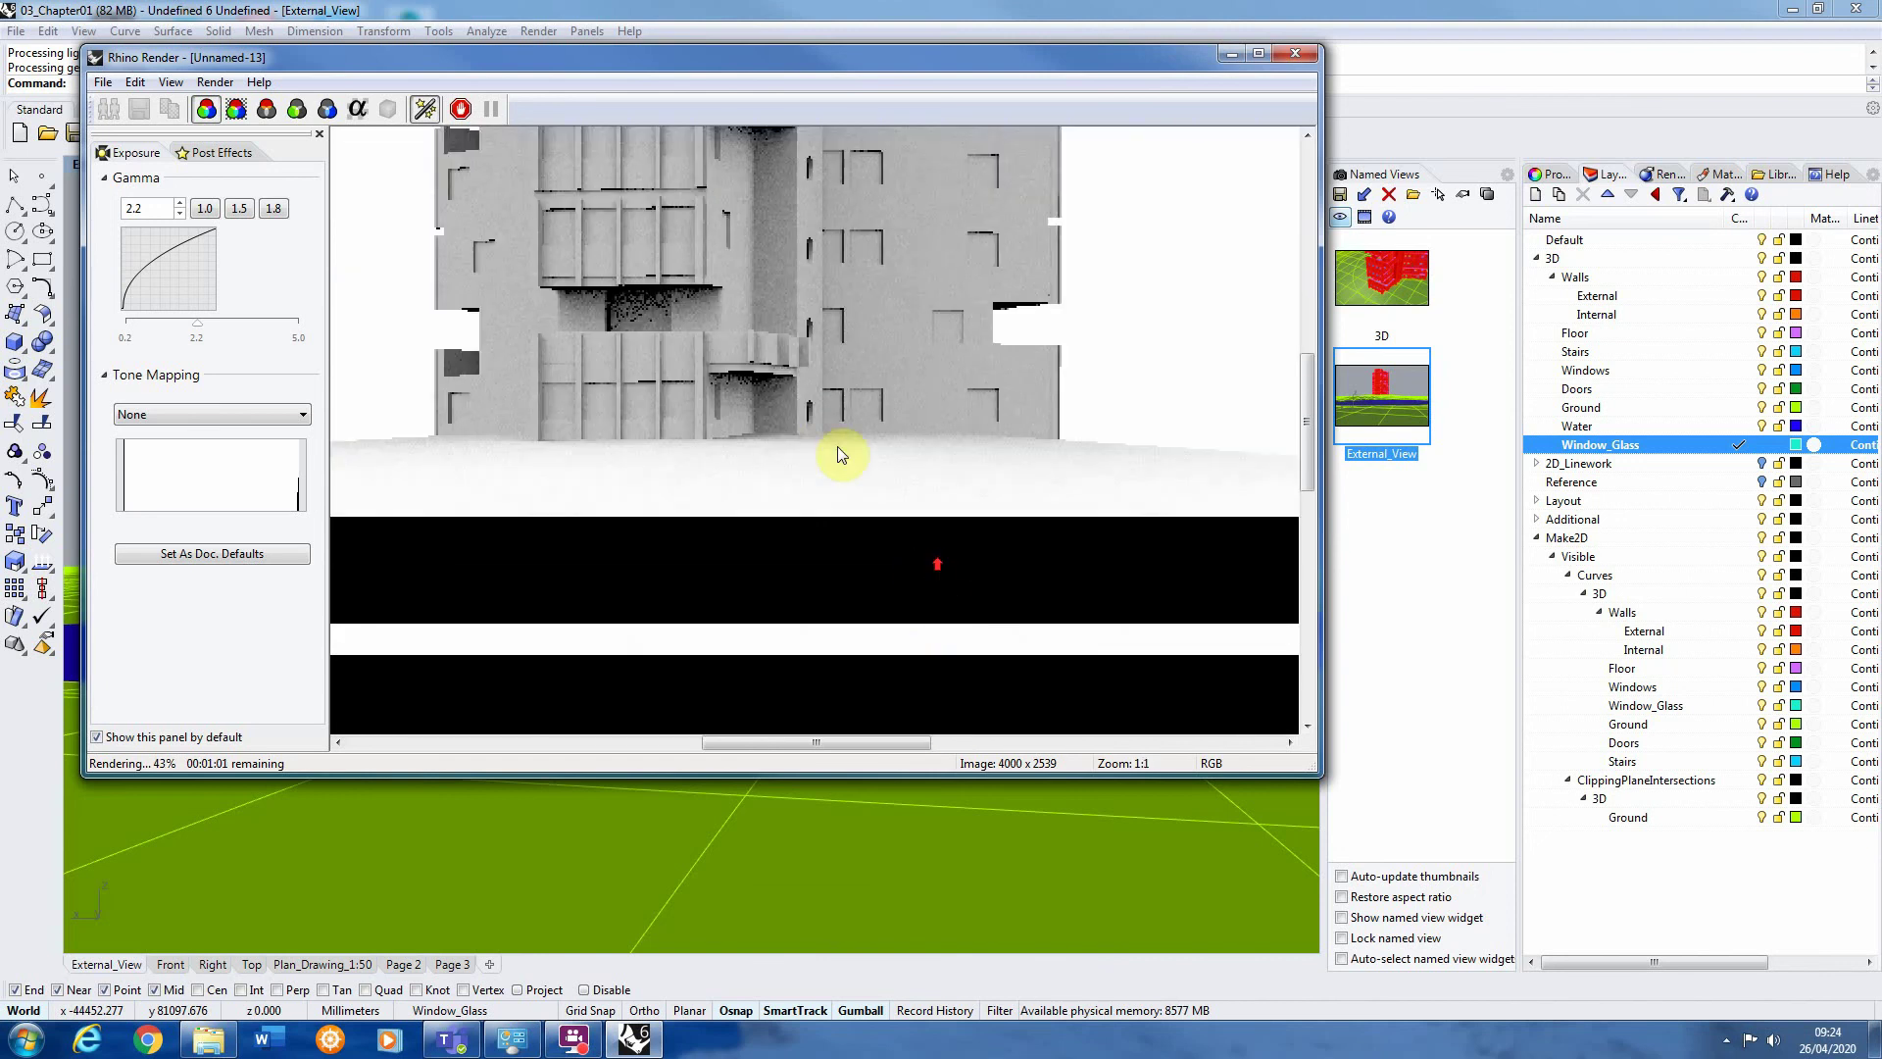
{"action": "scroll", "coordinate": [802, 434], "scroll_direction": "down", "scroll_amount": 2}
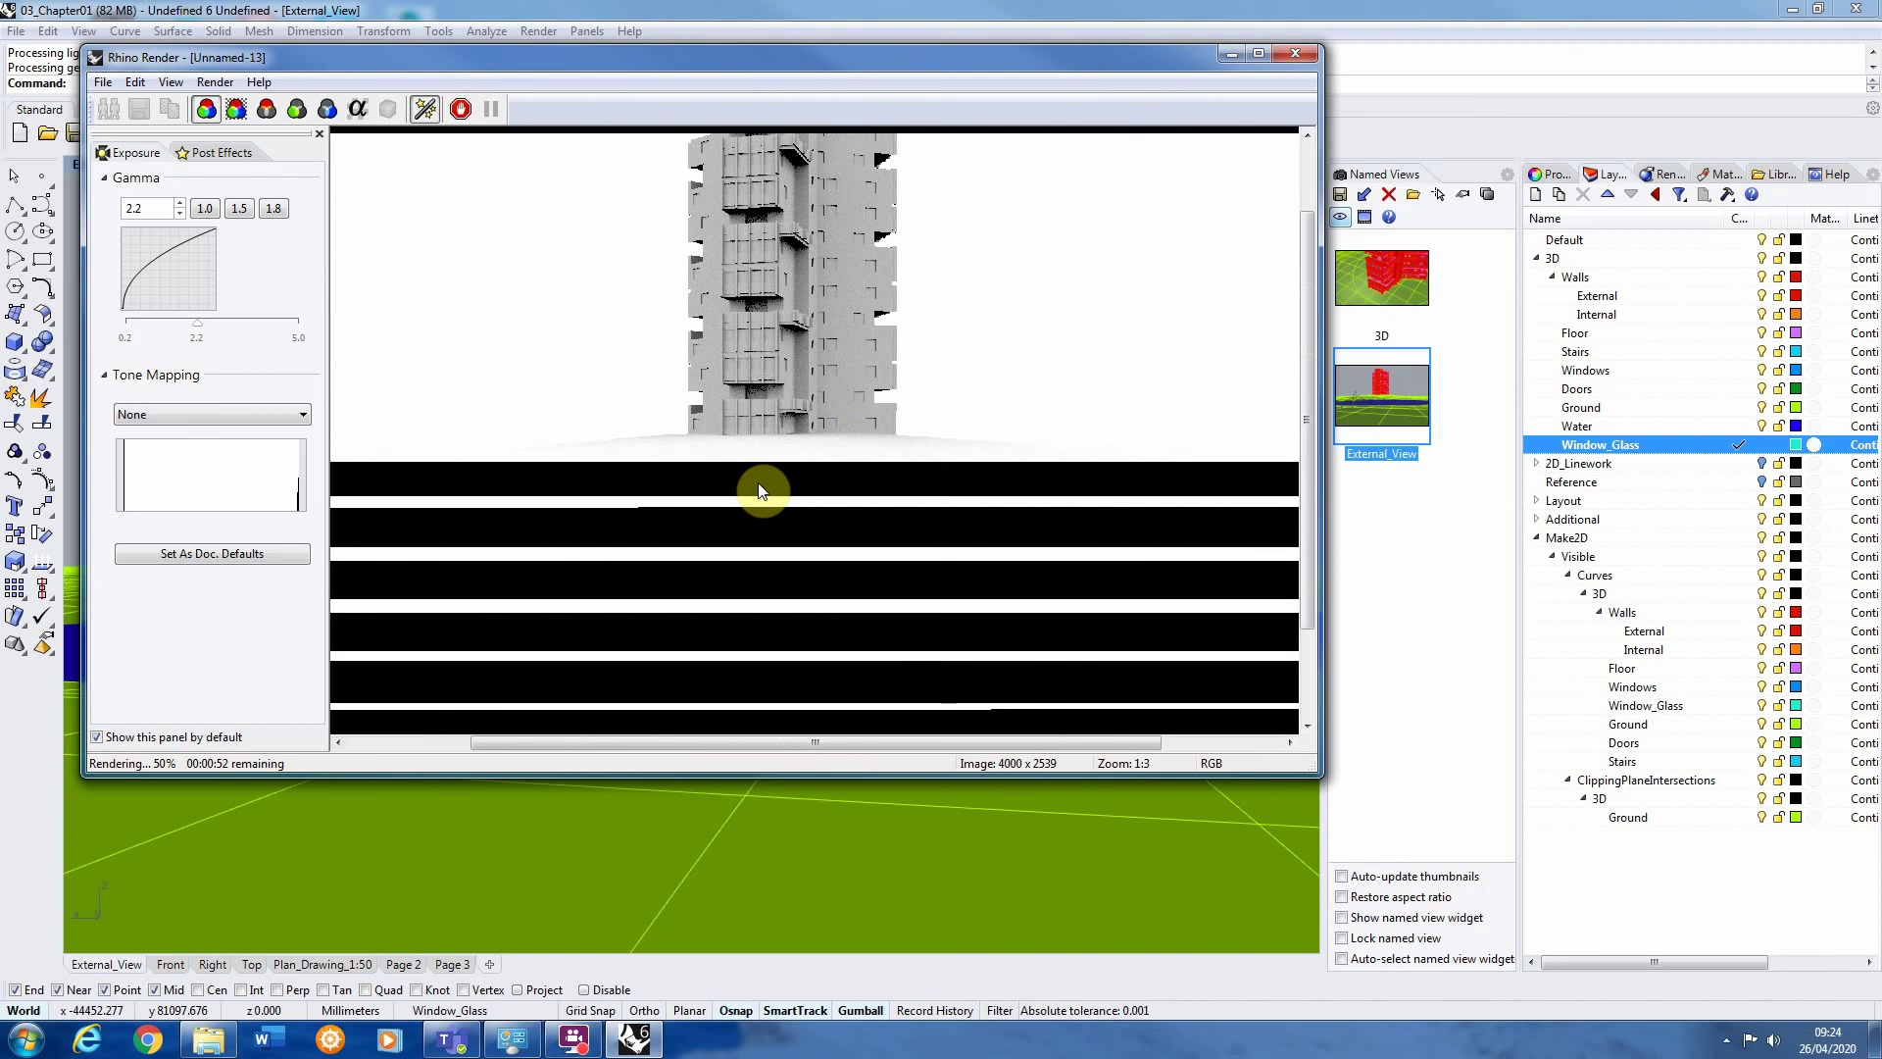
{"action": "scroll", "coordinate": [896, 432], "scroll_direction": "down", "scroll_amount": 1}
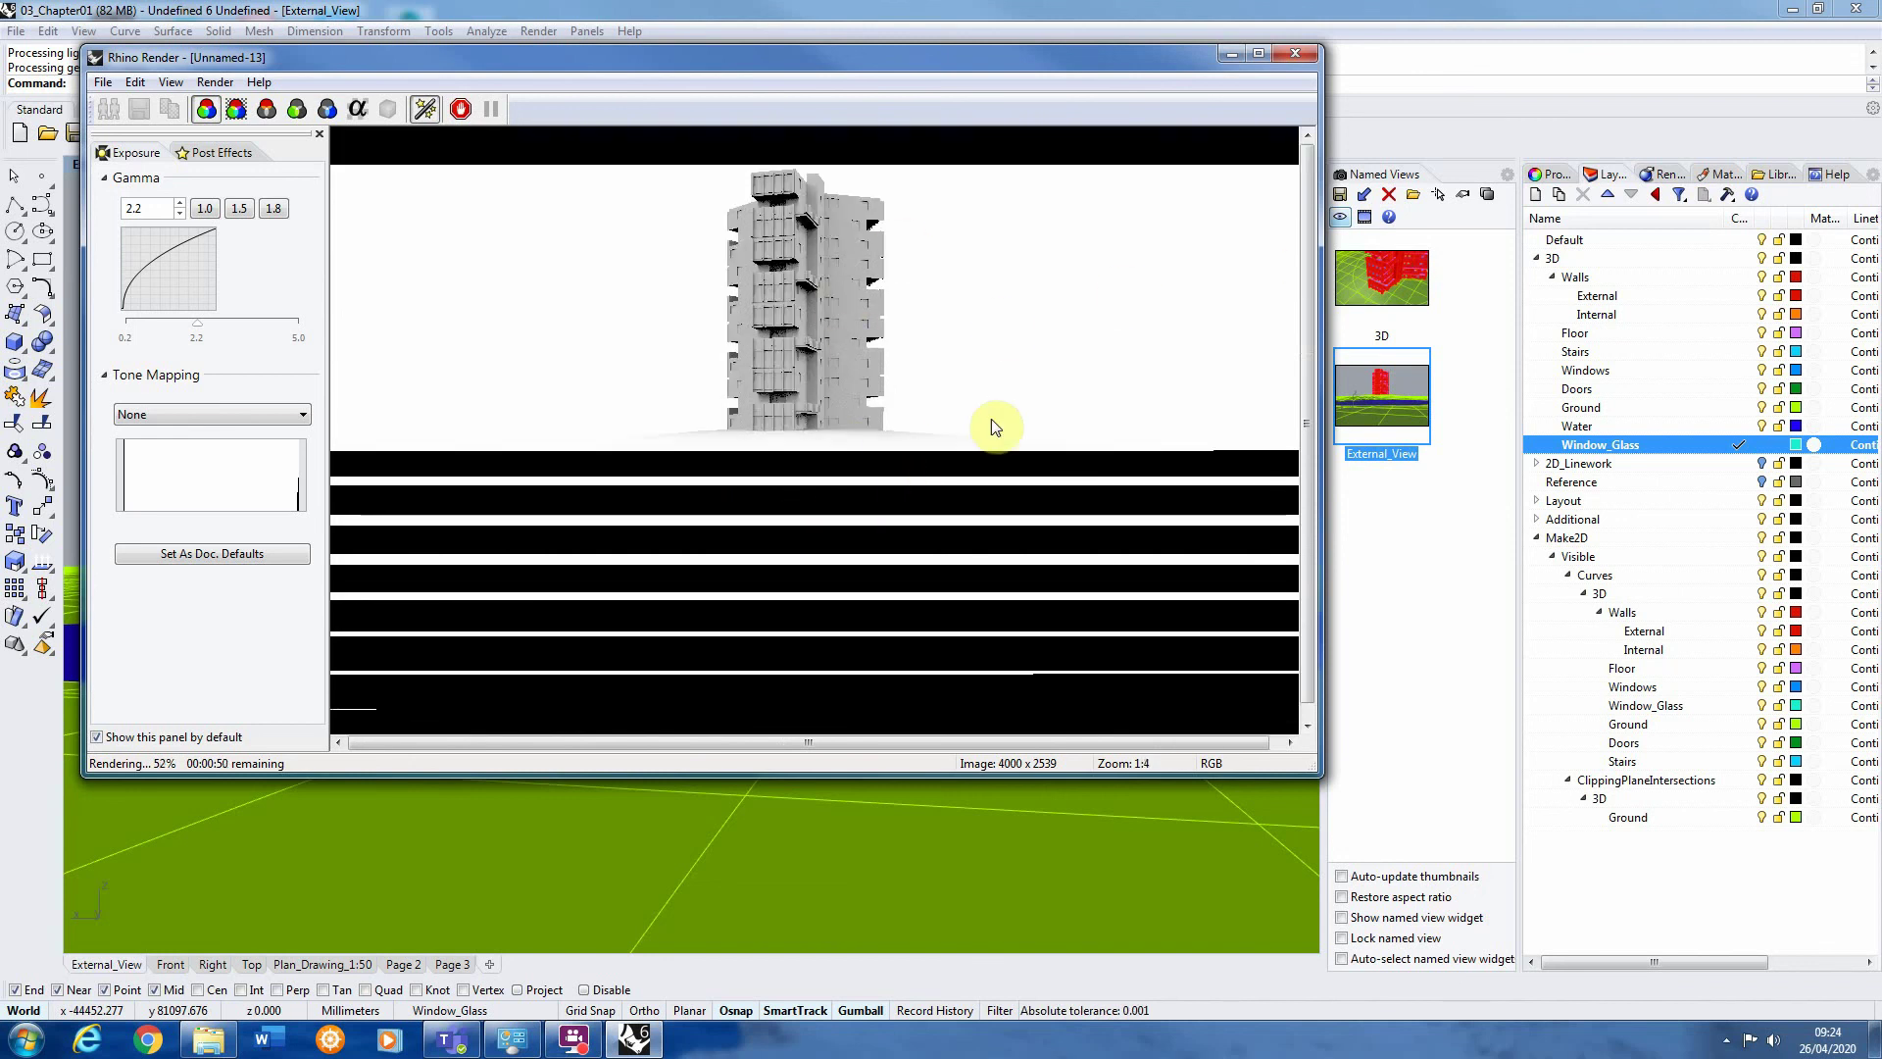
{"action": "scroll", "coordinate": [772, 182], "scroll_direction": "up", "scroll_amount": 1}
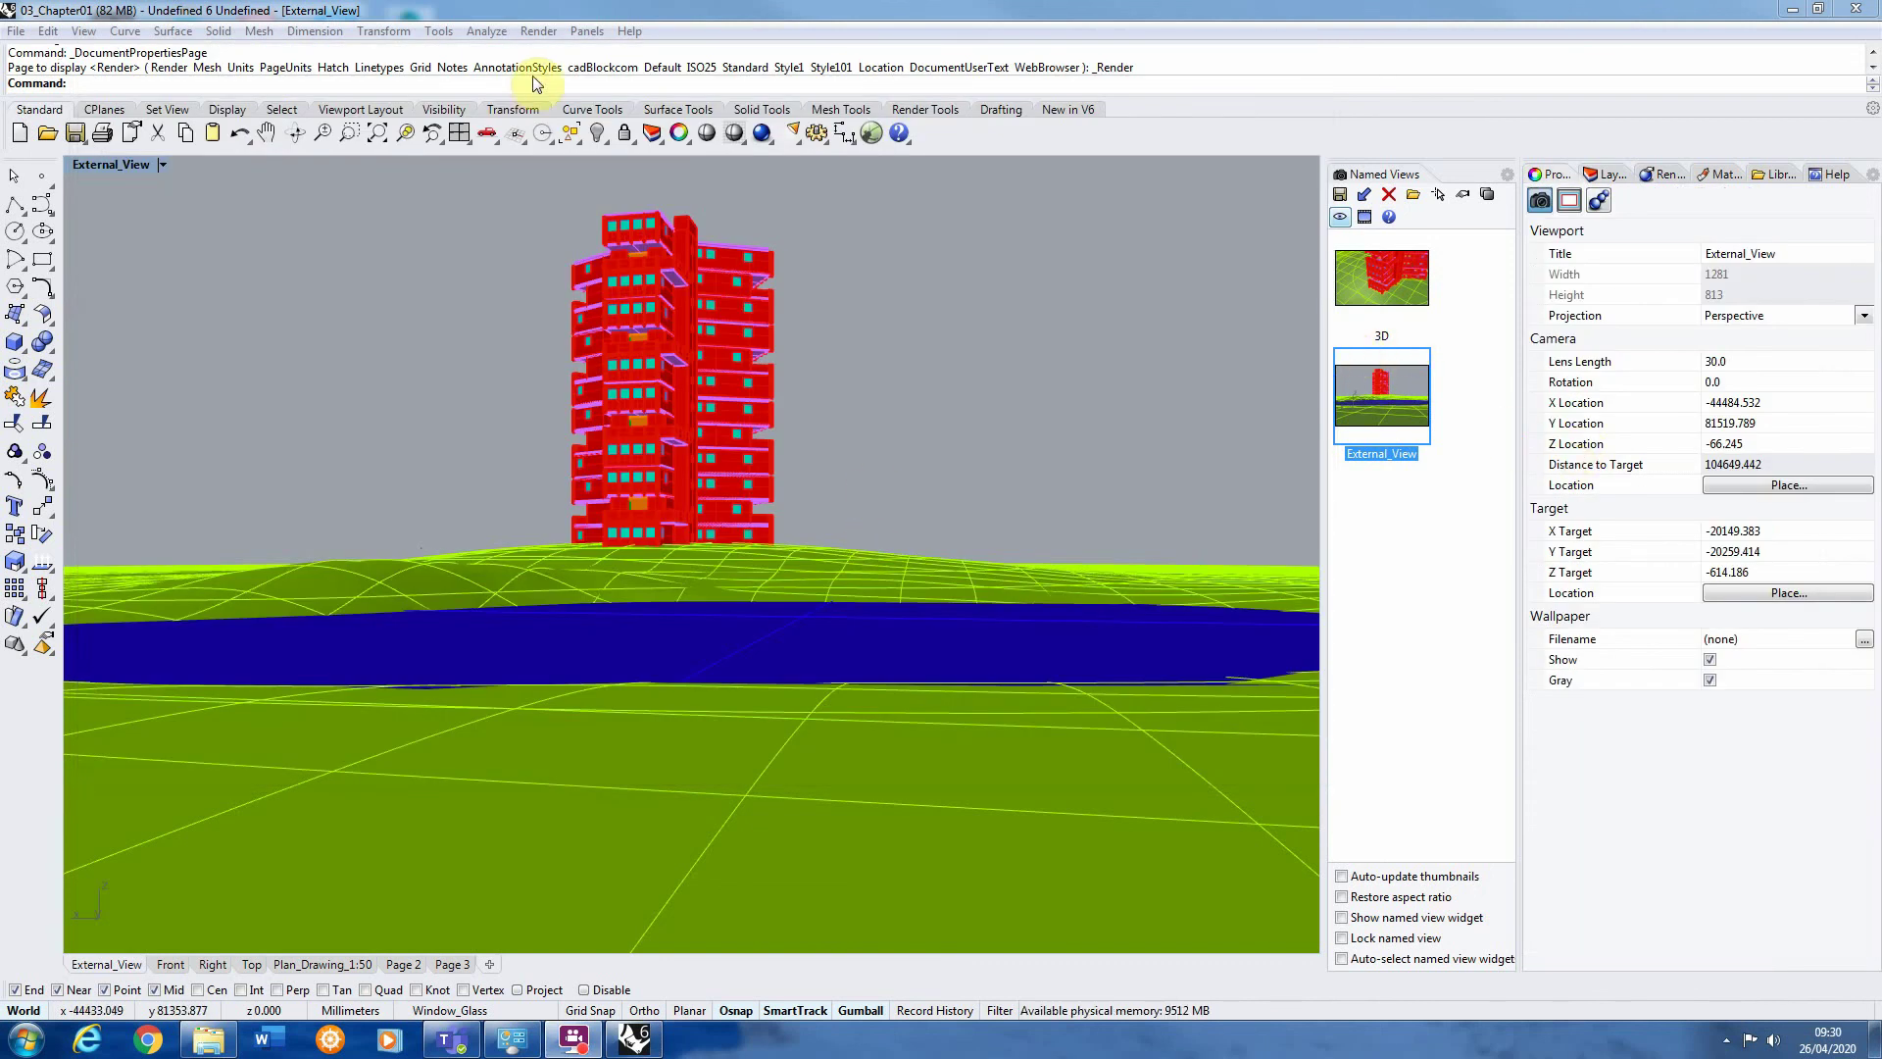
Create a new Custom material in the Material Editor and name it Reflective
{"action": "left_click", "coordinate": [534, 31]}
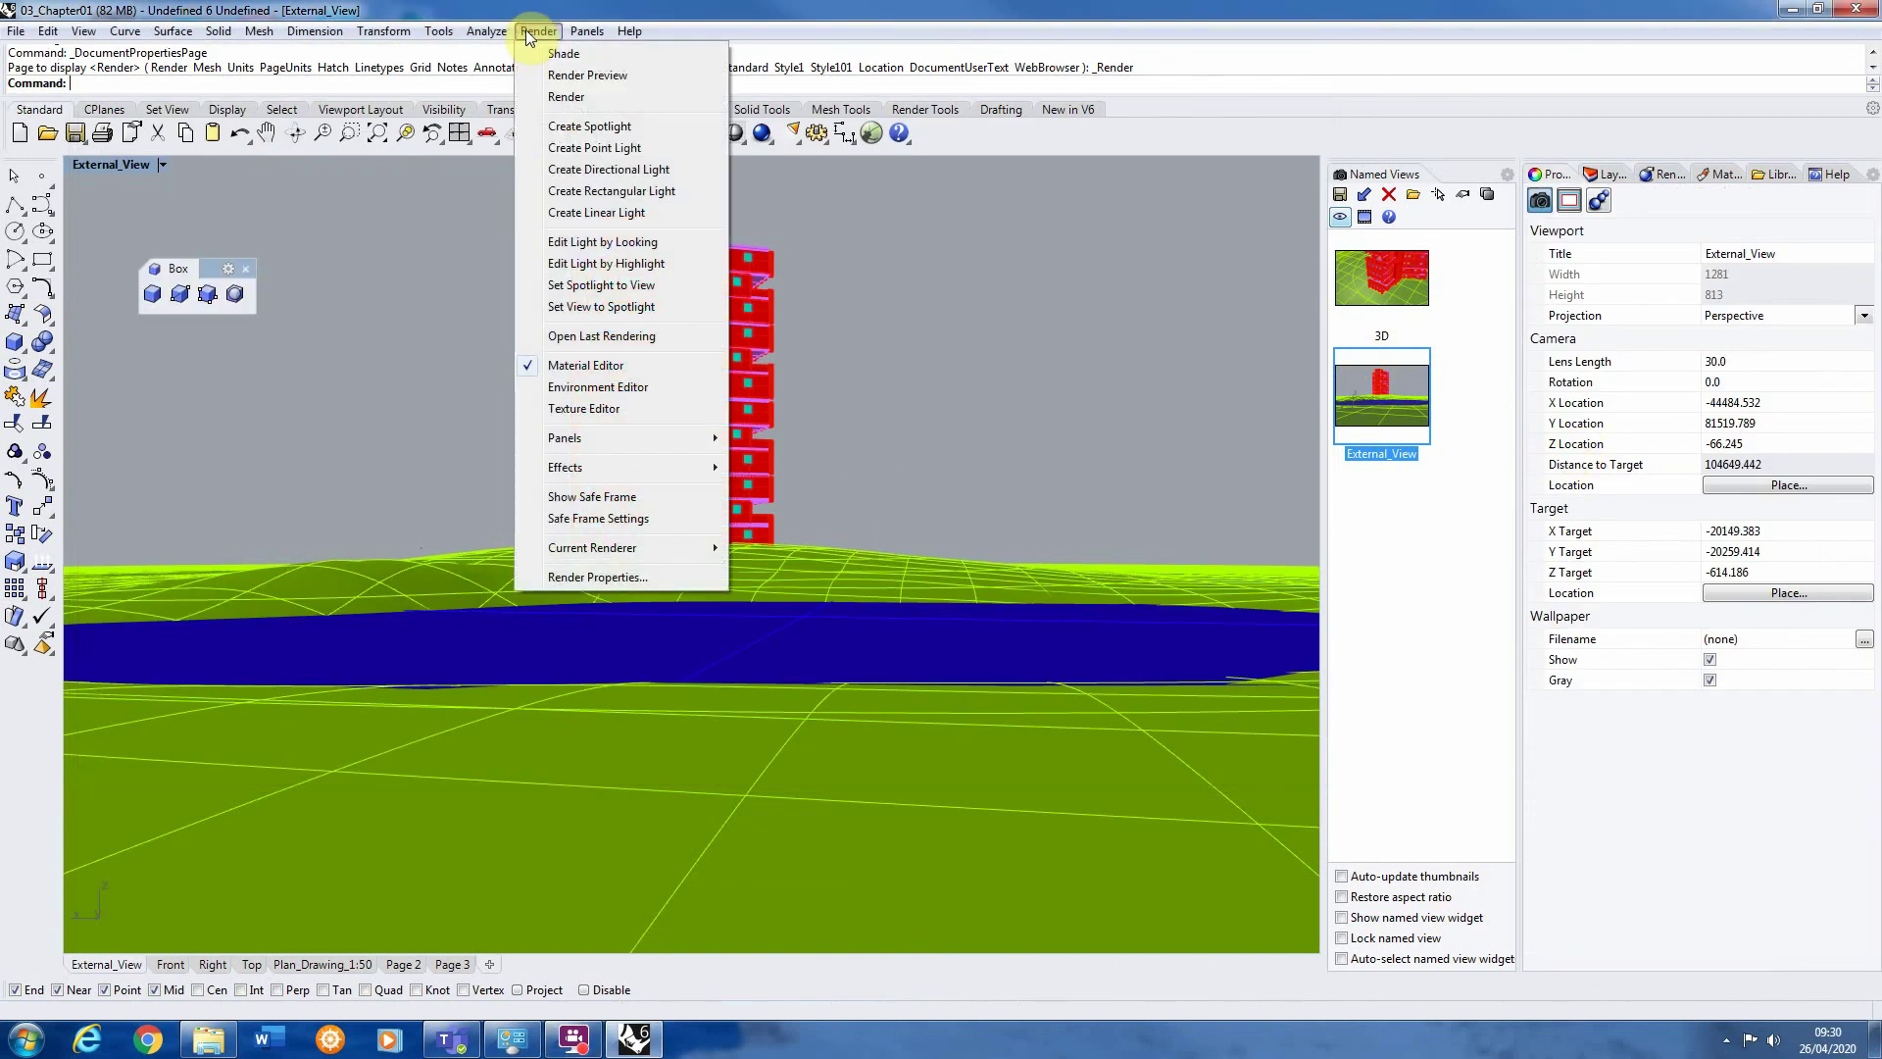
{"action": "left_click", "coordinate": [602, 368]}
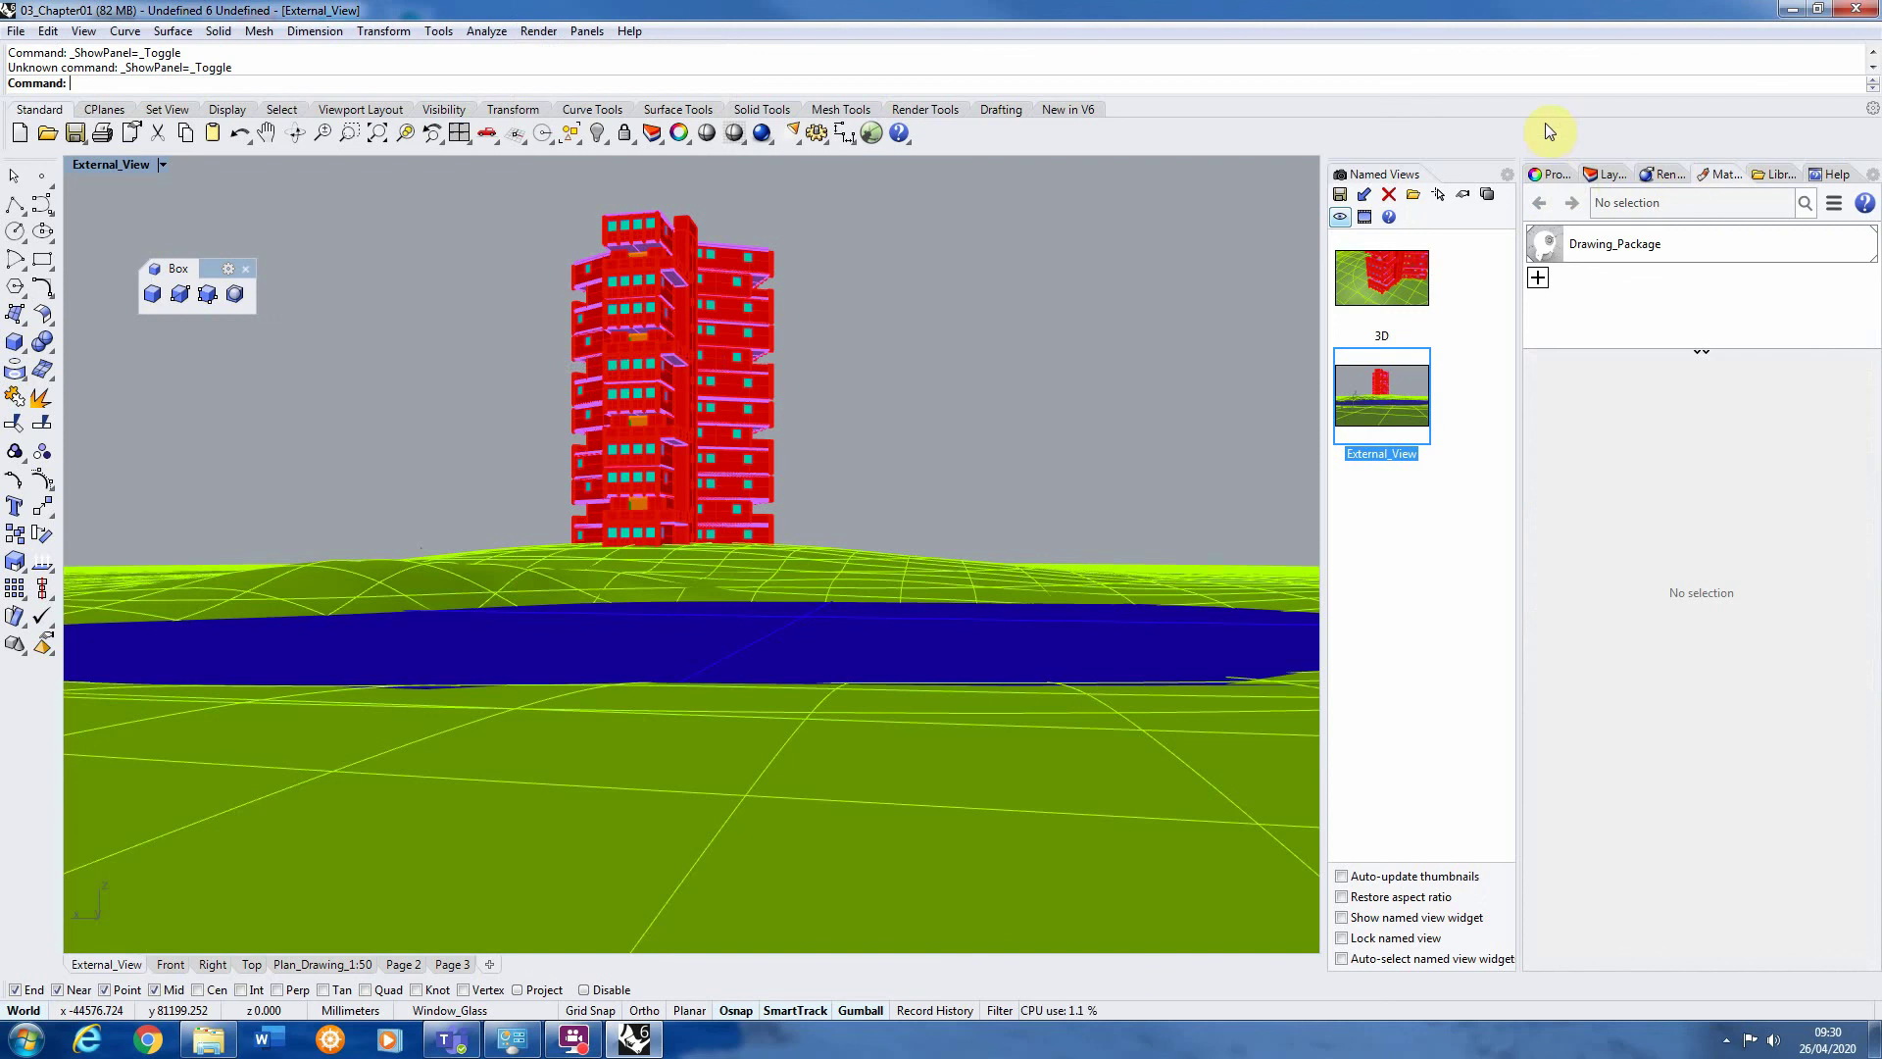
{"action": "left_click", "coordinate": [1537, 280]}
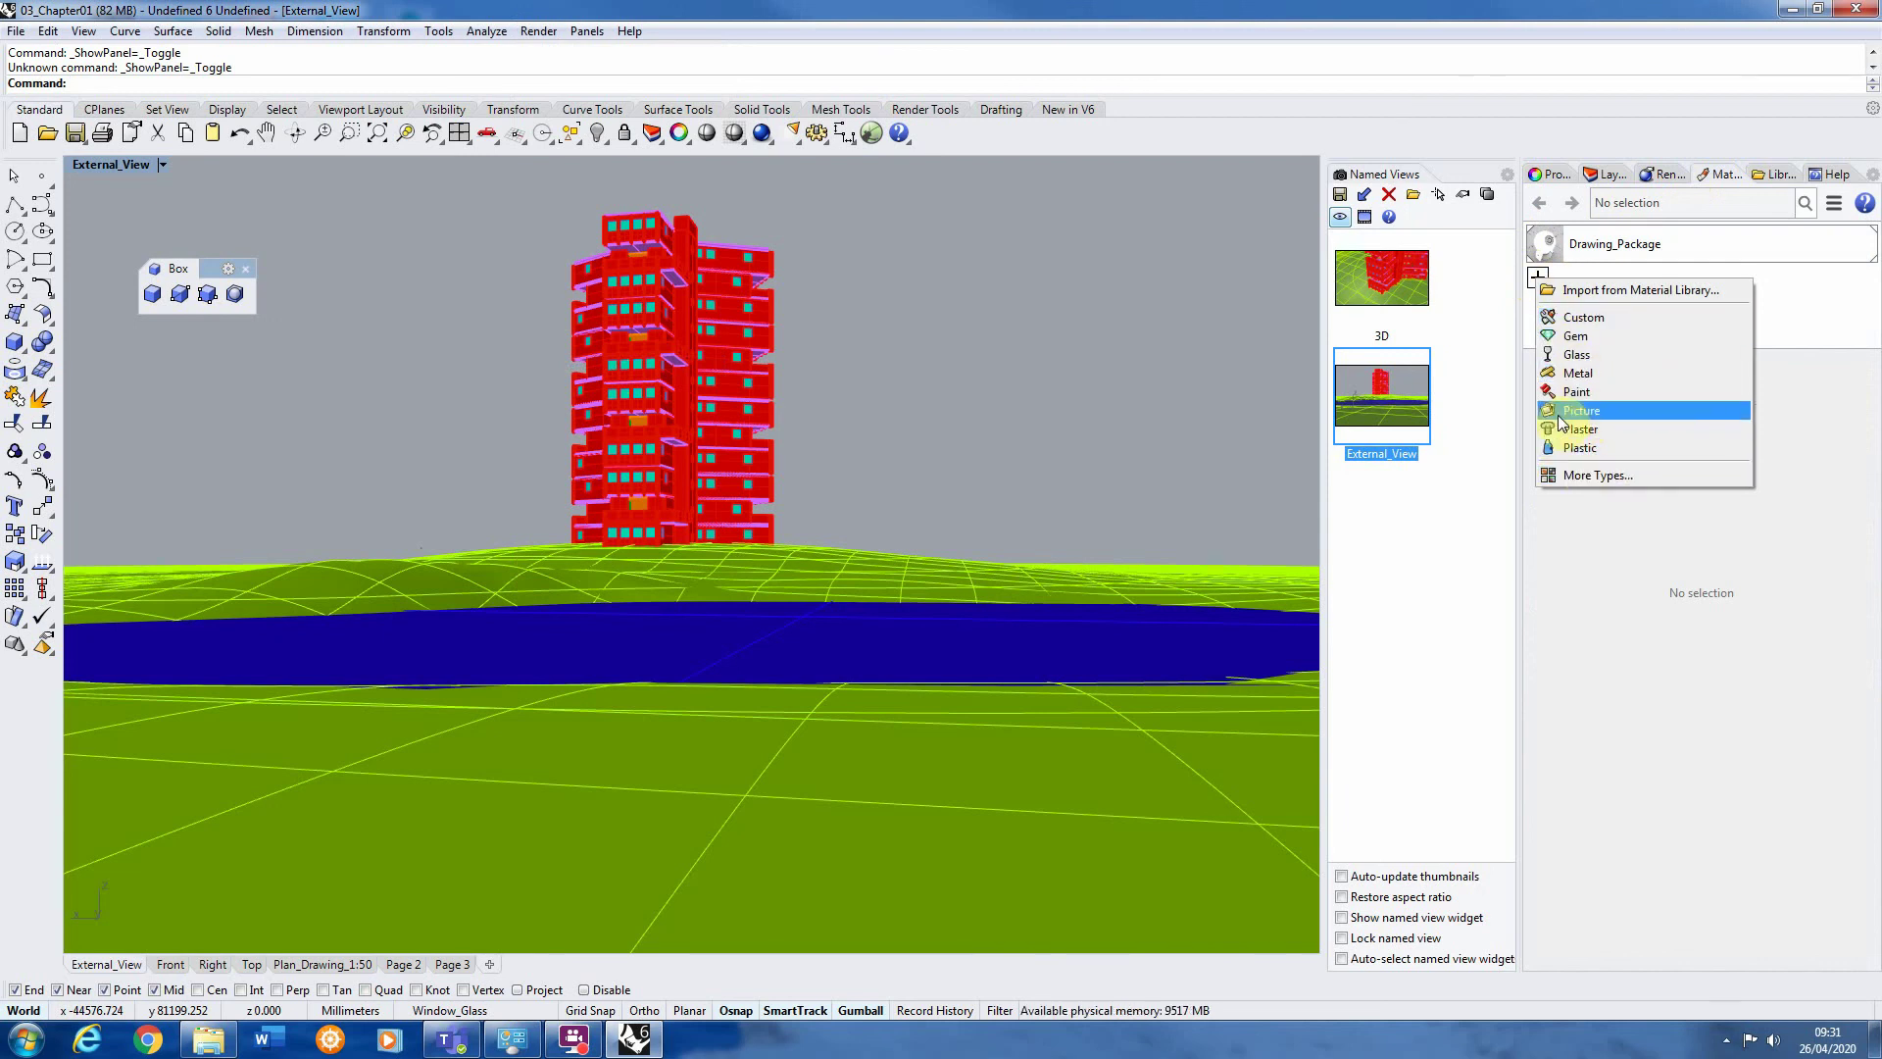
{"action": "left_click", "coordinate": [1602, 322]}
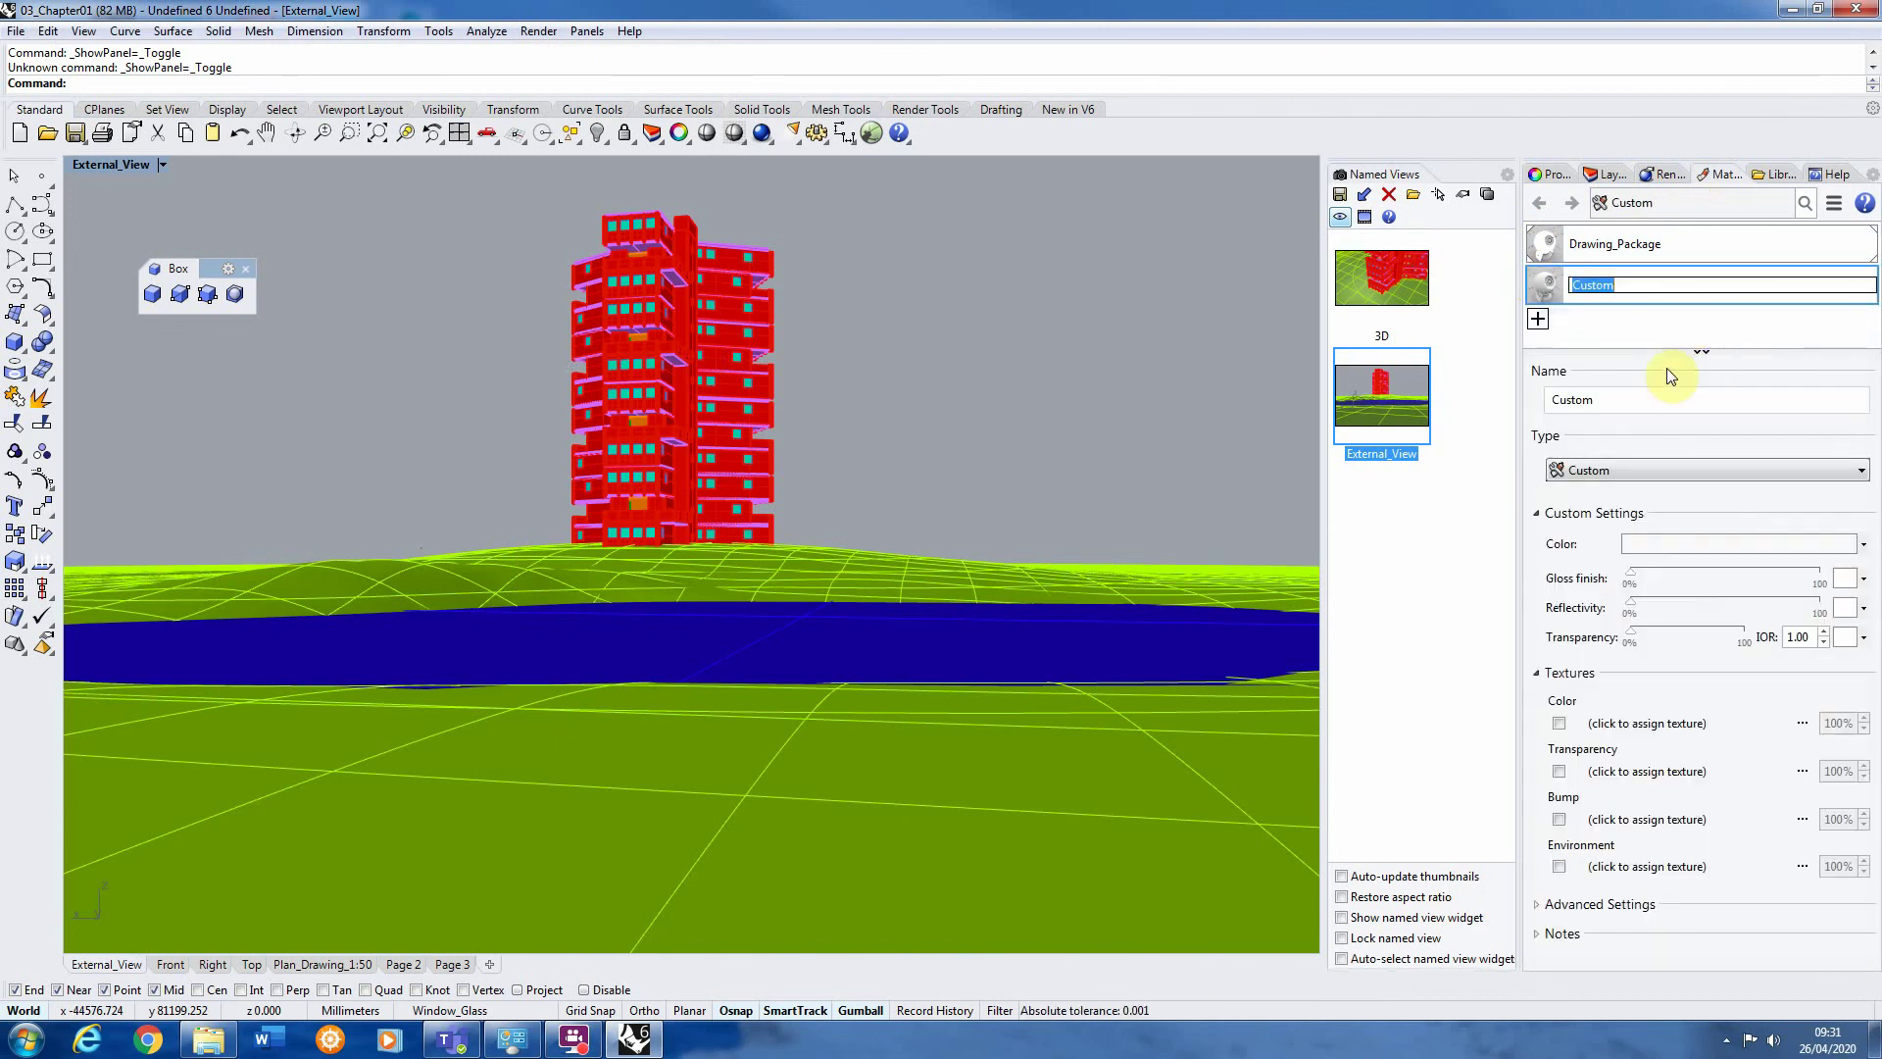
{"action": "double_click", "coordinate": [1614, 399]}
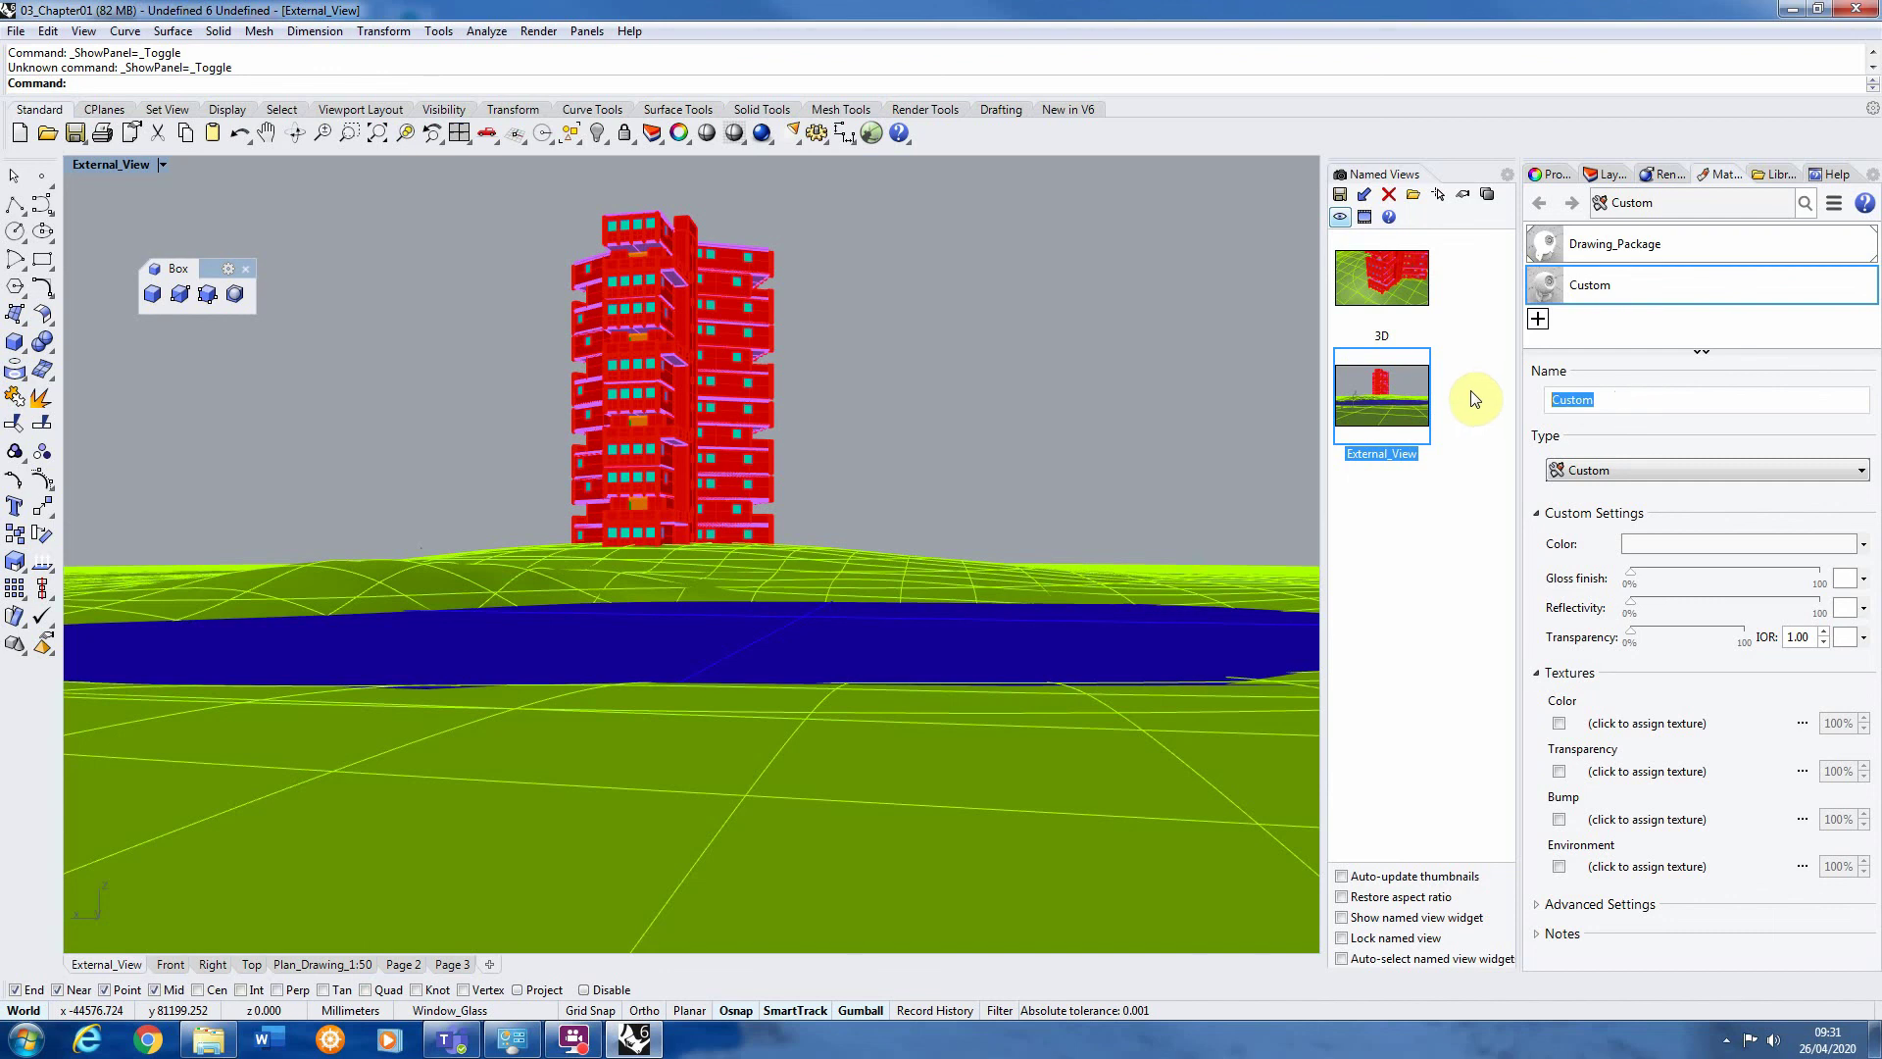
{"action": "type", "text": "Water"}
{"action": "double_click", "coordinate": [1614, 409]}
{"action": "key", "text": "BackSpace"}
{"action": "type", "text": "Reflective"}
Set the Reflective material's reflectivity to 100%
{"action": "left_click", "coordinate": [1643, 514]}
{"action": "left_click", "coordinate": [1628, 507]}
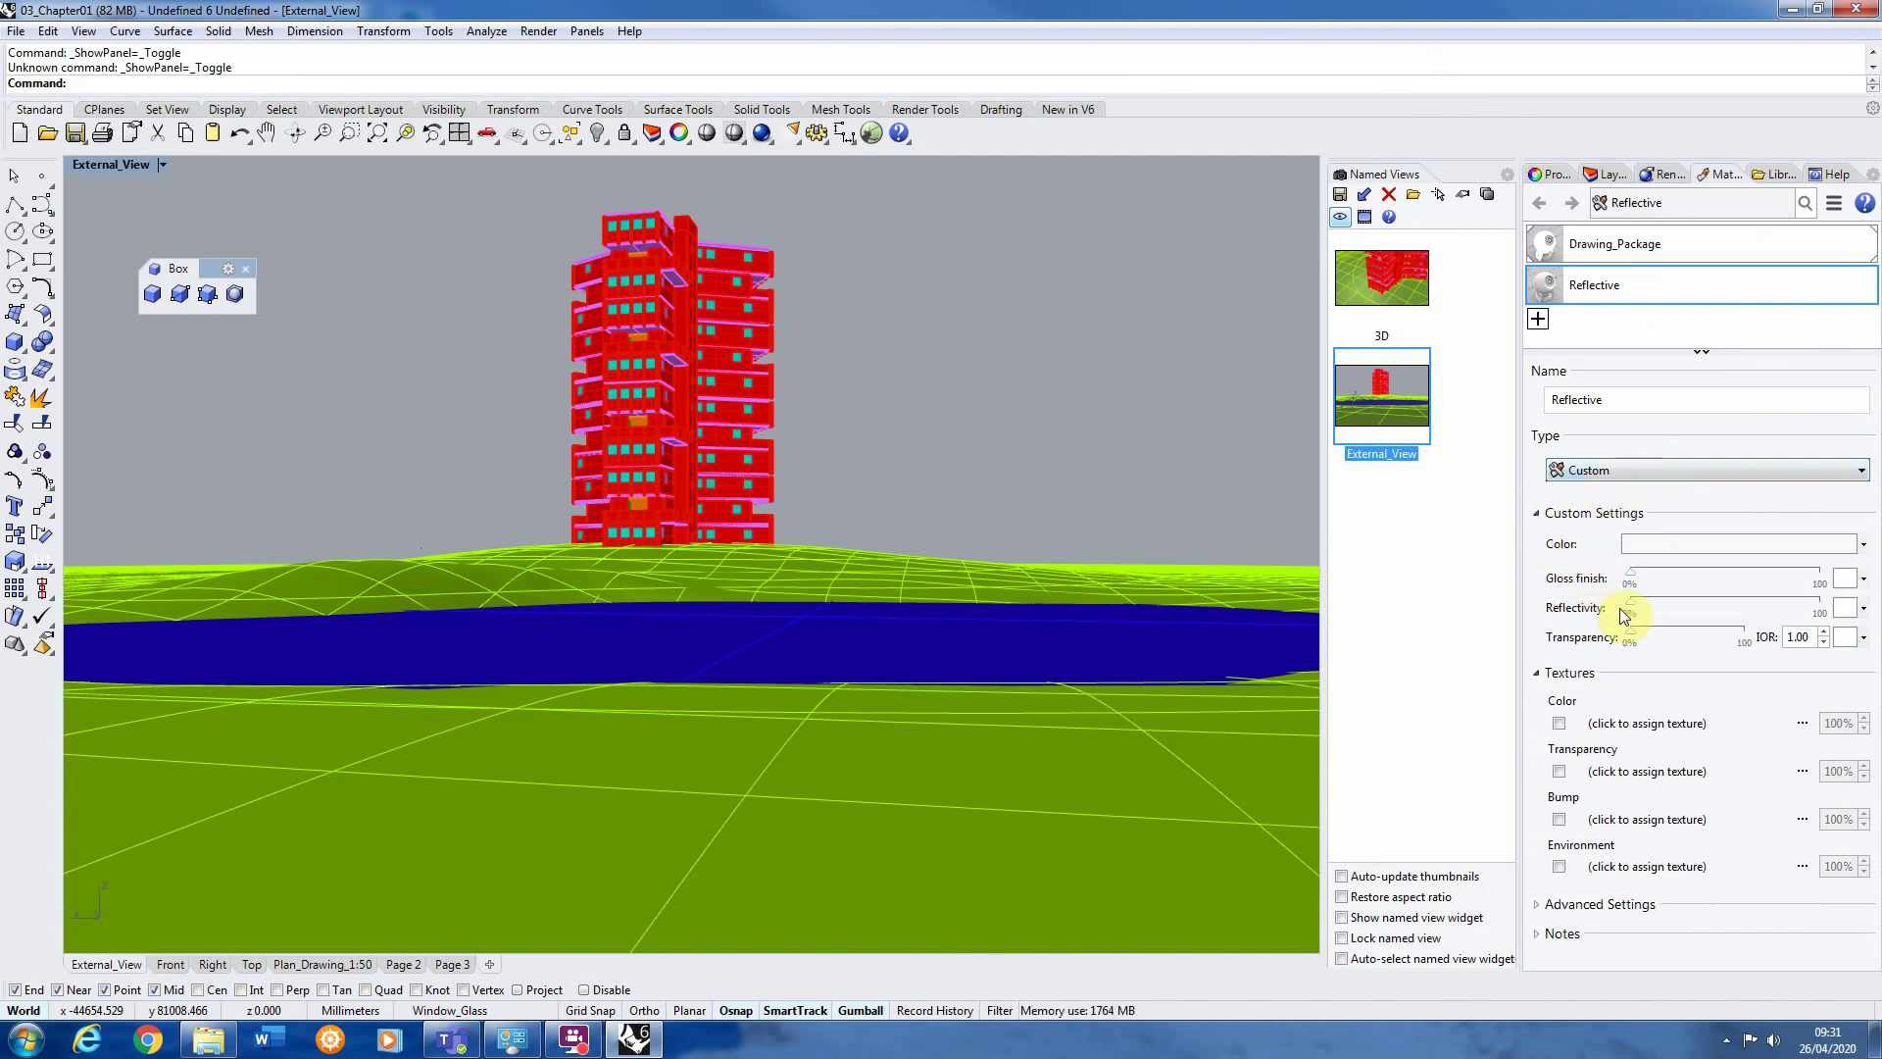
{"action": "left_click_drag", "start_coordinate": [1633, 605], "coordinate": [1809, 623]}
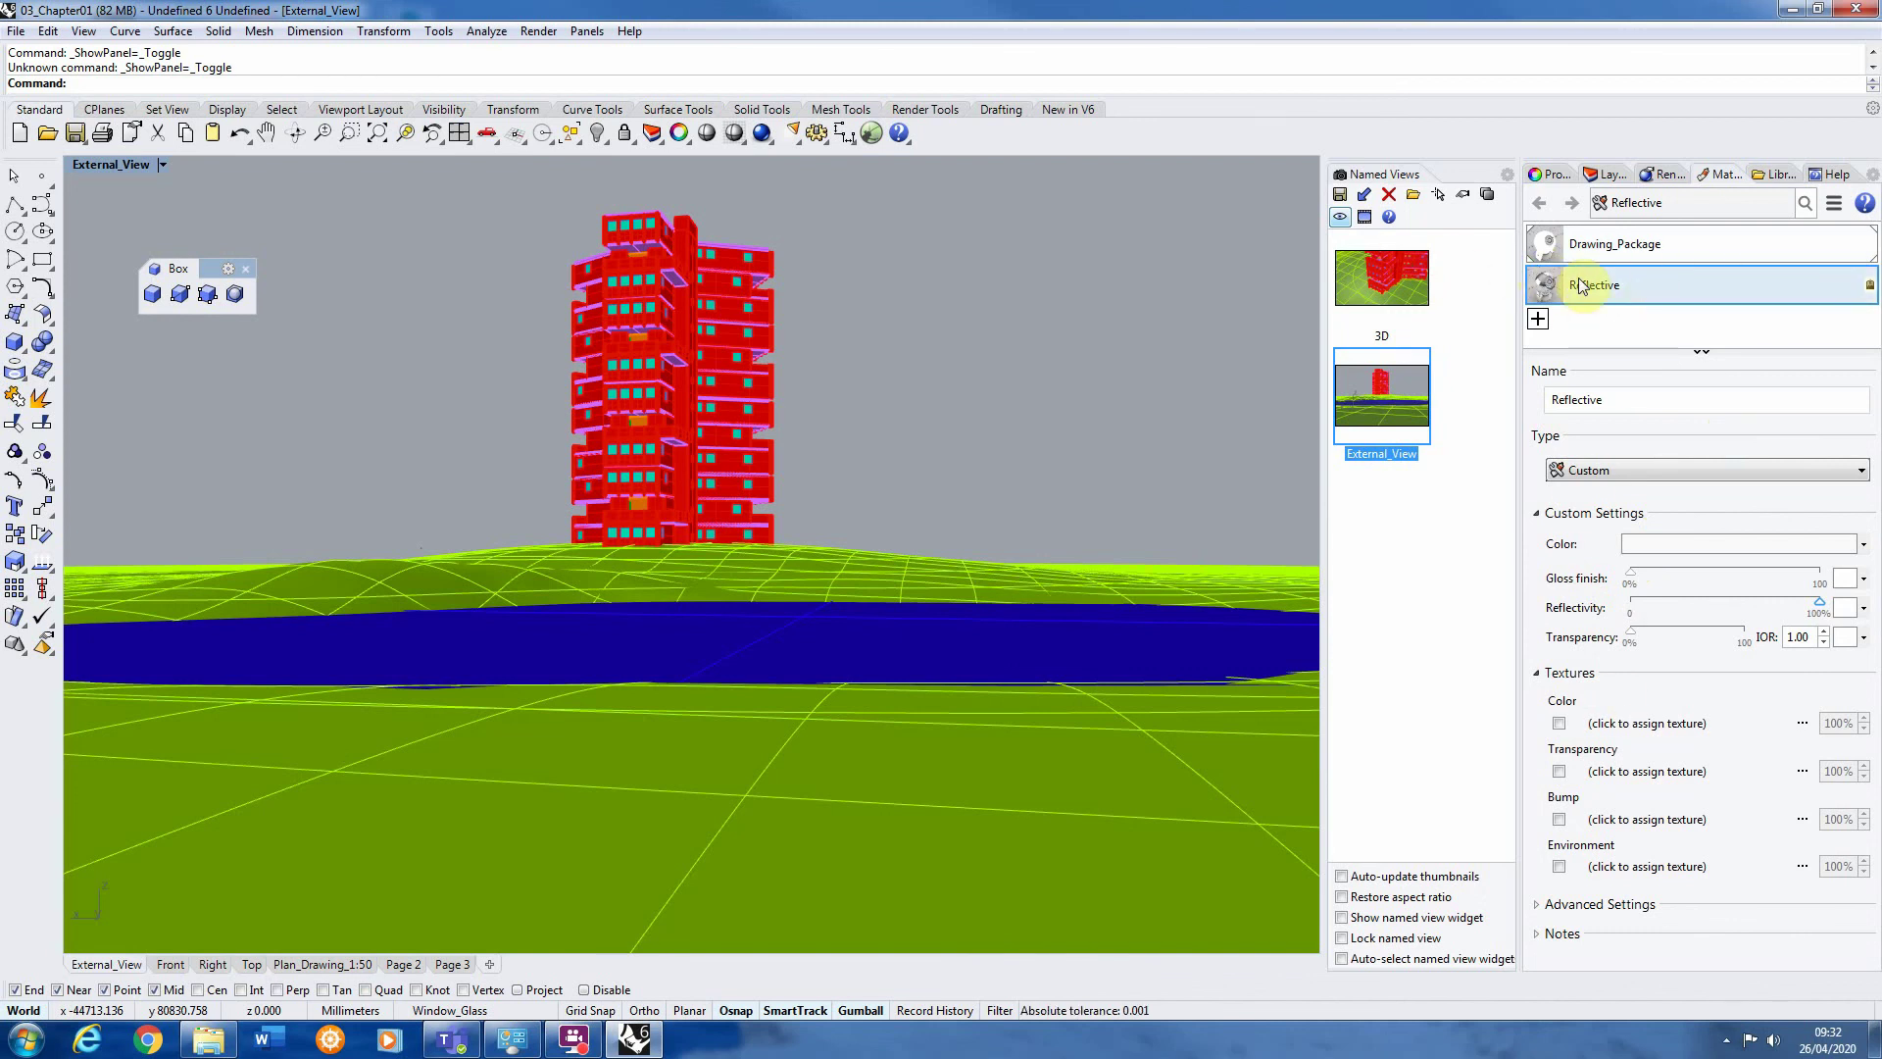
Assign the Reflective material to the Window_Glass and Water layers
{"action": "right_click", "coordinate": [1628, 290]}
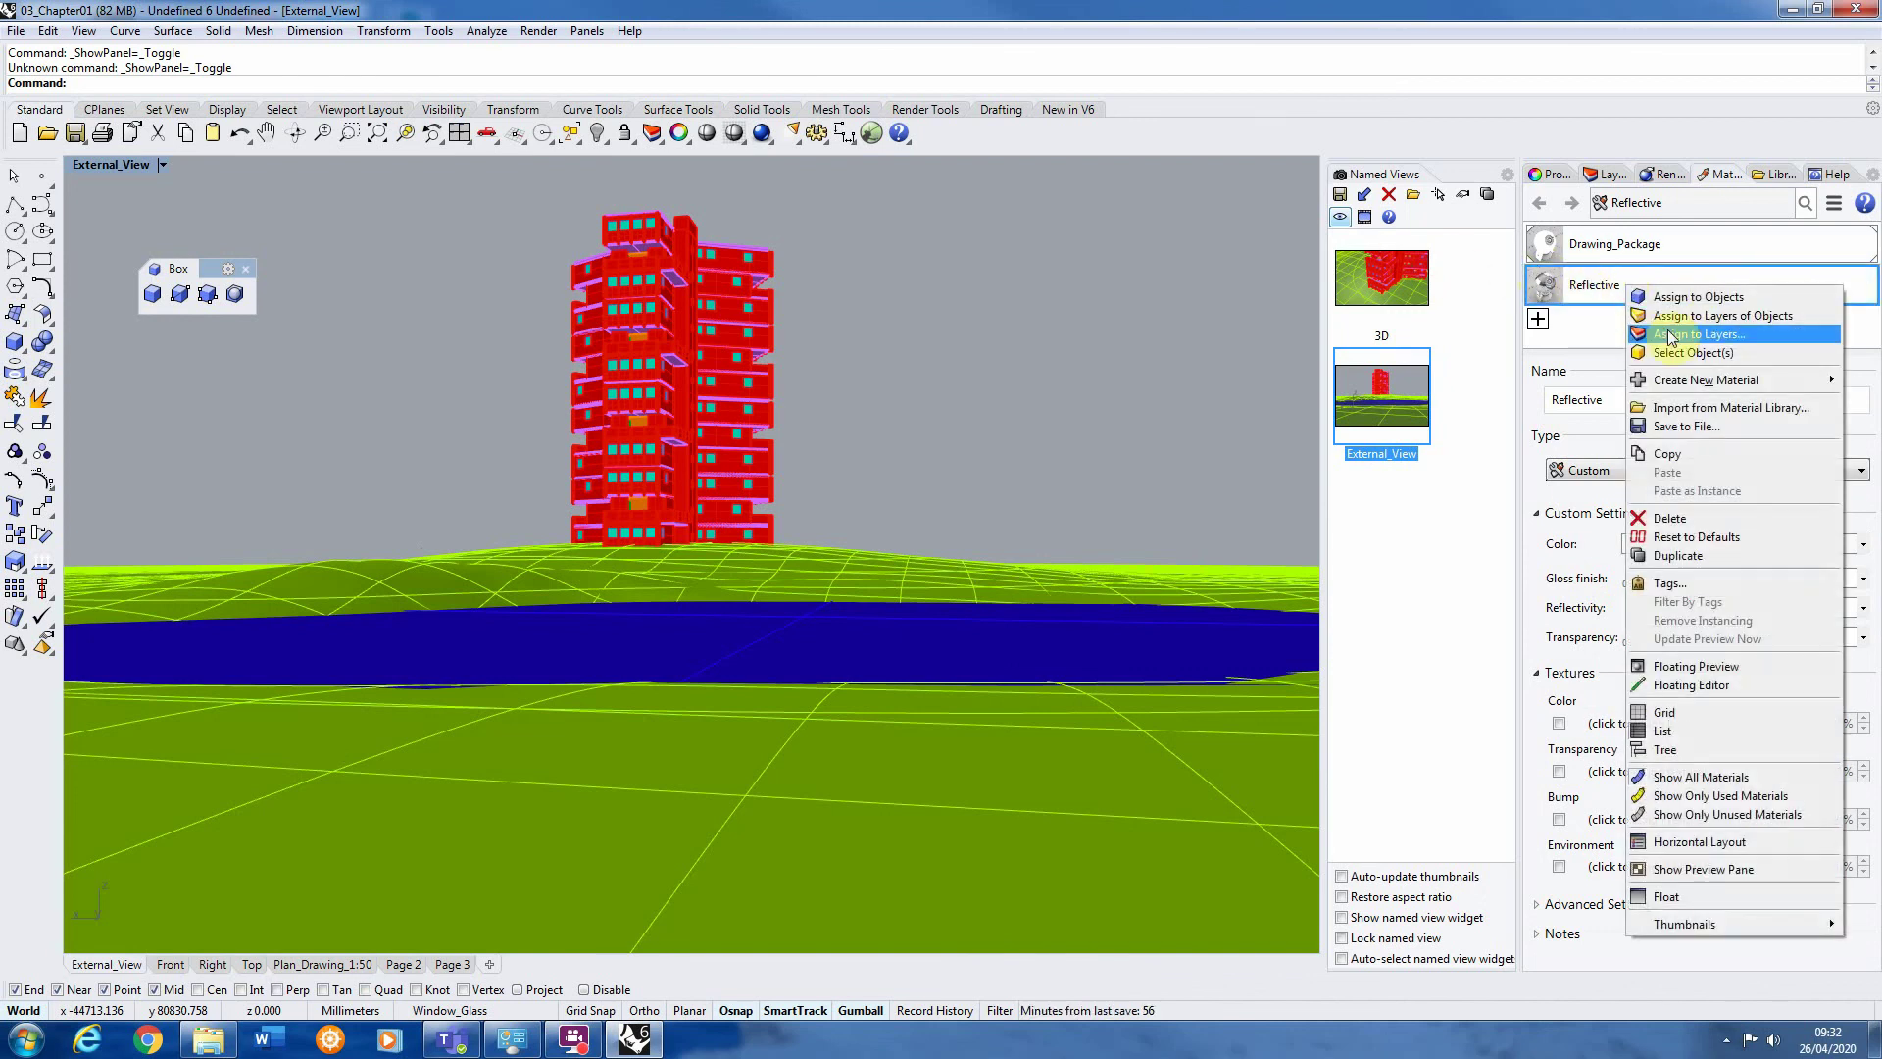
{"action": "left_click", "coordinate": [1676, 338]}
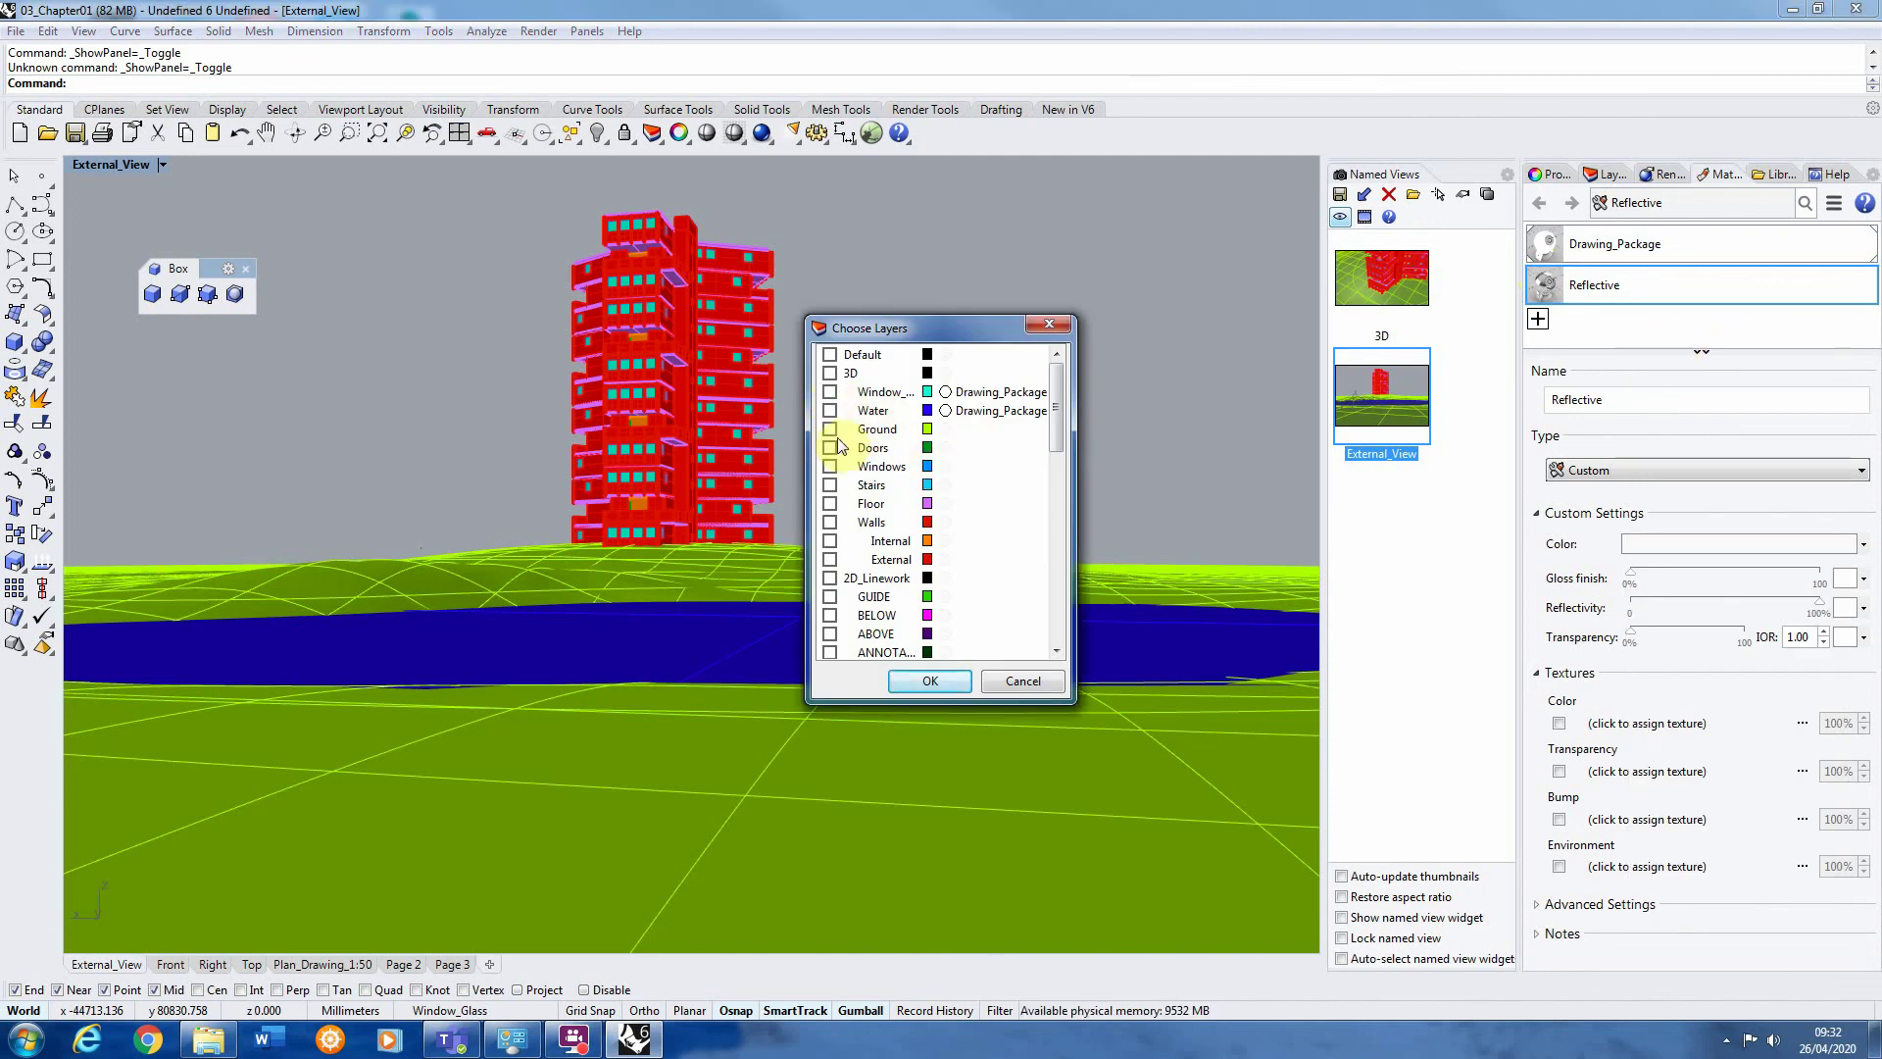
{"action": "left_click", "coordinate": [829, 391]}
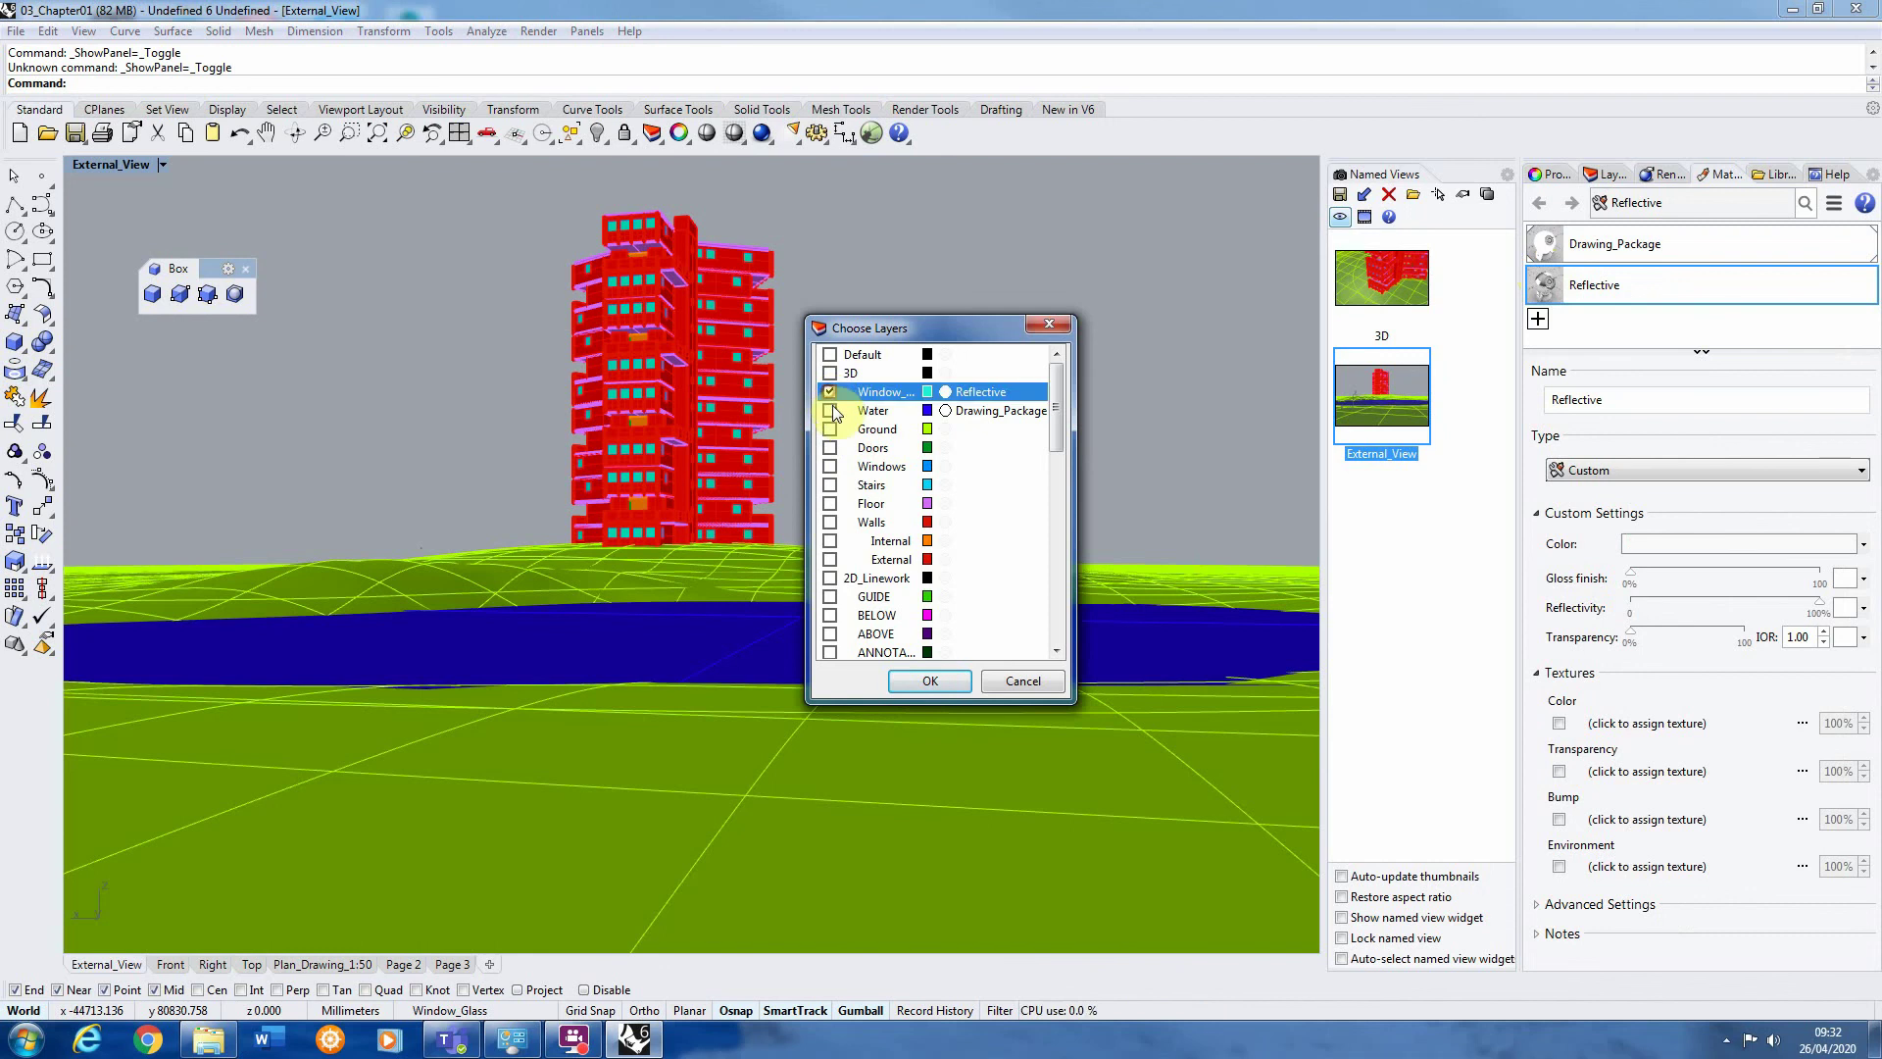
{"action": "left_click", "coordinate": [927, 684]}
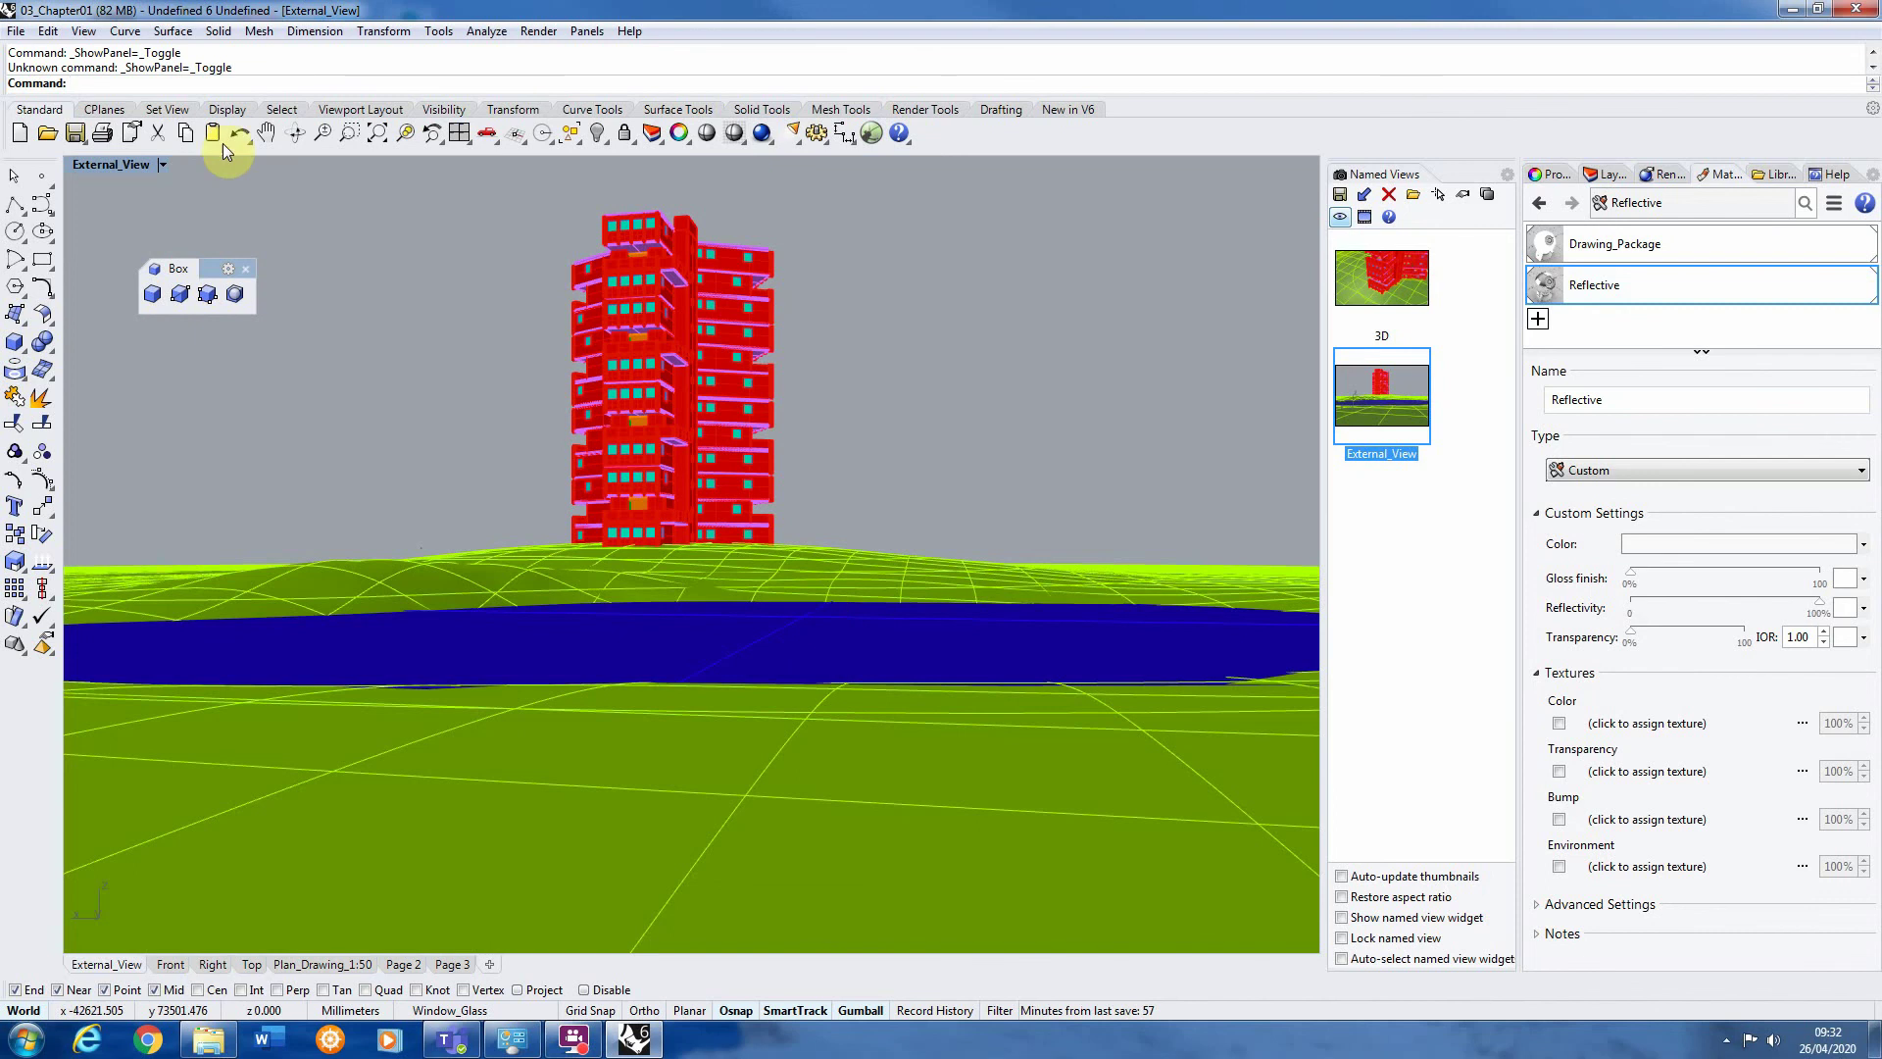
Check External_View in the Rendered display mode, and return it to Shaded
{"action": "left_click", "coordinate": [162, 165]}
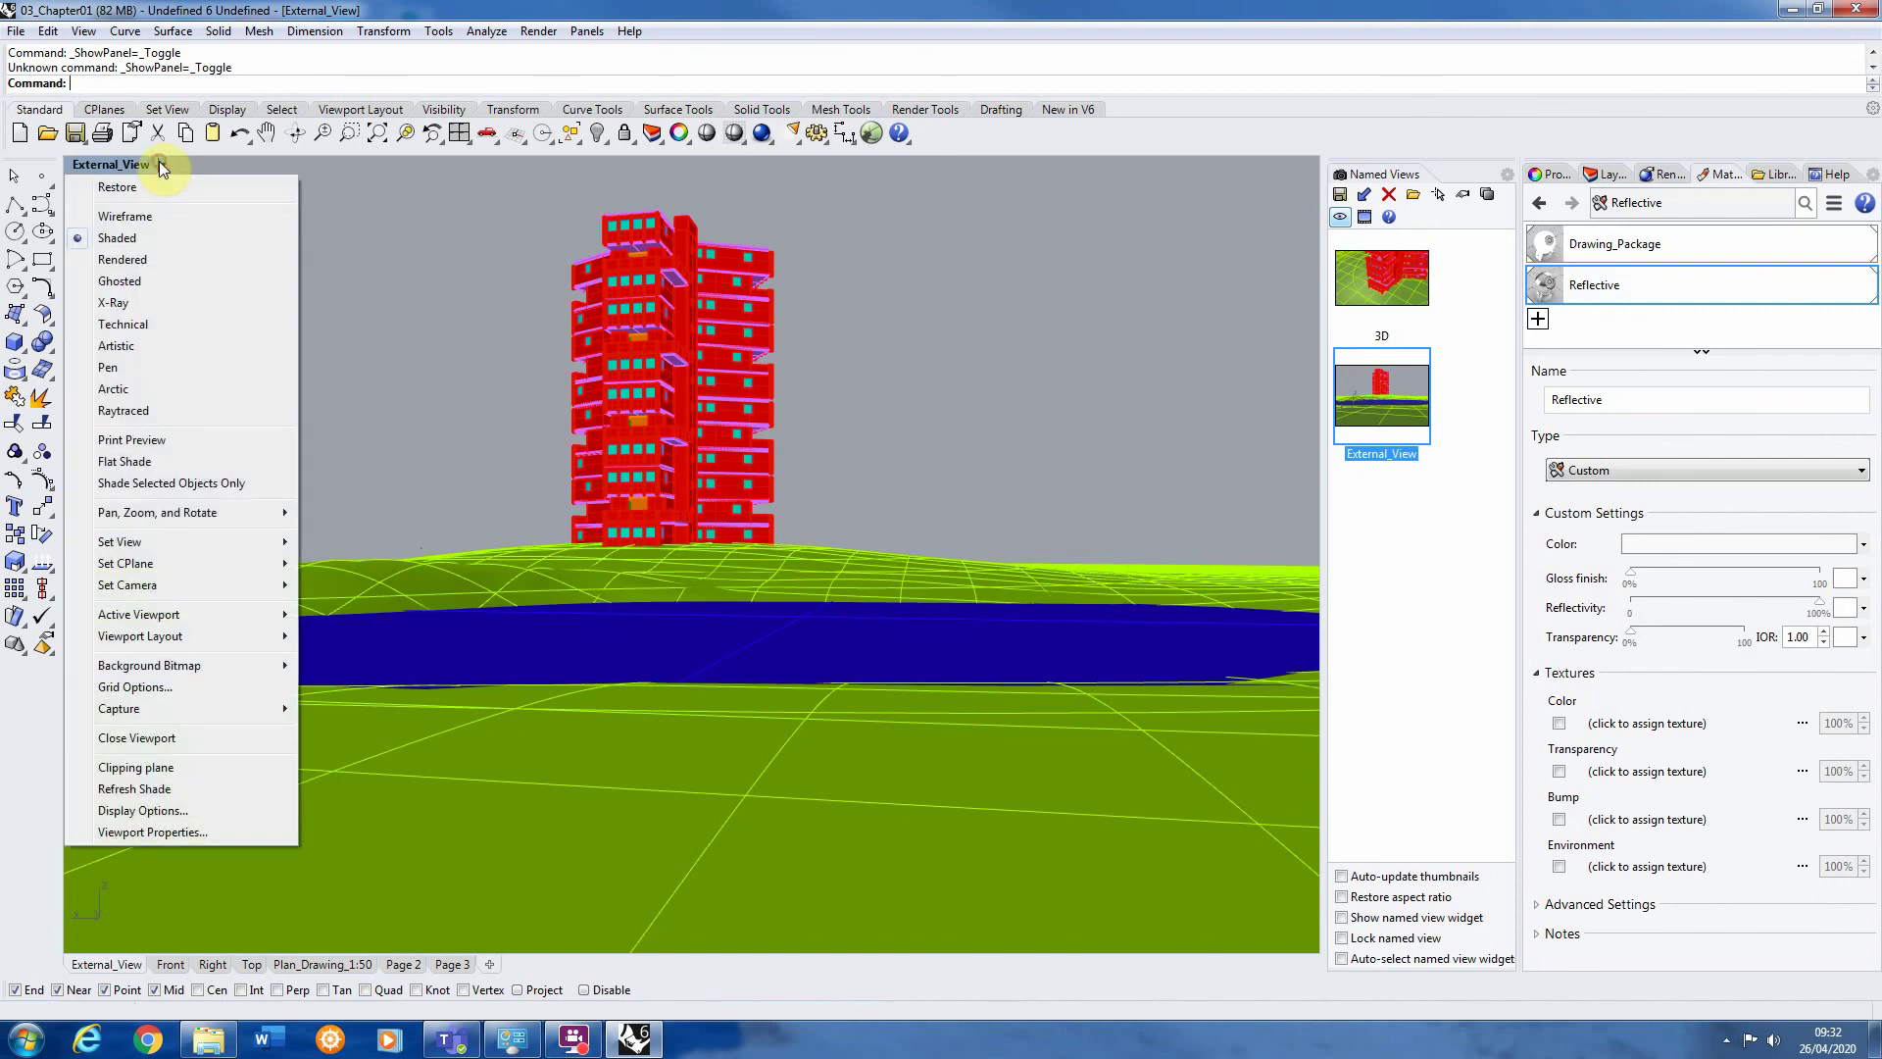
{"action": "left_click", "coordinate": [132, 258]}
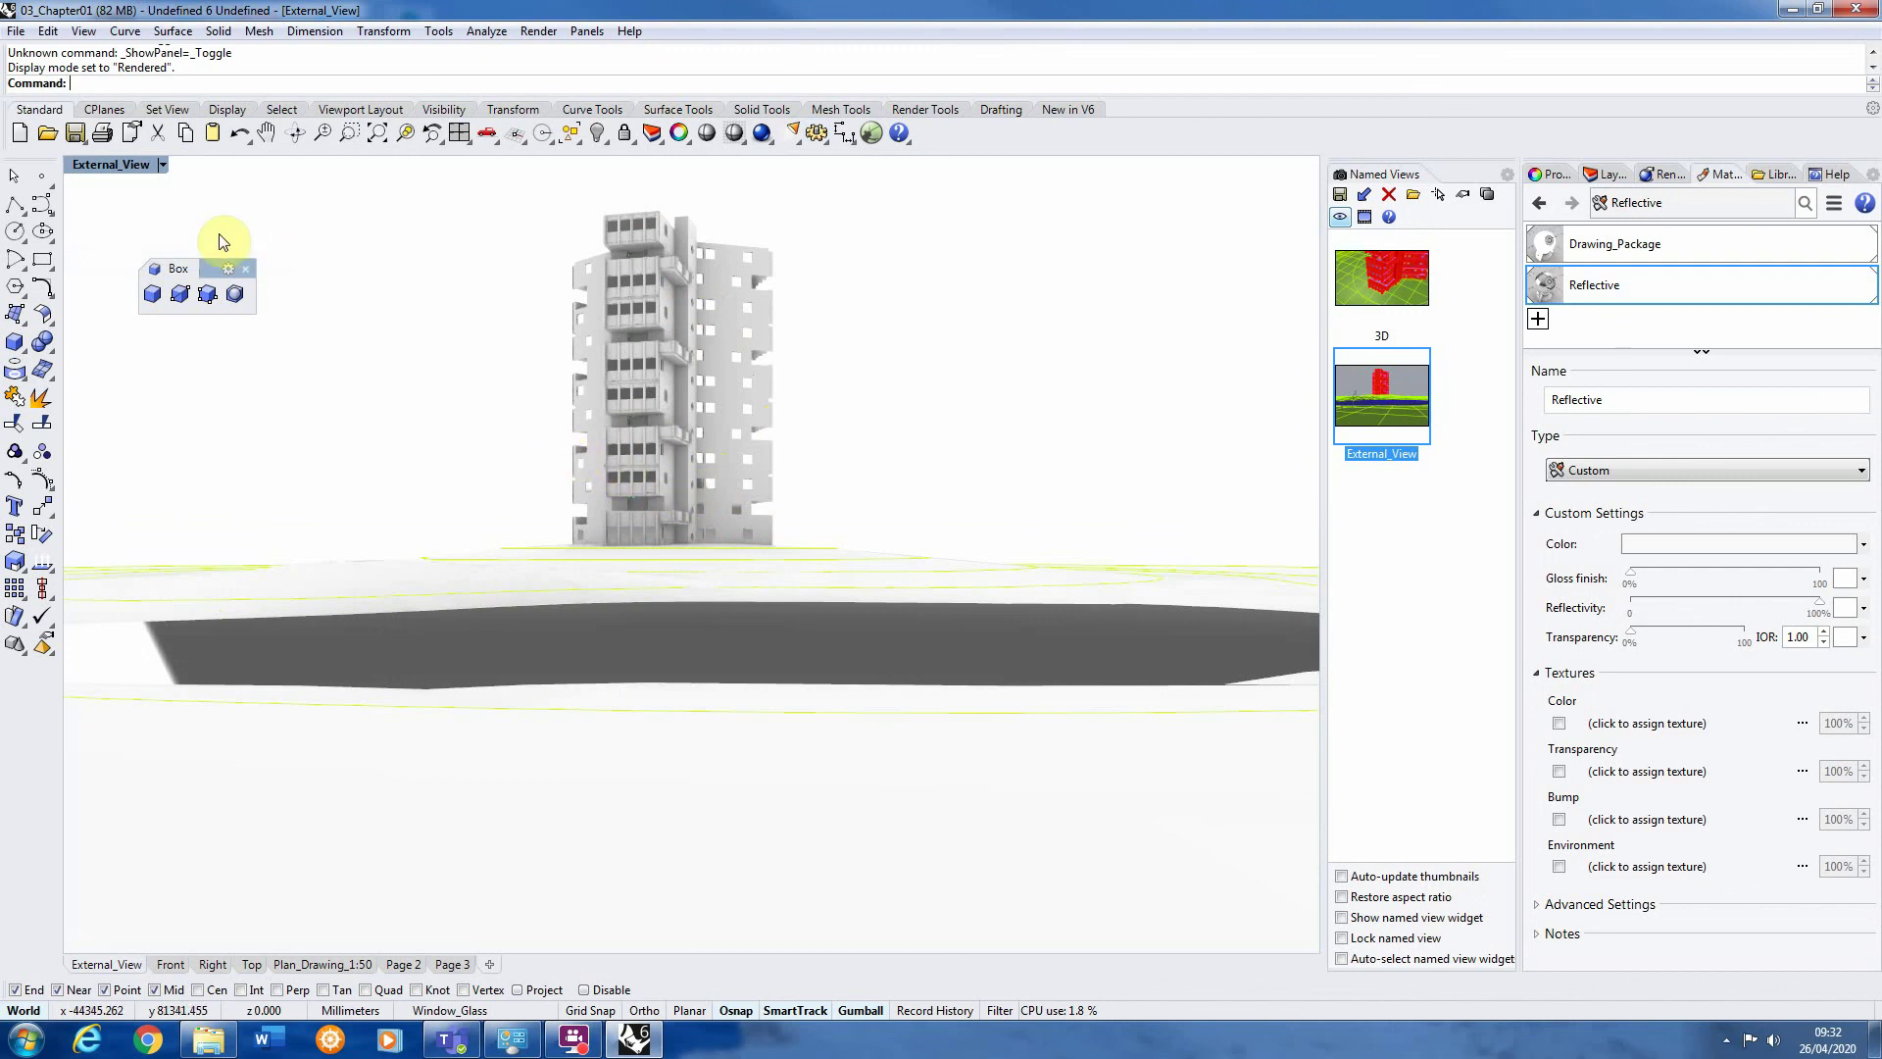
{"action": "left_click", "coordinate": [162, 163]}
{"action": "left_click", "coordinate": [117, 239]}
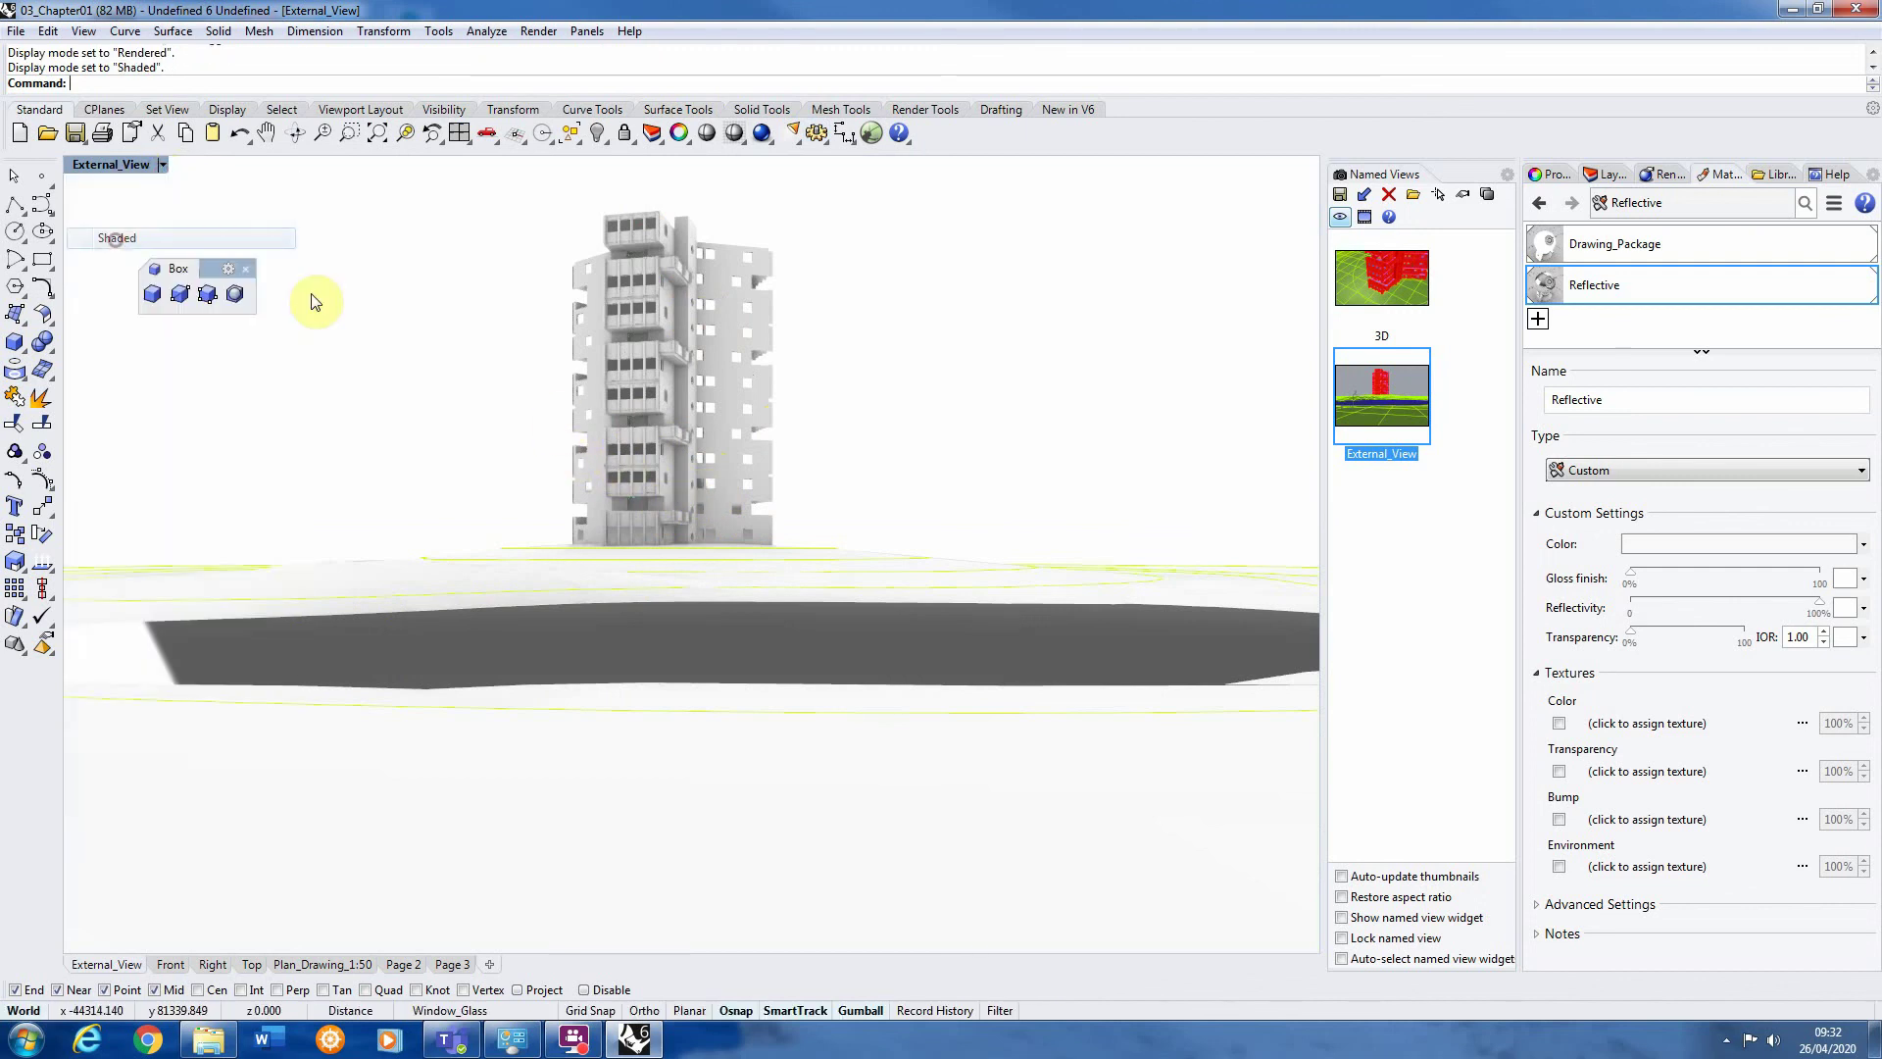
Render External_View with the Reflective material applied, closing the first render window and rendering once more
{"action": "left_click", "coordinate": [523, 38]}
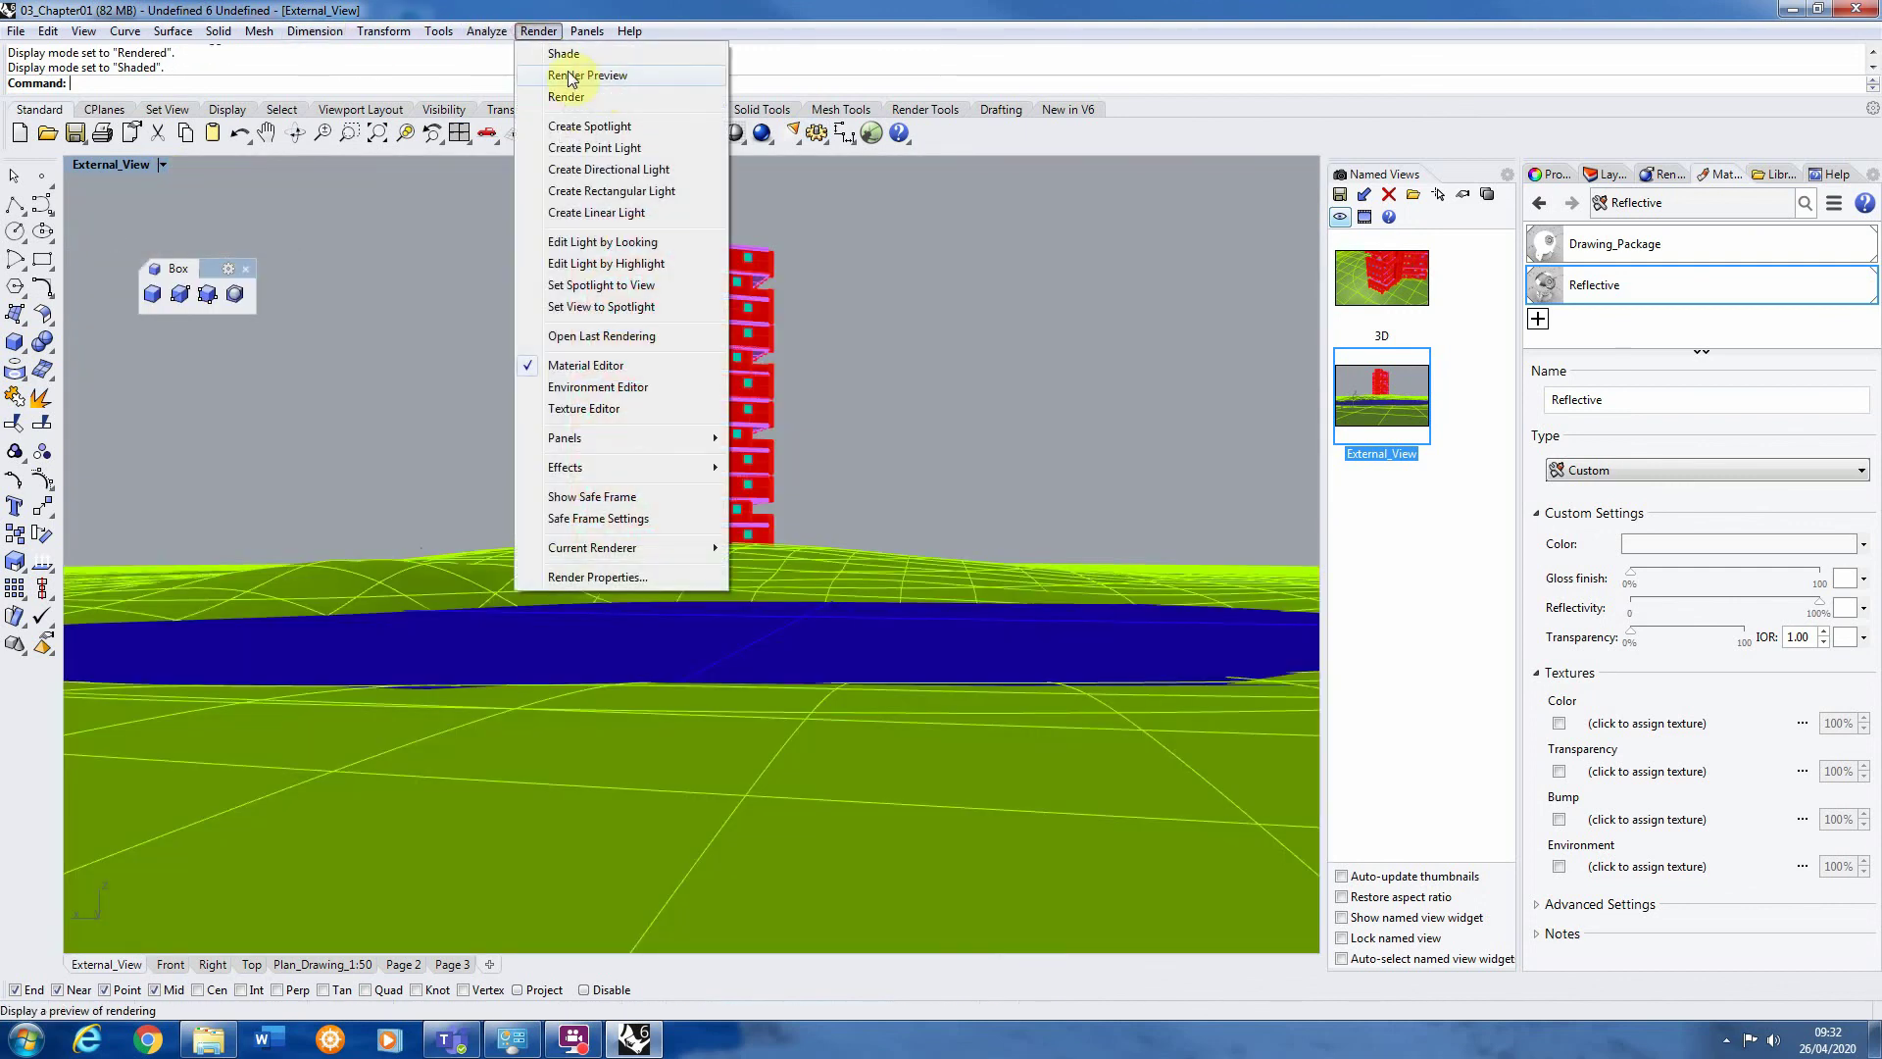
{"action": "left_click", "coordinate": [586, 71]}
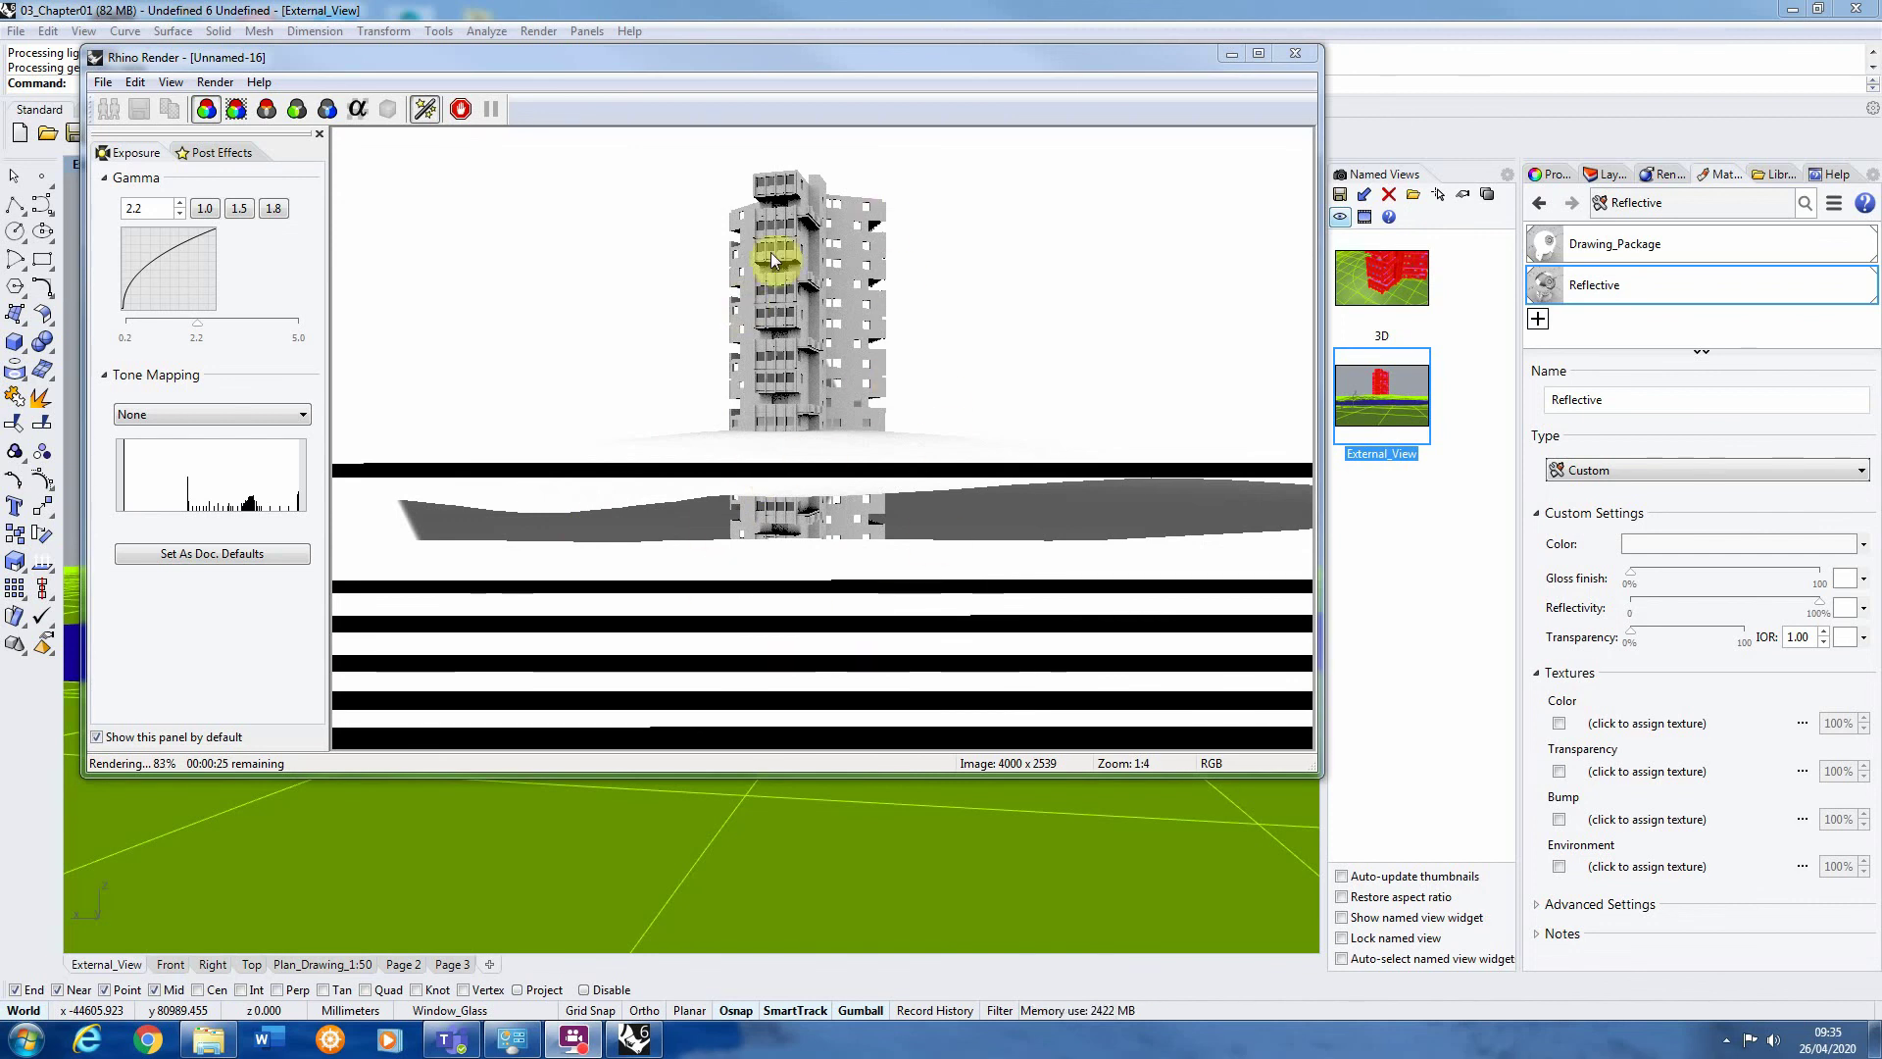
{"action": "left_click", "coordinate": [1297, 55]}
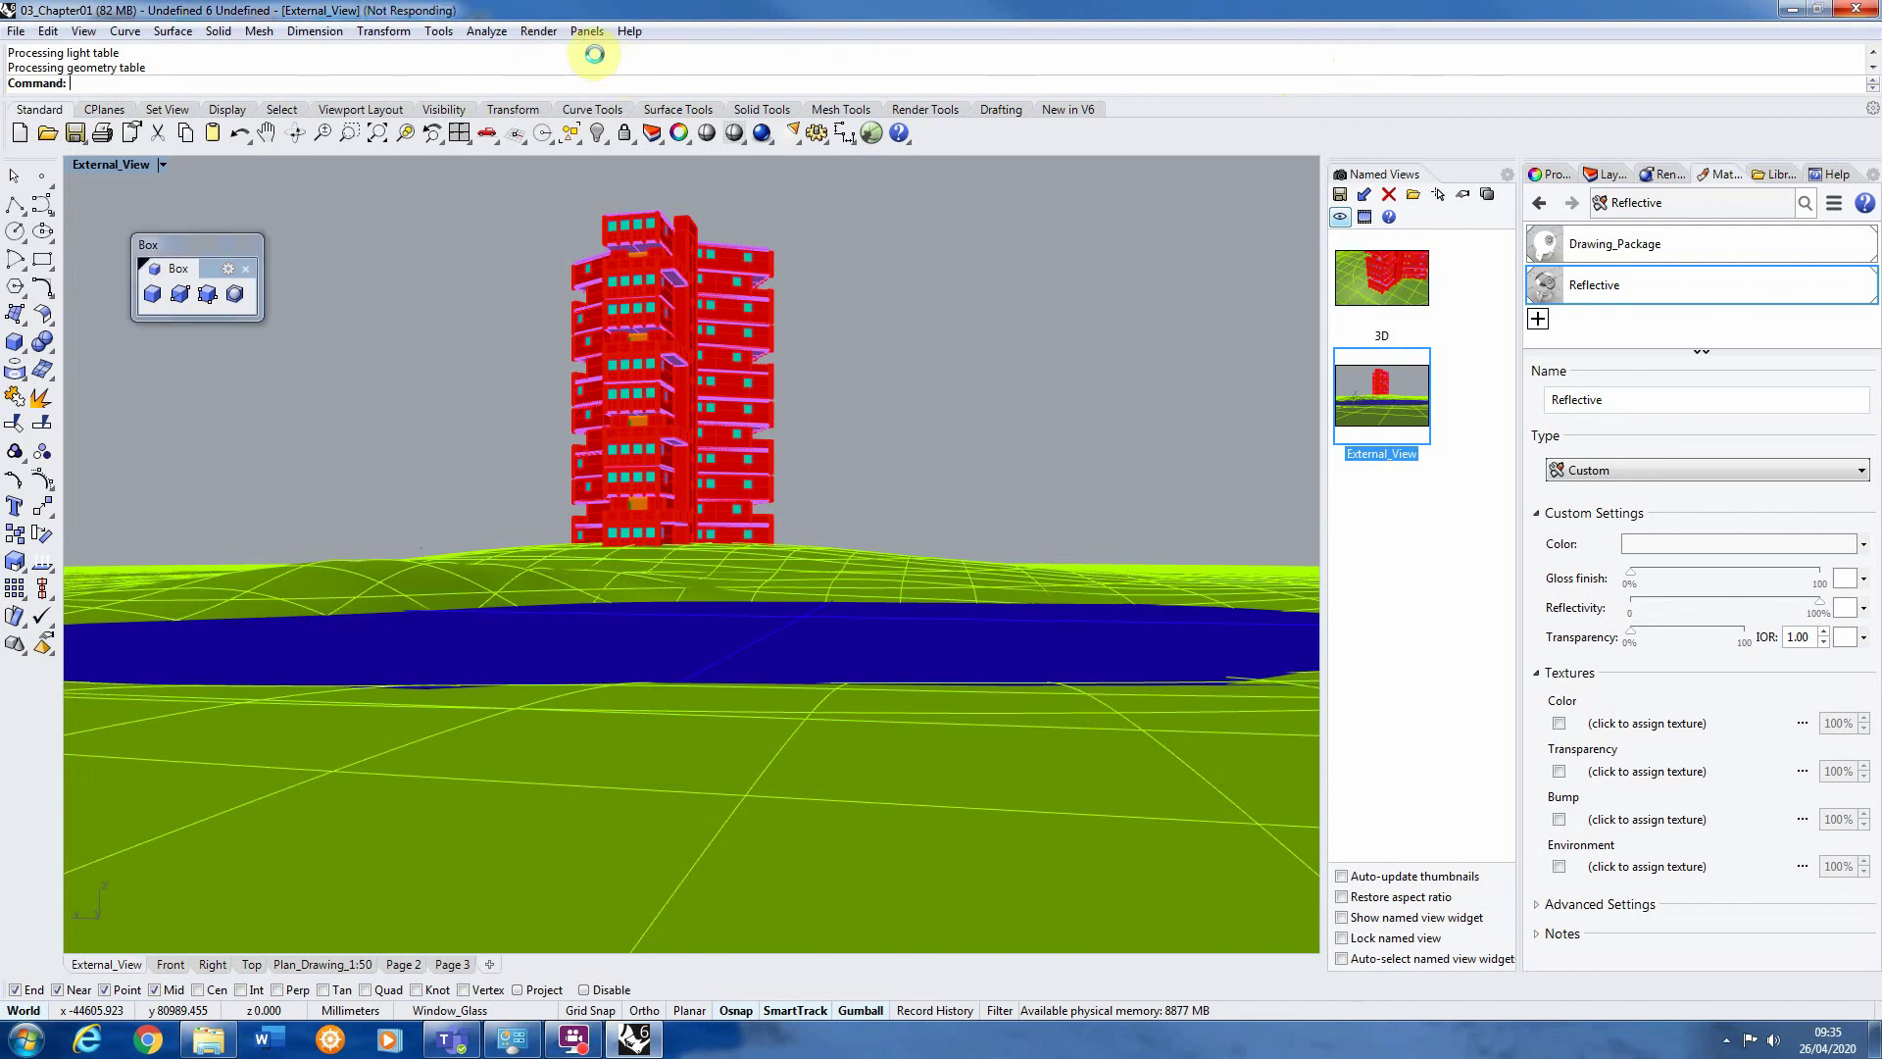
{"action": "left_click", "coordinate": [580, 98]}
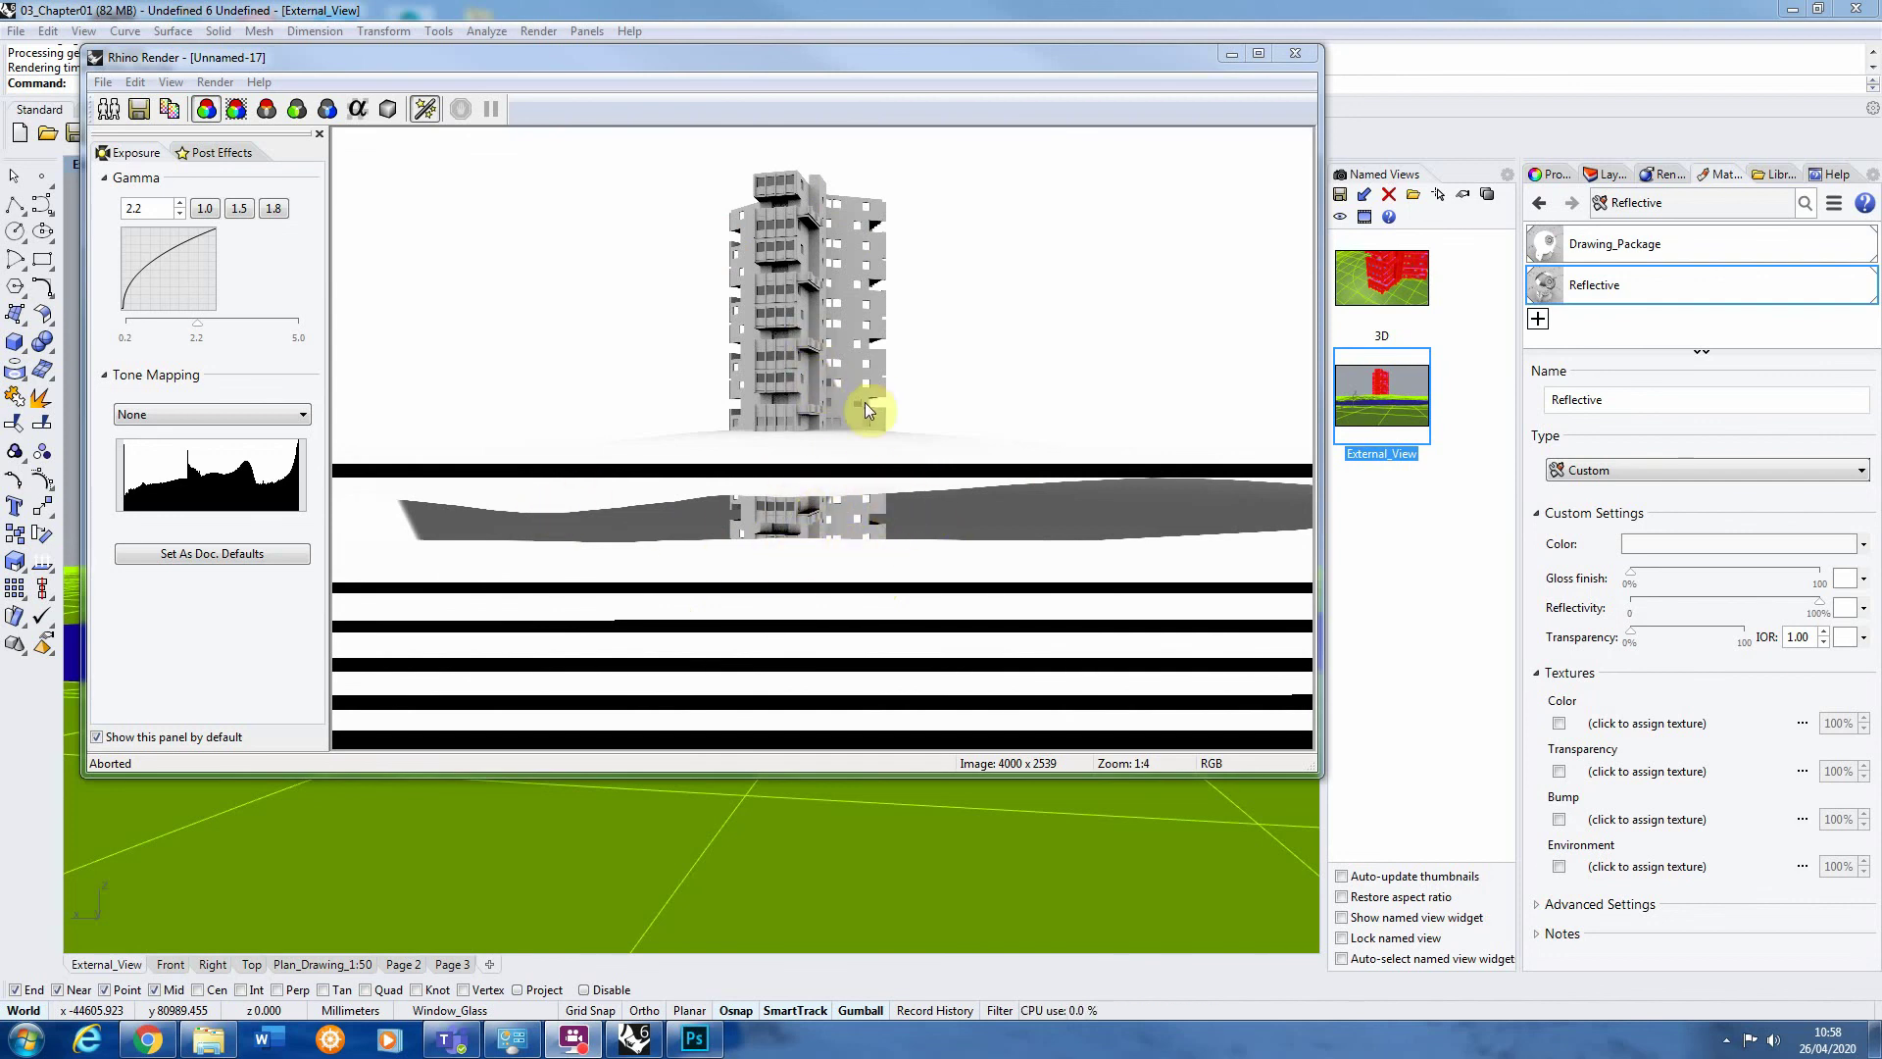
Save the reflective rendering as a JPEG named reflection in the Render_Elements folder
{"action": "left_click", "coordinate": [139, 113]}
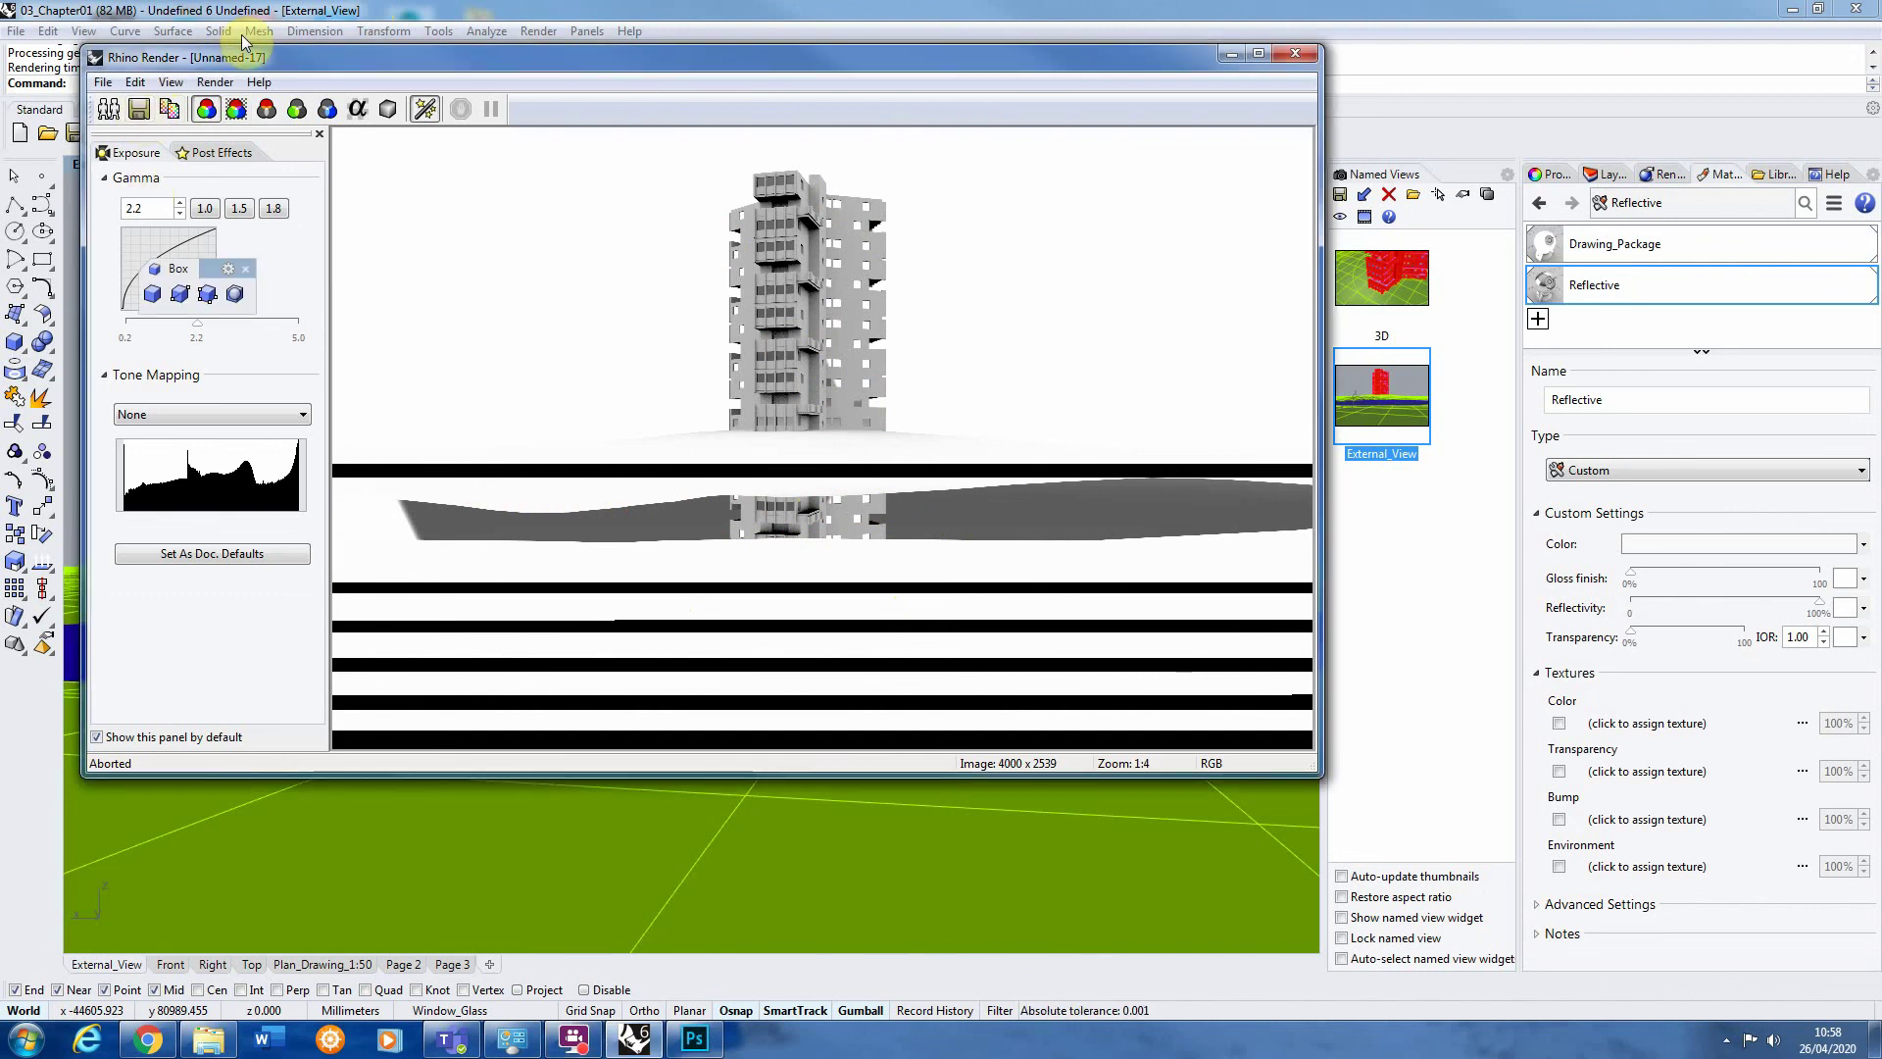
{"action": "left_click", "coordinate": [138, 111]}
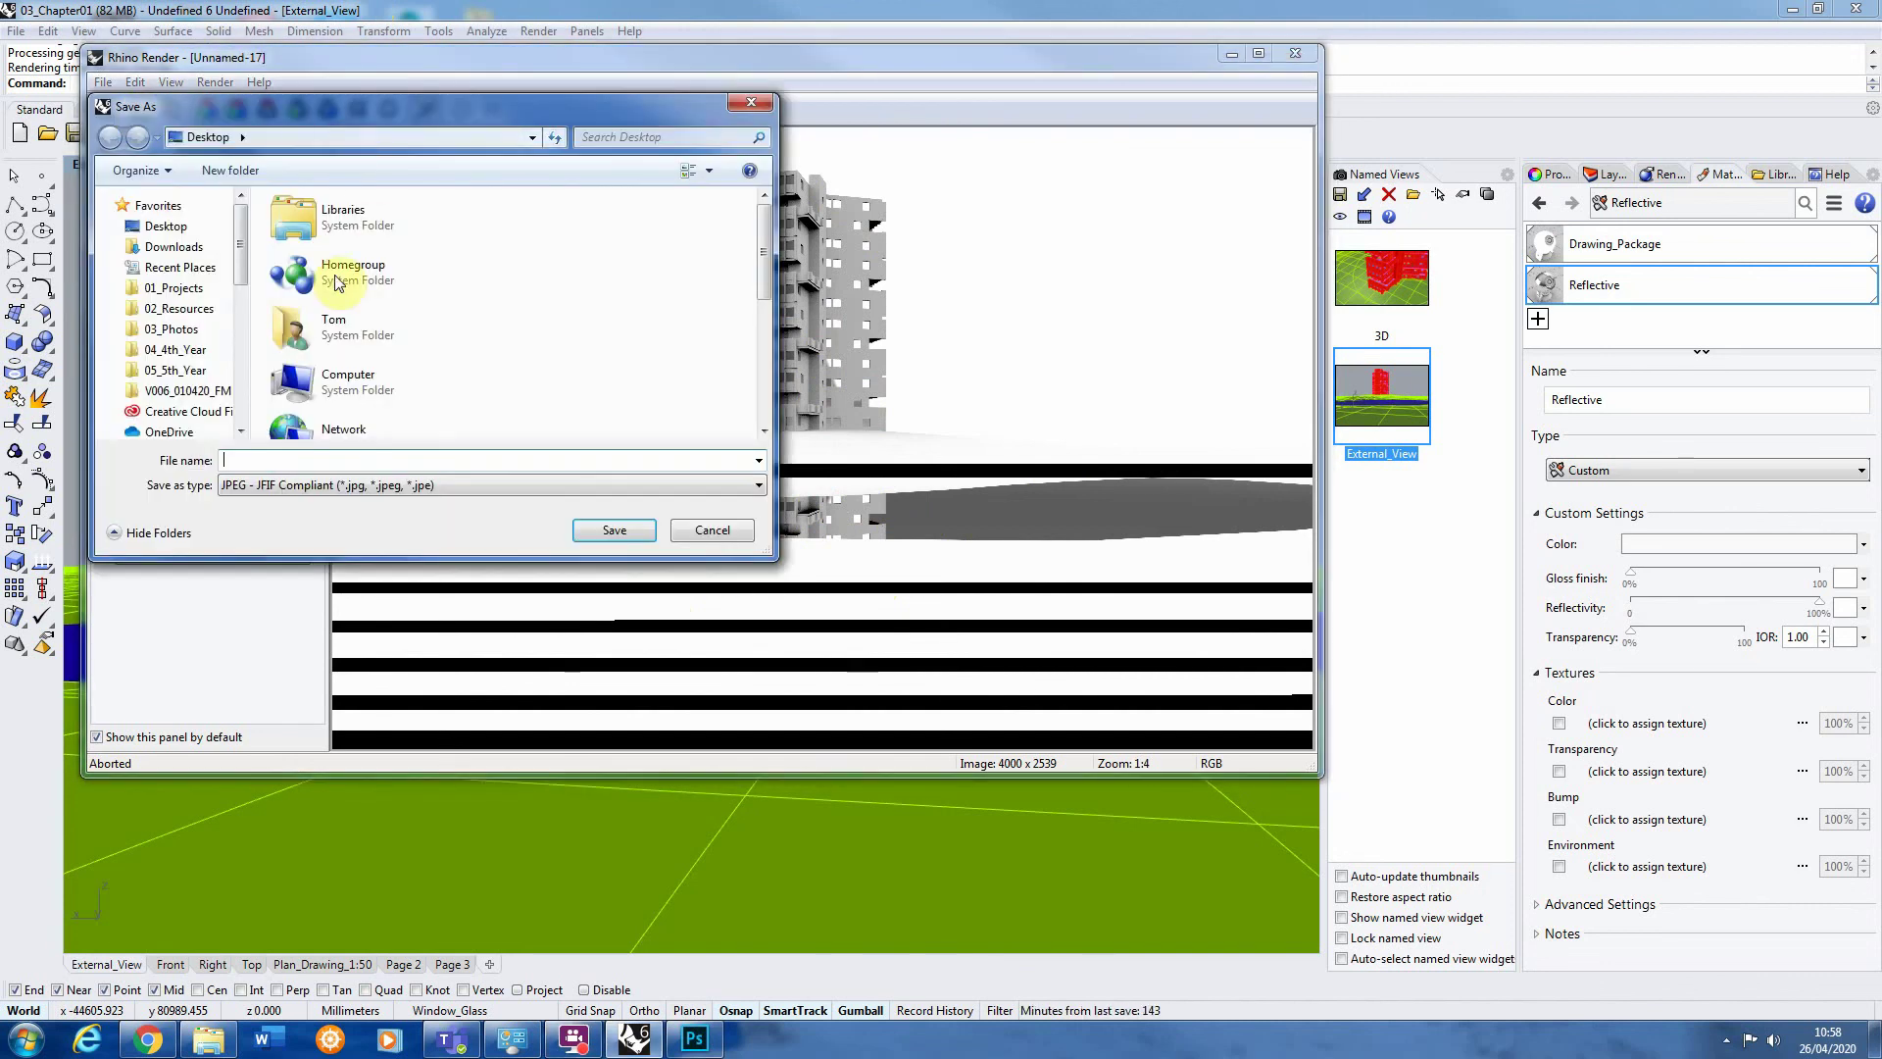
{"action": "type", "text": "r"}
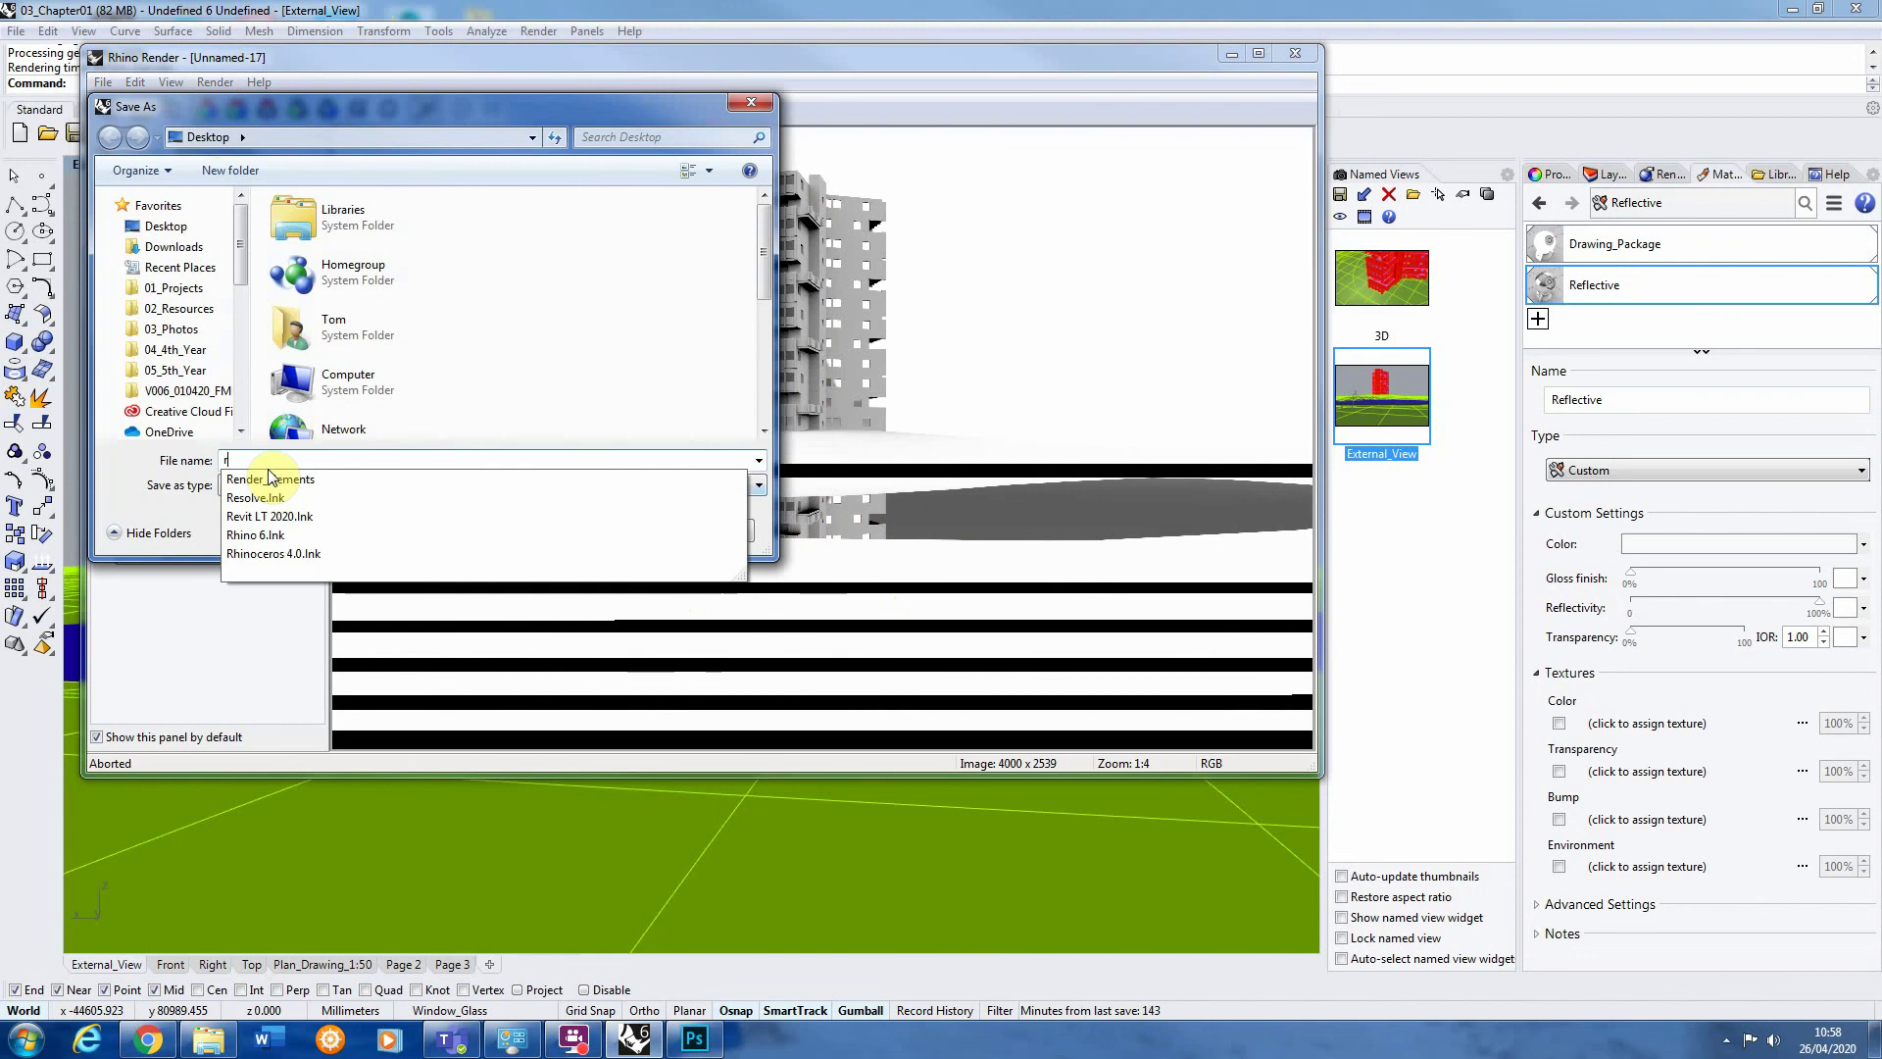
{"action": "type", "text": "efle"}
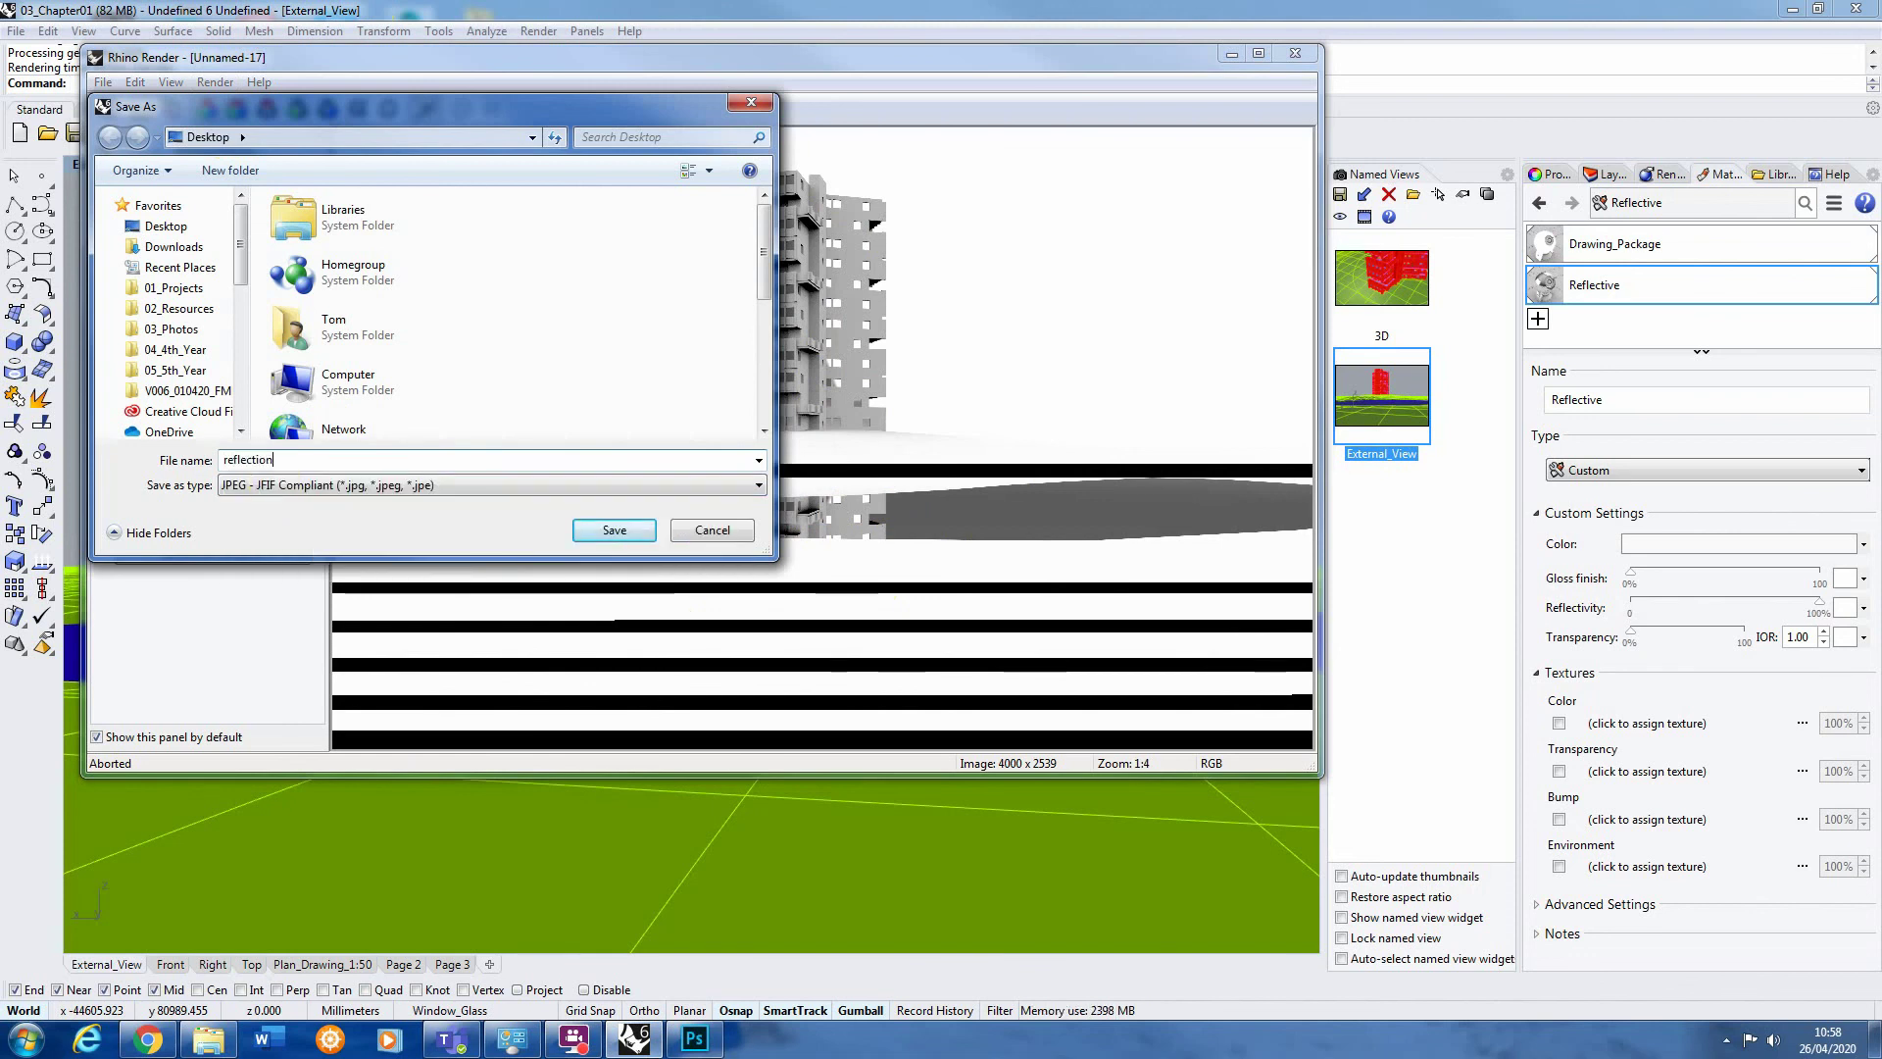
{"action": "type", "text": "ction"}
{"action": "left_click", "coordinate": [612, 530]}
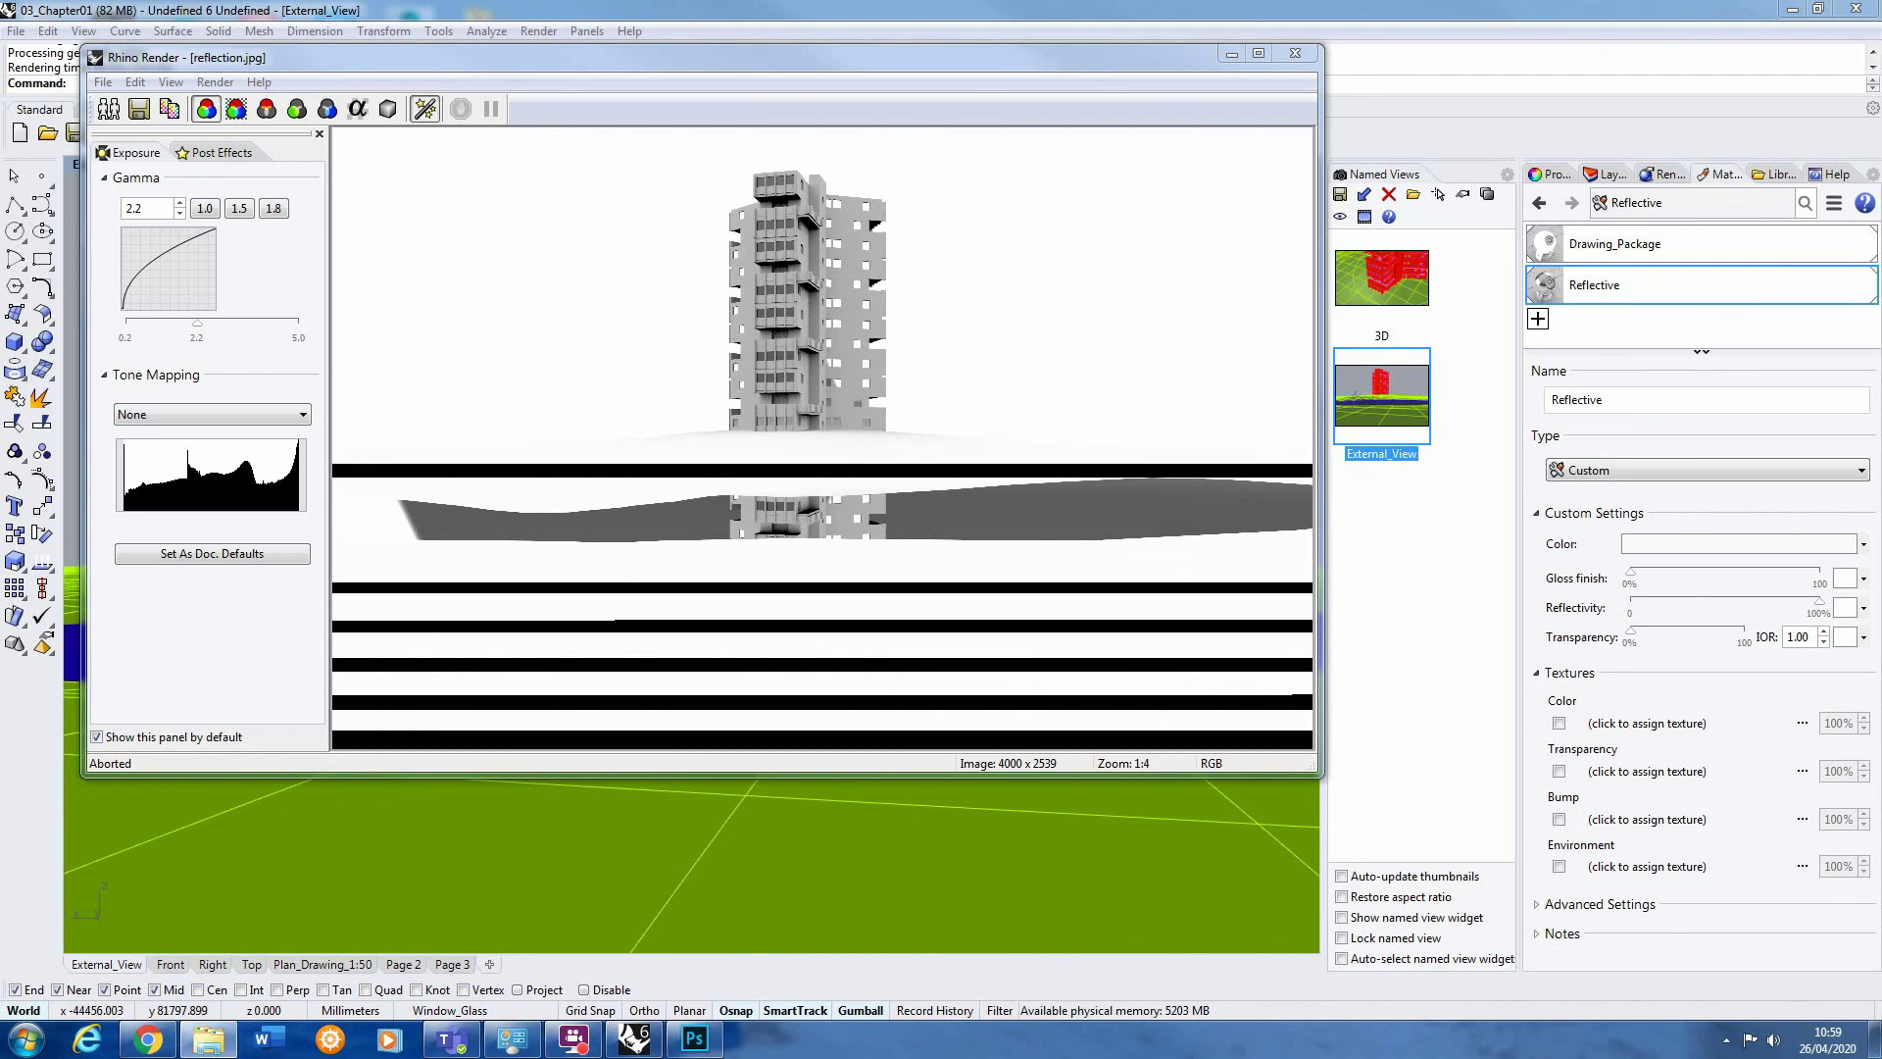
Switch to the Render_Elements folder in Windows Explorer and compare the Capture, reflection and Shadows images in the photo viewer, closing the viewer
{"action": "left_click", "coordinate": [208, 1040]}
{"action": "left_click_drag", "start_coordinate": [898, 133], "coordinate": [694, 192]}
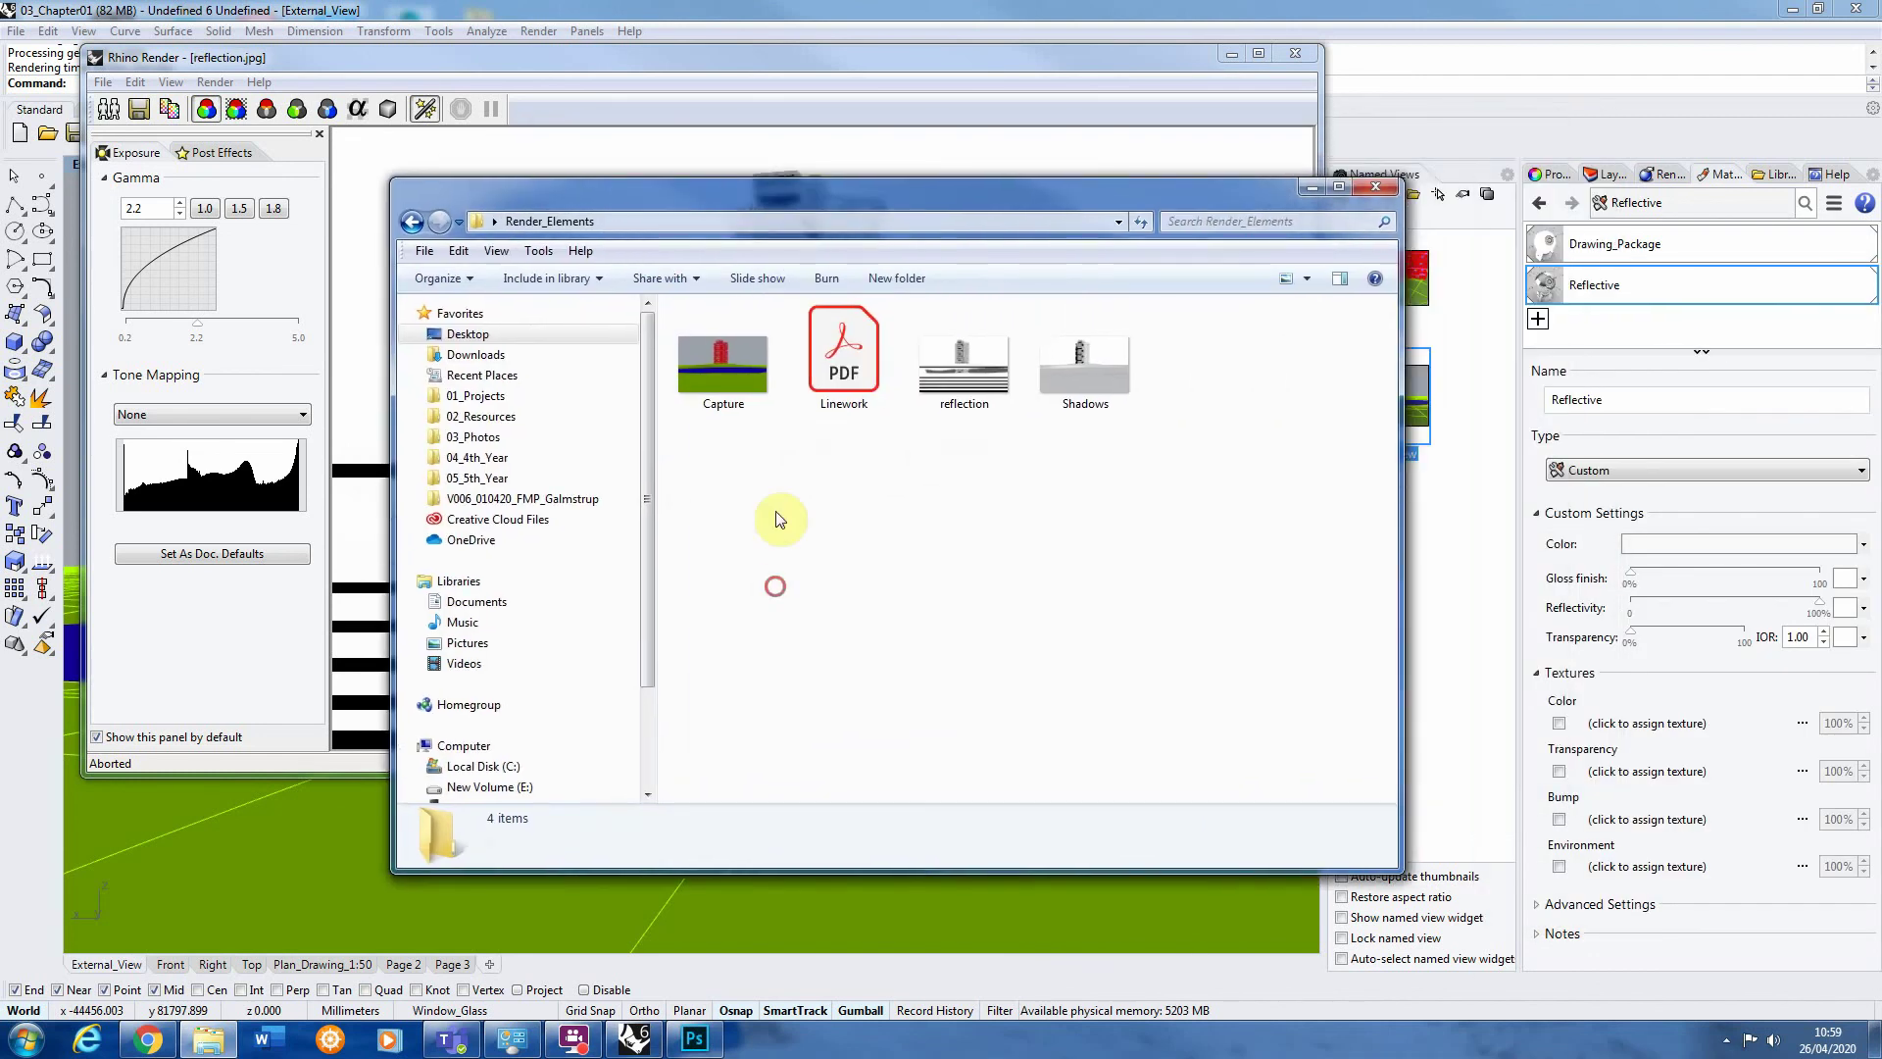
{"action": "left_click", "coordinate": [733, 361]}
{"action": "double_click", "coordinate": [732, 361]}
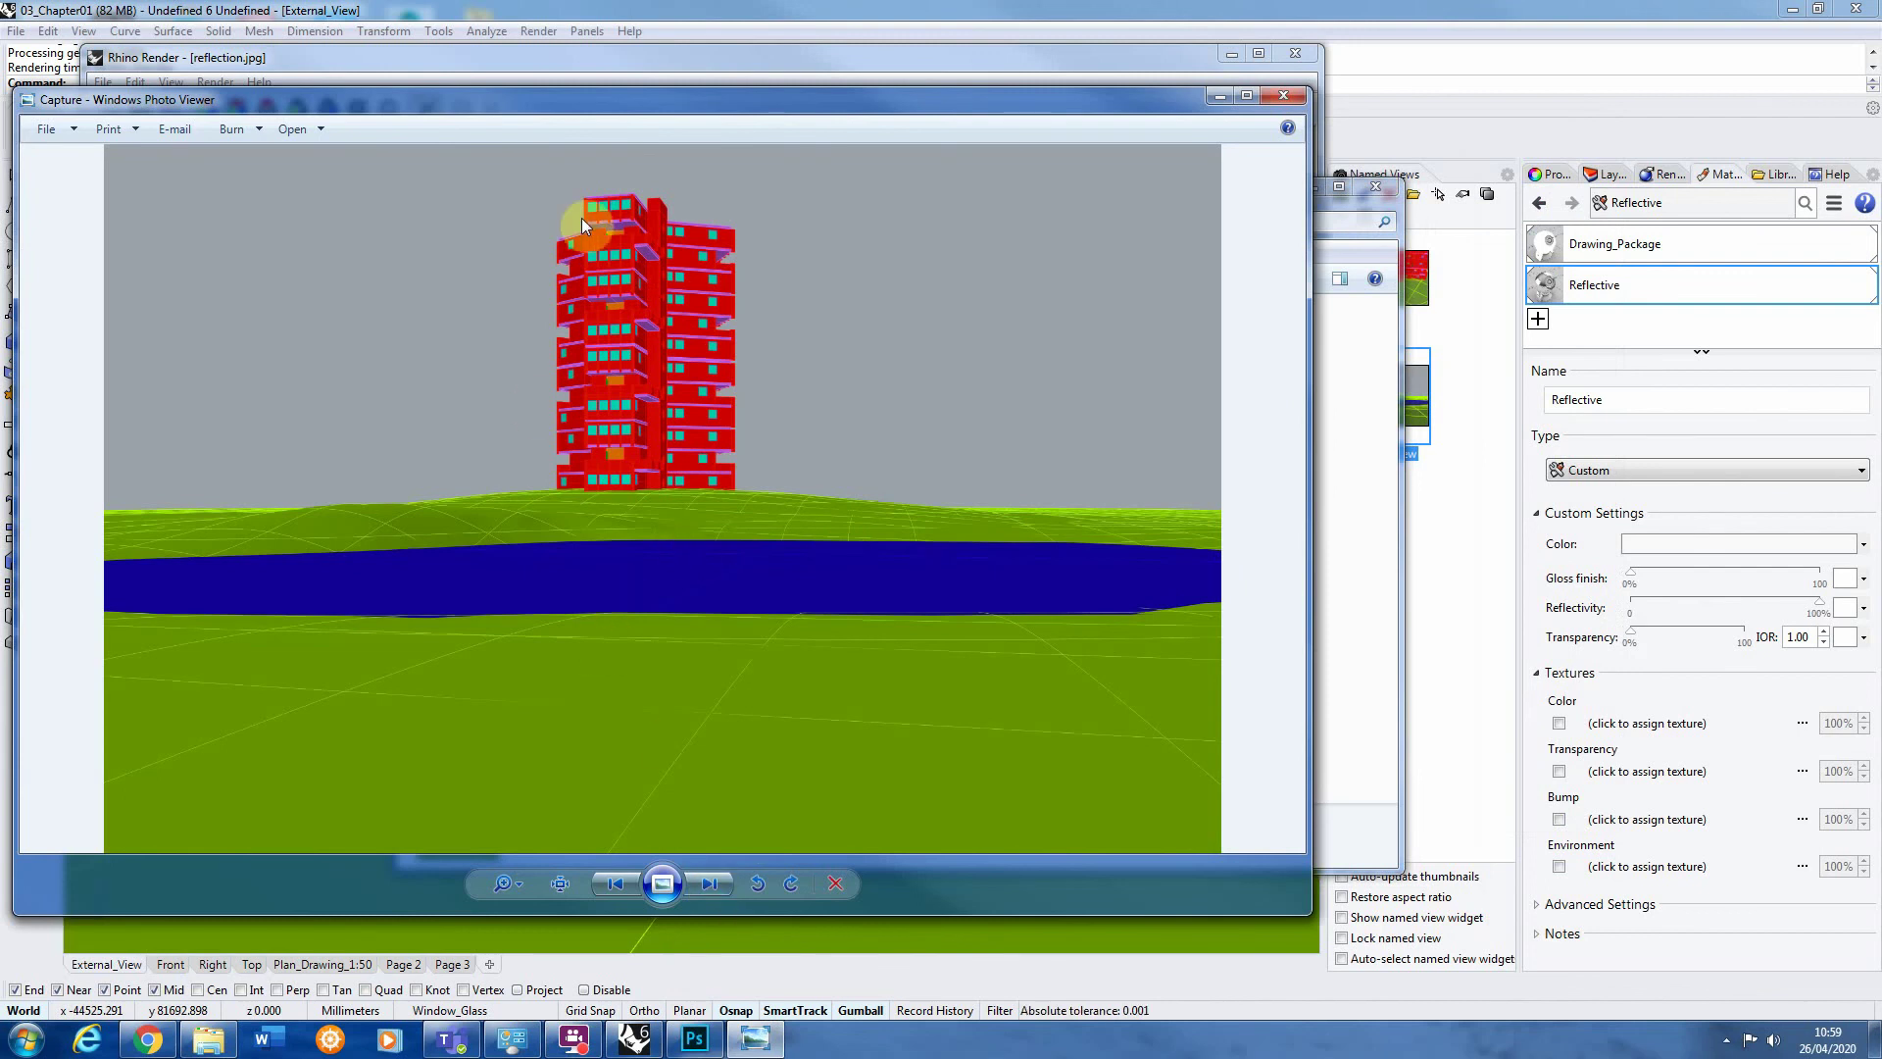
{"action": "left_click", "coordinate": [704, 884]}
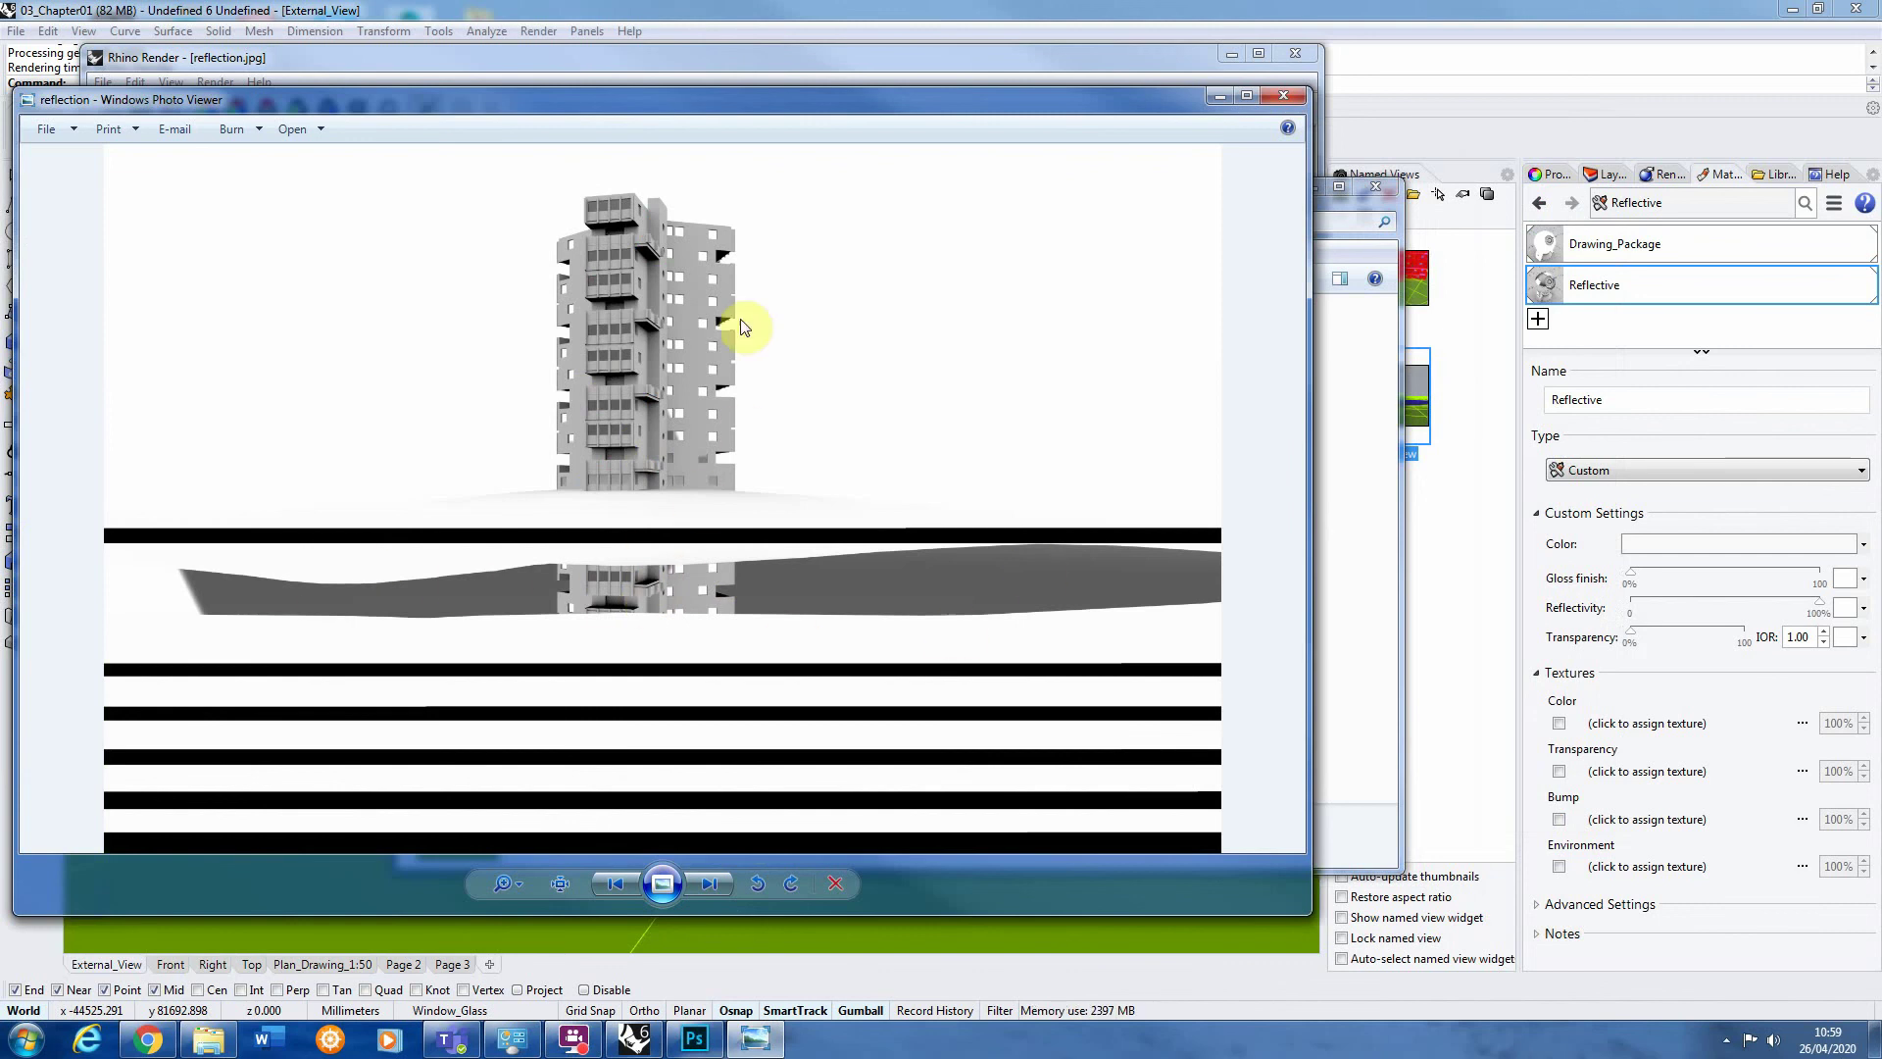
{"action": "left_click", "coordinate": [704, 885]}
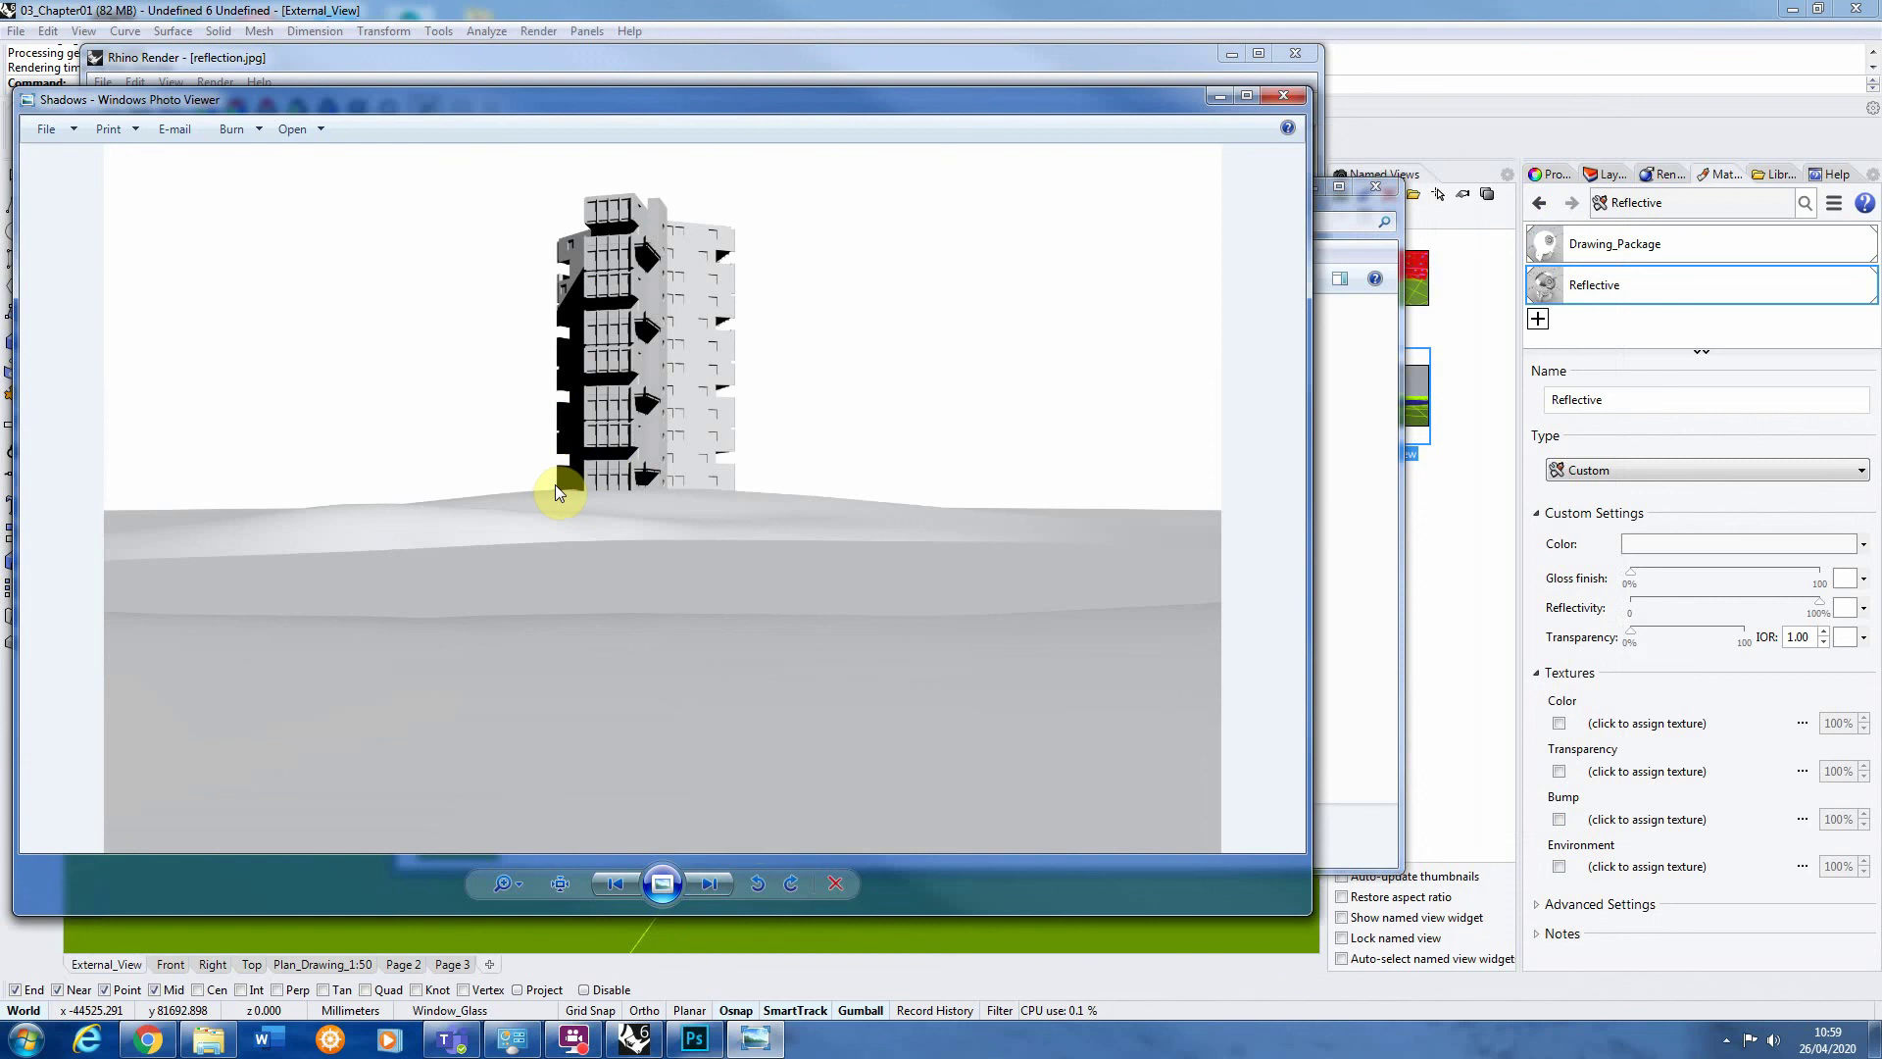
{"action": "left_click", "coordinate": [1283, 95]}
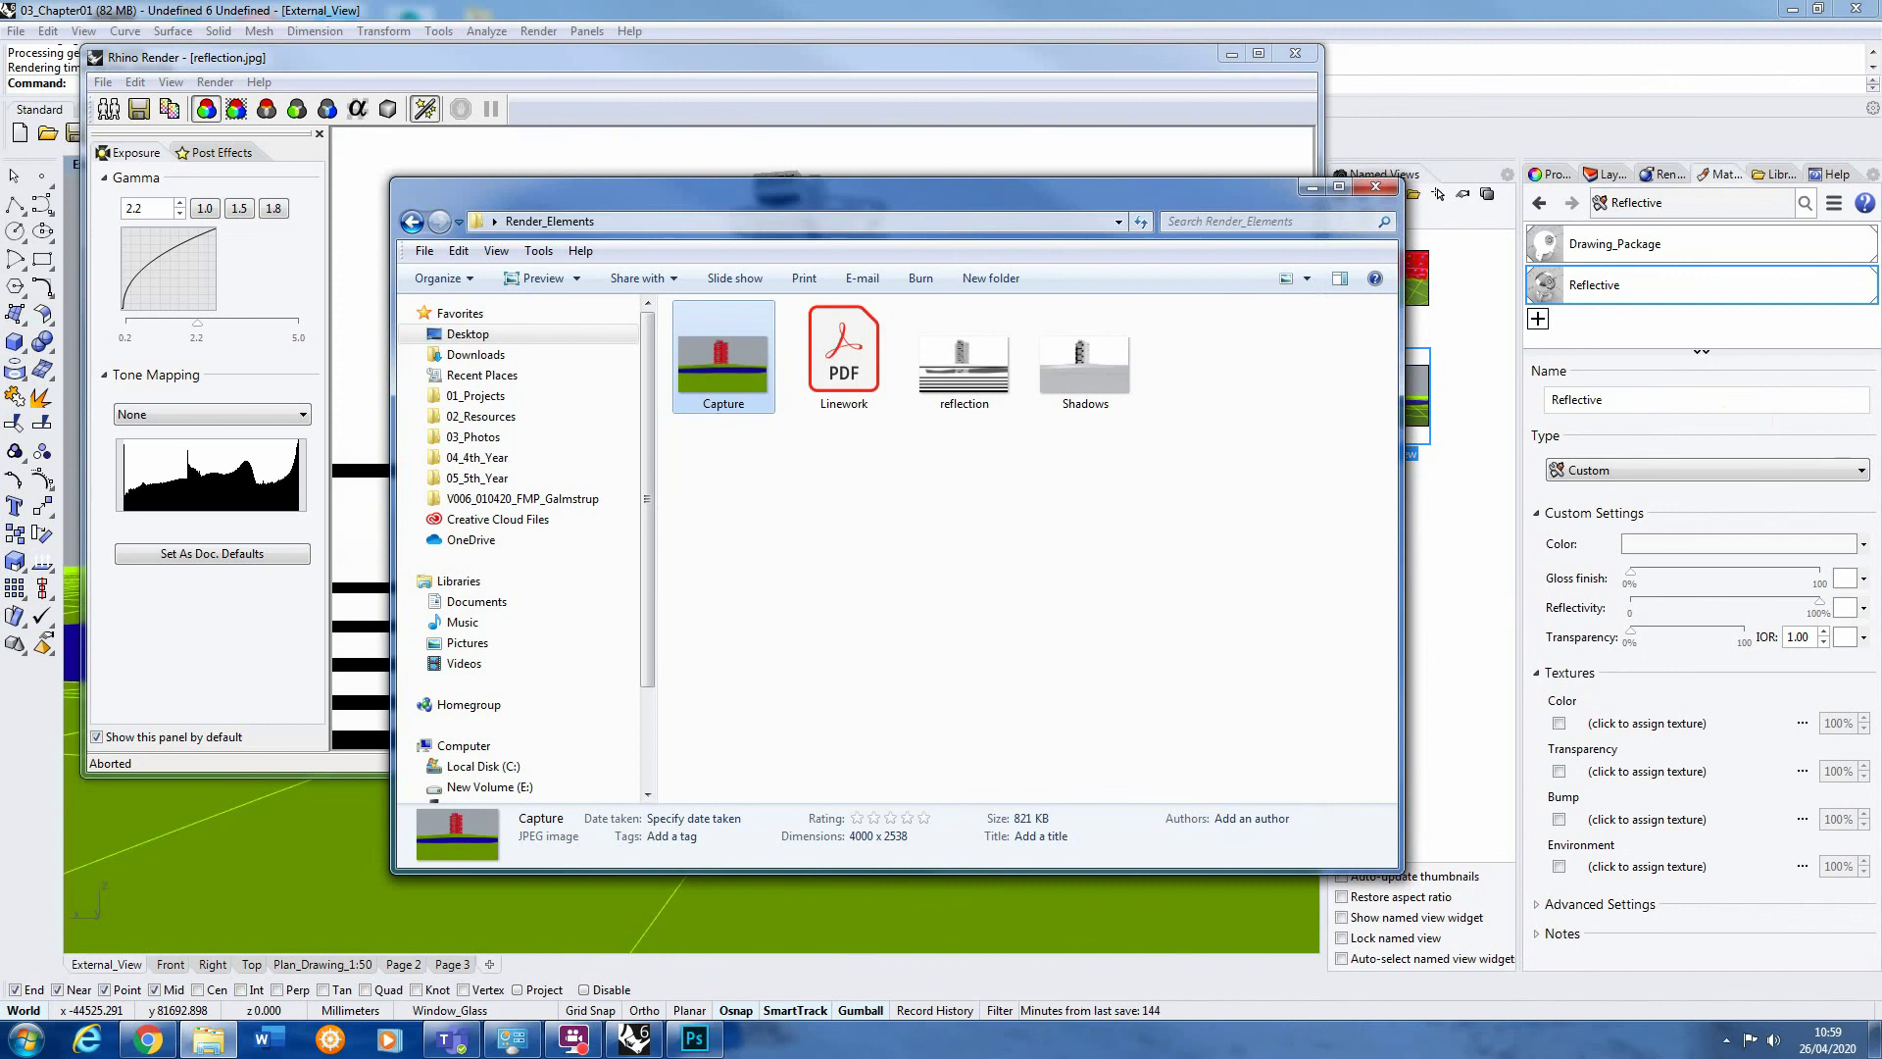